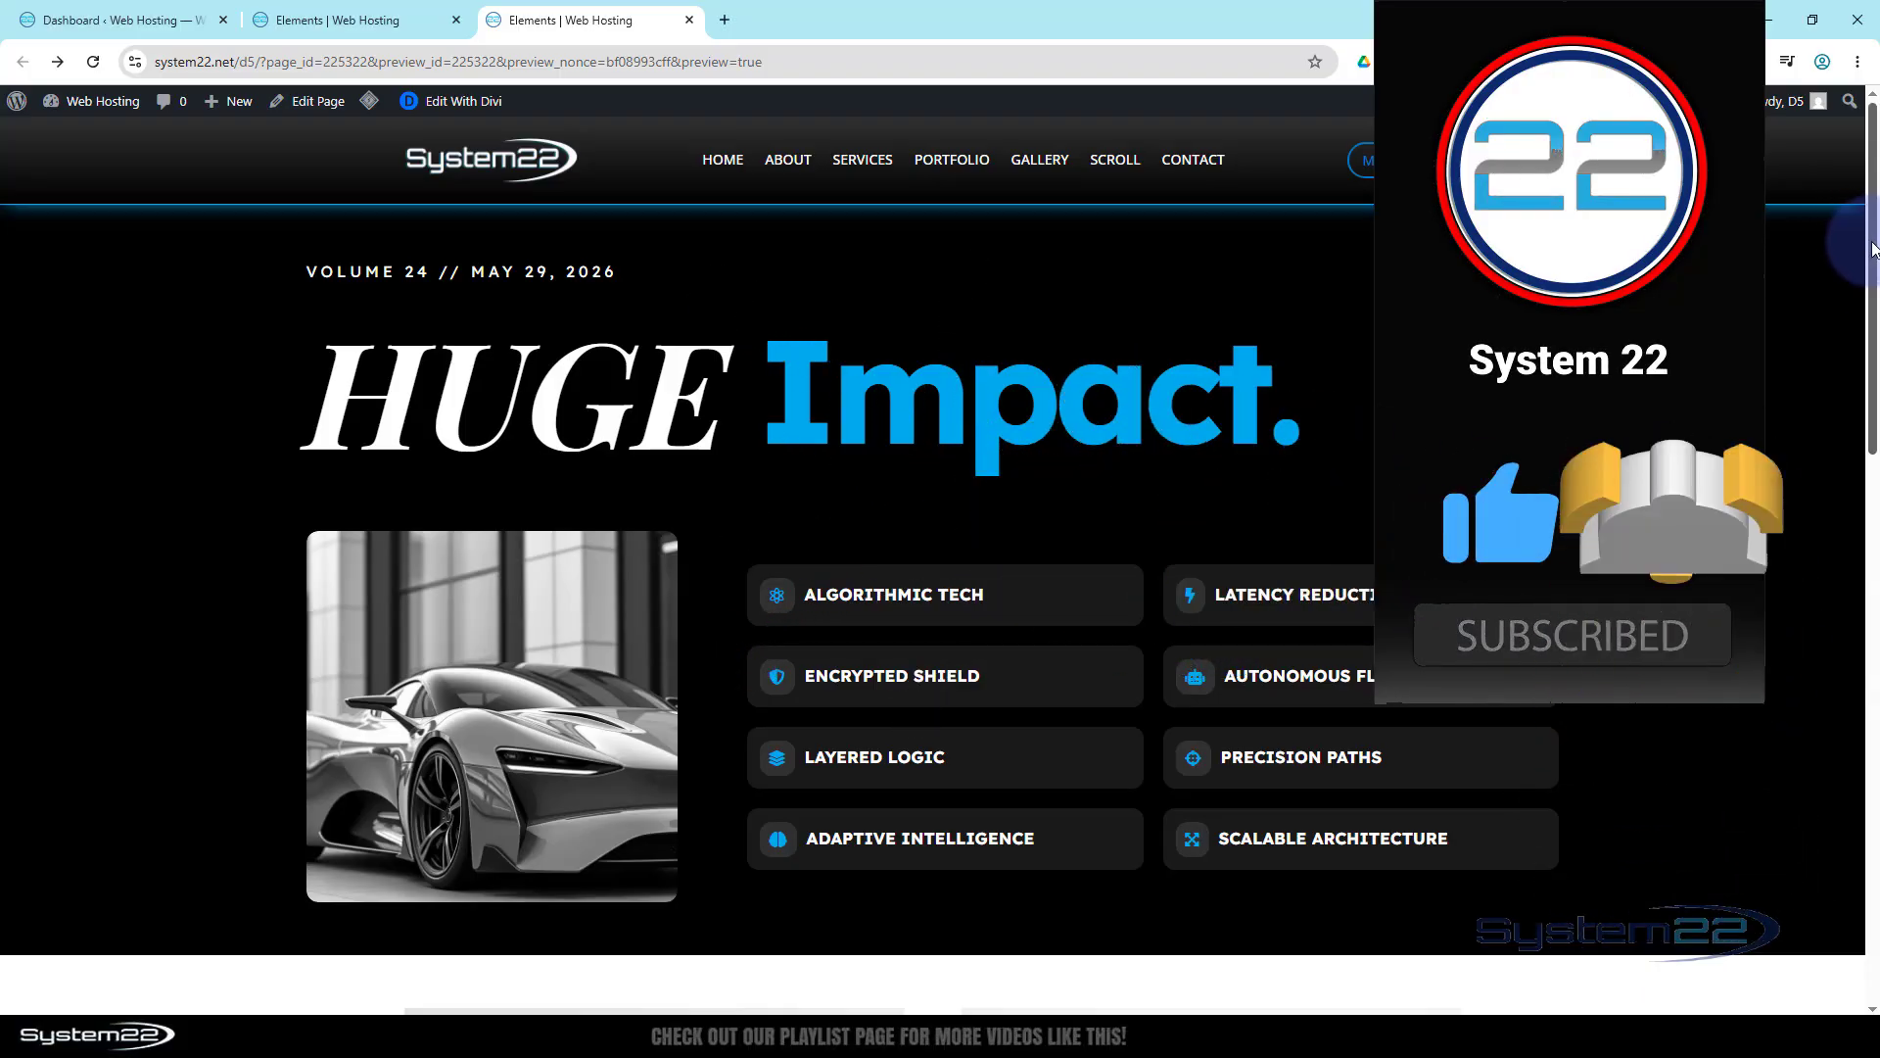
Scroll down the car gallery page until the footer and its CONTACT button are visible
{"action": "left_click_drag", "start_coordinate": [1871, 266], "coordinate": [1872, 754]}
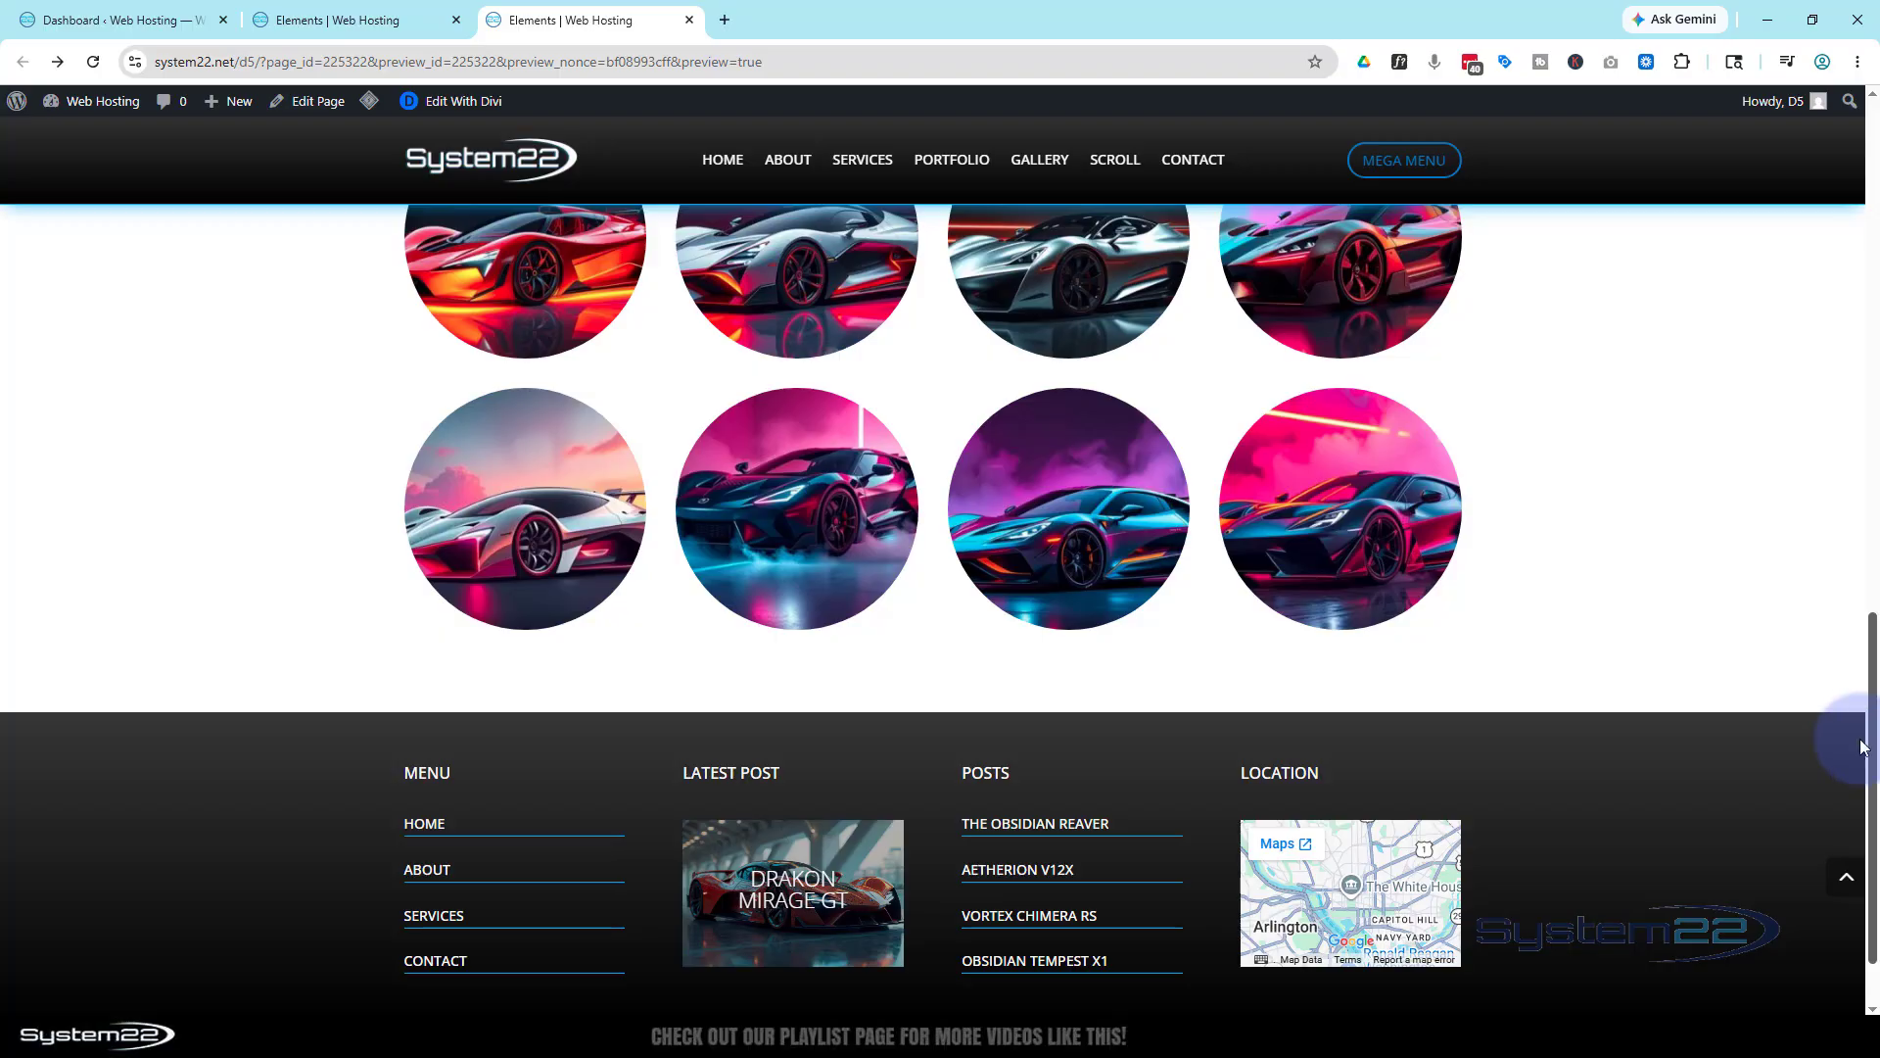
{"action": "scroll", "coordinate": [1704, 725], "scroll_direction": "down", "scroll_amount": 1}
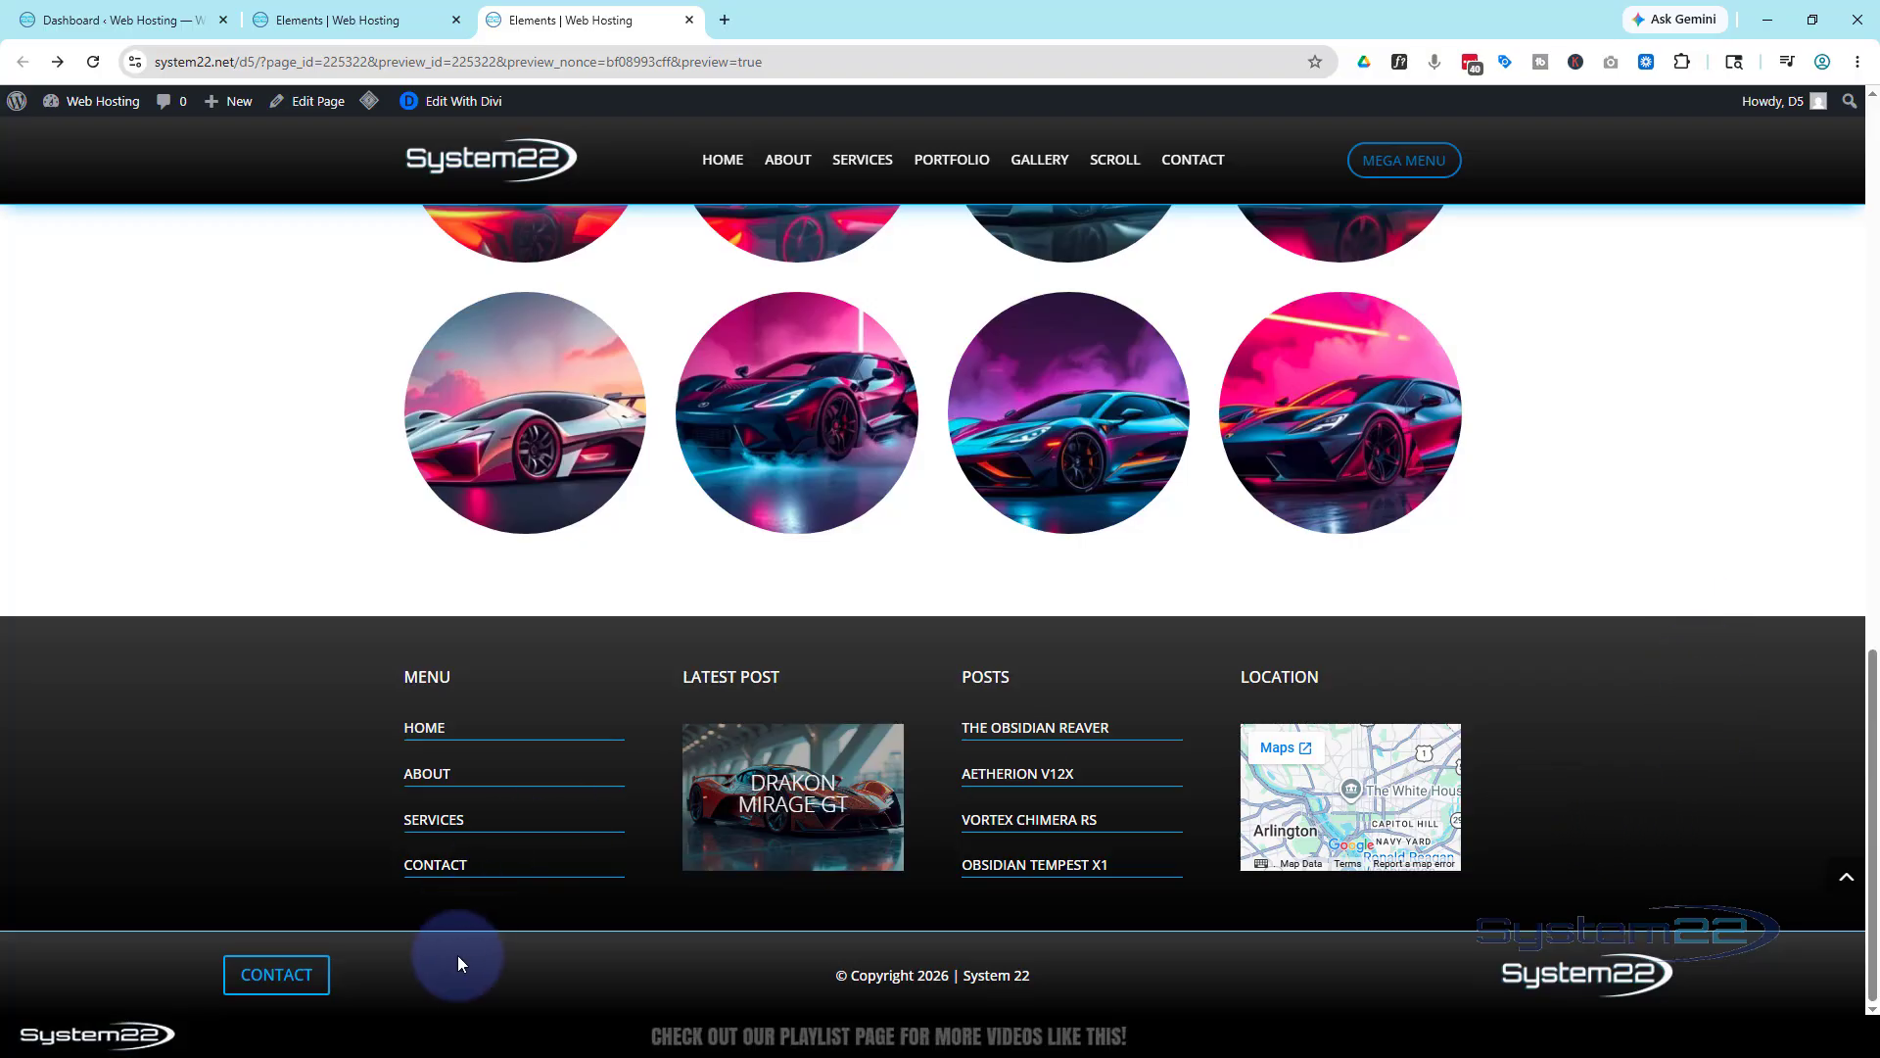
{"action": "left_click", "coordinate": [290, 977]}
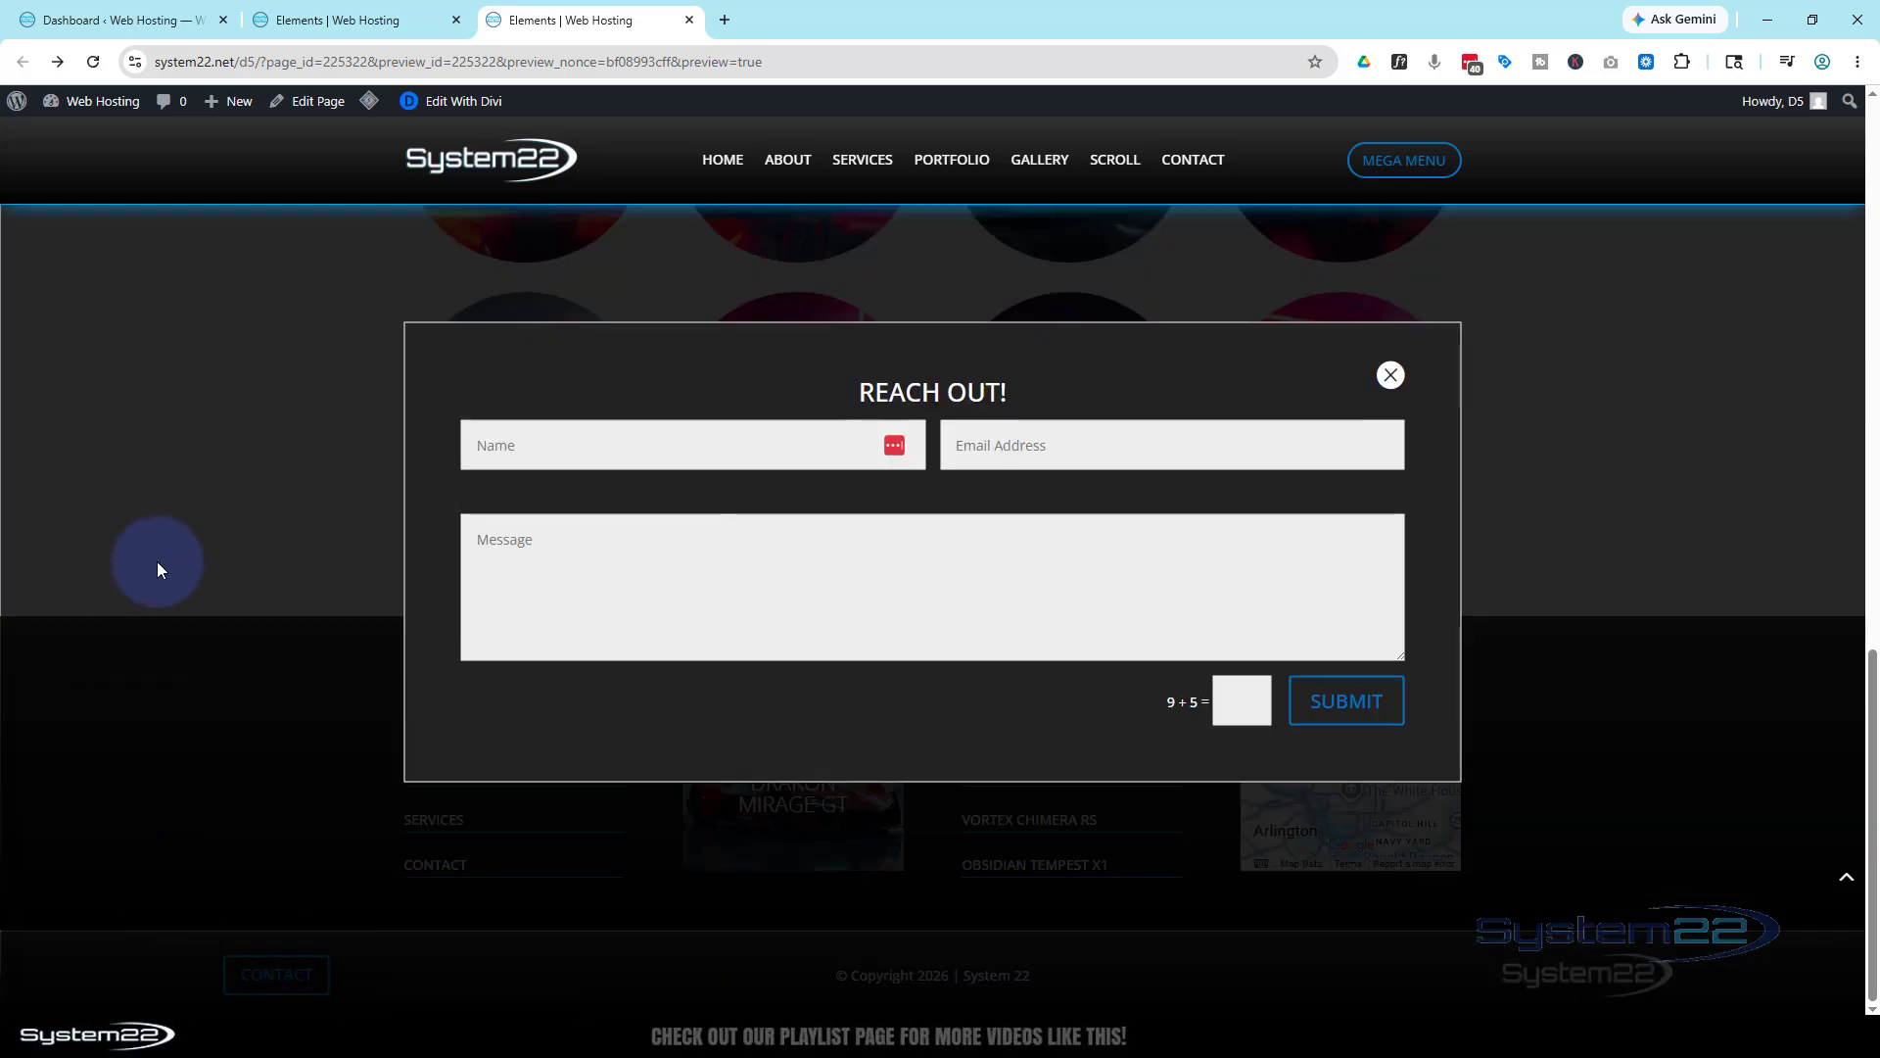
{"action": "left_click", "coordinate": [1027, 453]}
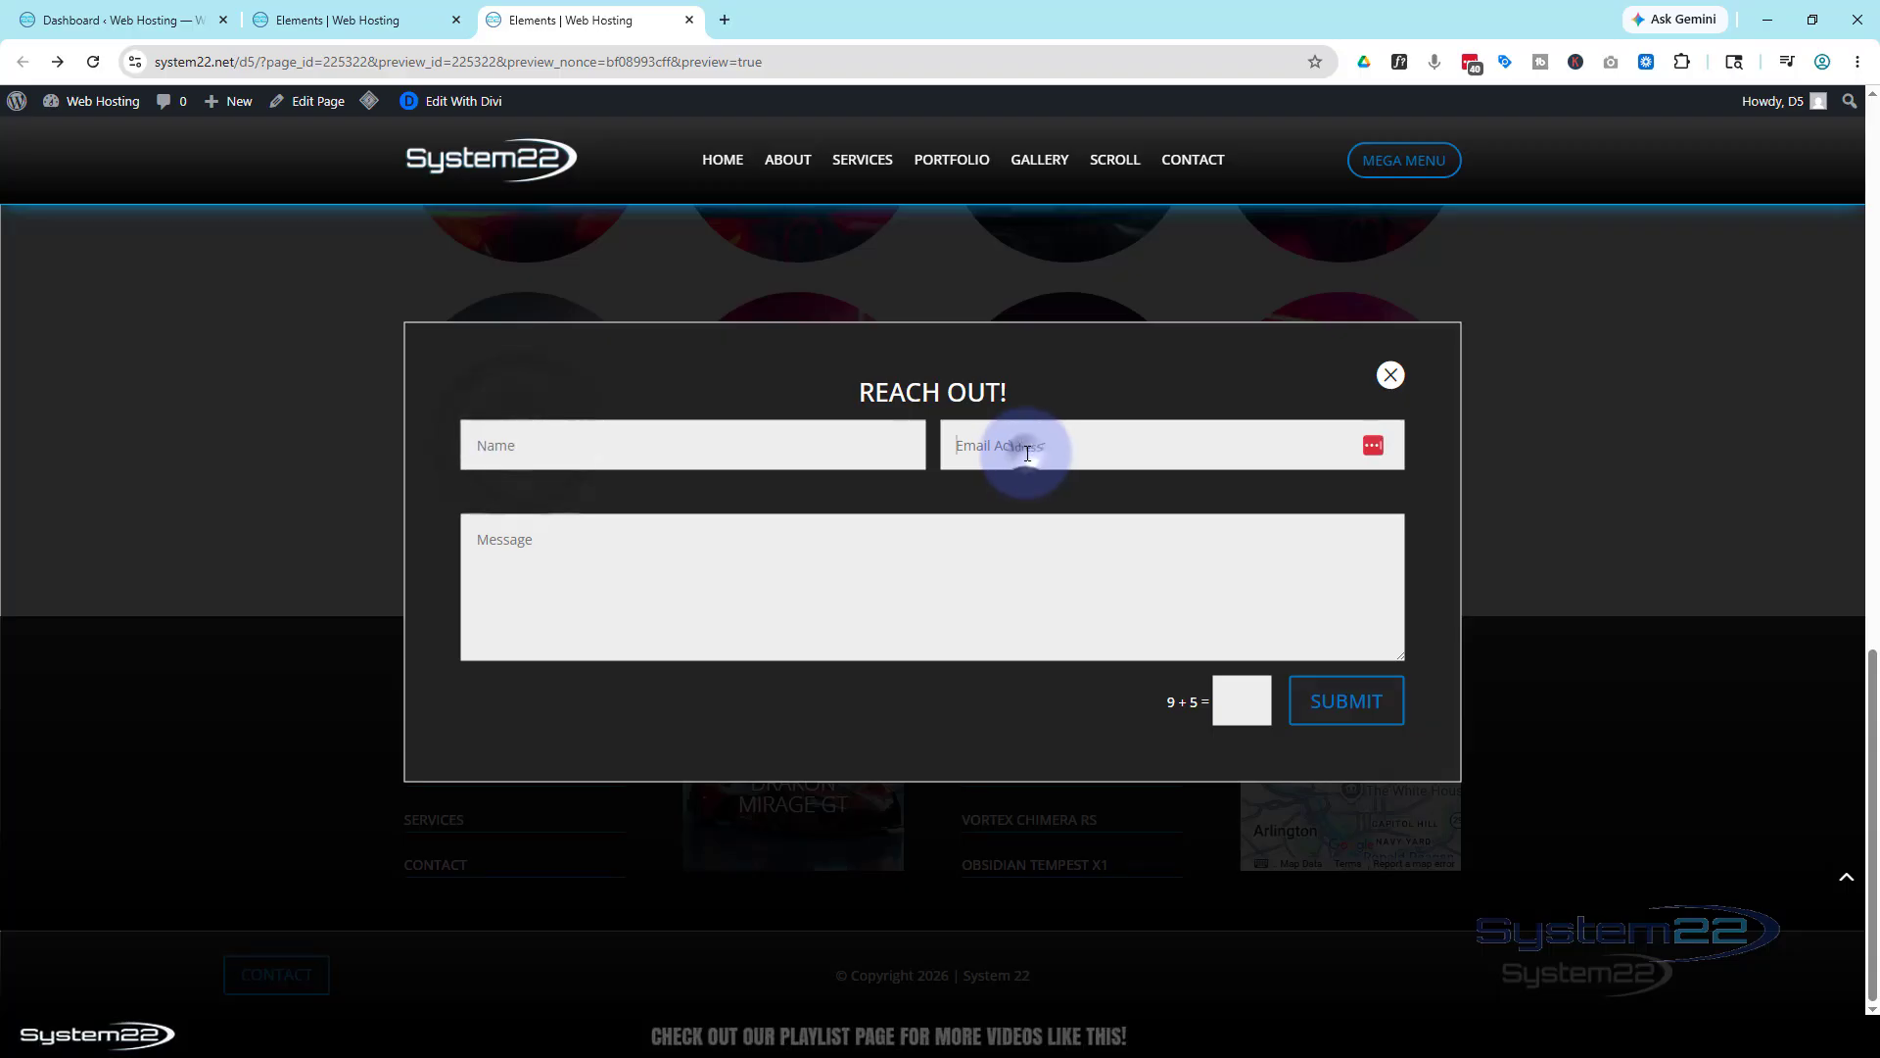
{"action": "type", "text": "sdsdsg"}
{"action": "left_click", "coordinate": [868, 575]}
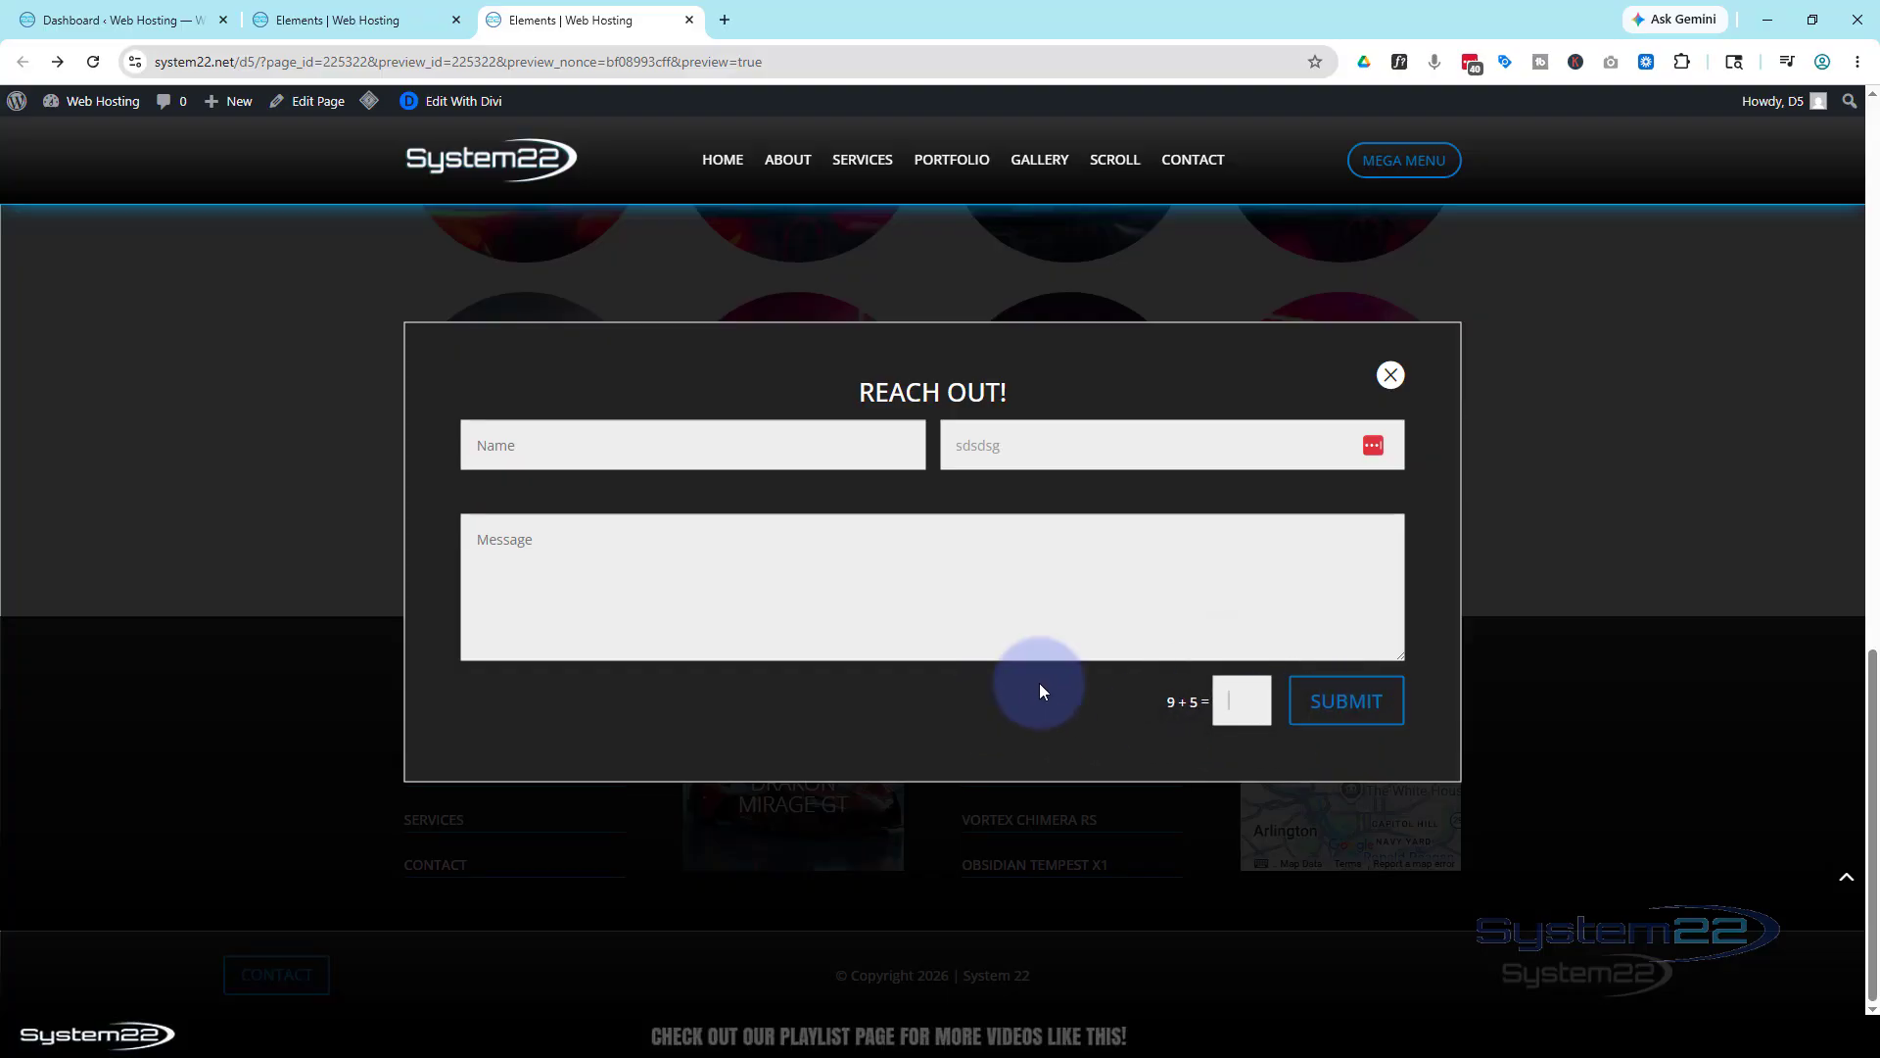
{"action": "left_click", "coordinate": [1391, 376]}
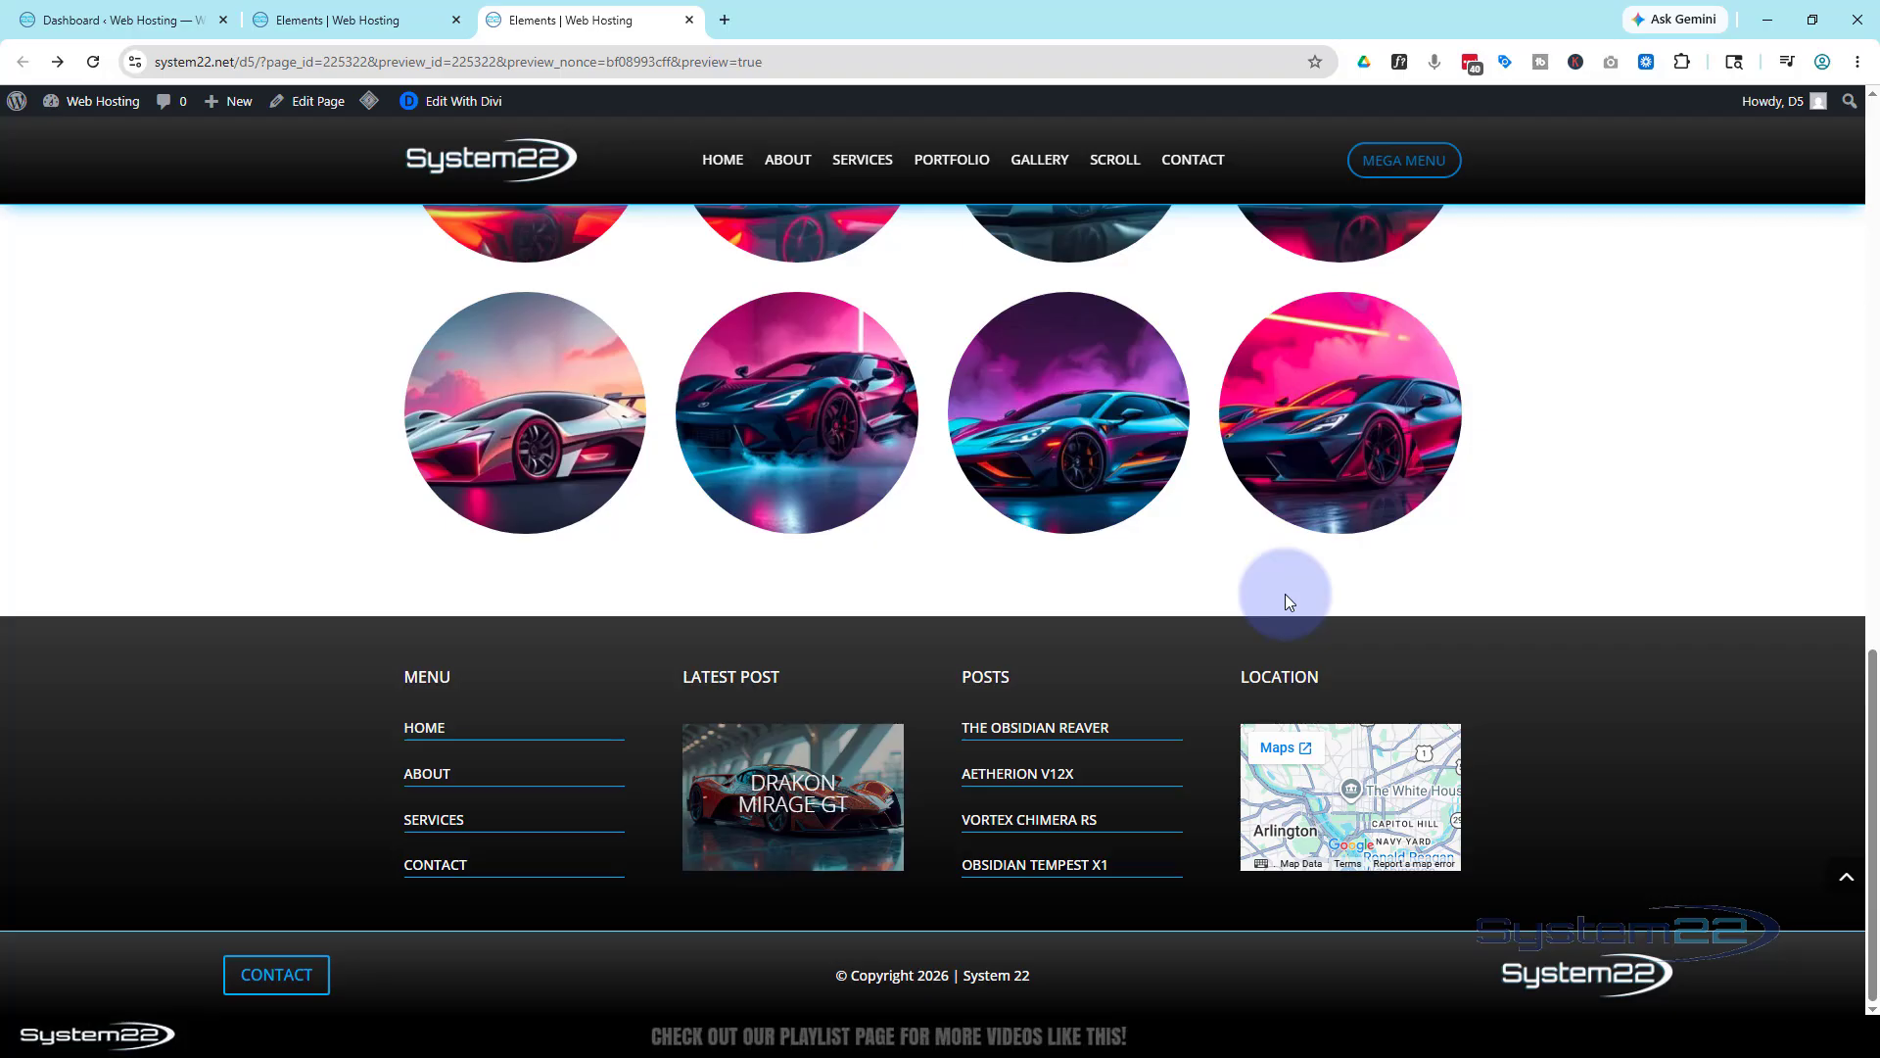
{"action": "left_click", "coordinate": [261, 973]}
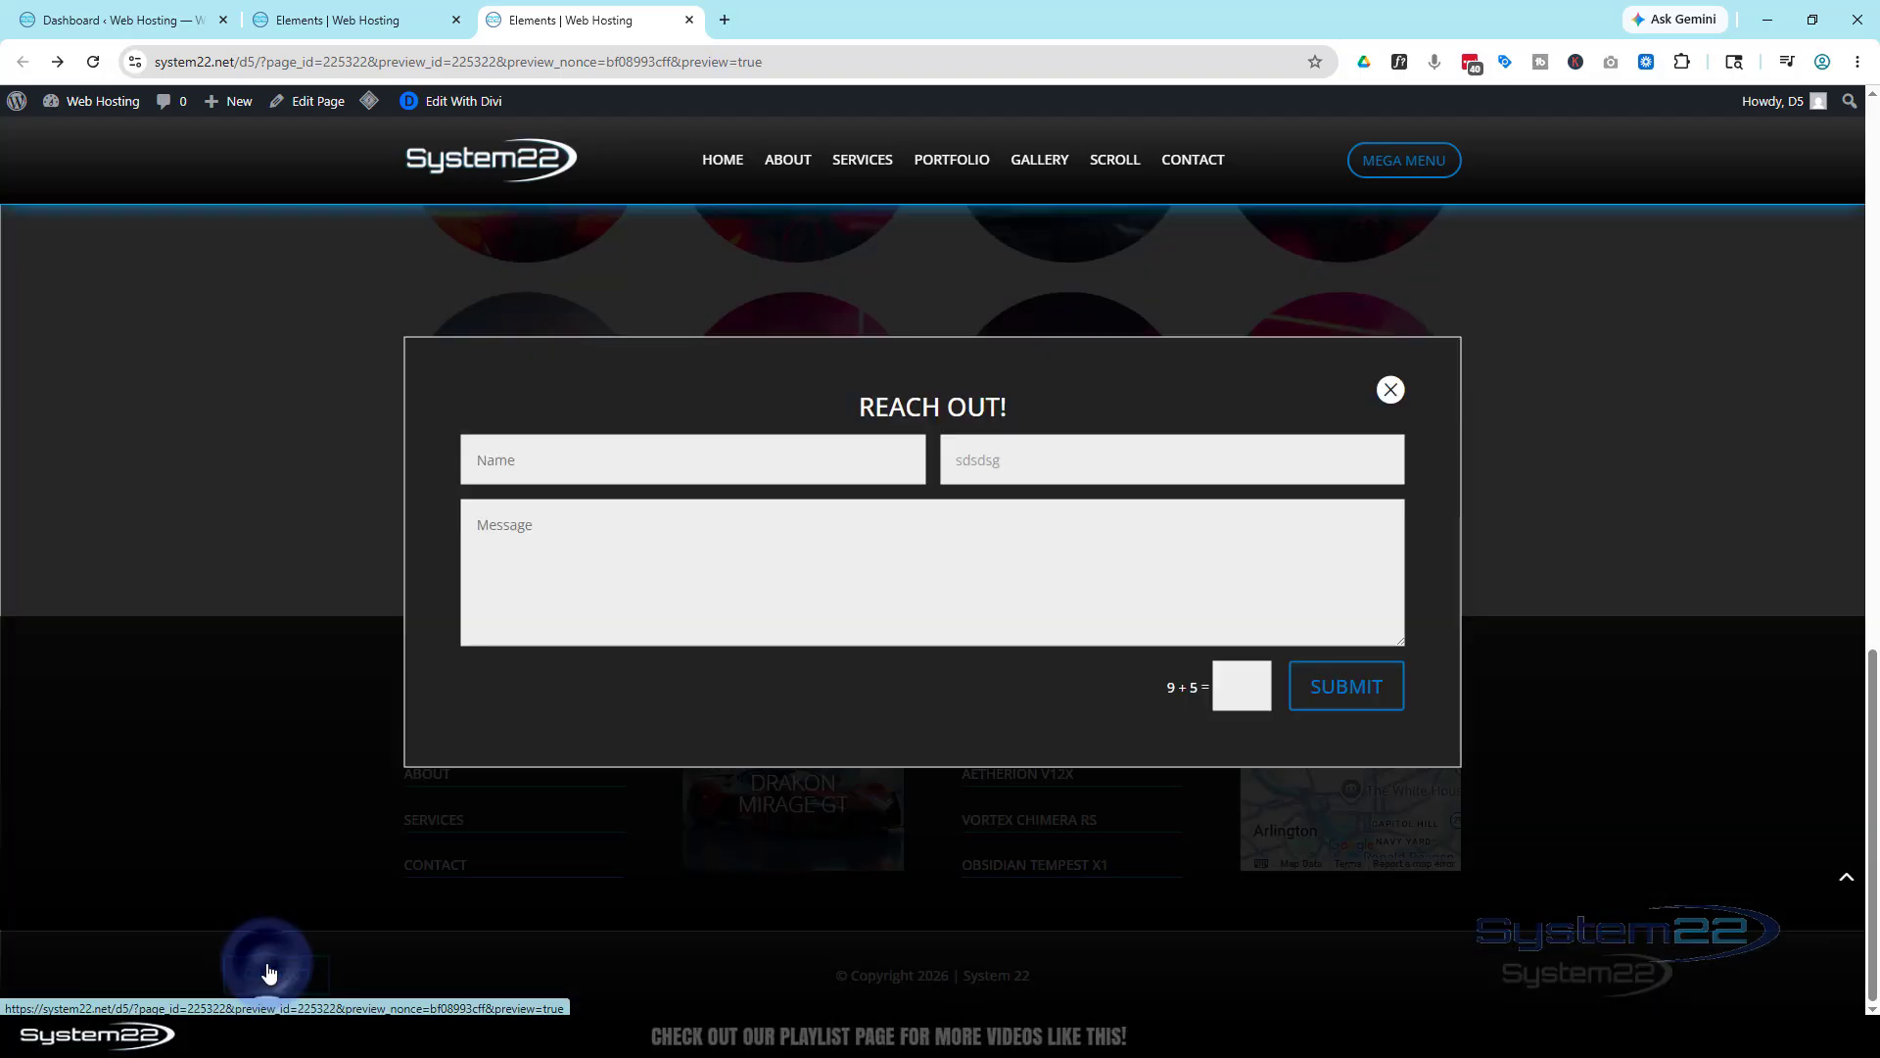
{"action": "left_click", "coordinate": [1390, 375]}
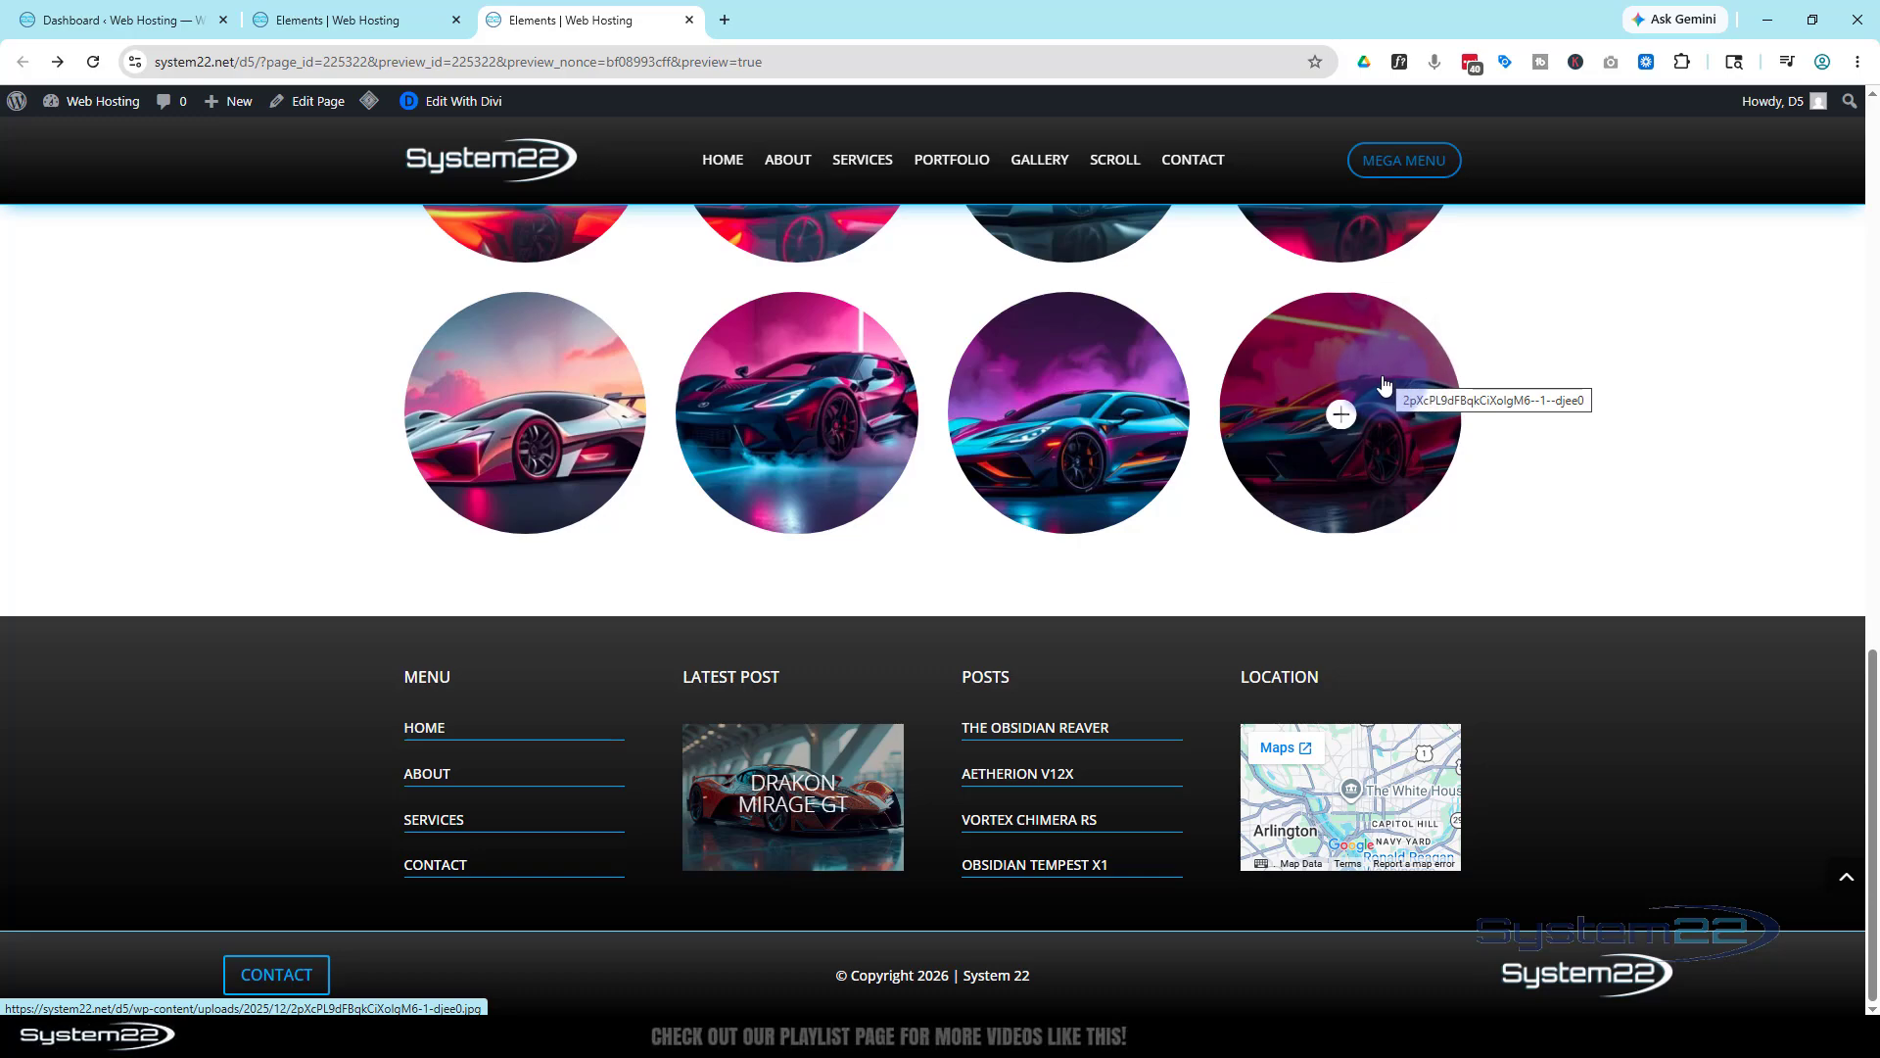
Open the Divi Theme Builder from the WordPress Dashboard
{"action": "left_click", "coordinate": [75, 21]}
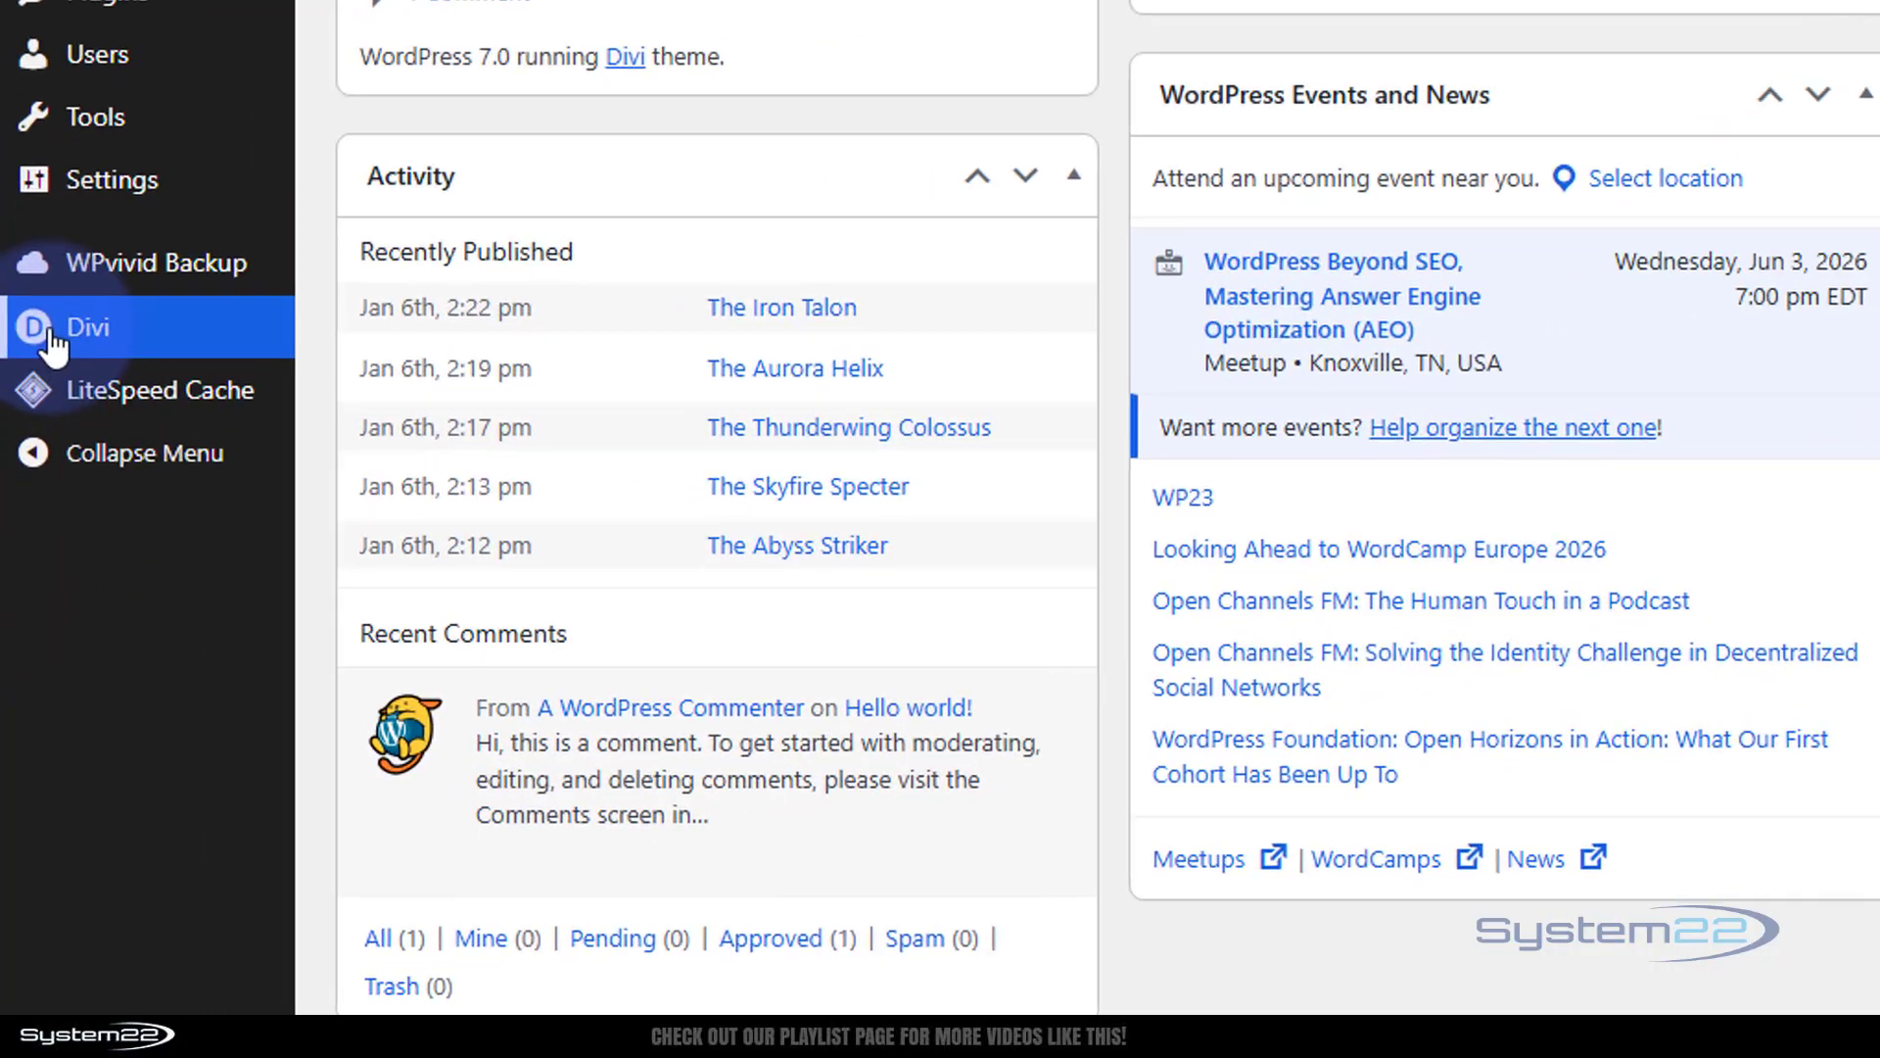
{"action": "mouse_move", "coordinate": [98, 650]}
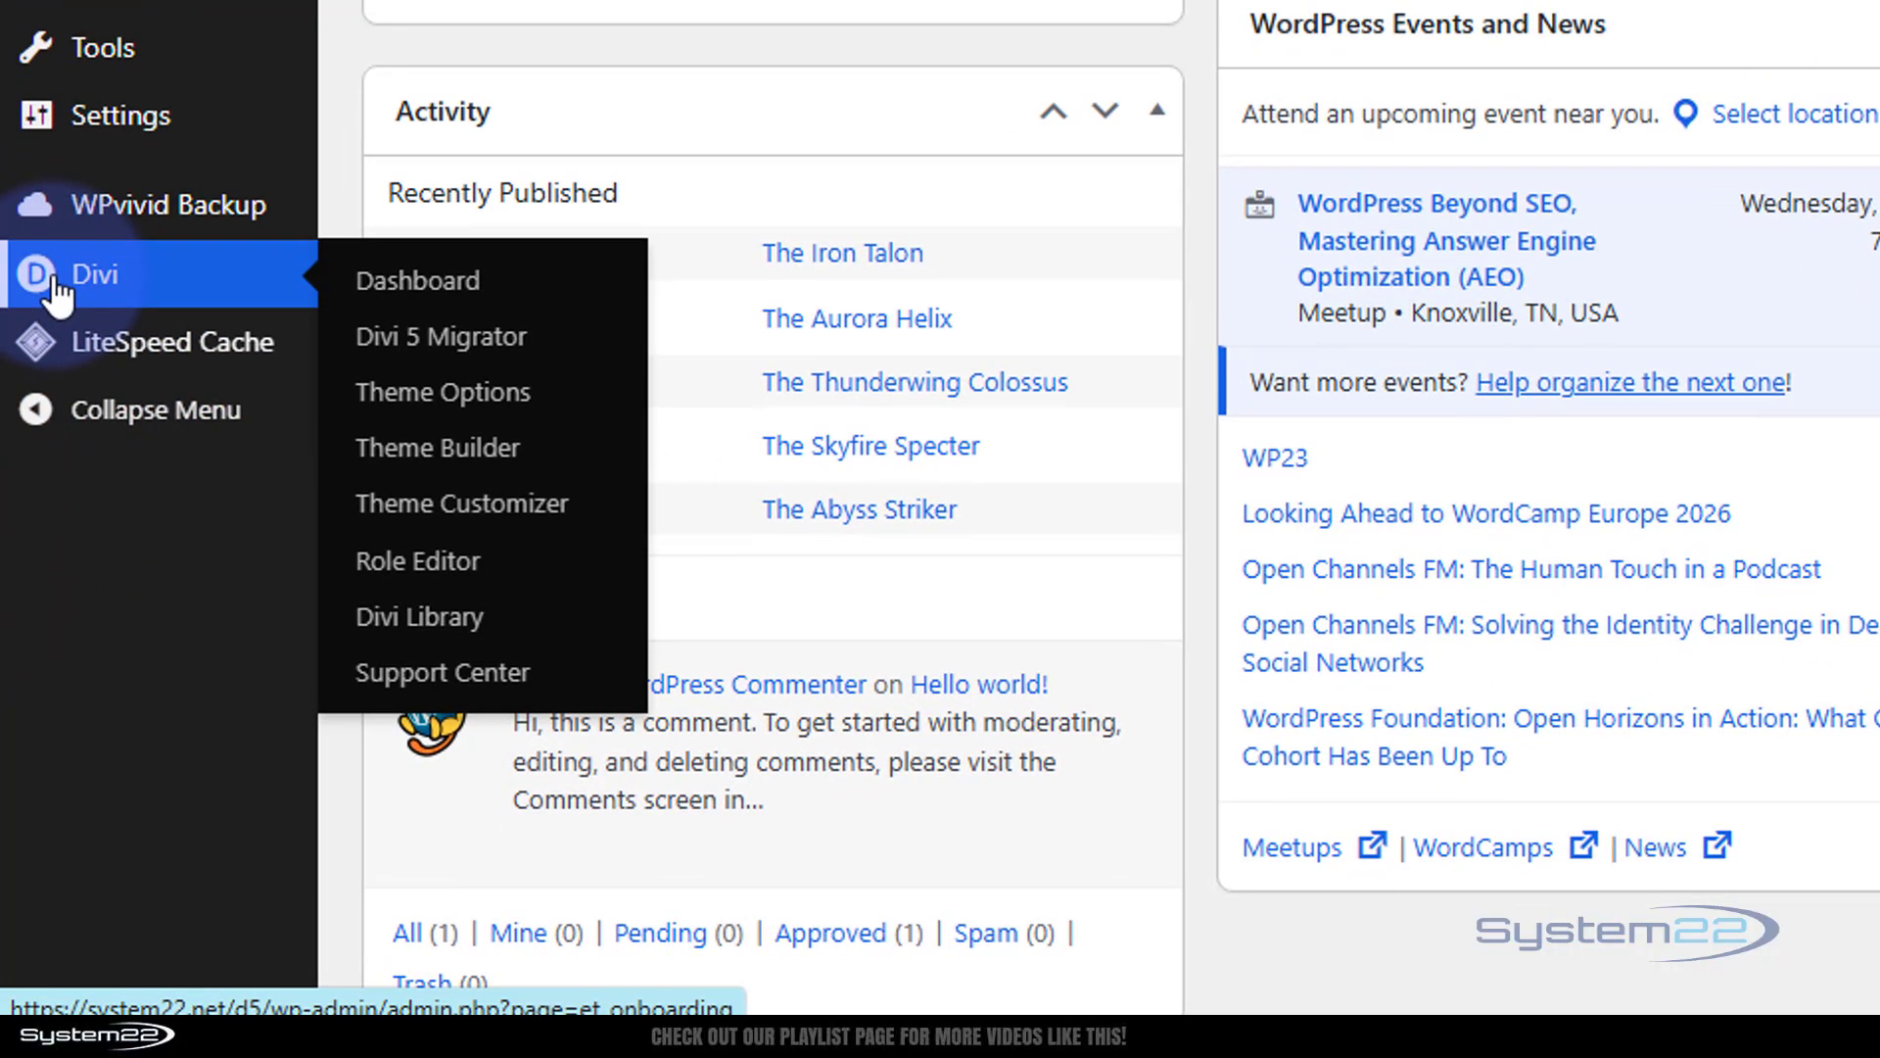
{"action": "left_click", "coordinate": [468, 477]}
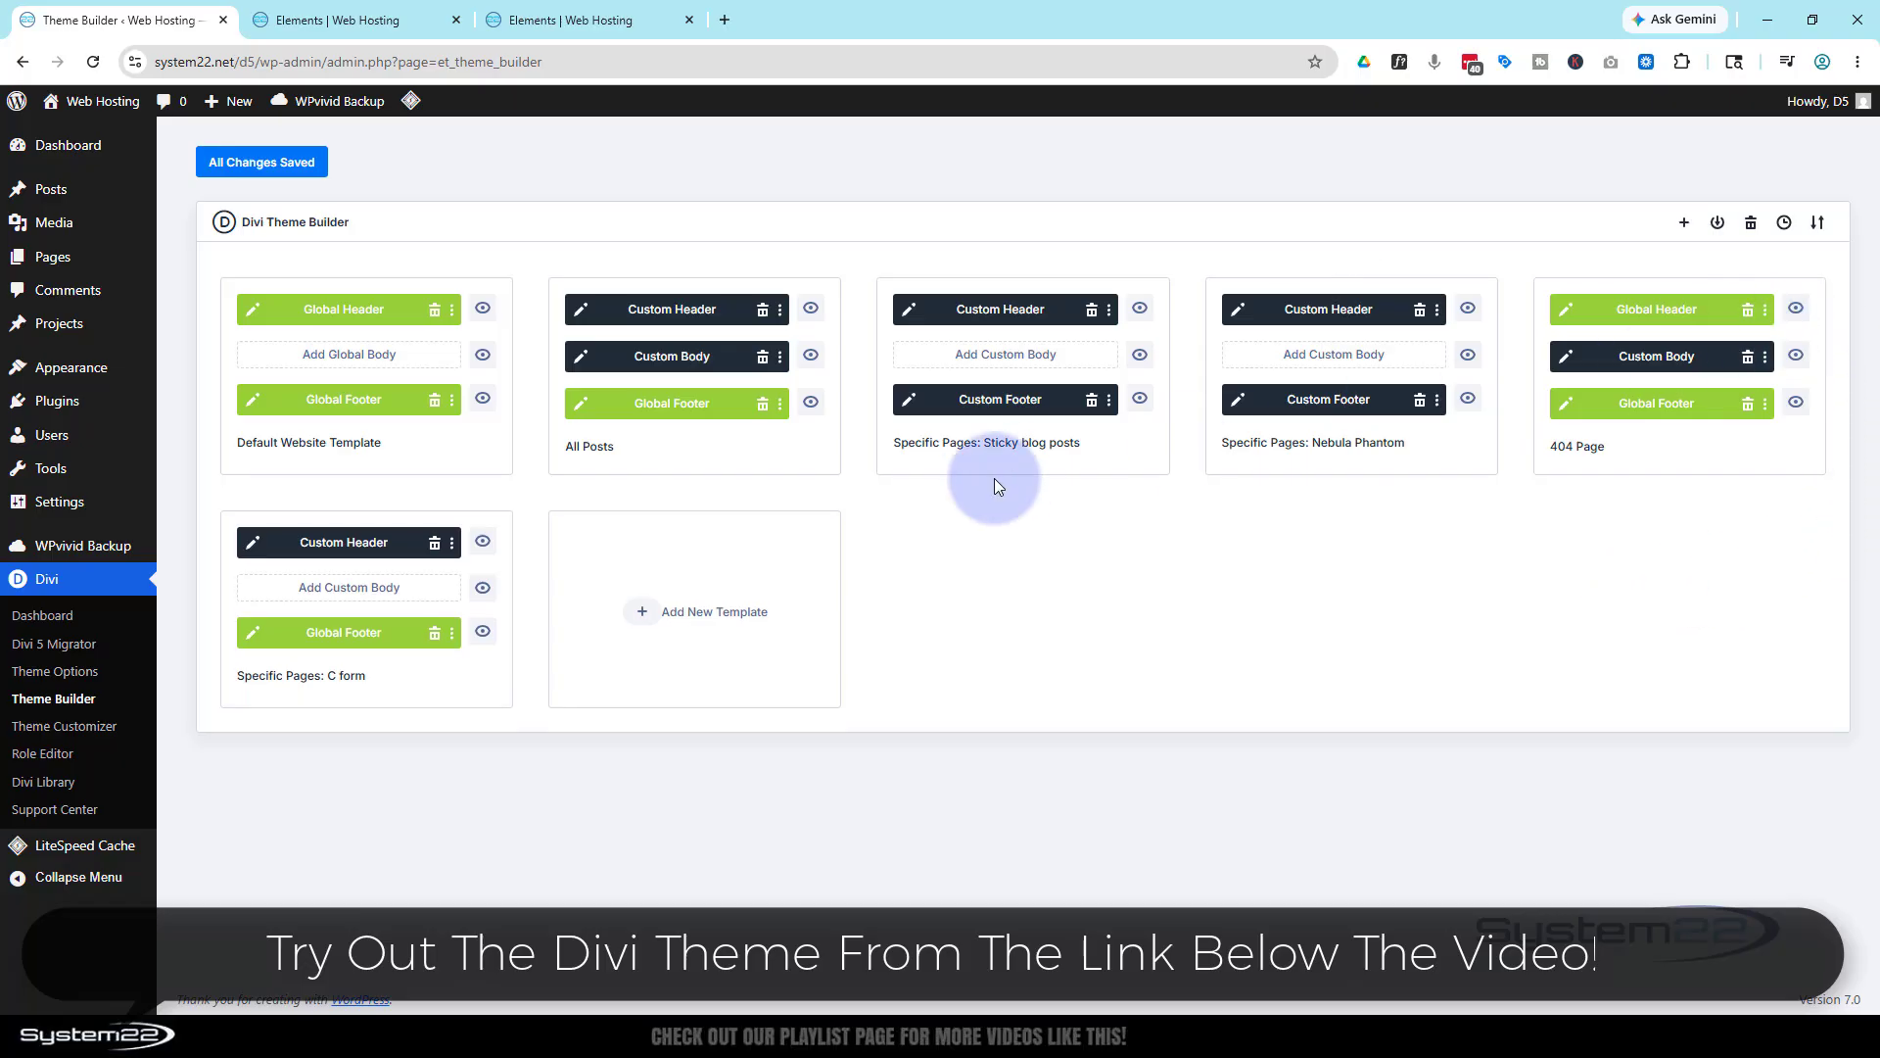
{"action": "left_click", "coordinate": [584, 452]}
{"action": "left_click", "coordinate": [453, 448]}
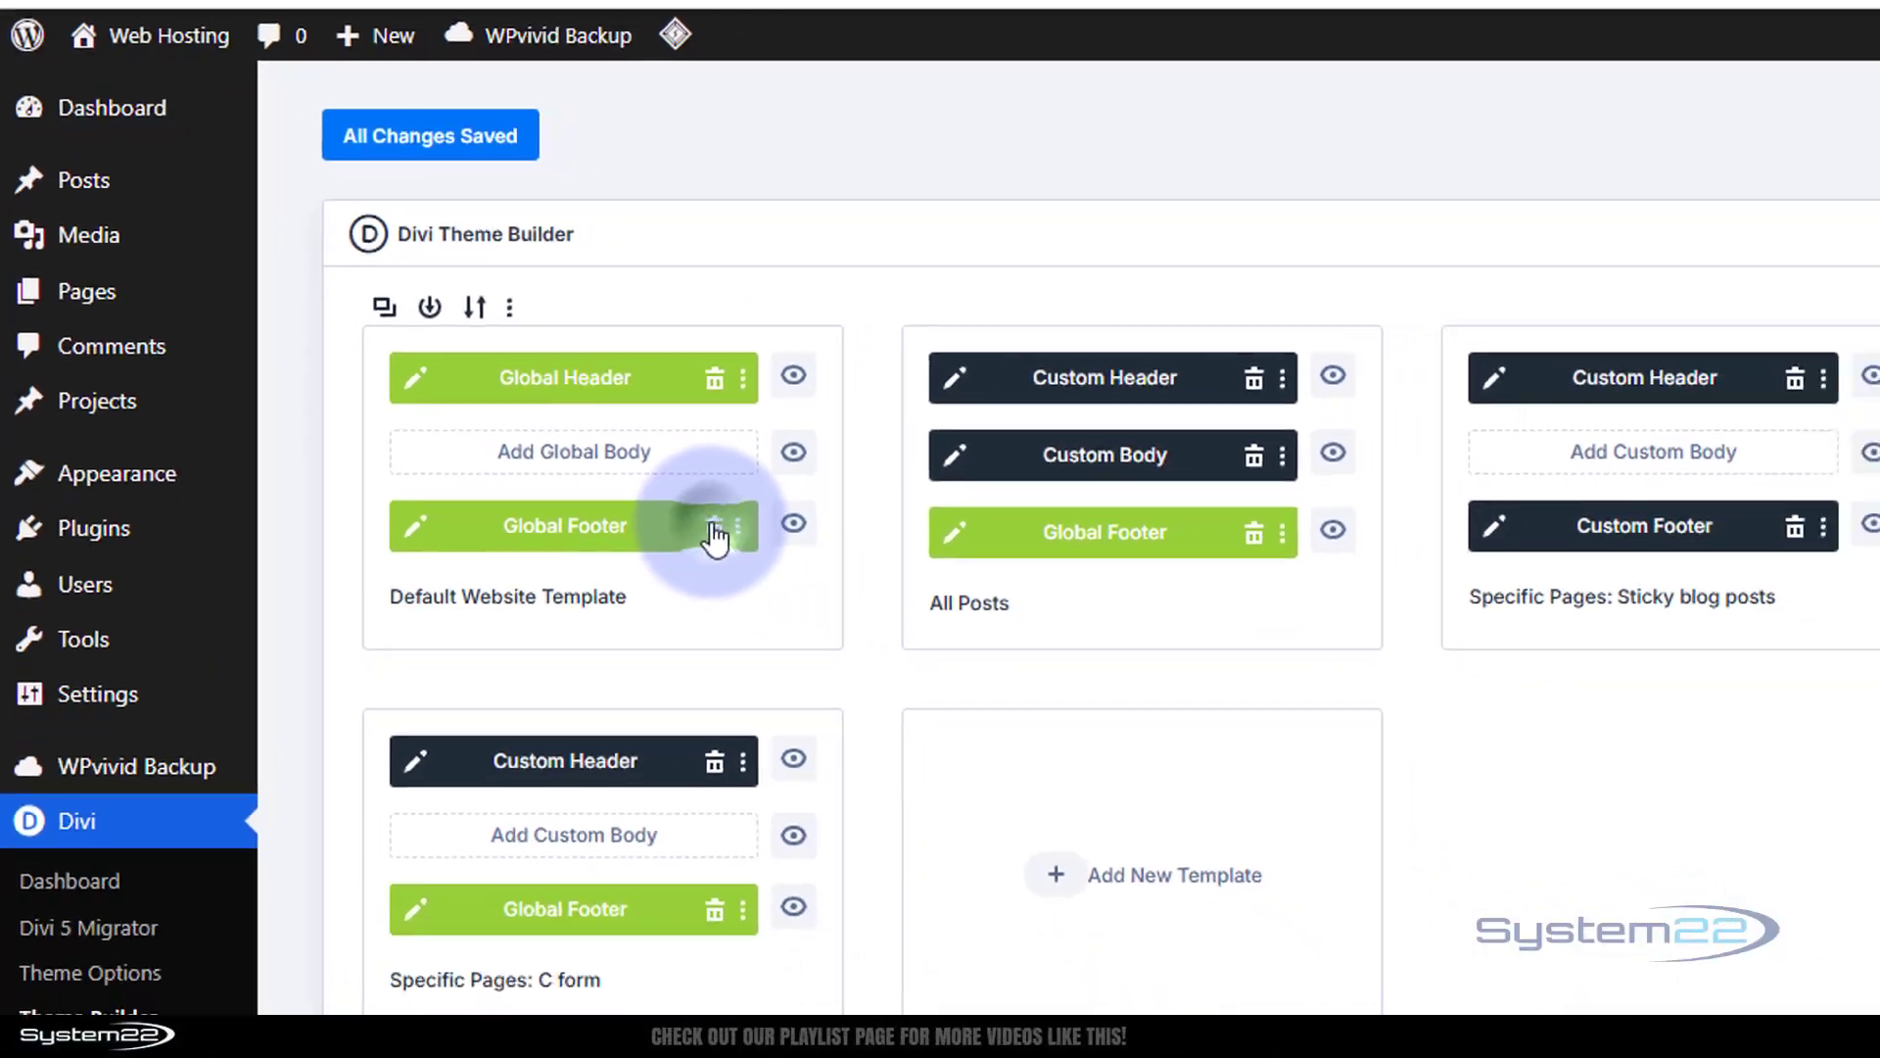
Delete the Global Footer from the default template, save the changes, and return to the preview
{"action": "left_click", "coordinate": [715, 537]}
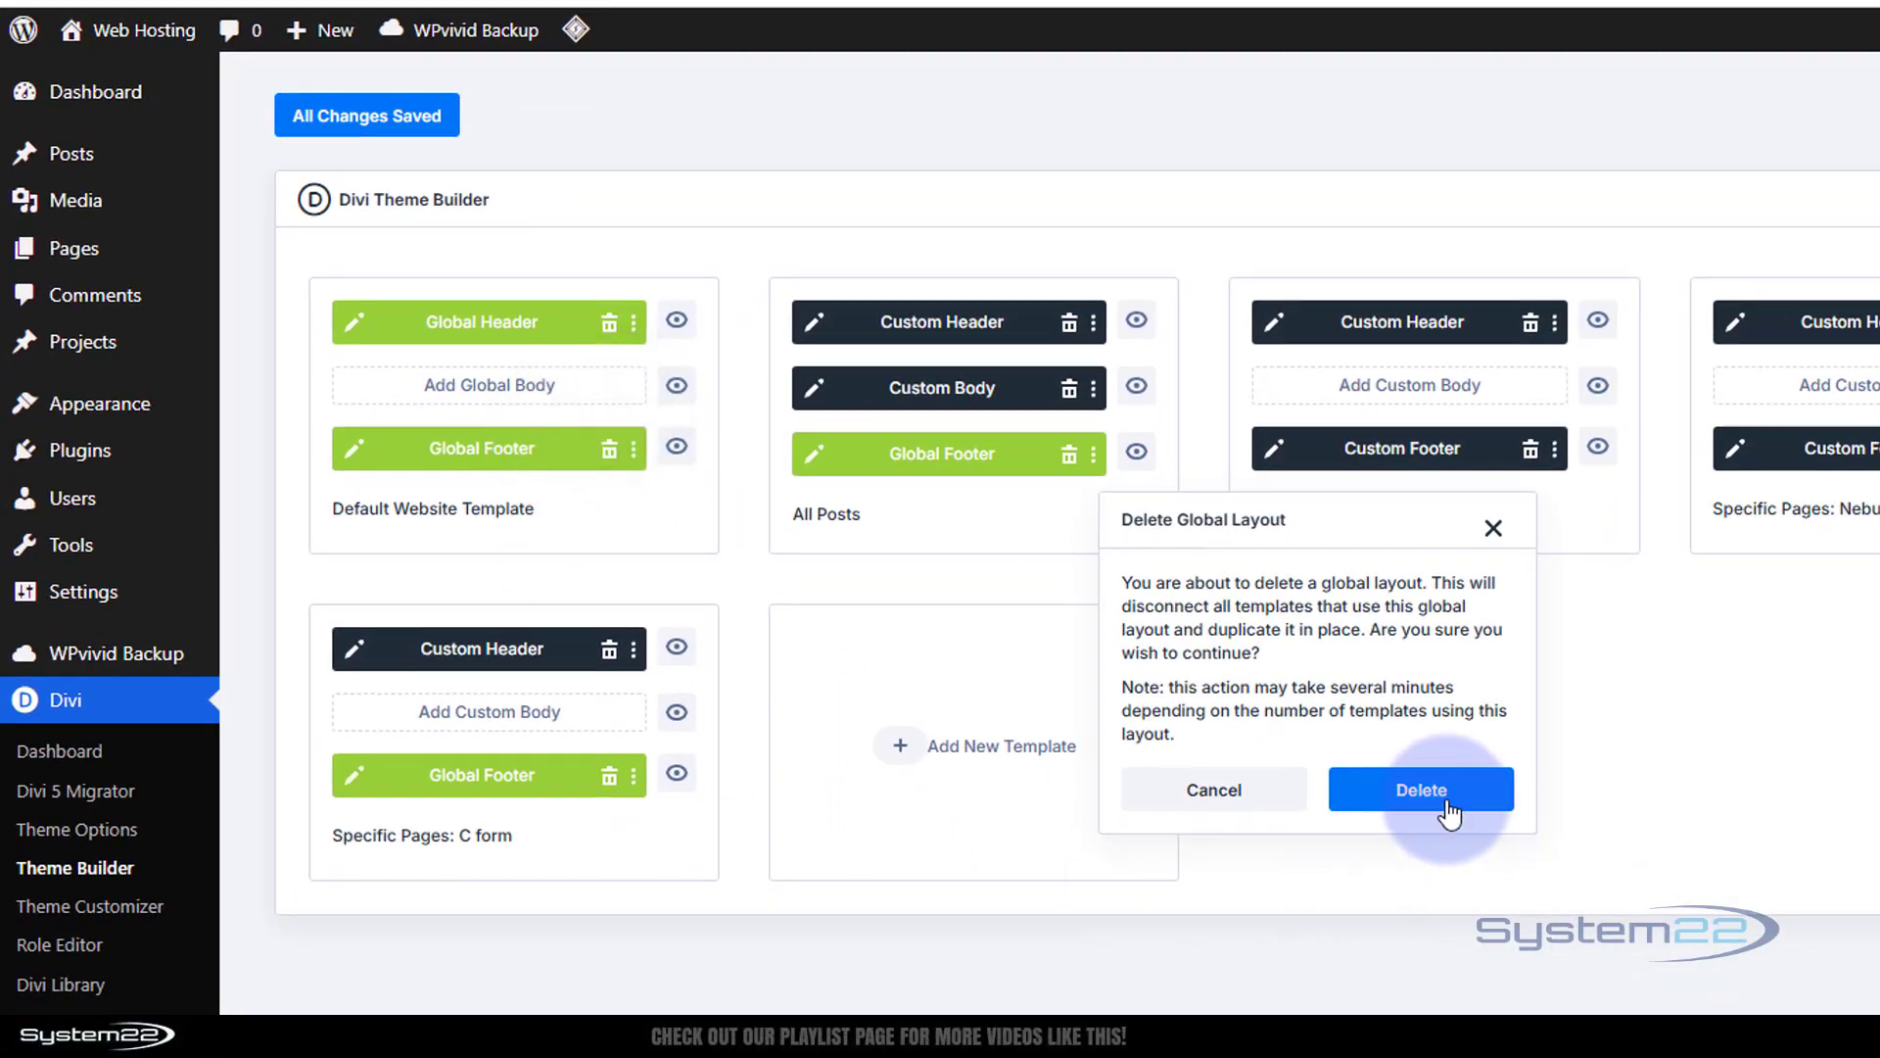
{"action": "left_click", "coordinate": [1447, 805]}
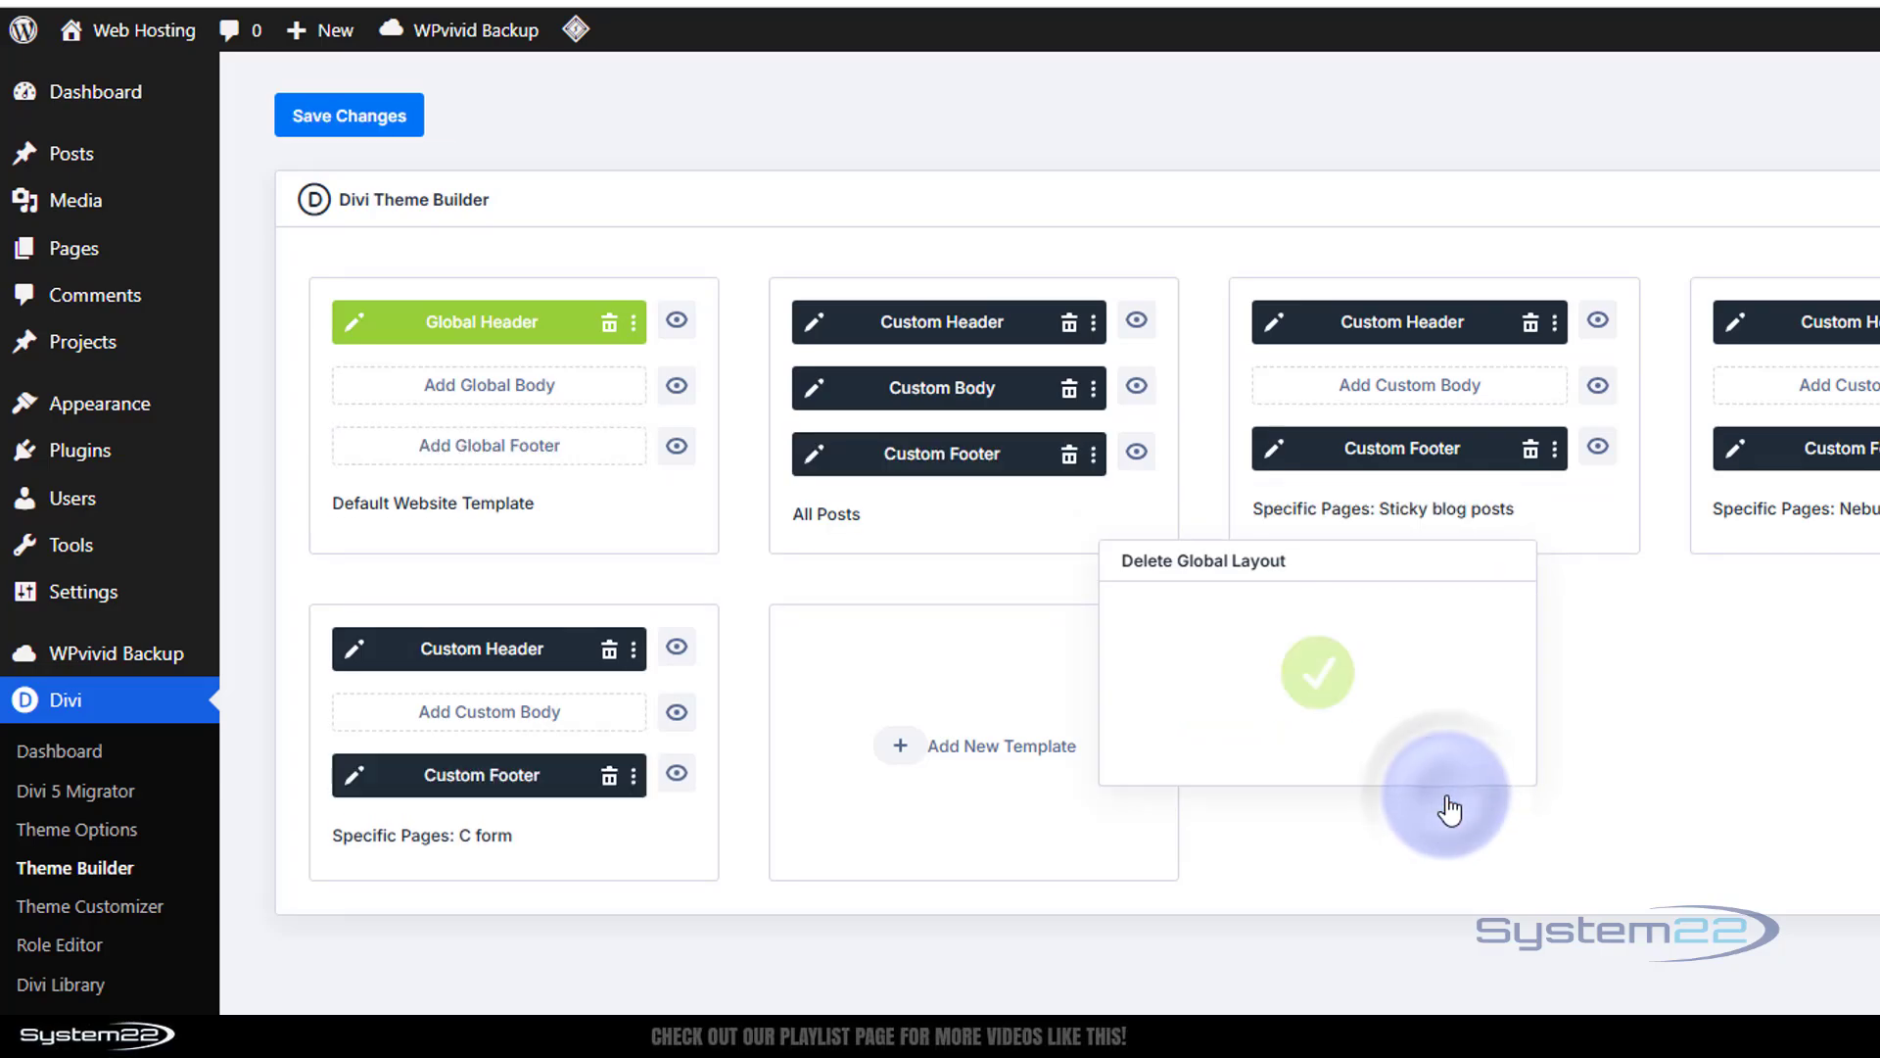
{"action": "left_click", "coordinate": [329, 122]}
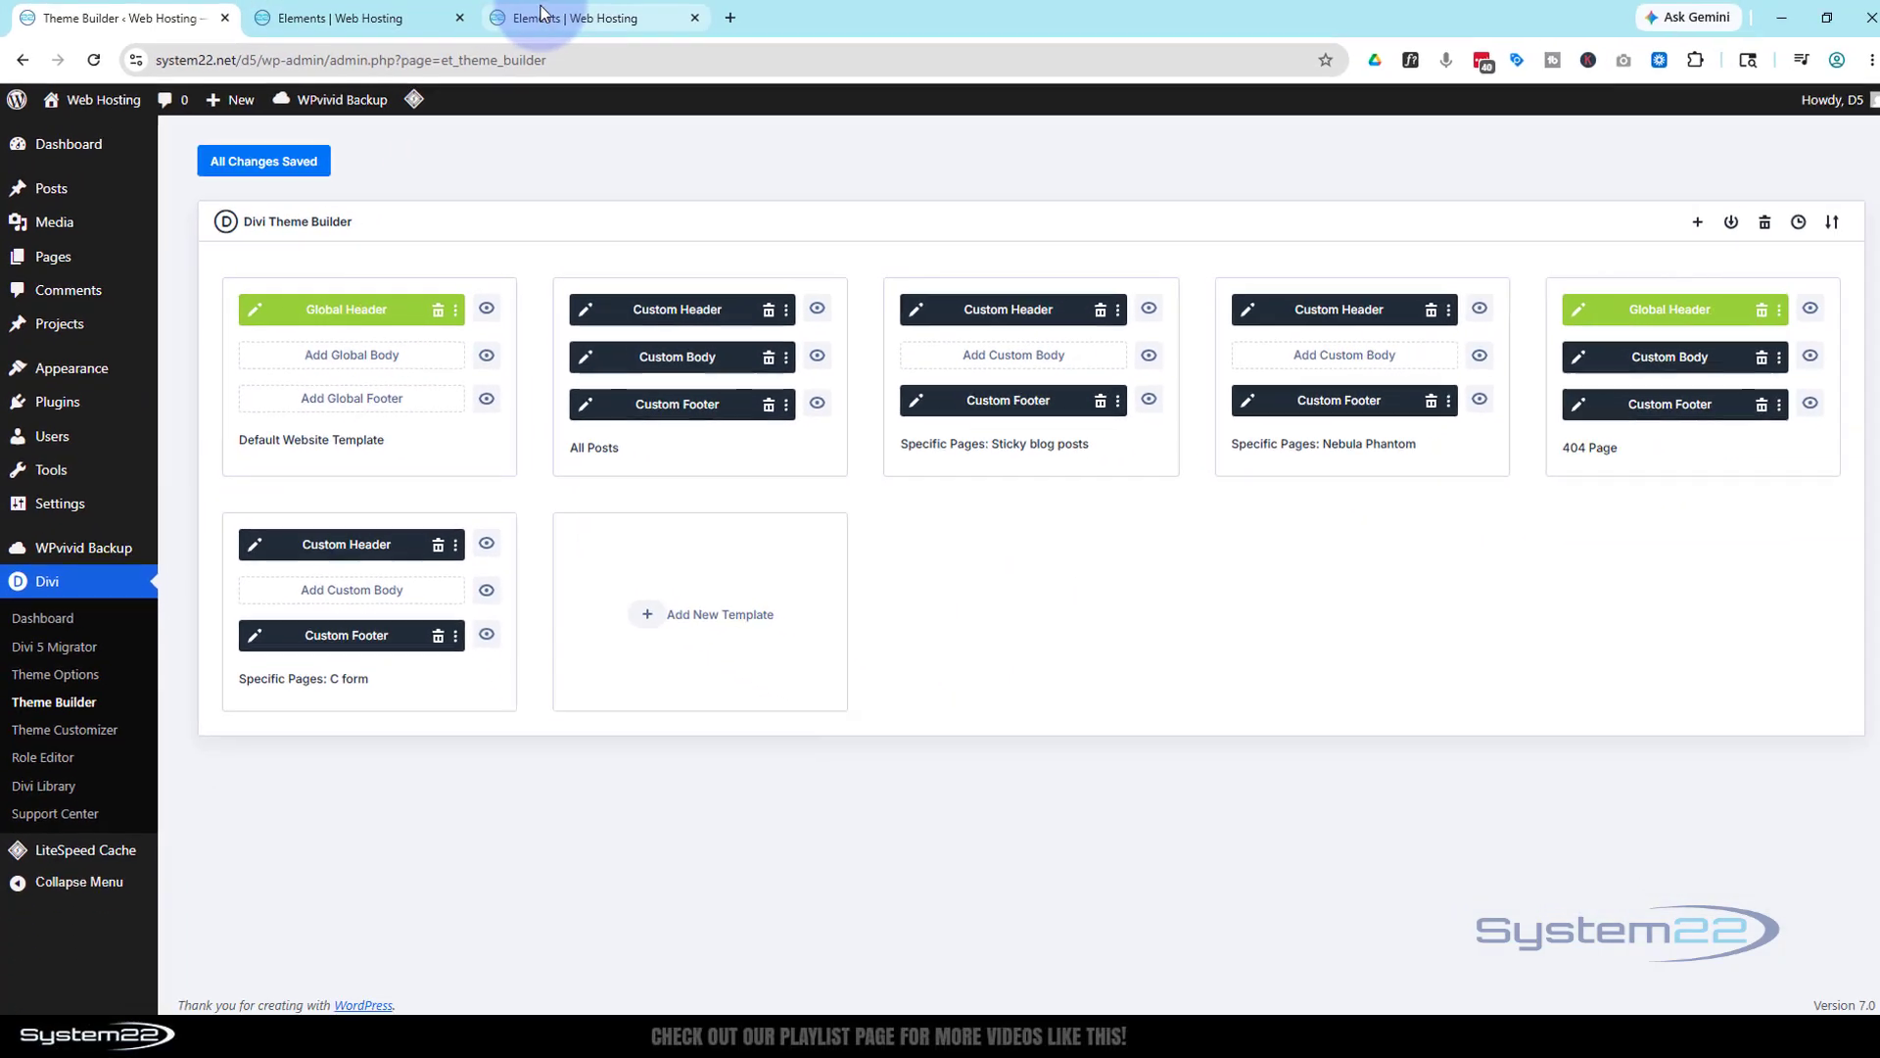
{"action": "left_click", "coordinate": [537, 19]}
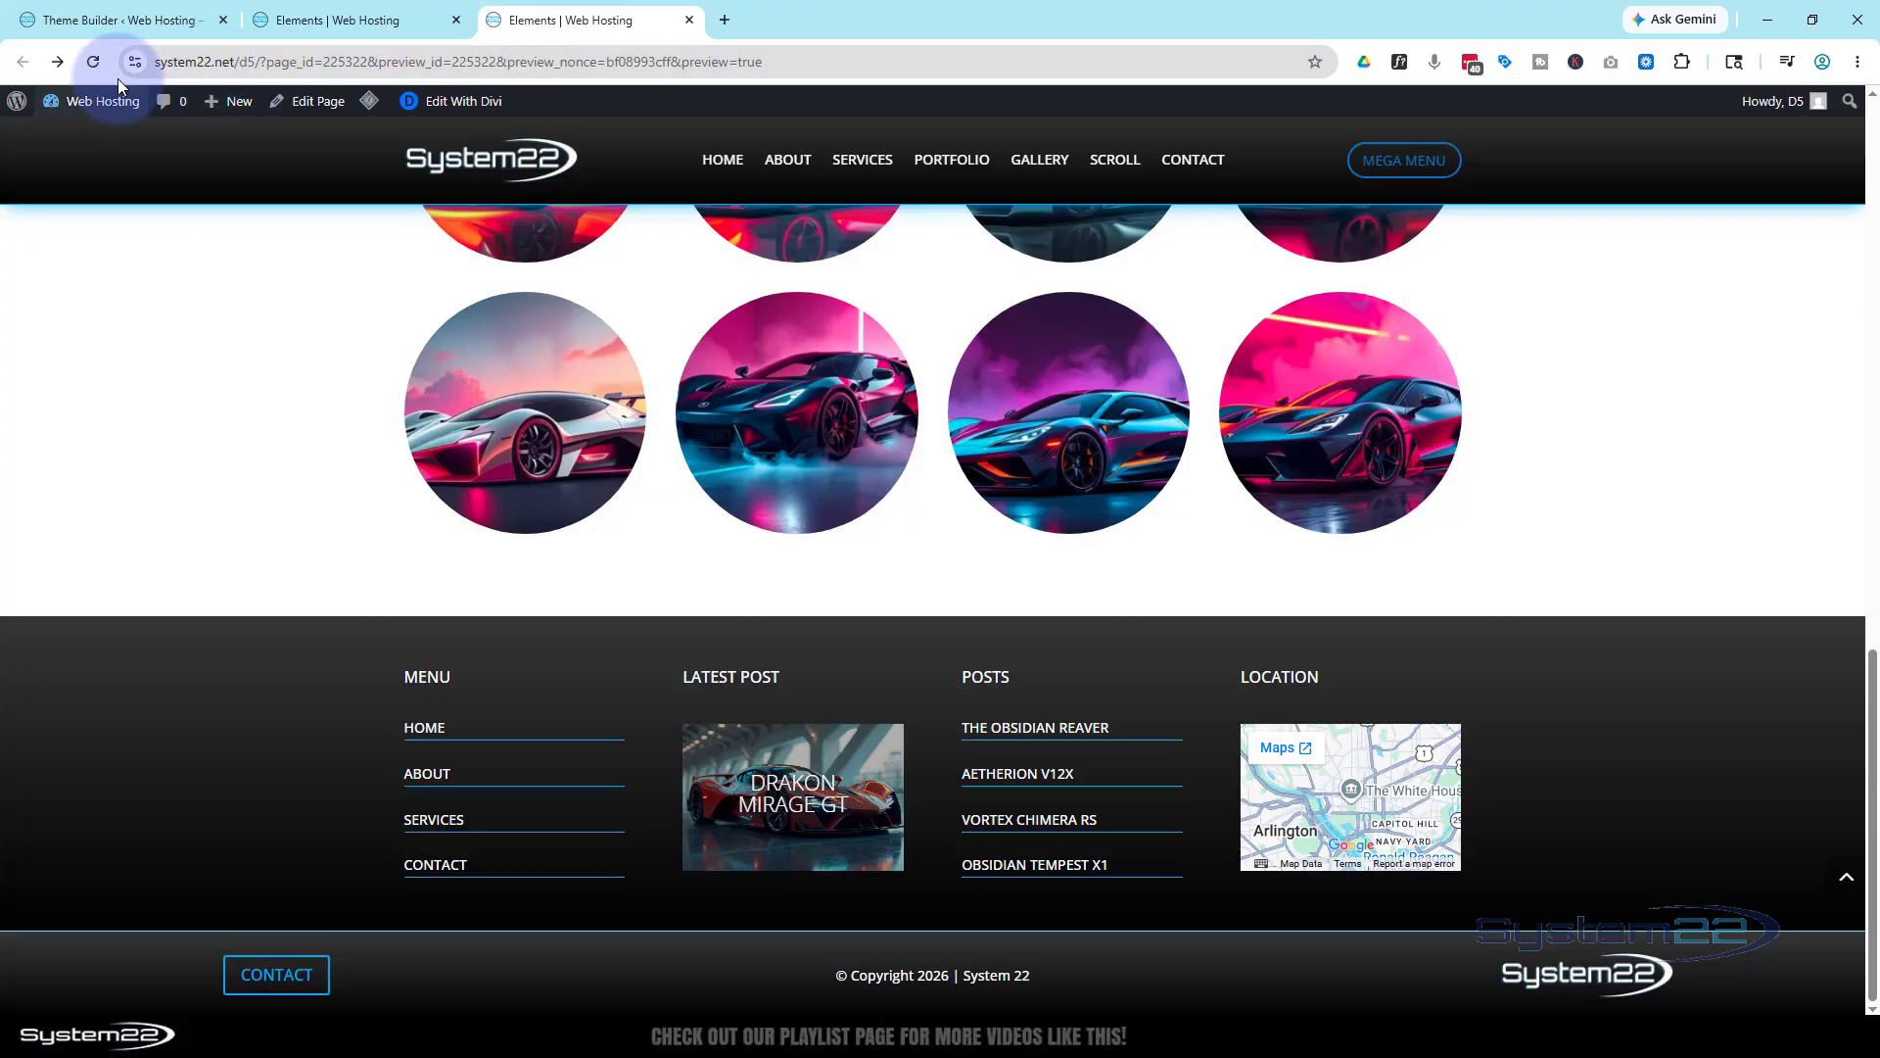
Test and close the contact popup, reload the preview, and return to the Theme Builder
{"action": "left_click", "coordinate": [260, 978]}
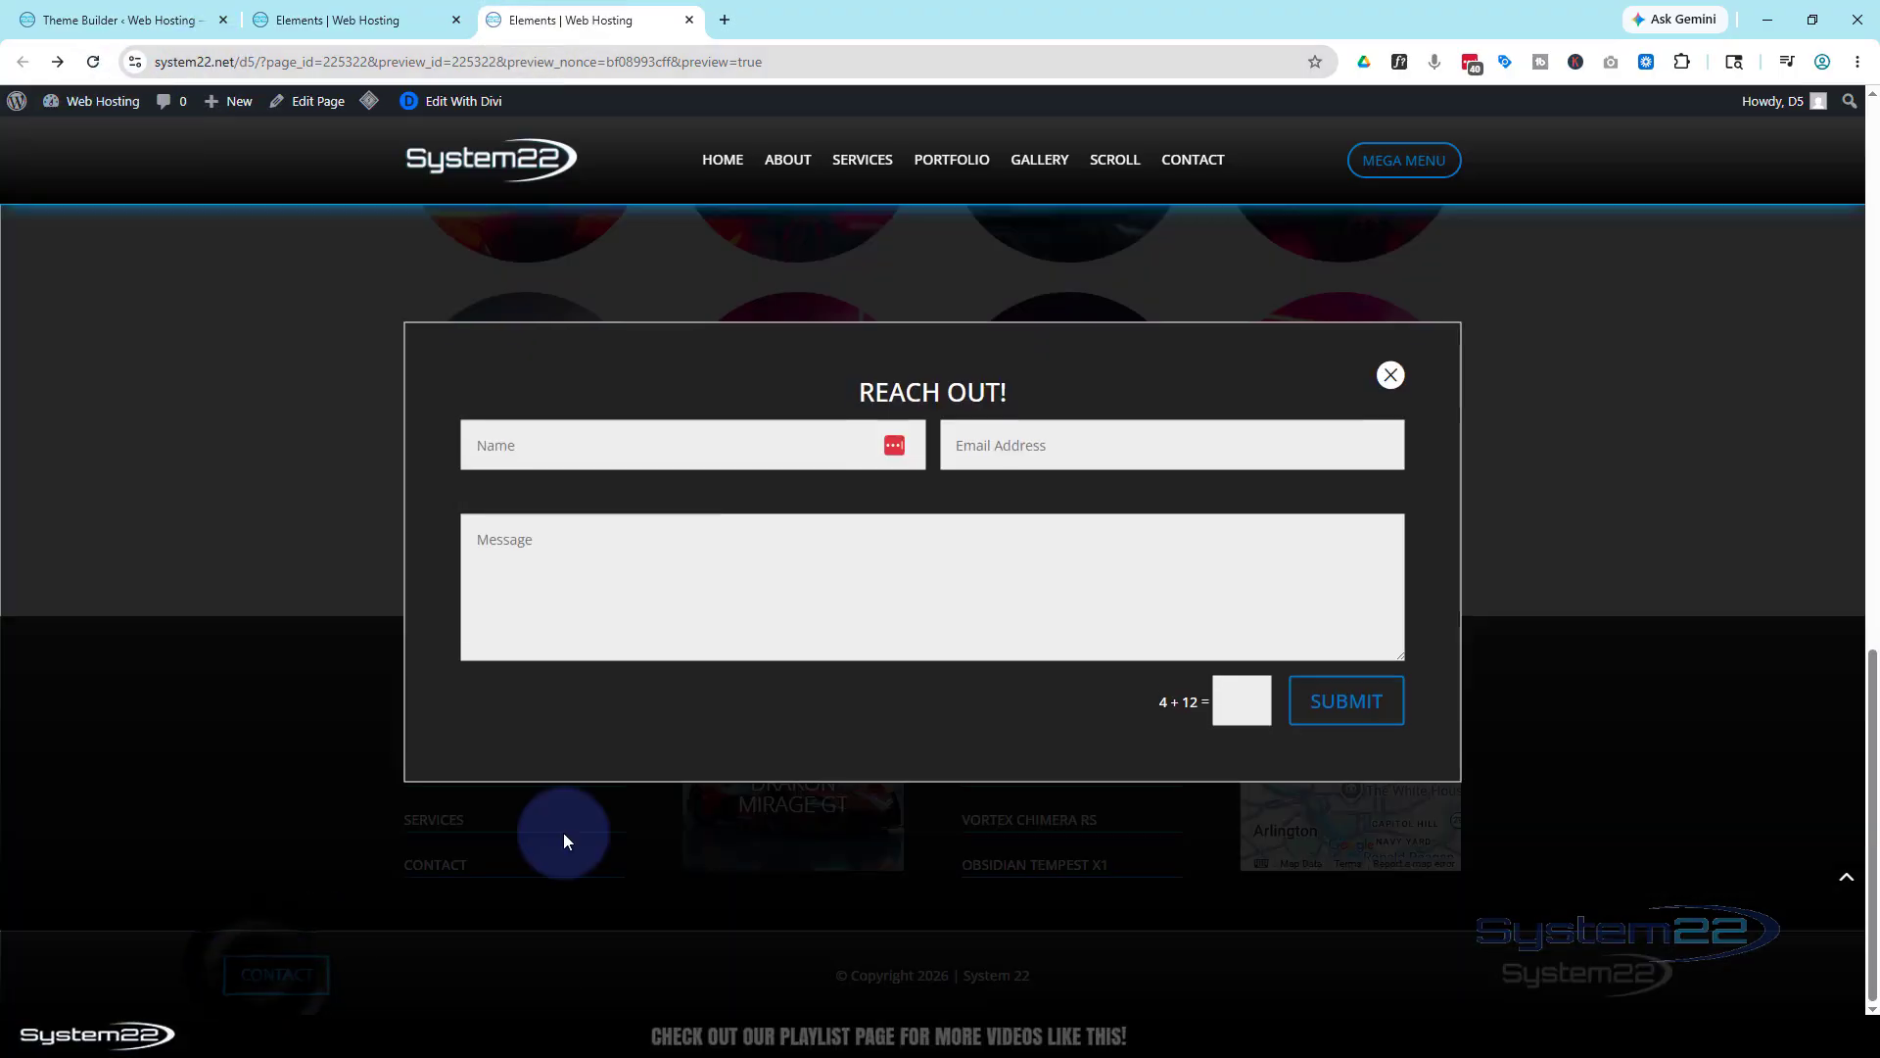
{"action": "left_click", "coordinate": [1388, 375]}
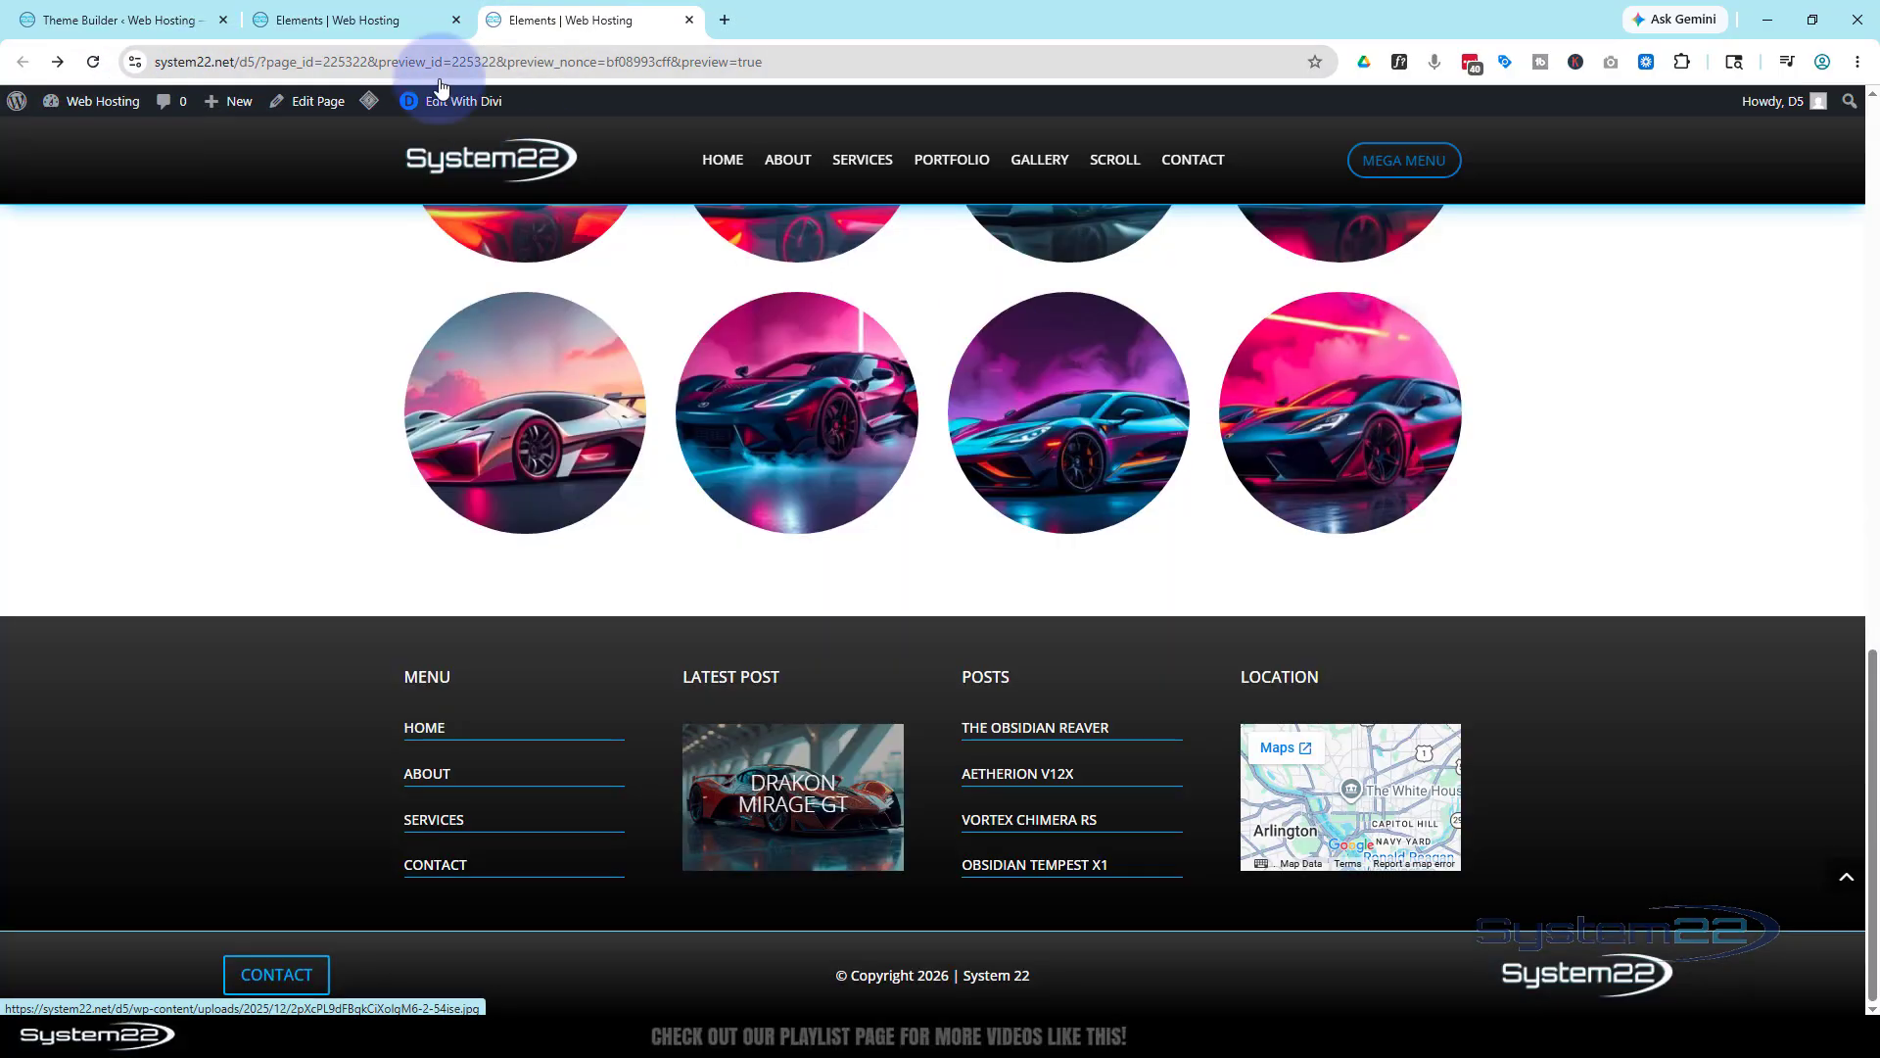
{"action": "left_click", "coordinate": [96, 63]}
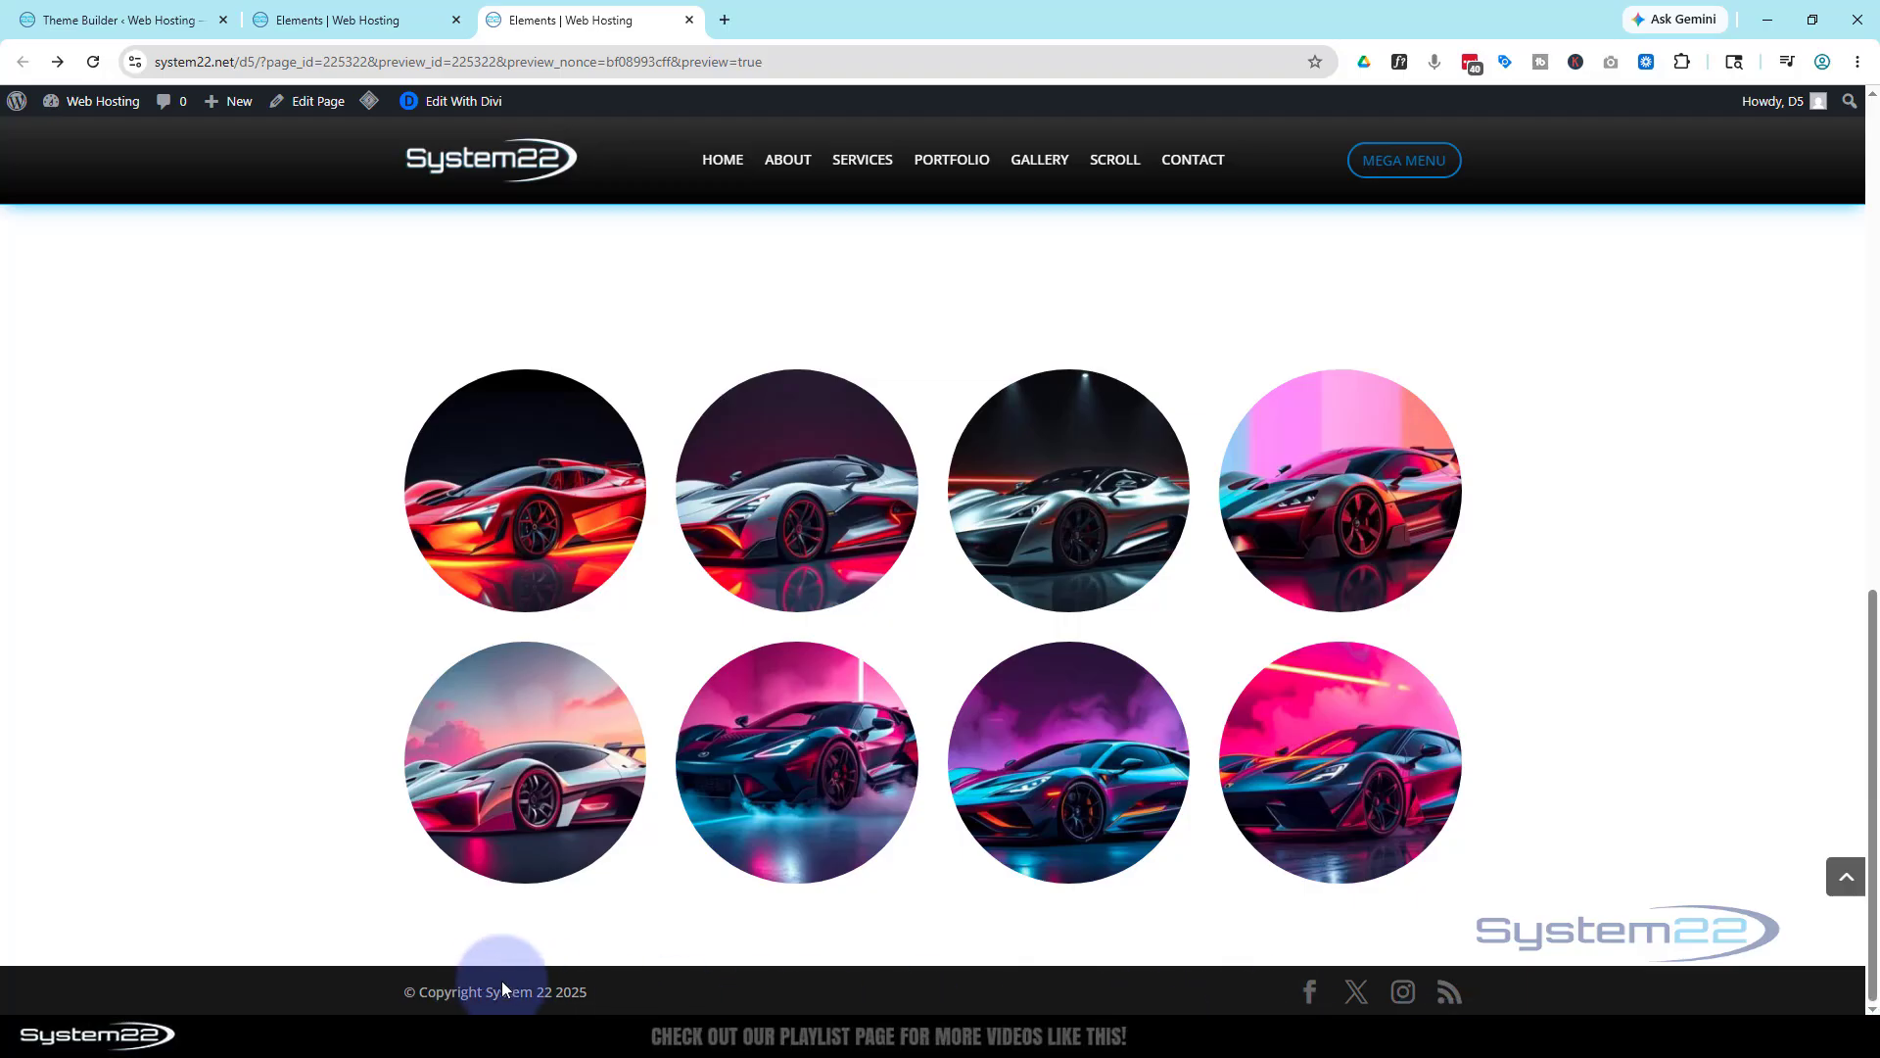
{"action": "left_click", "coordinate": [105, 22]}
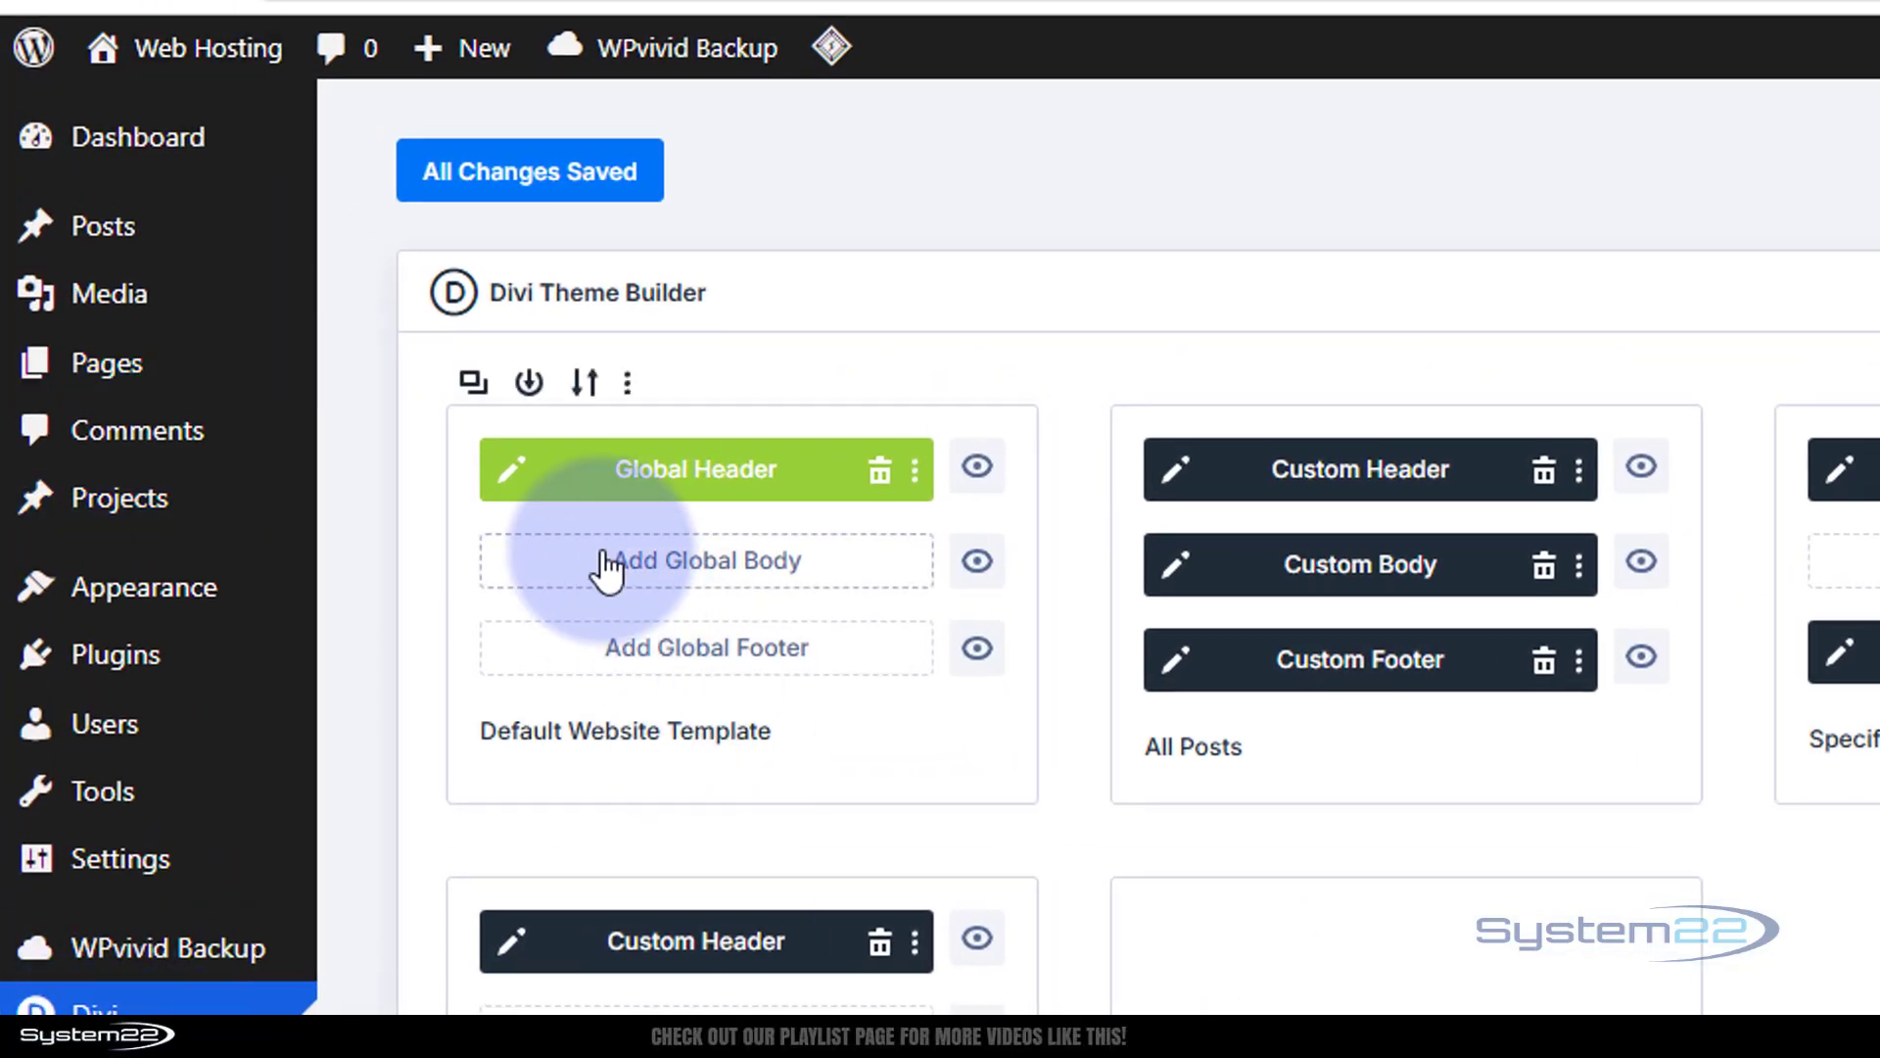
Add a Global Footer to the default template and build it from scratch
{"action": "left_click", "coordinate": [654, 666]}
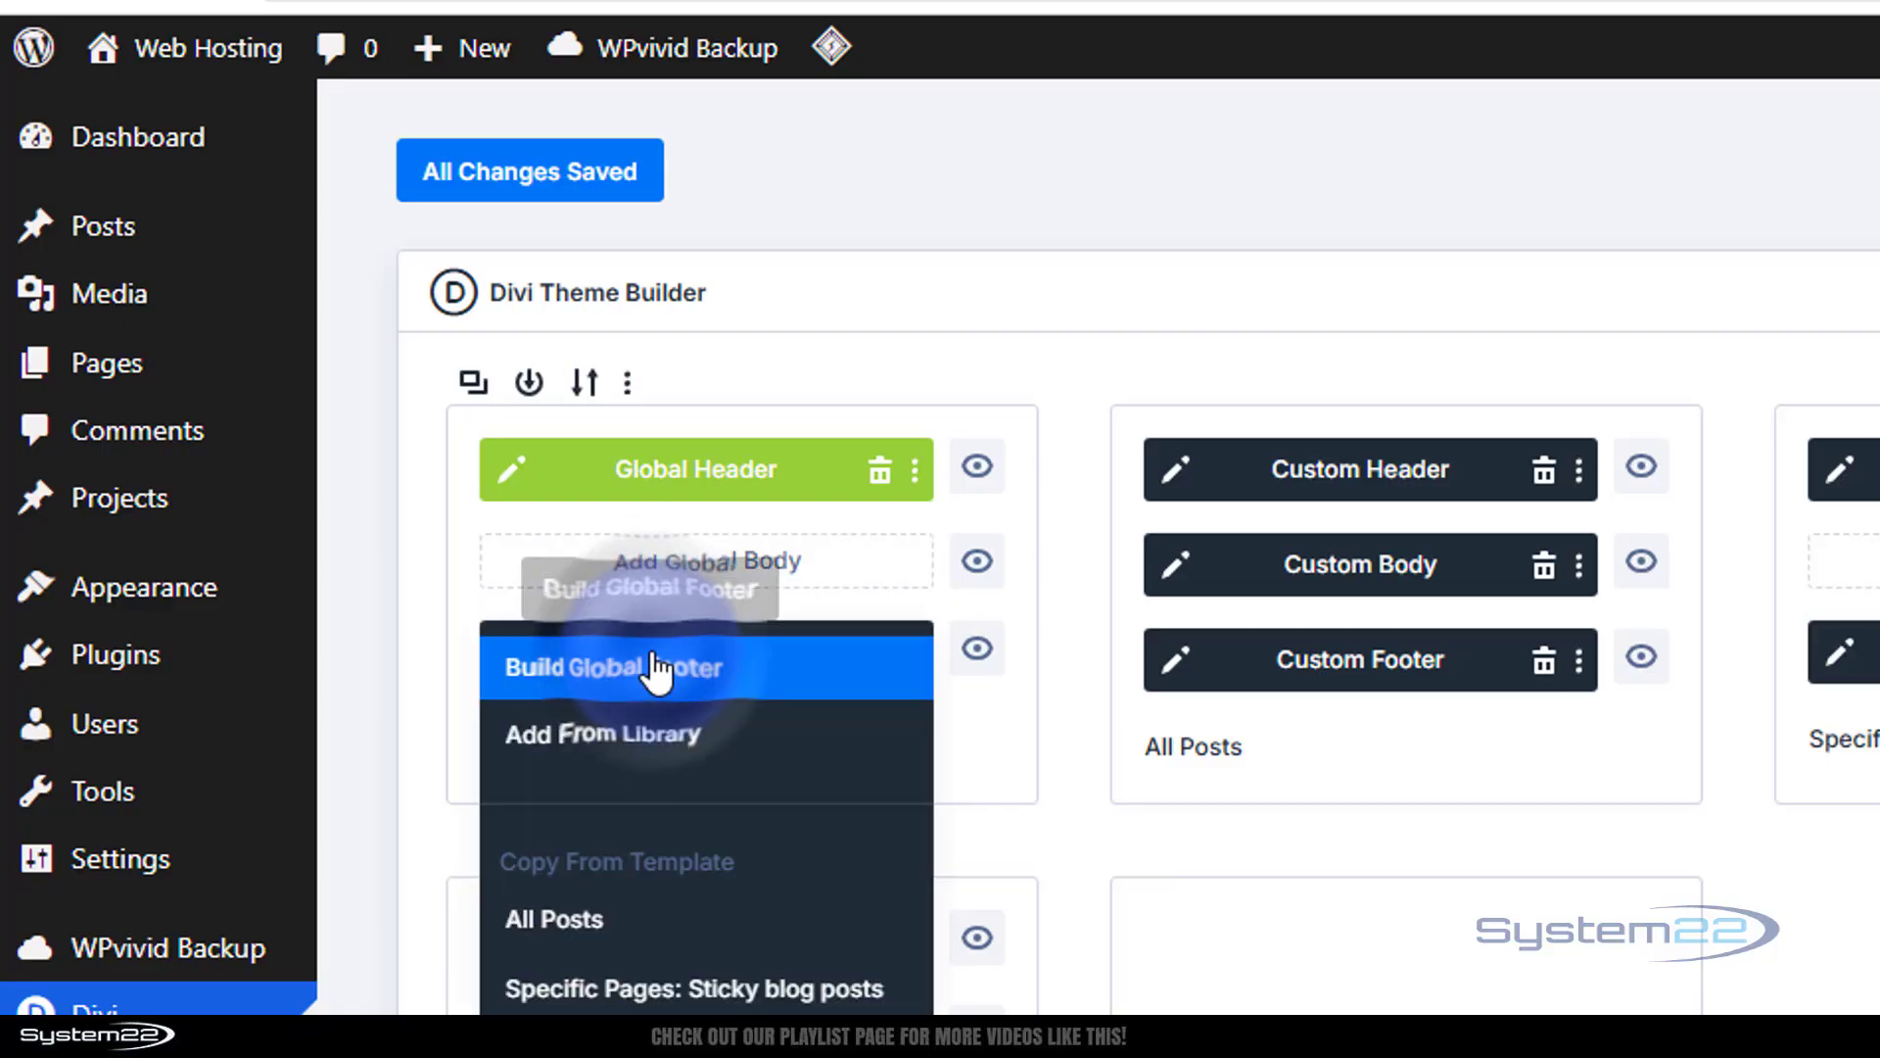
{"action": "left_click", "coordinate": [654, 662]}
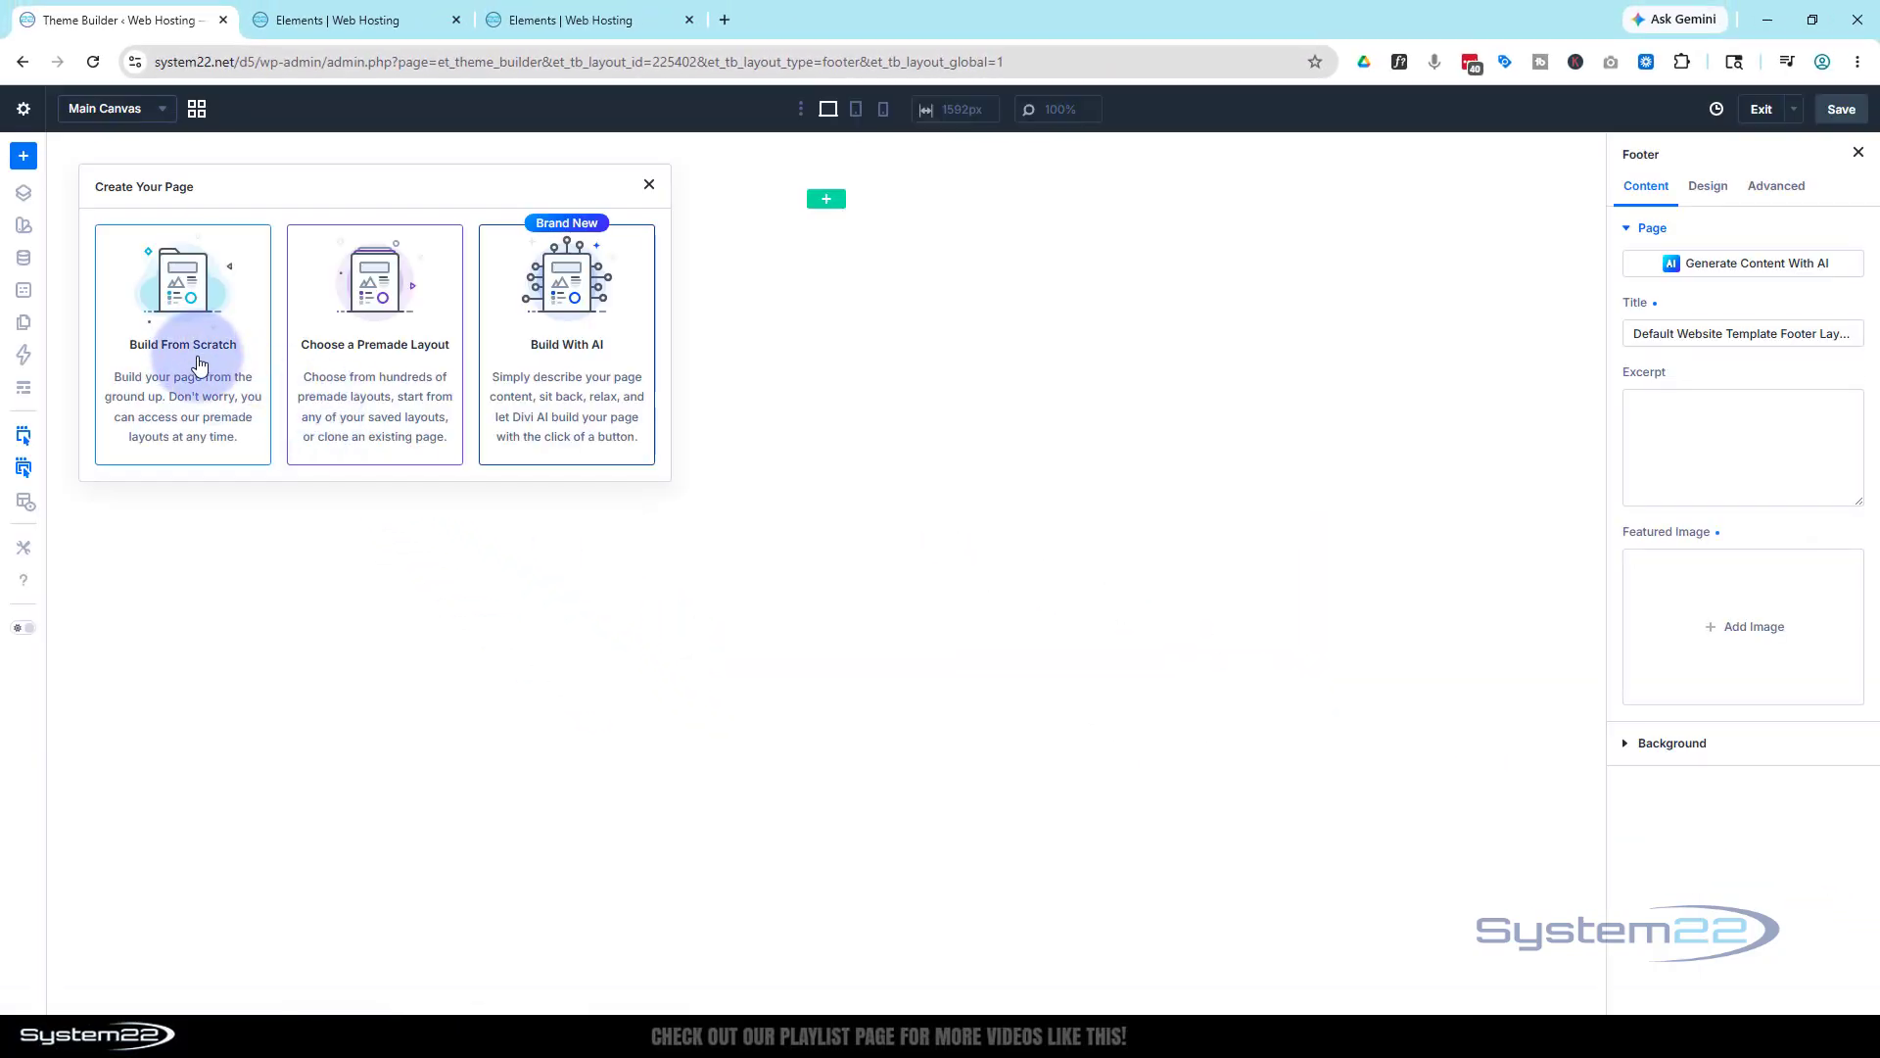
{"action": "left_click", "coordinate": [199, 361]}
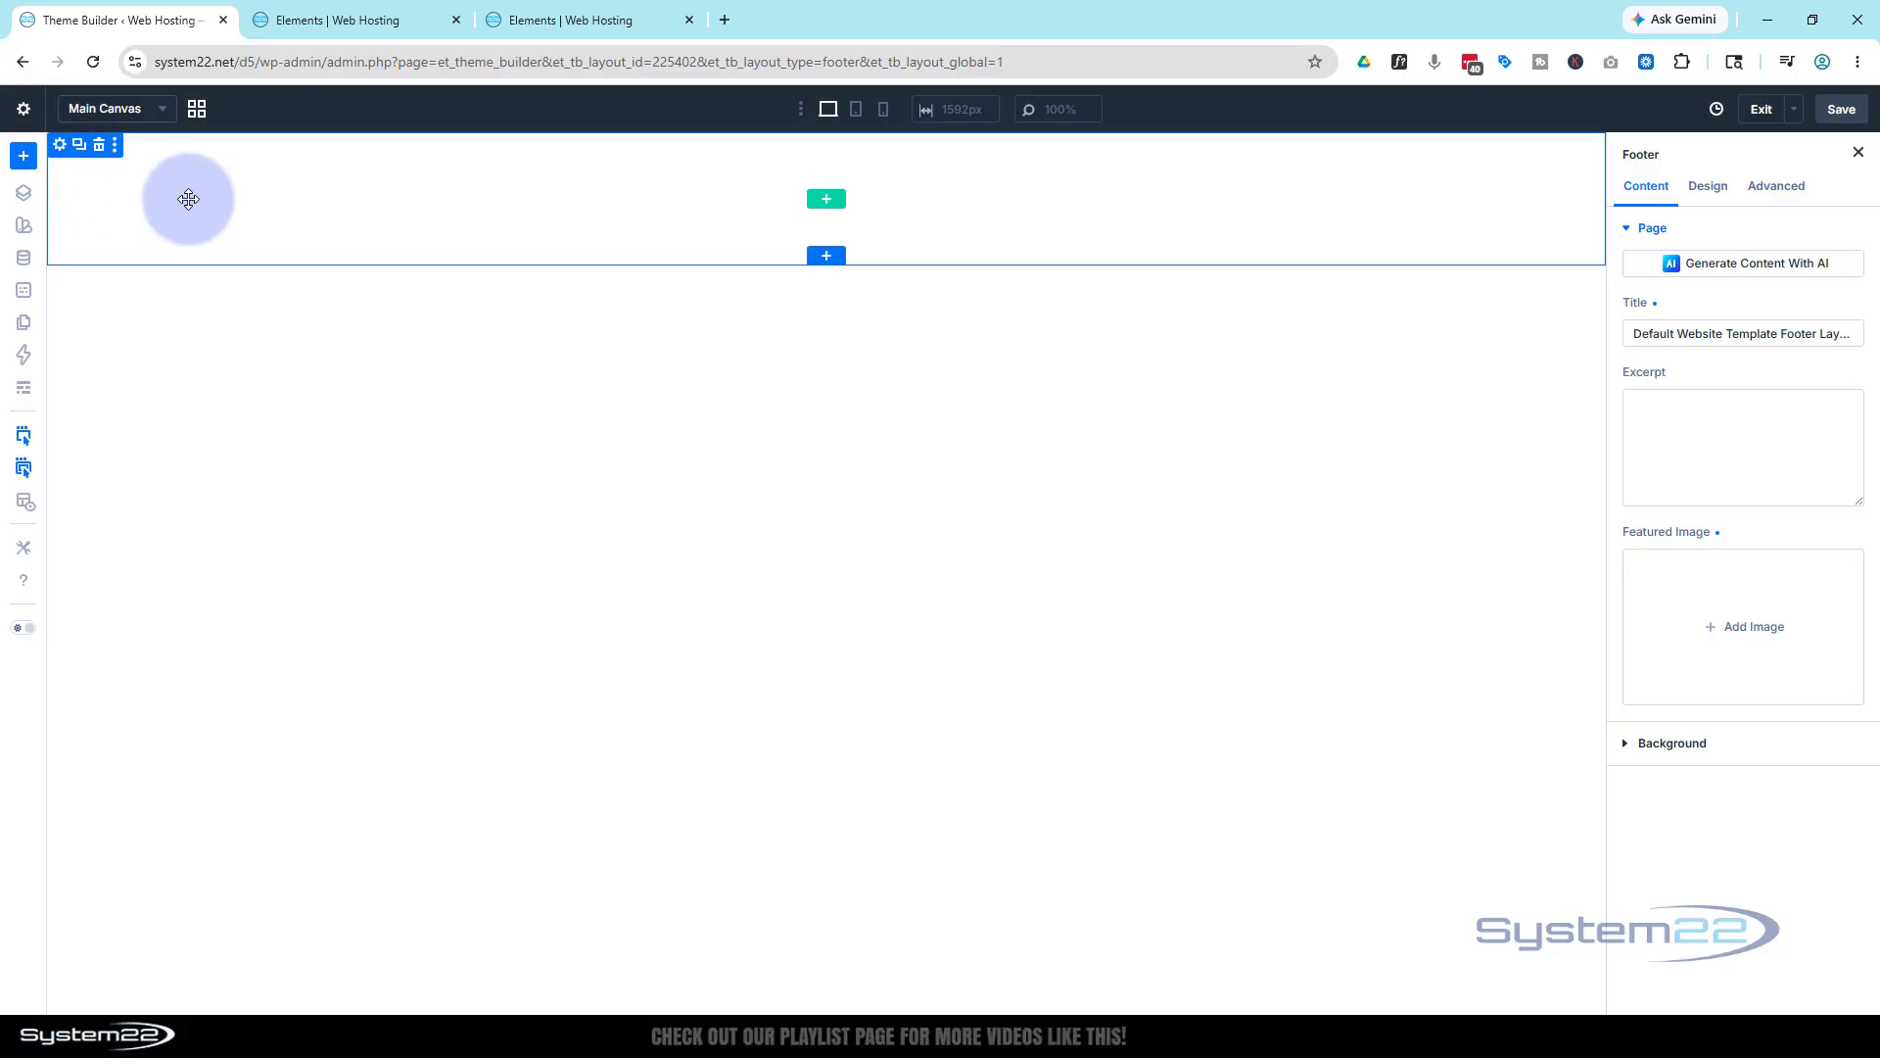
Give the footer section a linear gradient background from dark grey 2A2A2A to black 000000
{"action": "left_click", "coordinate": [59, 146]}
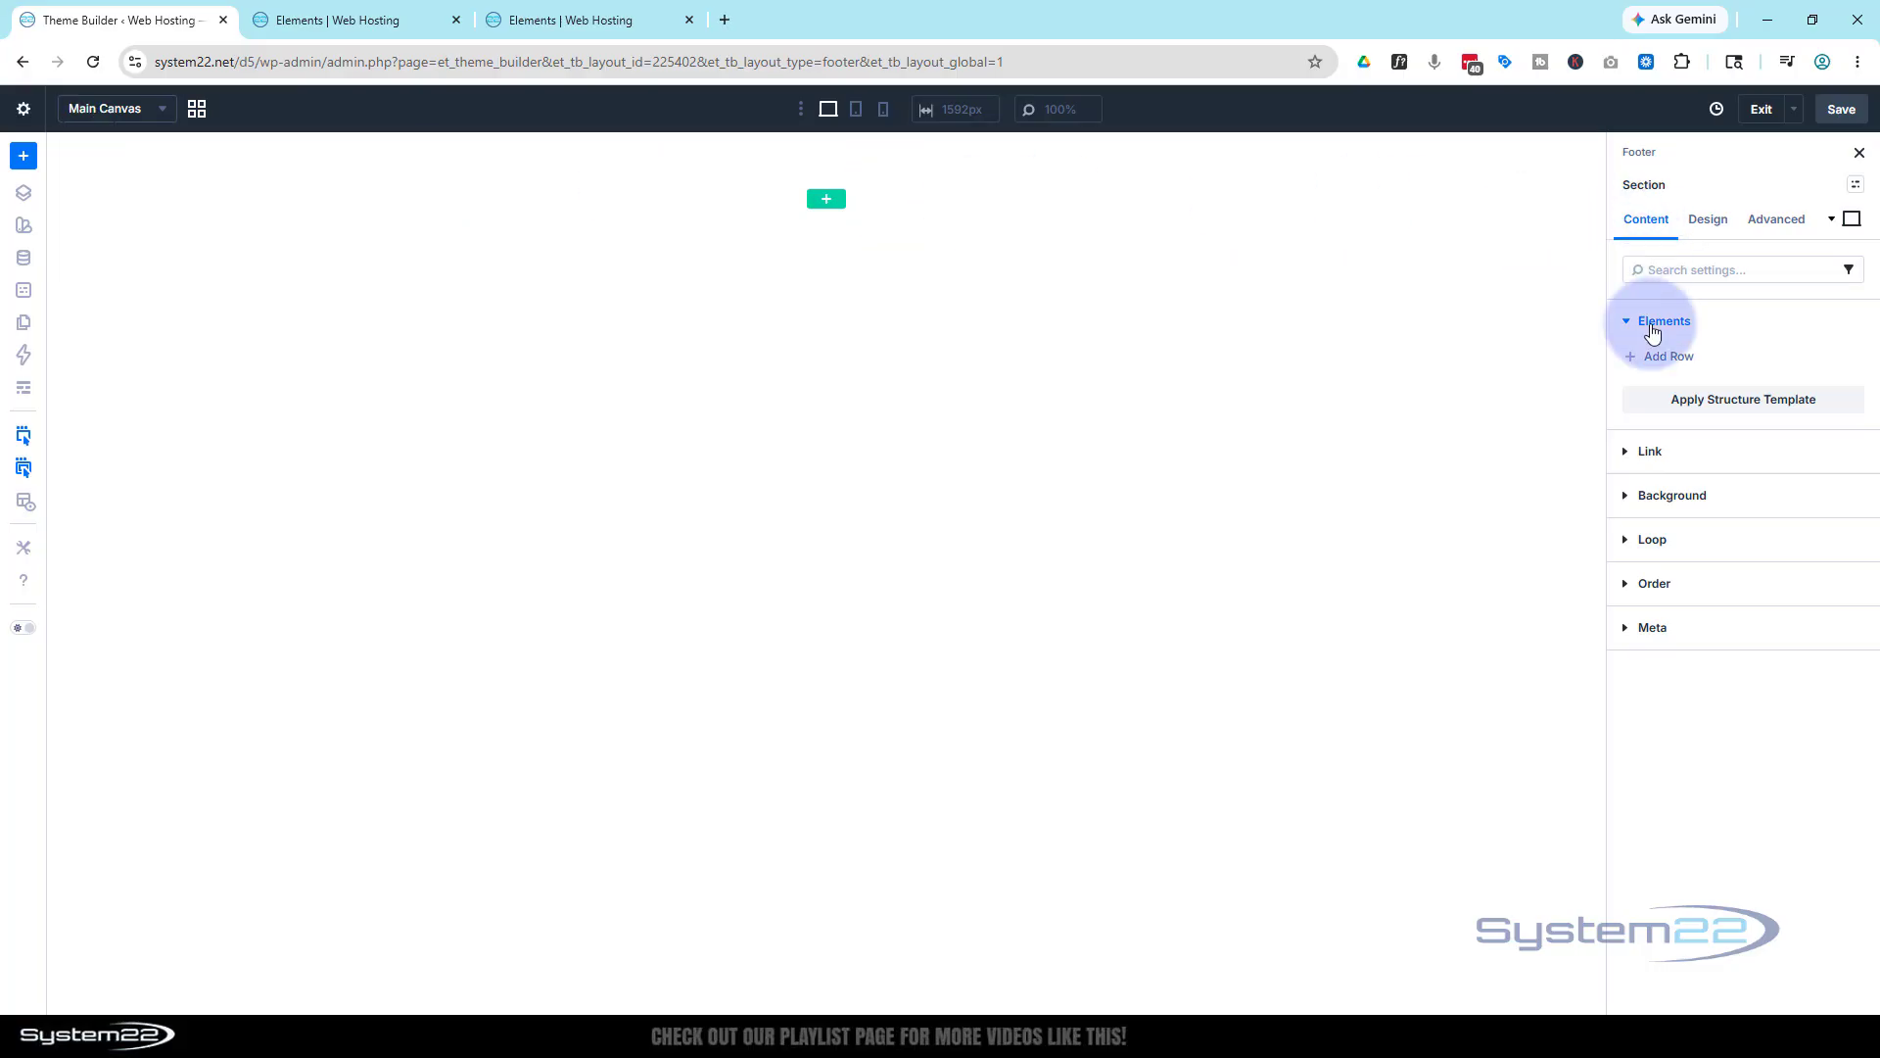
{"action": "left_click", "coordinate": [1662, 496]}
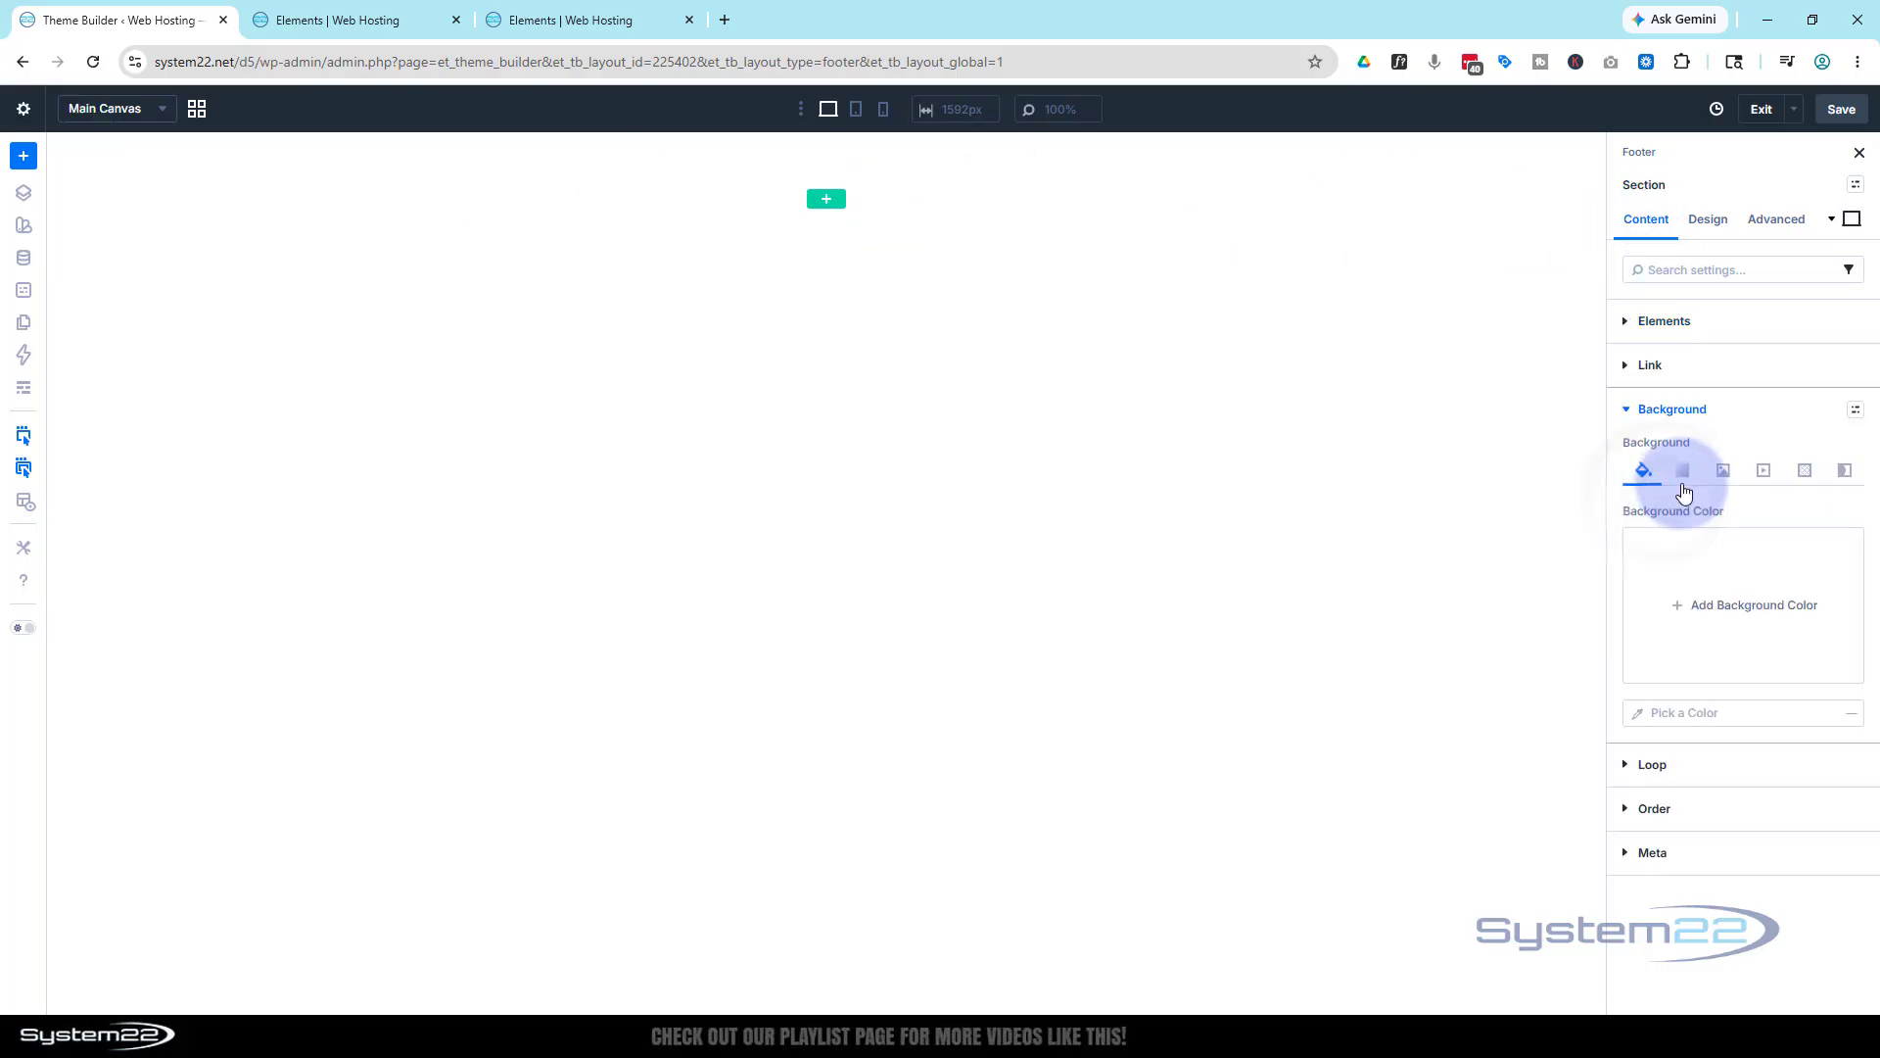
{"action": "left_click", "coordinate": [1682, 471]}
{"action": "left_click", "coordinate": [1696, 609]}
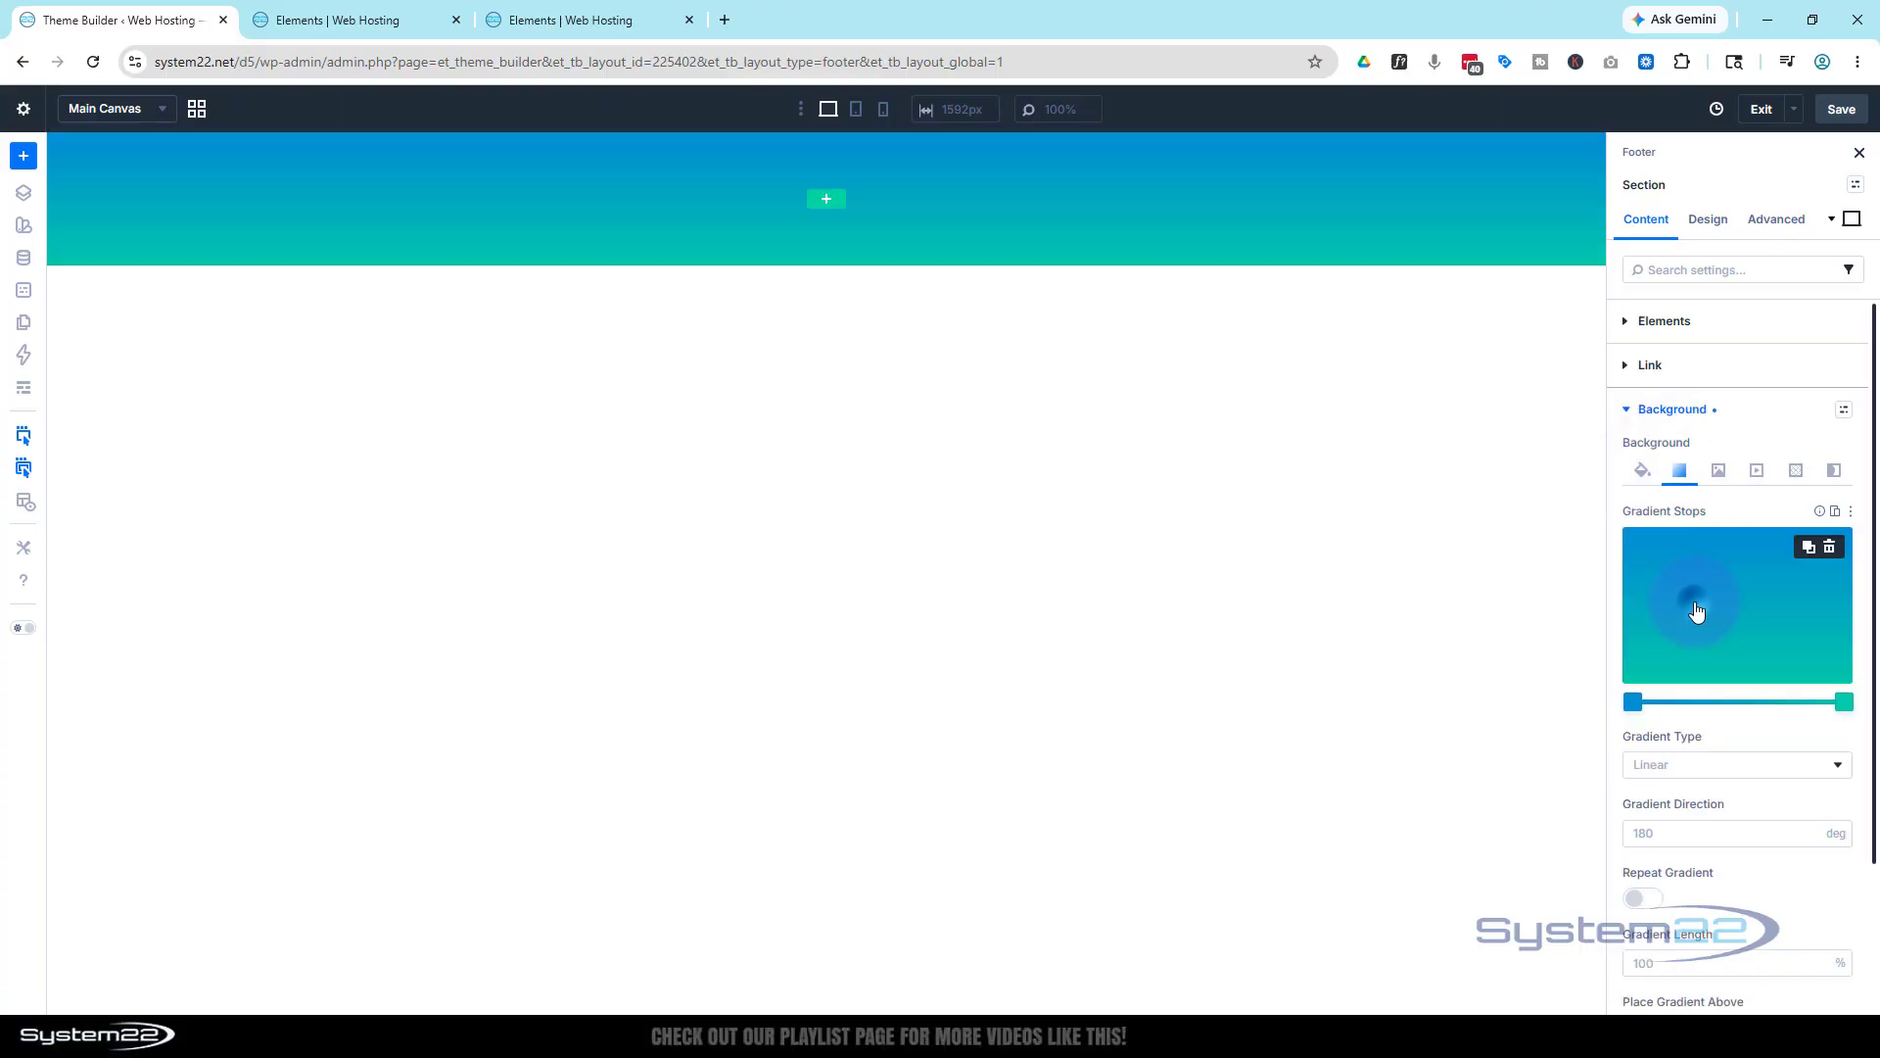
{"action": "left_click", "coordinate": [1632, 703]}
{"action": "left_click", "coordinate": [1632, 704]}
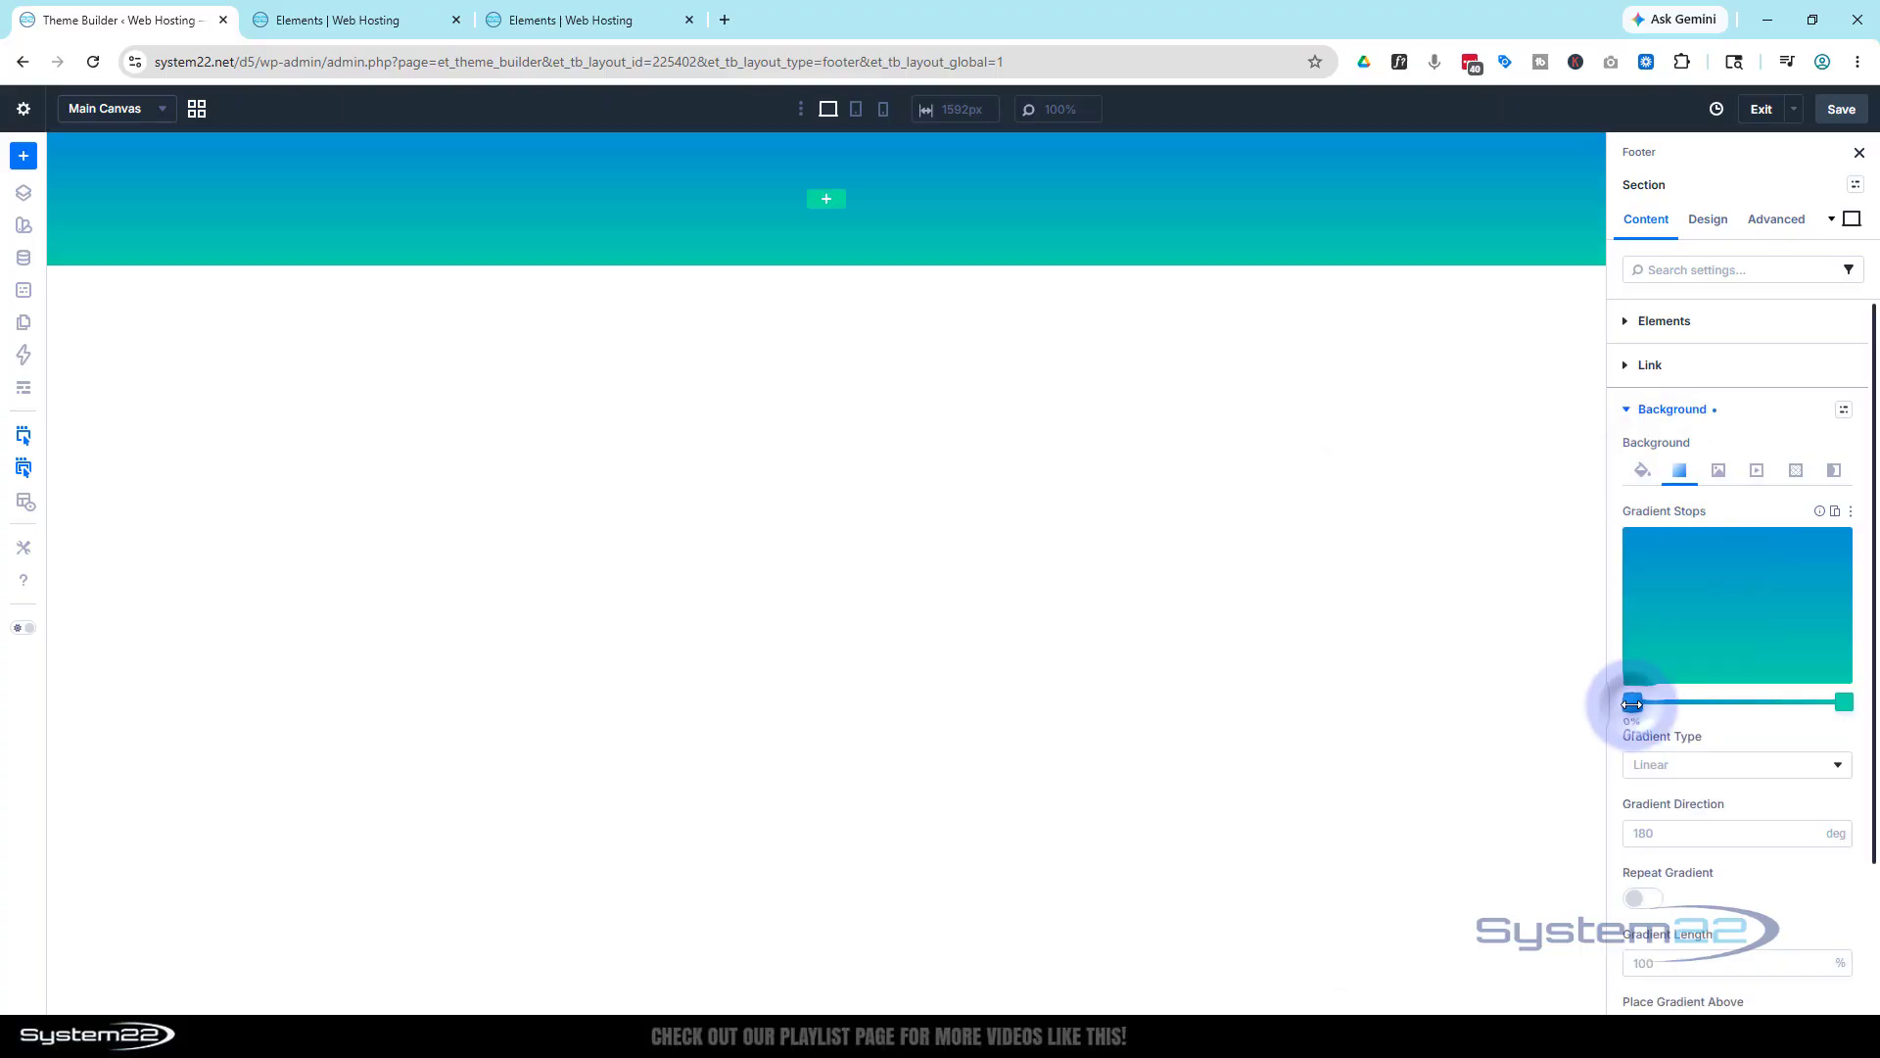
{"action": "left_click_drag", "start_coordinate": [1353, 609], "coordinate": [1337, 625]}
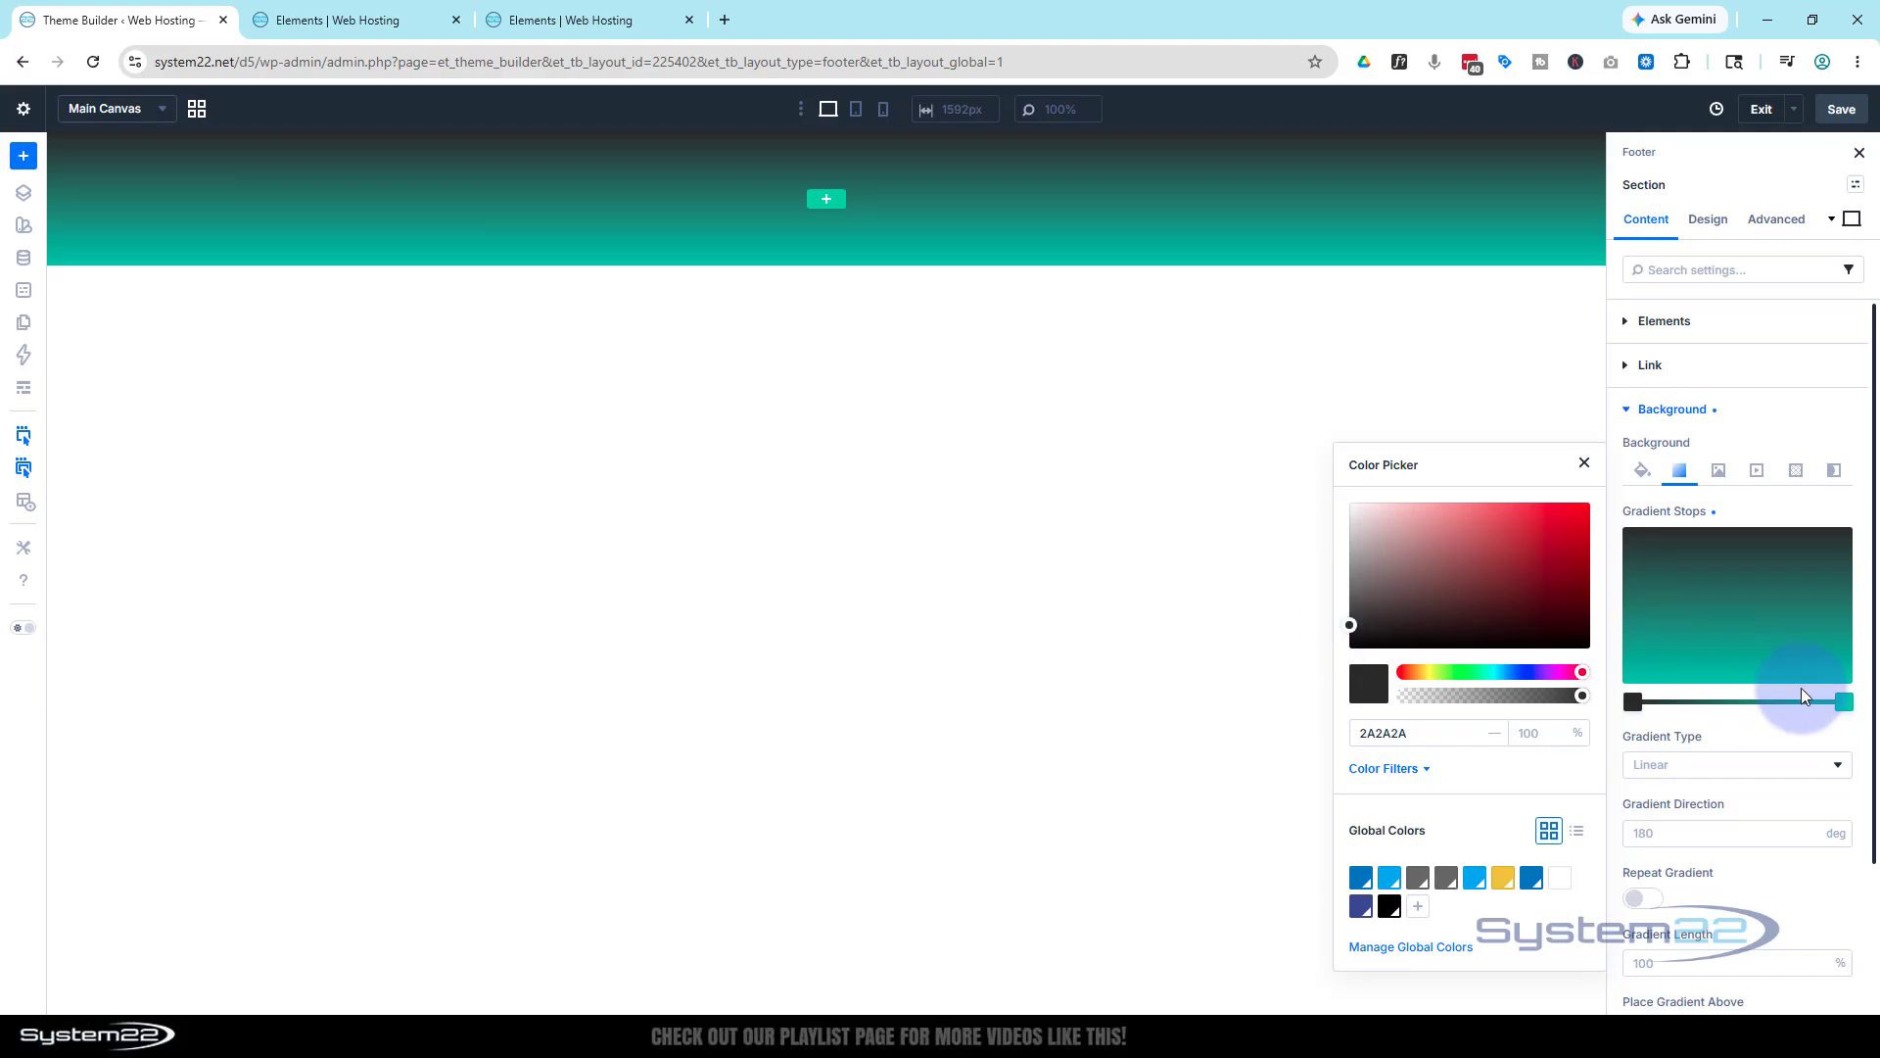
{"action": "left_click", "coordinate": [1843, 702]}
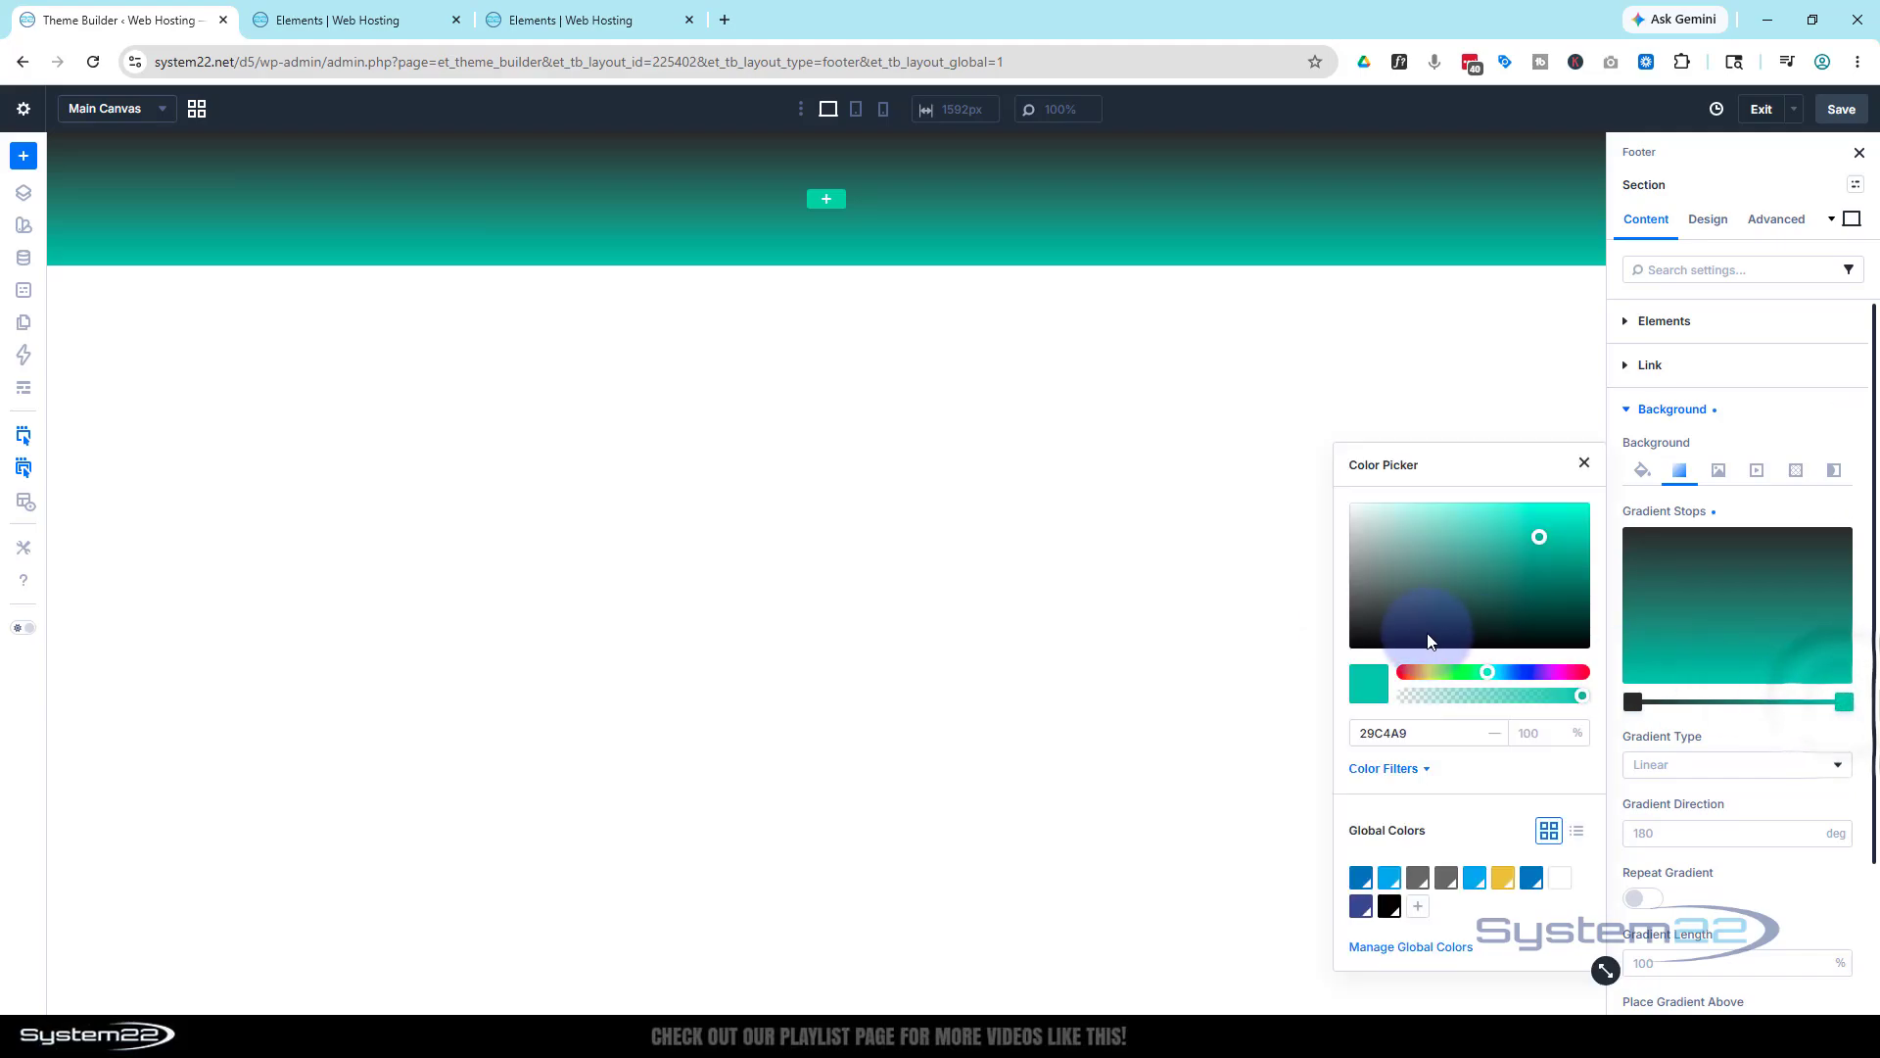
{"action": "left_click_drag", "start_coordinate": [1346, 651], "coordinate": [1332, 654]}
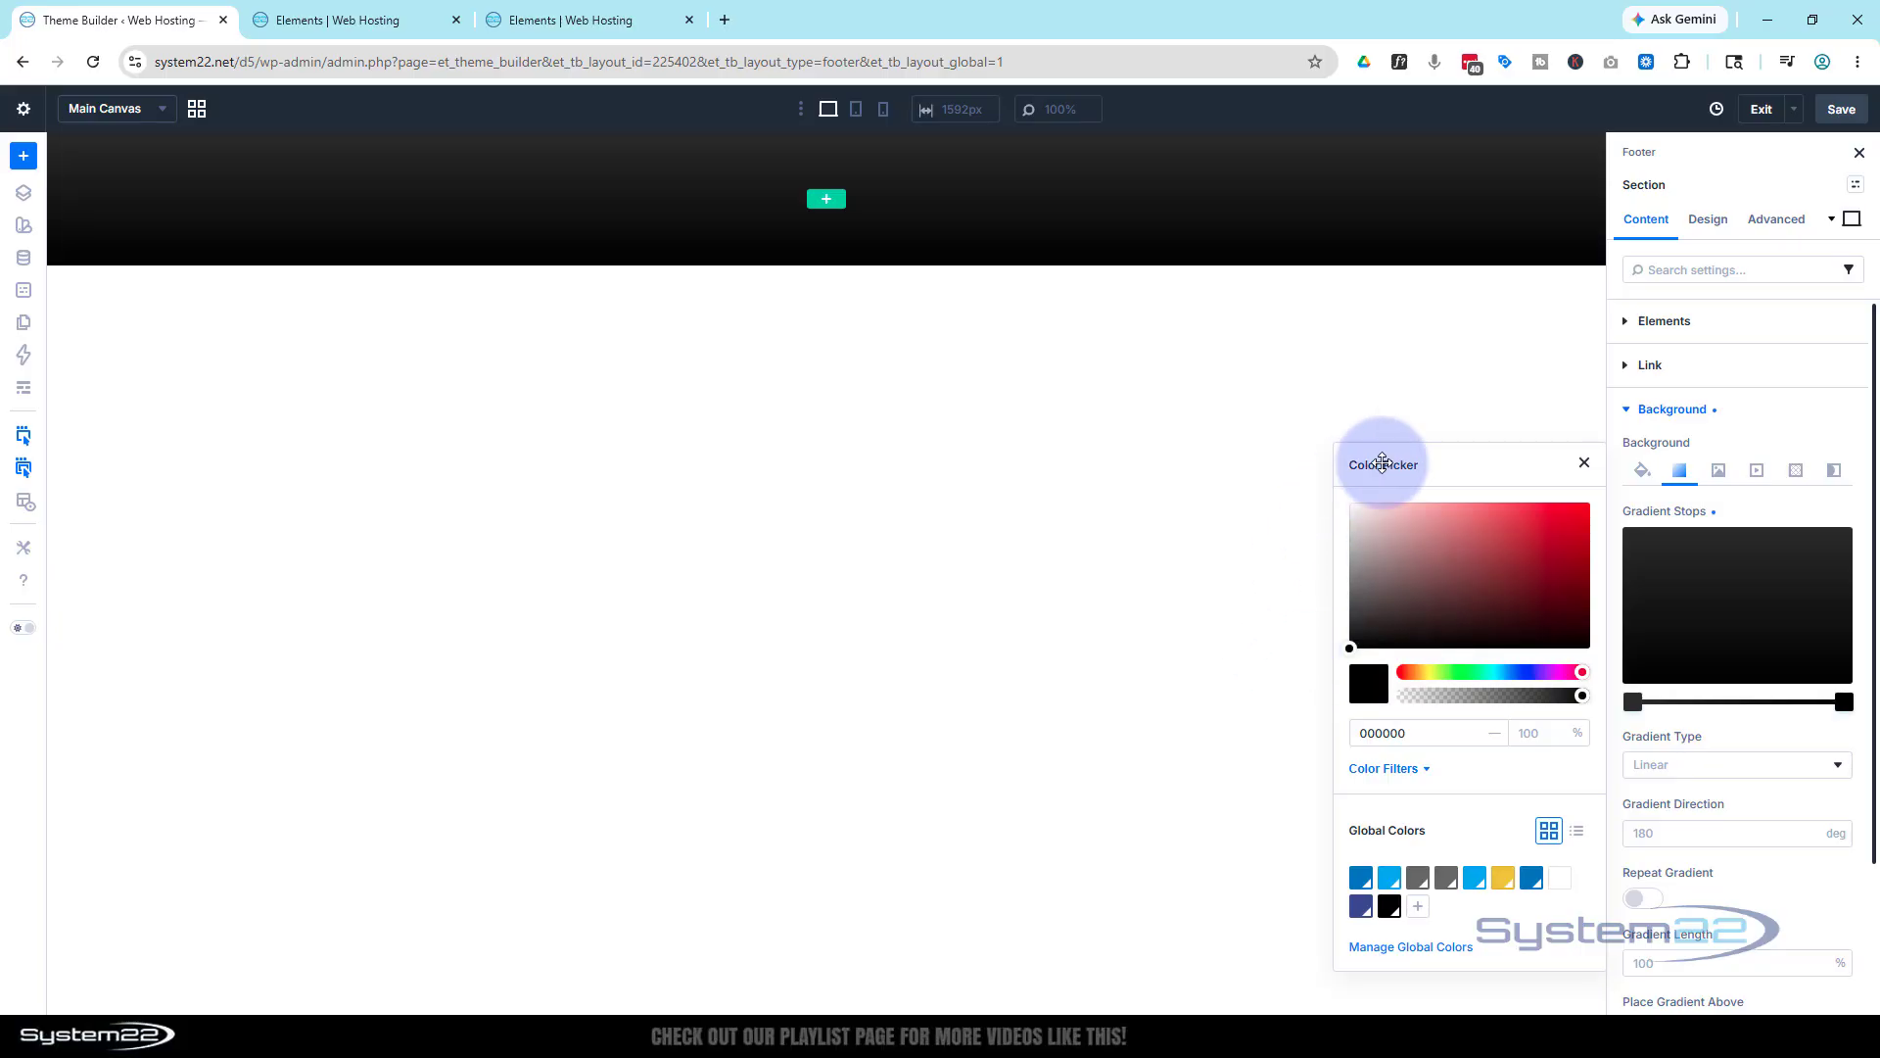
{"action": "left_click", "coordinate": [1453, 407]}
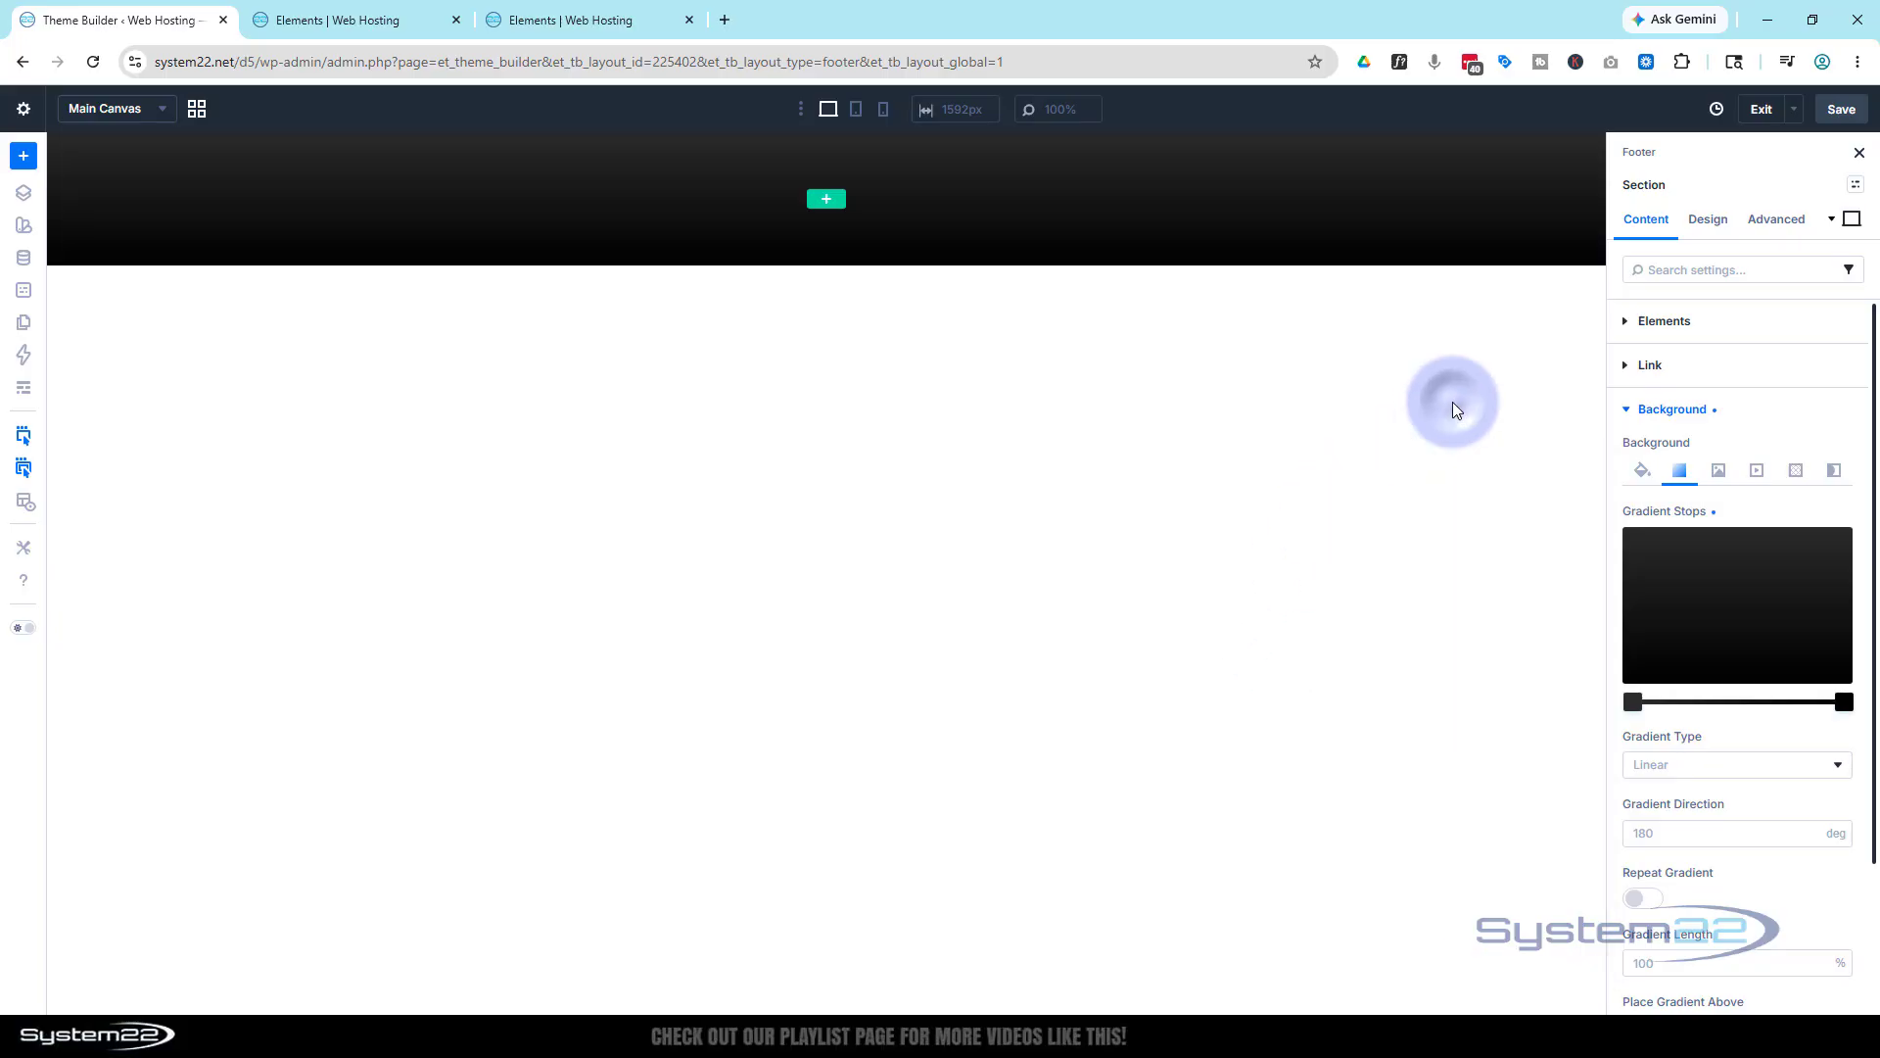
Insert a three-column offset row with the System22 white logo image in its first column
{"action": "left_click", "coordinate": [831, 207]}
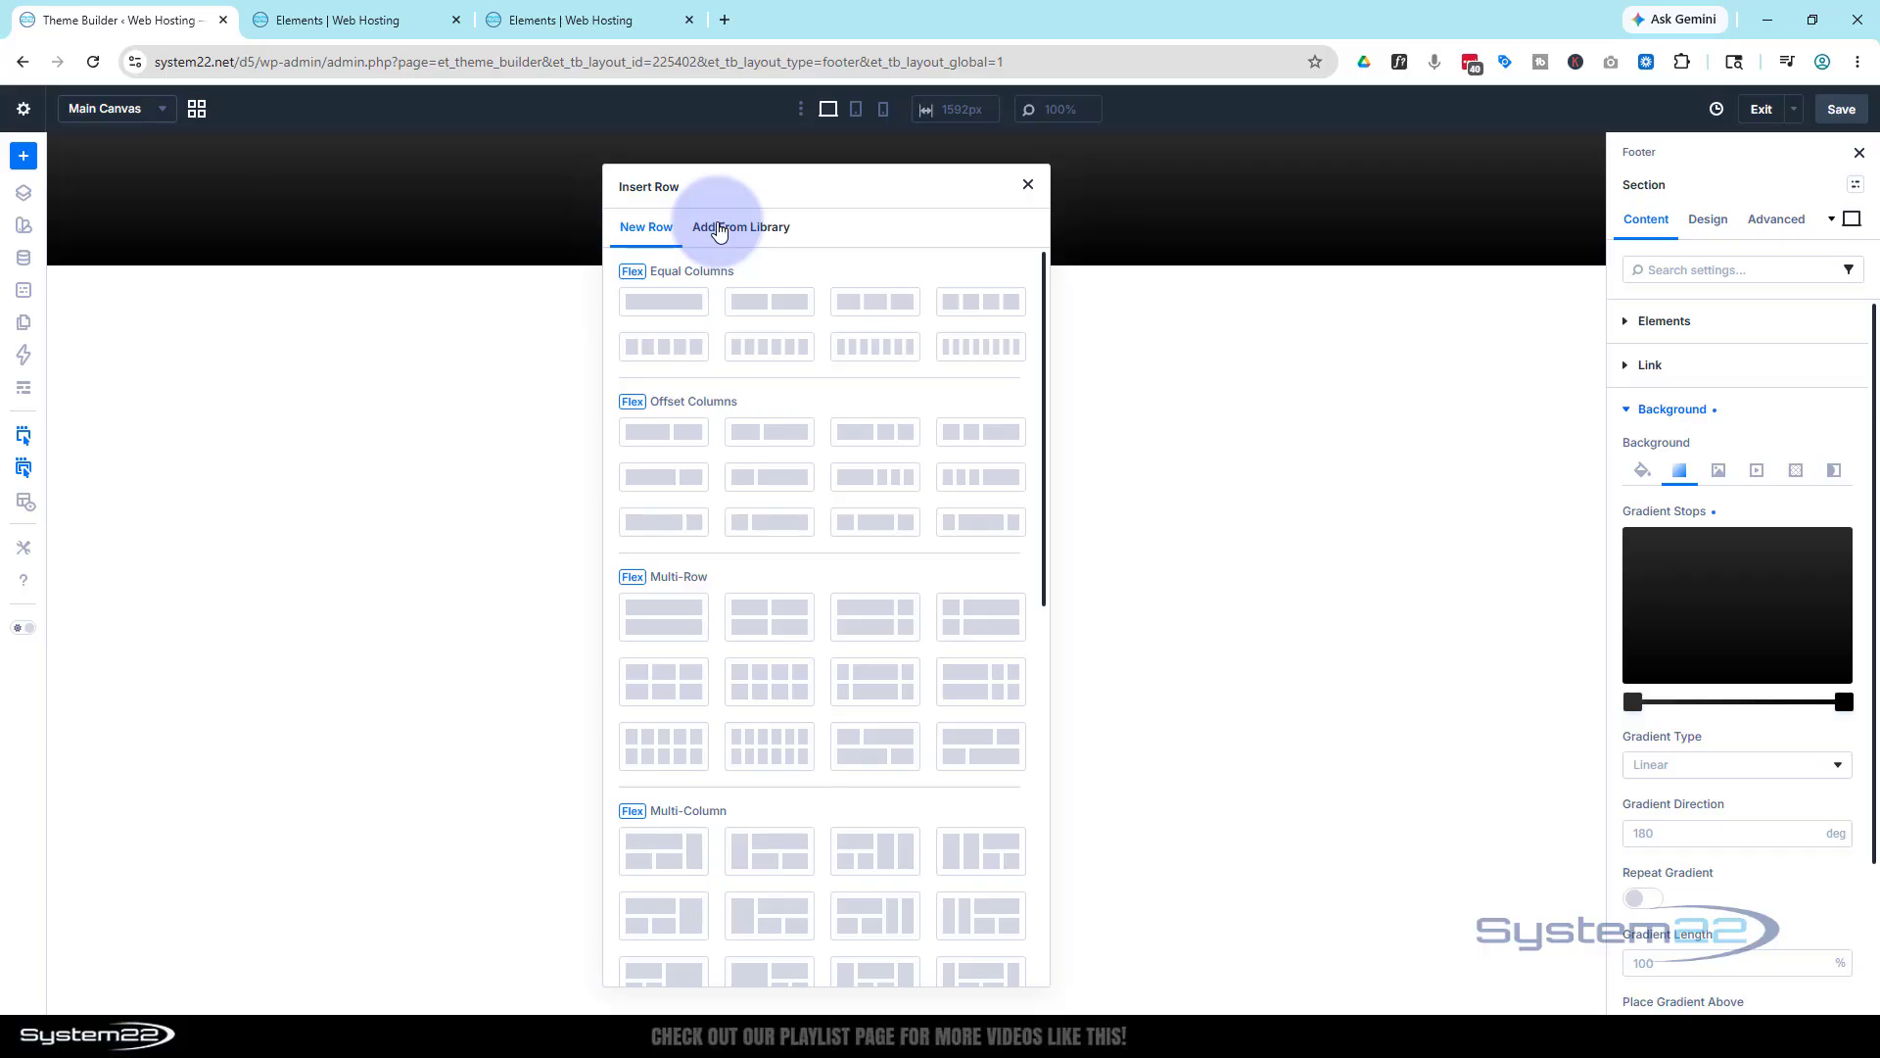
{"action": "left_click", "coordinate": [873, 531]}
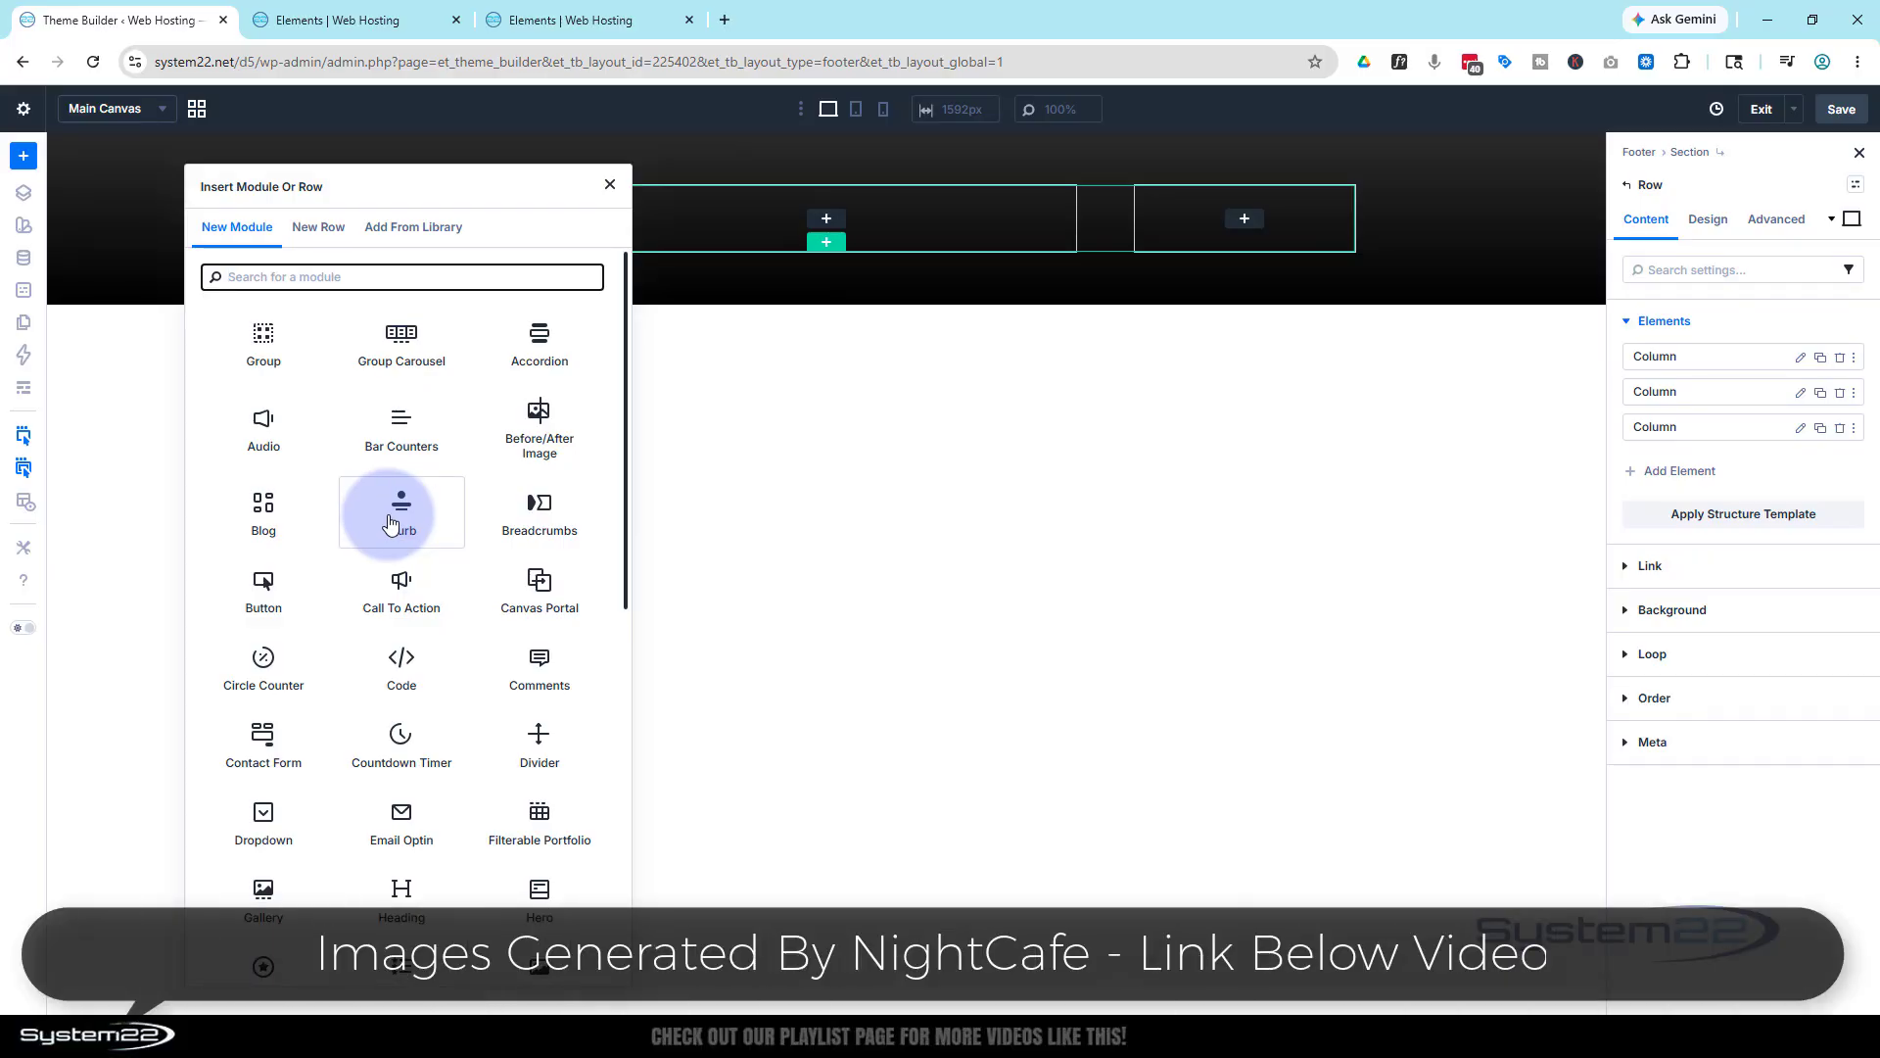
{"action": "scroll", "coordinate": [392, 524], "scroll_direction": "down", "scroll_amount": 3}
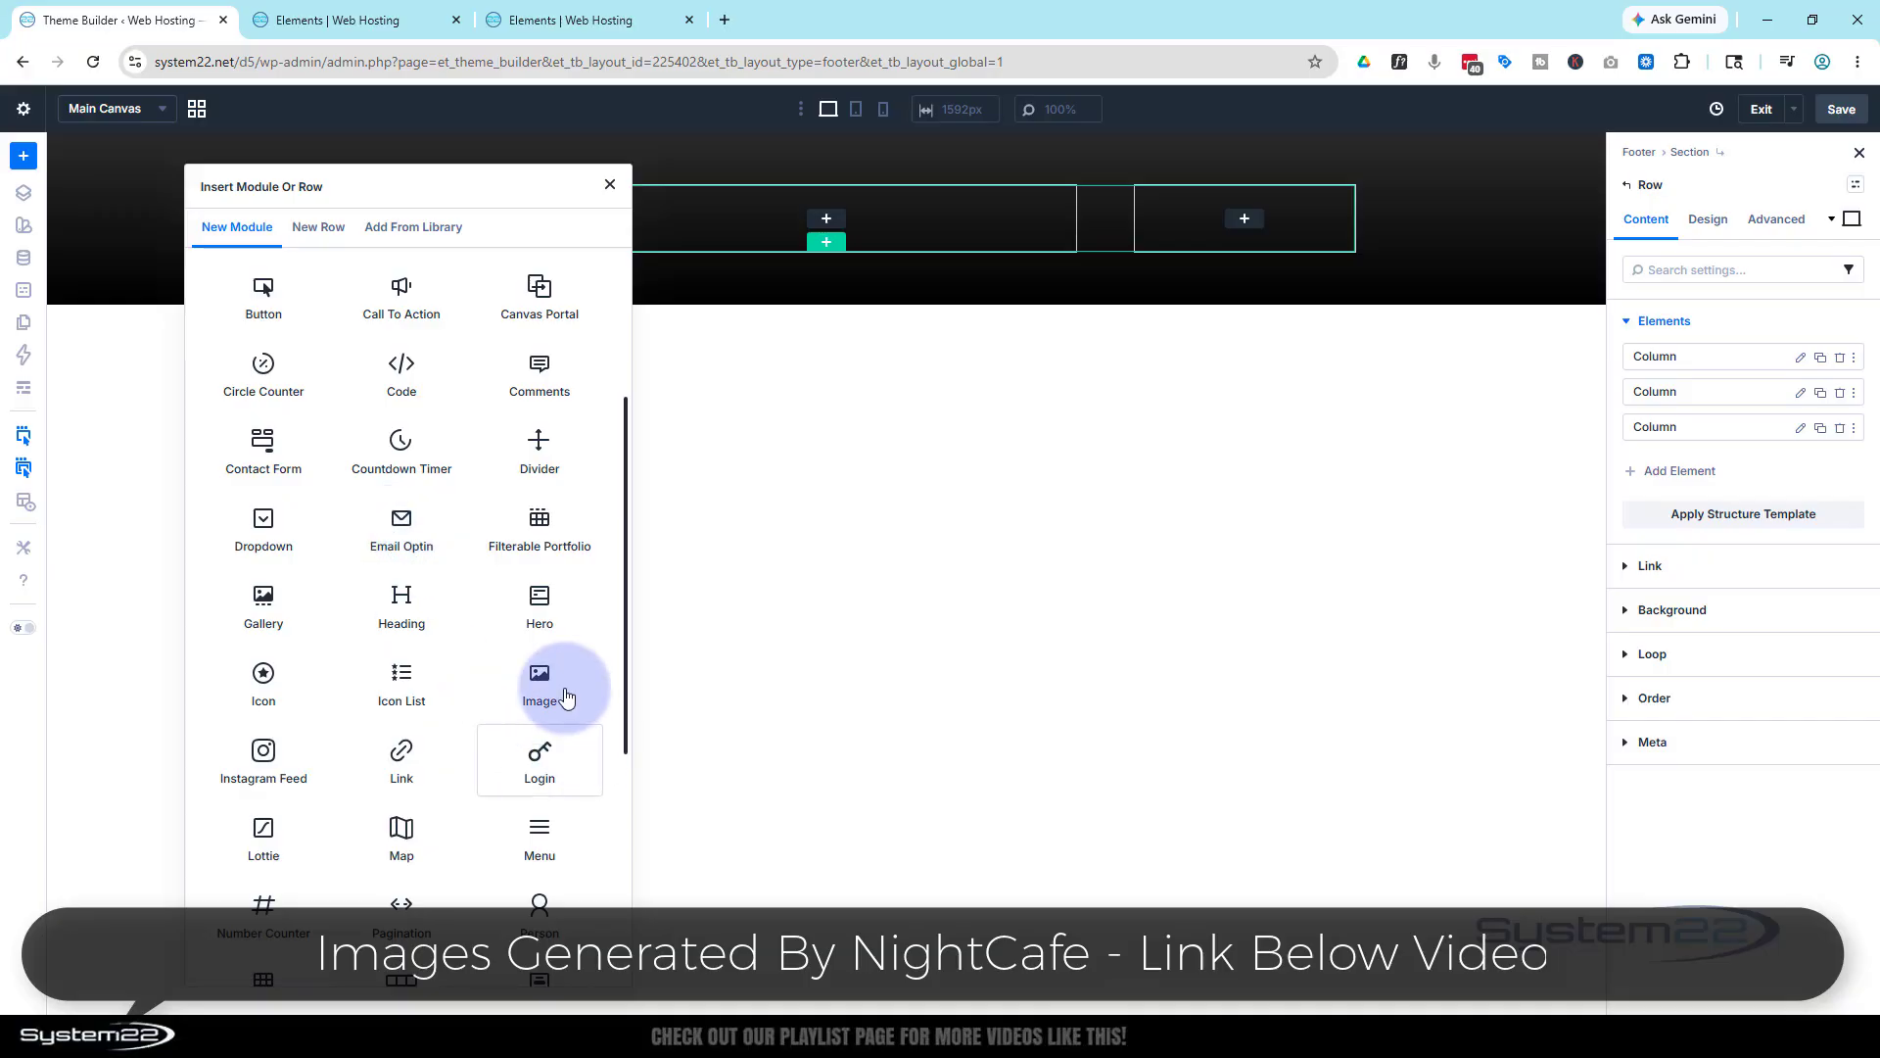
{"action": "left_click", "coordinate": [566, 695]}
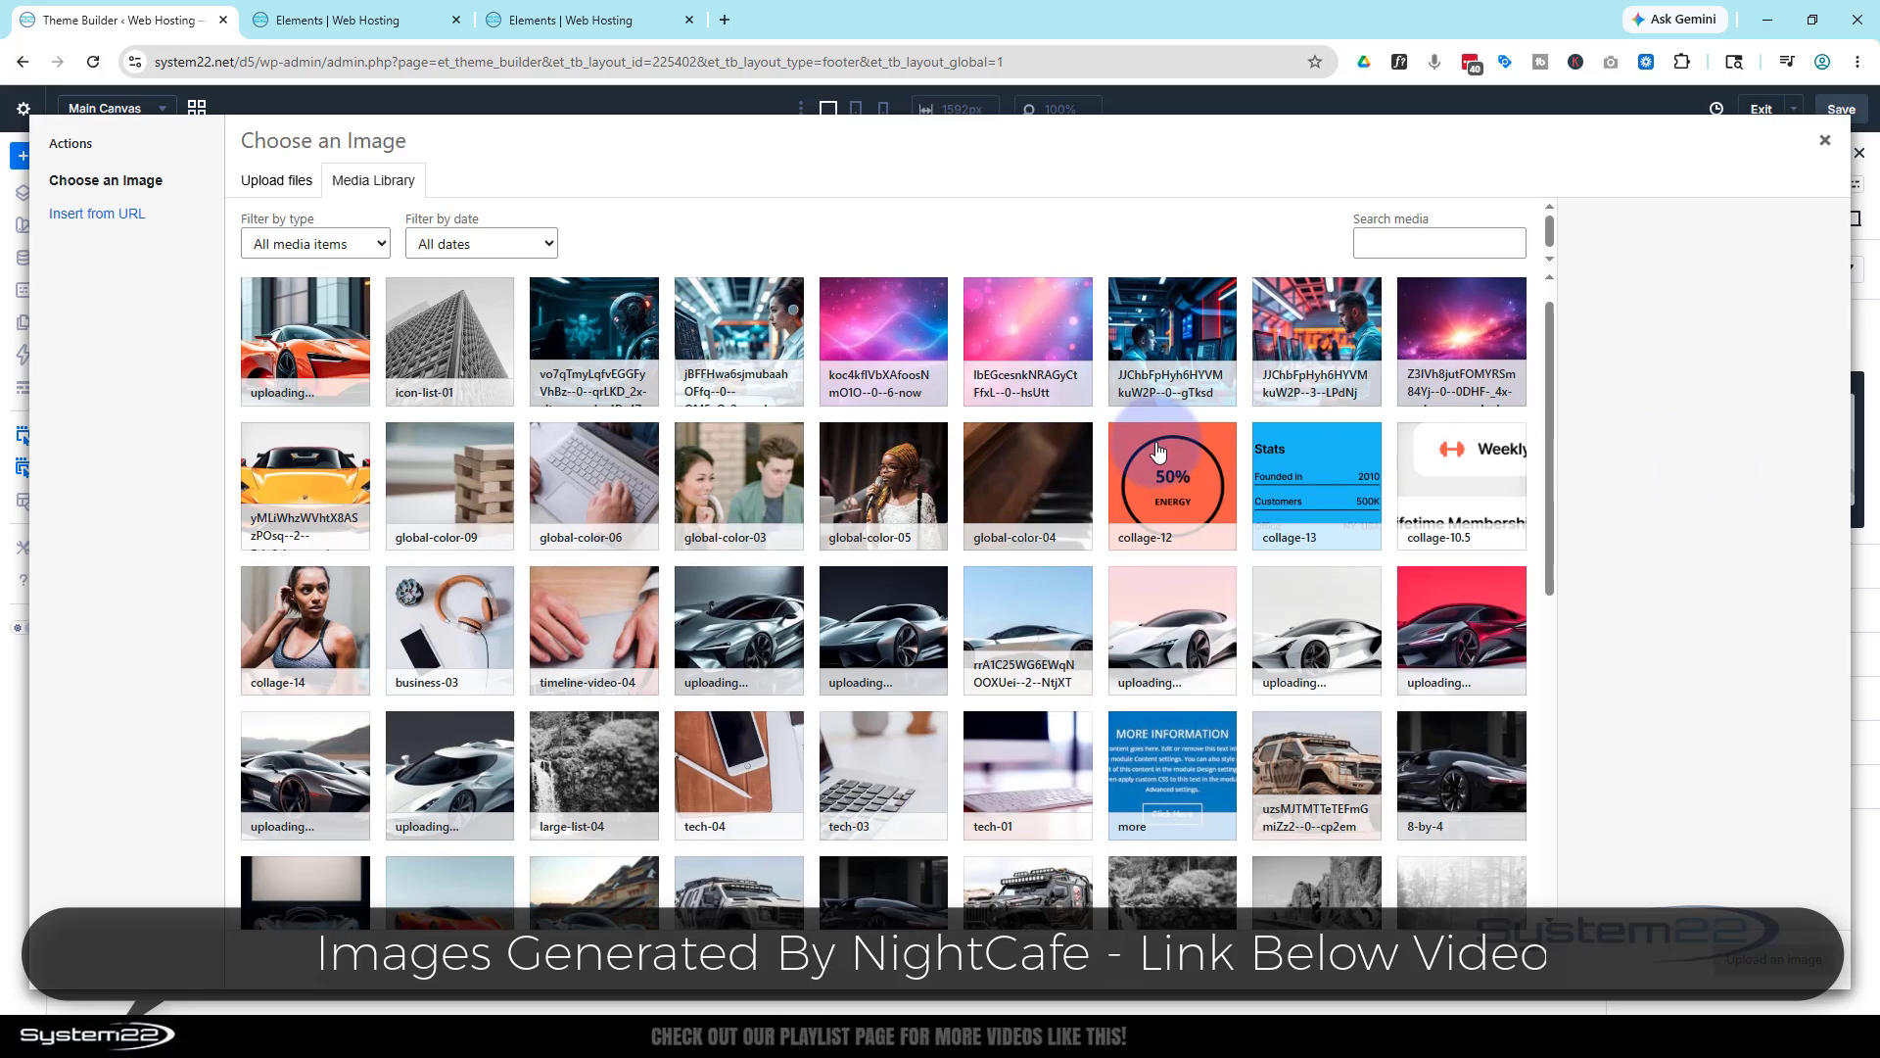
{"action": "scroll", "coordinate": [946, 613], "scroll_direction": "down", "scroll_amount": 15}
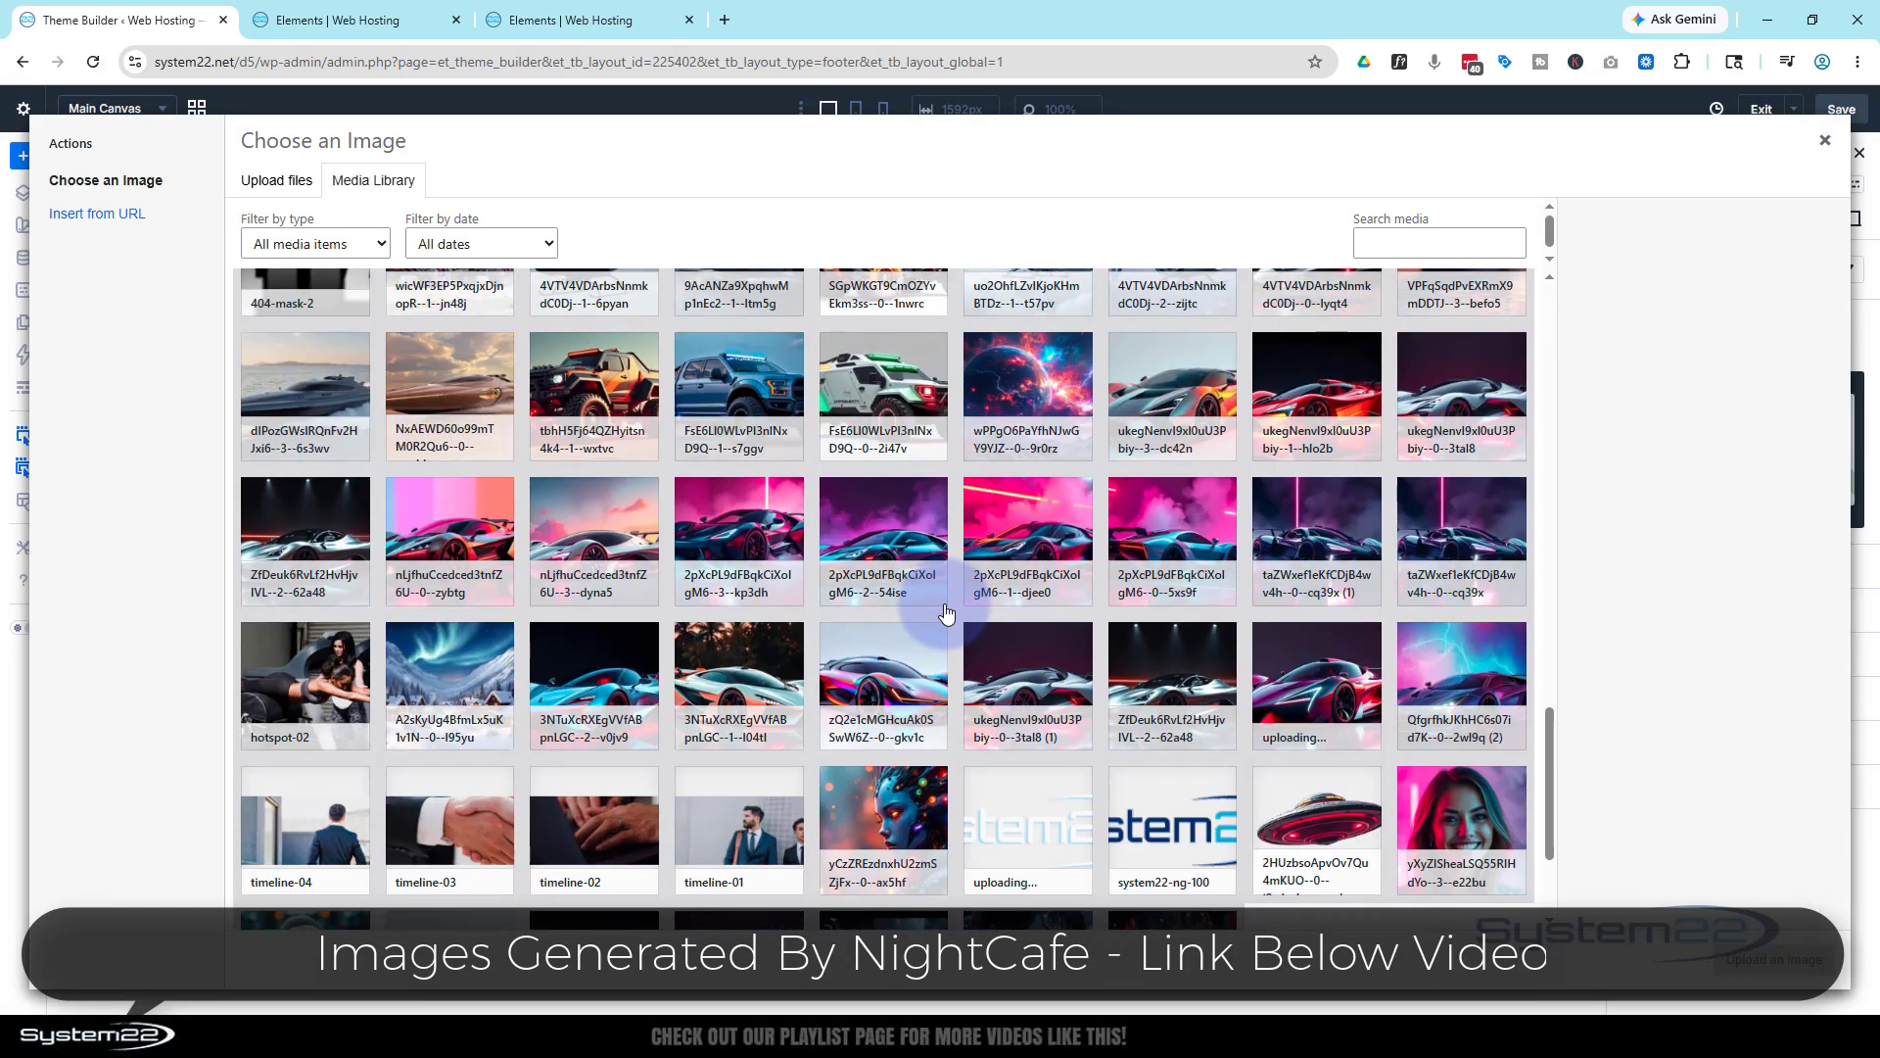
{"action": "scroll", "coordinate": [969, 617], "scroll_direction": "down", "scroll_amount": 3}
{"action": "left_click", "coordinate": [1027, 627]}
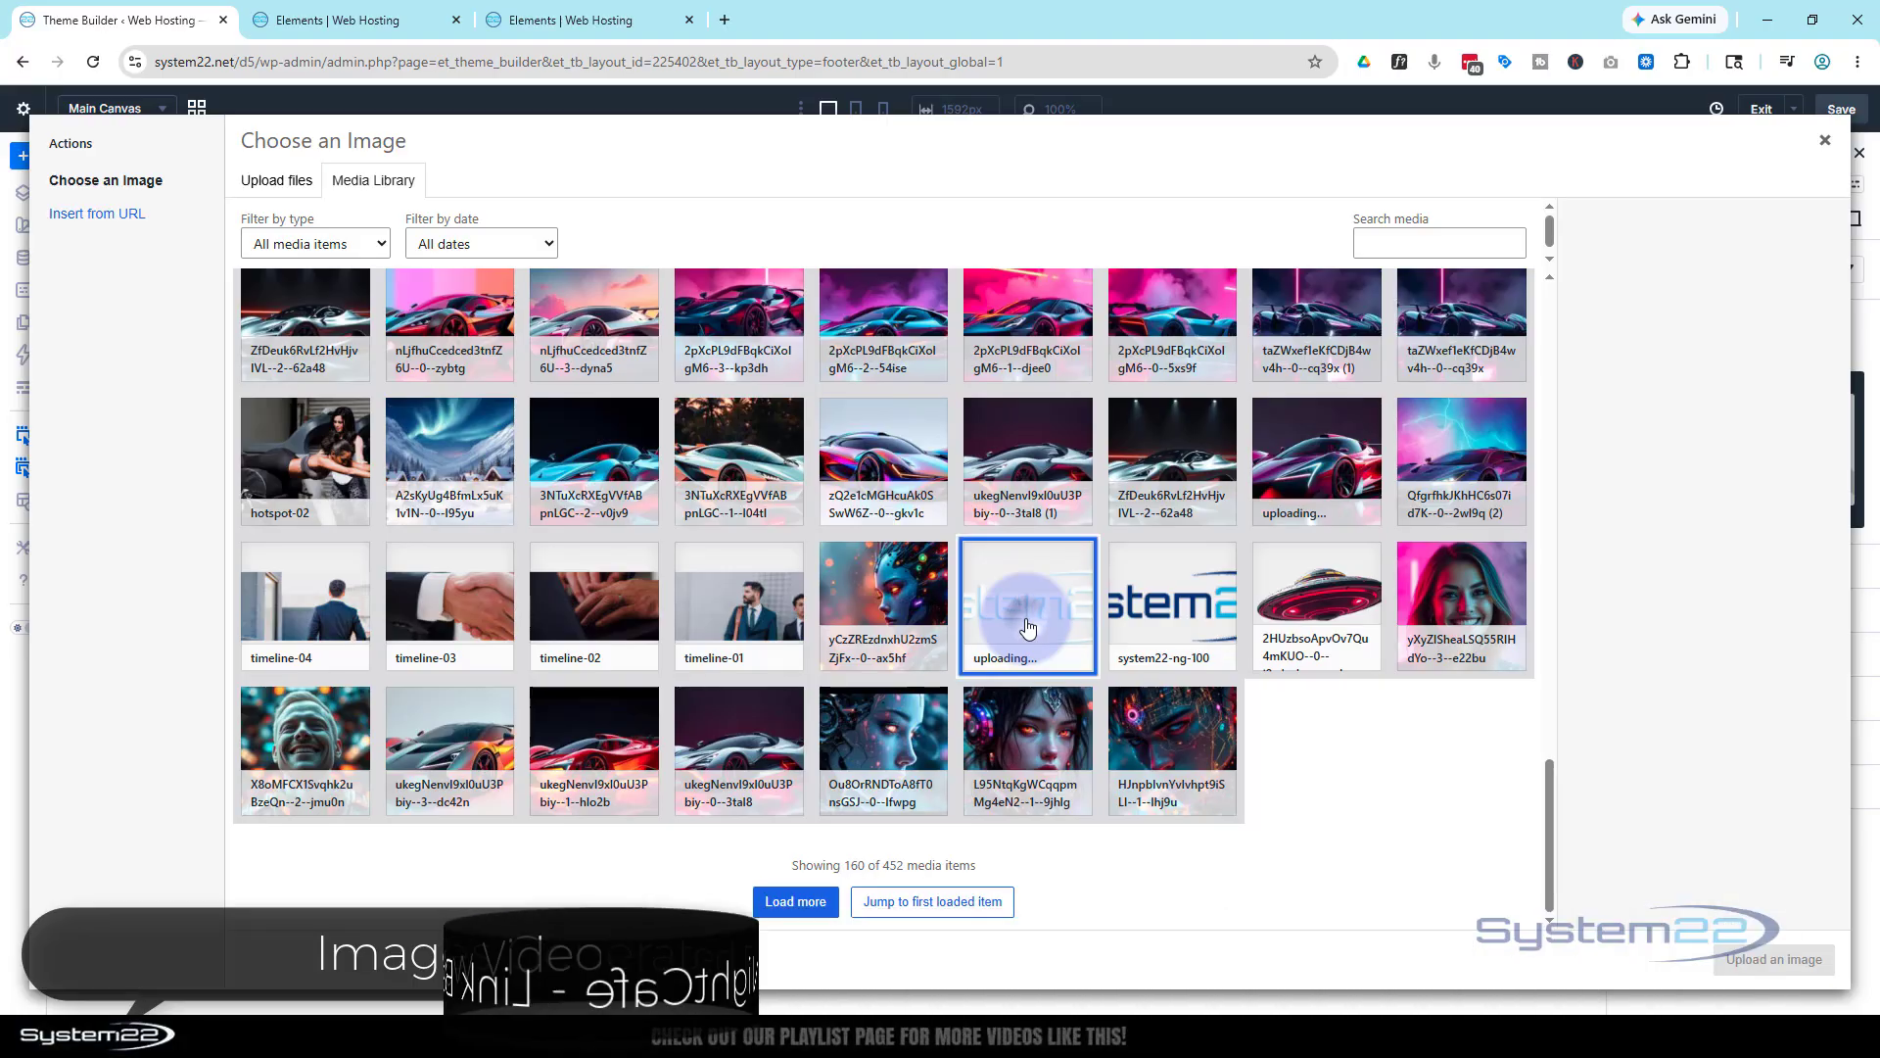
{"action": "left_click", "coordinate": [1775, 960]}
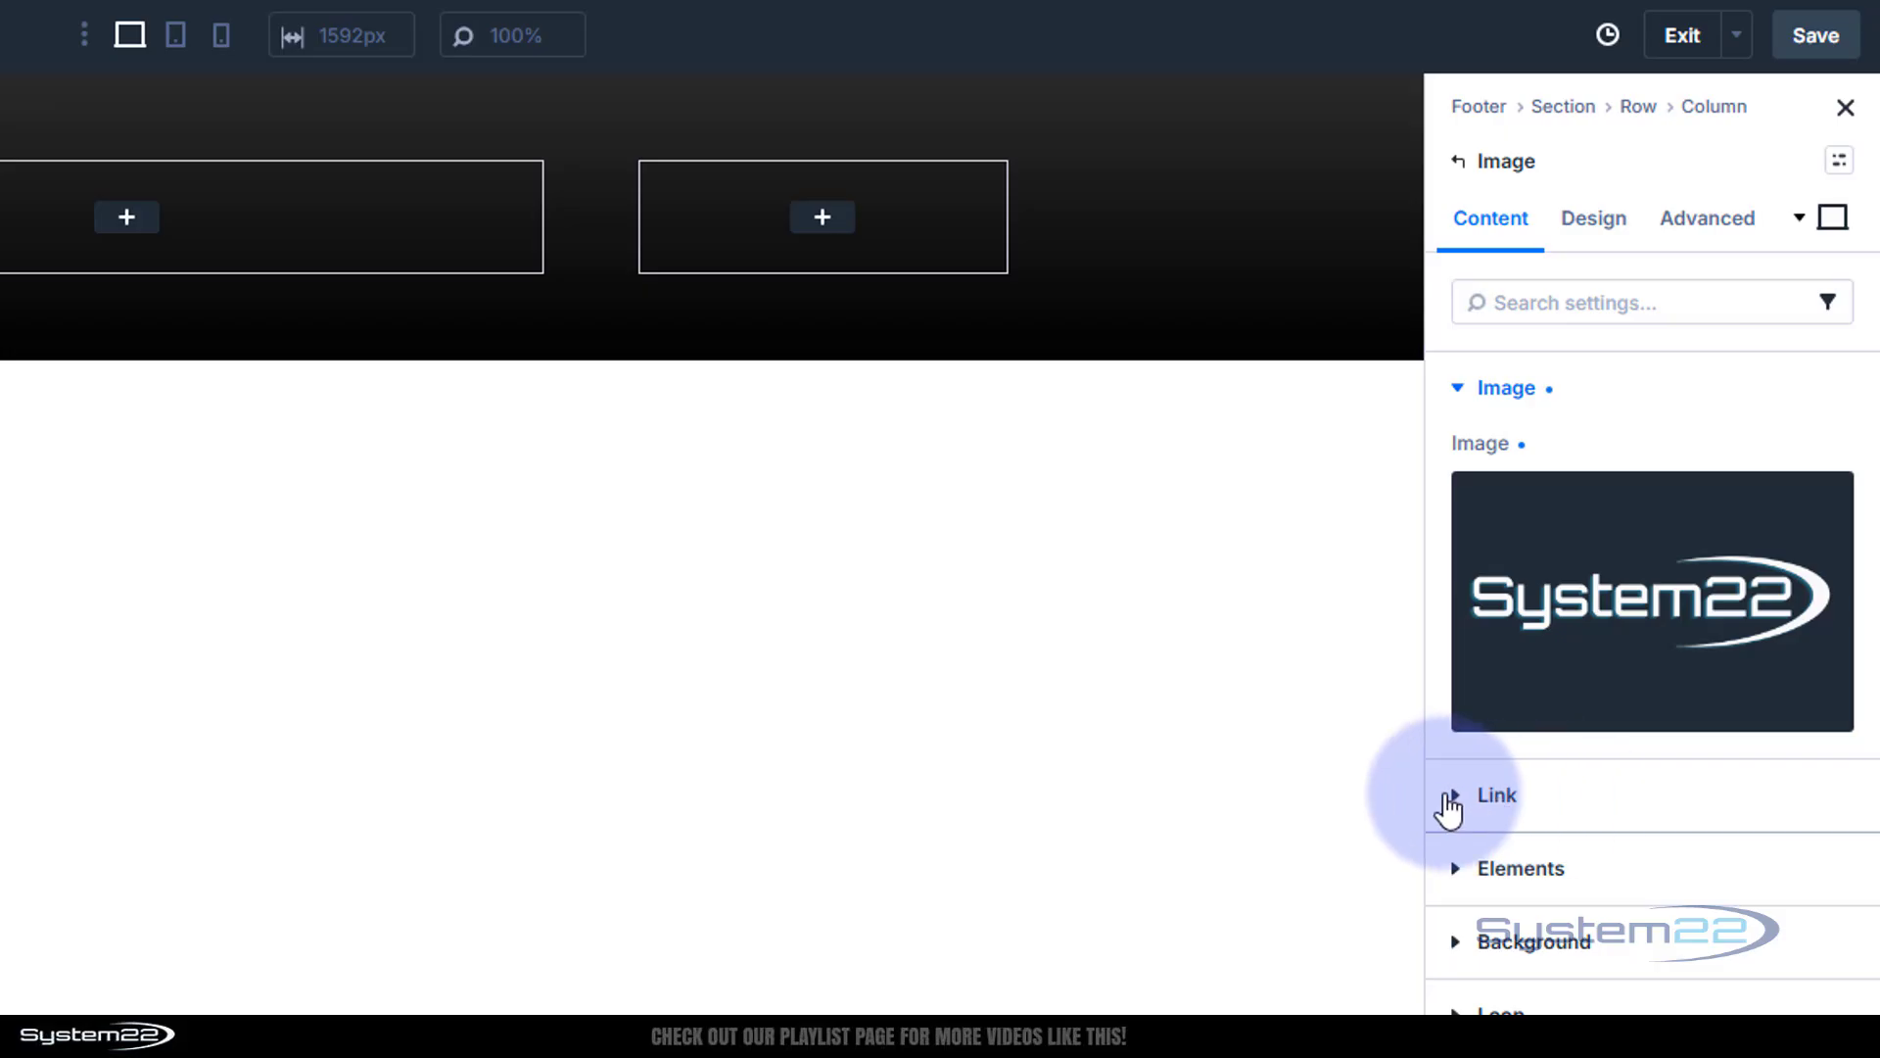
Link the footer logo to the dynamic Homepage Link
{"action": "left_click", "coordinate": [1456, 811]}
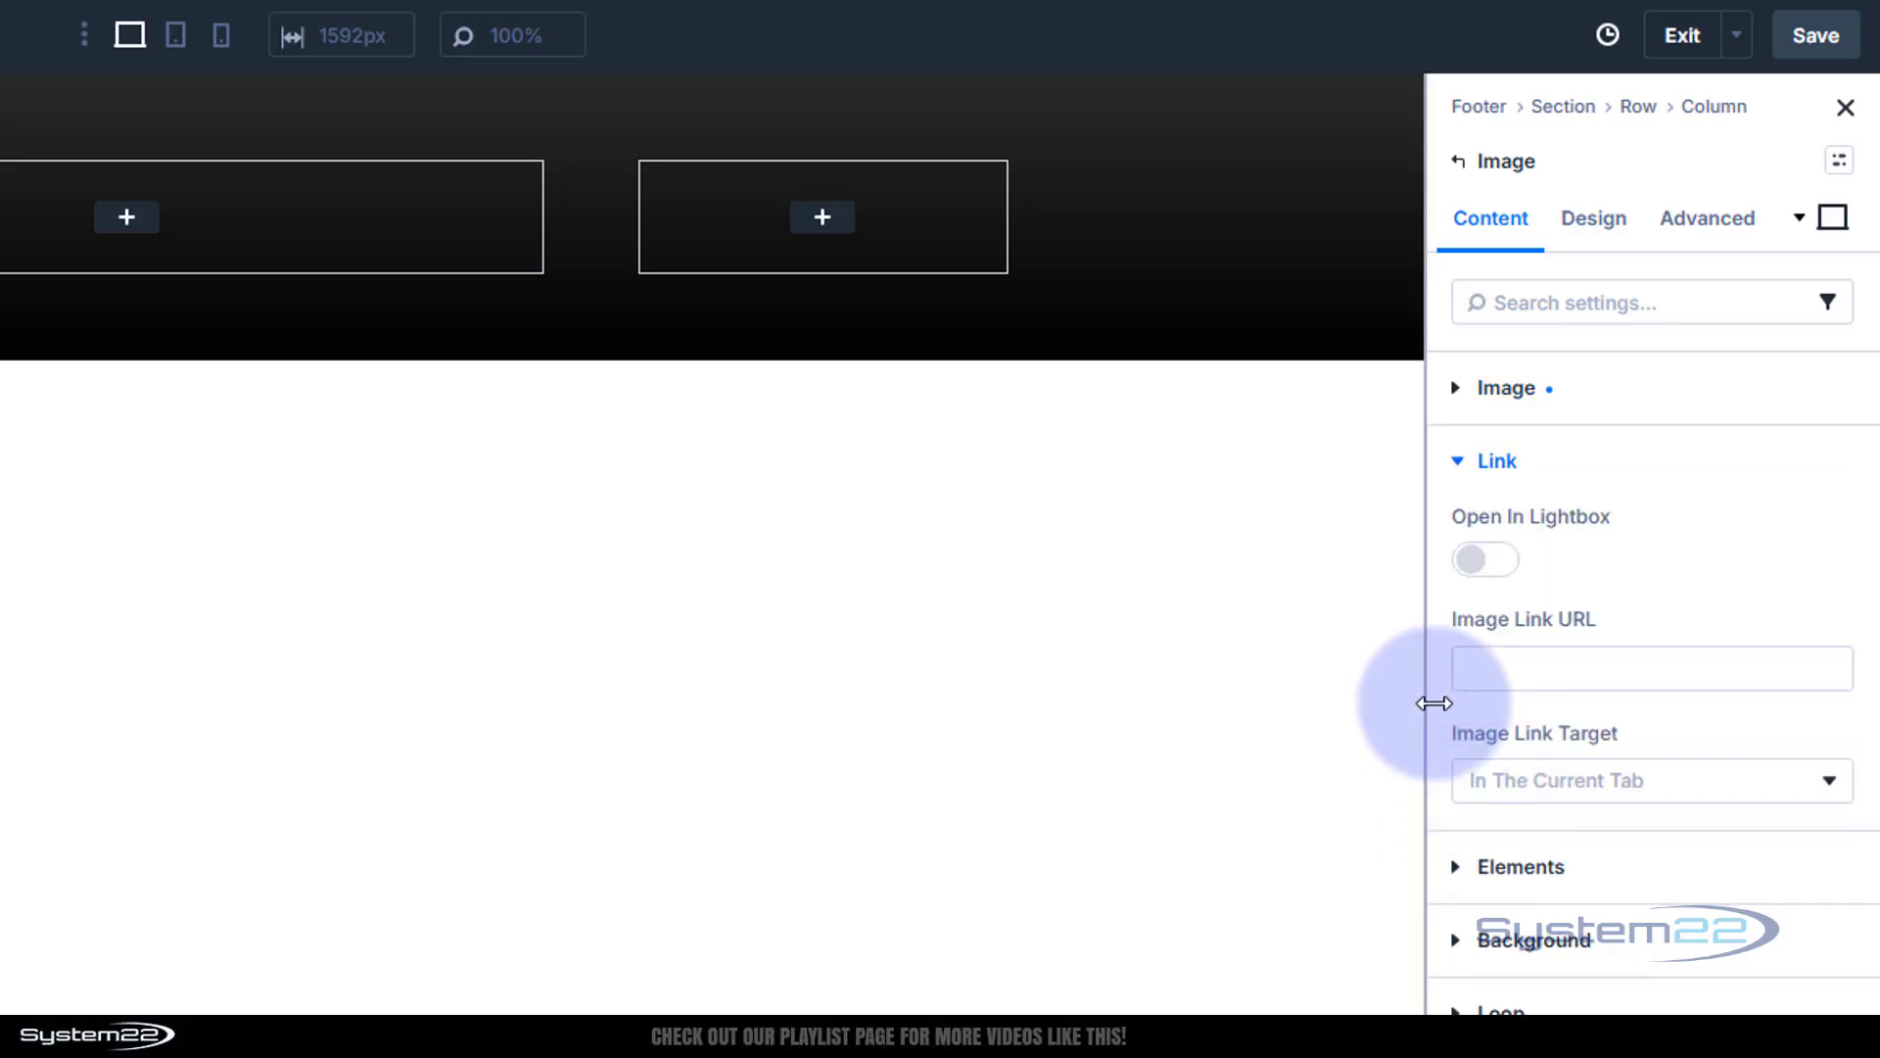
{"action": "mouse_move", "coordinate": [1464, 633]}
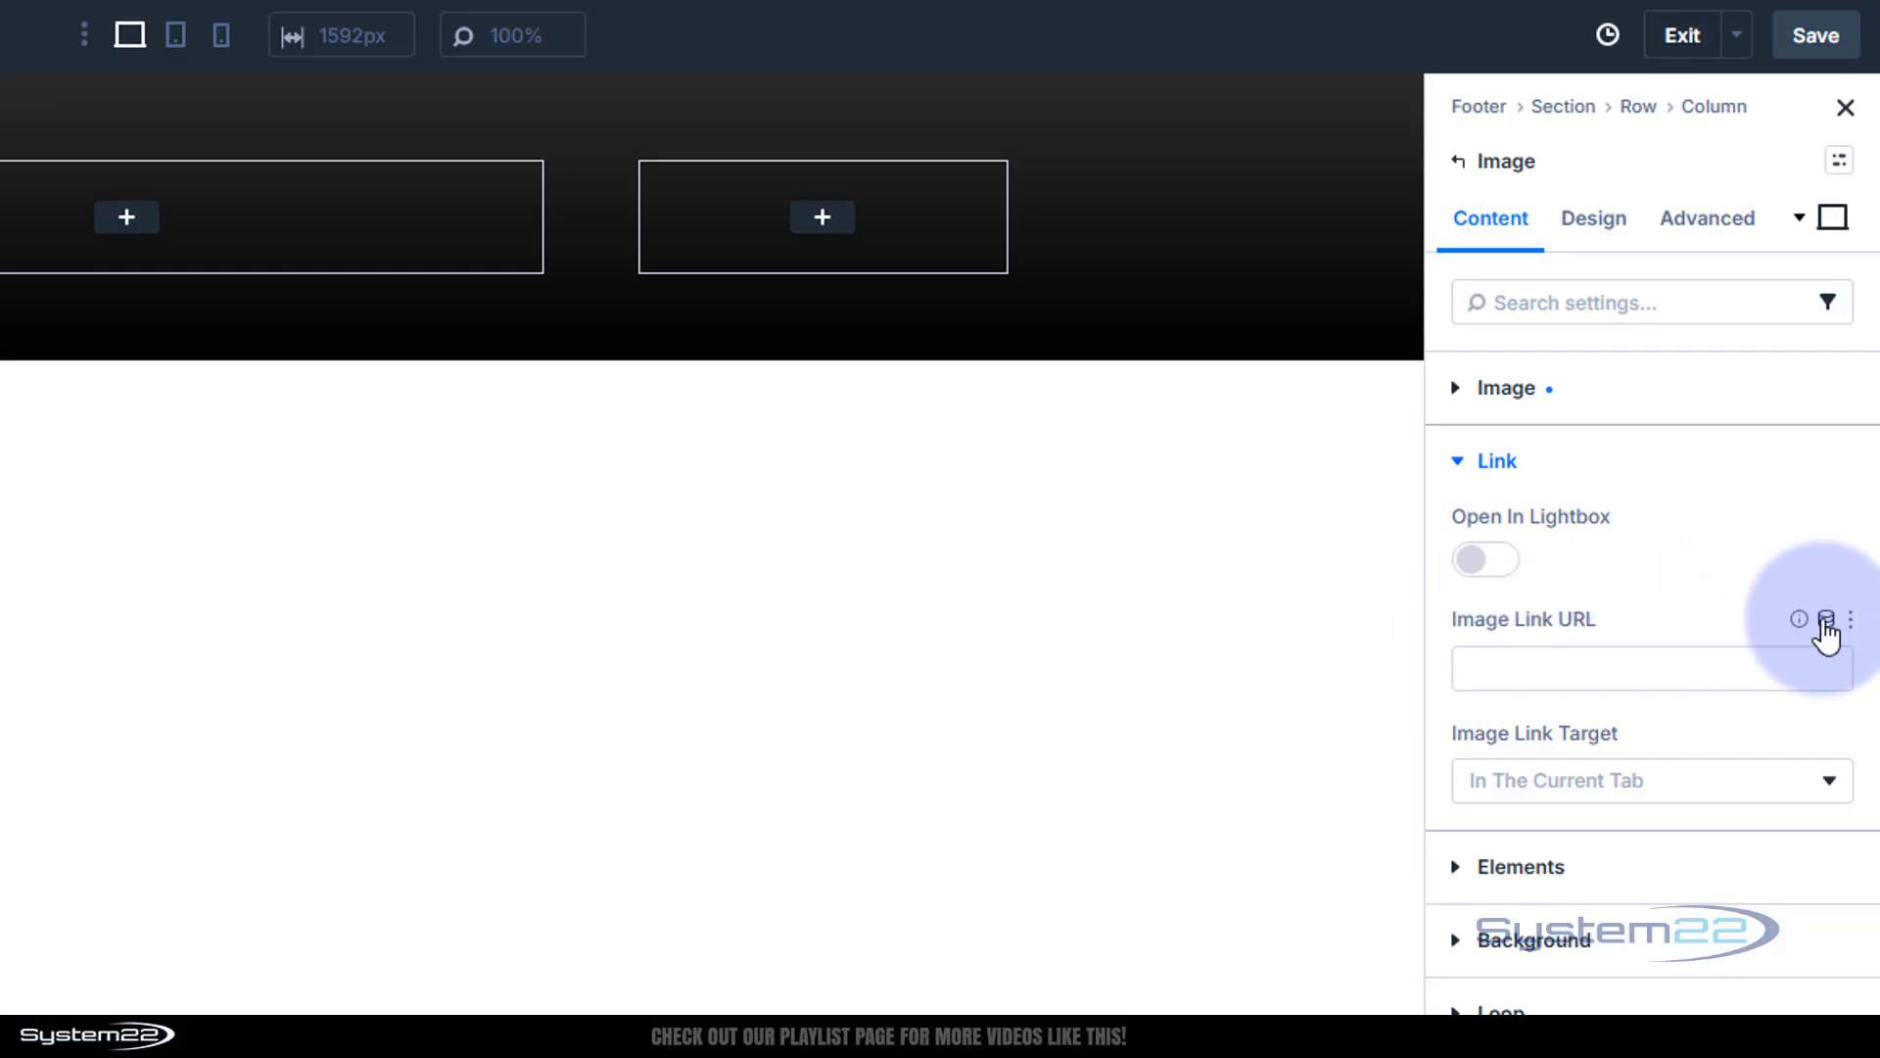
{"action": "left_click", "coordinate": [1831, 626]}
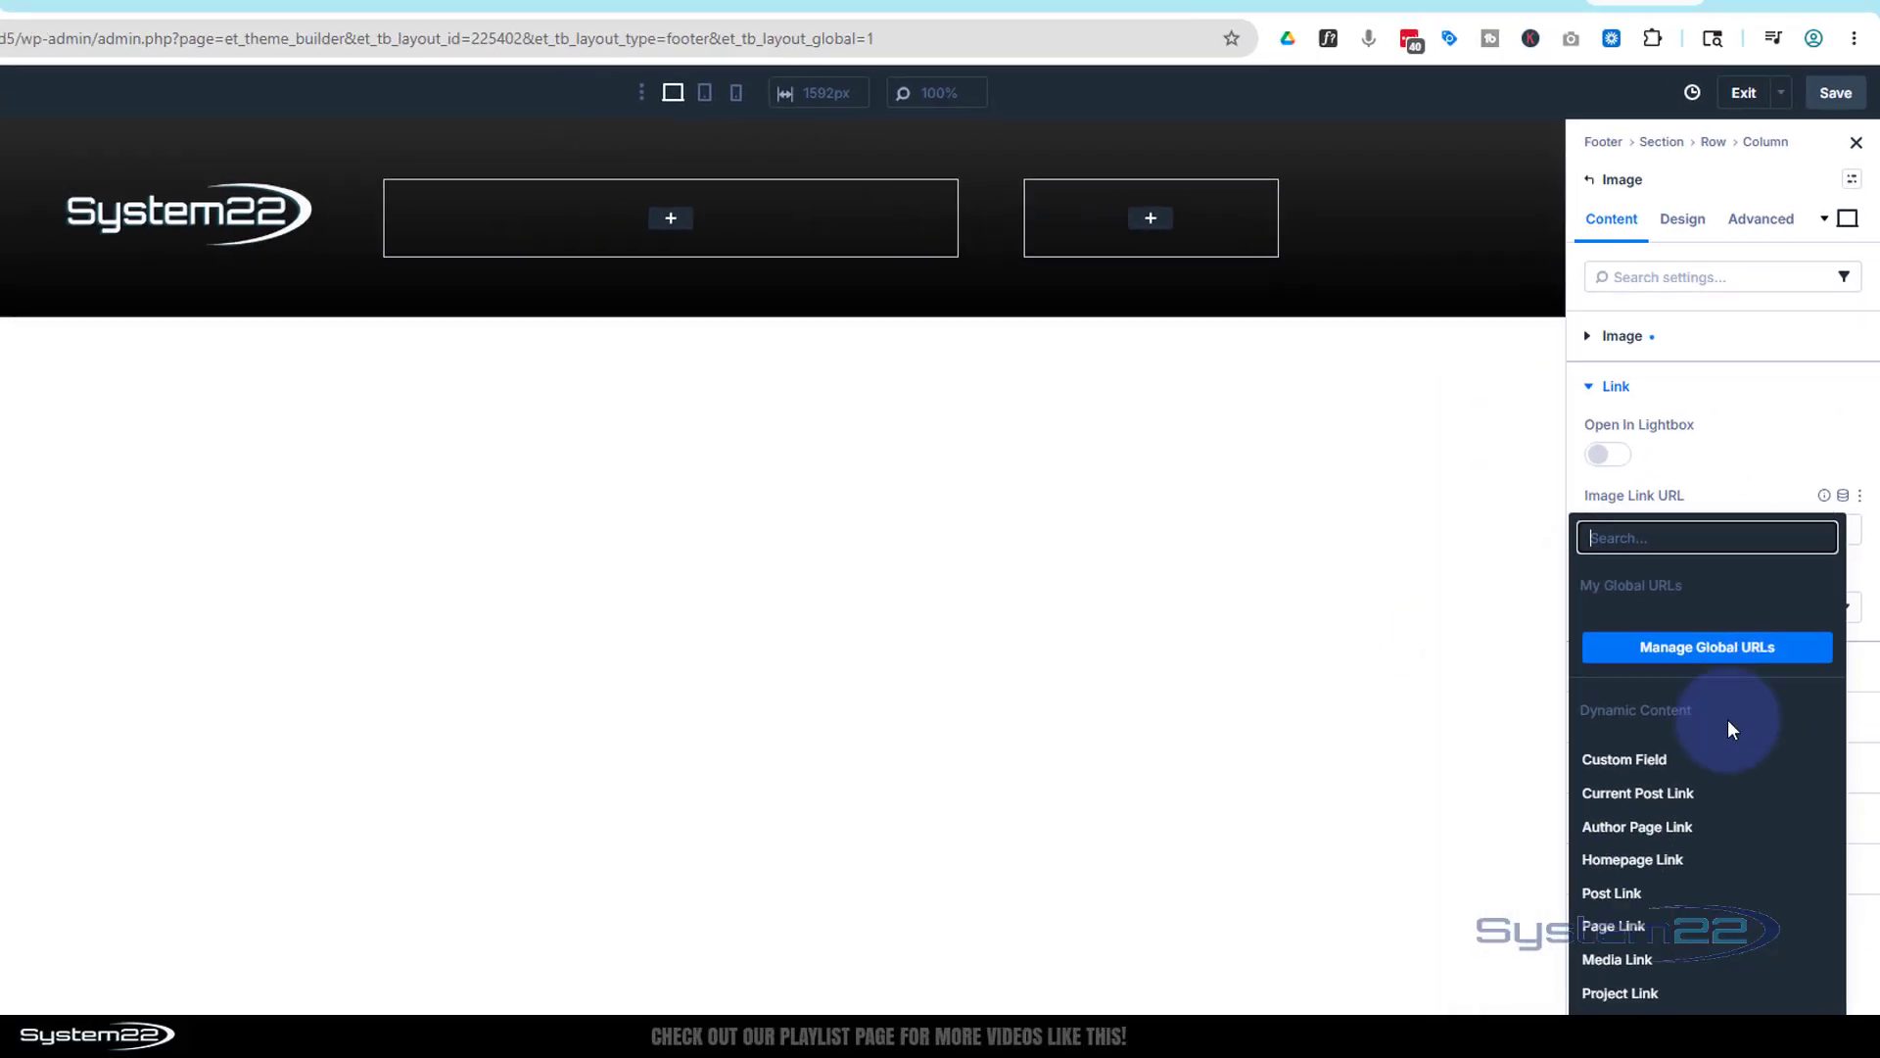
{"action": "left_click", "coordinate": [1660, 788]}
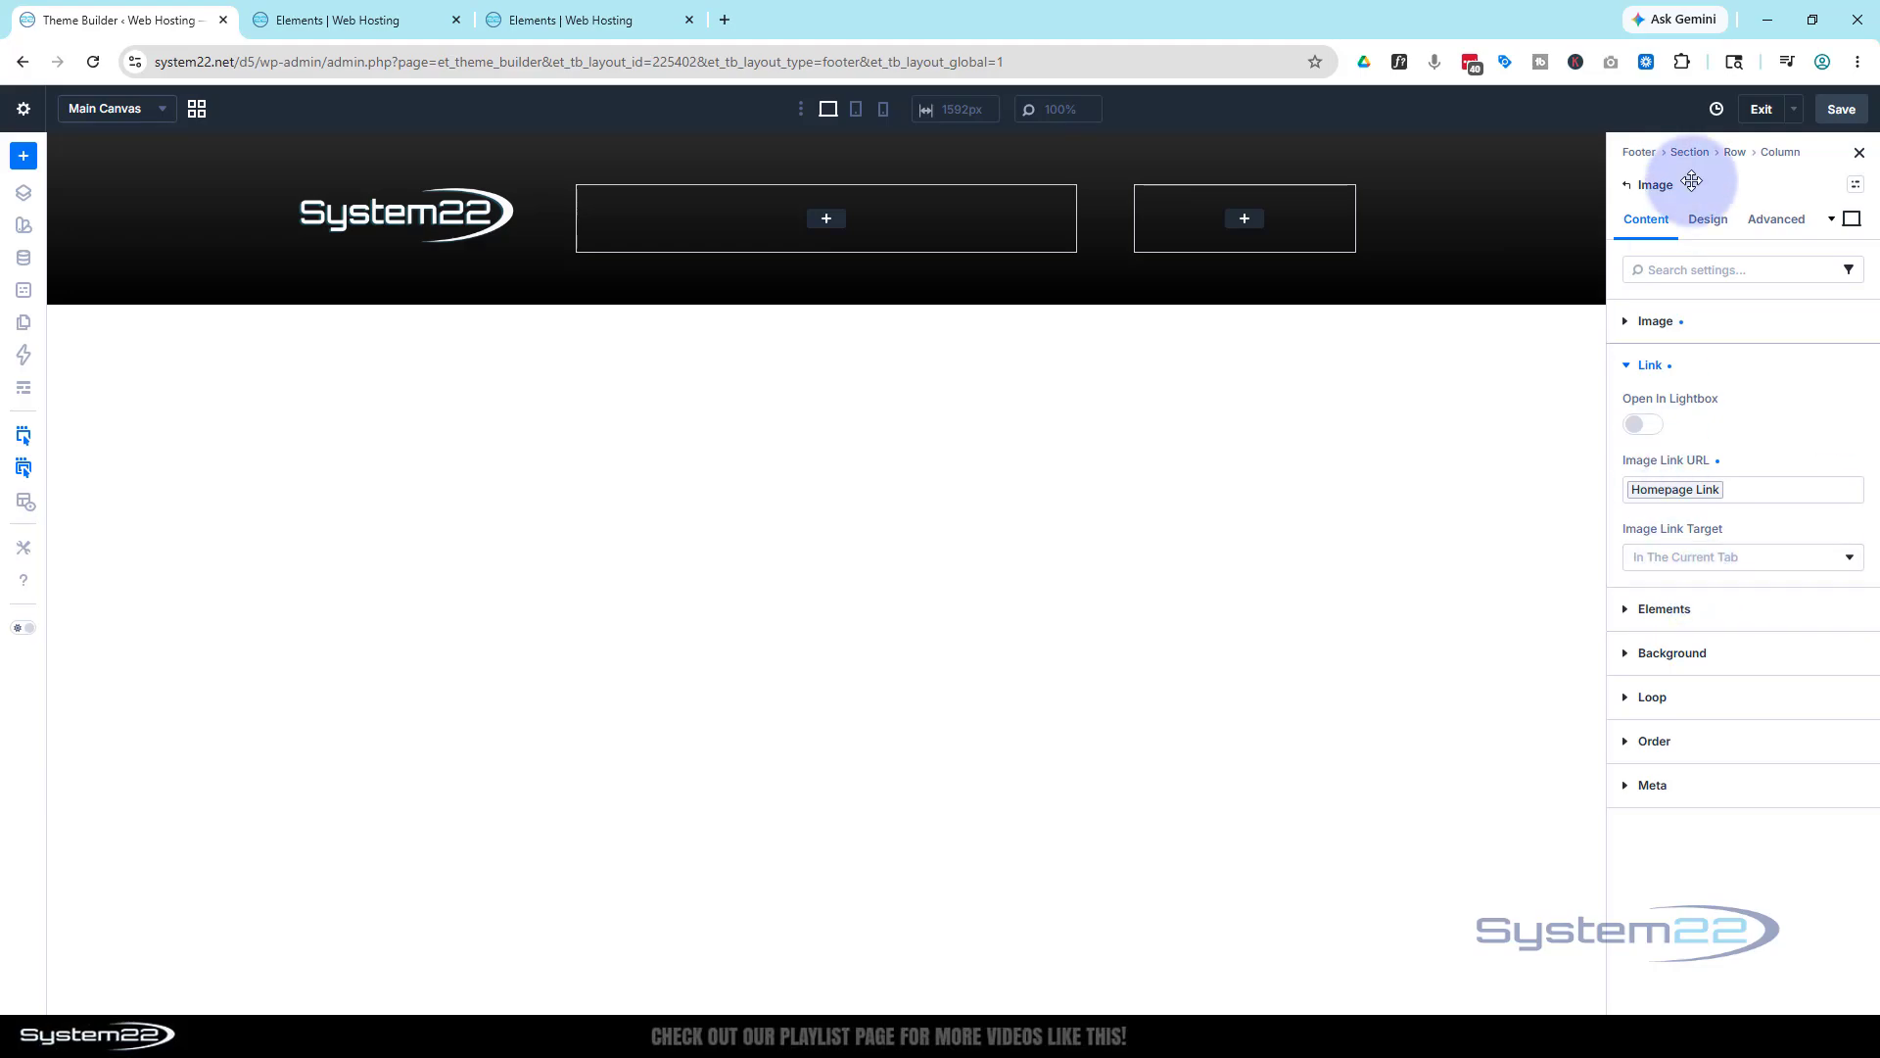
Set the logo image width to 200px
{"action": "left_click", "coordinate": [1713, 222]}
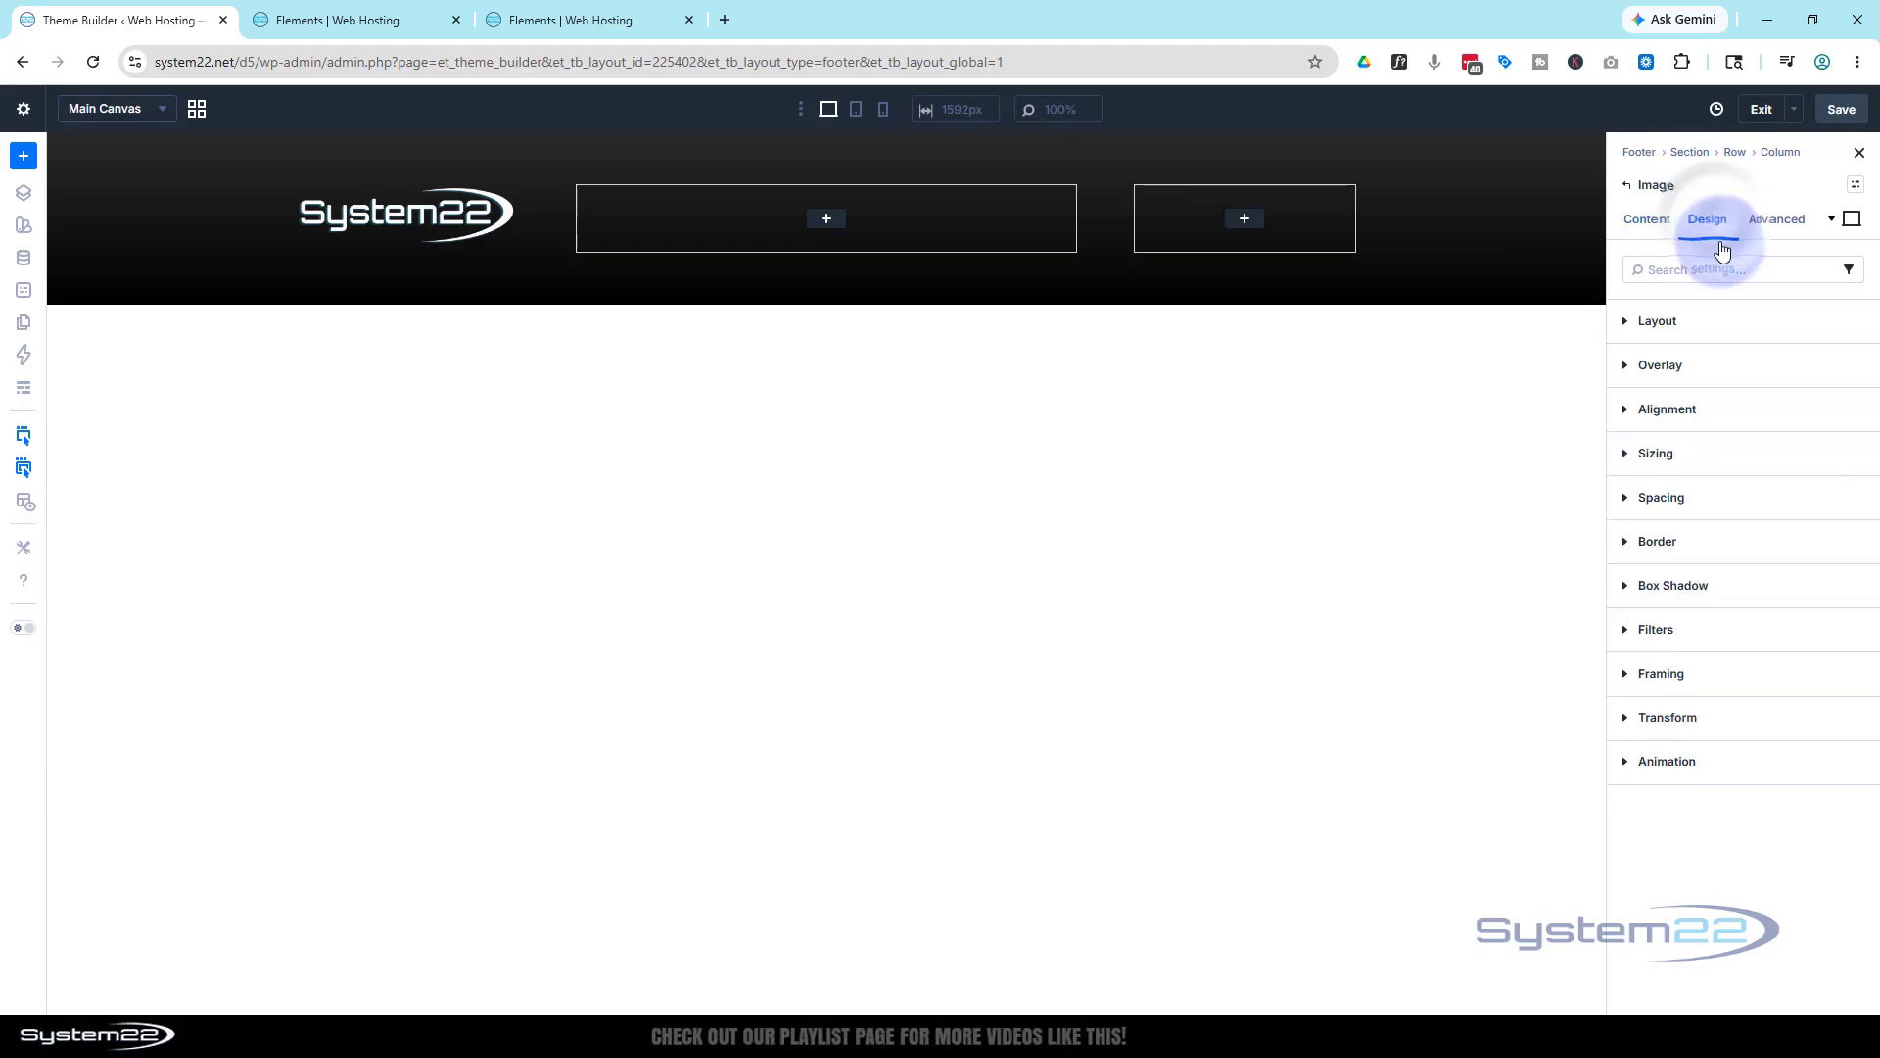
{"action": "left_click", "coordinate": [1732, 468]}
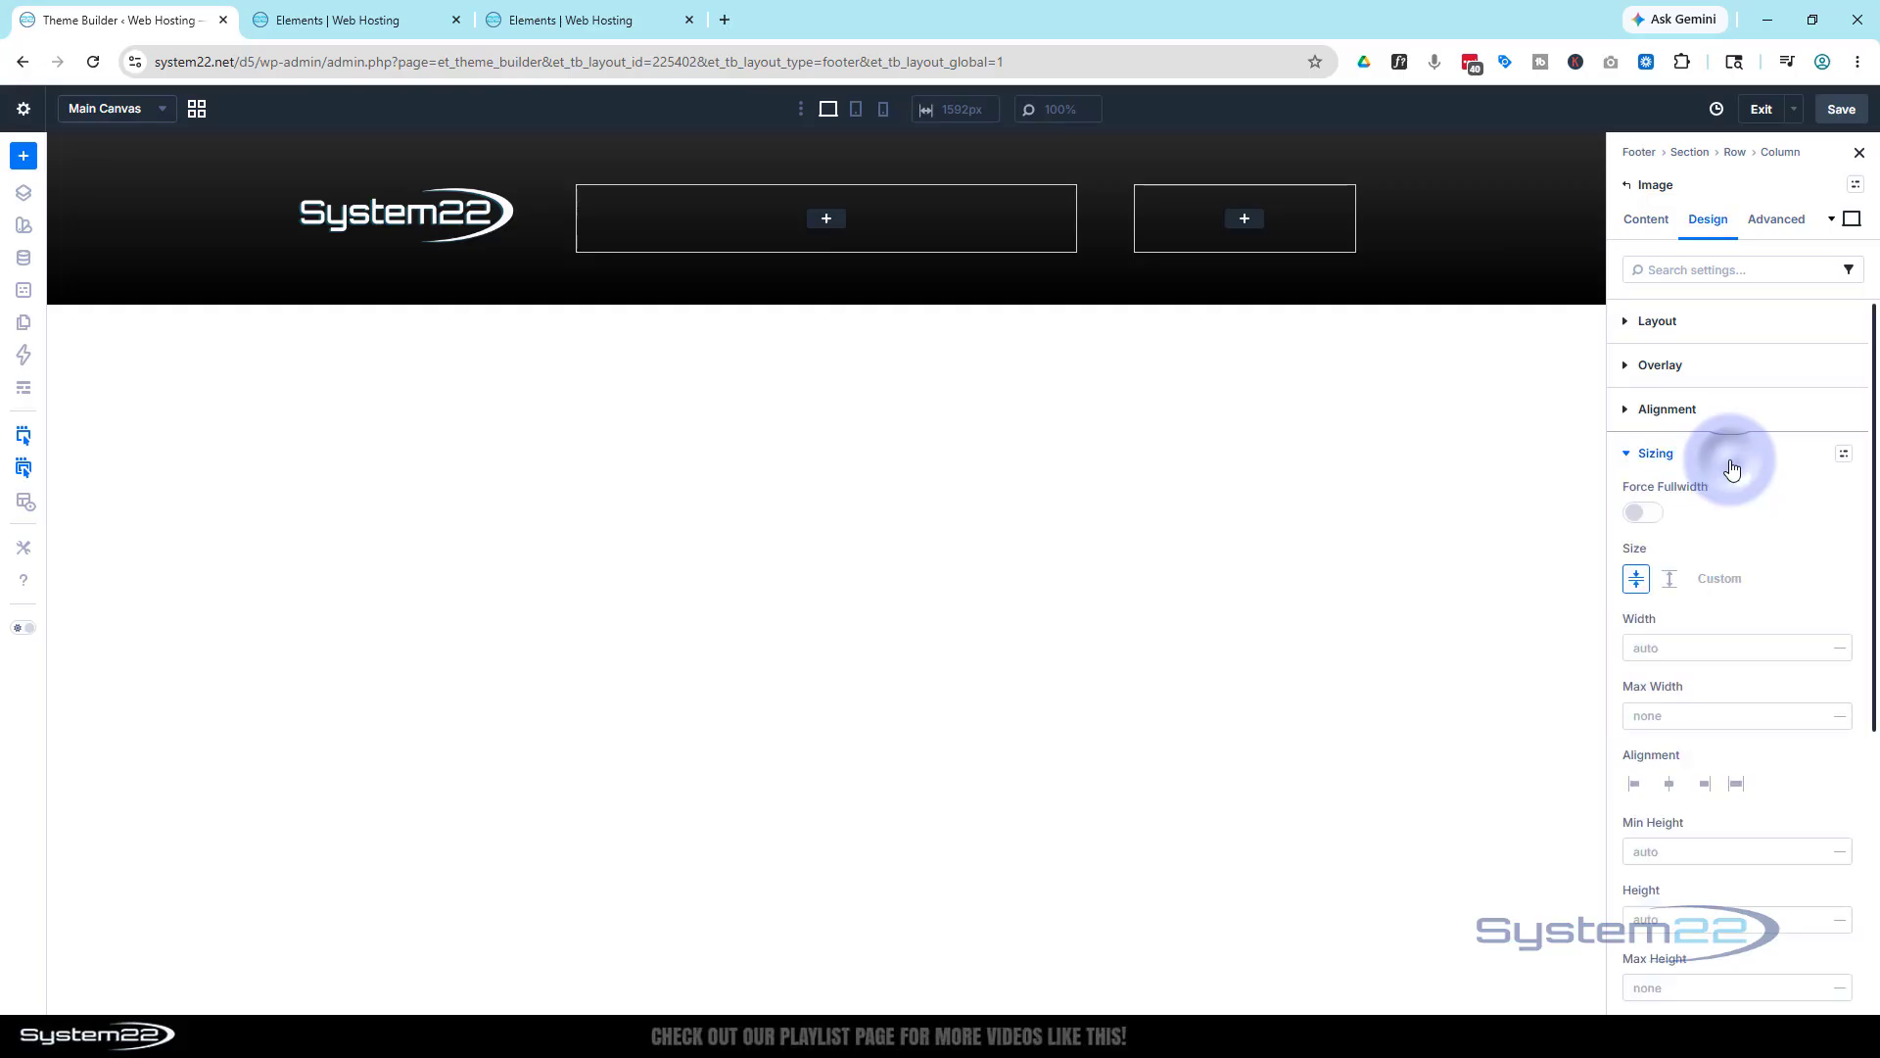
{"action": "left_click", "coordinate": [1687, 646]}
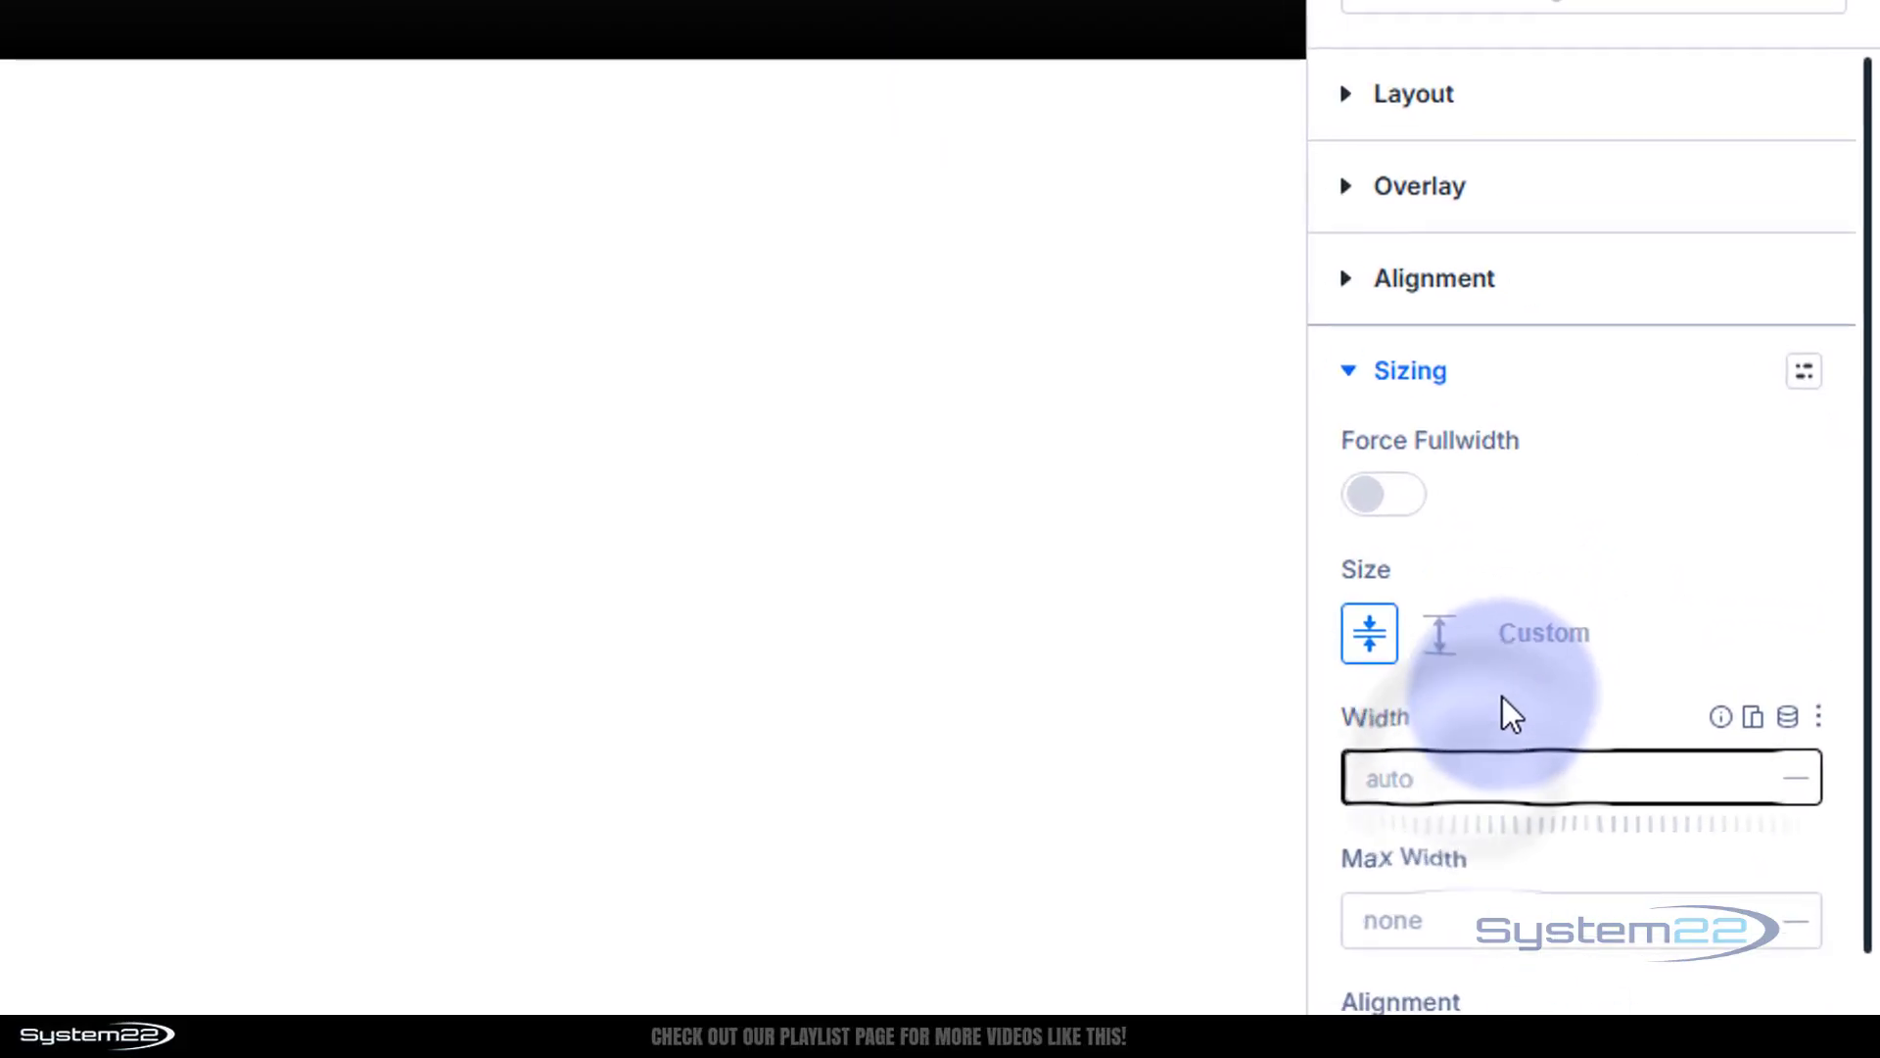
{"action": "type", "text": "200"}
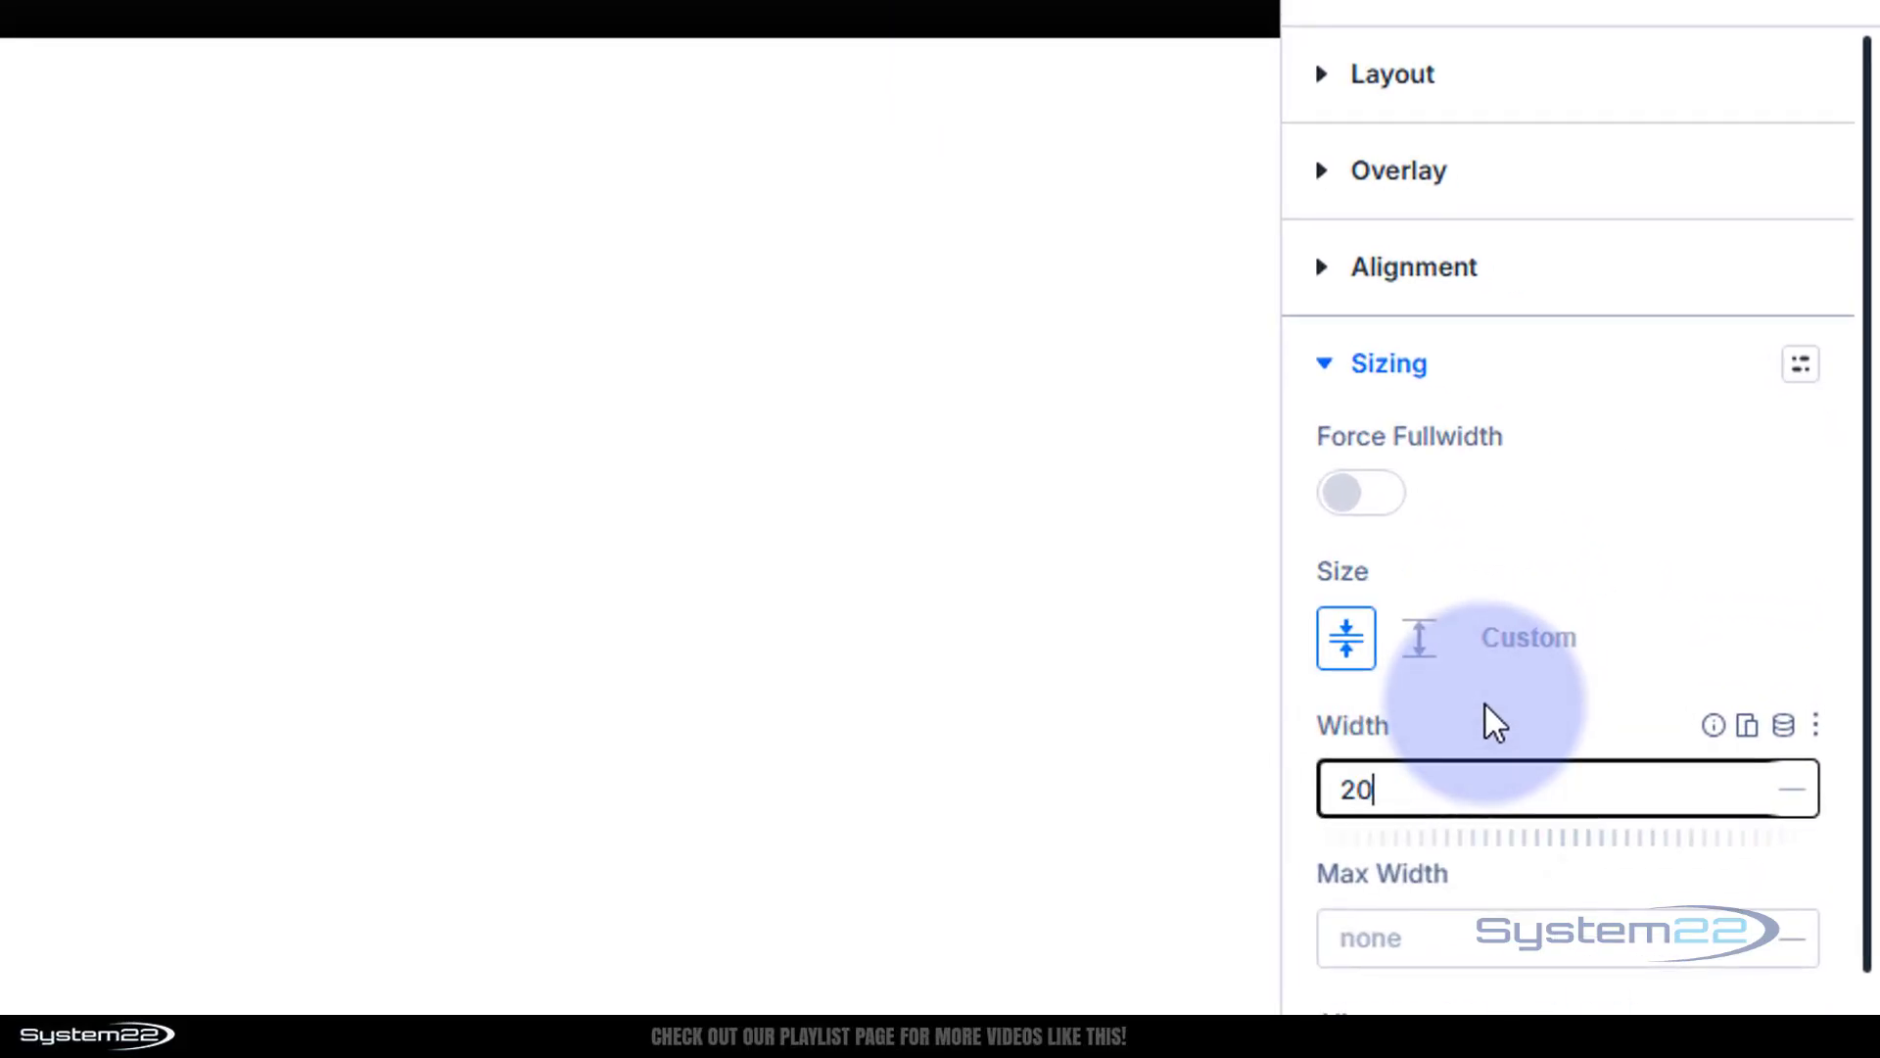
{"action": "type", "text": "px"}
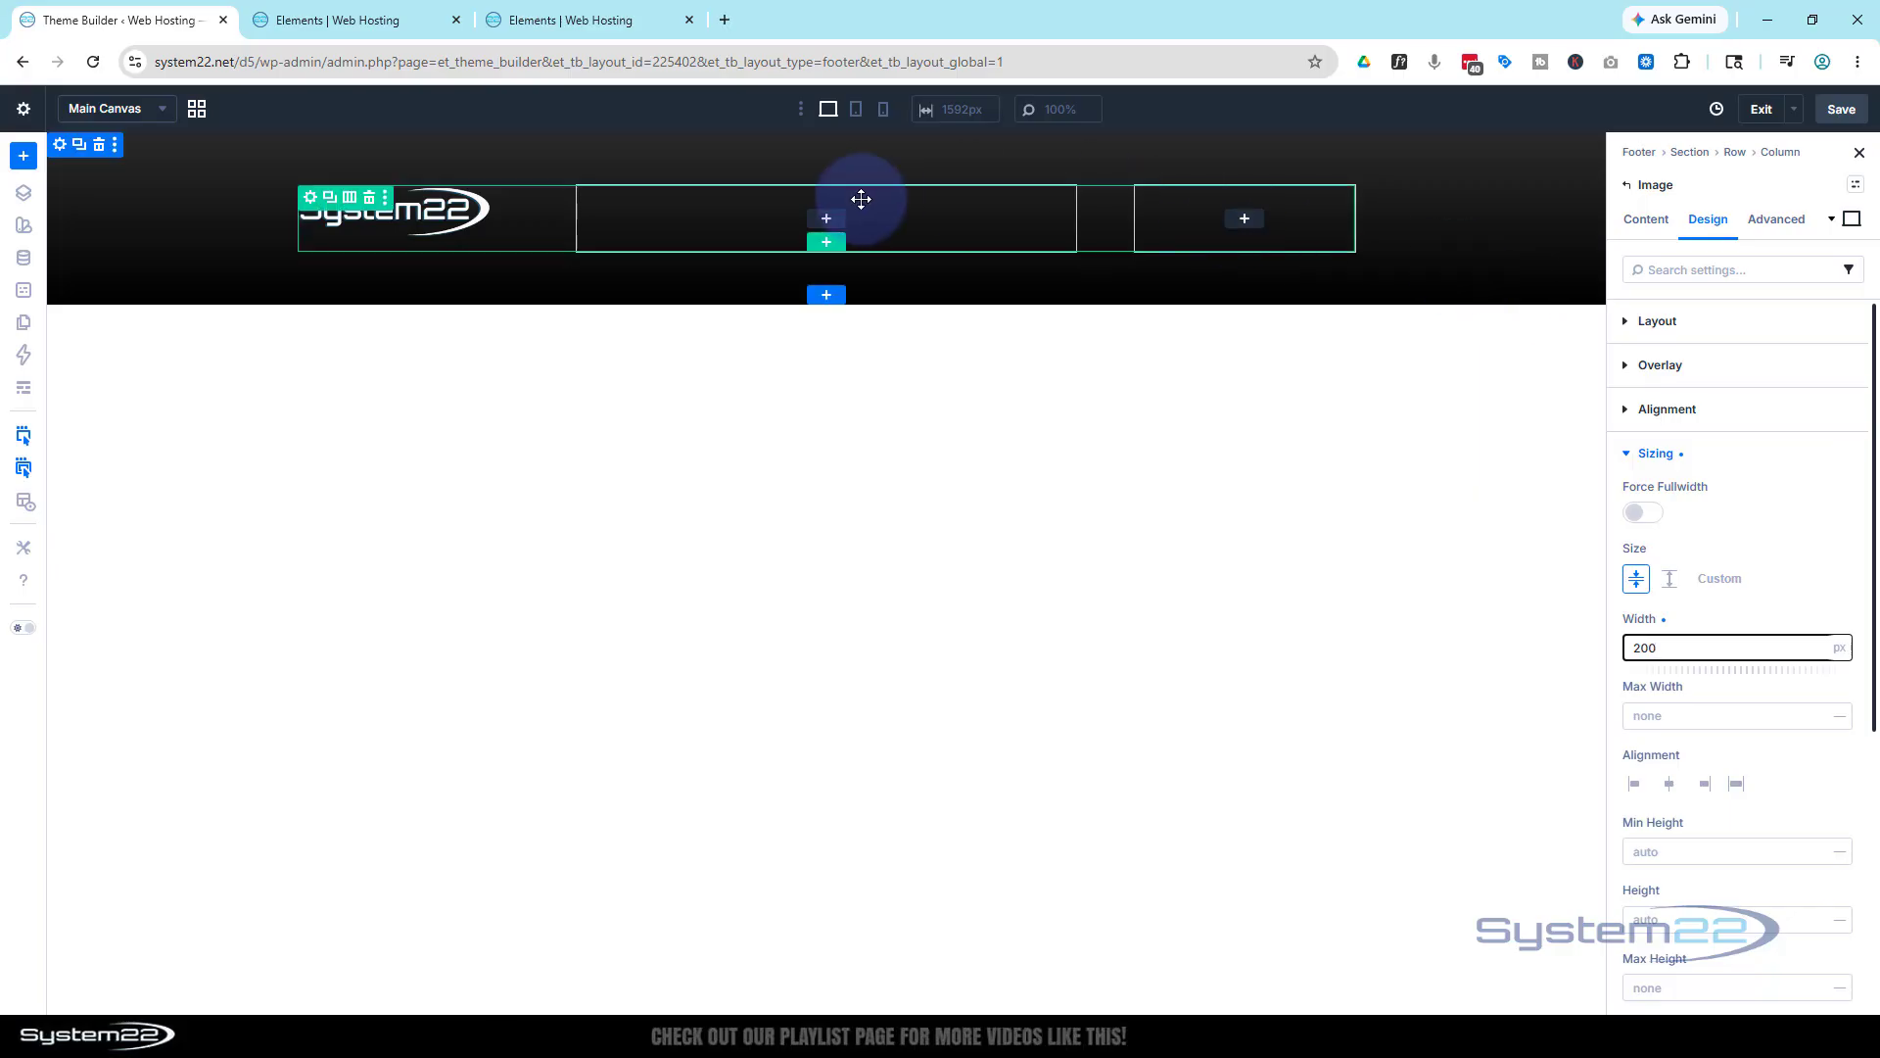
Add a Text module to the middle column showing the dynamic current date in custom format Y
{"action": "left_click", "coordinate": [827, 220]}
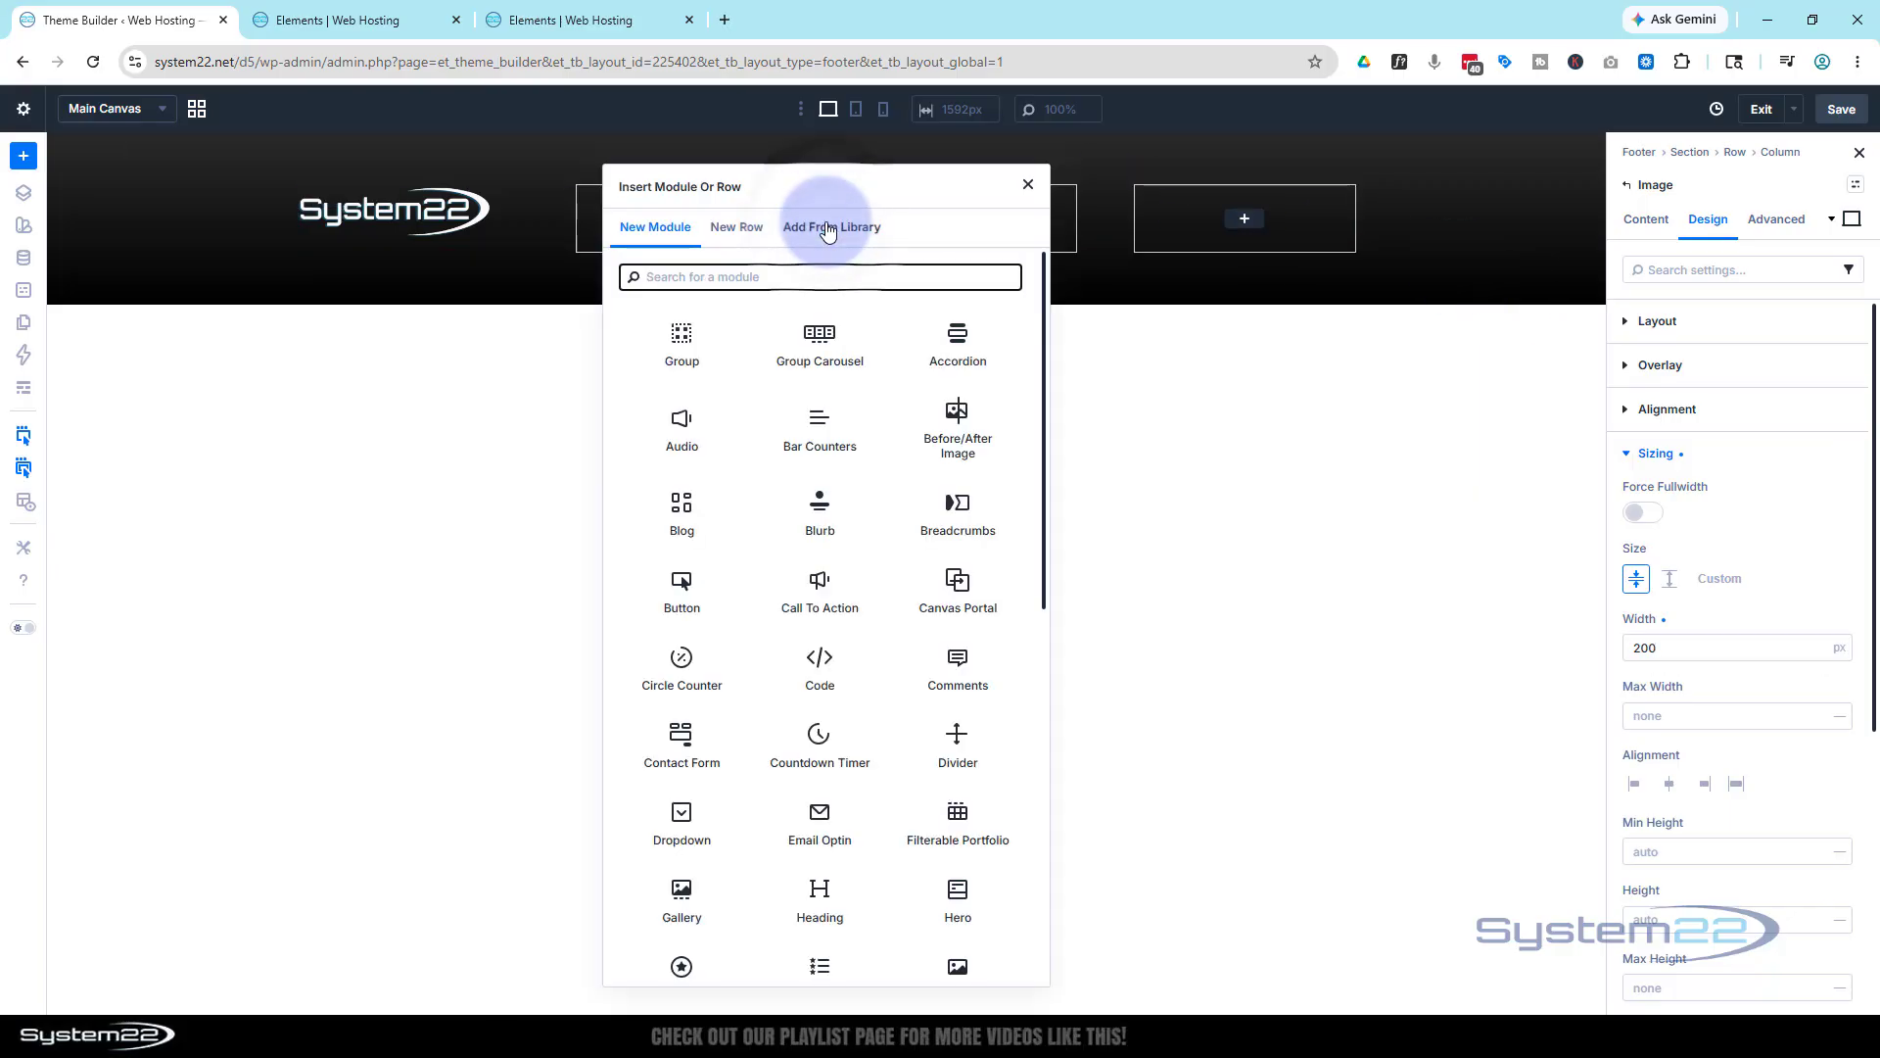
{"action": "scroll", "coordinate": [872, 540], "scroll_direction": "down", "scroll_amount": 8}
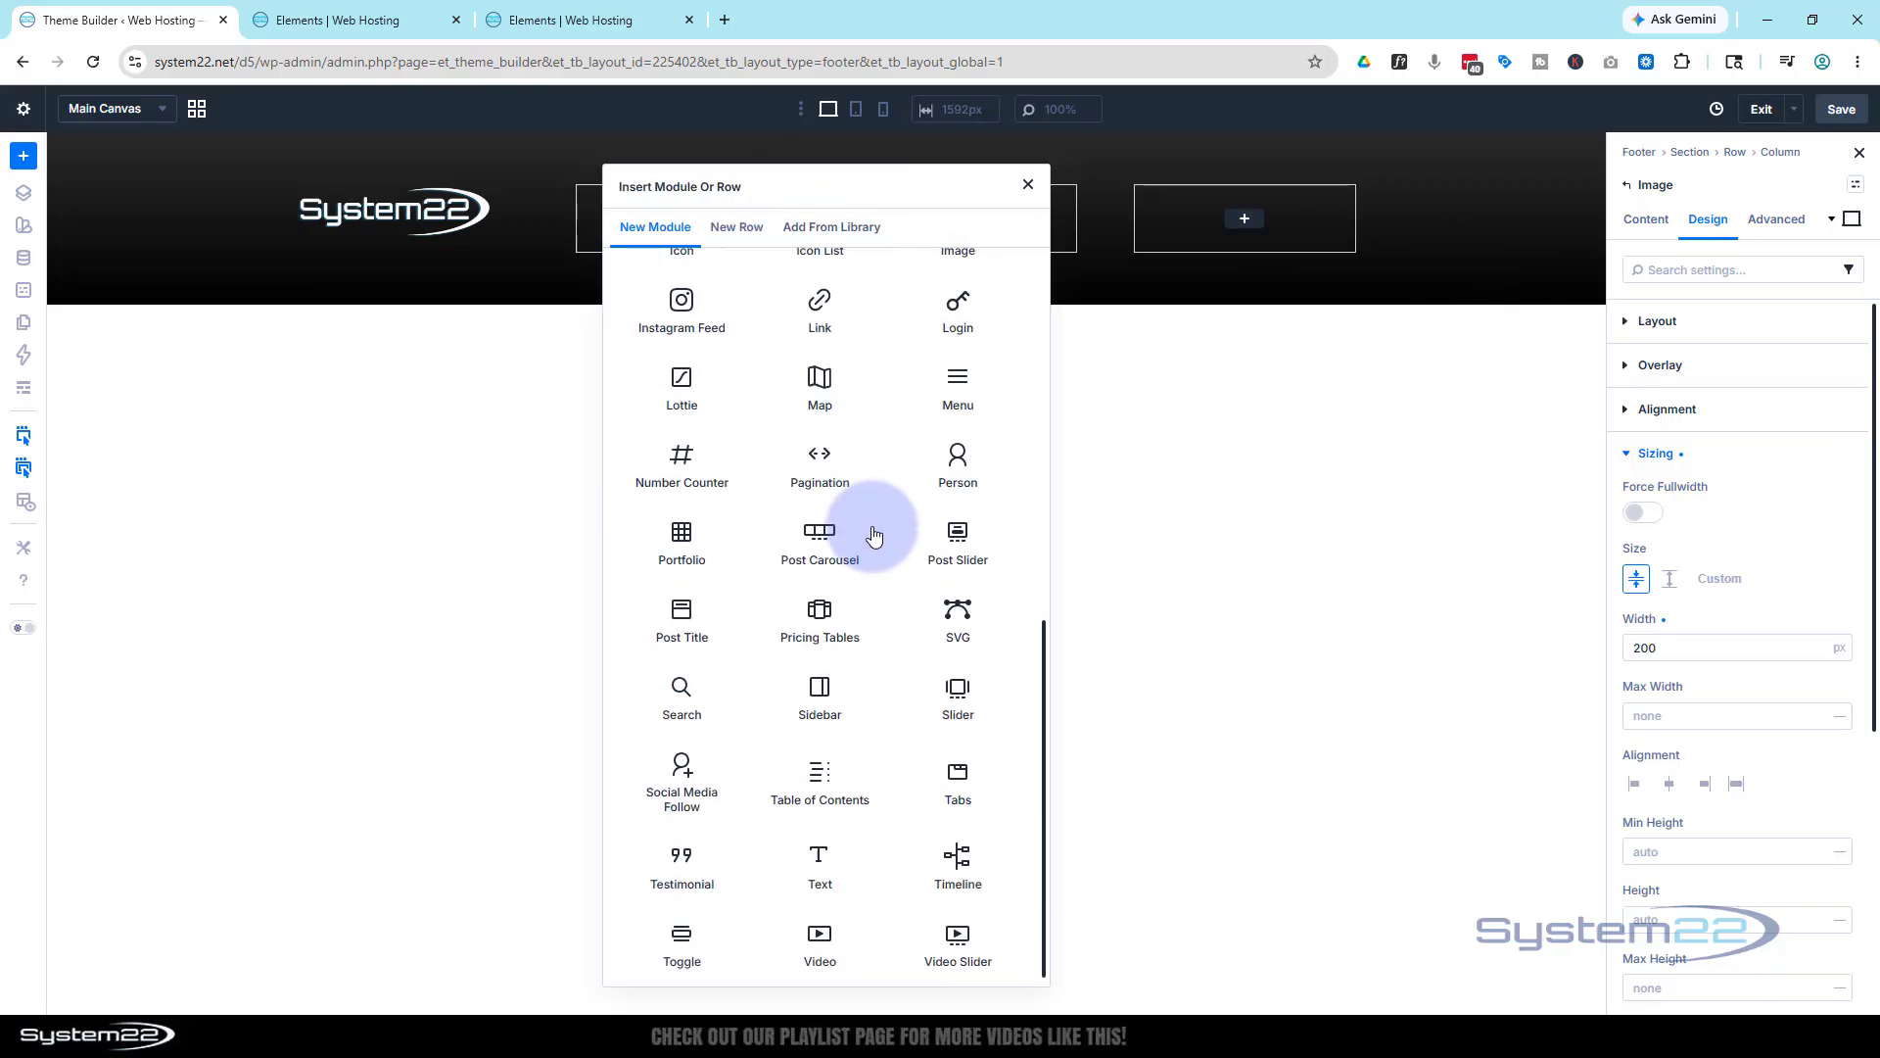
{"action": "left_click", "coordinate": [822, 852]}
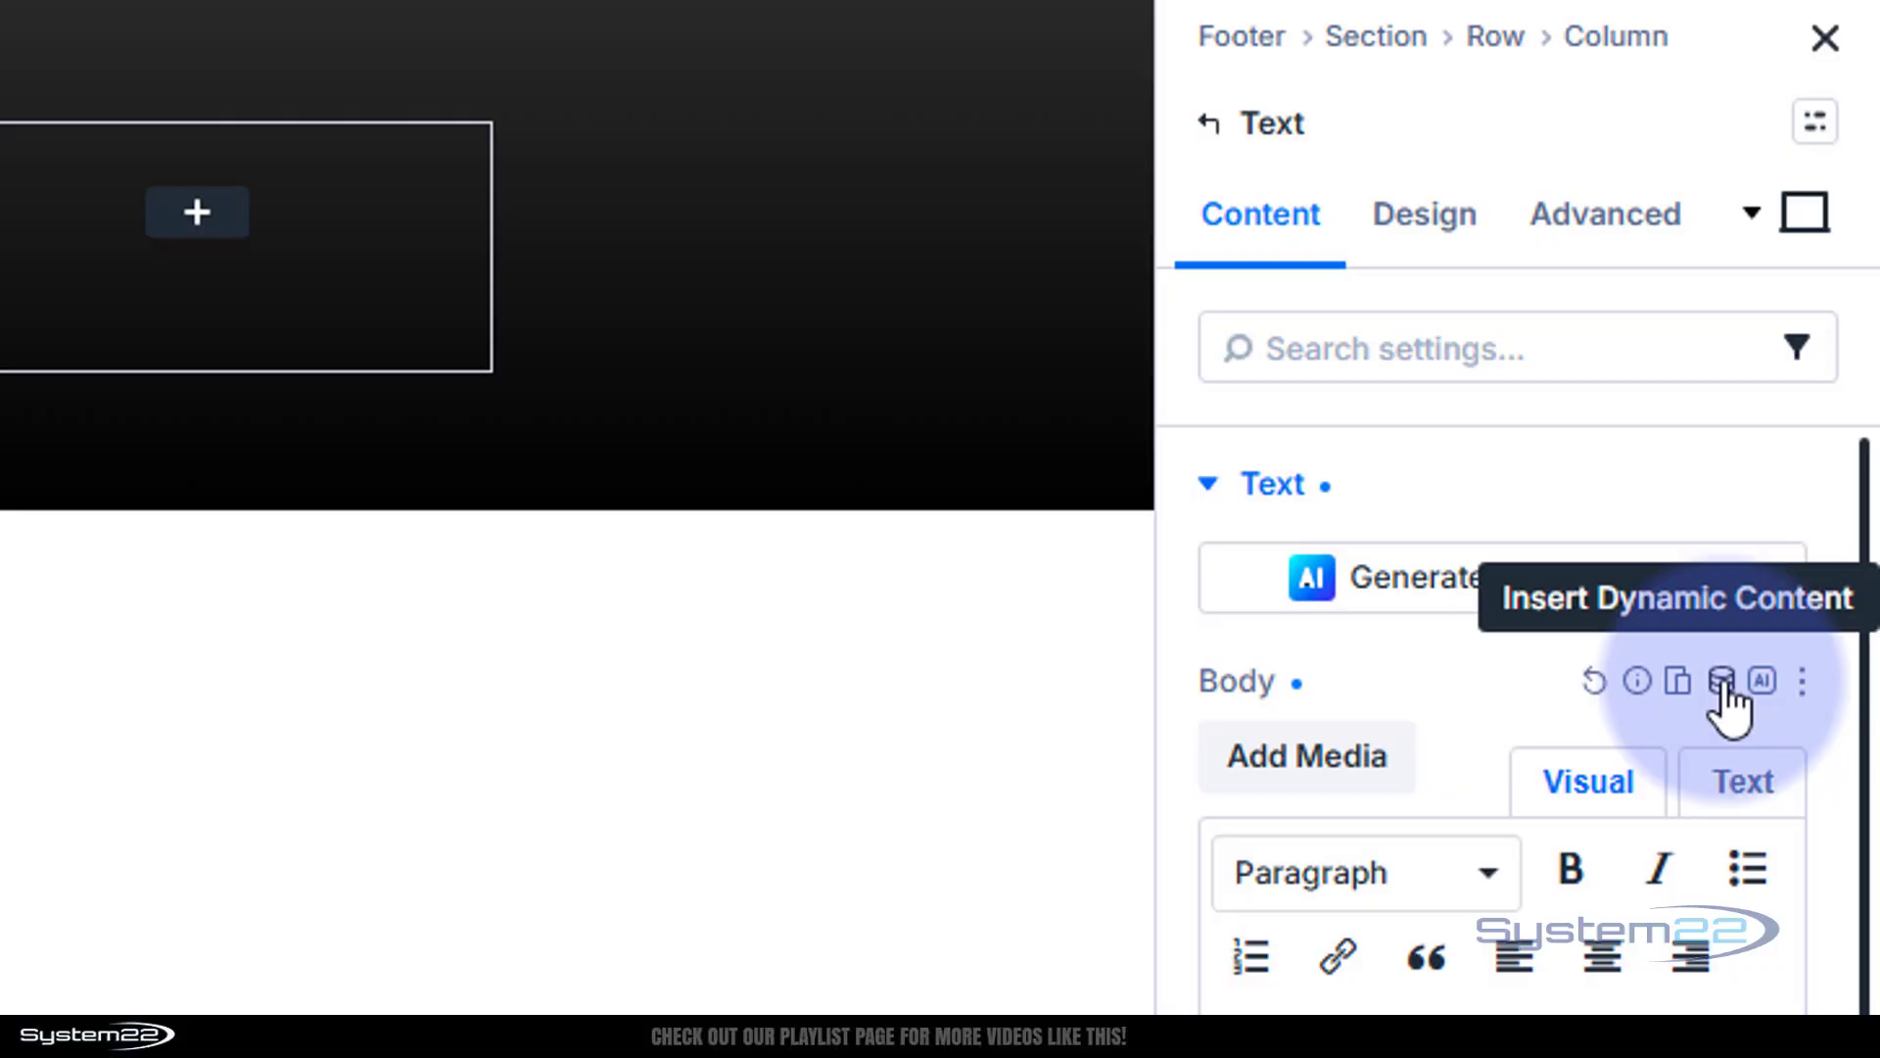
{"action": "left_click", "coordinate": [1722, 681]}
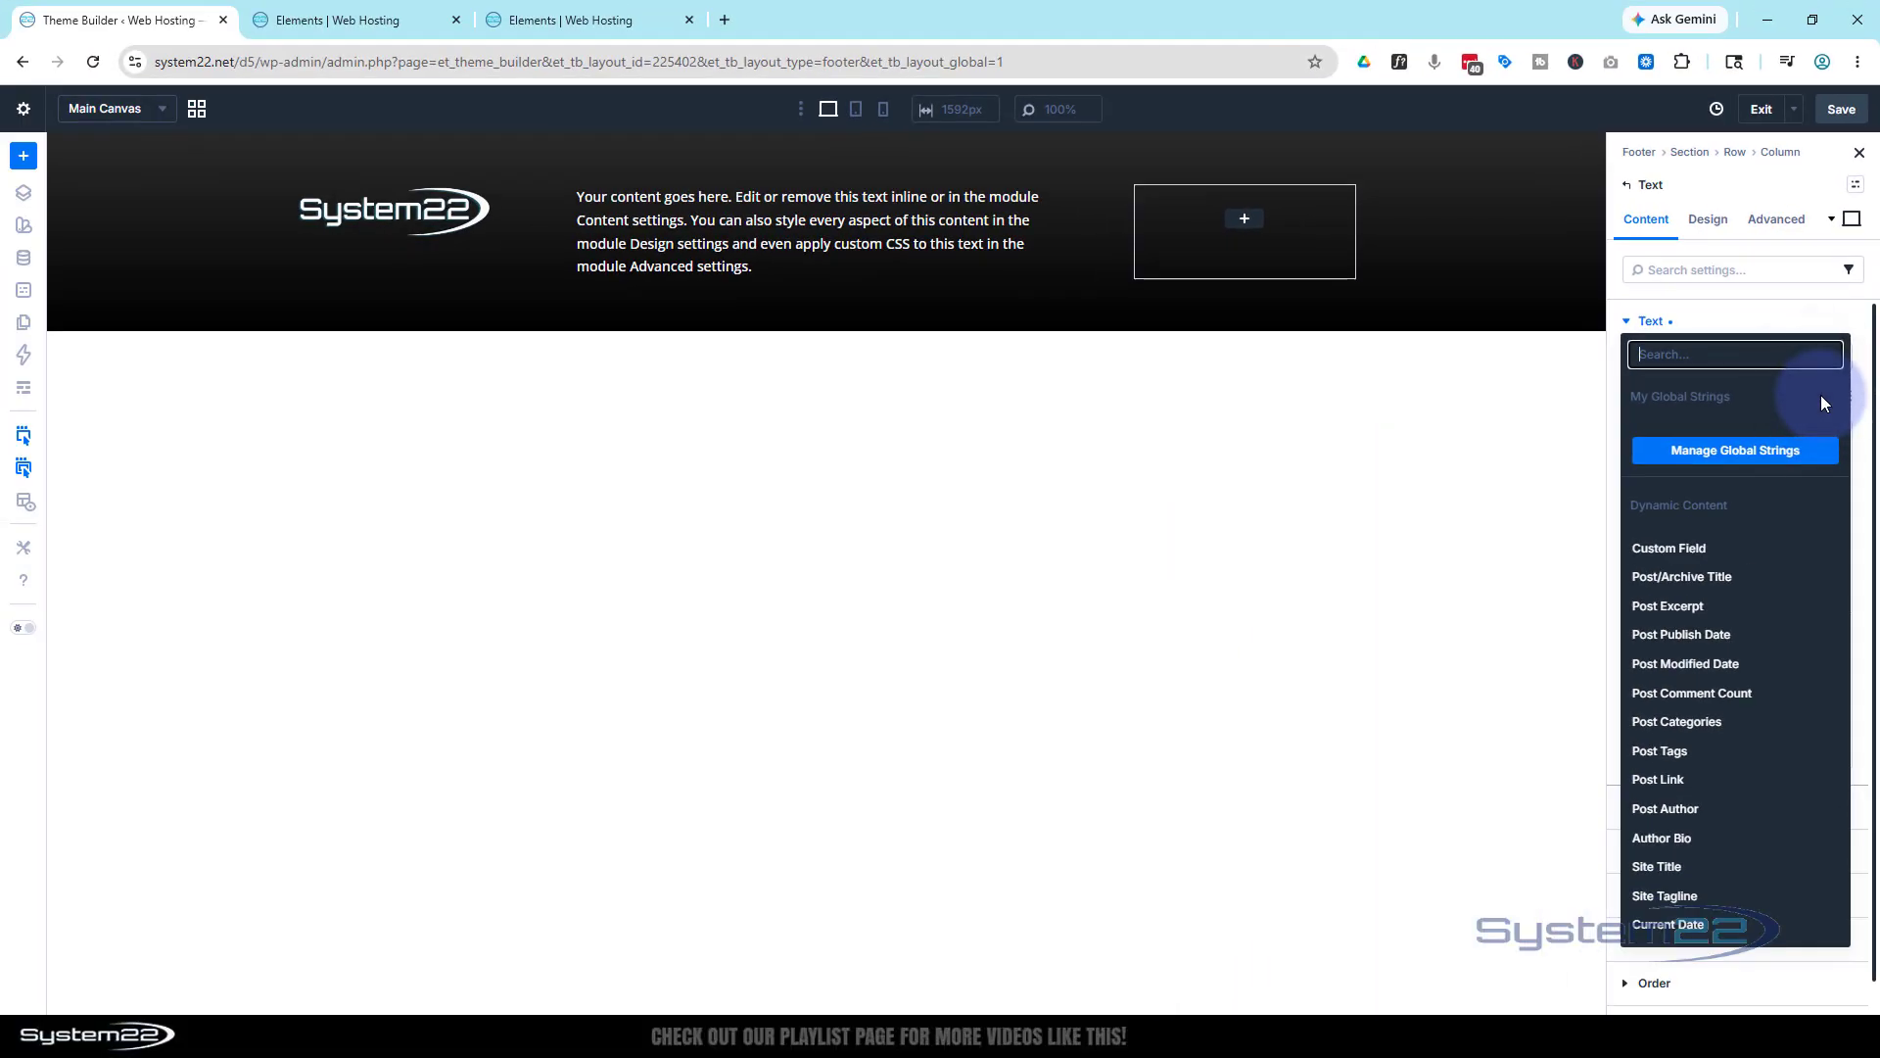
{"action": "left_click", "coordinate": [1694, 926]}
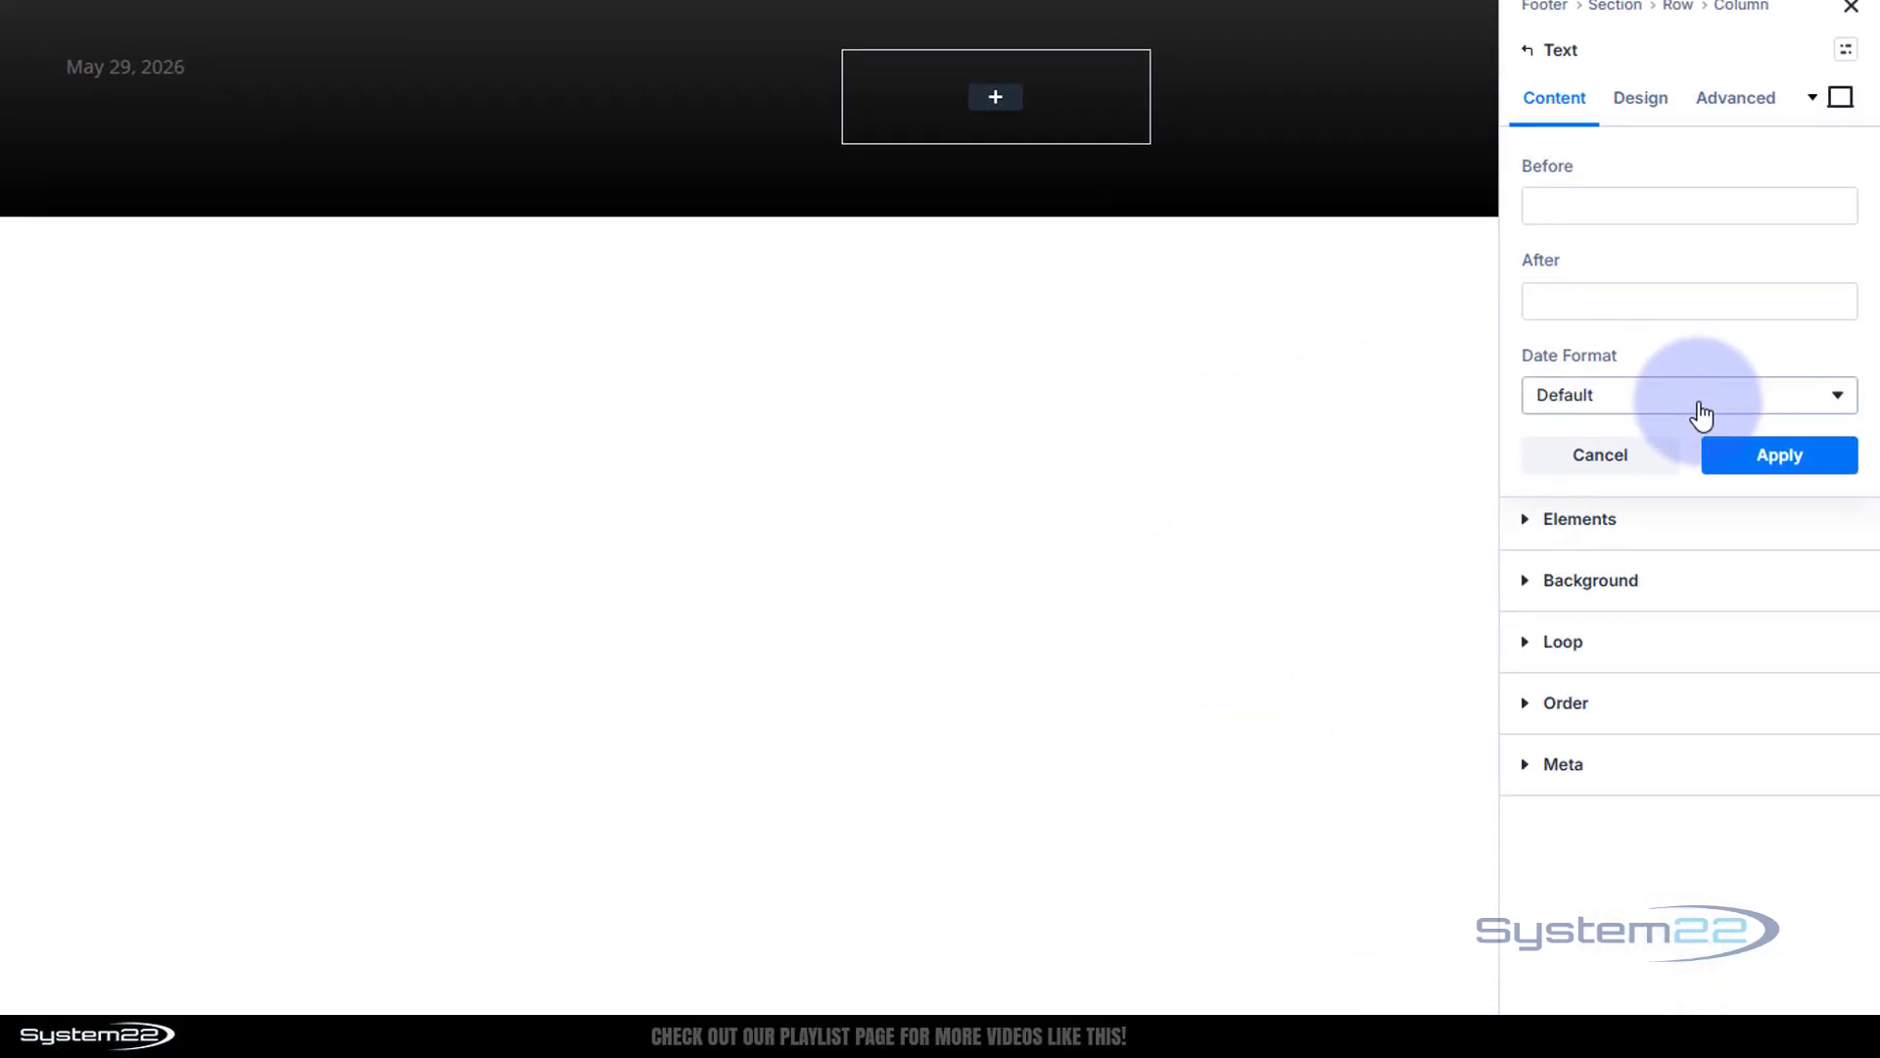
{"action": "left_click", "coordinate": [1671, 402]}
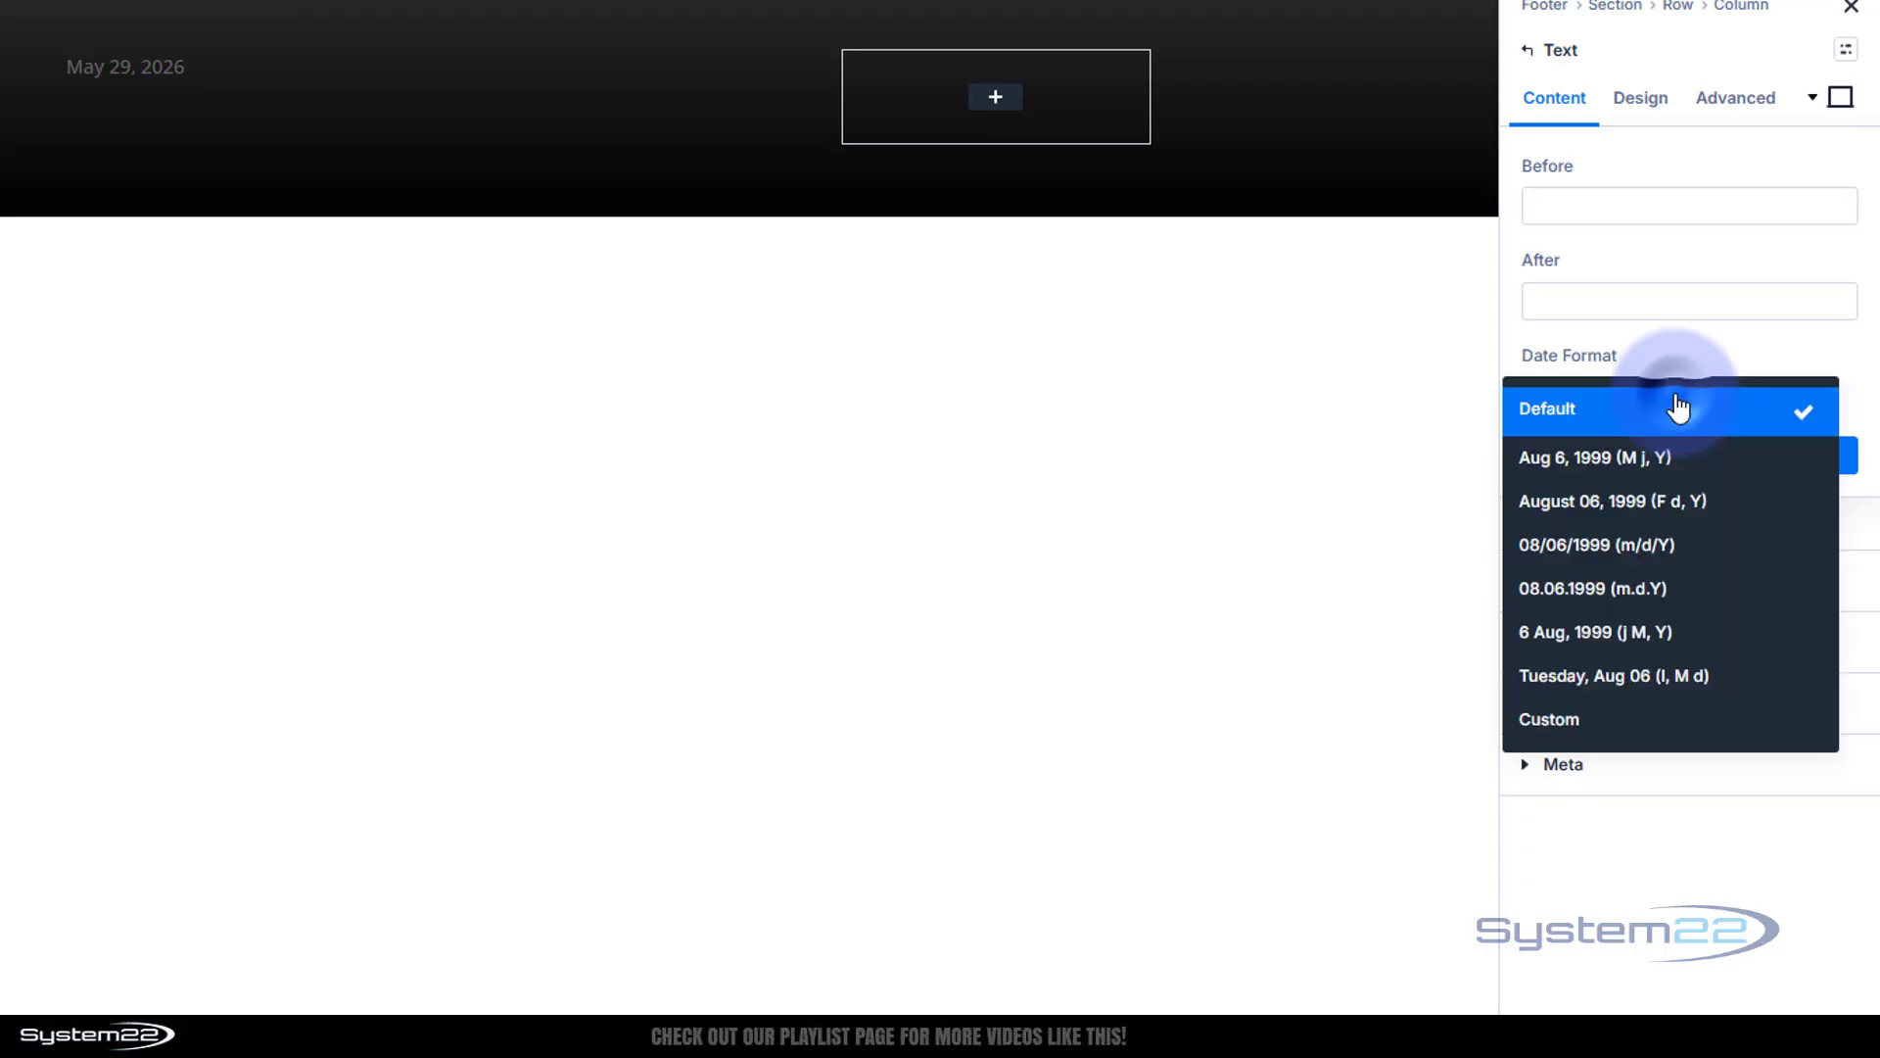
{"action": "left_click", "coordinate": [1636, 724]}
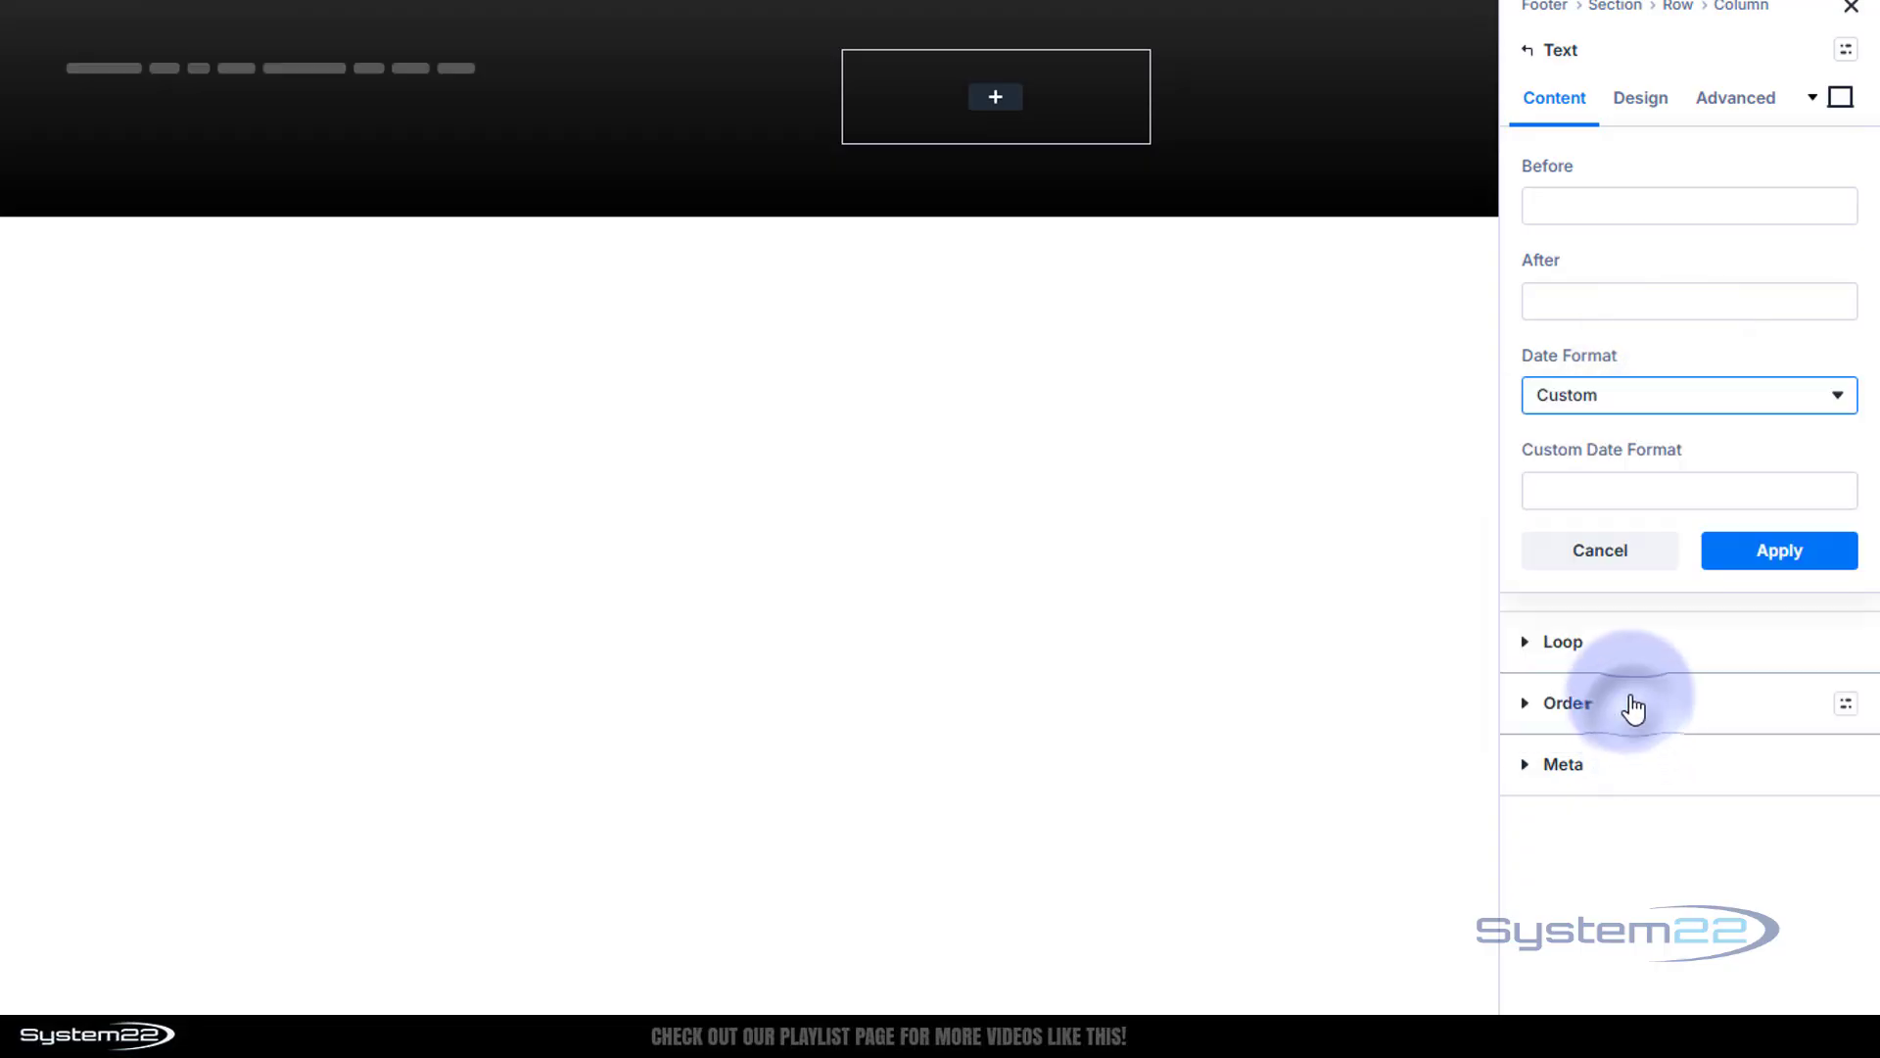
{"action": "left_click", "coordinate": [1578, 492]}
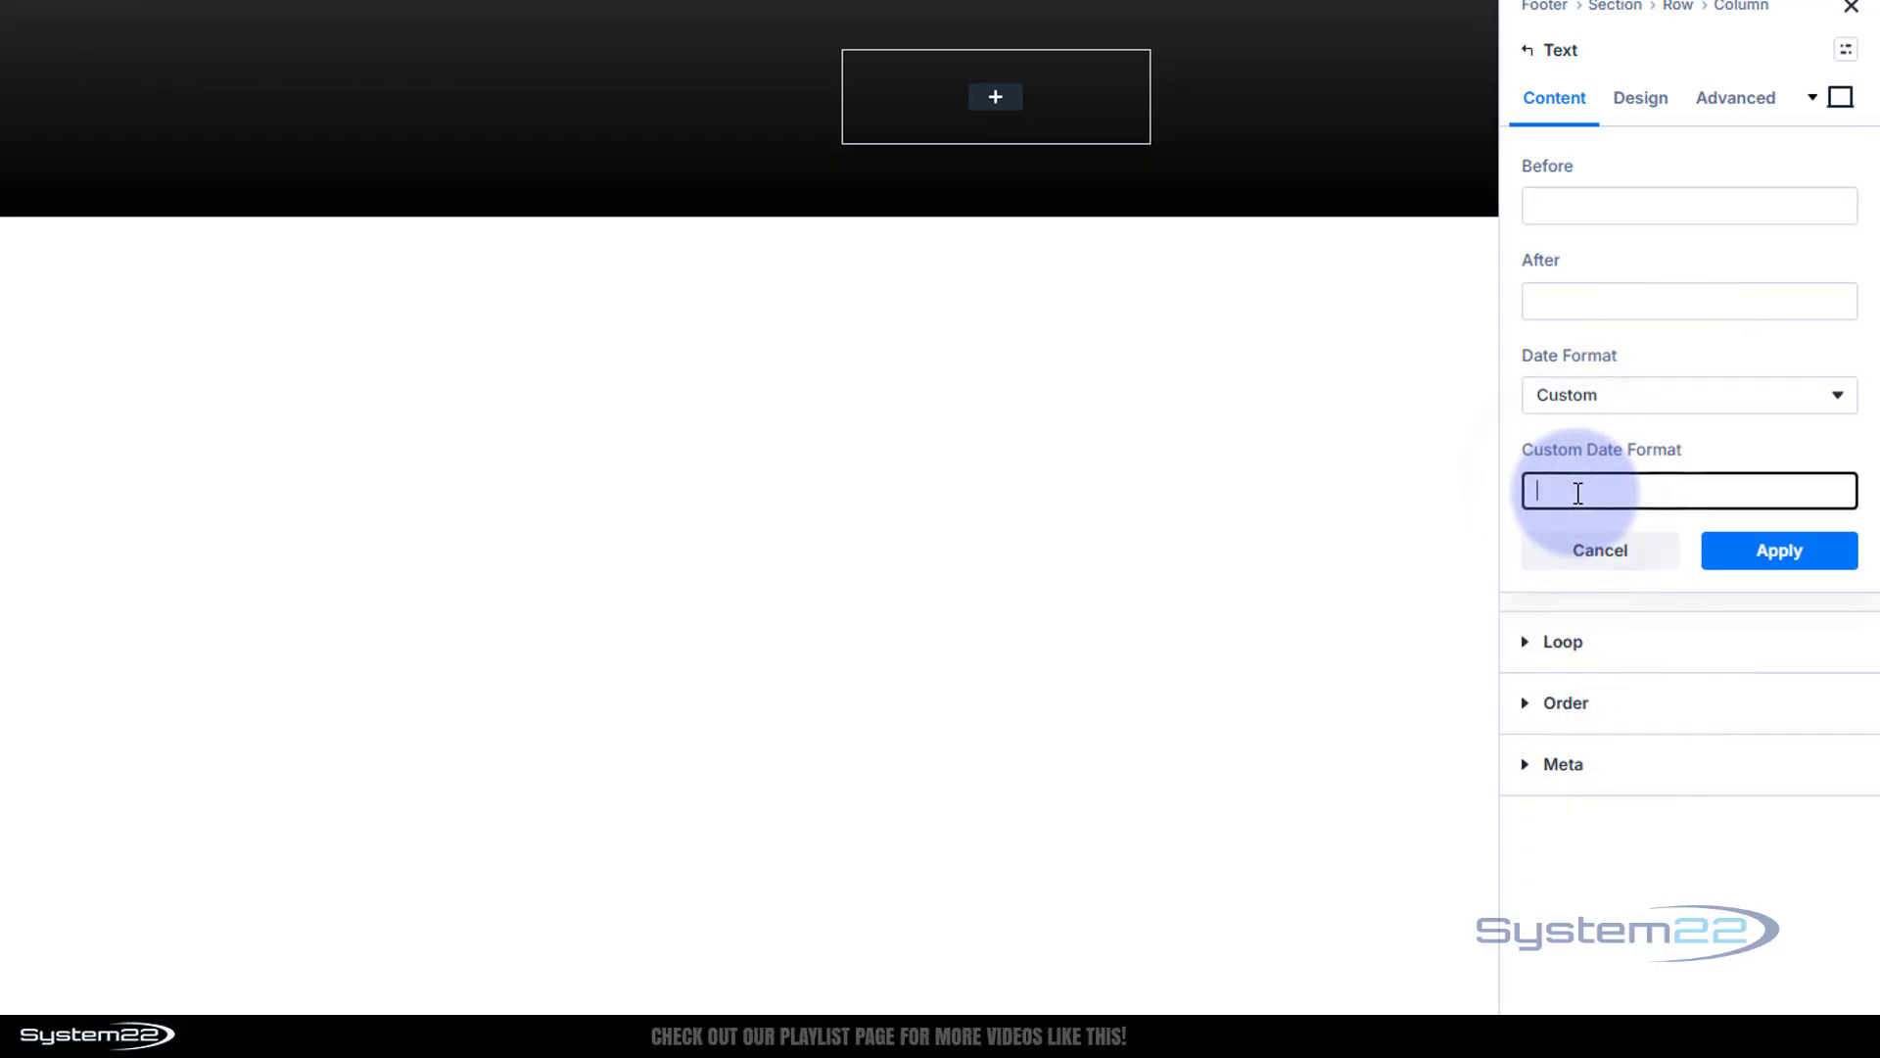
{"action": "type", "text": "Y"}
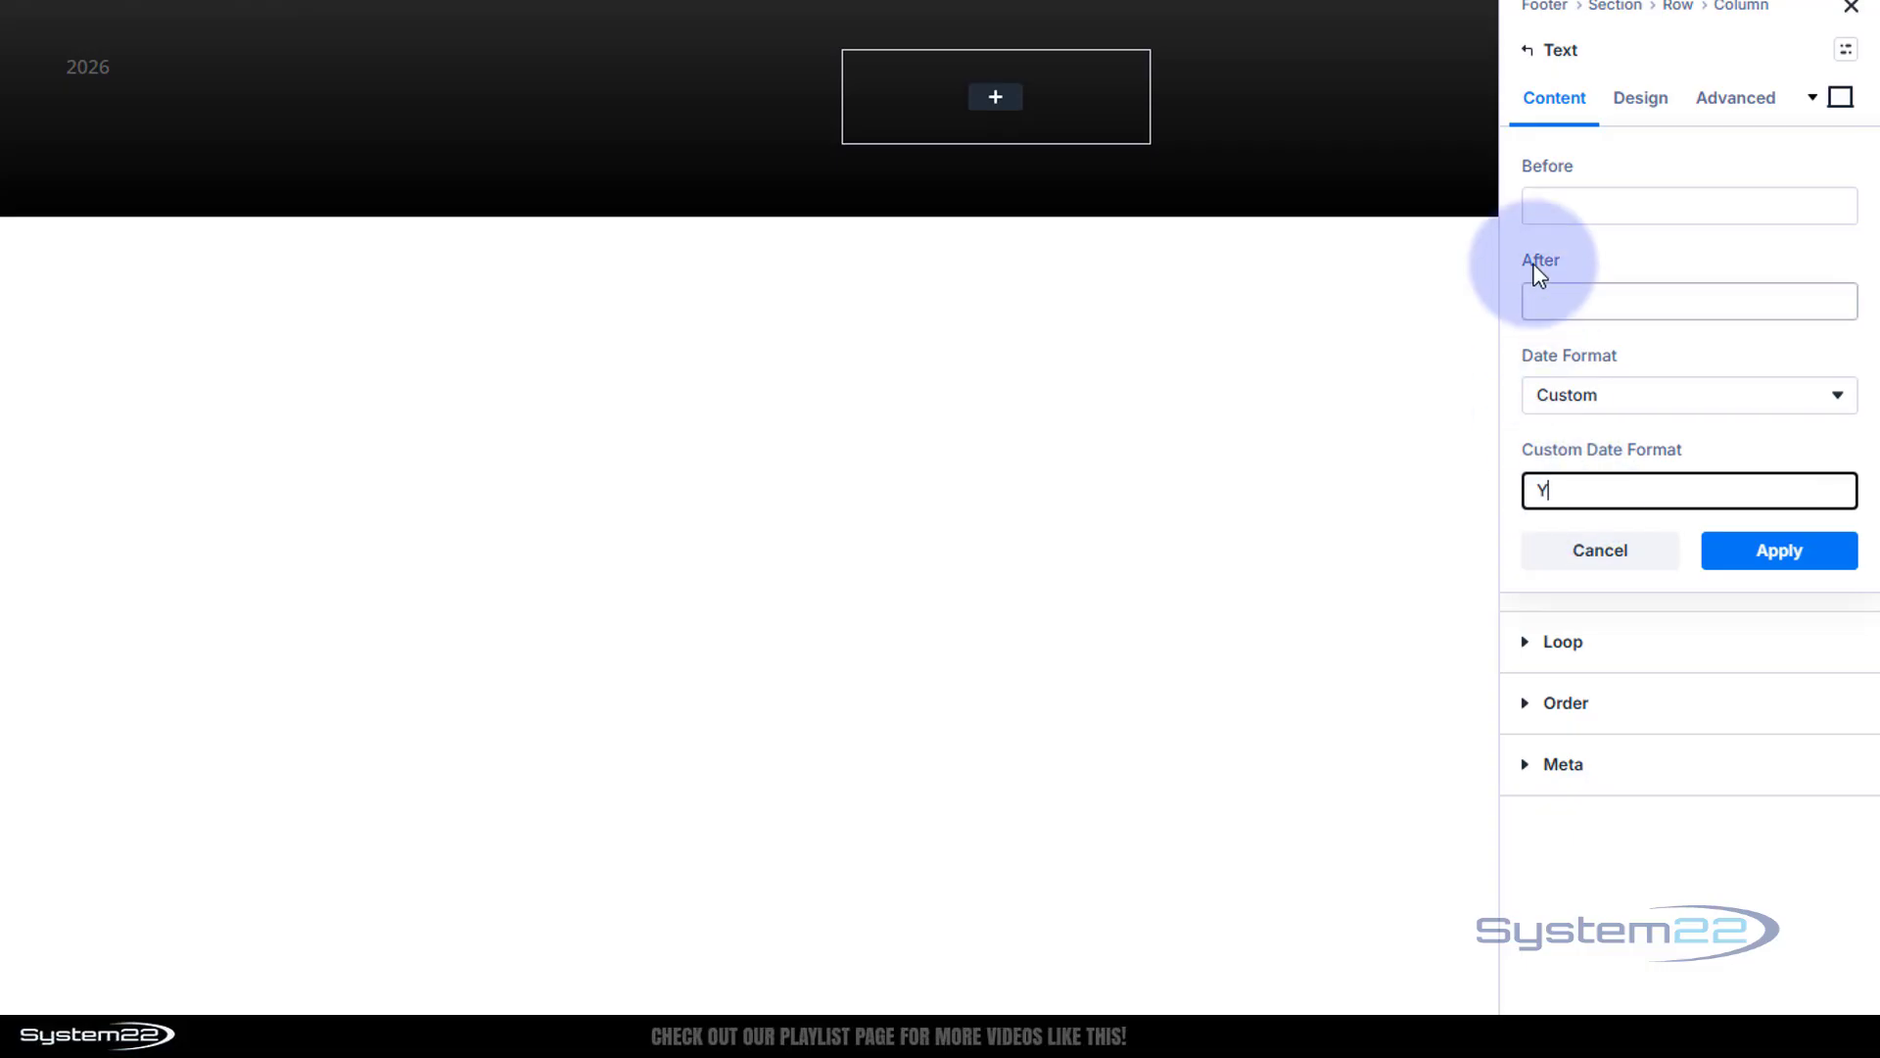
Fill the text before the date with 'Copyright © | System 22'
{"action": "left_click", "coordinate": [1588, 202]}
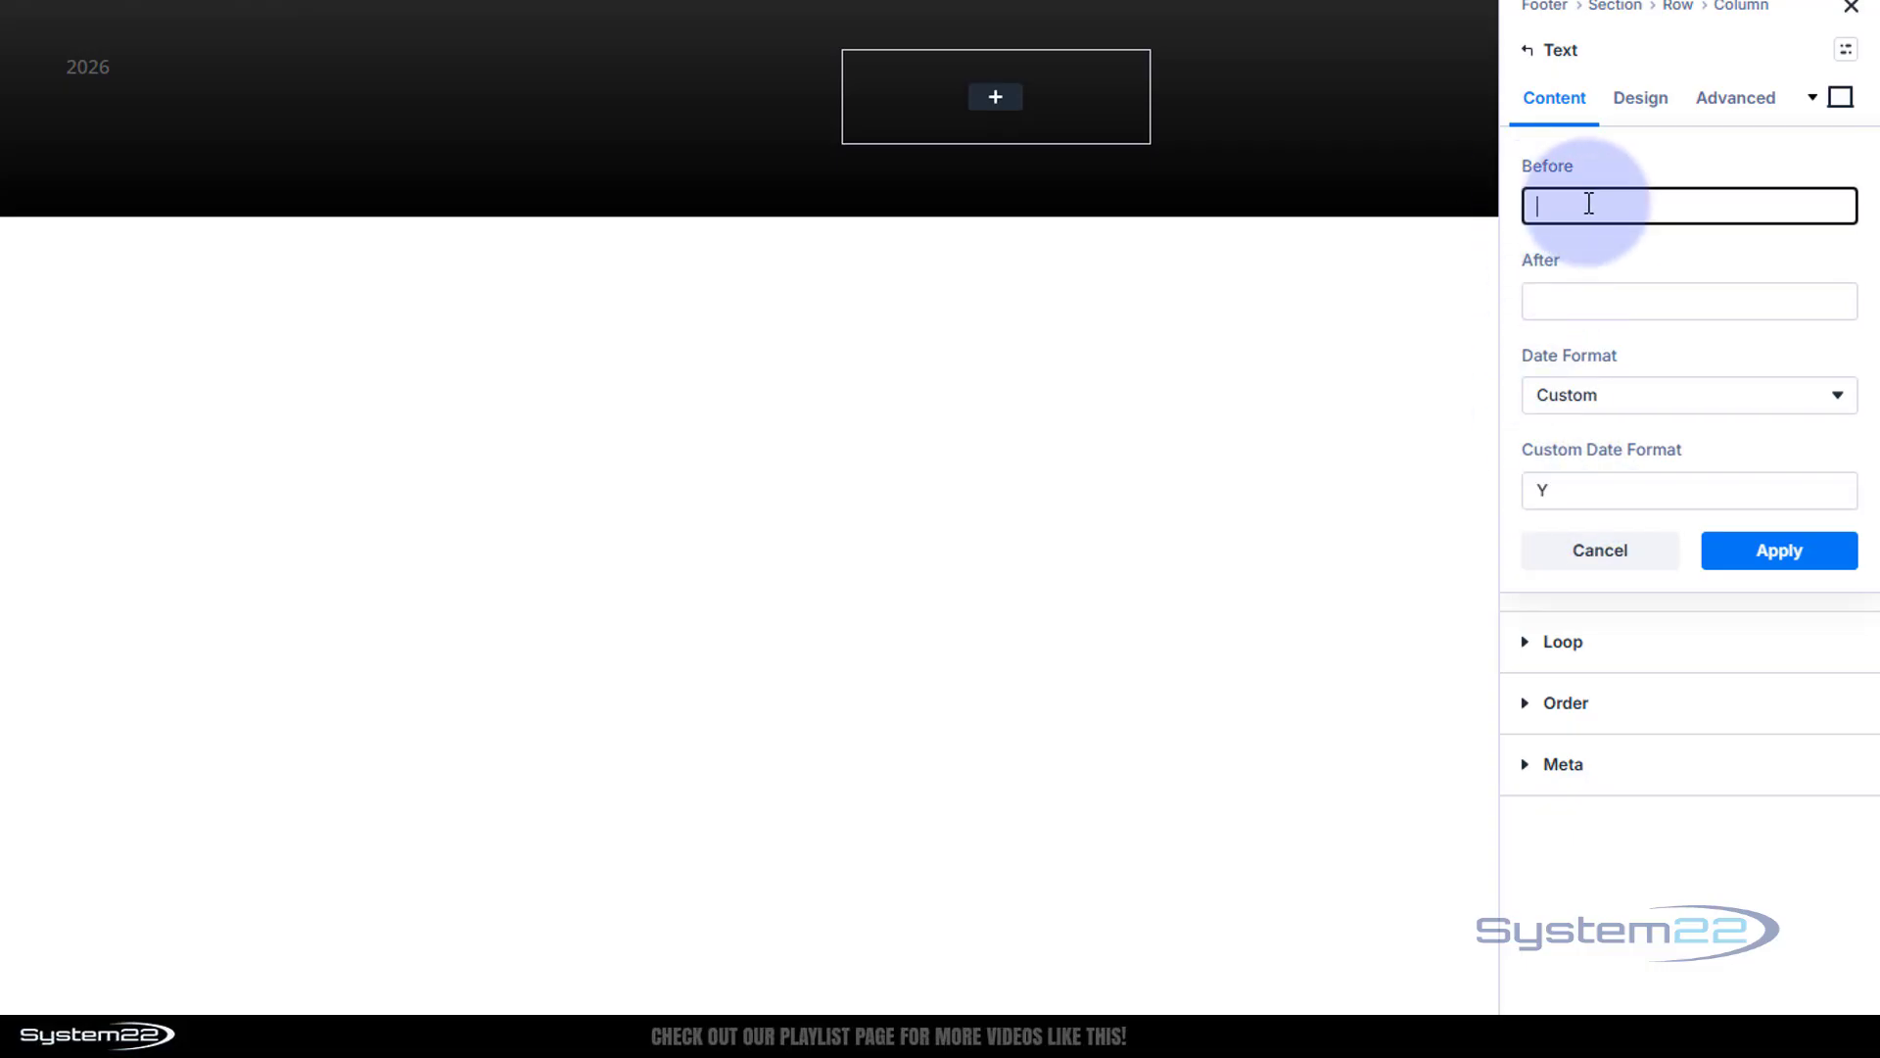
{"action": "type", "text": "Copyright © |"}
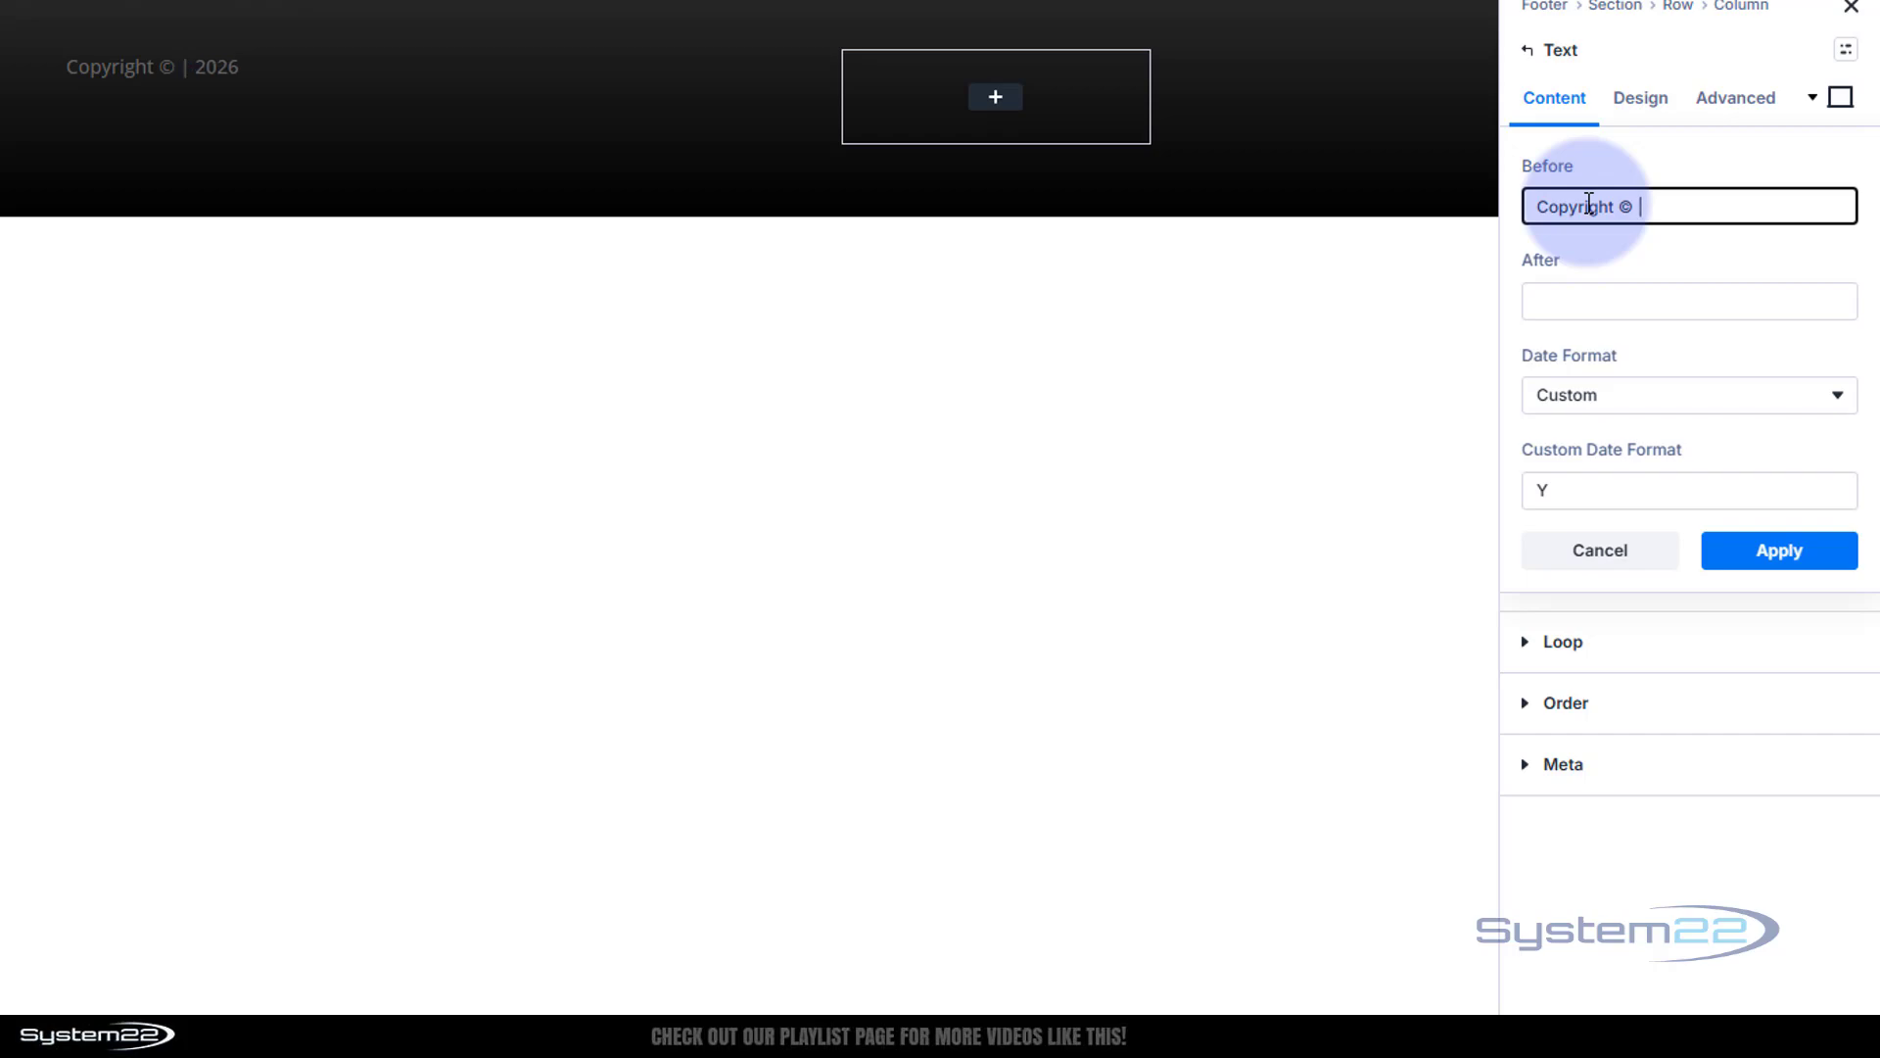
{"action": "type", "text": "System 22"}
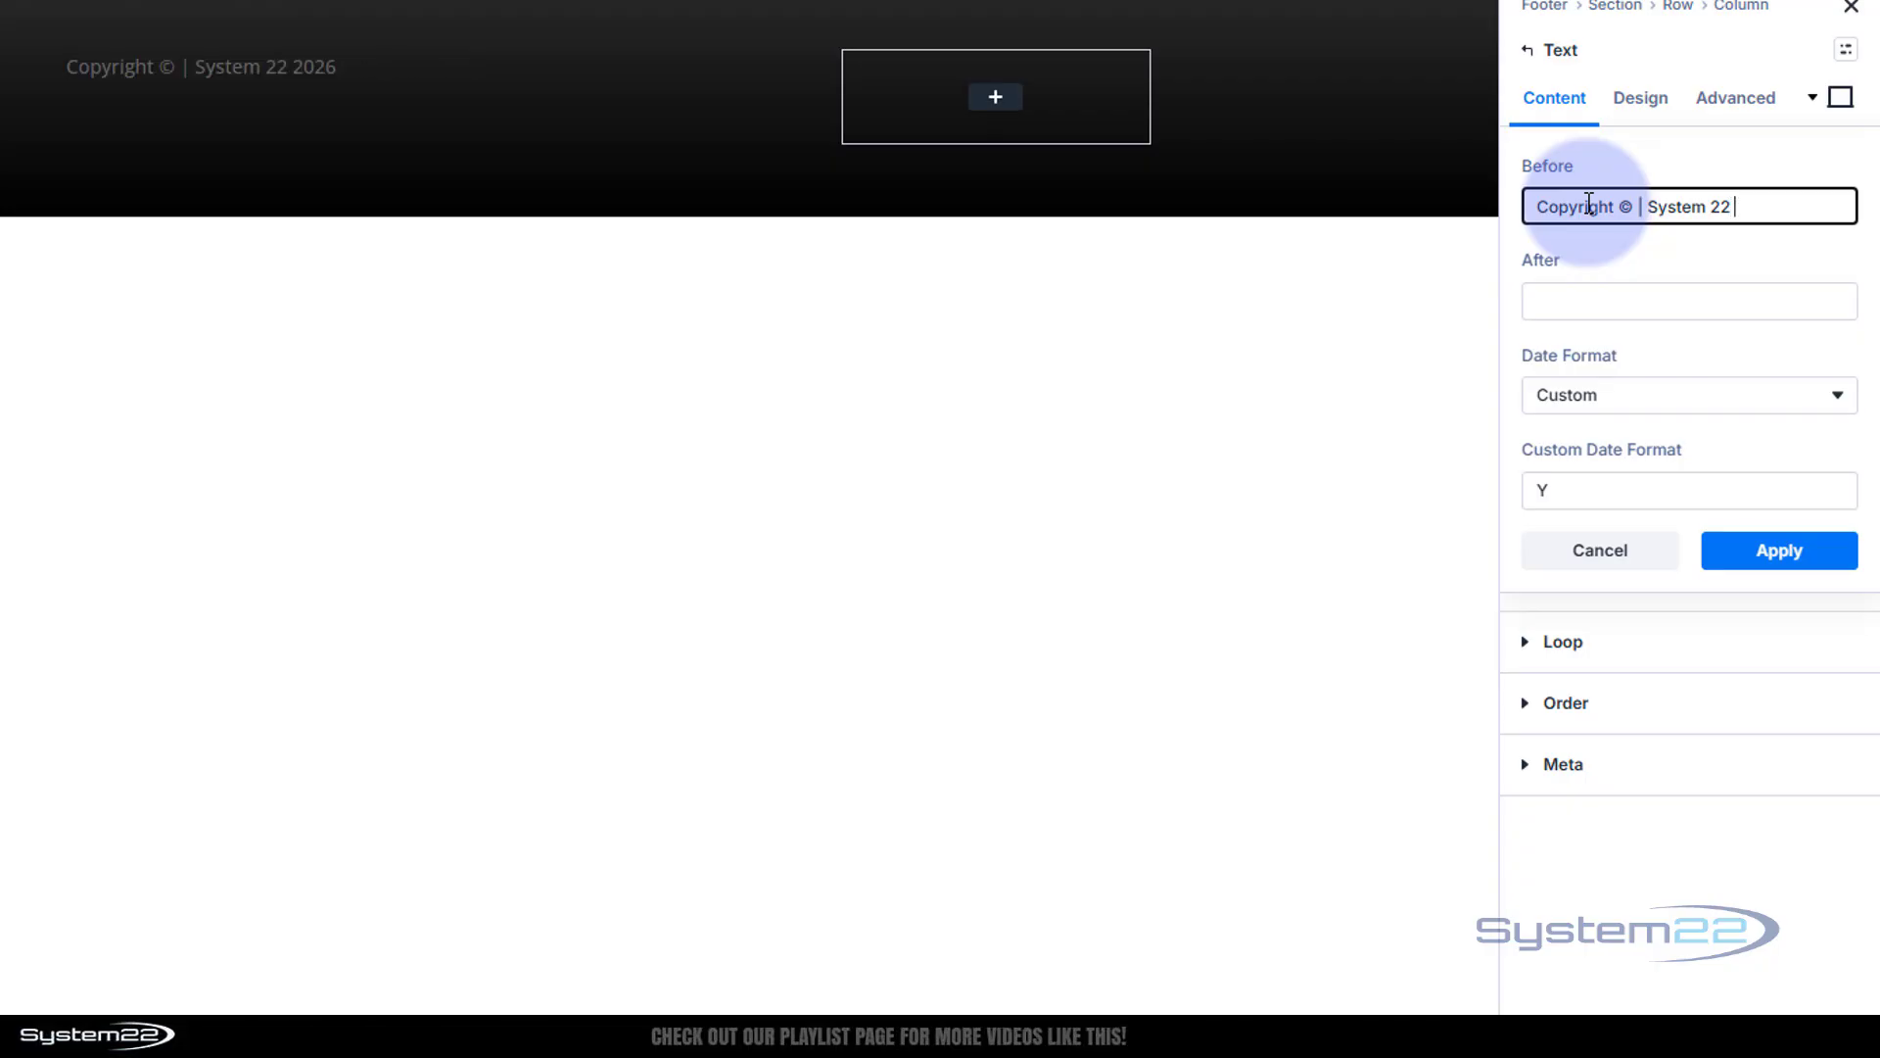
{"action": "left_click", "coordinate": [1649, 105]}
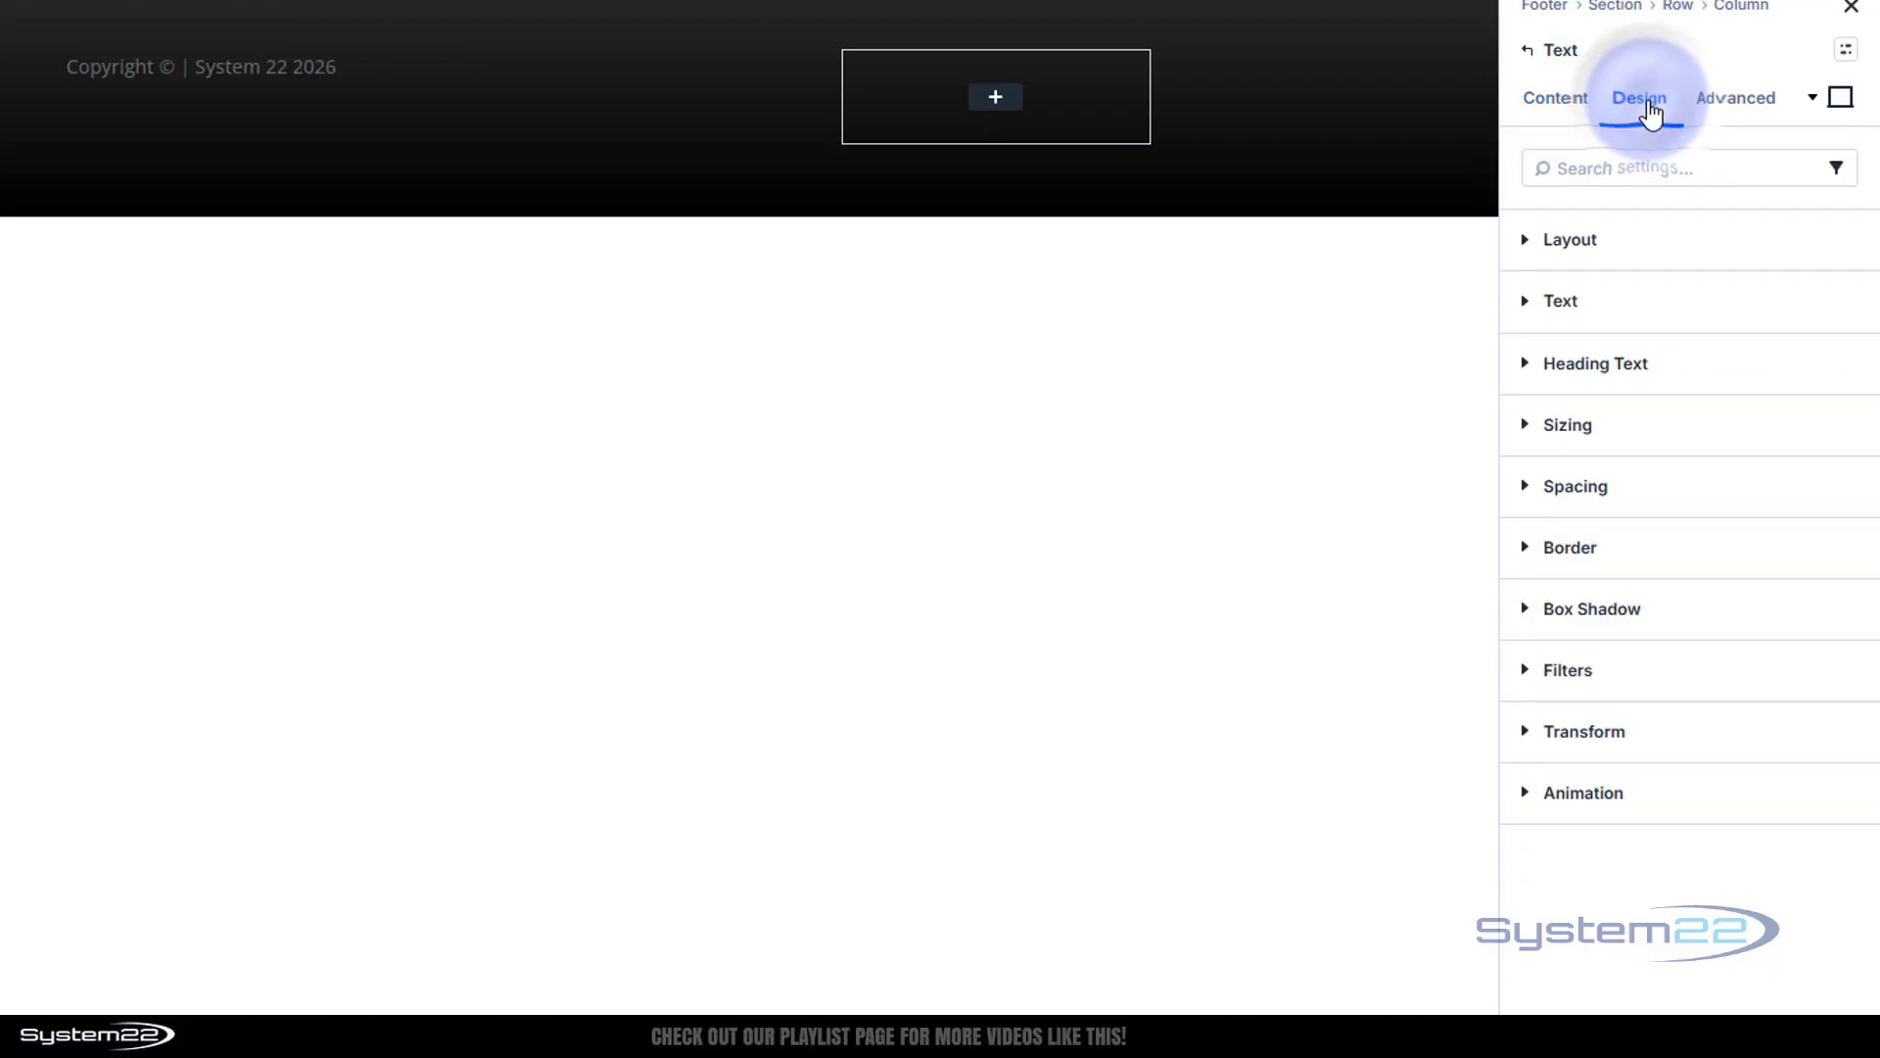
Make the copyright text white (FFFFFF) and centre-aligned
{"action": "left_click", "coordinate": [1666, 307]}
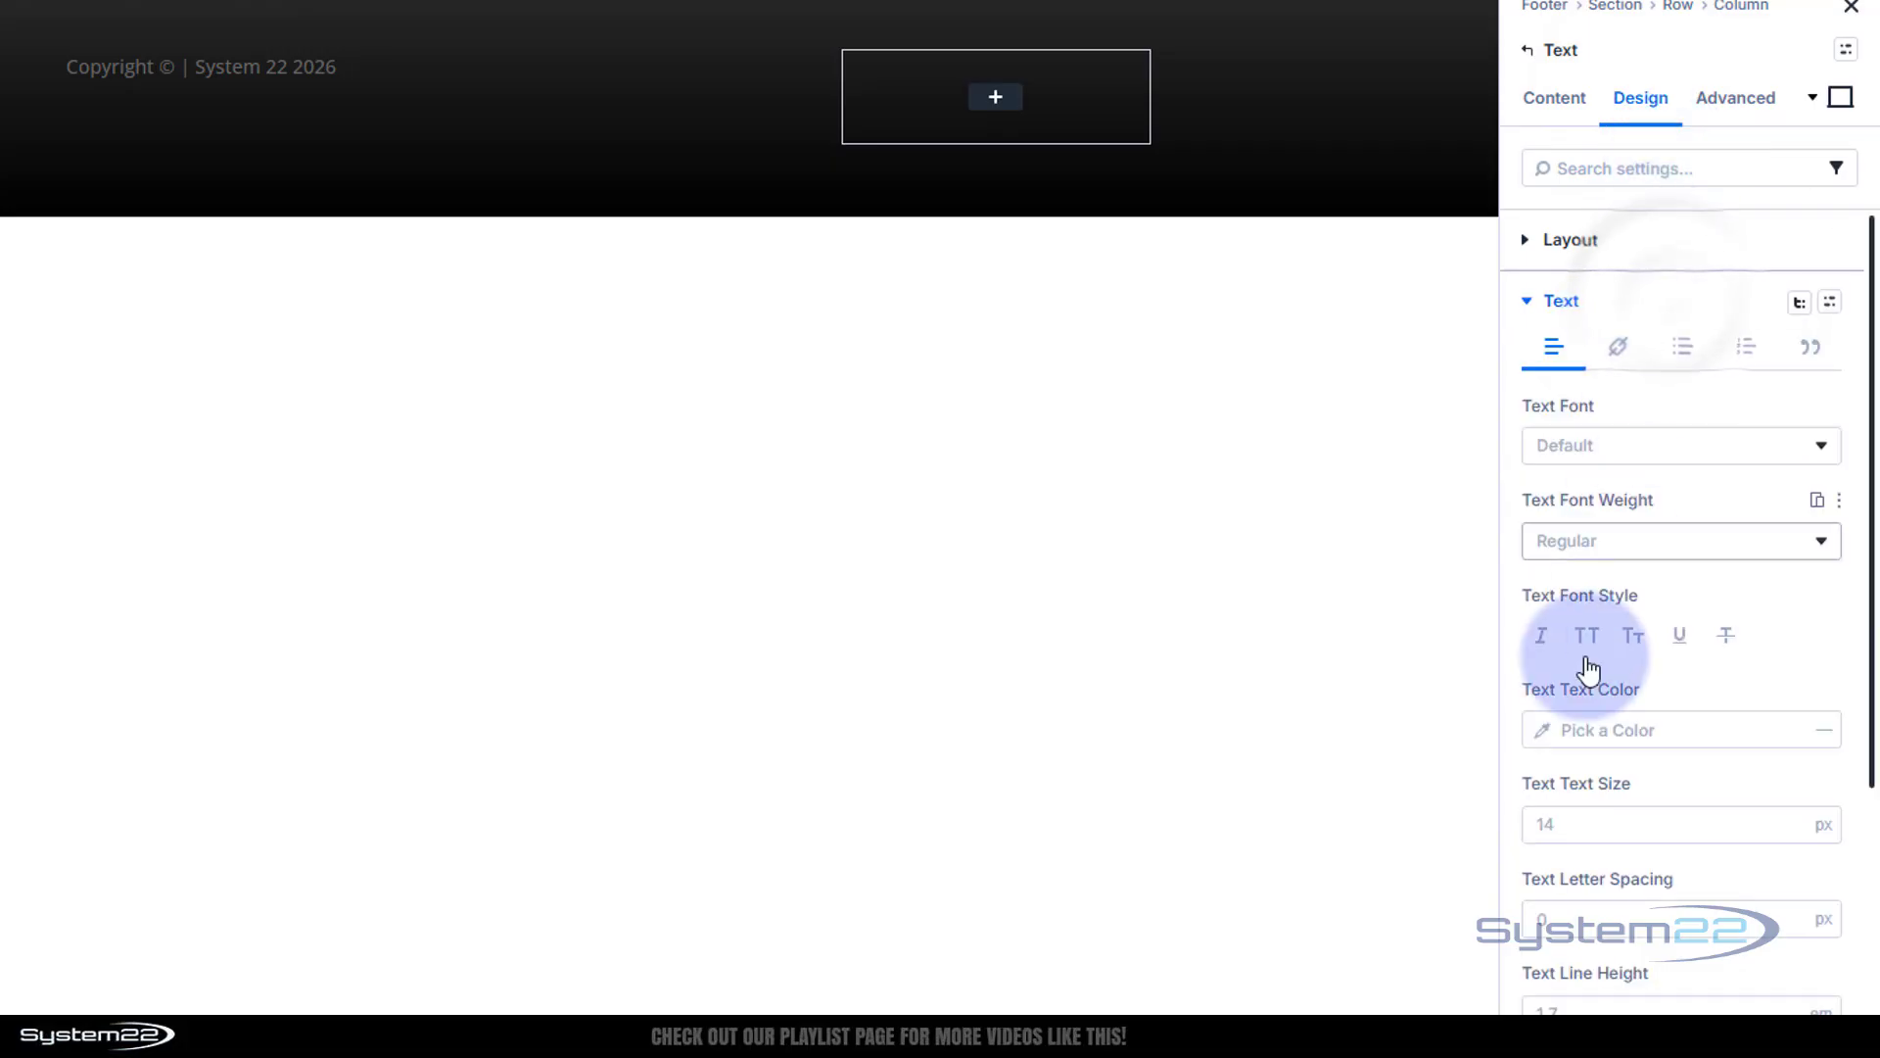
{"action": "left_click", "coordinate": [1547, 736]}
{"action": "left_click_drag", "start_coordinate": [1317, 647], "coordinate": [1156, 541]}
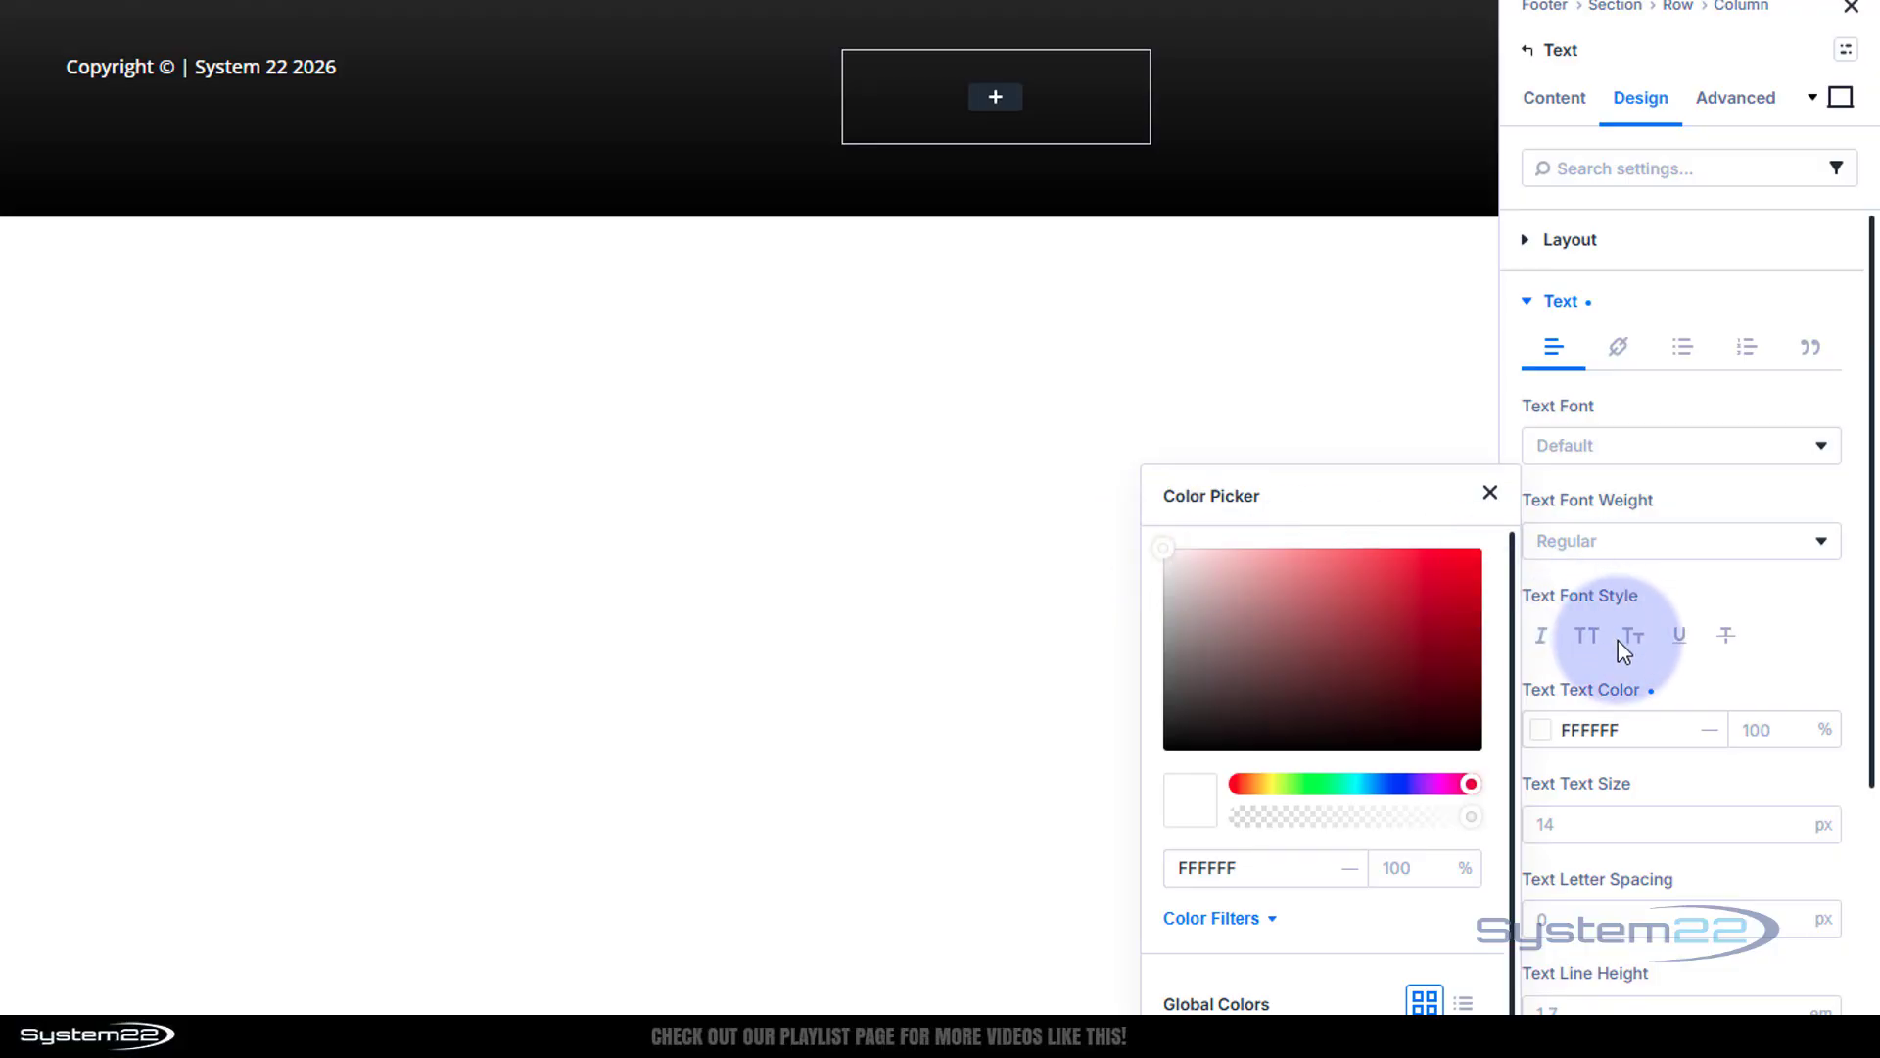
{"action": "left_click", "coordinate": [1671, 674]}
{"action": "scroll", "coordinate": [1670, 673], "scroll_direction": "down", "scroll_amount": 4}
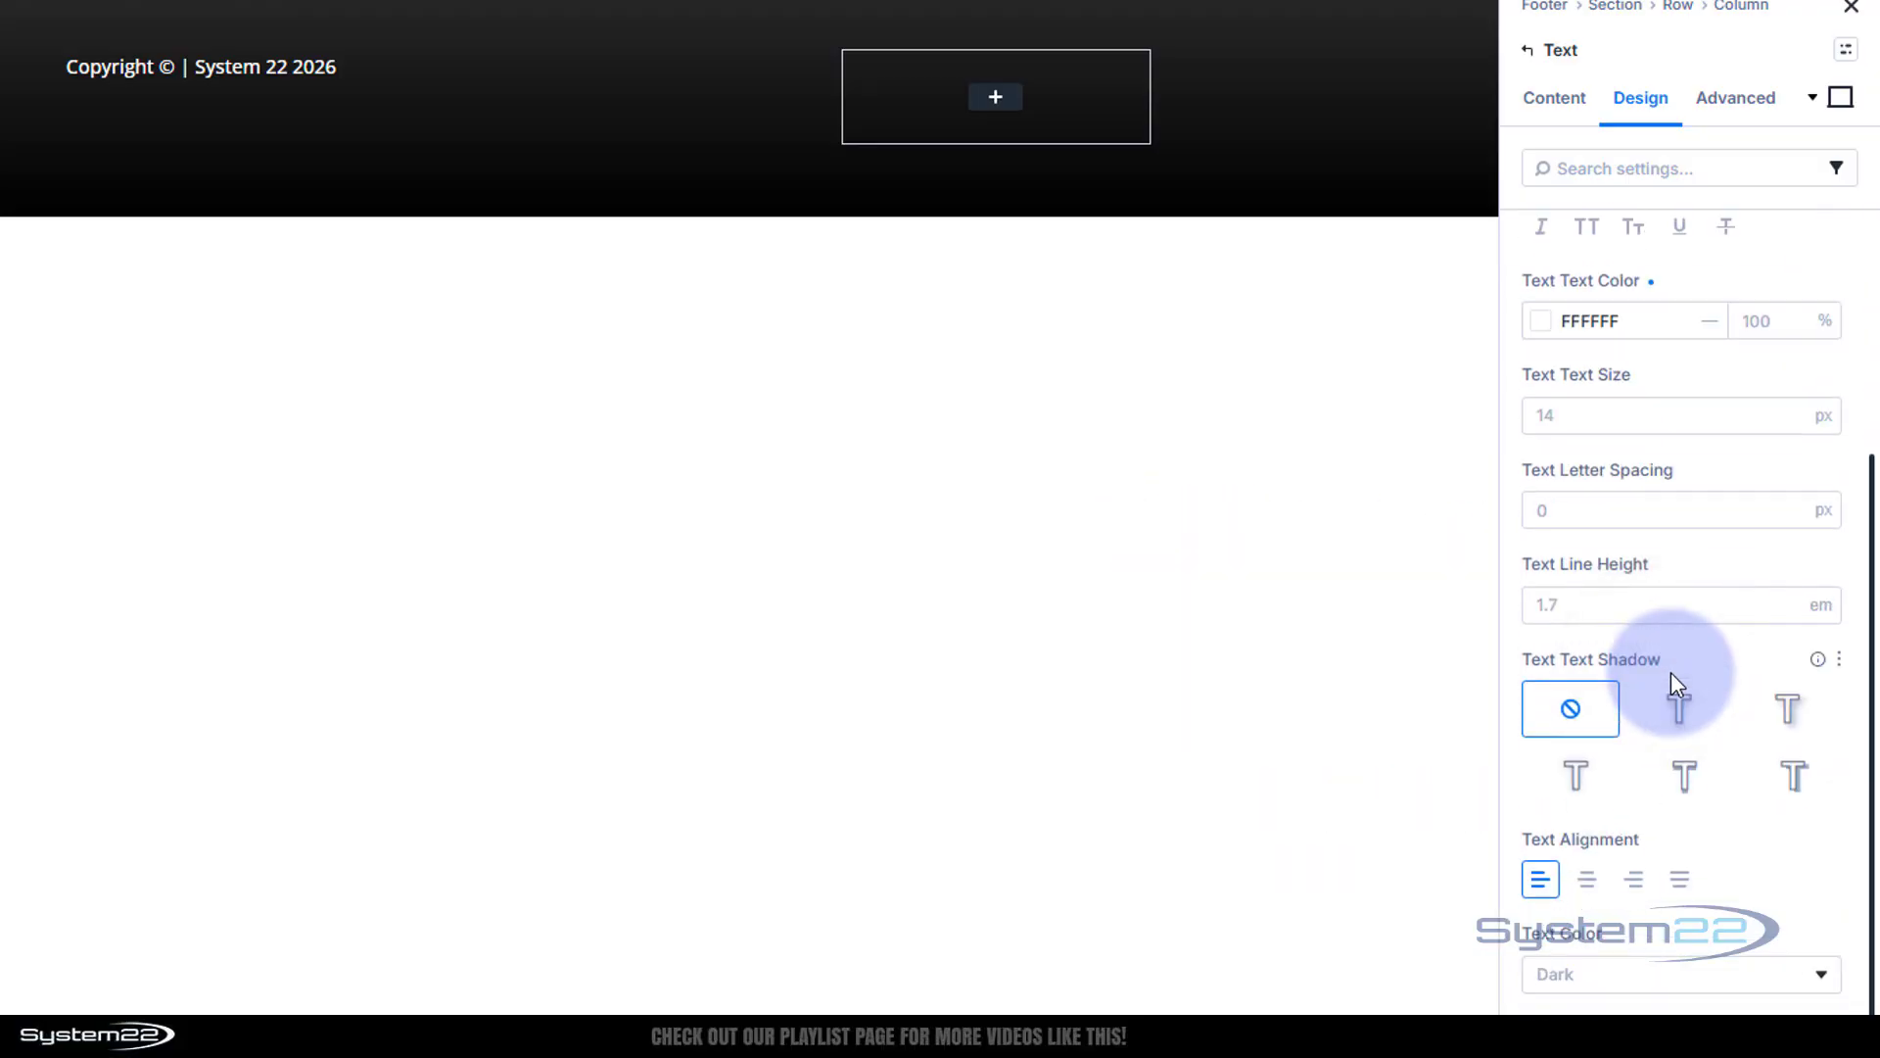
{"action": "left_click", "coordinate": [1588, 879]}
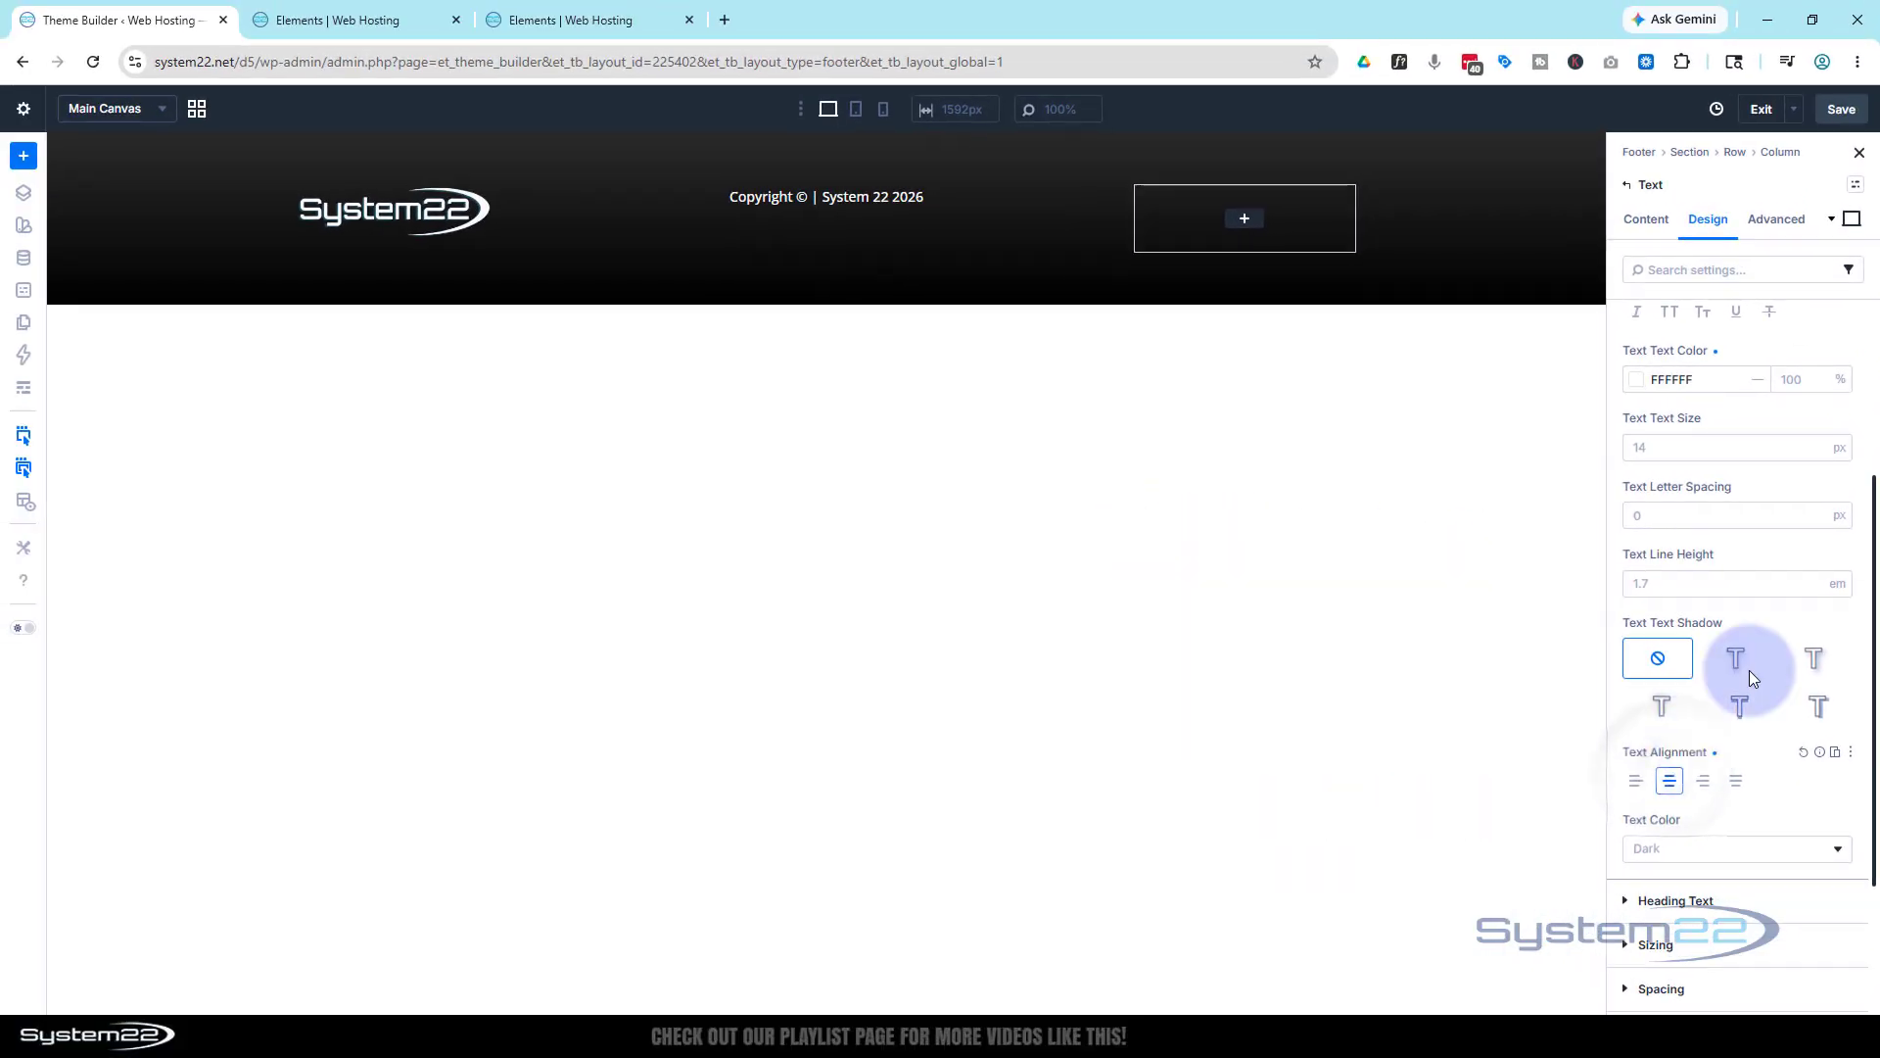
{"action": "left_click", "coordinate": [1242, 221]}
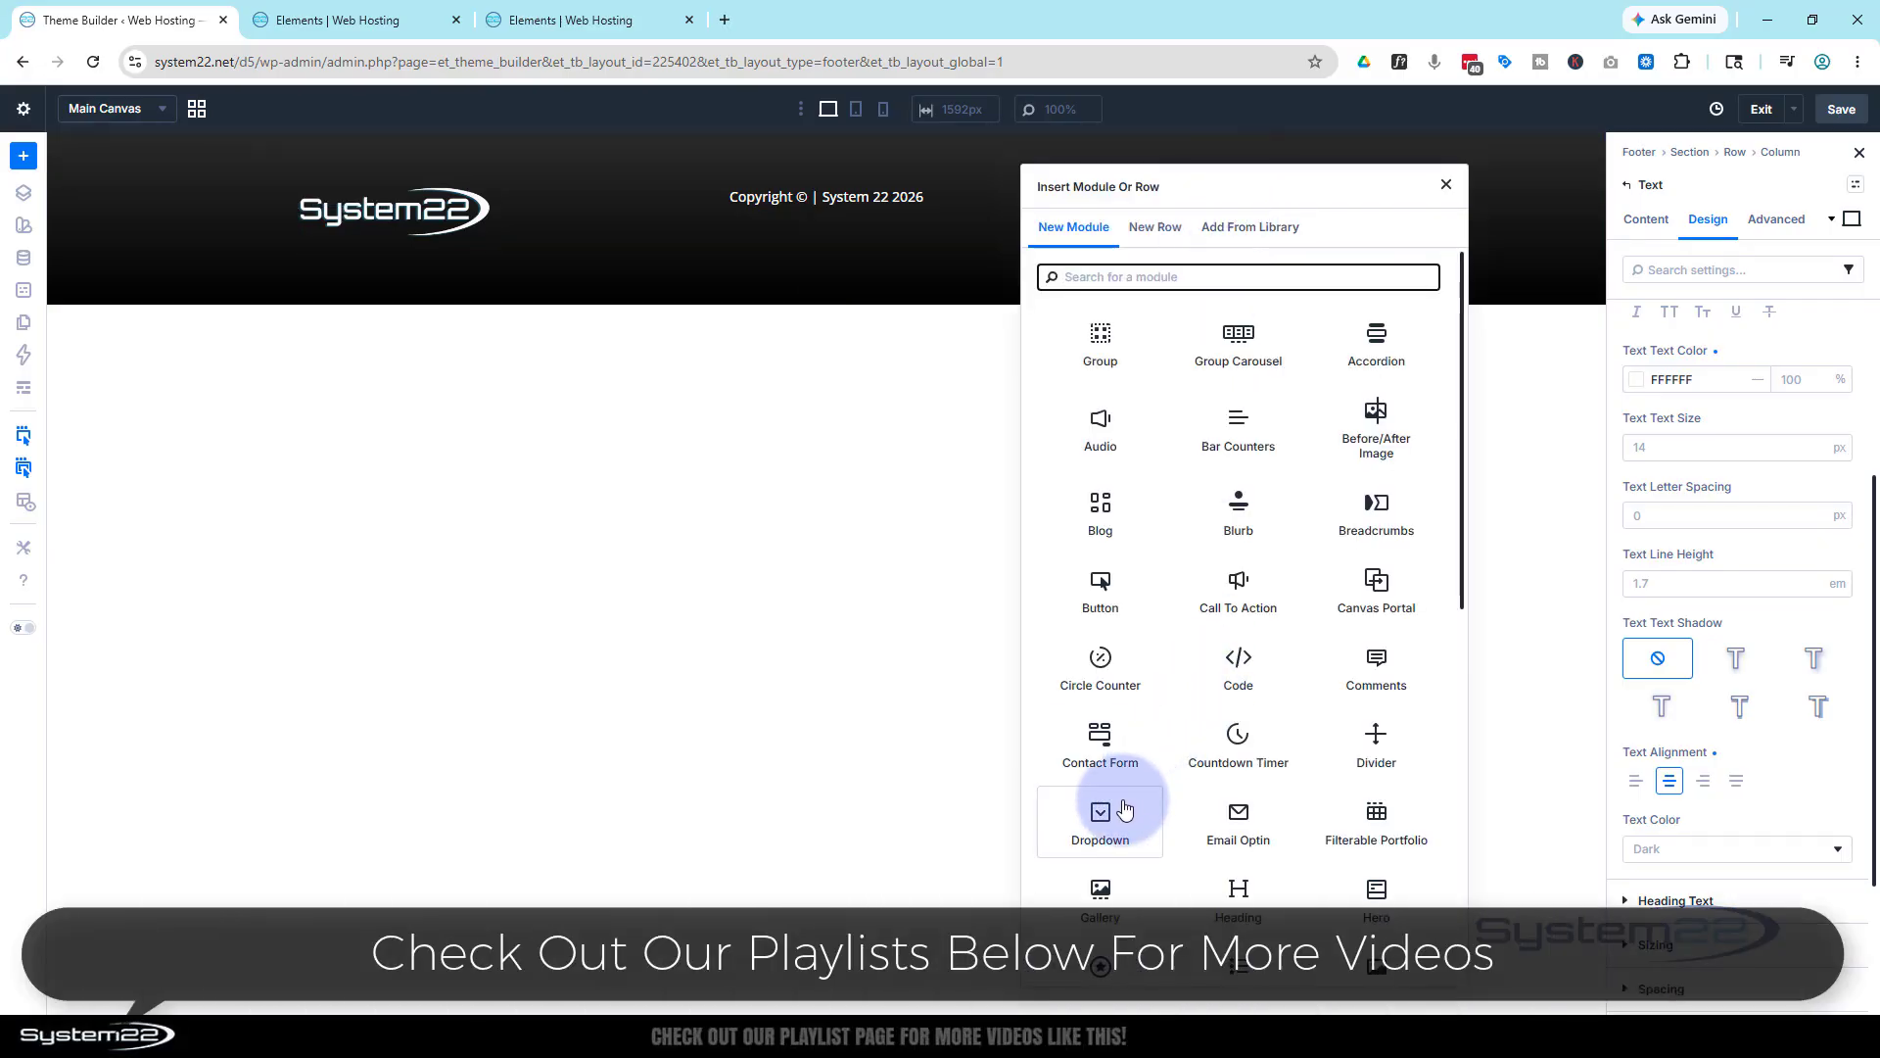
Add a CLICK HERE Button module to the third column and centre-align it
{"action": "left_click", "coordinate": [1121, 593]}
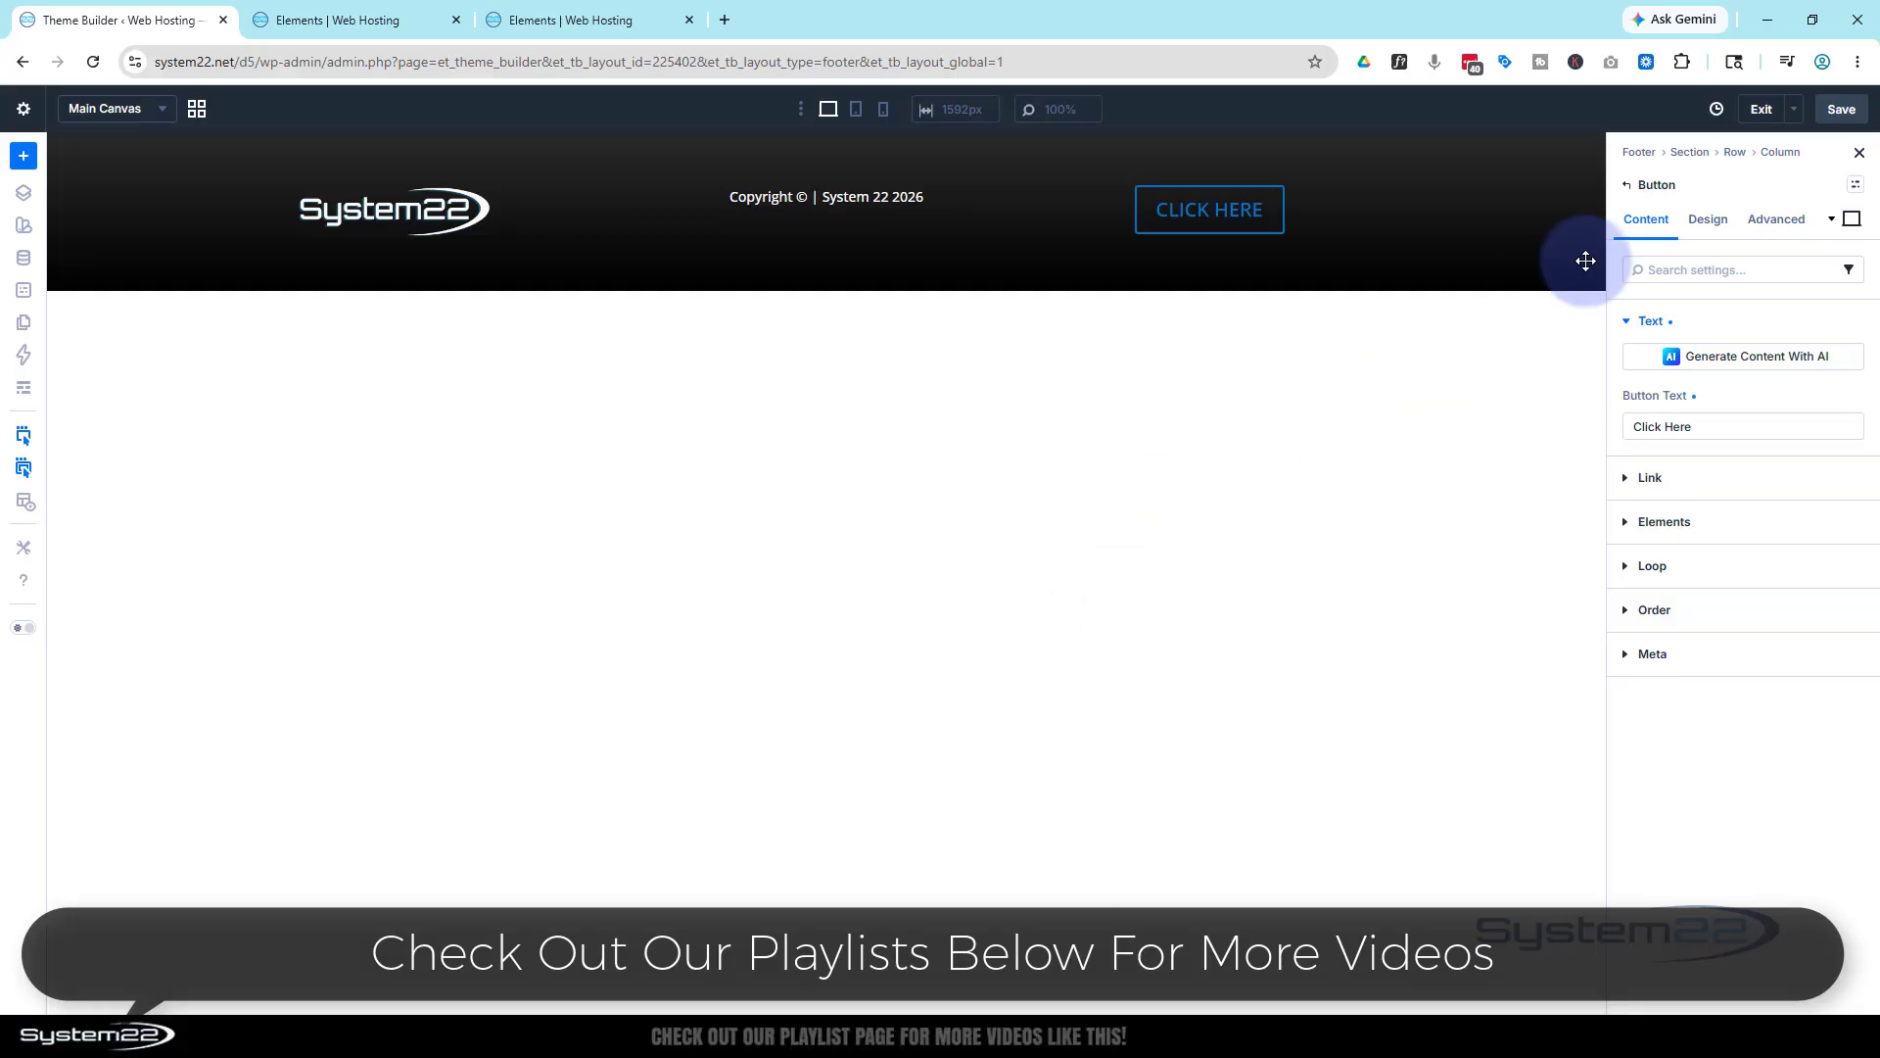
{"action": "left_click", "coordinate": [1706, 222]}
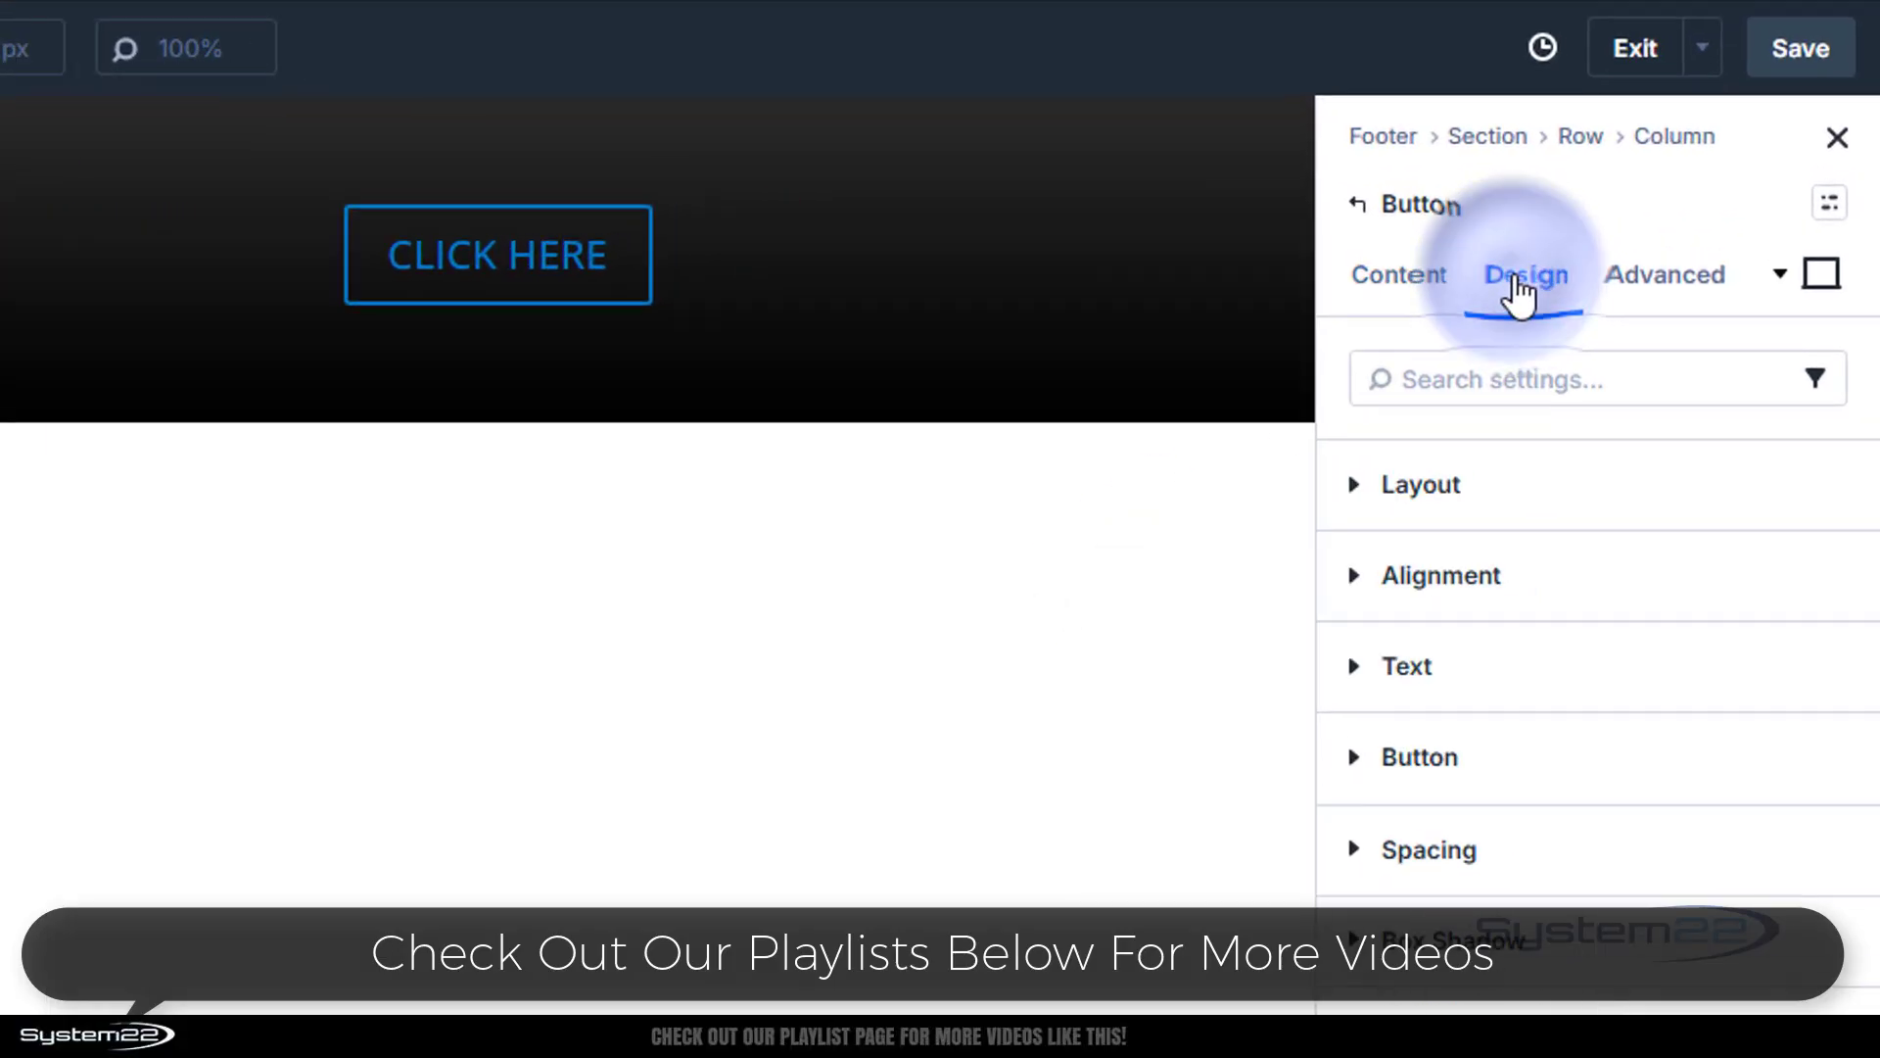
{"action": "left_click", "coordinate": [1618, 575]}
{"action": "left_click", "coordinate": [1457, 707]}
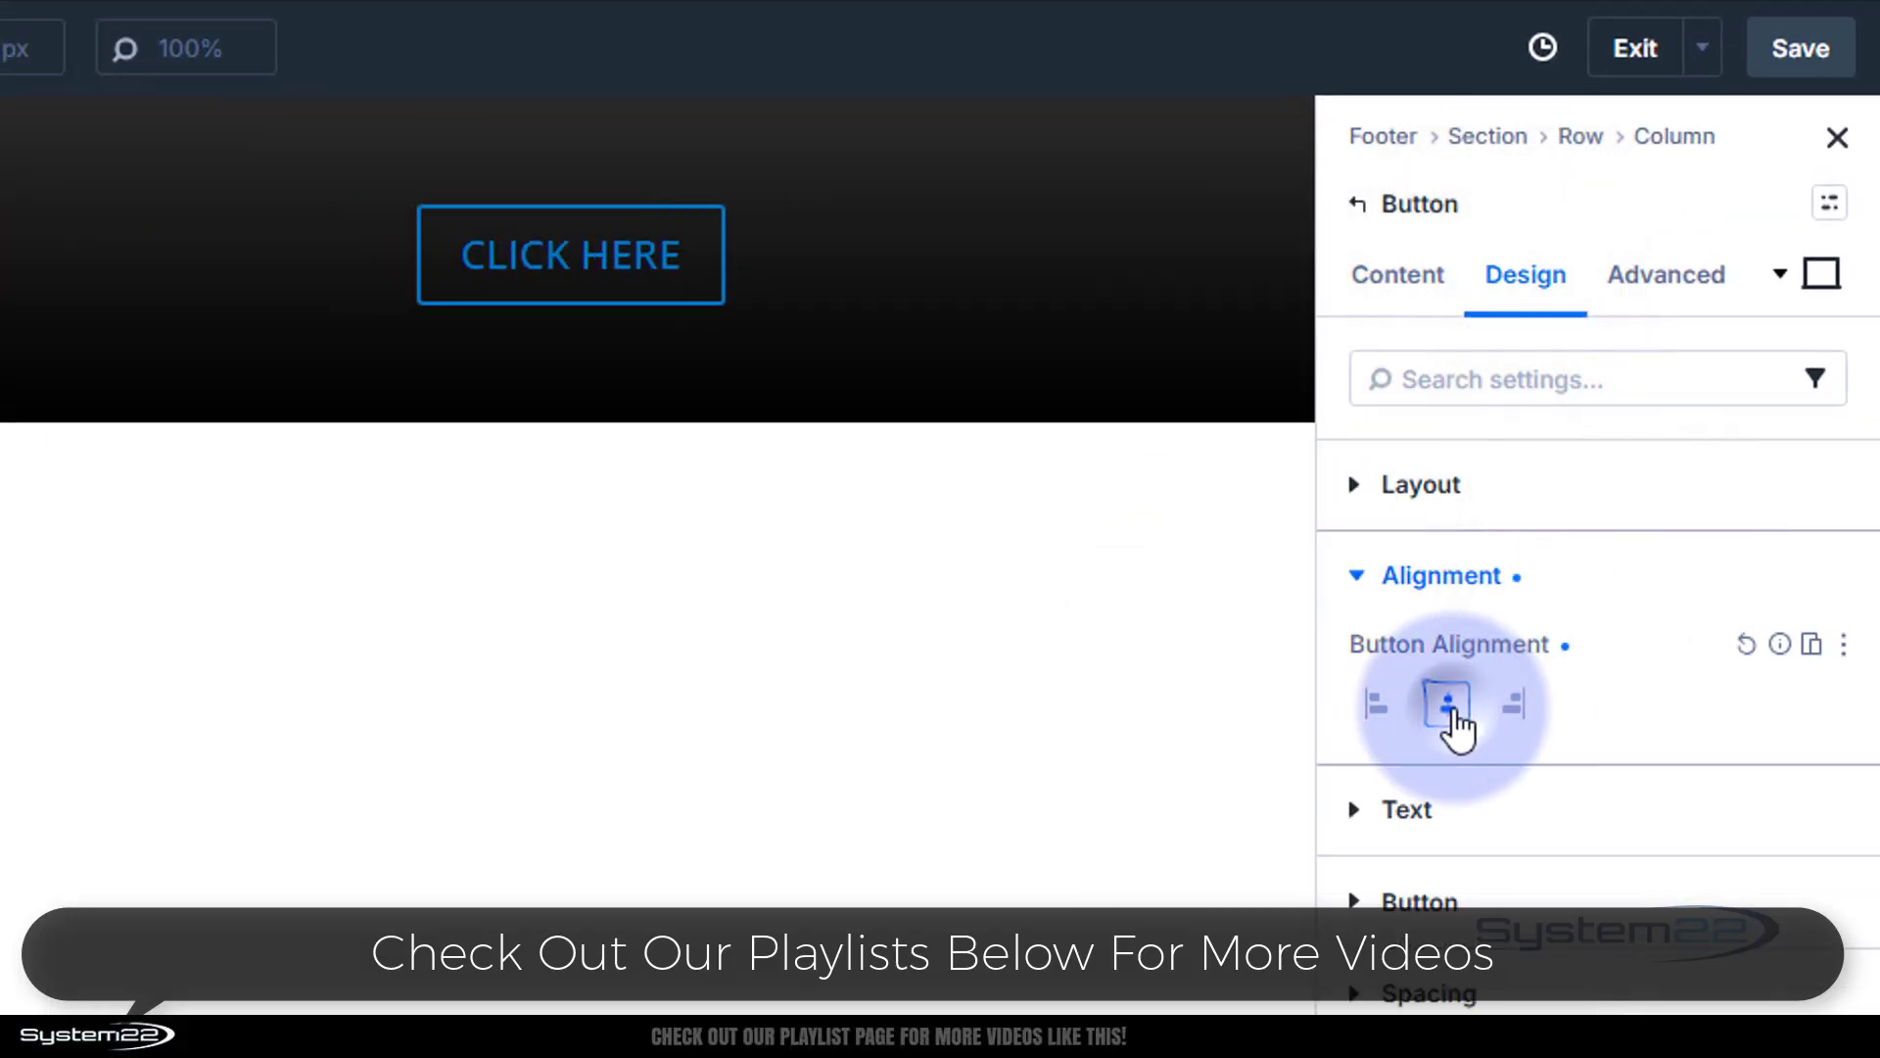
Set the button's text size to 16px
{"action": "left_click", "coordinate": [1456, 901]}
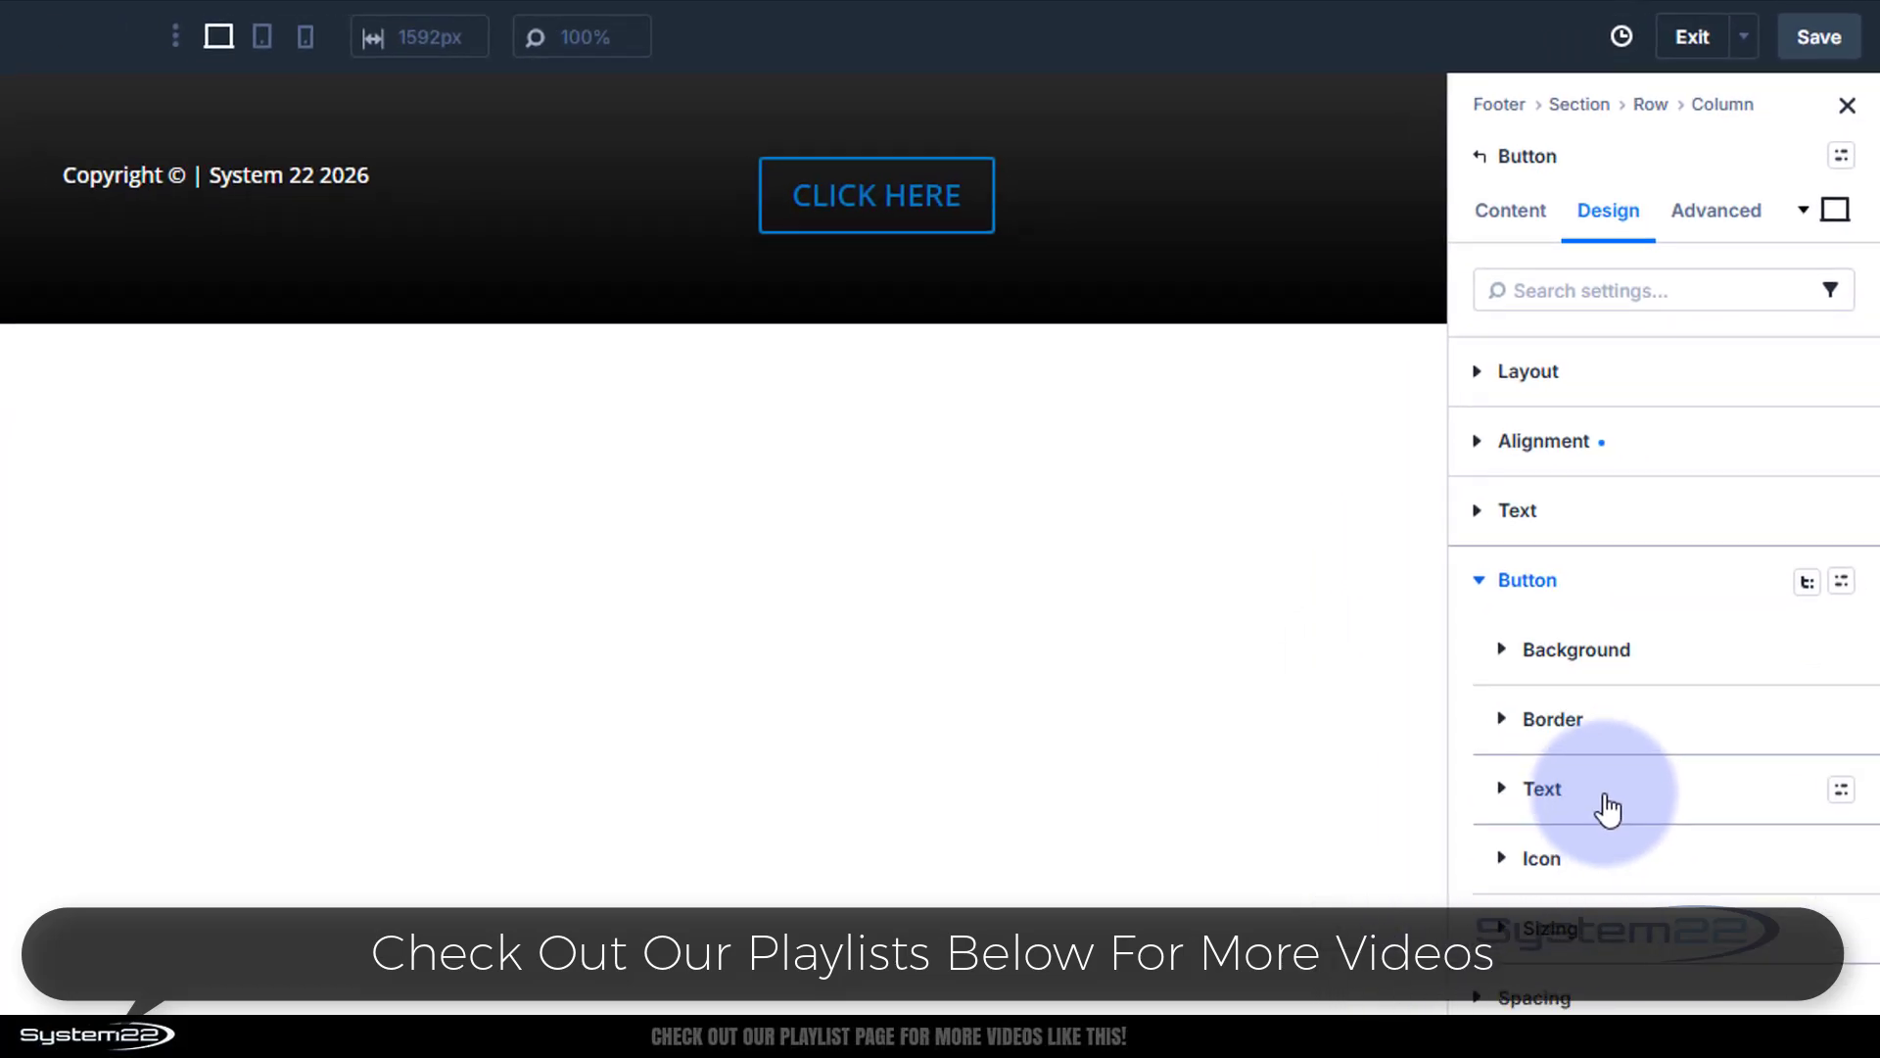
{"action": "left_click", "coordinate": [1607, 809]}
{"action": "scroll", "coordinate": [1659, 762], "scroll_direction": "down", "scroll_amount": 2}
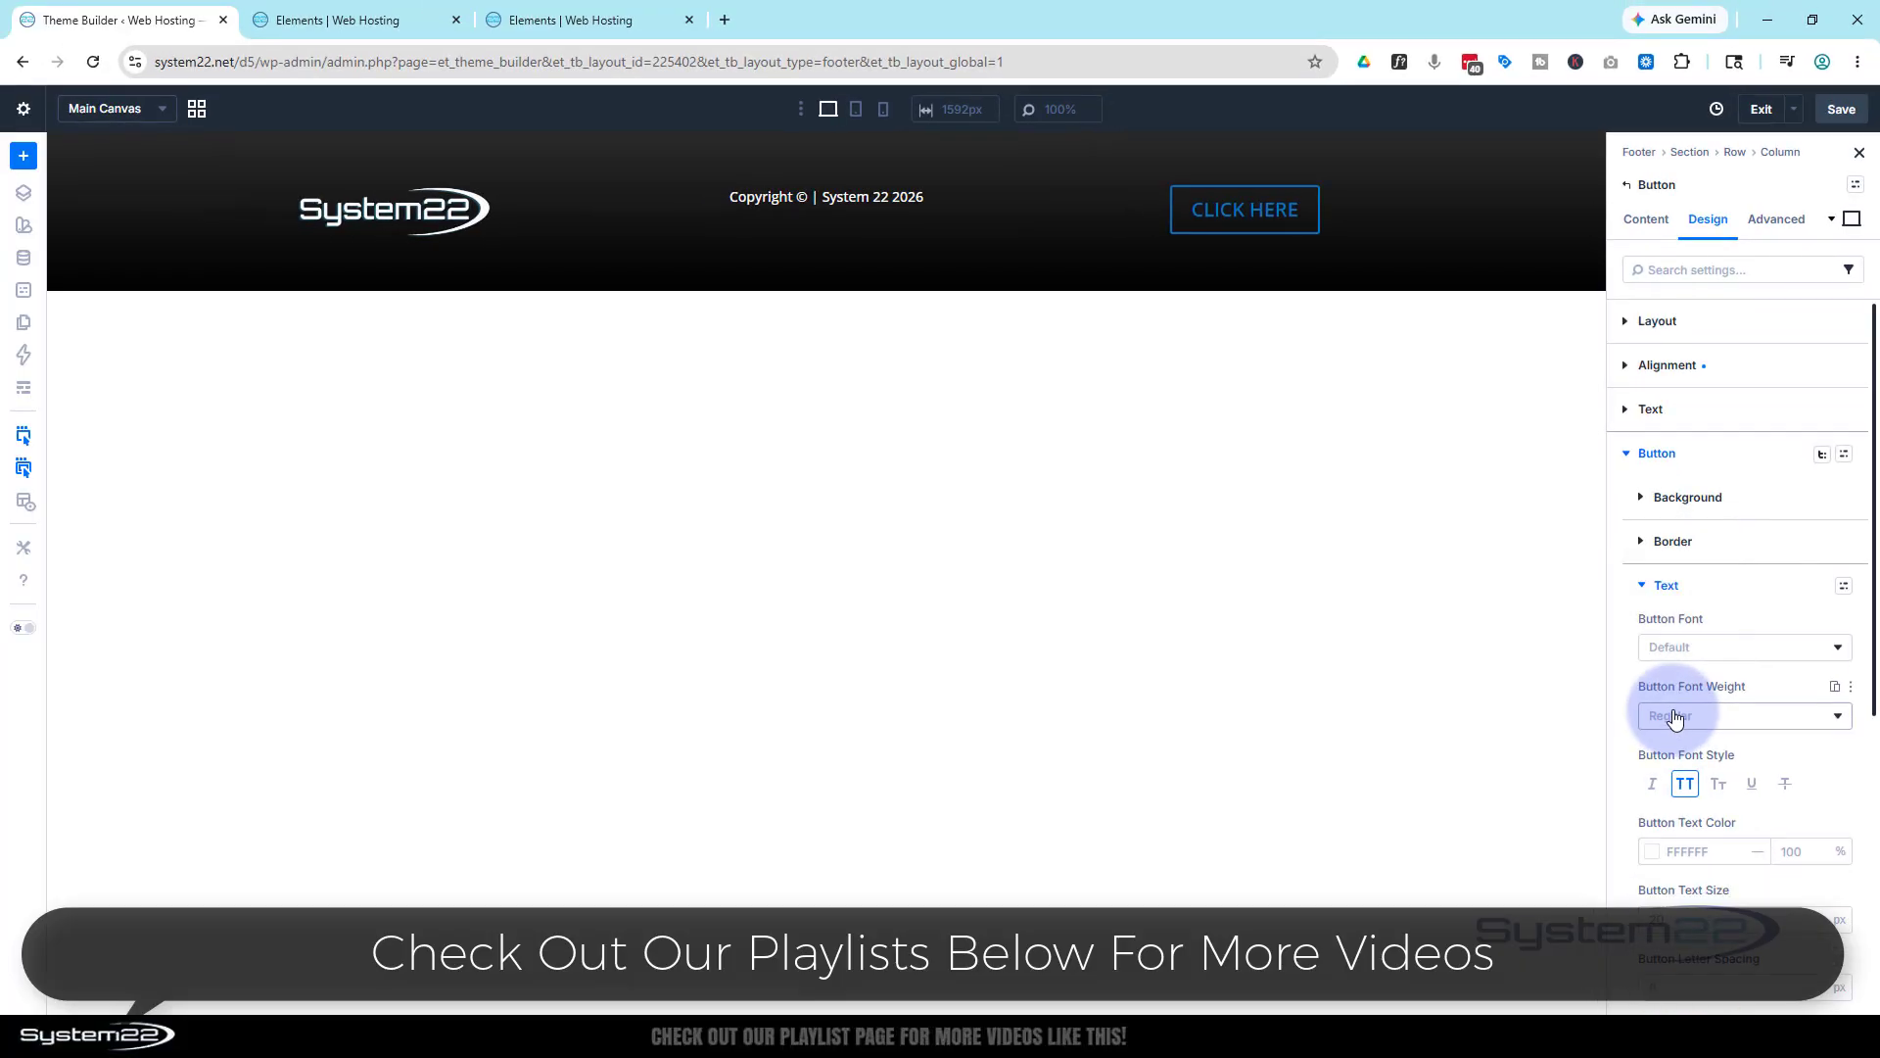
{"action": "left_click", "coordinate": [1657, 724]}
{"action": "type", "text": "16"}
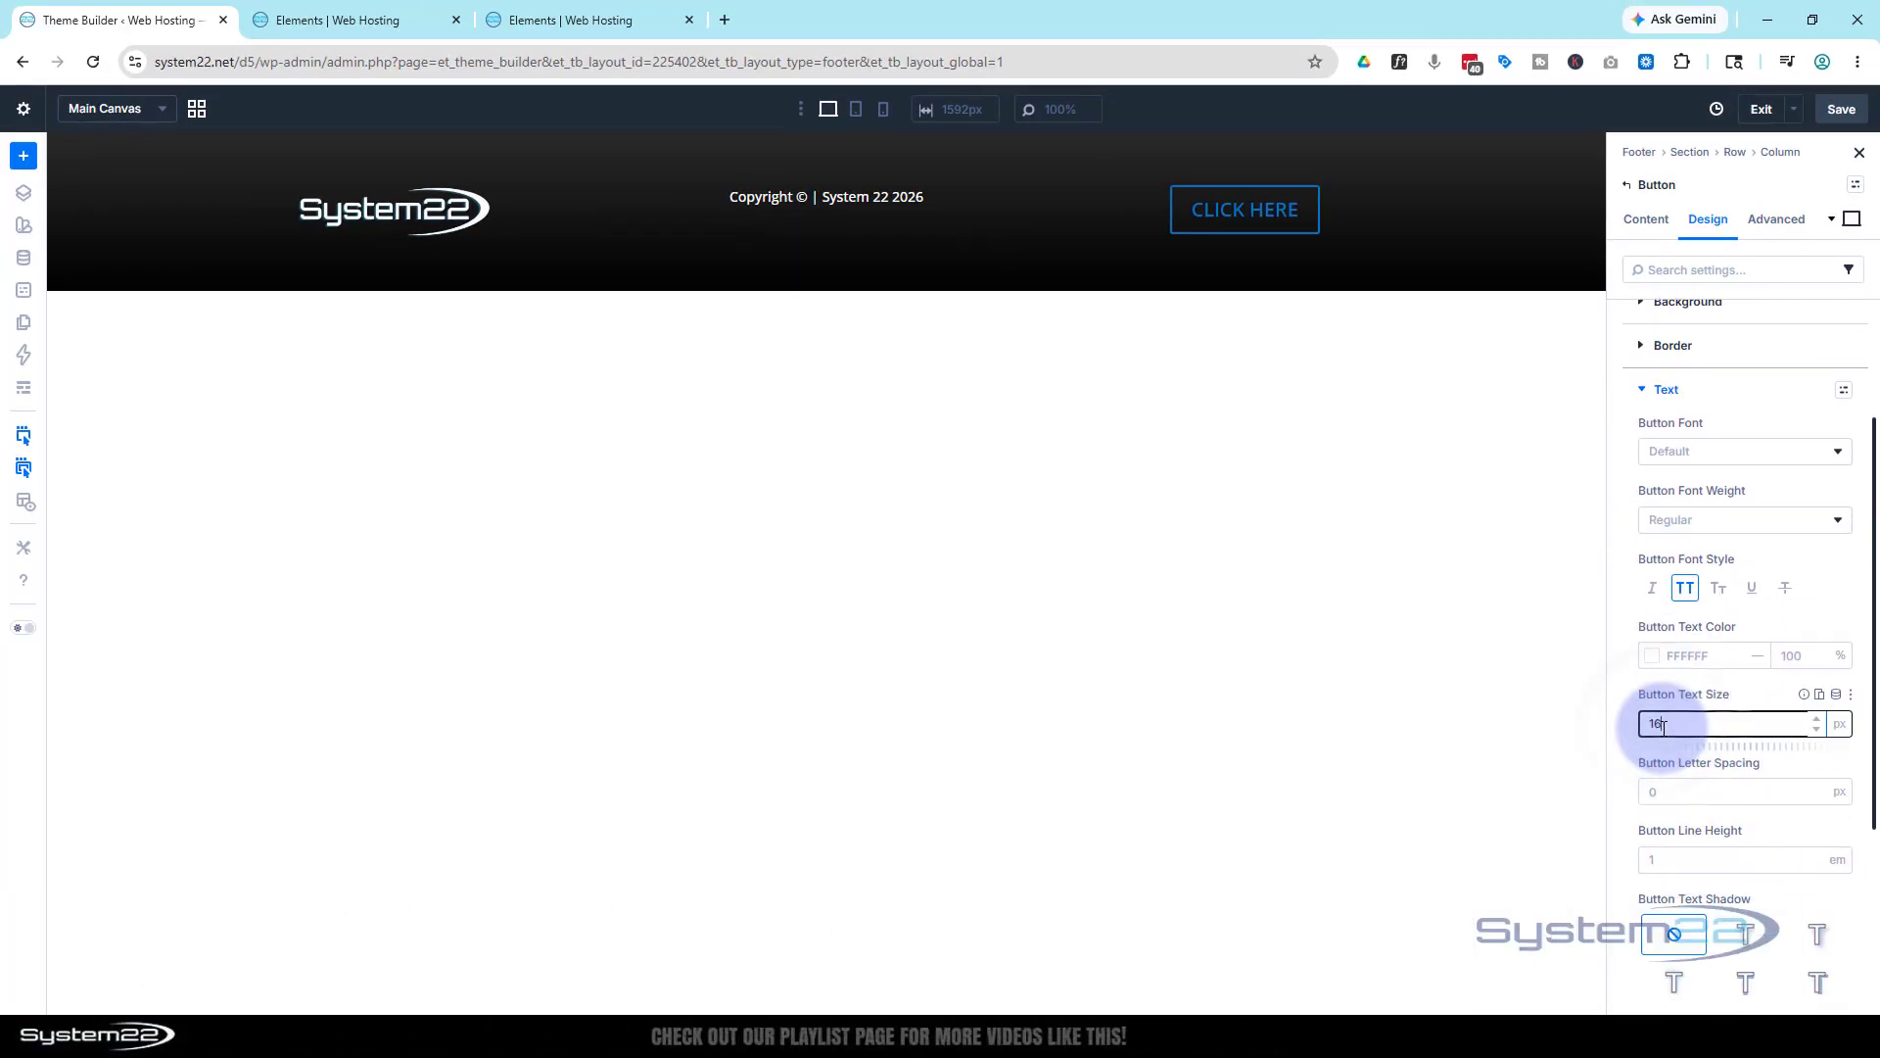
{"action": "left_click", "coordinate": [1752, 691]}
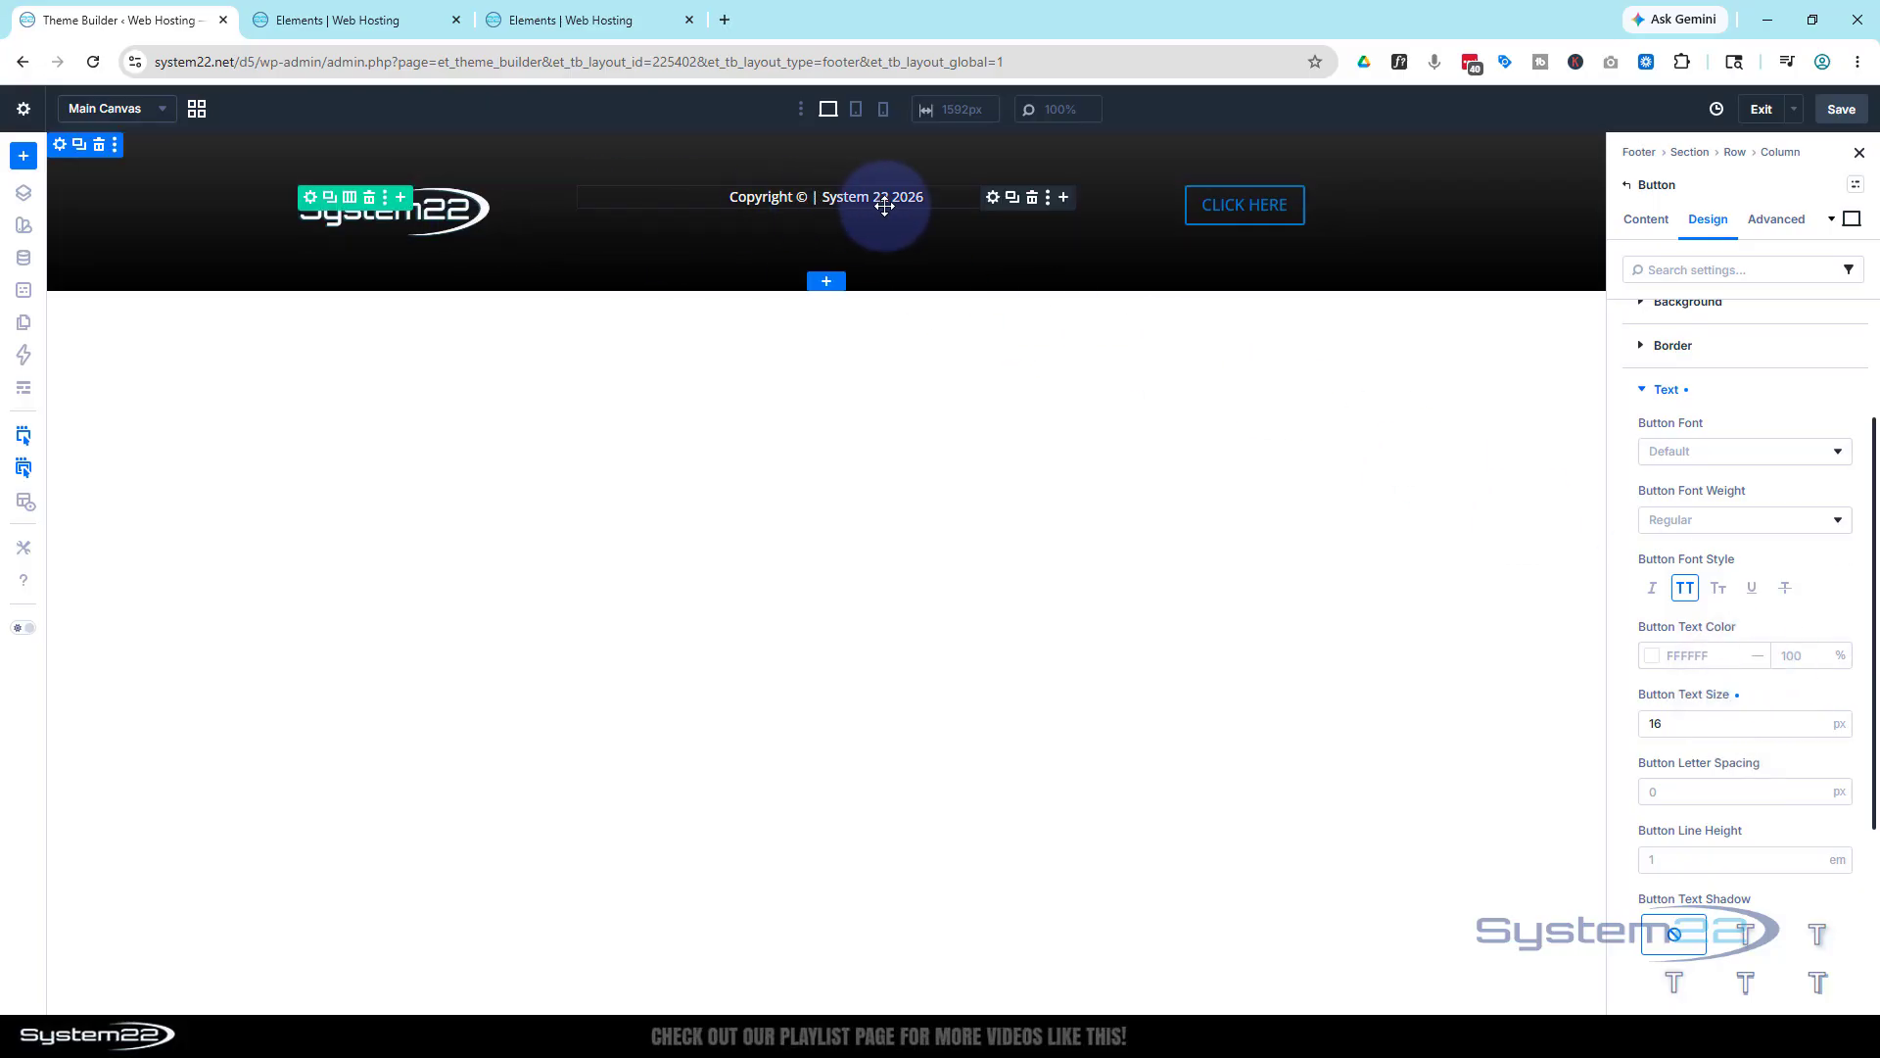
Set the footer row's Align Items to Center so its contents sit vertically centred
{"action": "left_click", "coordinate": [312, 199]}
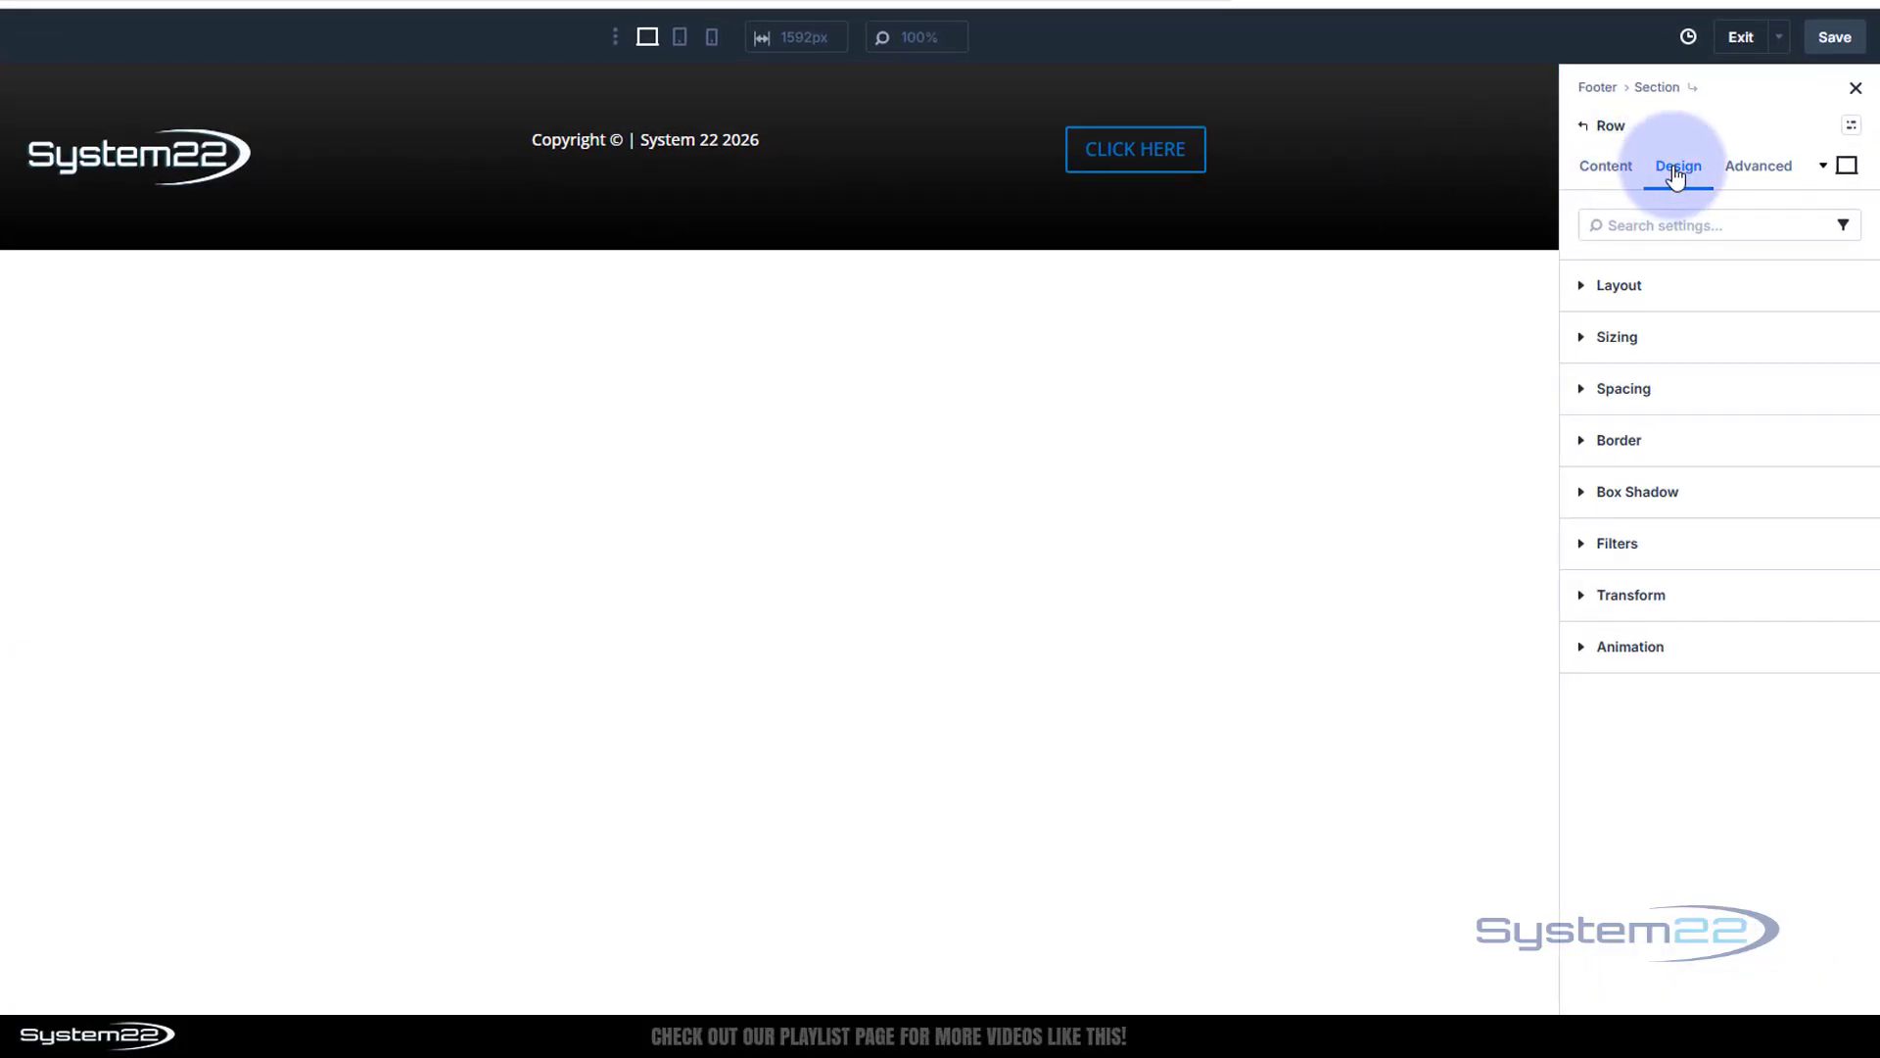
{"action": "left_click", "coordinate": [1686, 289]}
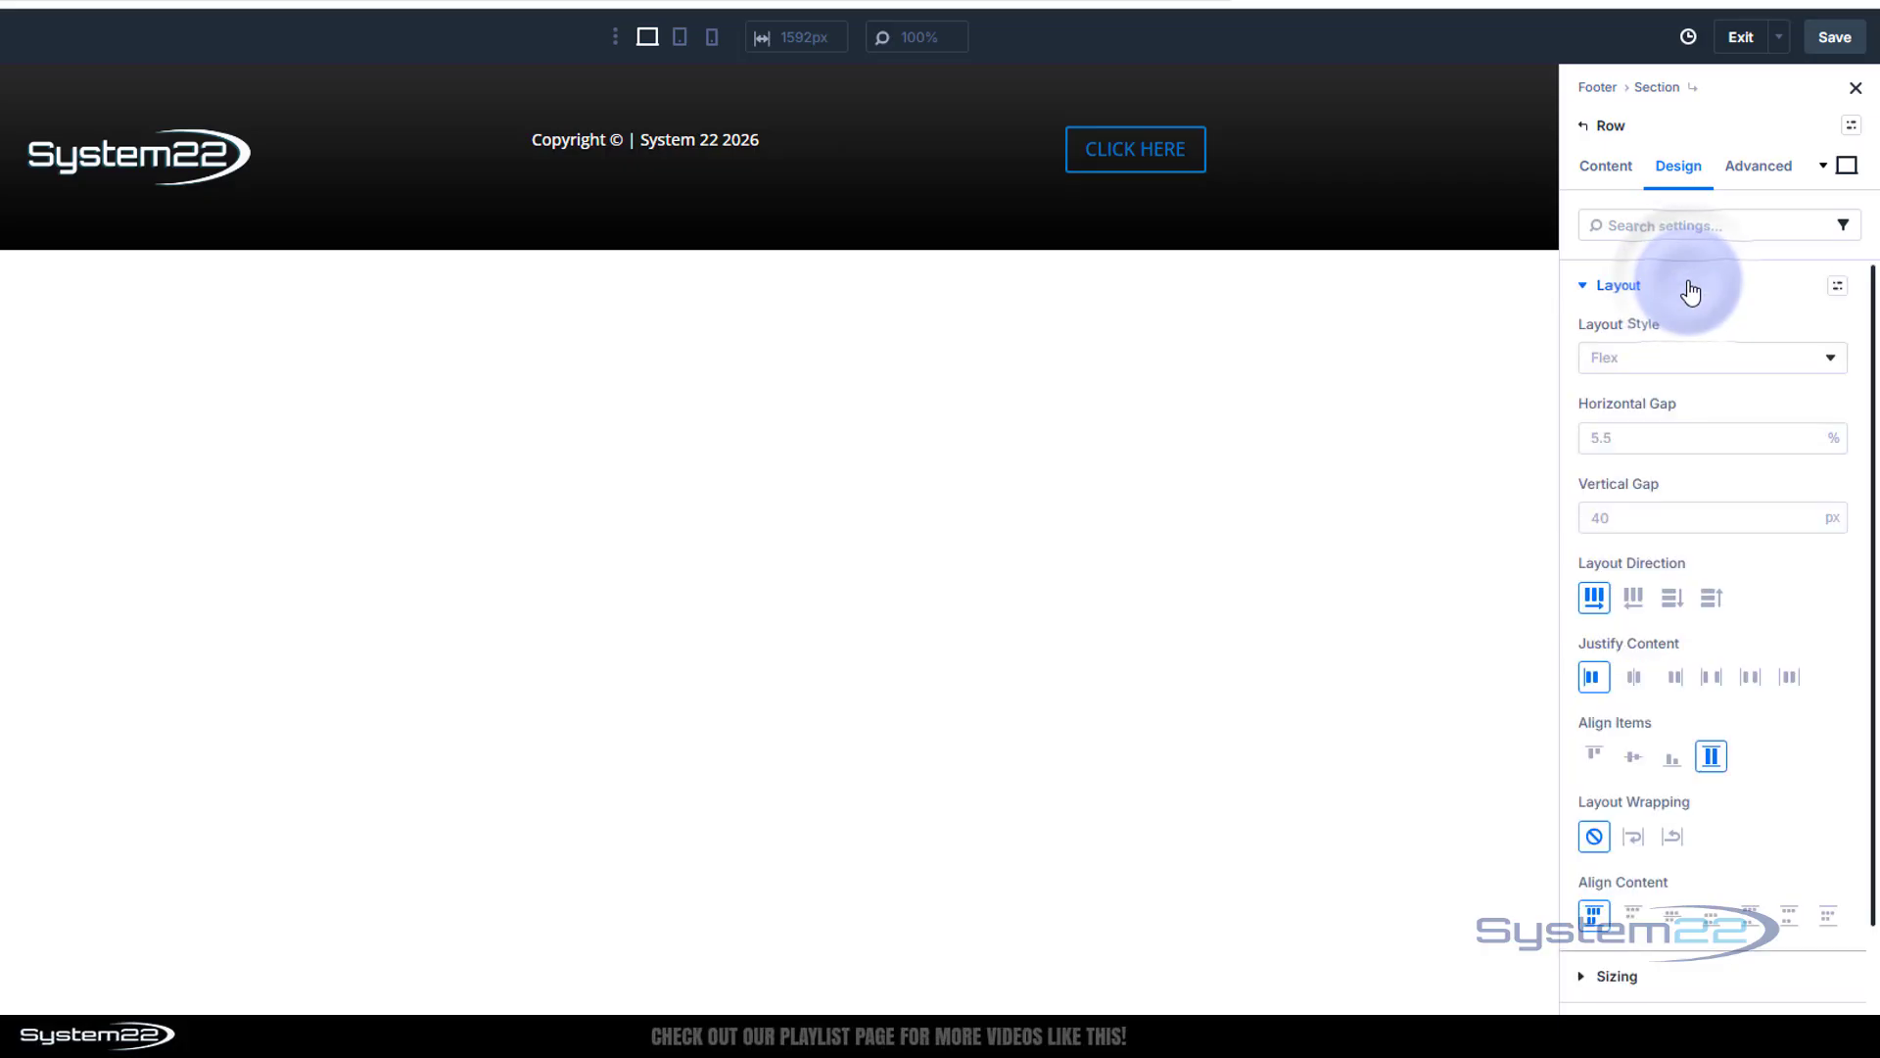
{"action": "left_click", "coordinate": [1631, 759]}
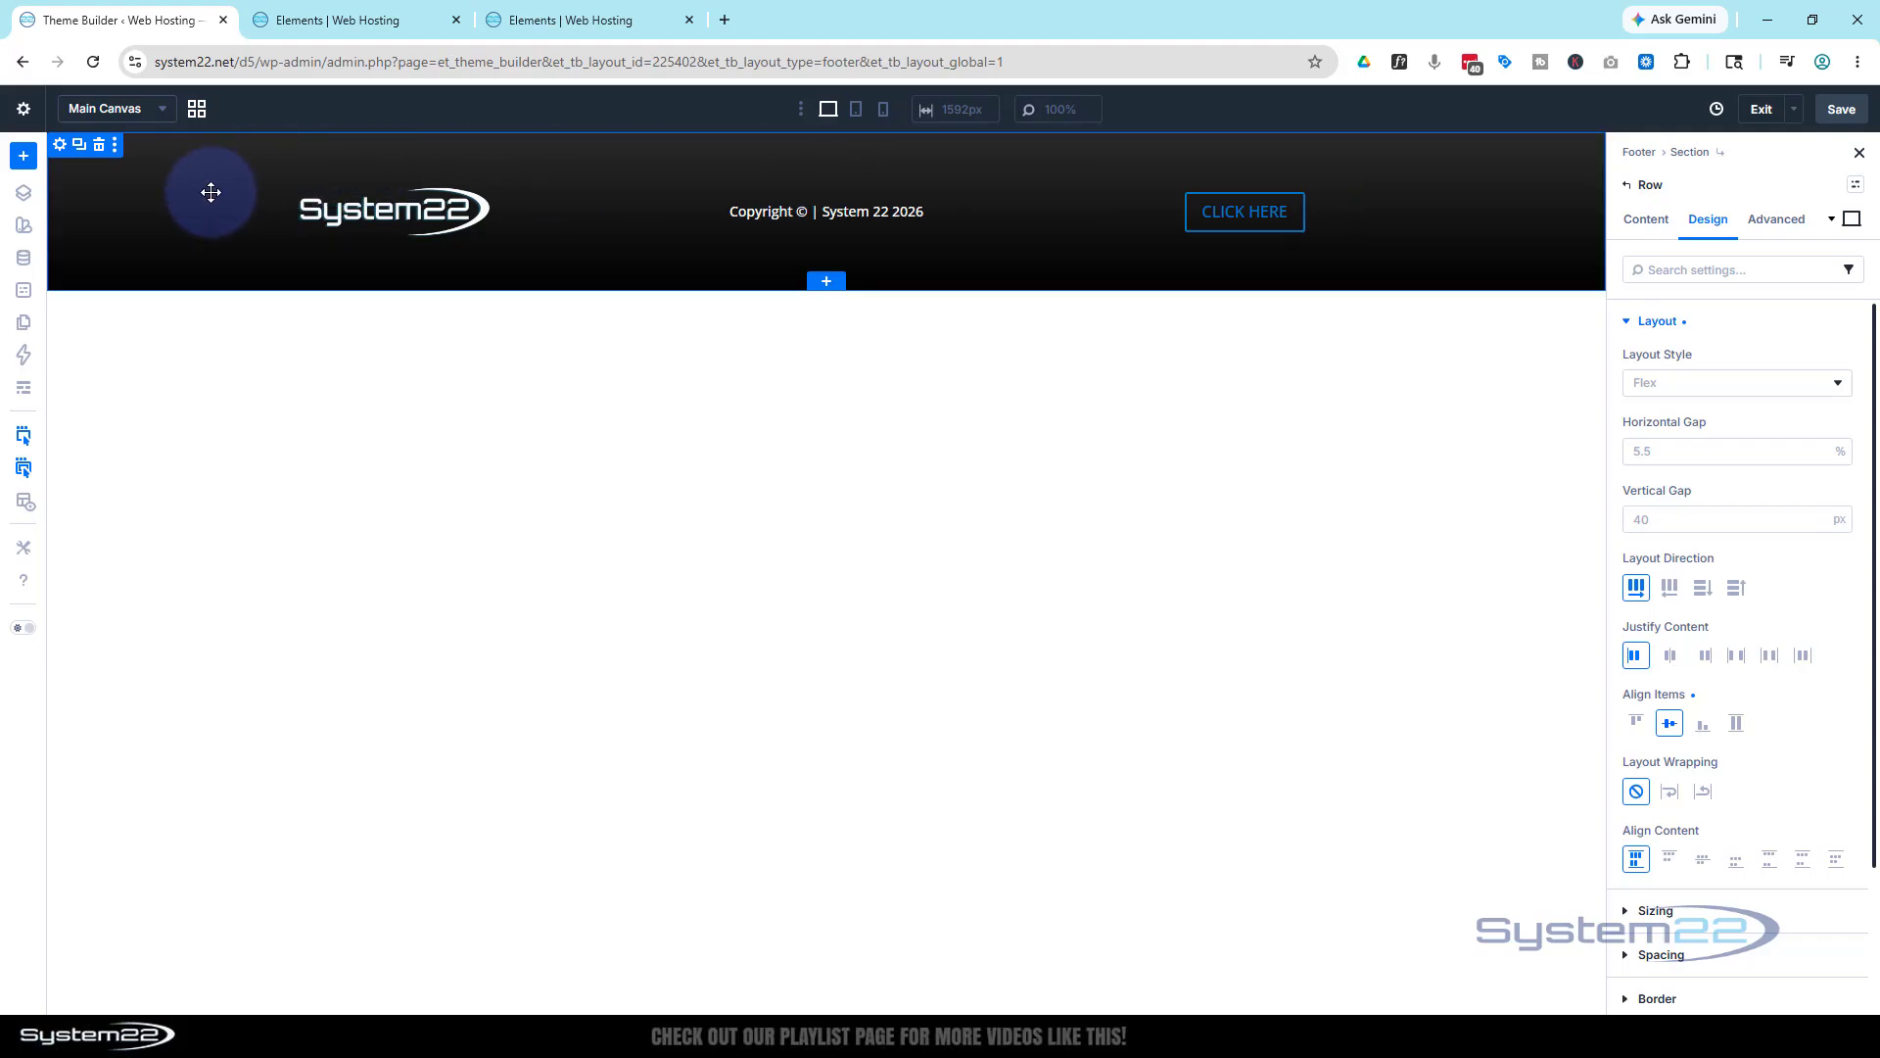
Link the footer section's top and bottom padding and set it to 20px
{"action": "left_click", "coordinate": [59, 154]}
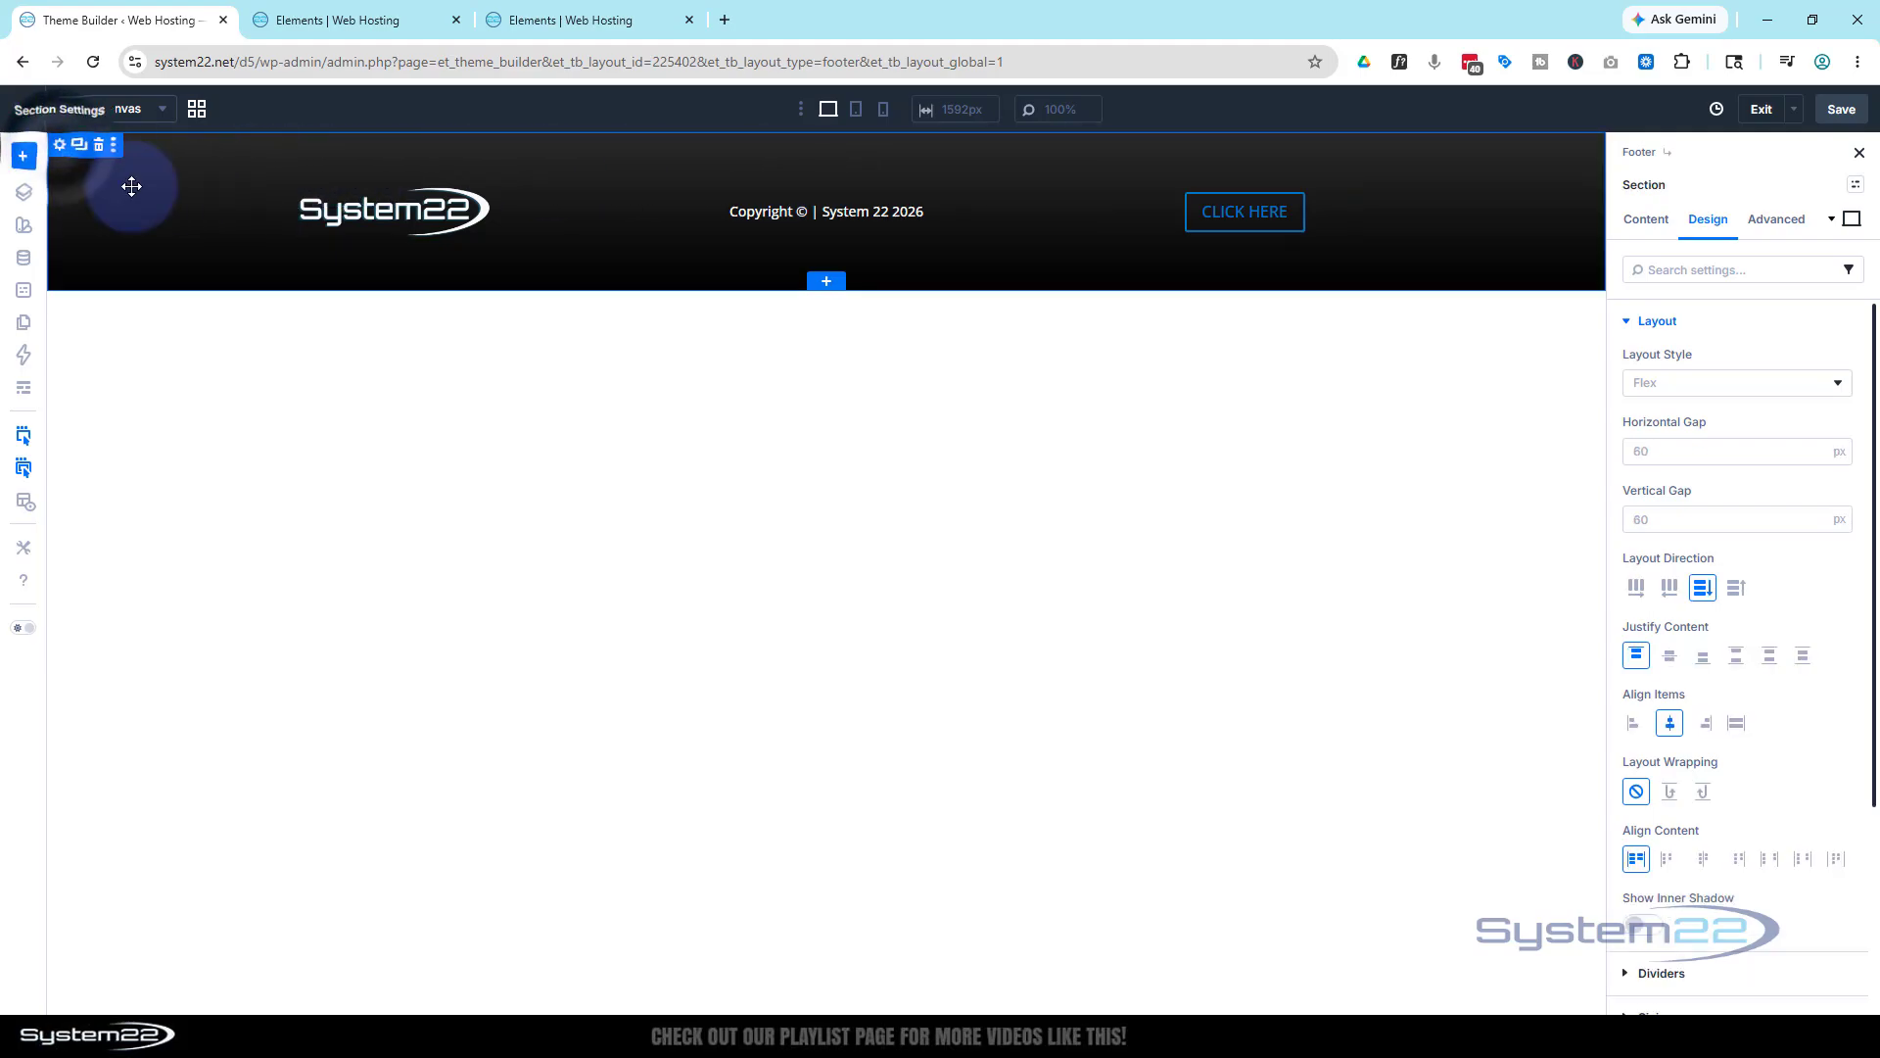
{"action": "scroll", "coordinate": [1750, 497], "scroll_direction": "down", "scroll_amount": 3}
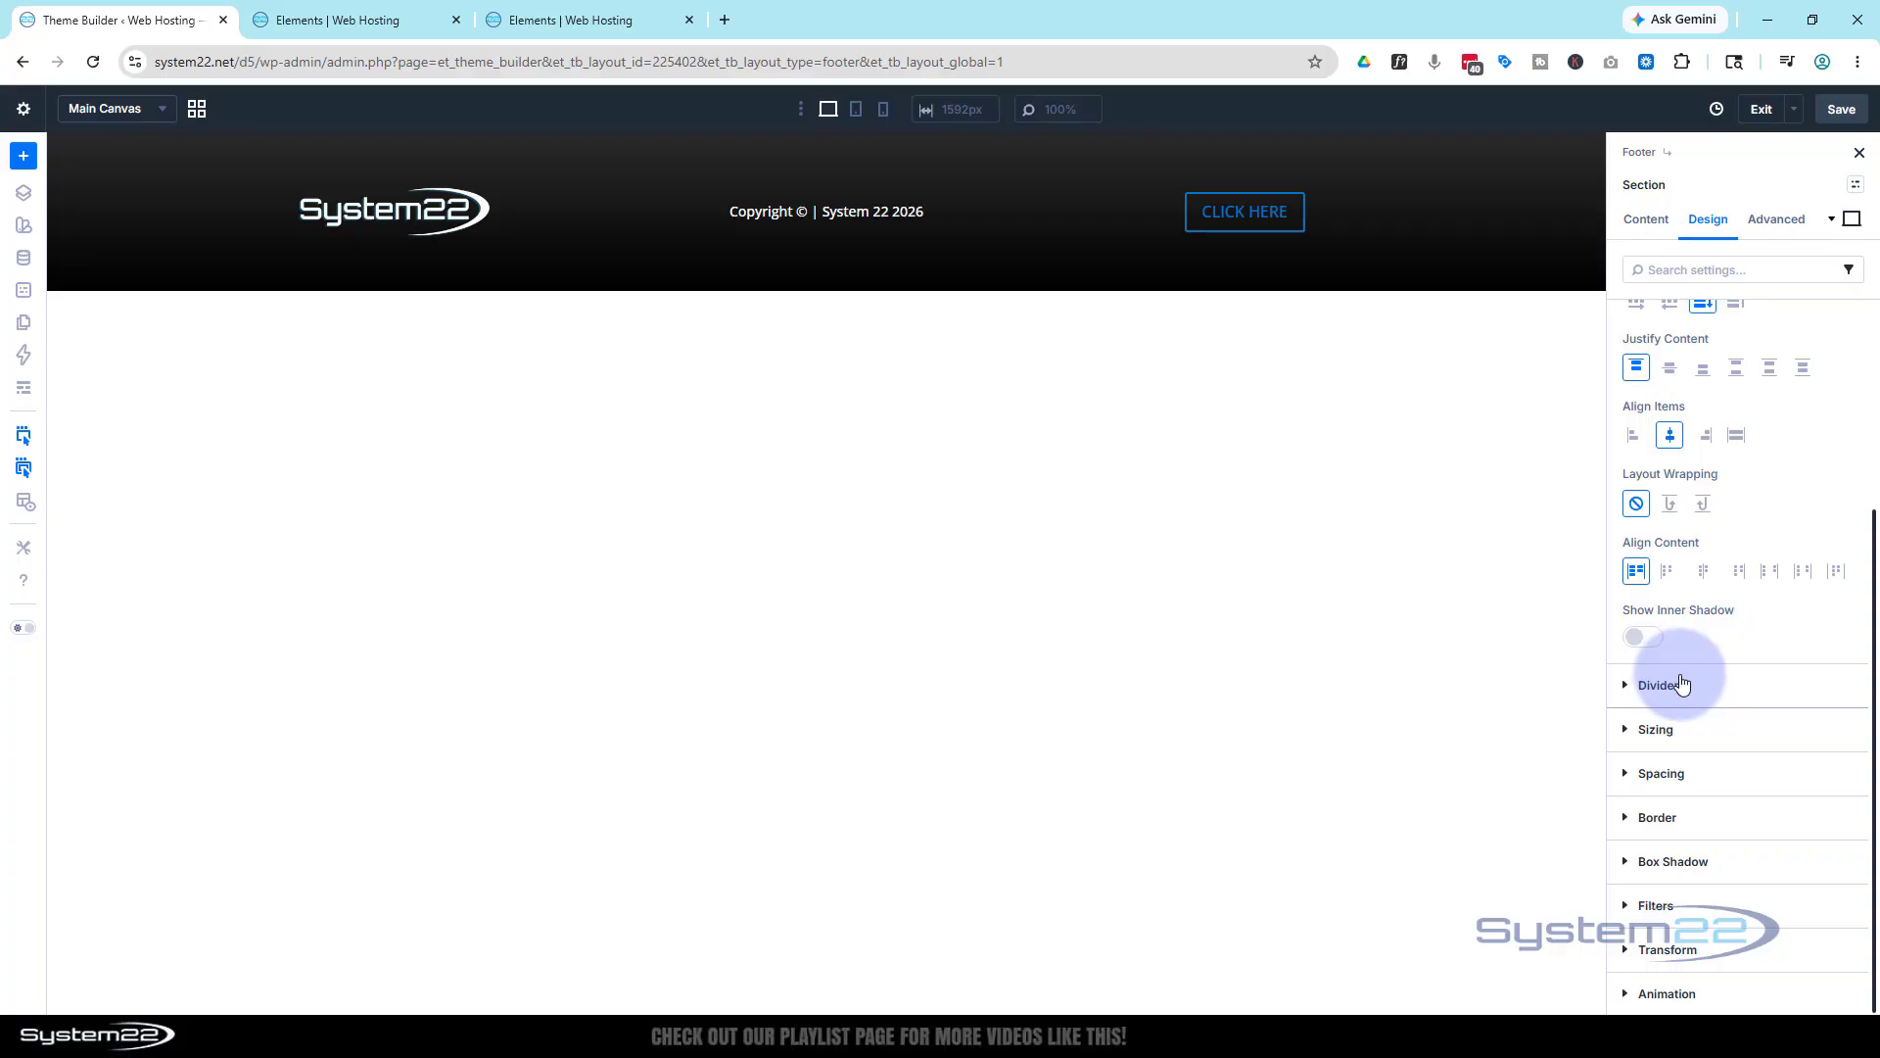
{"action": "left_click", "coordinate": [1717, 773]}
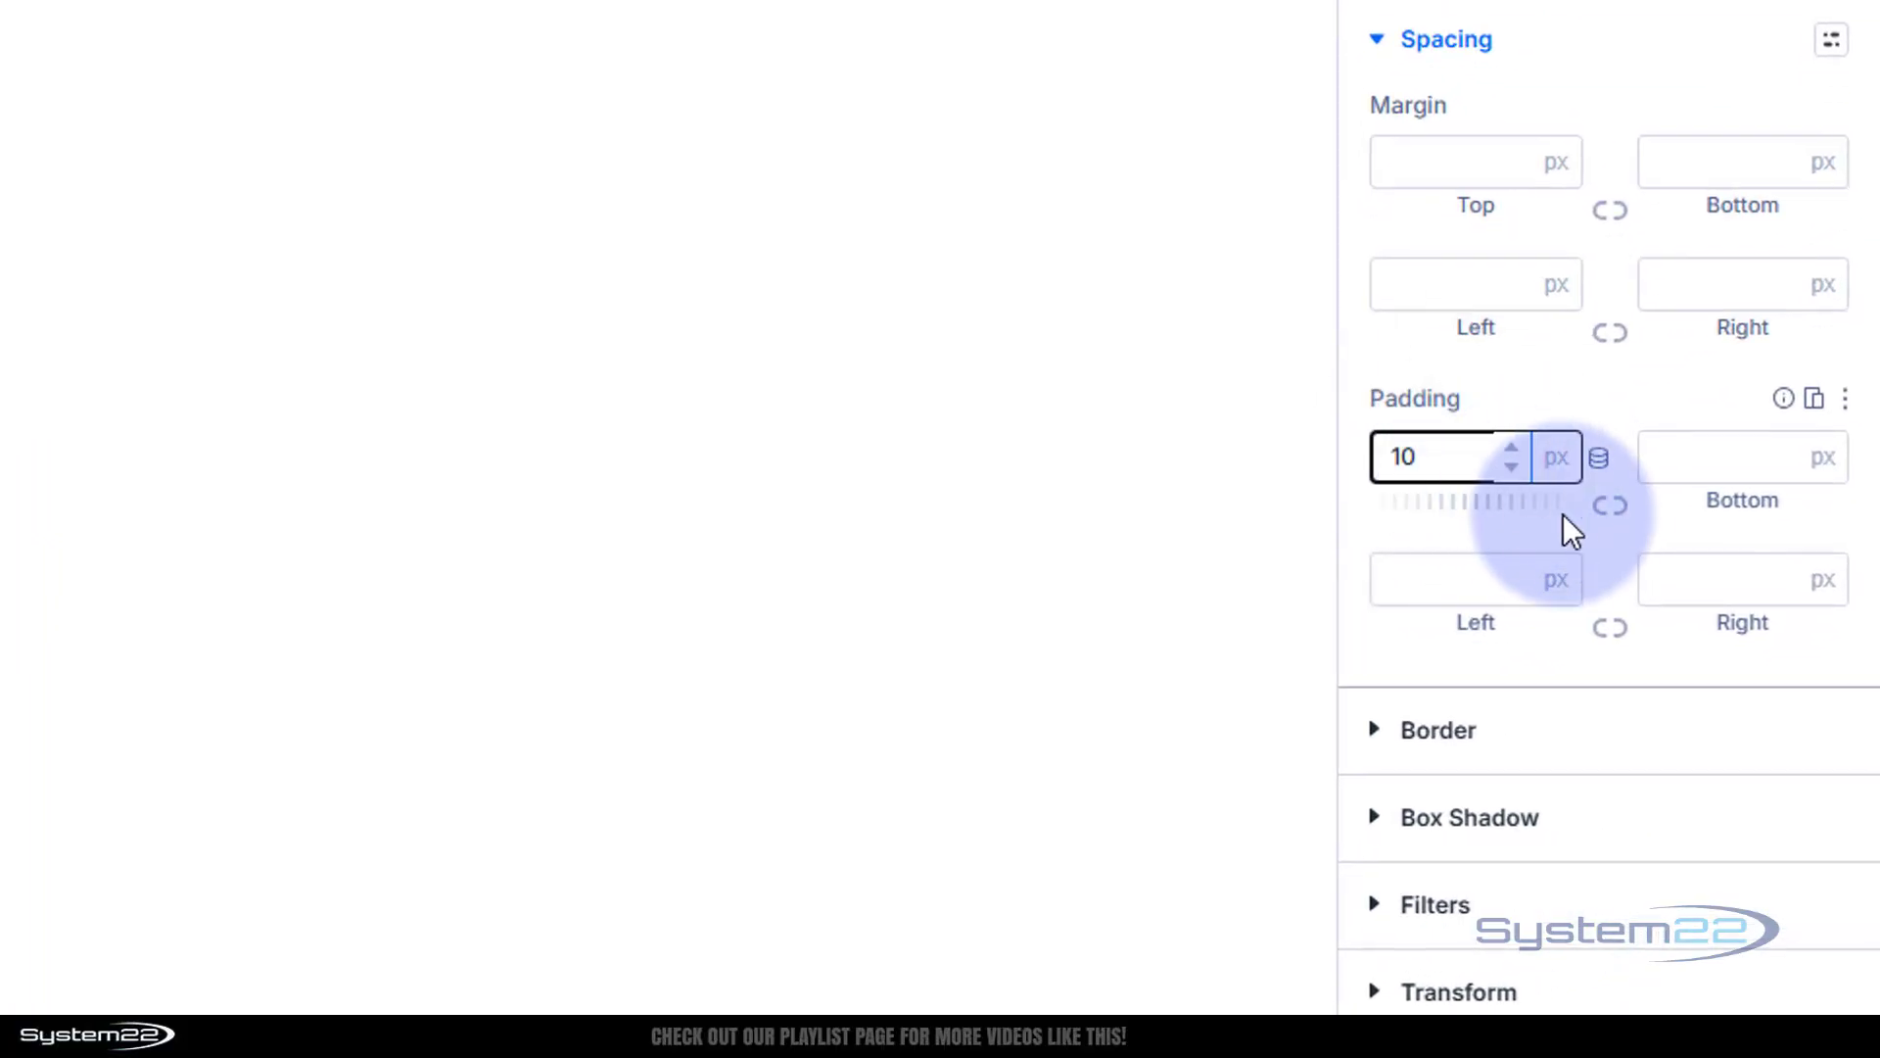
{"action": "left_click", "coordinate": [1612, 509]}
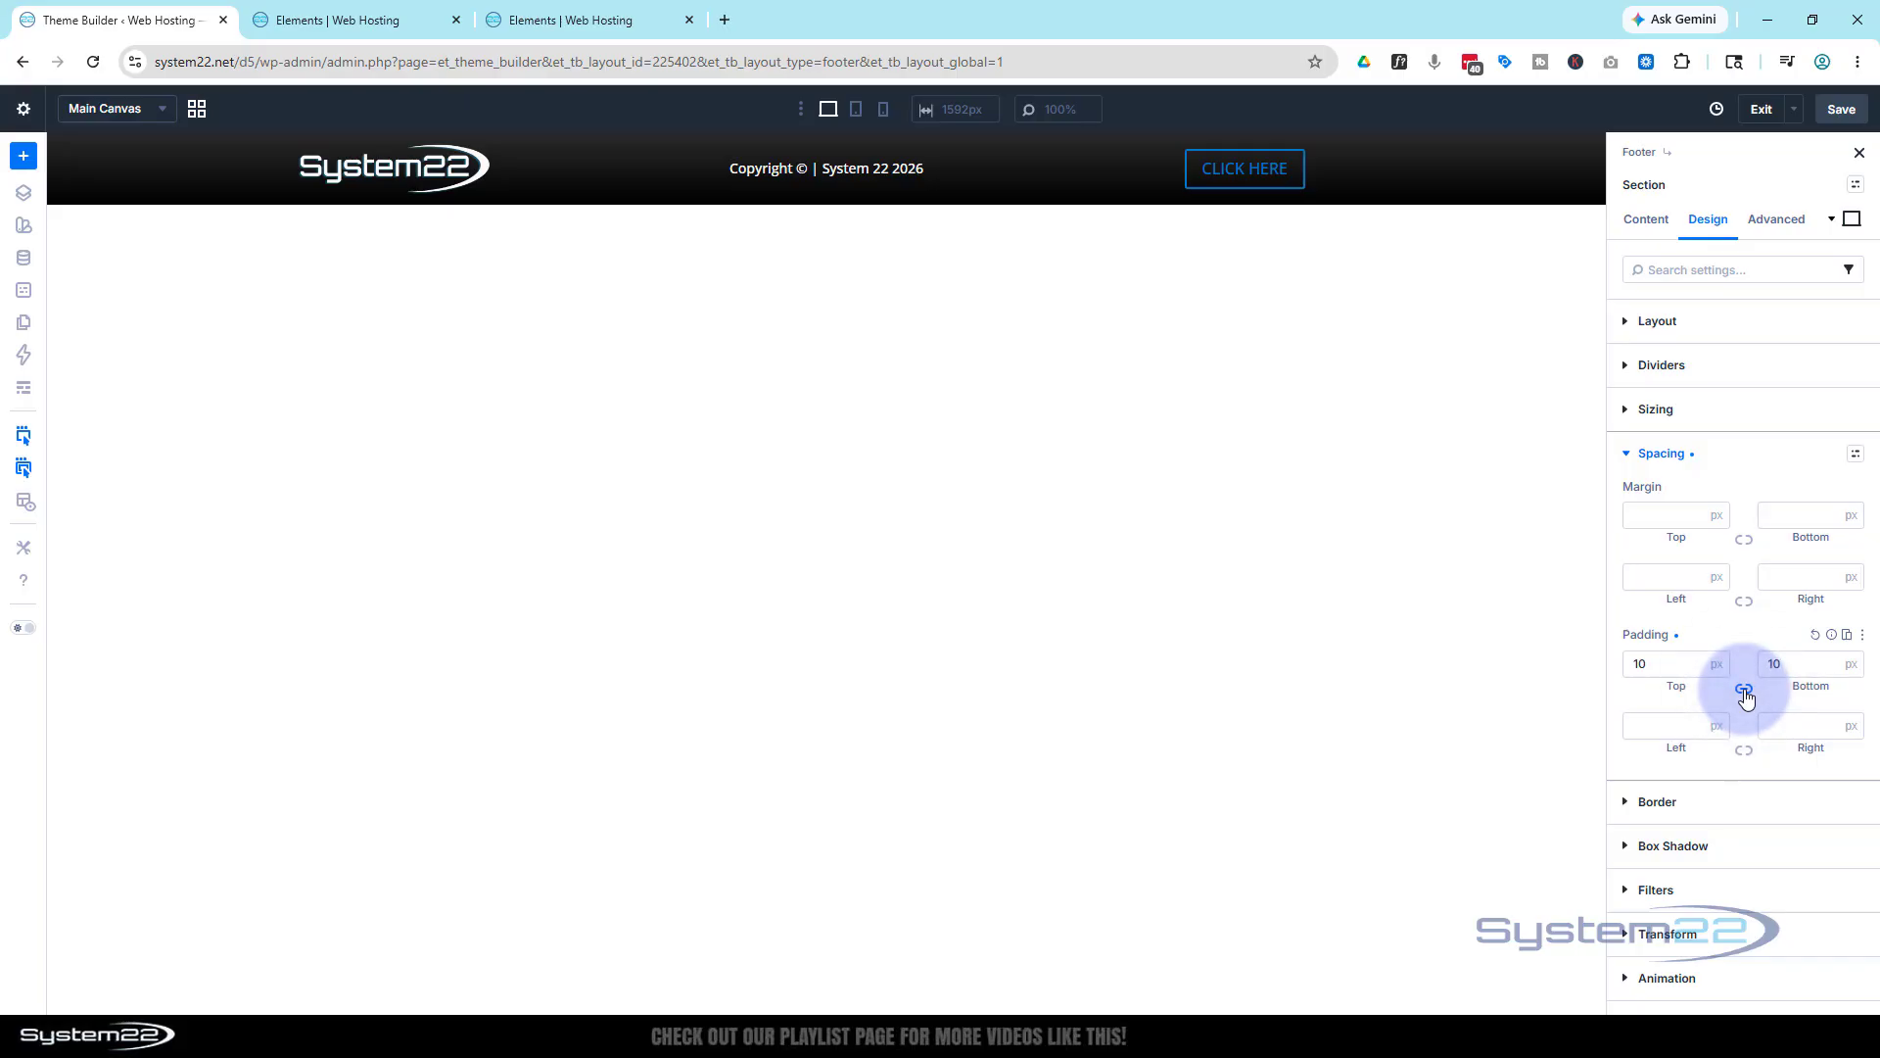
{"action": "left_click_drag", "start_coordinate": [1654, 668], "coordinate": [1634, 665]}
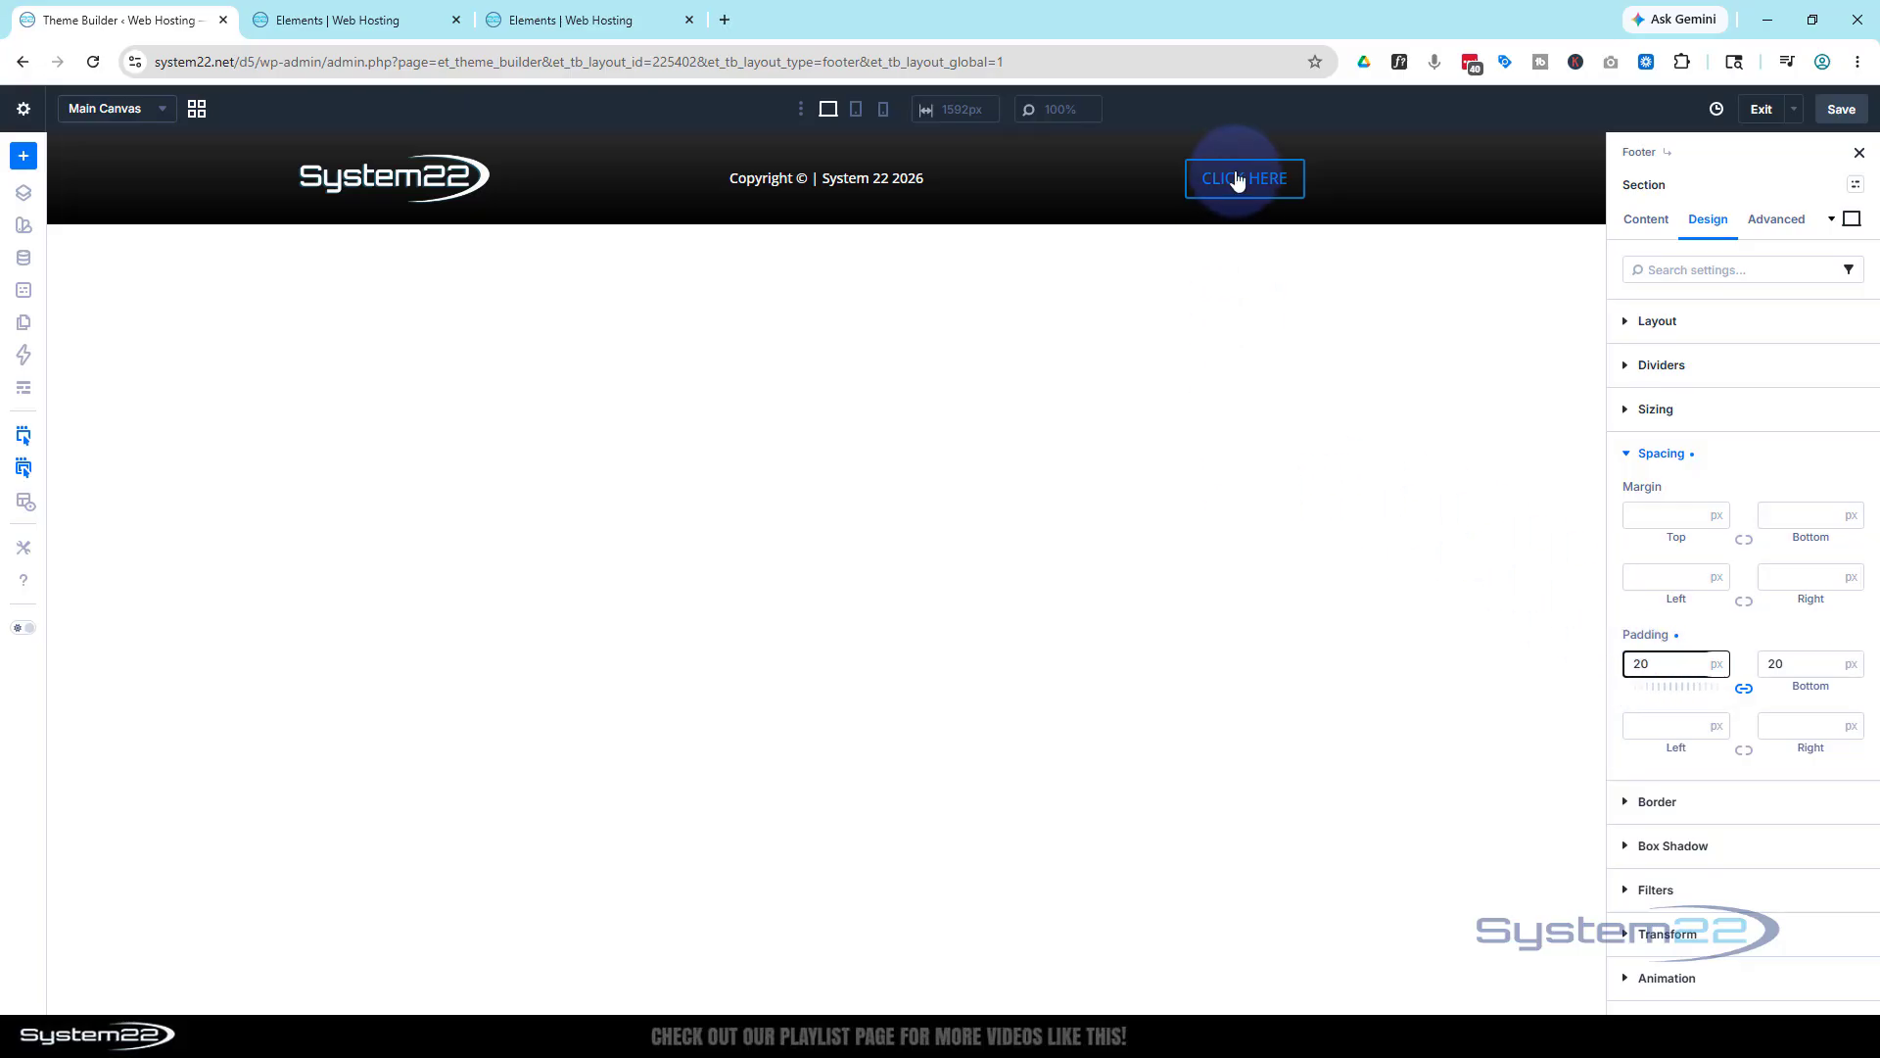
Select the CLICK HERE button and expand the Link section of its Content tab
{"action": "mouse_move", "coordinate": [1239, 192]}
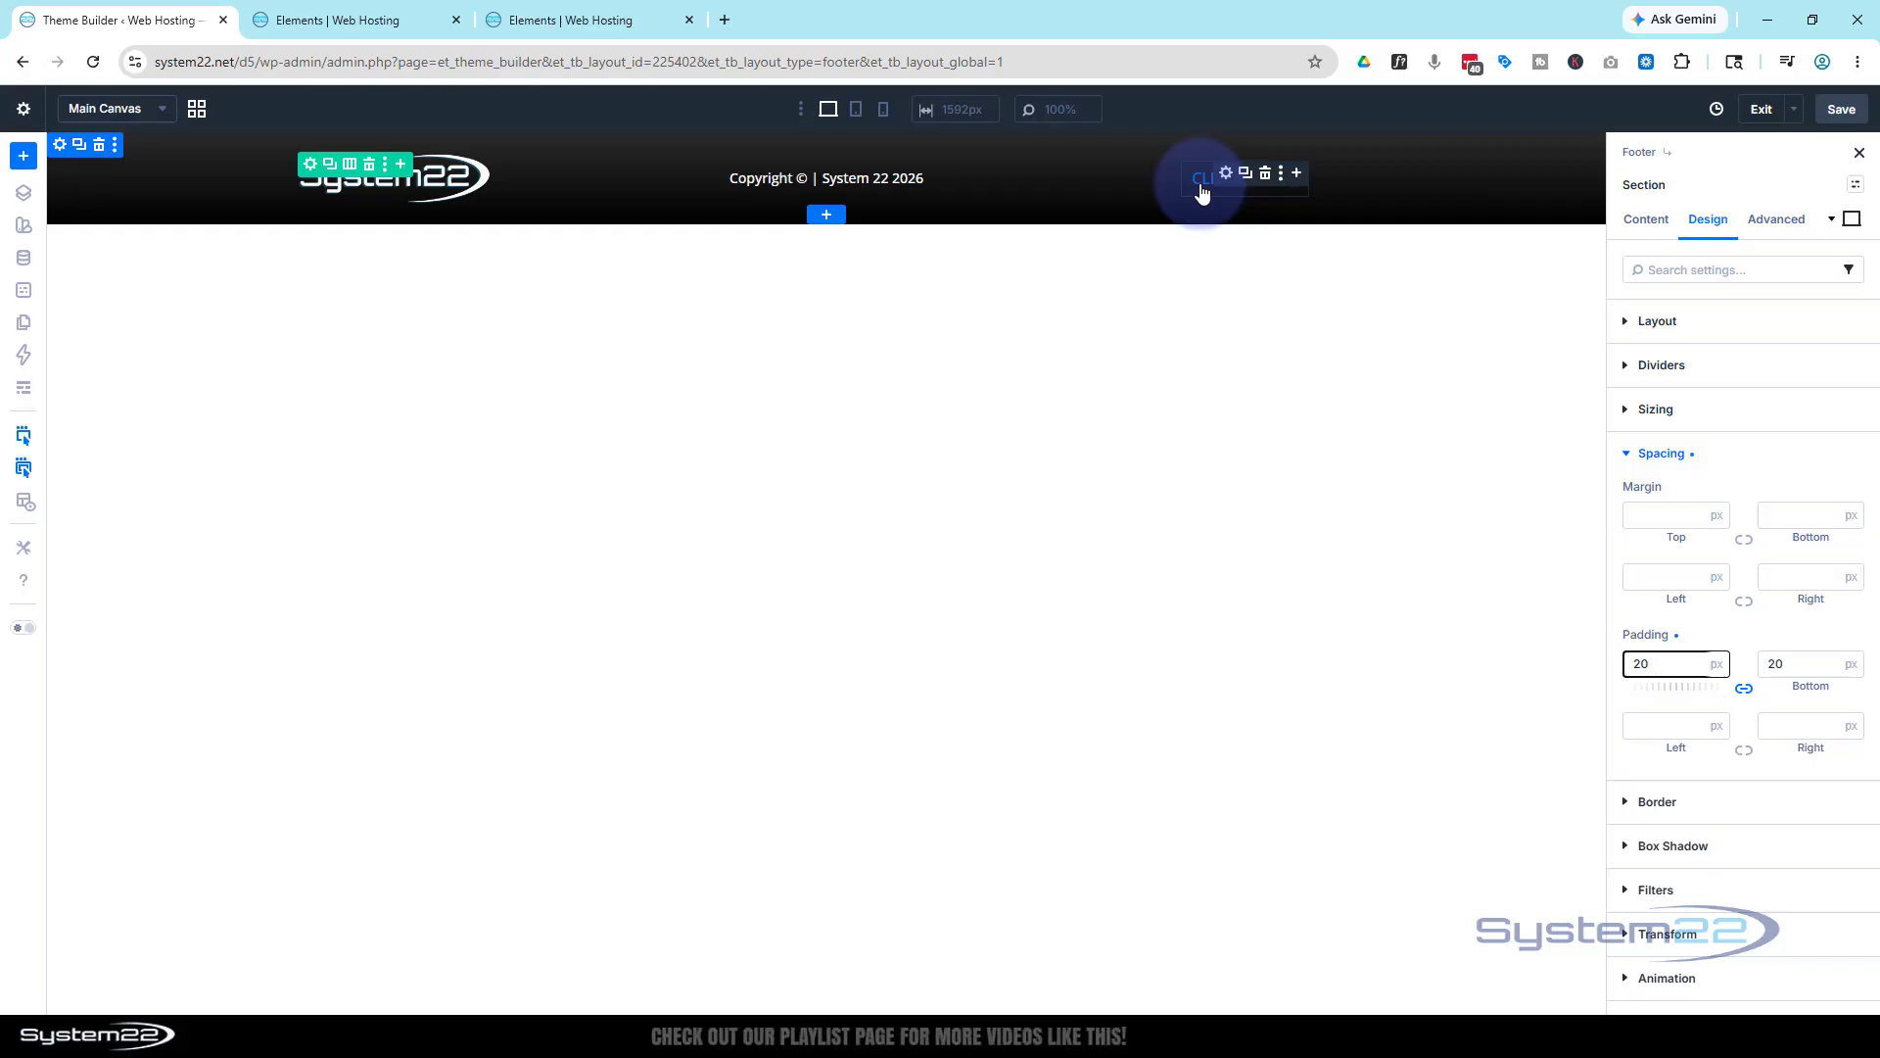
{"action": "left_click", "coordinate": [1202, 193]}
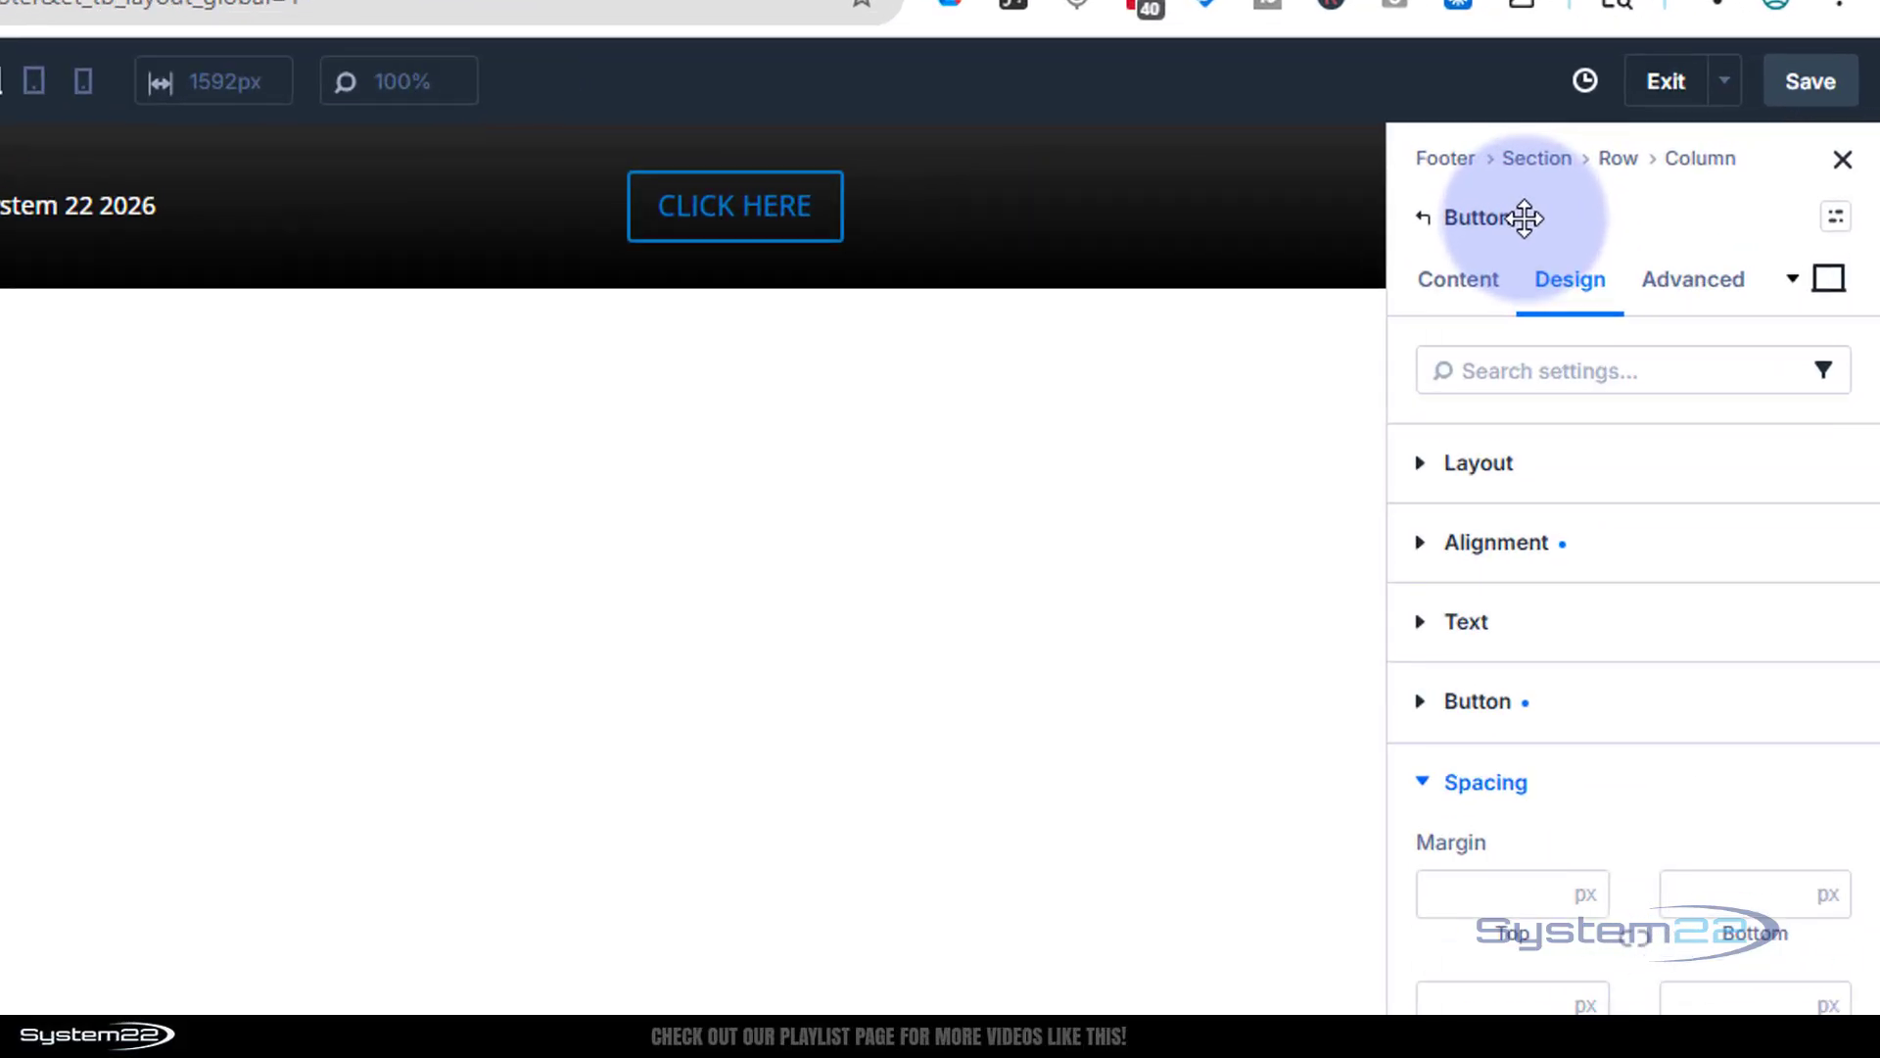
{"action": "left_click", "coordinate": [1458, 279]}
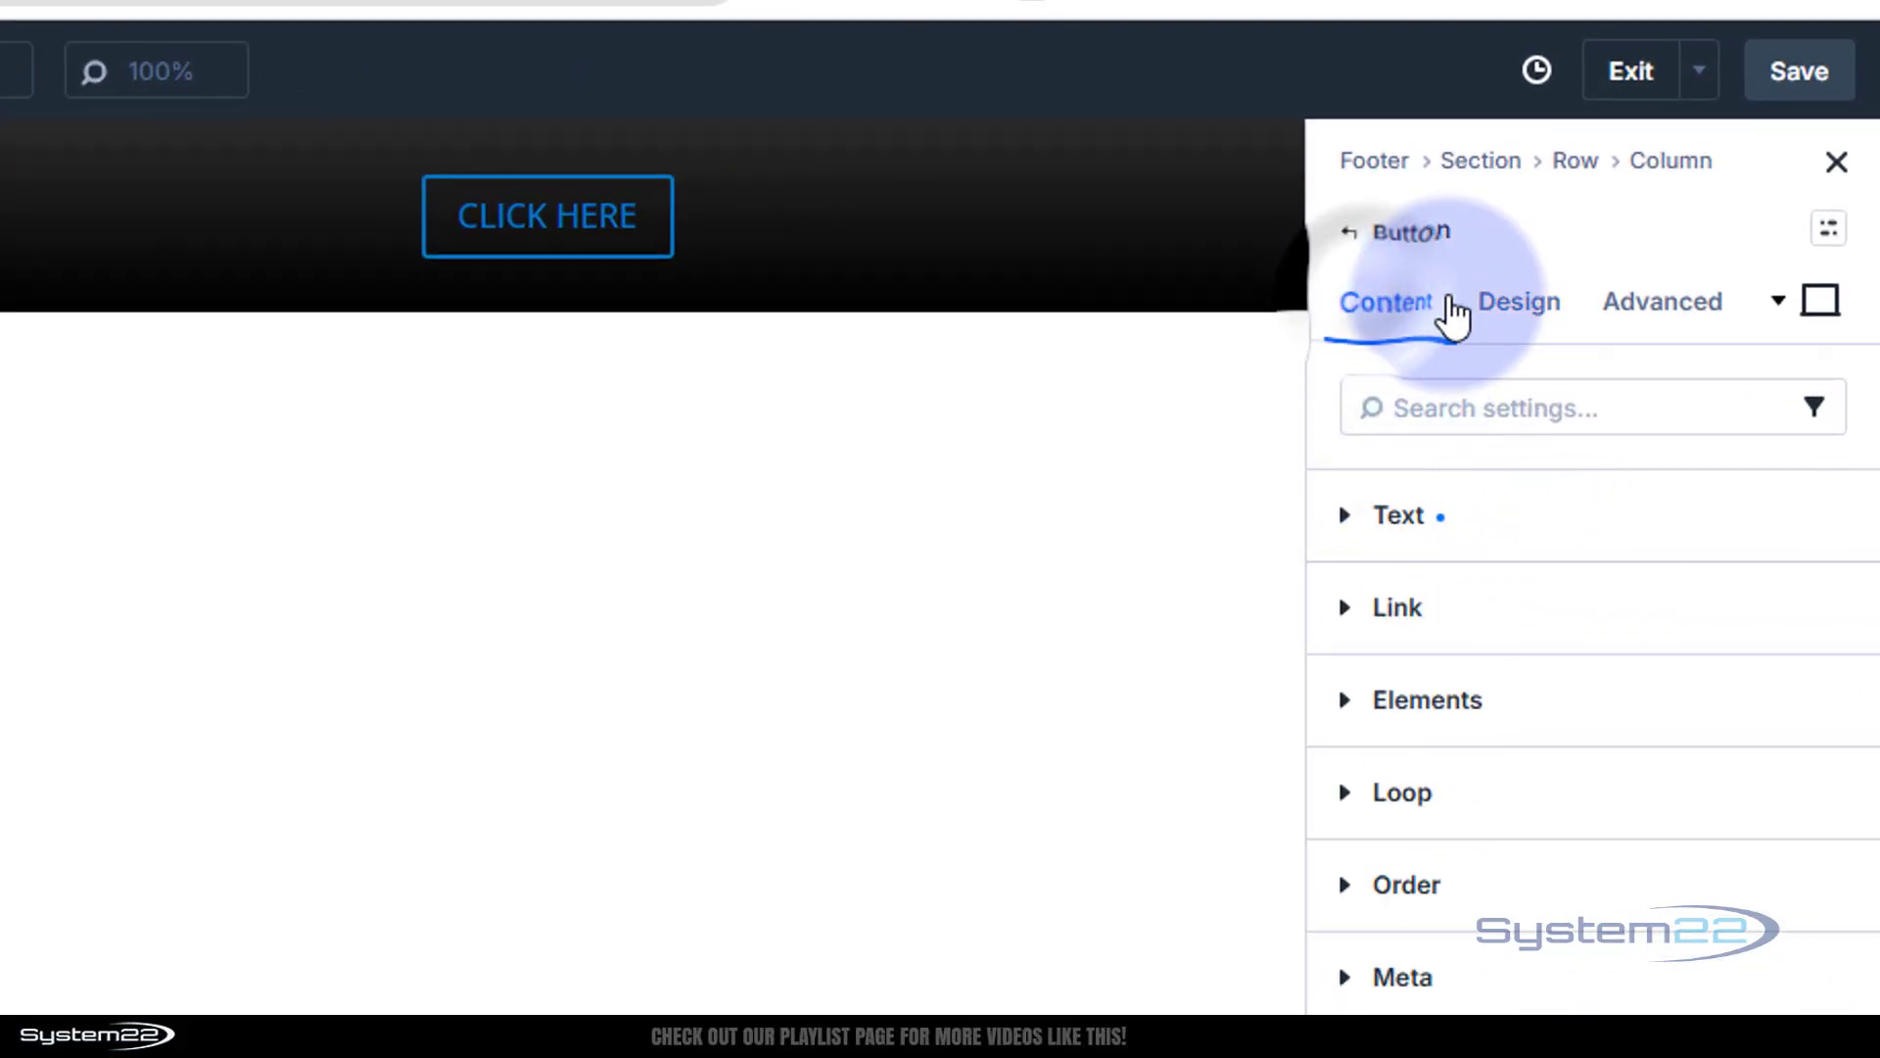
{"action": "left_click", "coordinate": [1337, 628]}
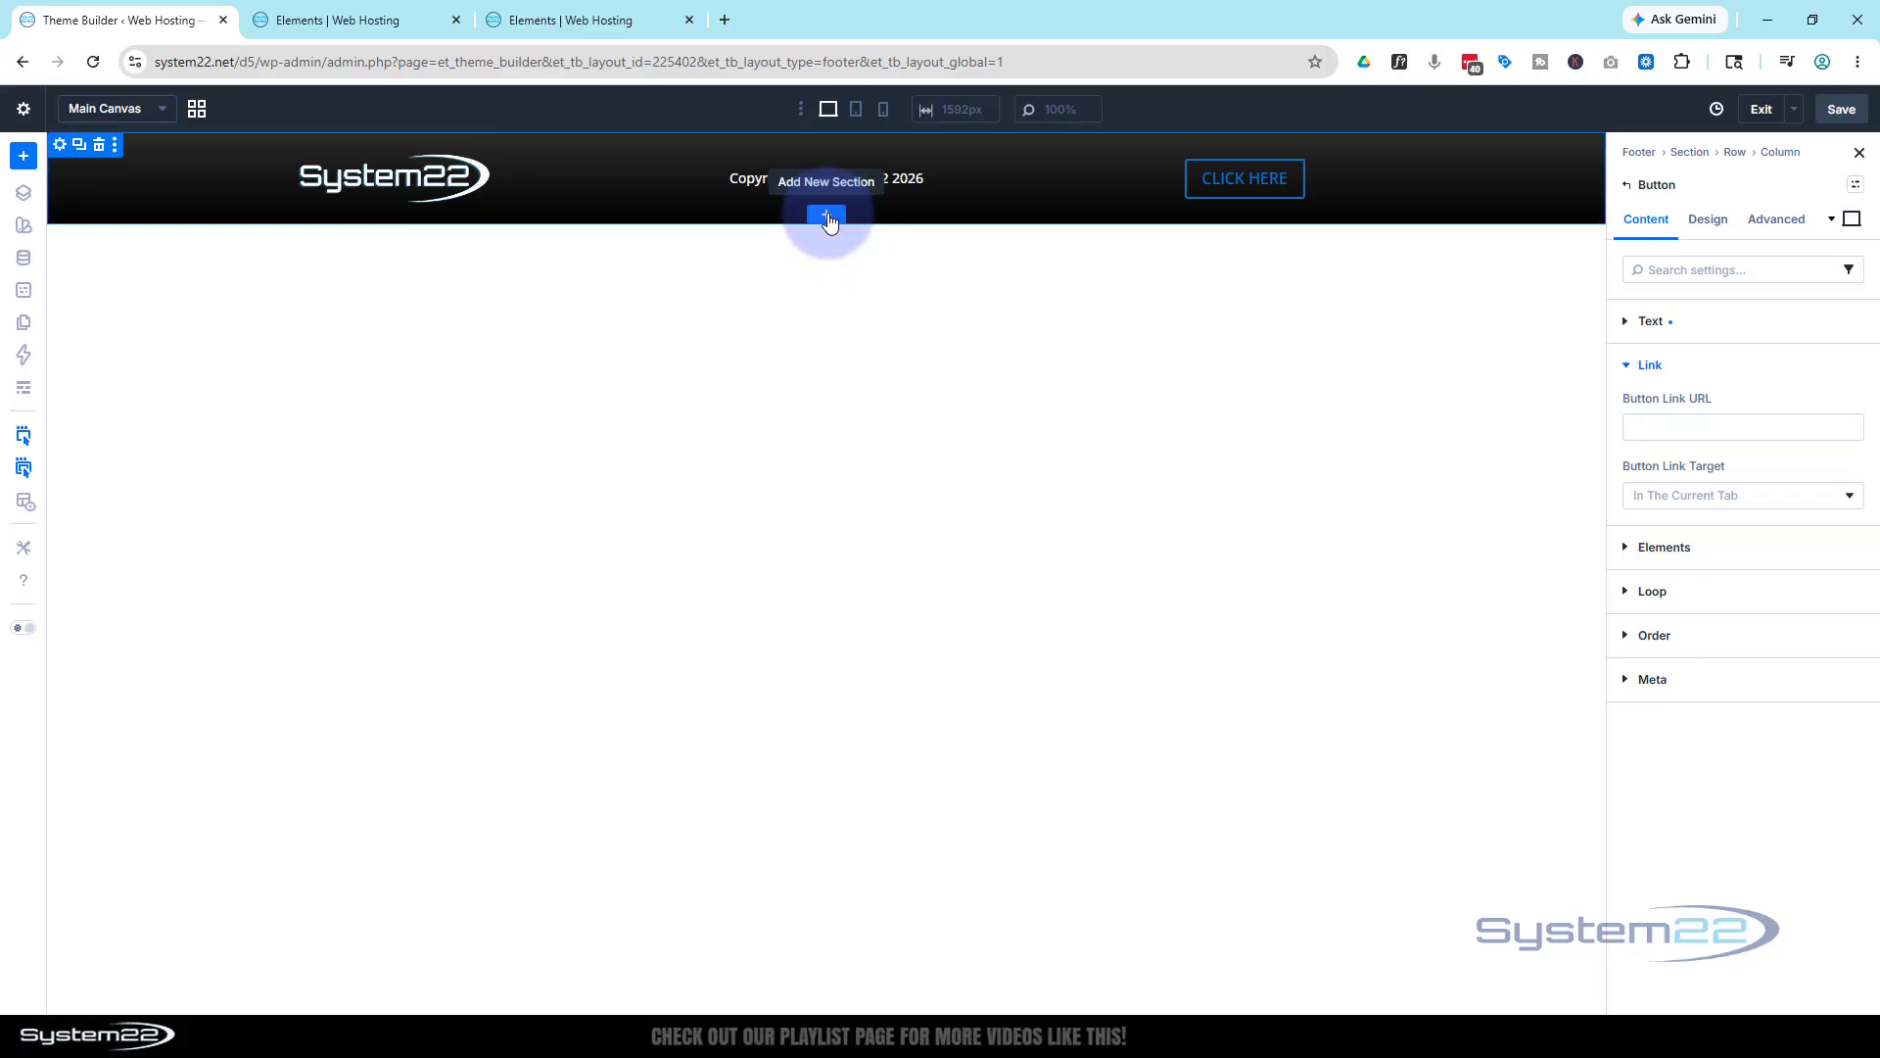
Insert a one-column section below the footer holding a Contact Form module
{"action": "left_click", "coordinate": [828, 216]}
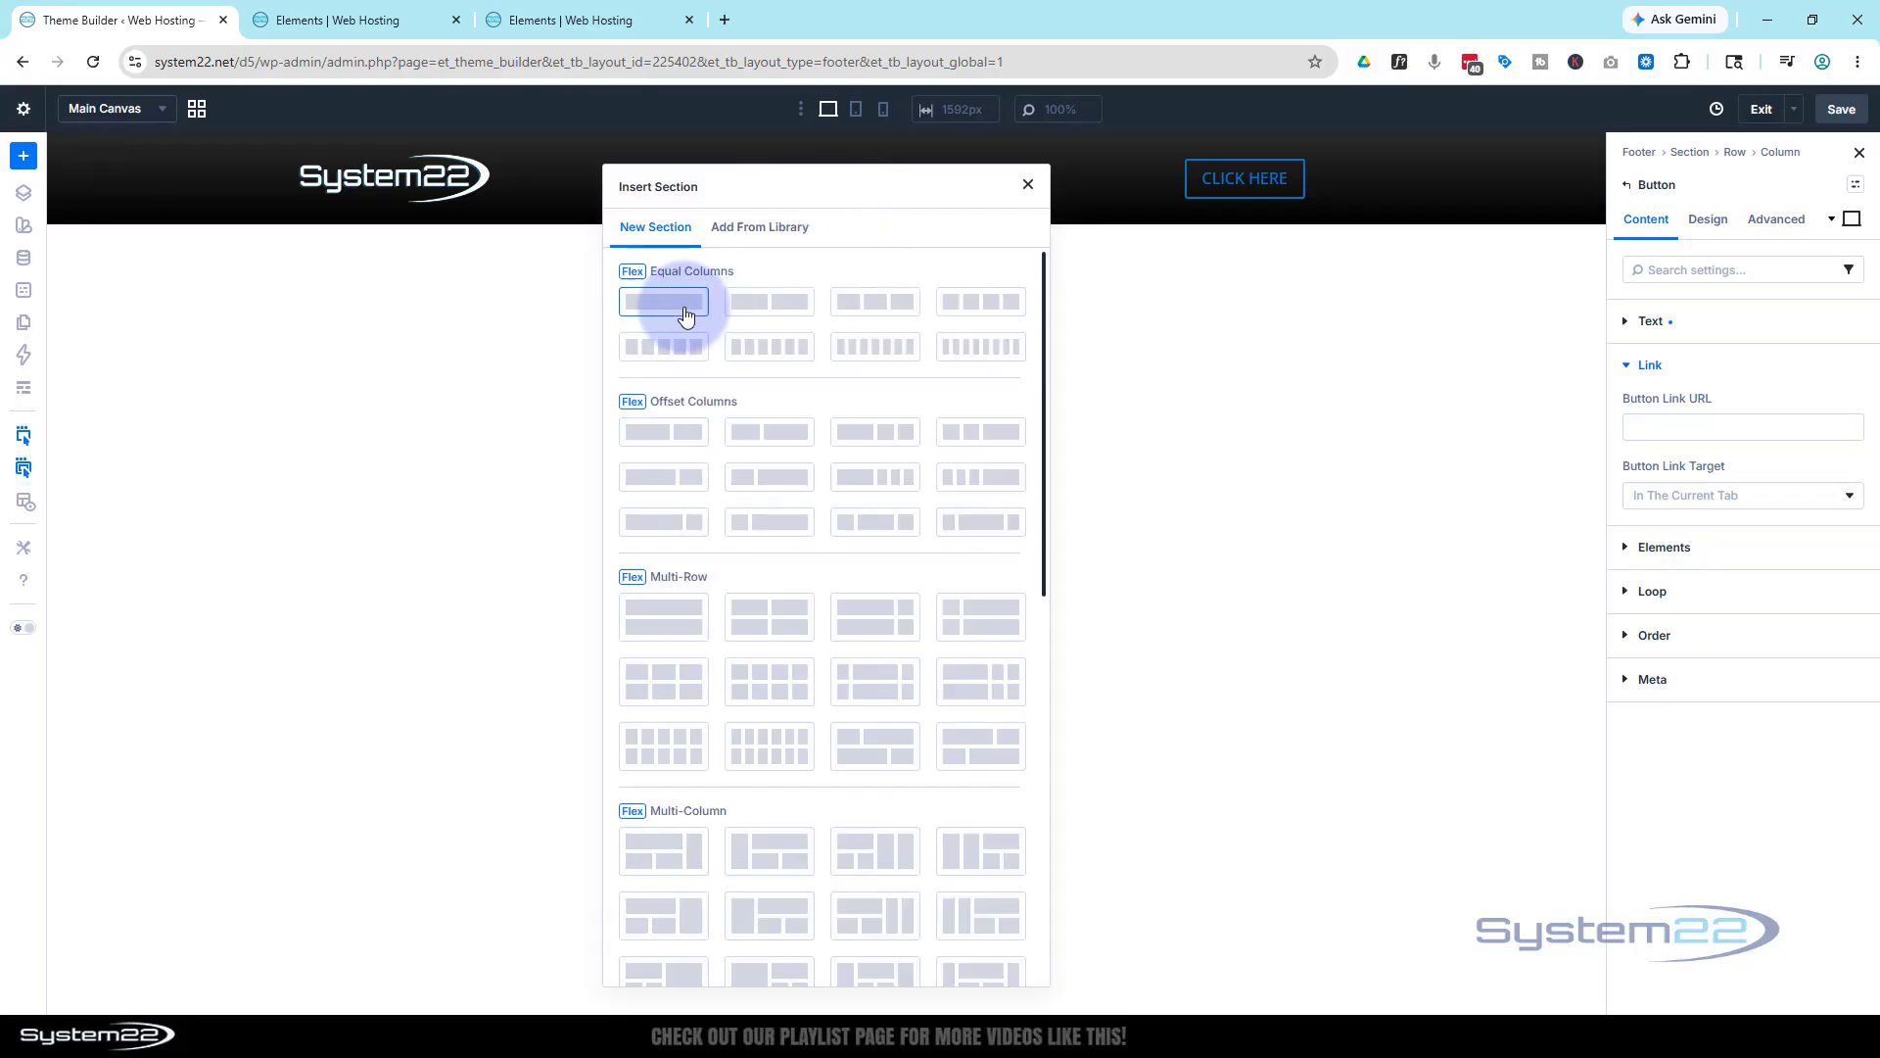
{"action": "left_click", "coordinate": [673, 306]}
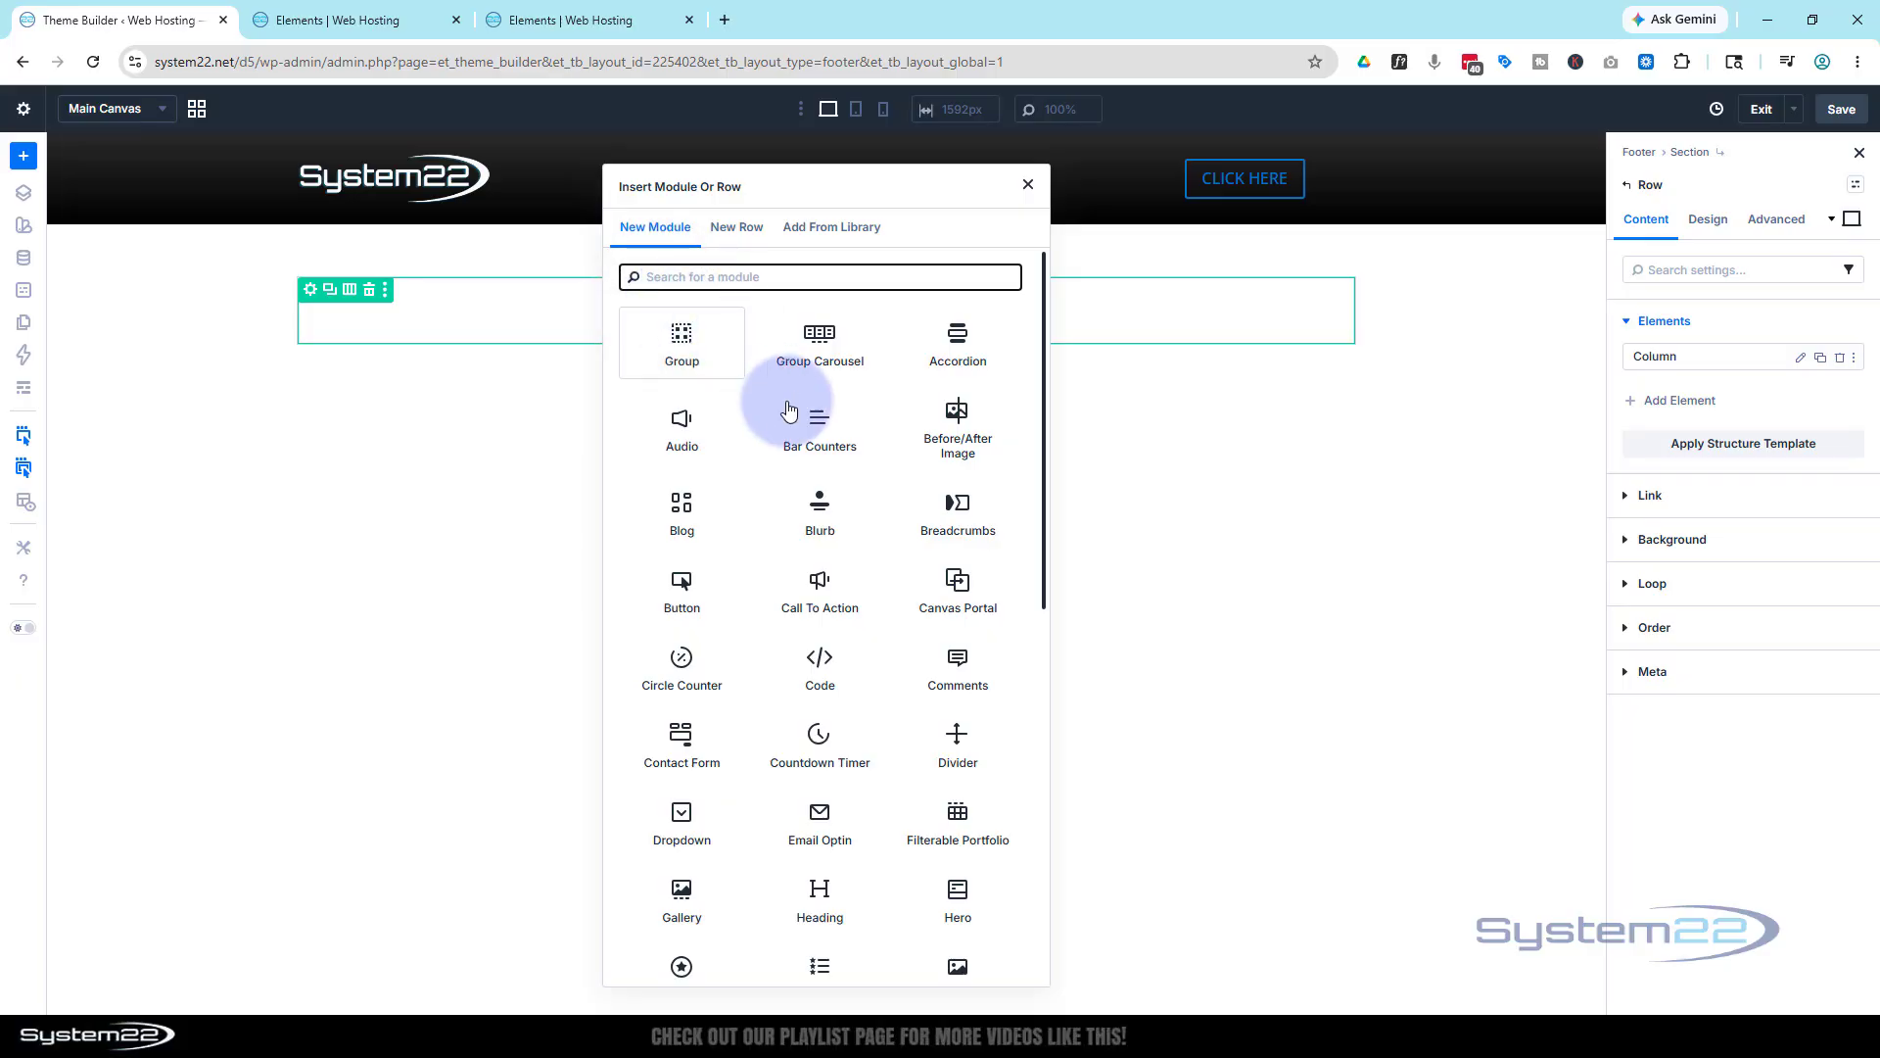
{"action": "left_click", "coordinate": [683, 742]}
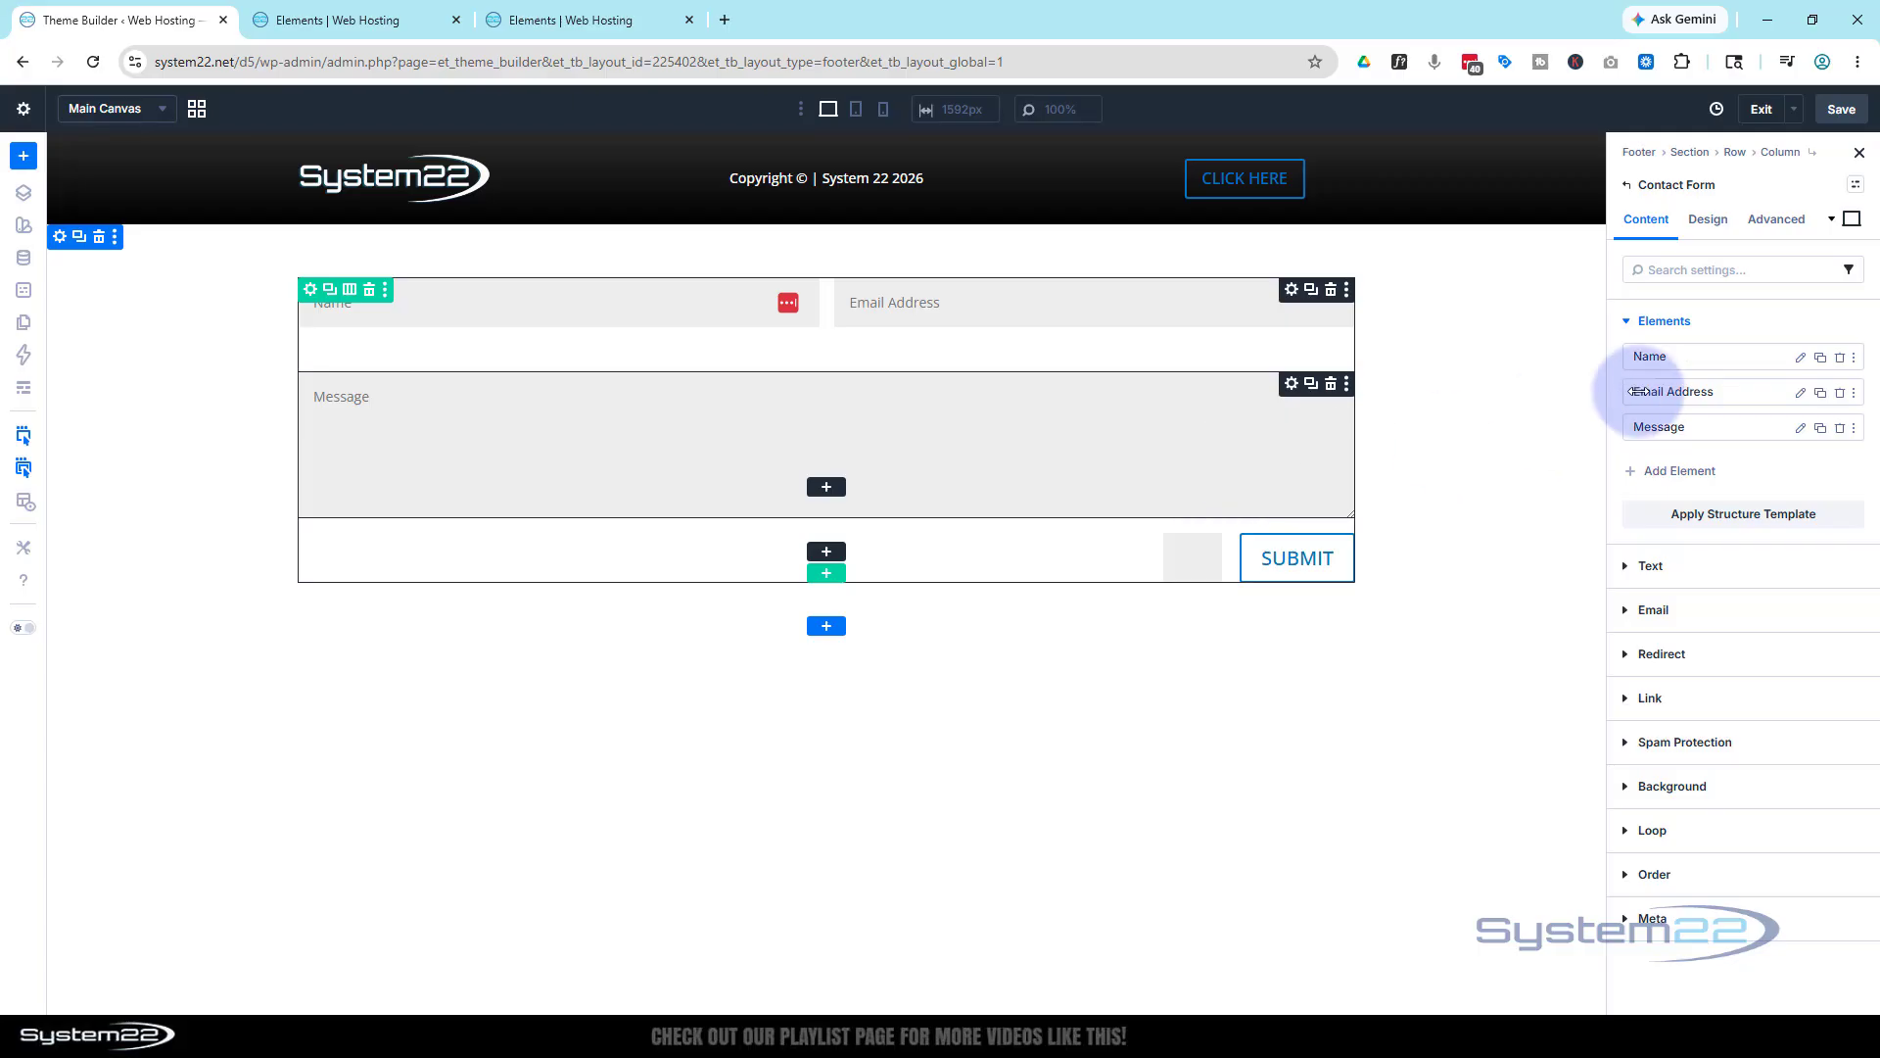
{"action": "left_click", "coordinate": [1682, 566]}
Title the contact form 'Reach Out!' and enter its success message
{"action": "left_click", "coordinate": [1641, 475]}
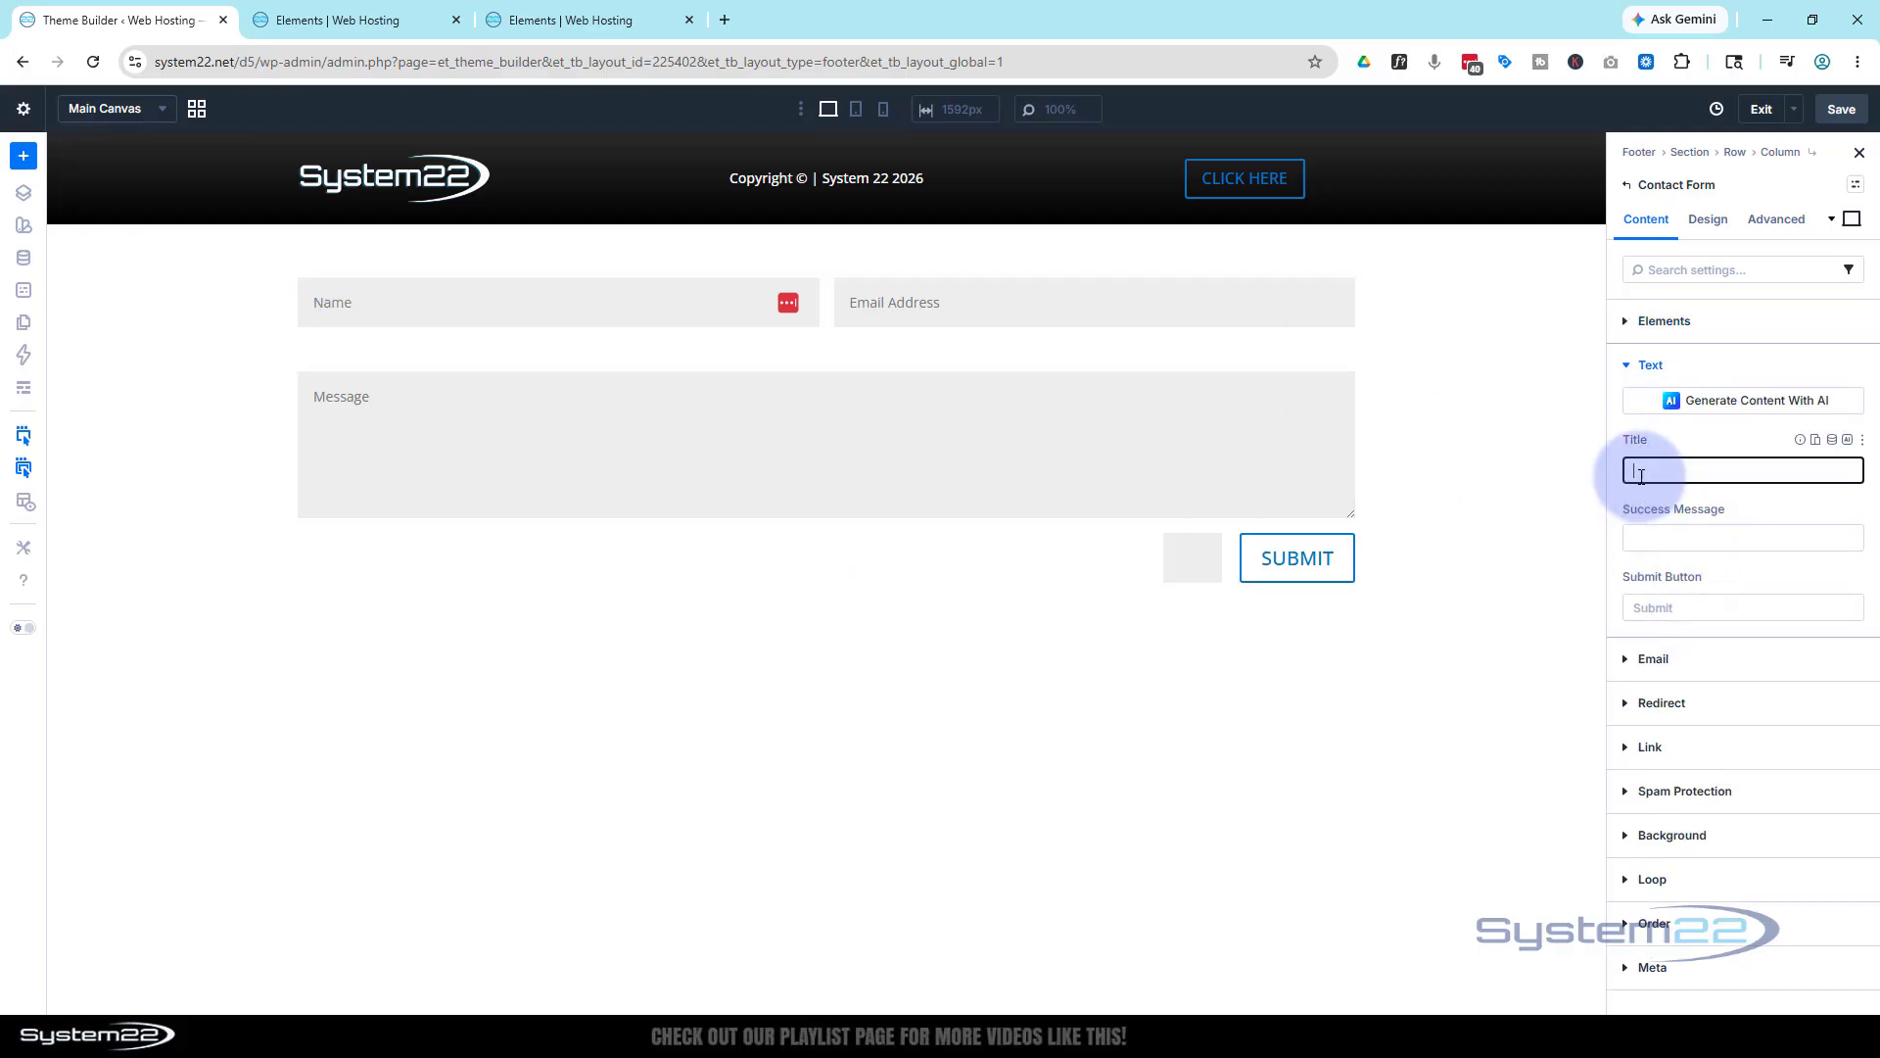
{"action": "type", "text": "Re"}
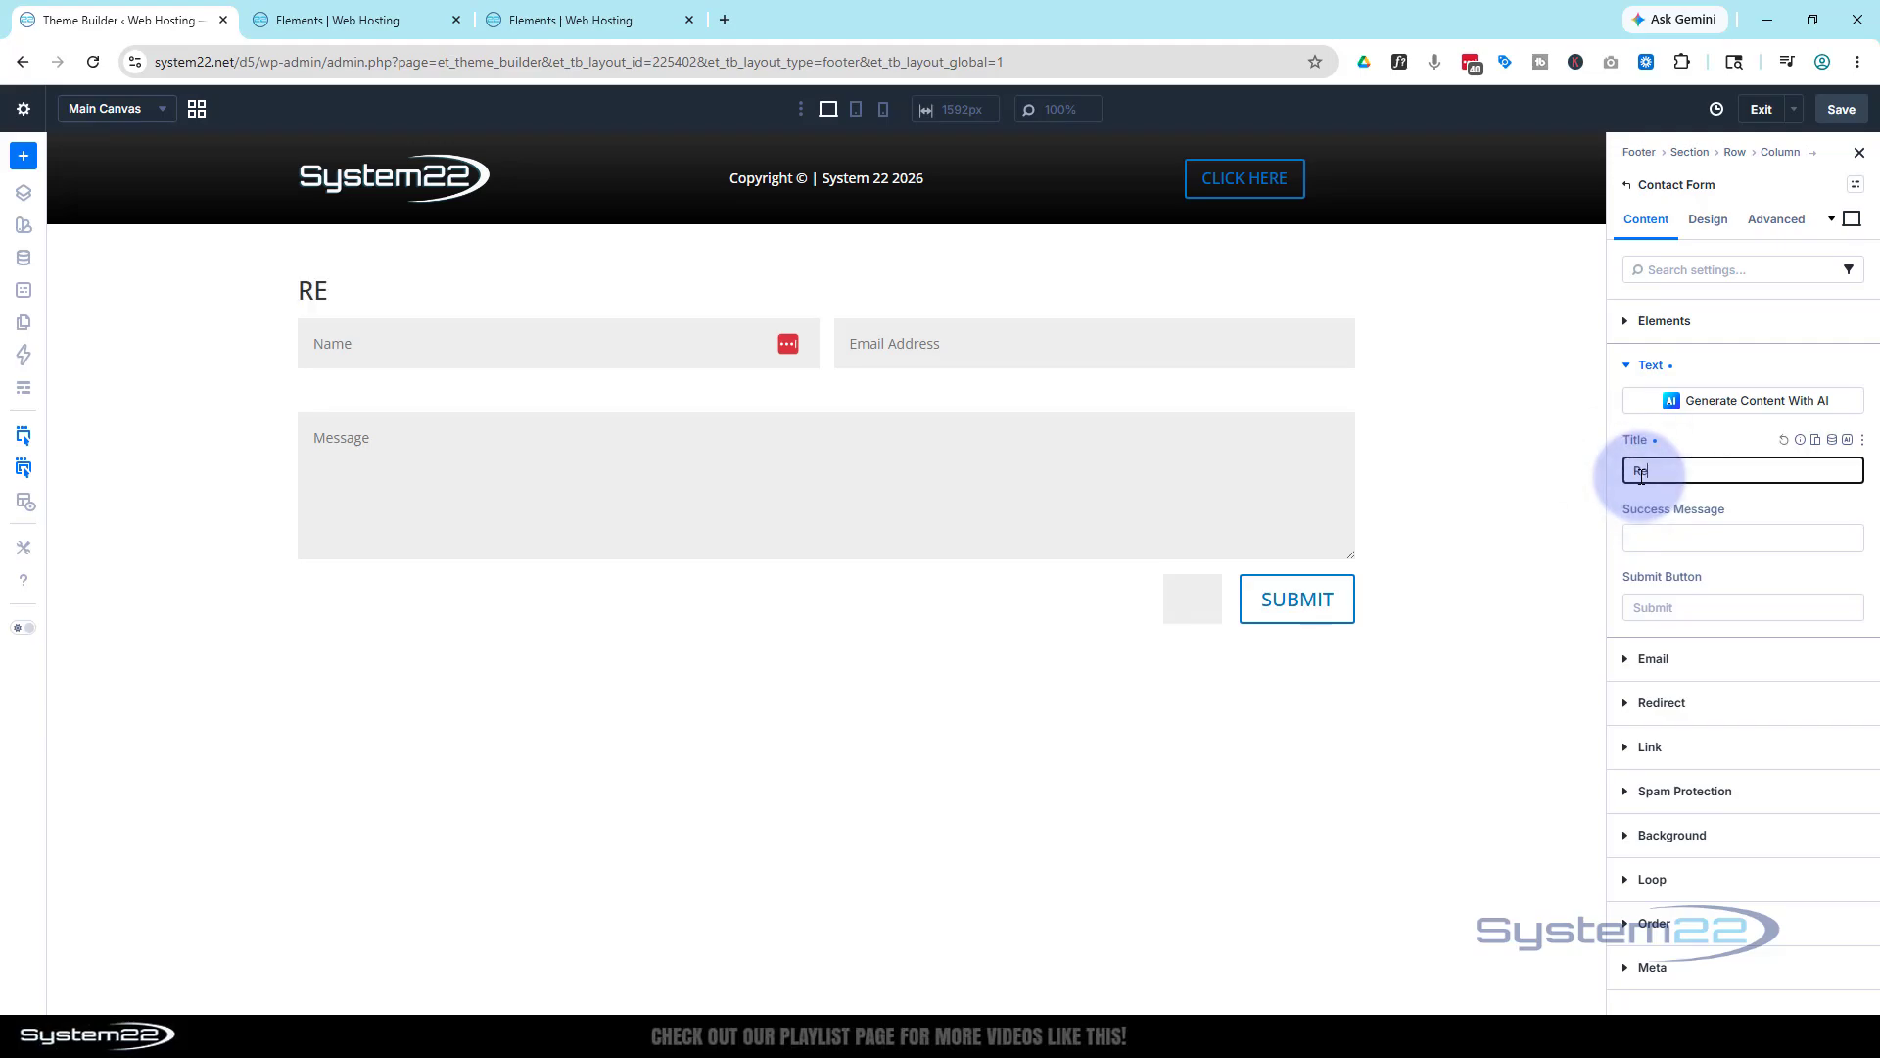
{"action": "type", "text": "ach Out!"}
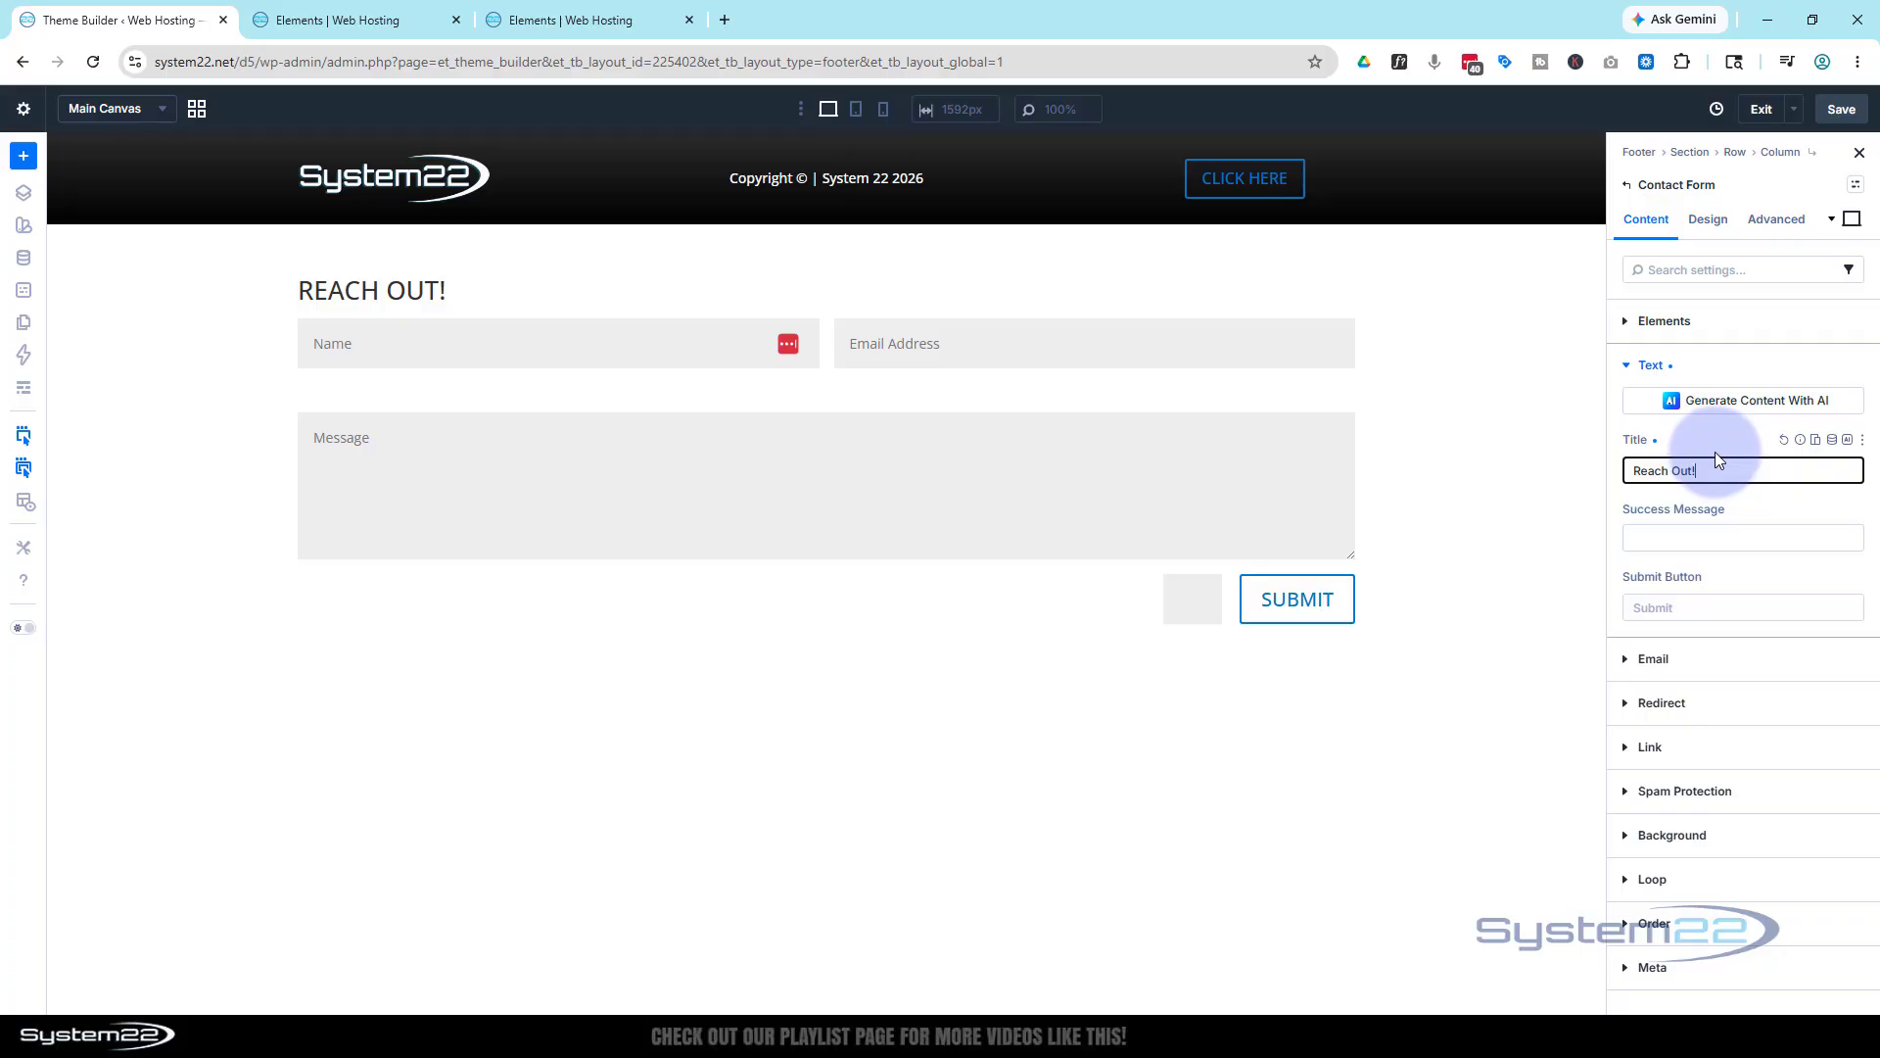
{"action": "left_click", "coordinate": [1654, 536]}
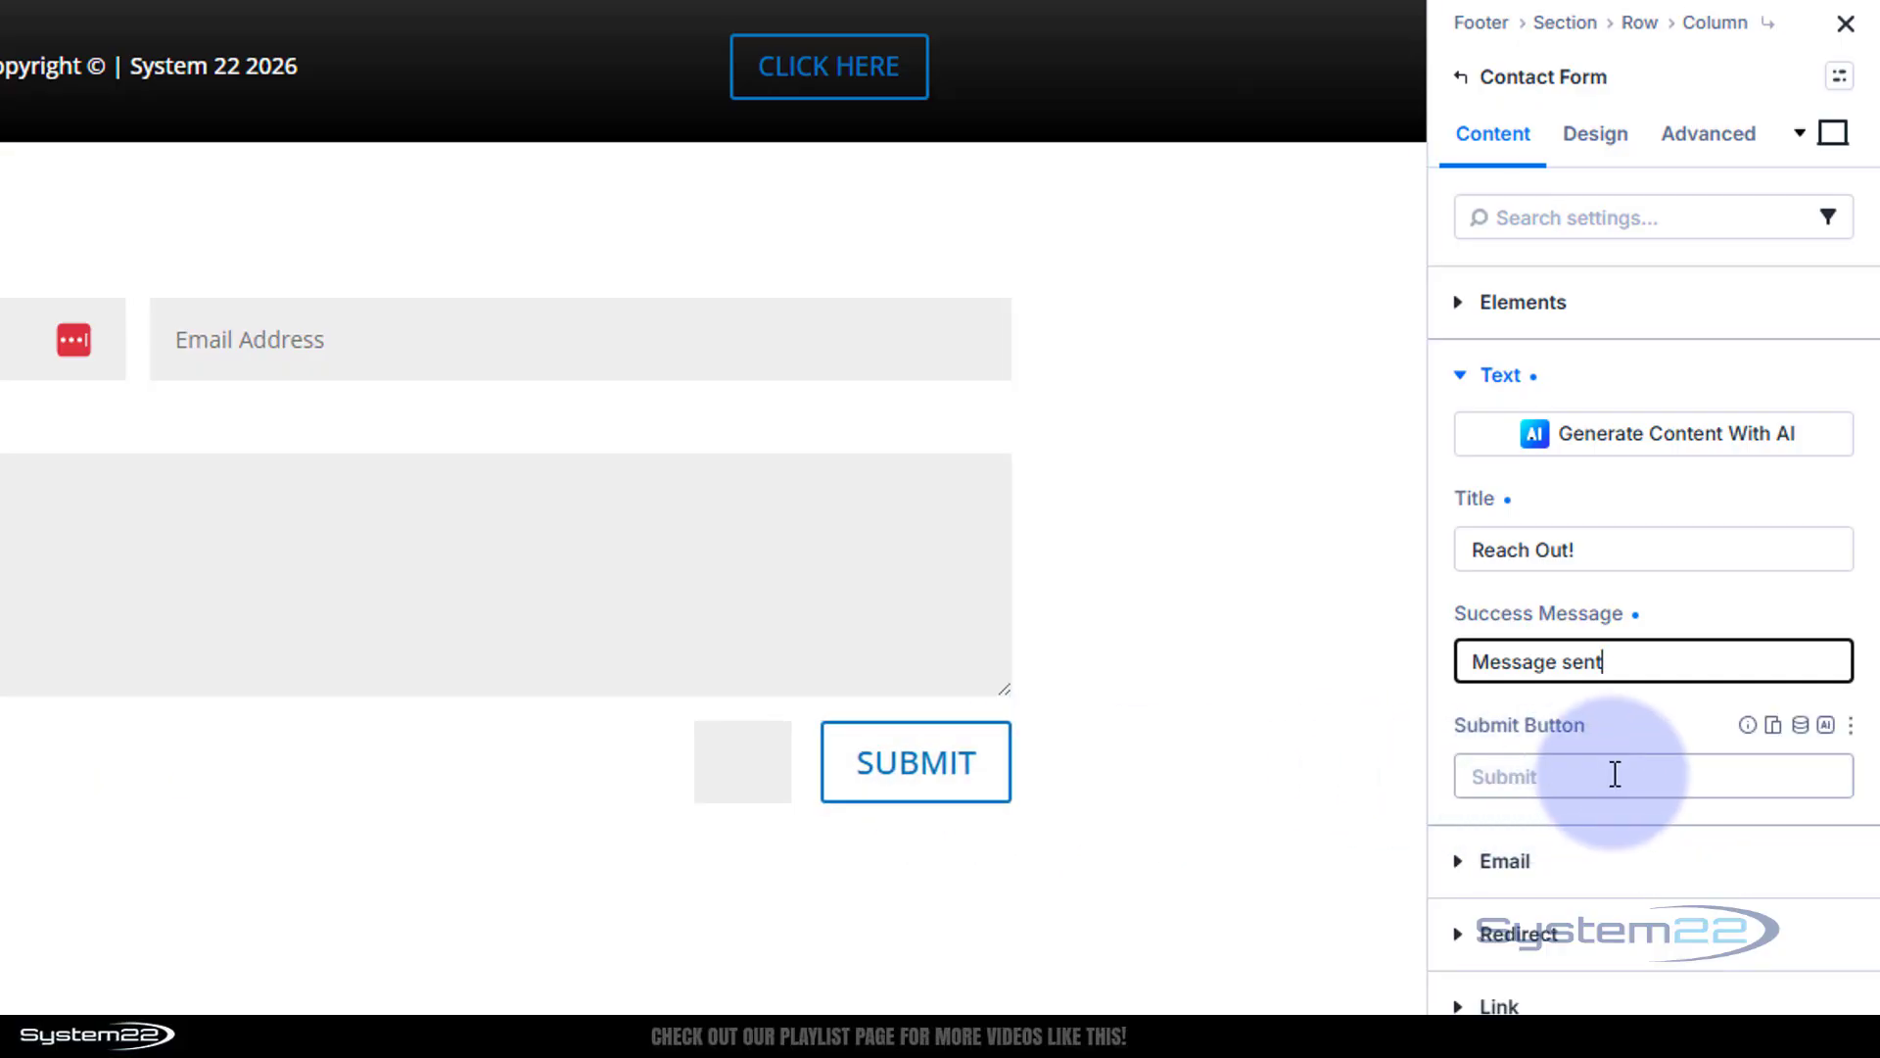
Enter the recipient e-mail address, then review the Redirect and Spam Protection options
{"action": "left_click", "coordinate": [1465, 868]}
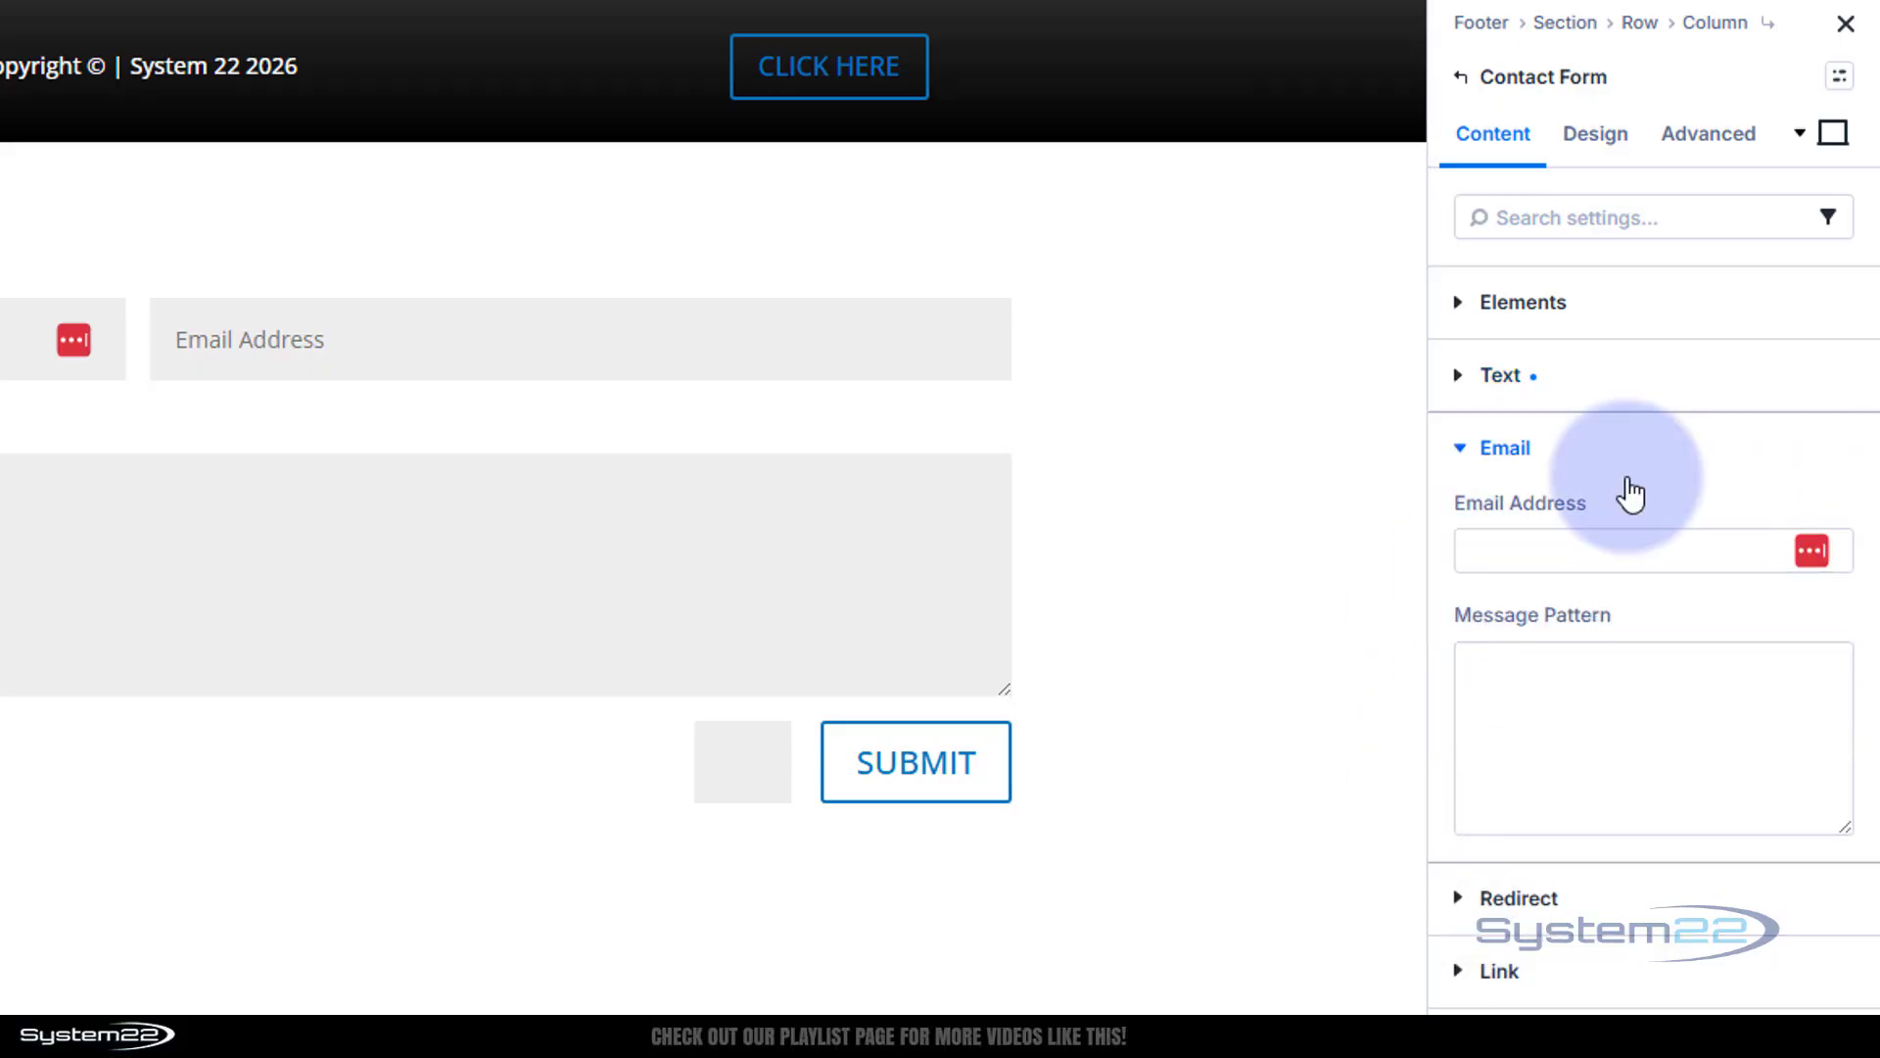
{"action": "left_click", "coordinate": [1525, 548]}
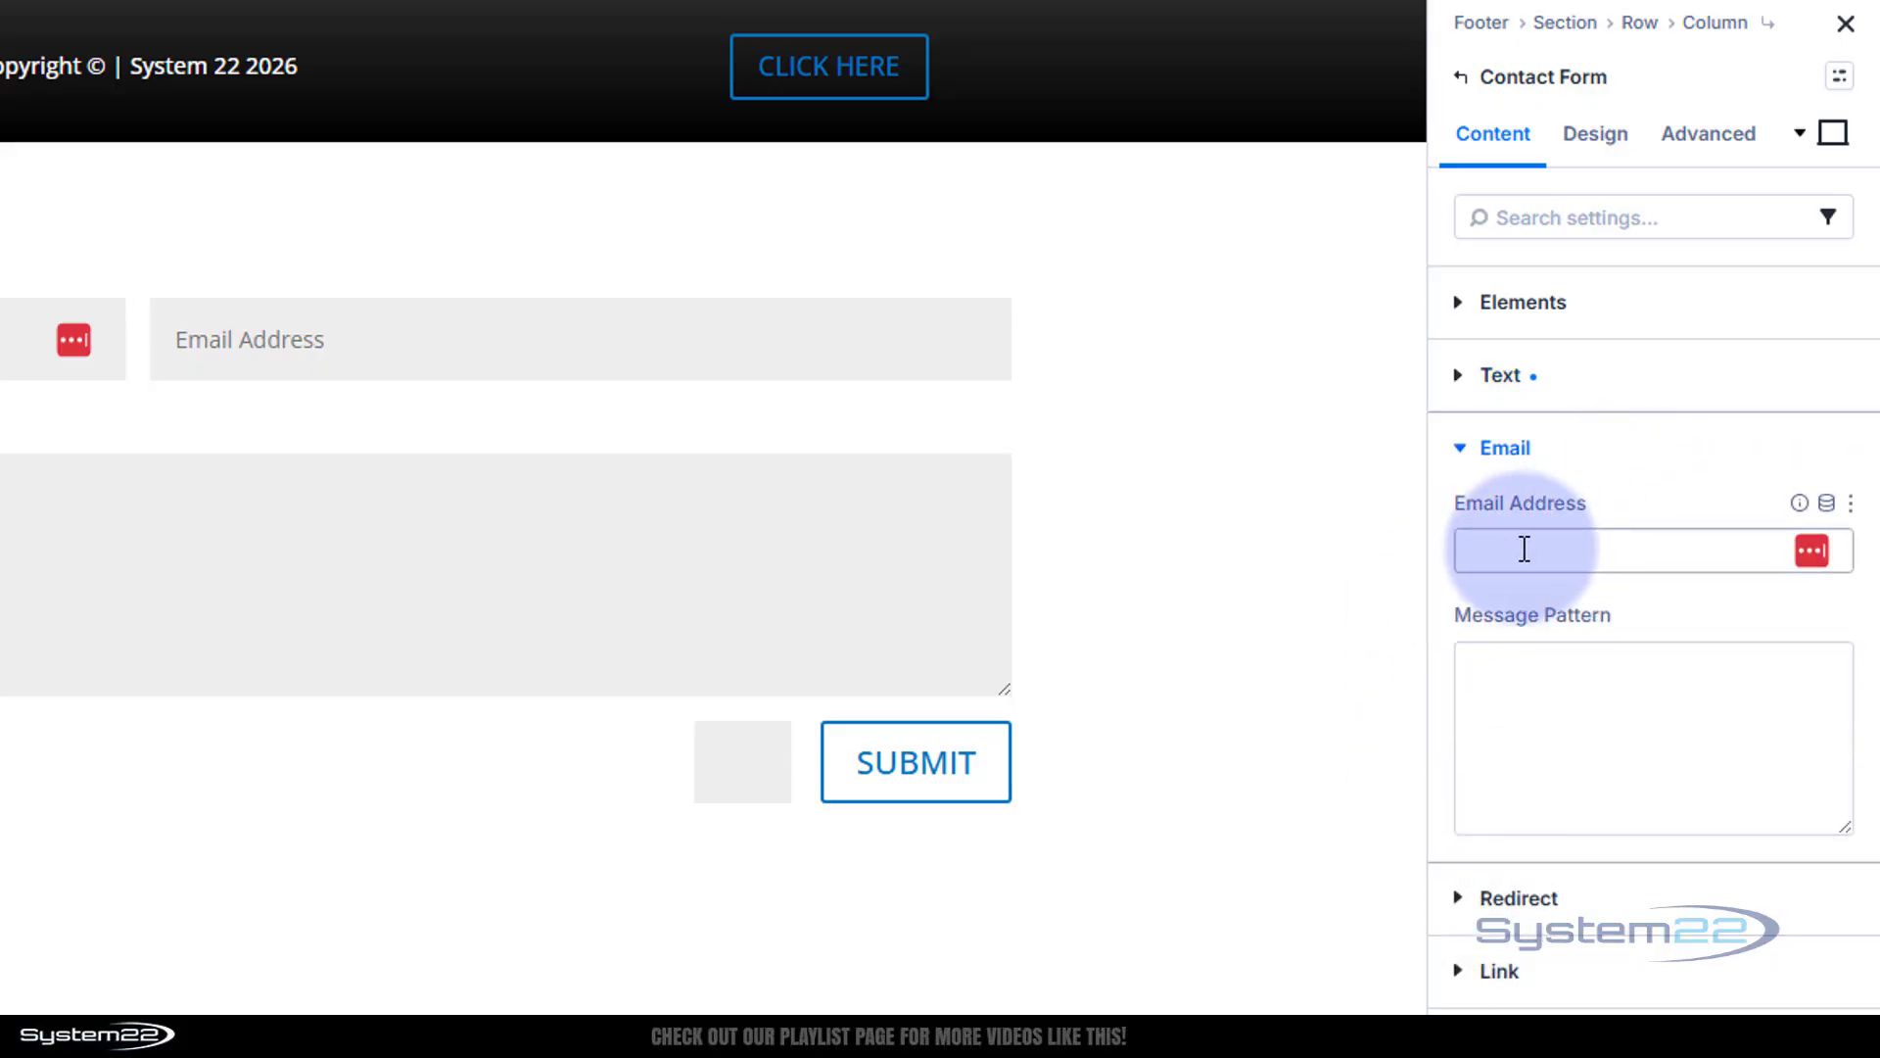
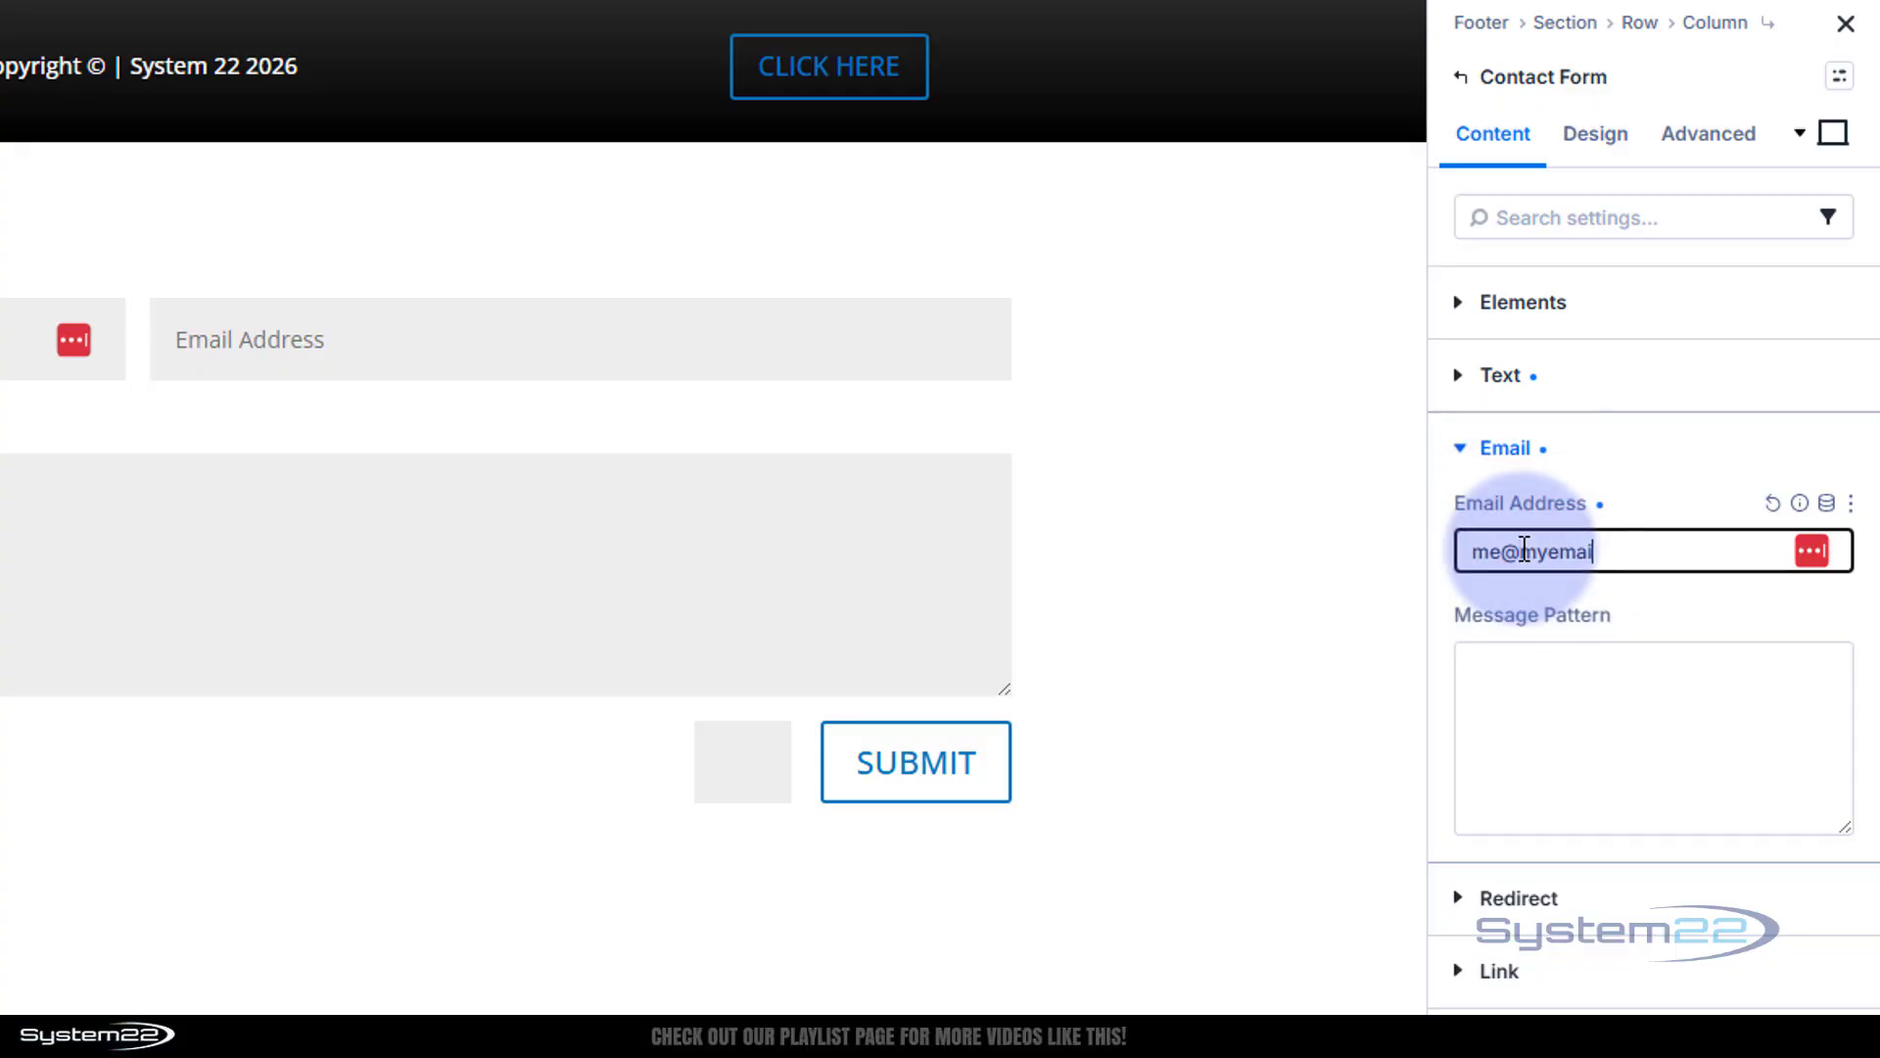
{"action": "left_click", "coordinate": [1548, 696]}
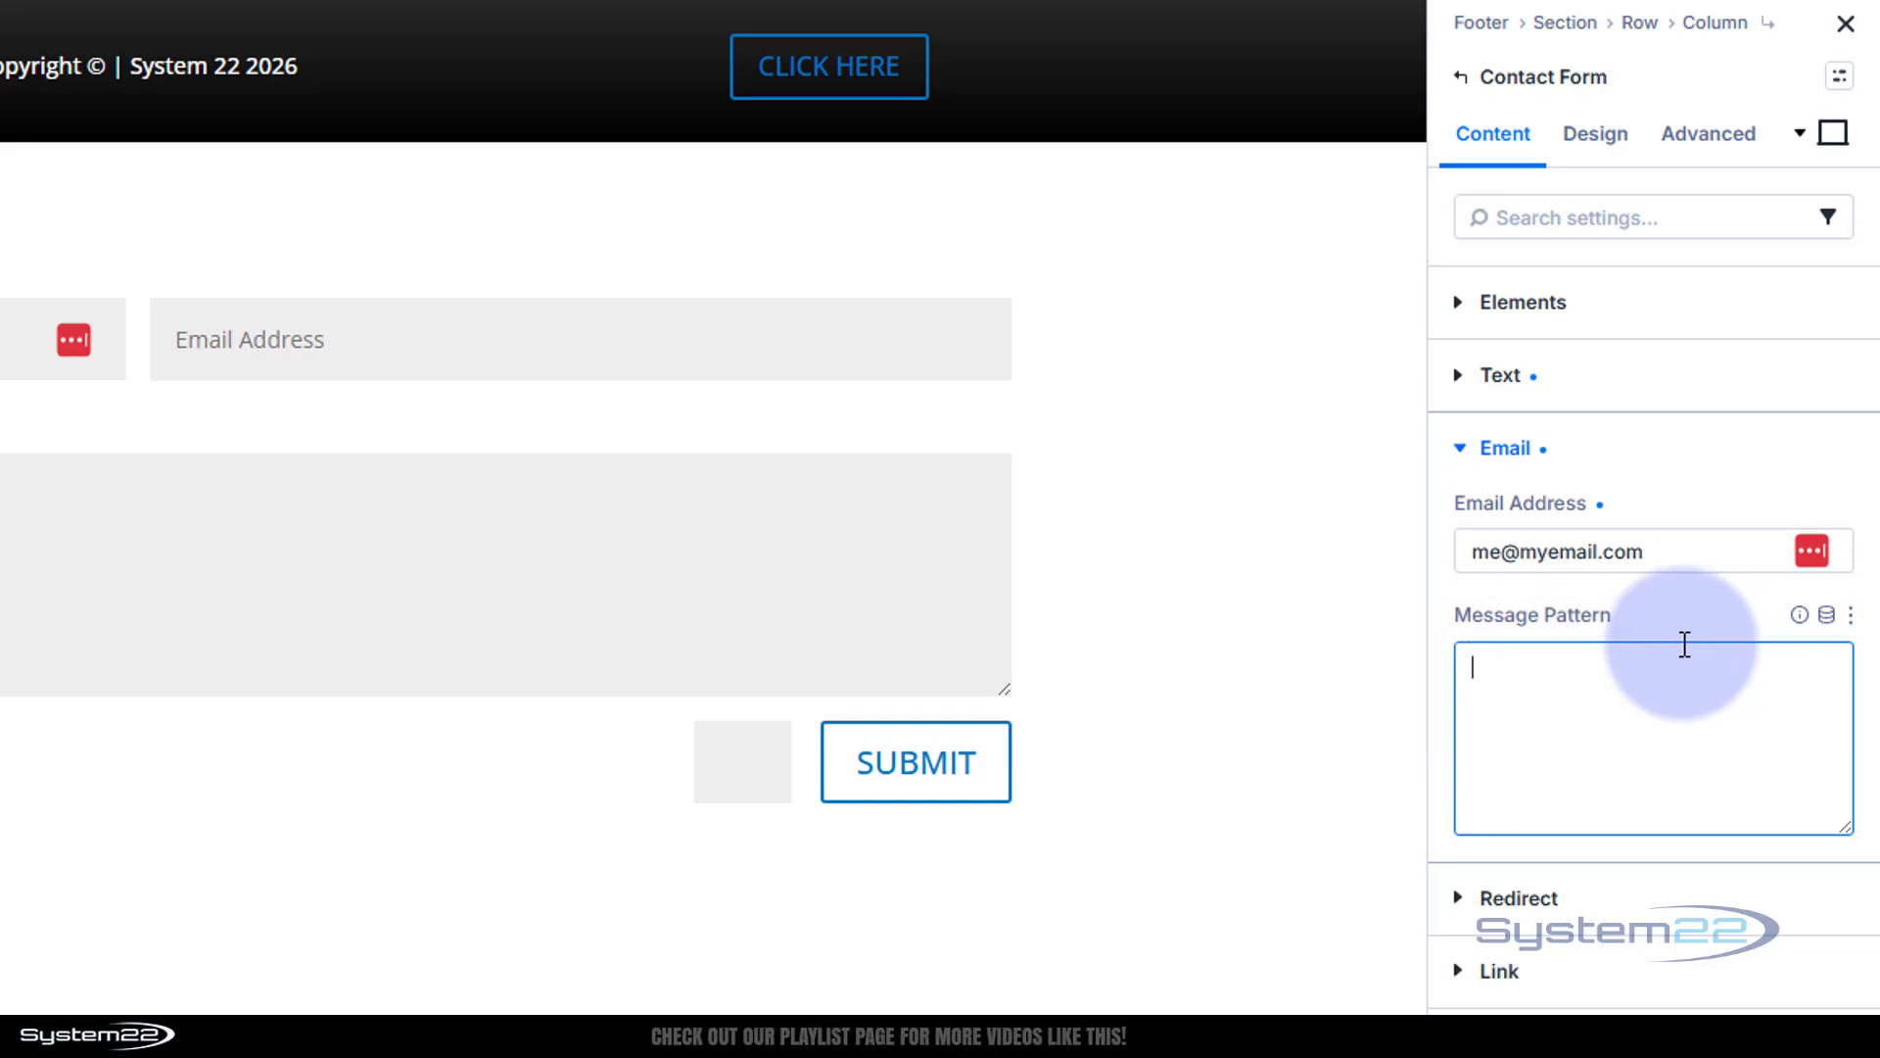
{"action": "left_click", "coordinate": [1586, 893]}
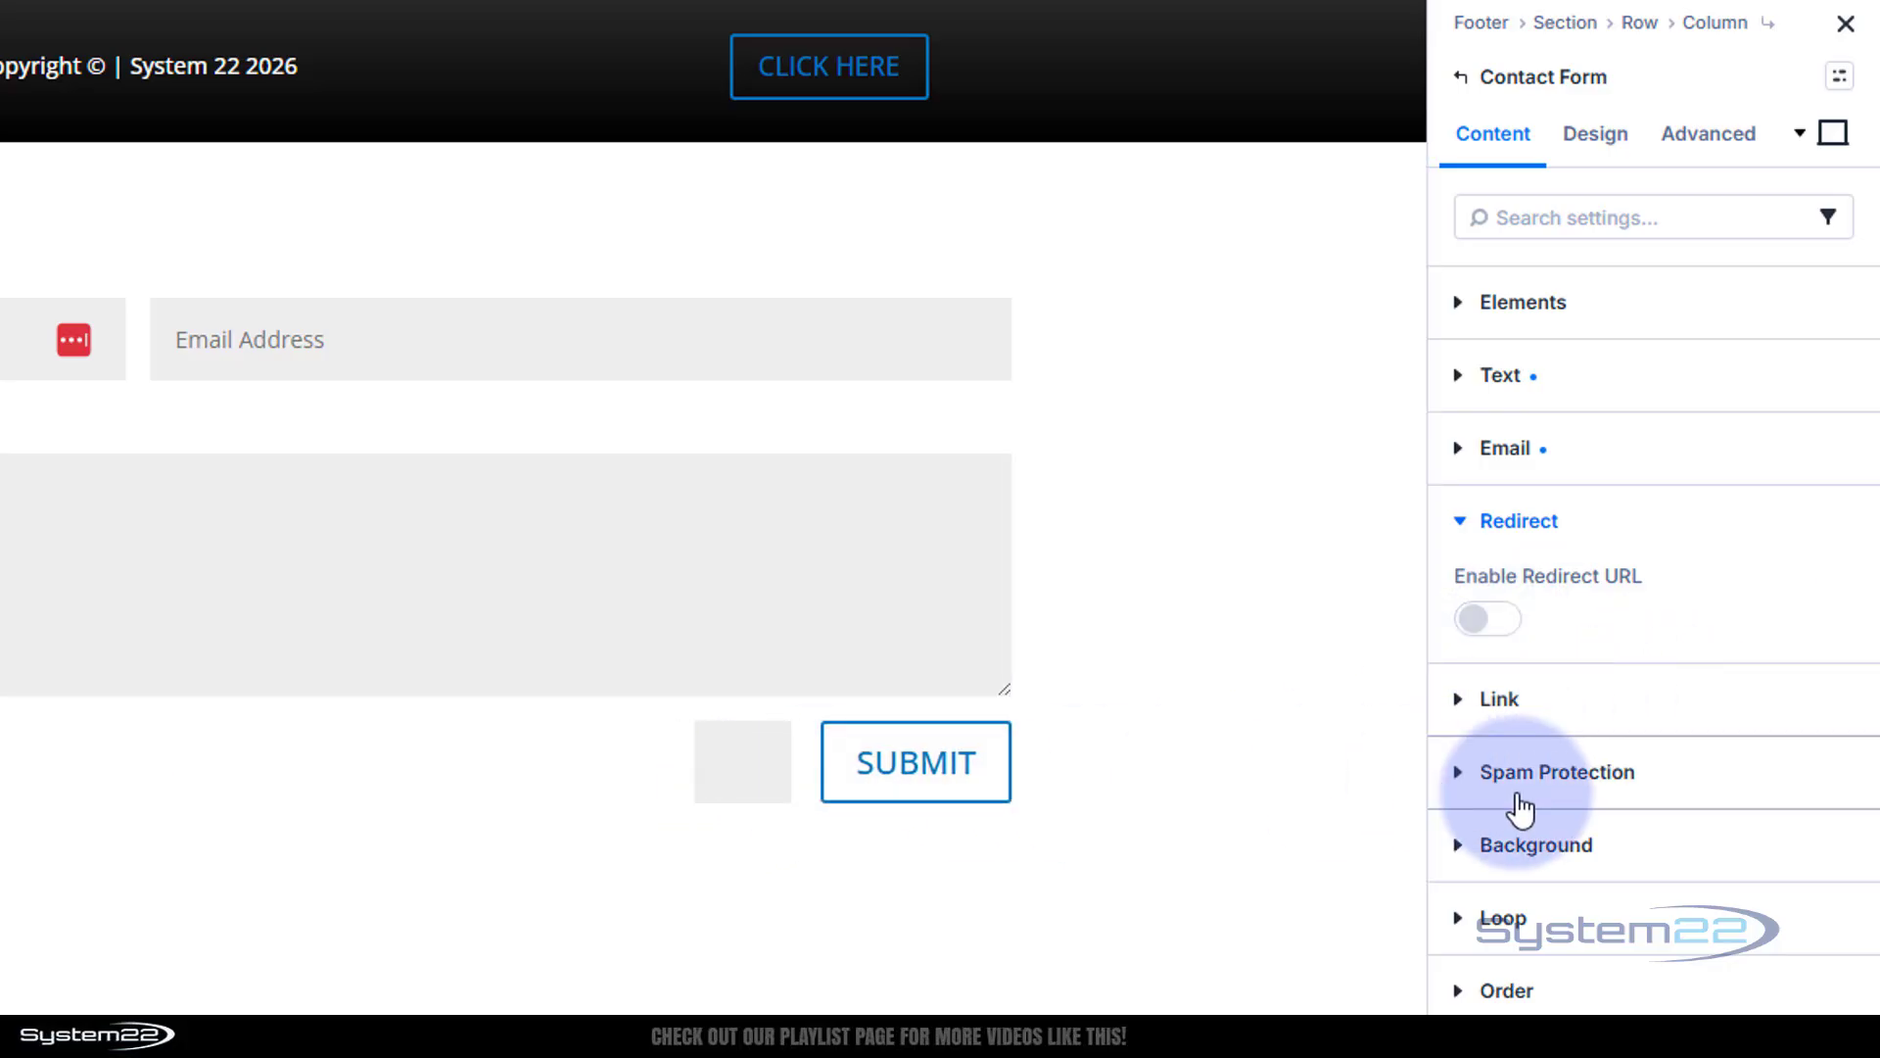
{"action": "left_click", "coordinate": [1455, 773]}
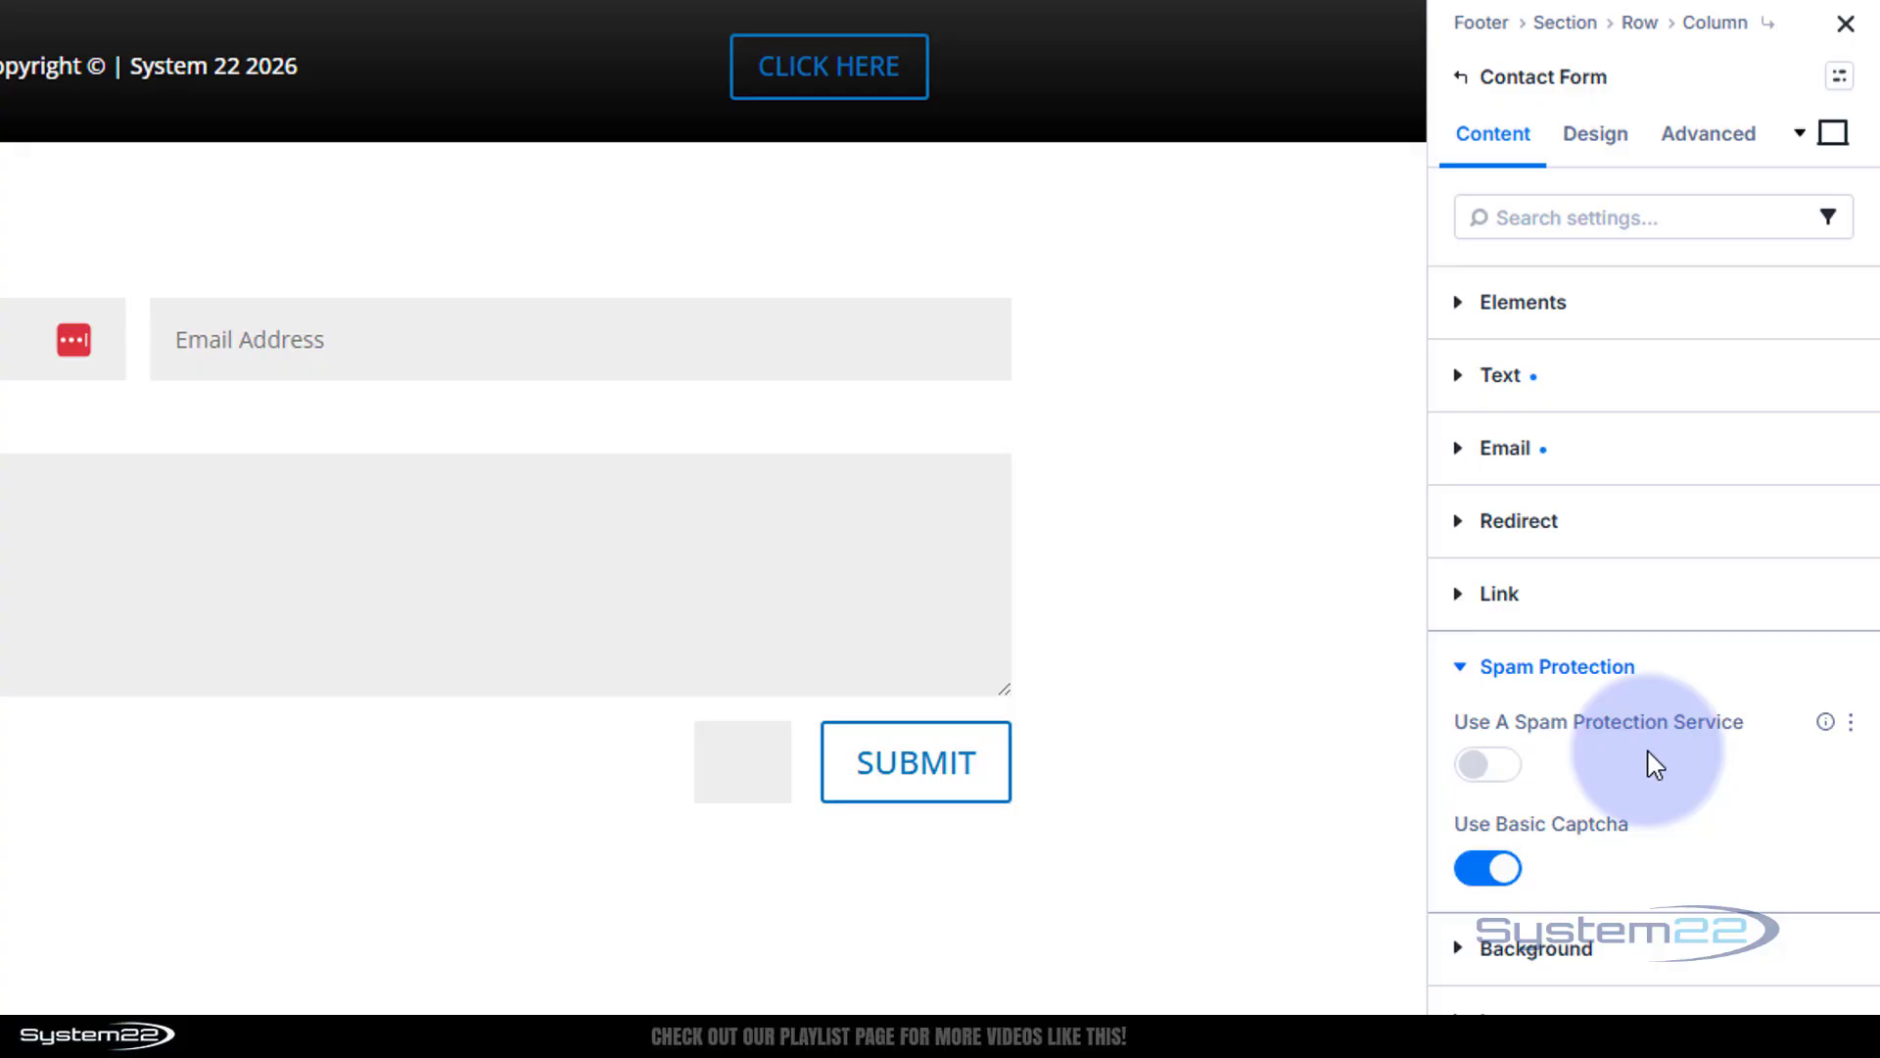
Give the contact form a dark grey 414141 background colour
{"action": "left_click", "coordinate": [1455, 948]}
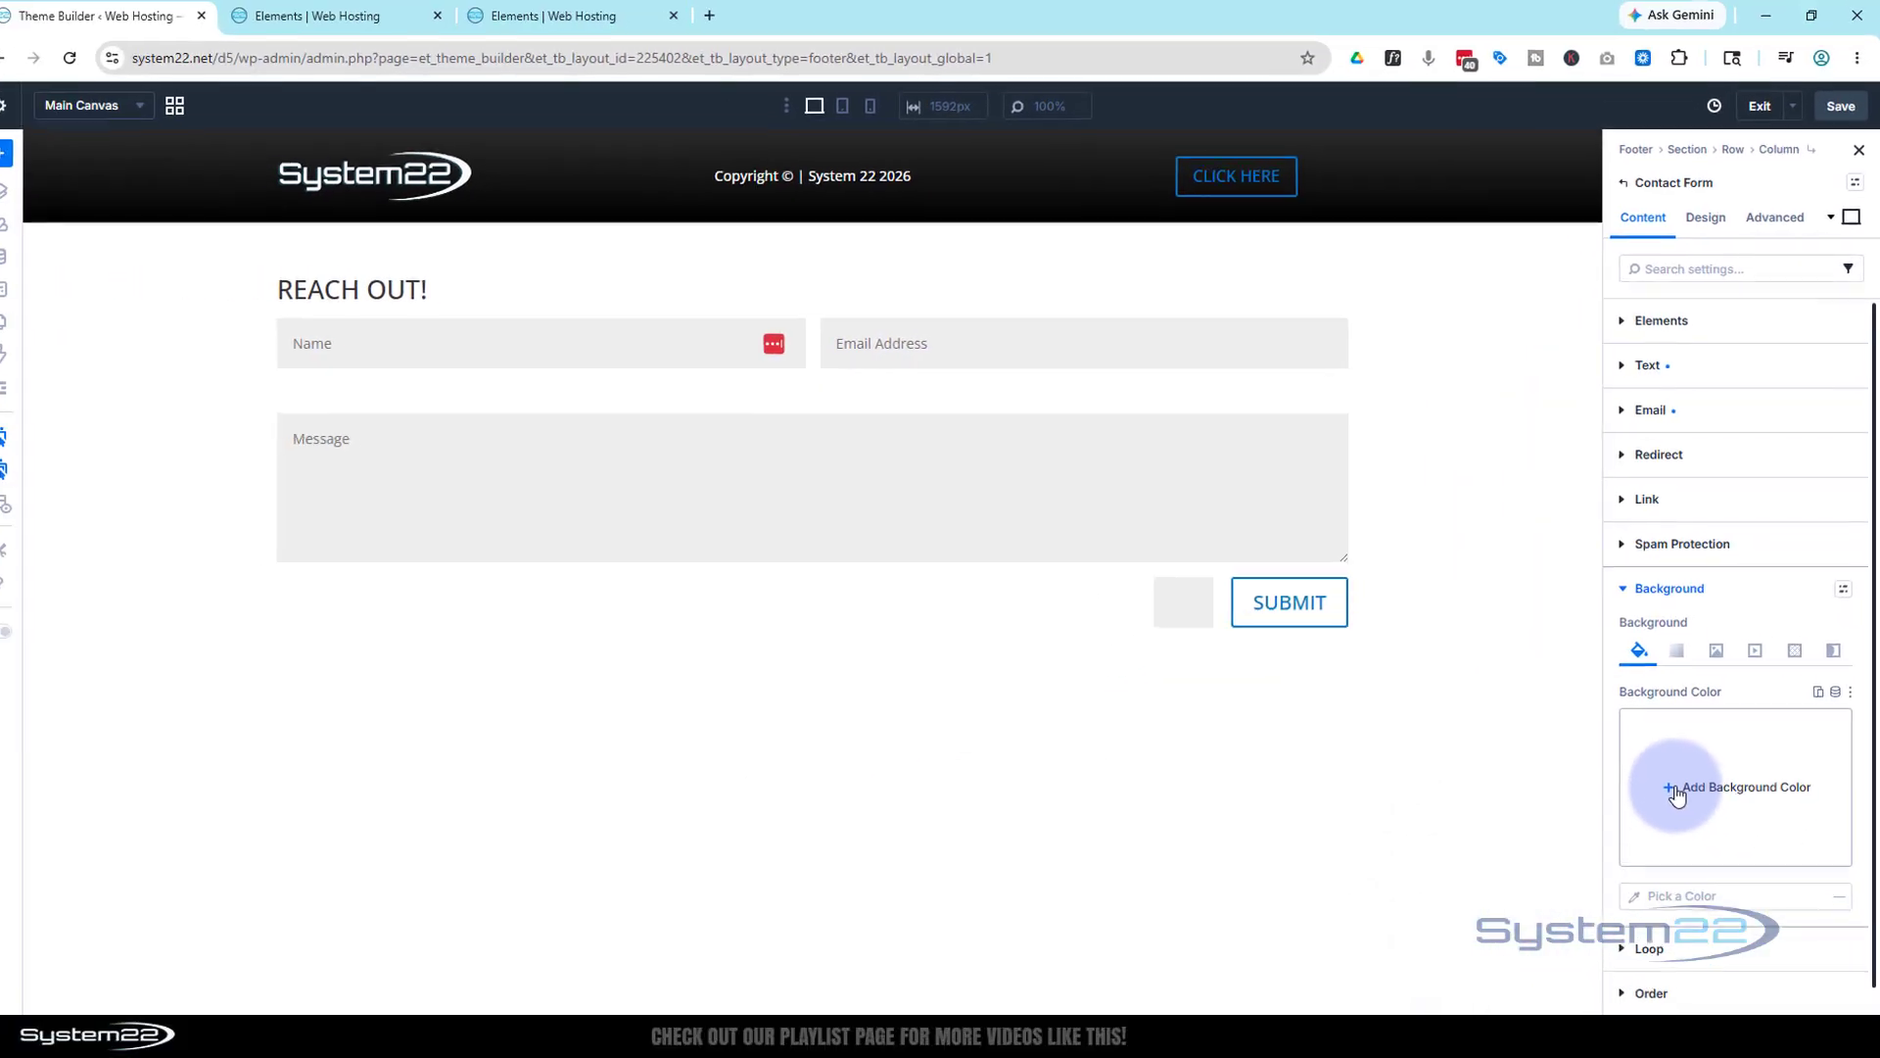
{"action": "left_click", "coordinate": [1674, 789]}
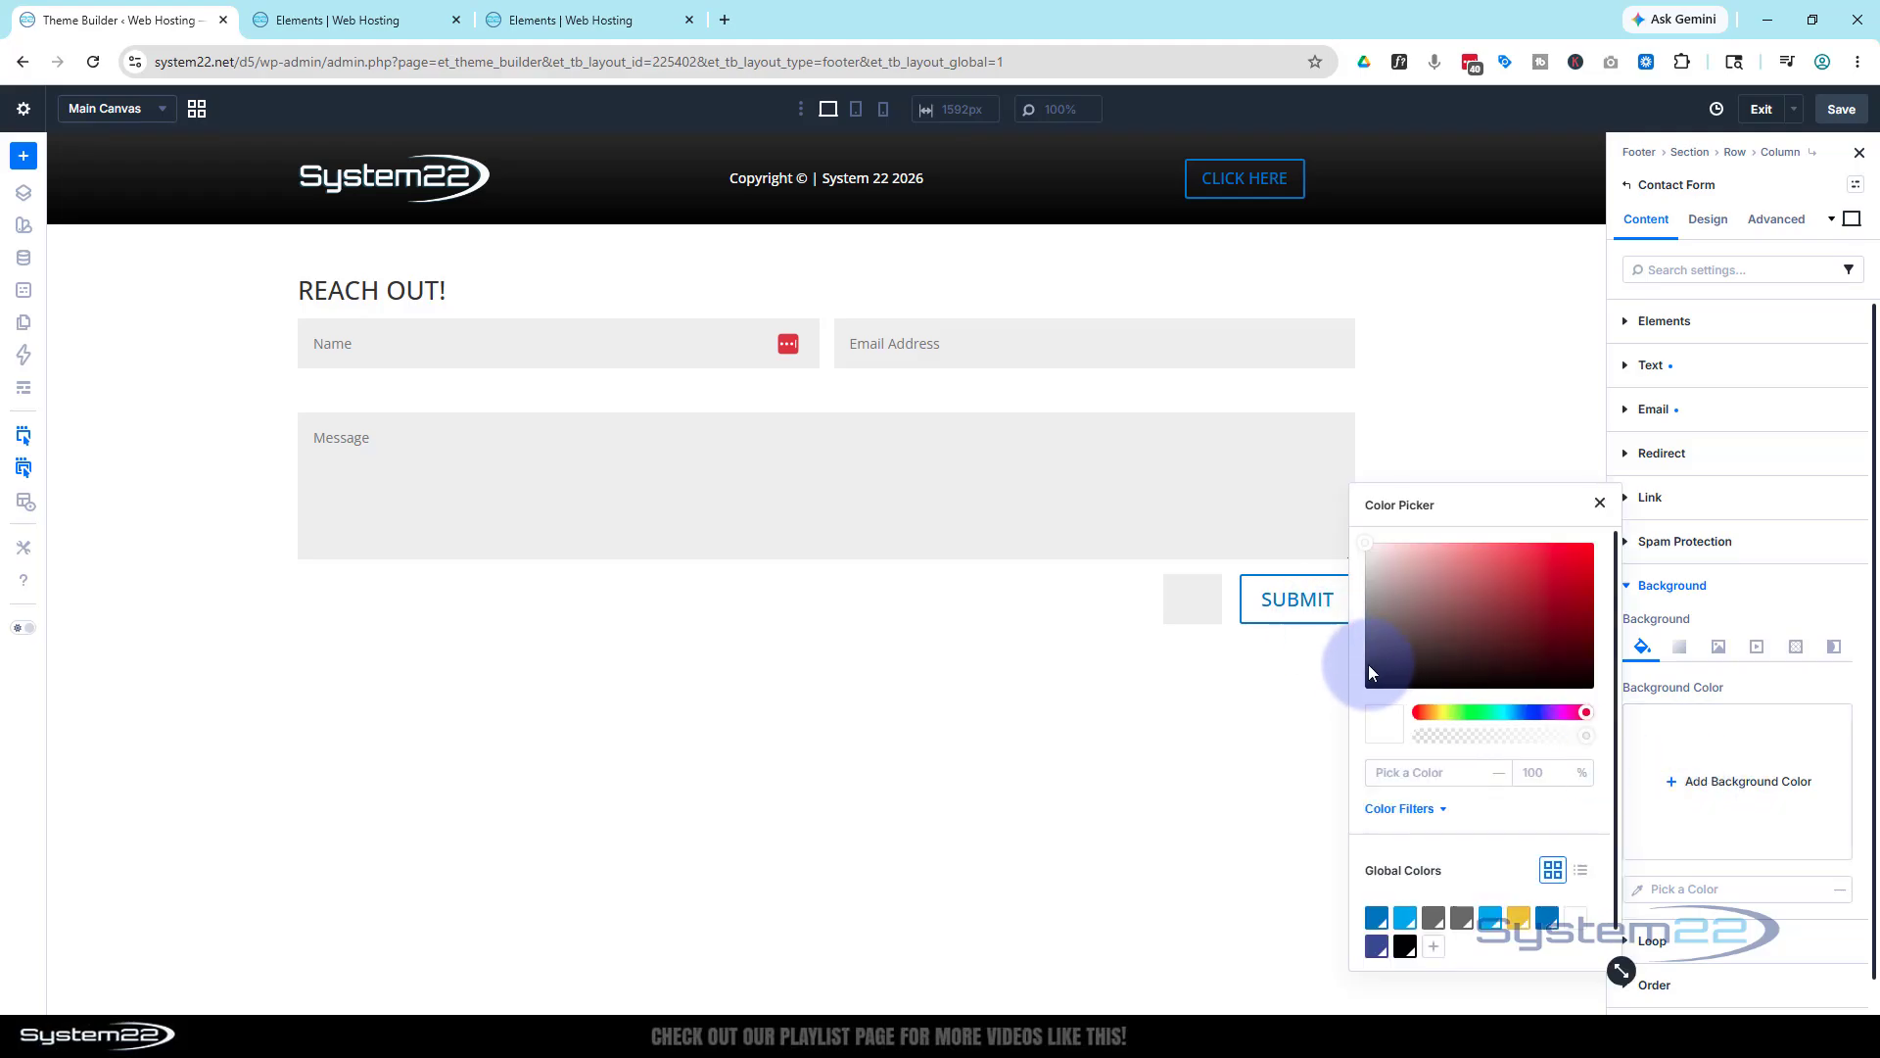
{"action": "left_click_drag", "start_coordinate": [1365, 666], "coordinate": [1365, 651]}
{"action": "left_click", "coordinate": [1628, 588]}
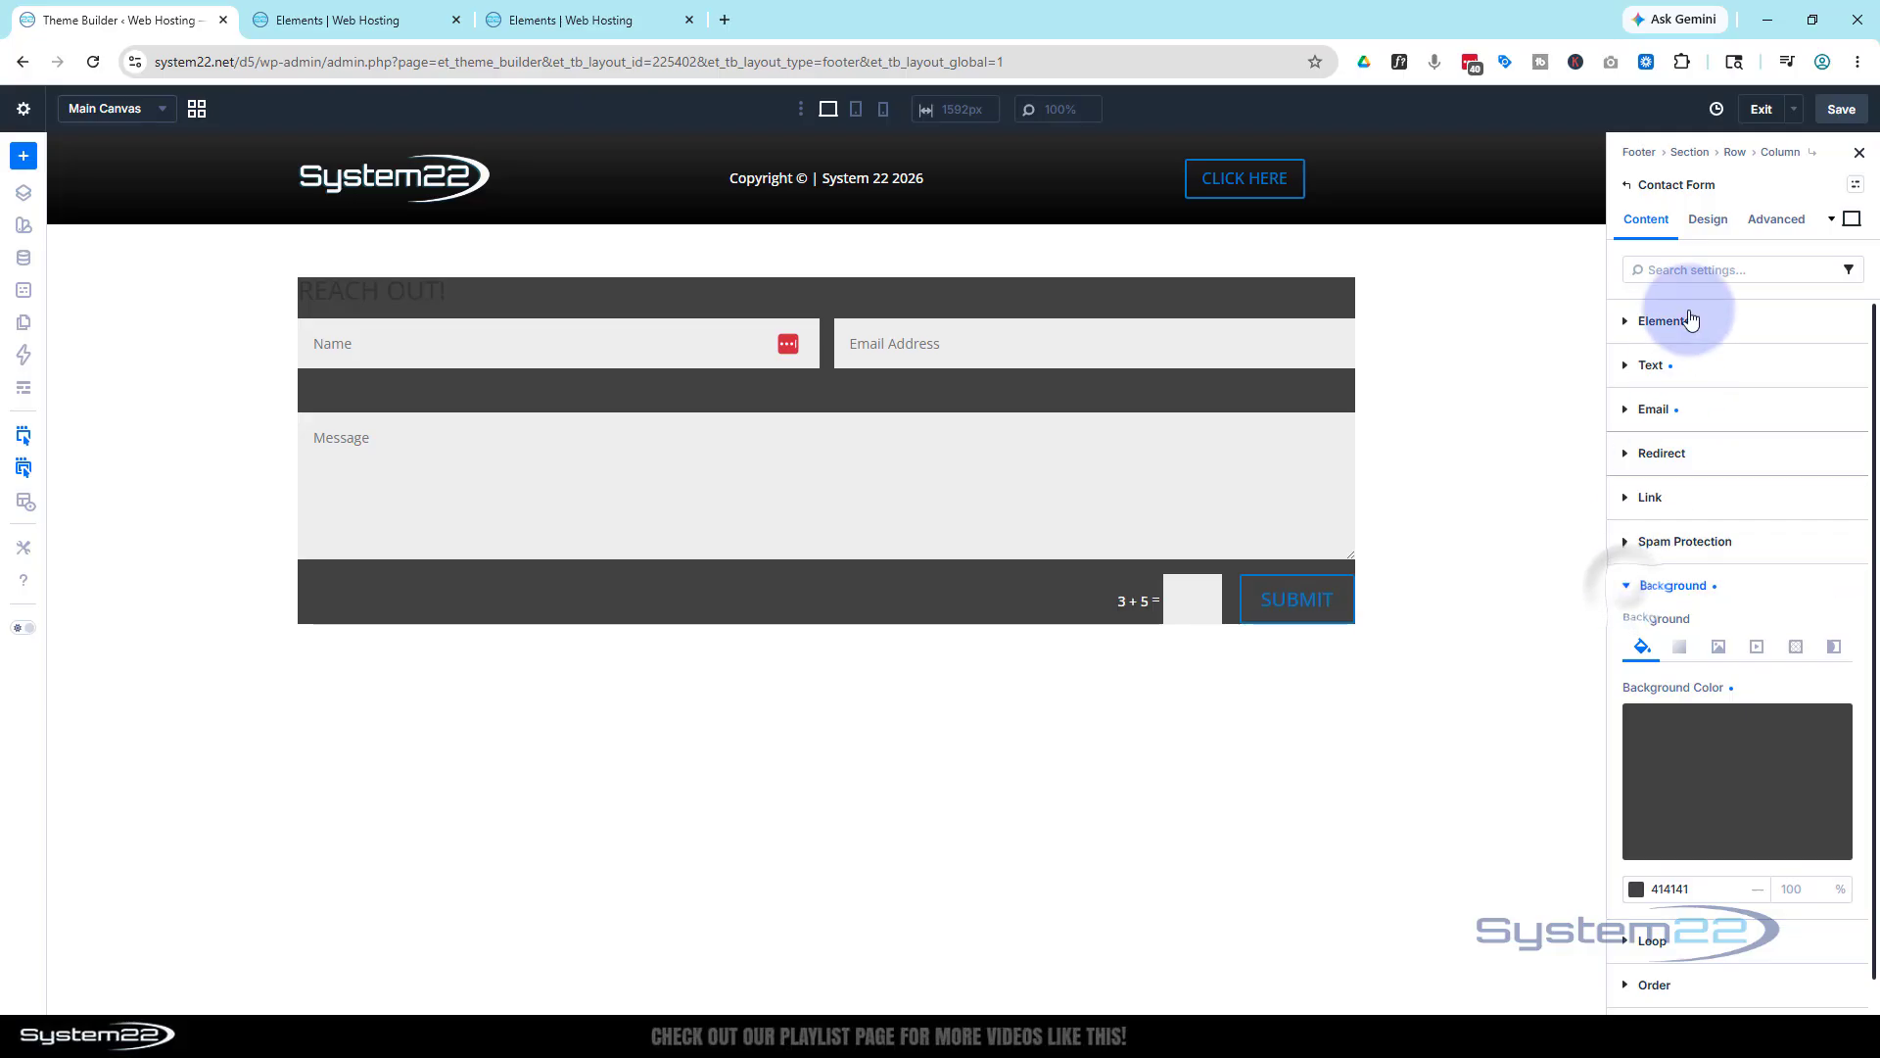
Set the form's linked padding to 3% top/bottom and 3% left/right
{"action": "left_click", "coordinate": [1709, 219]}
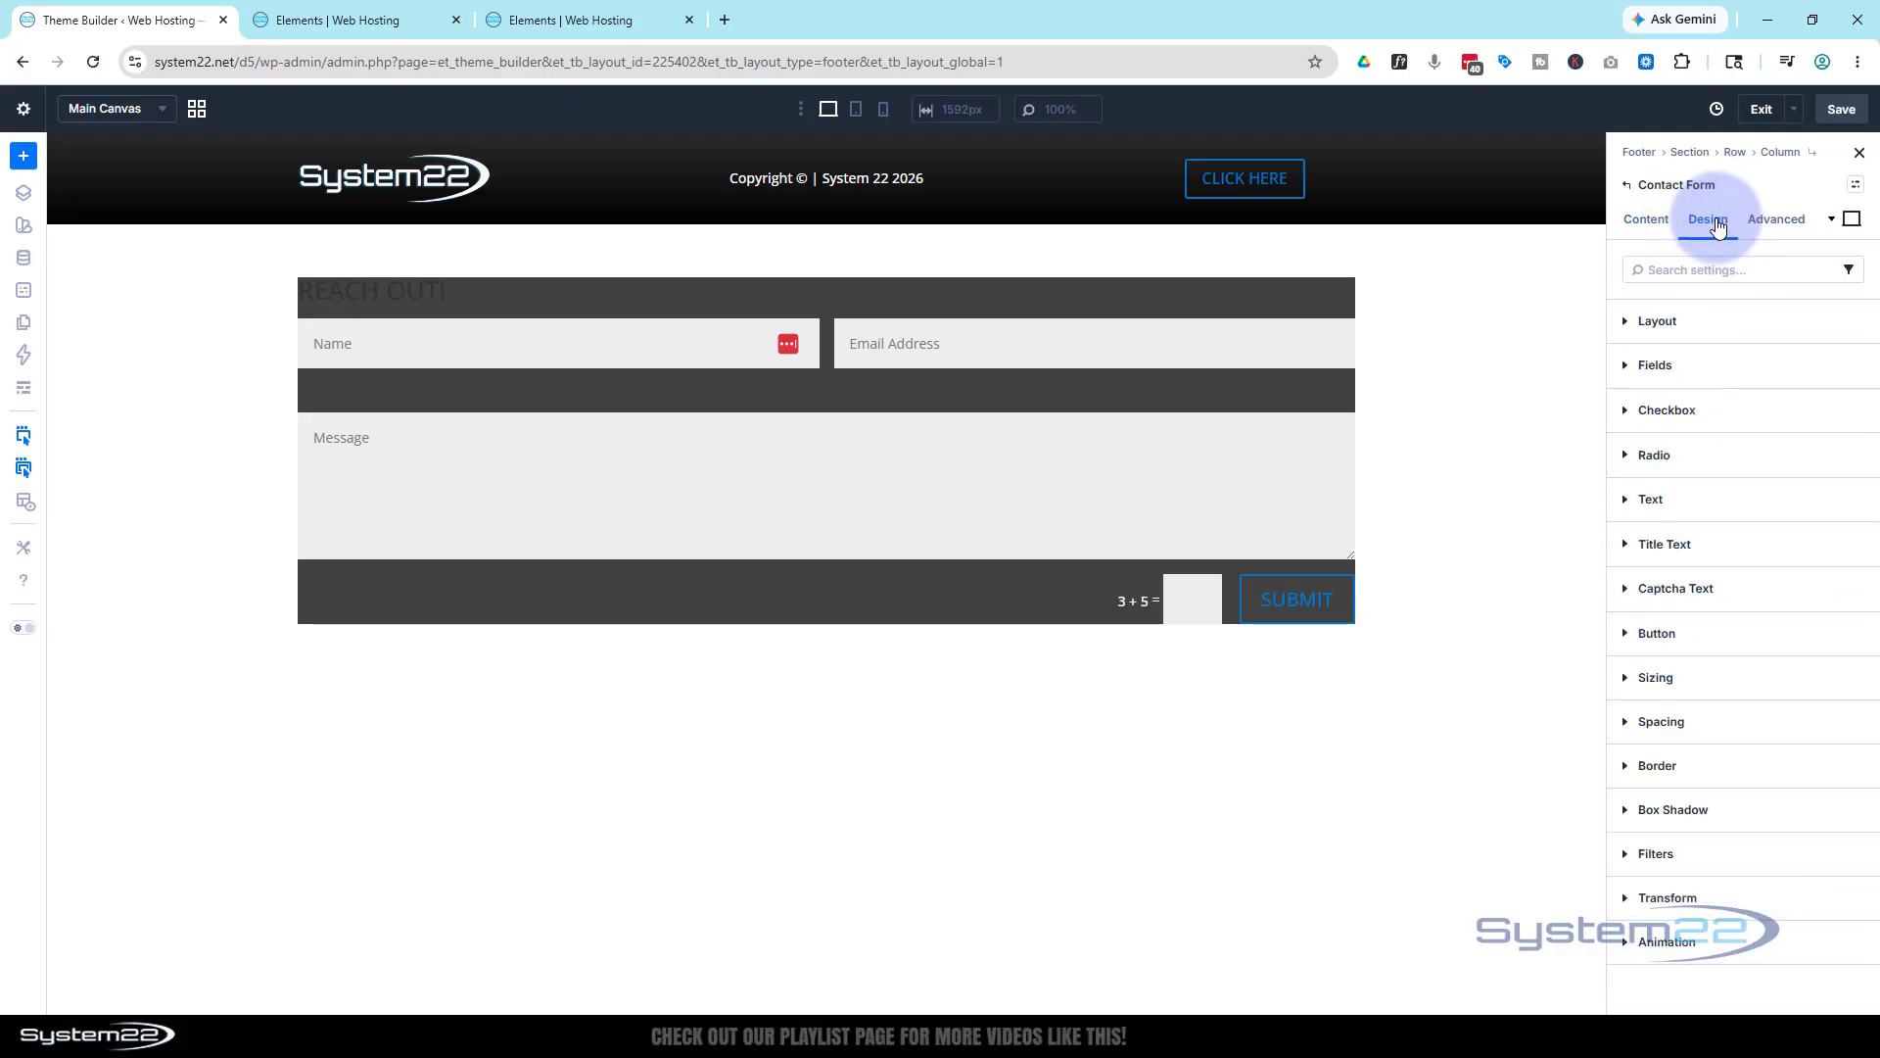
{"action": "left_click", "coordinate": [1710, 723]}
{"action": "scroll", "coordinate": [1708, 715], "scroll_direction": "down", "scroll_amount": 2}
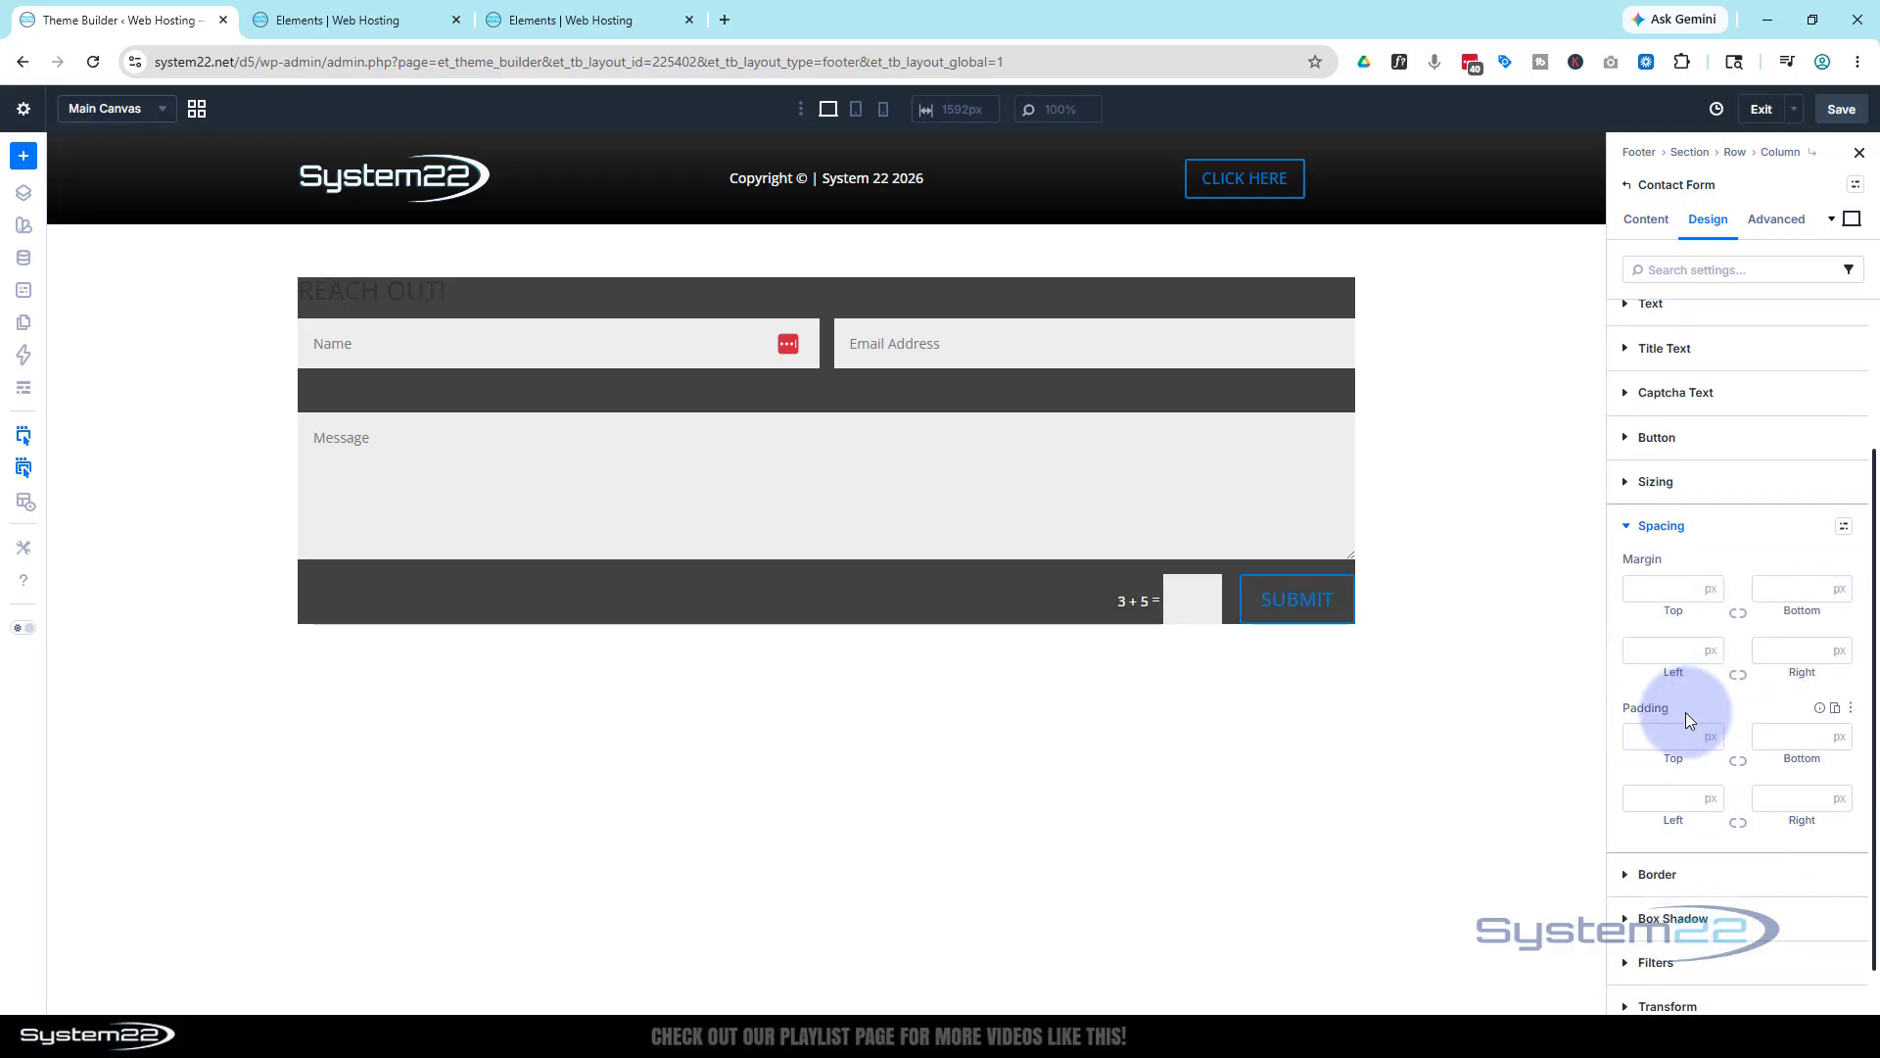
{"action": "left_click", "coordinate": [1653, 736]}
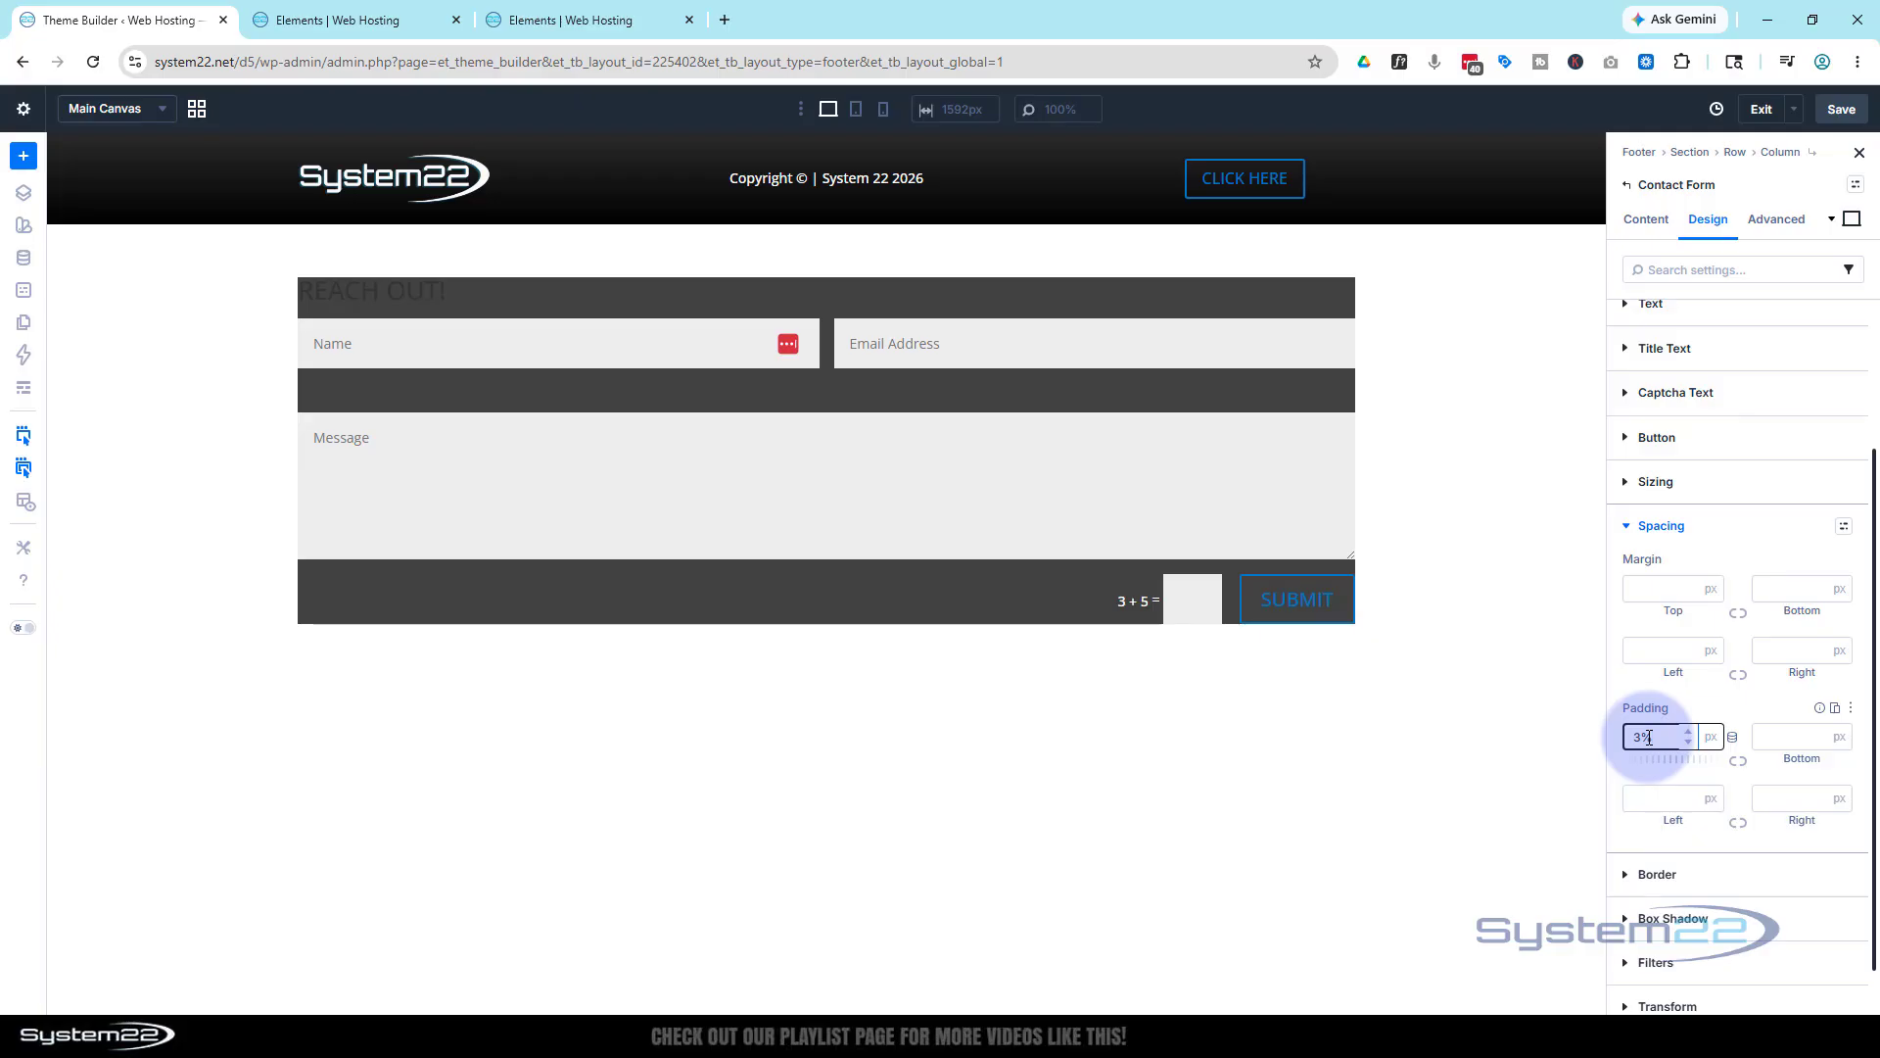
{"action": "type", "text": "3%"}
{"action": "left_click", "coordinate": [1739, 760]}
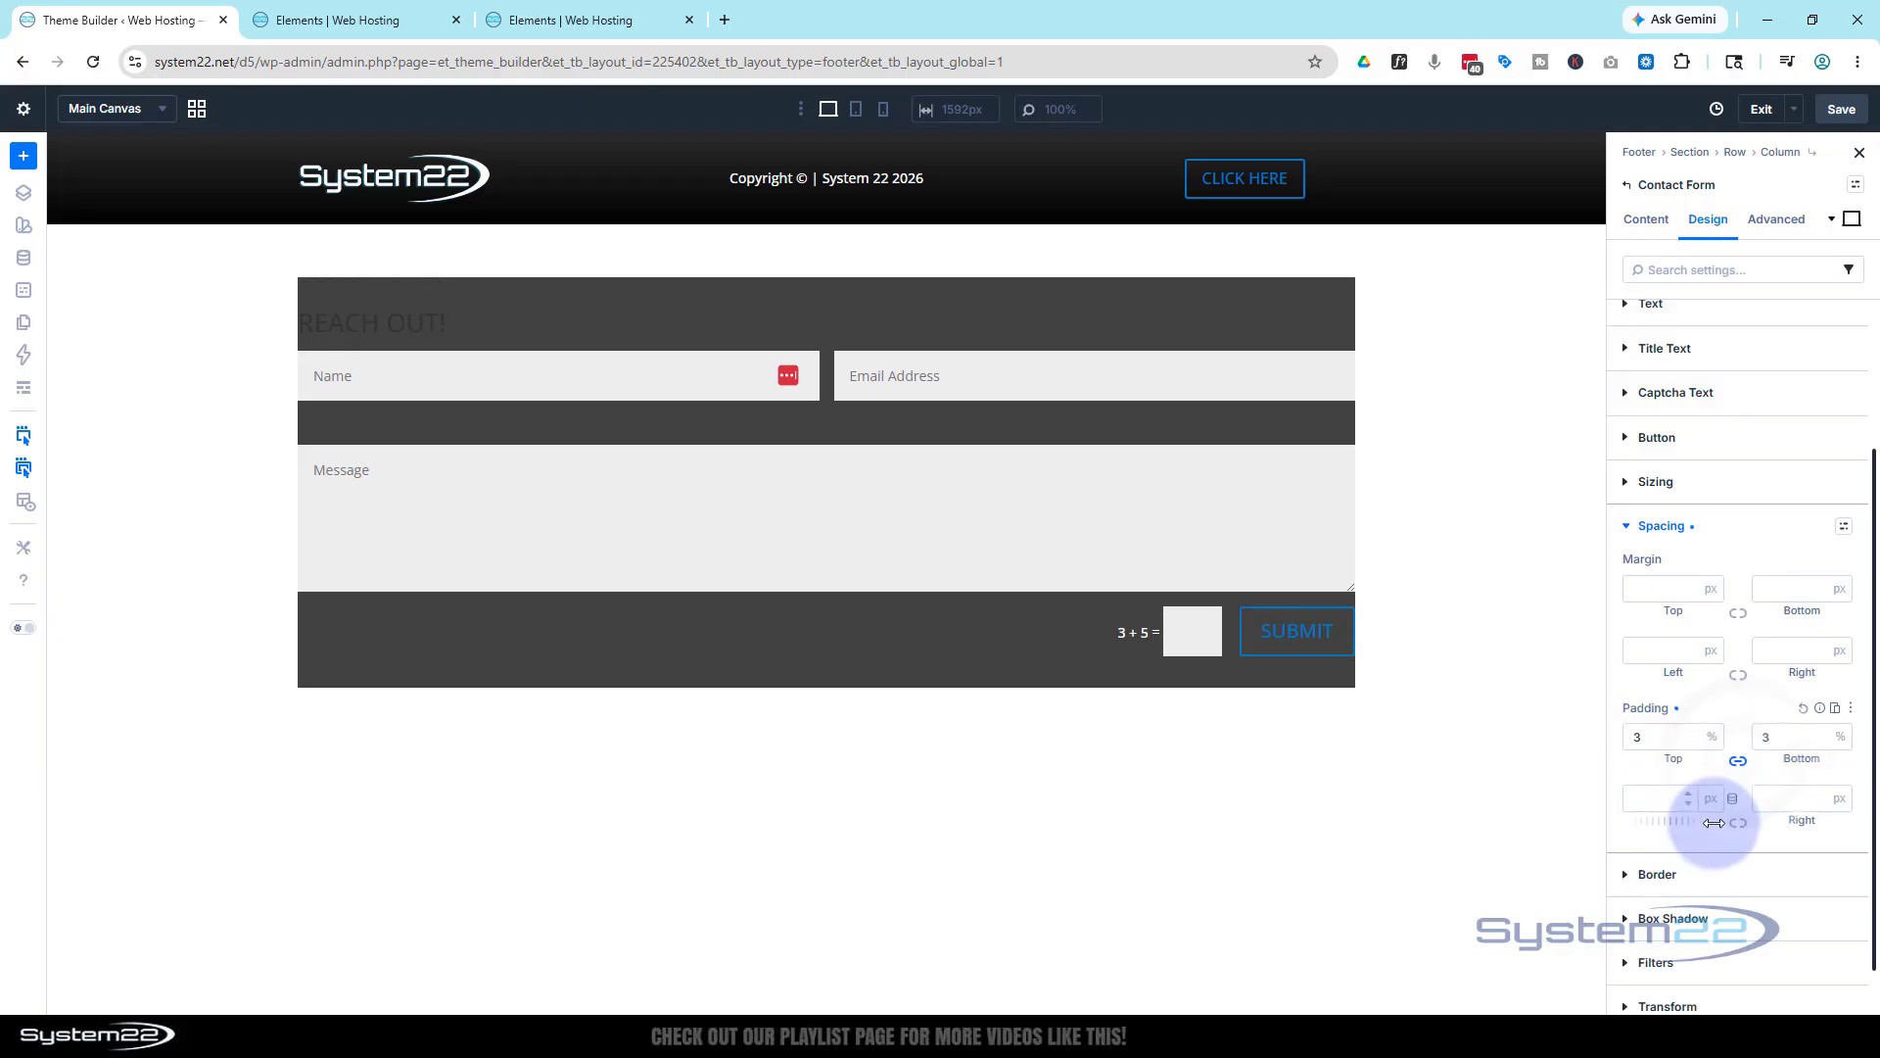
{"action": "left_click", "coordinate": [1653, 799]}
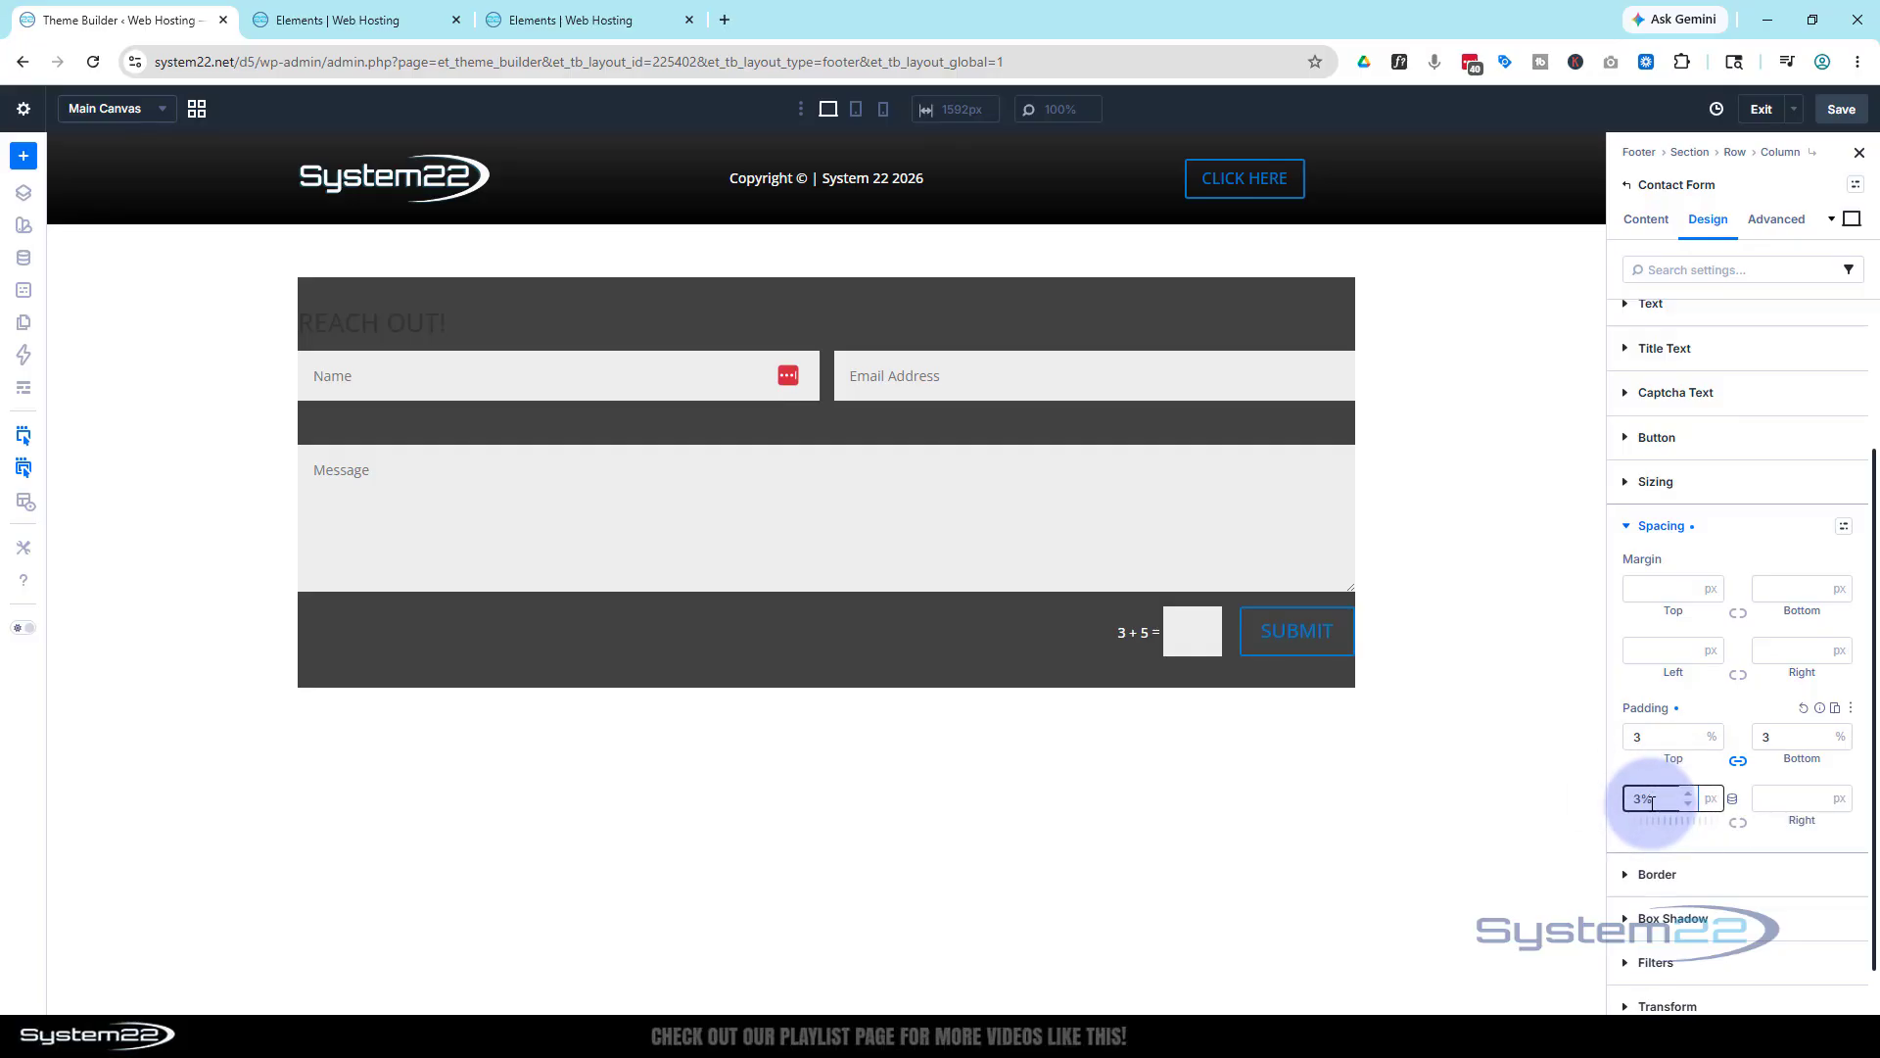
{"action": "type", "text": "3%"}
{"action": "left_click", "coordinate": [1738, 823]}
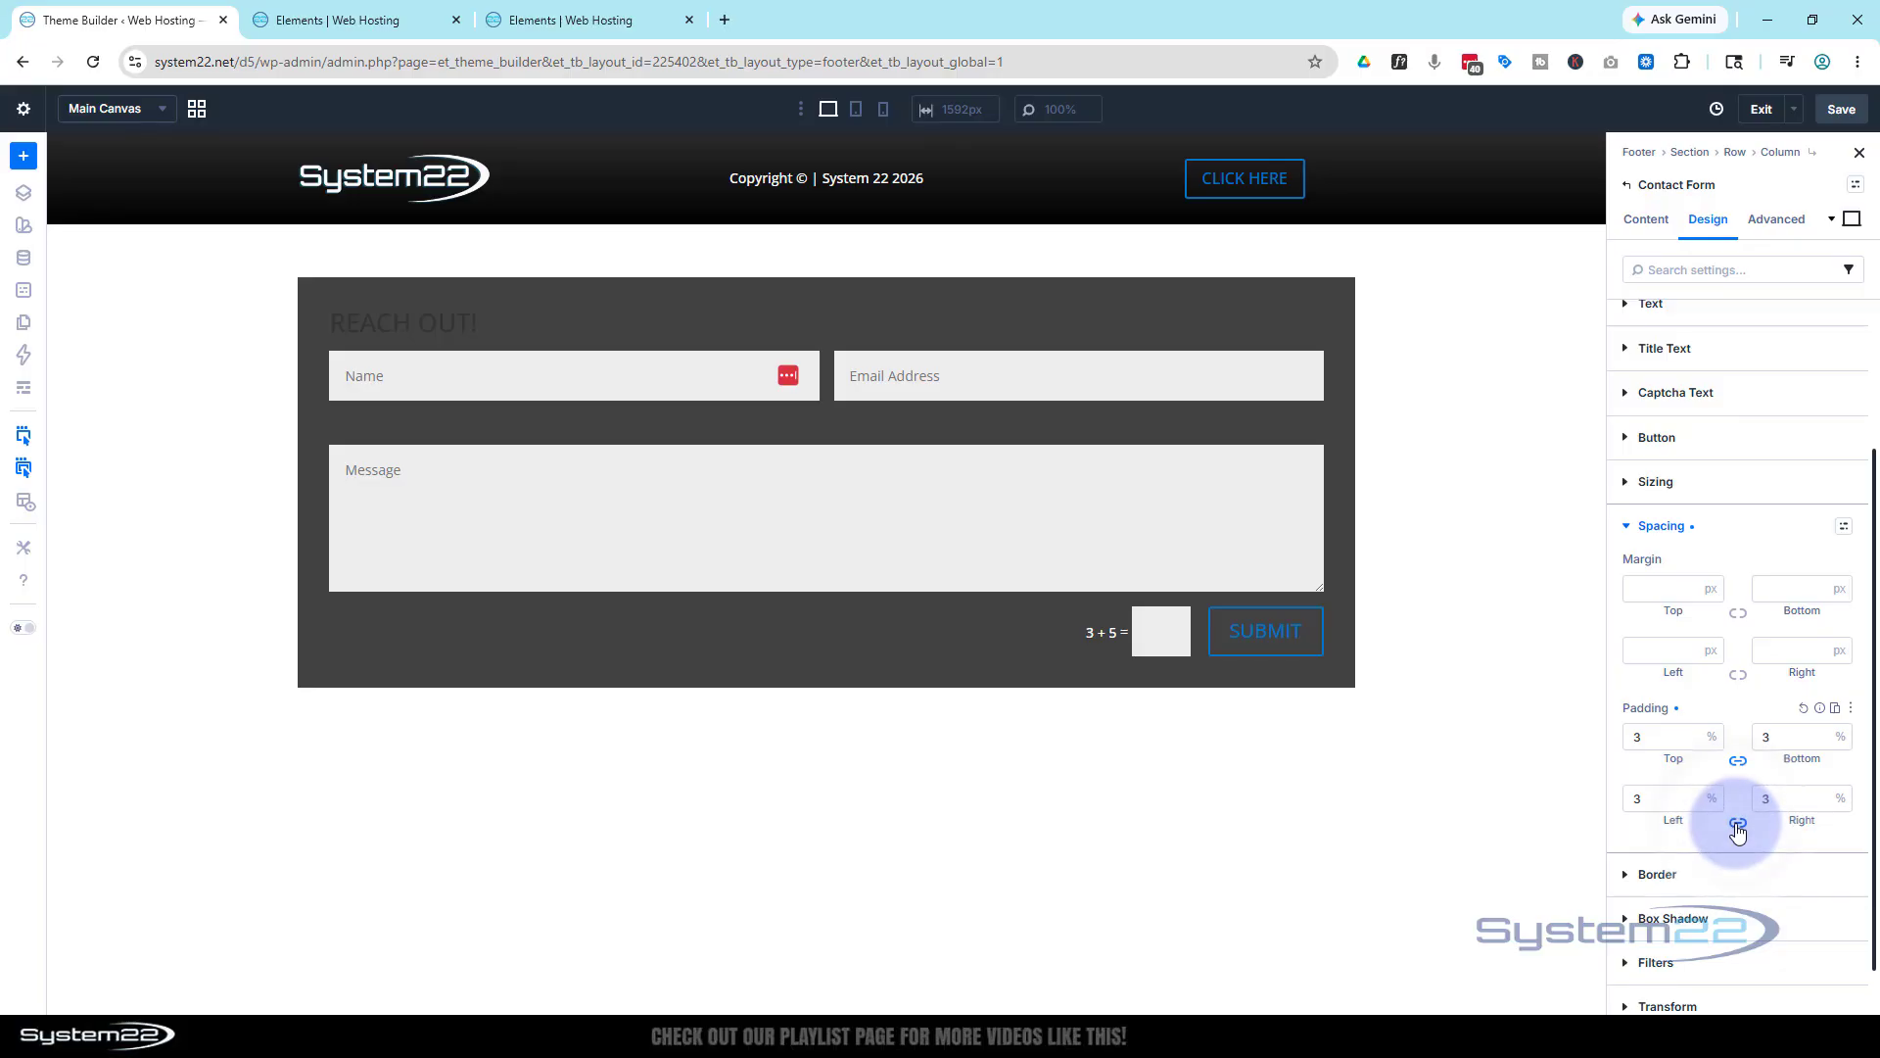
{"action": "scroll", "coordinate": [1738, 829], "scroll_direction": "down", "scroll_amount": 1}
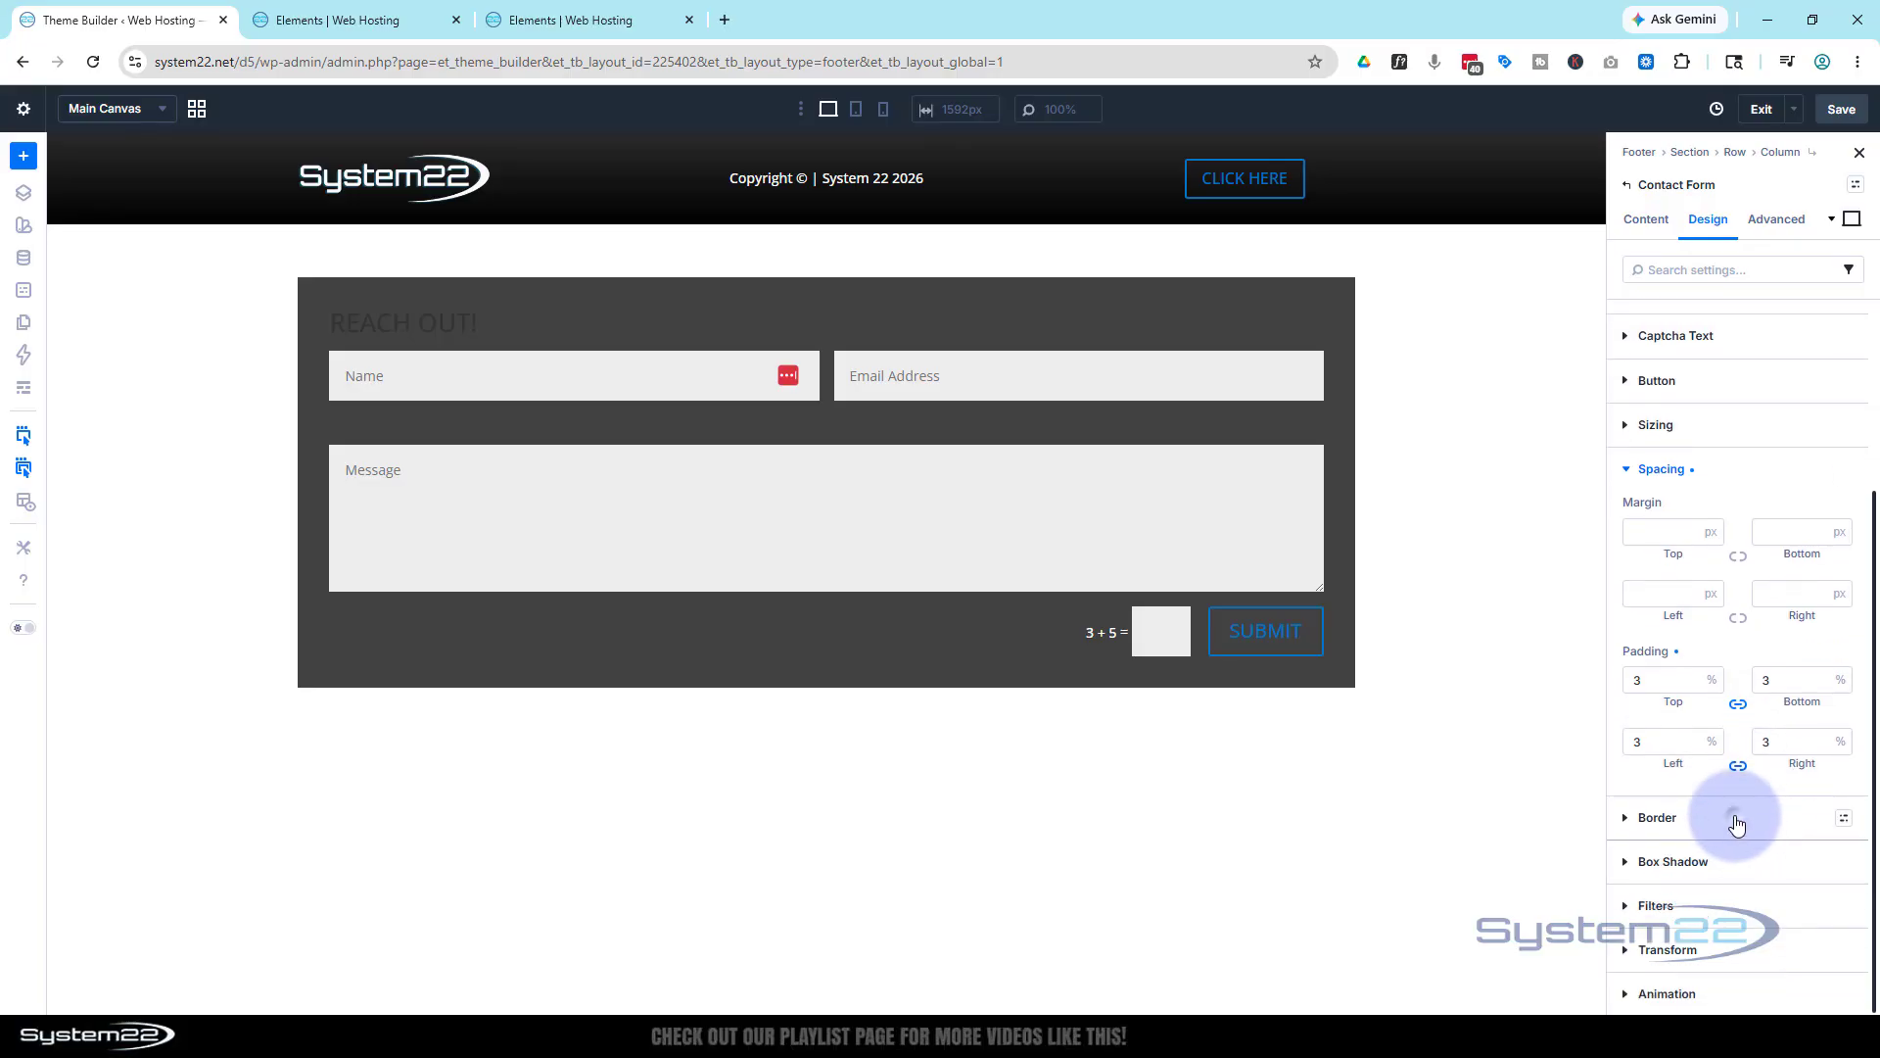
Set the contact form's border width to 1px and its colour to white FFFFFF
{"action": "left_click", "coordinate": [1736, 825]}
{"action": "scroll", "coordinate": [1704, 746], "scroll_direction": "down", "scroll_amount": 5}
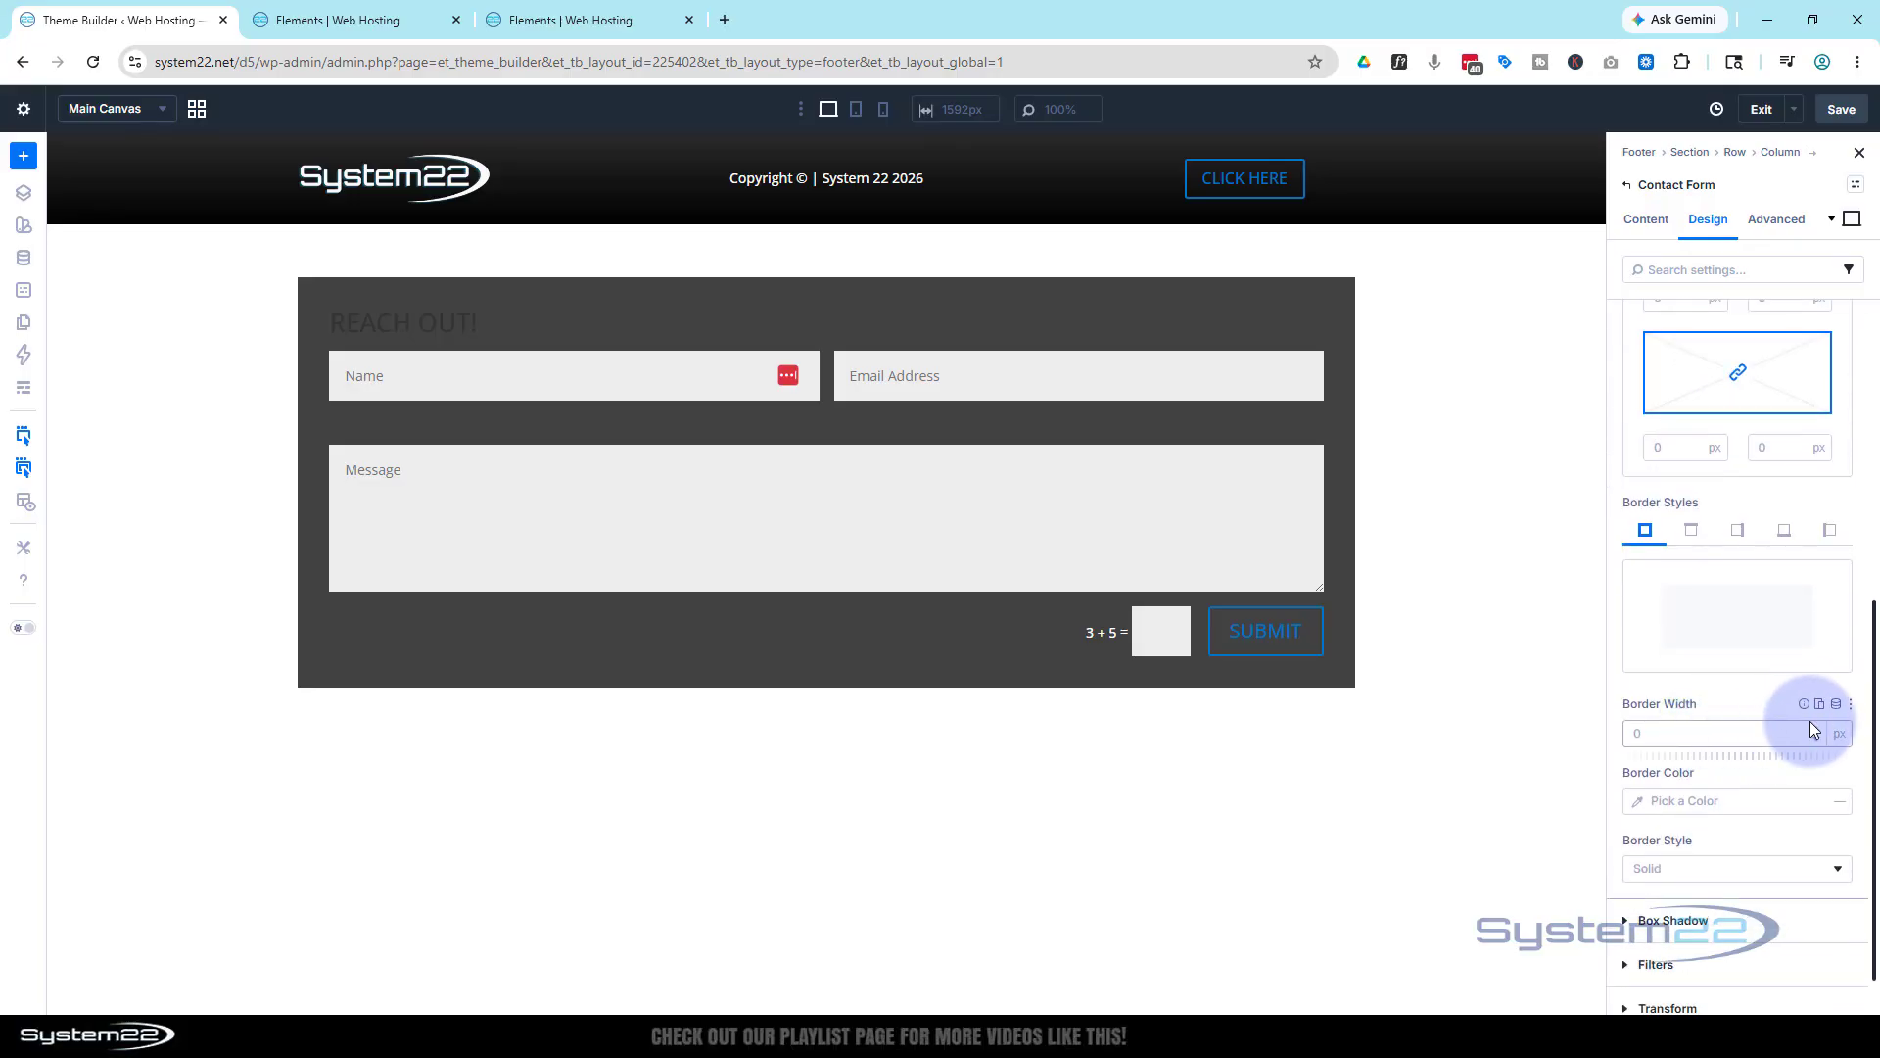
{"action": "left_click", "coordinate": [1816, 730]}
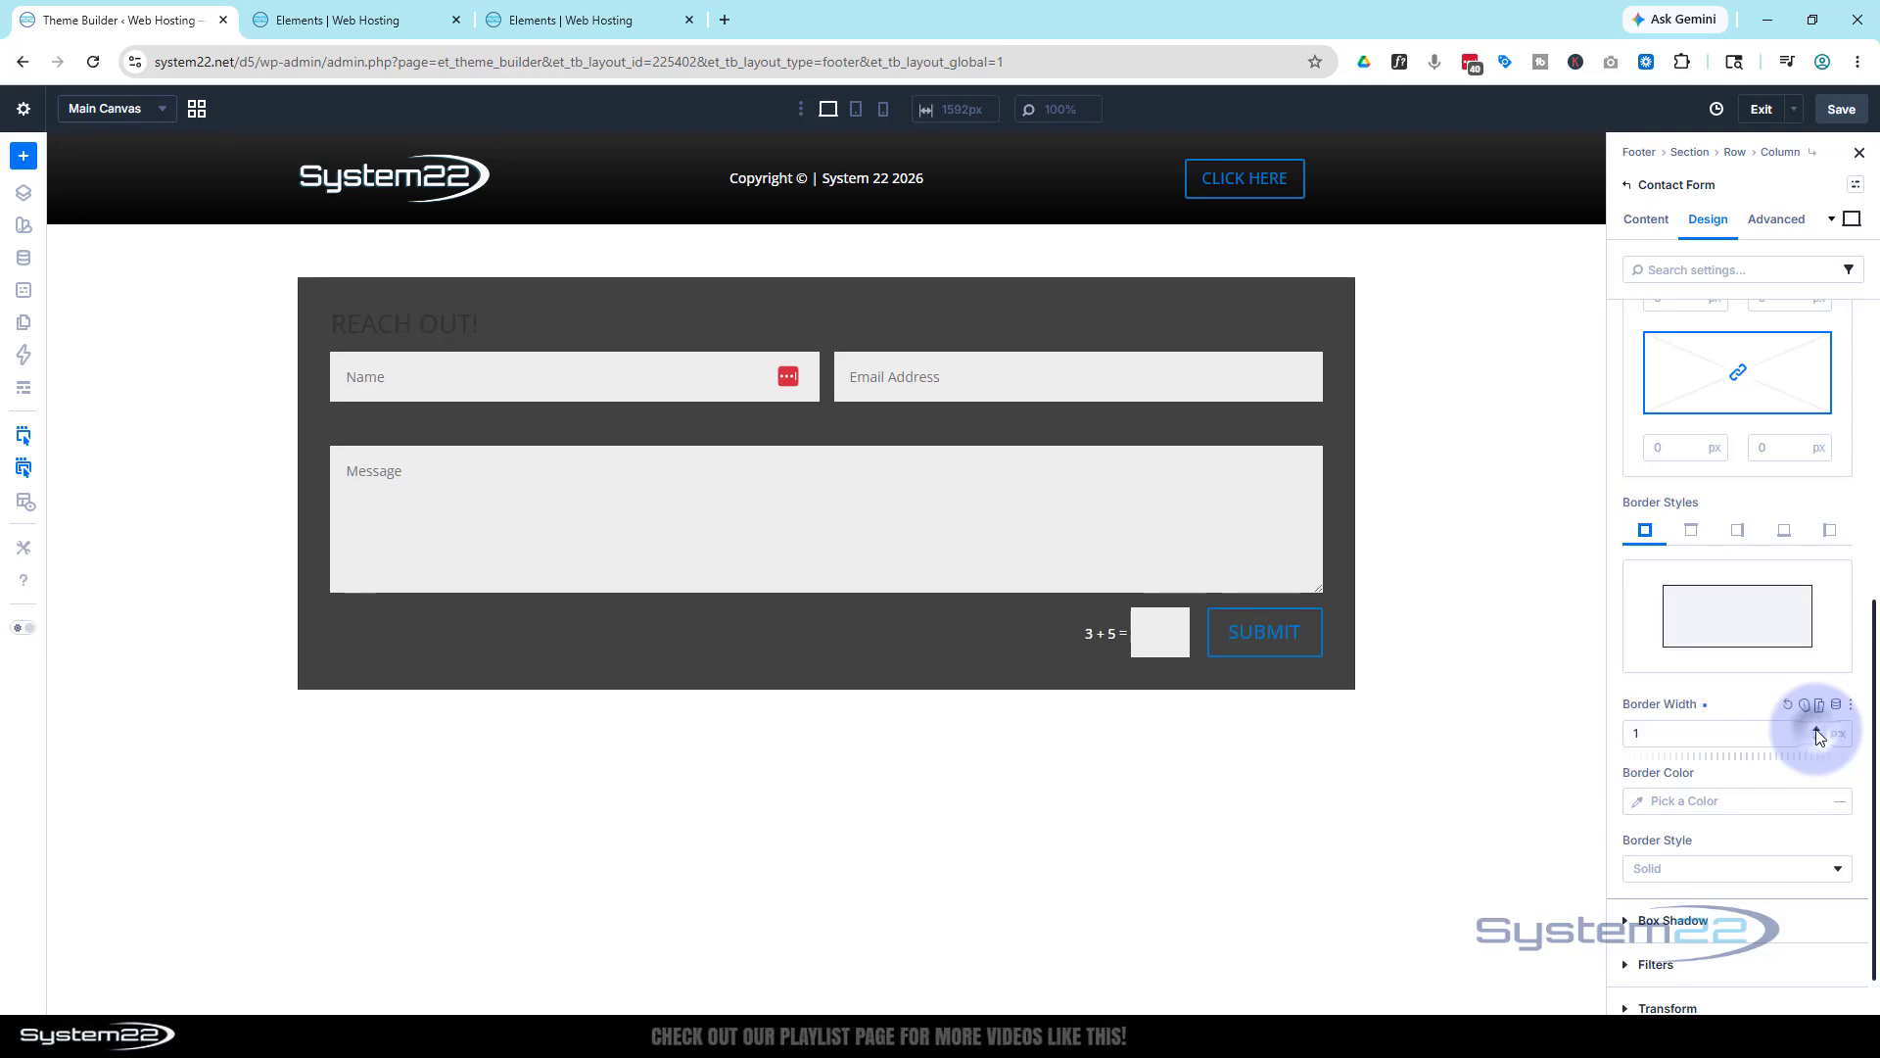
{"action": "left_click", "coordinate": [1641, 803]}
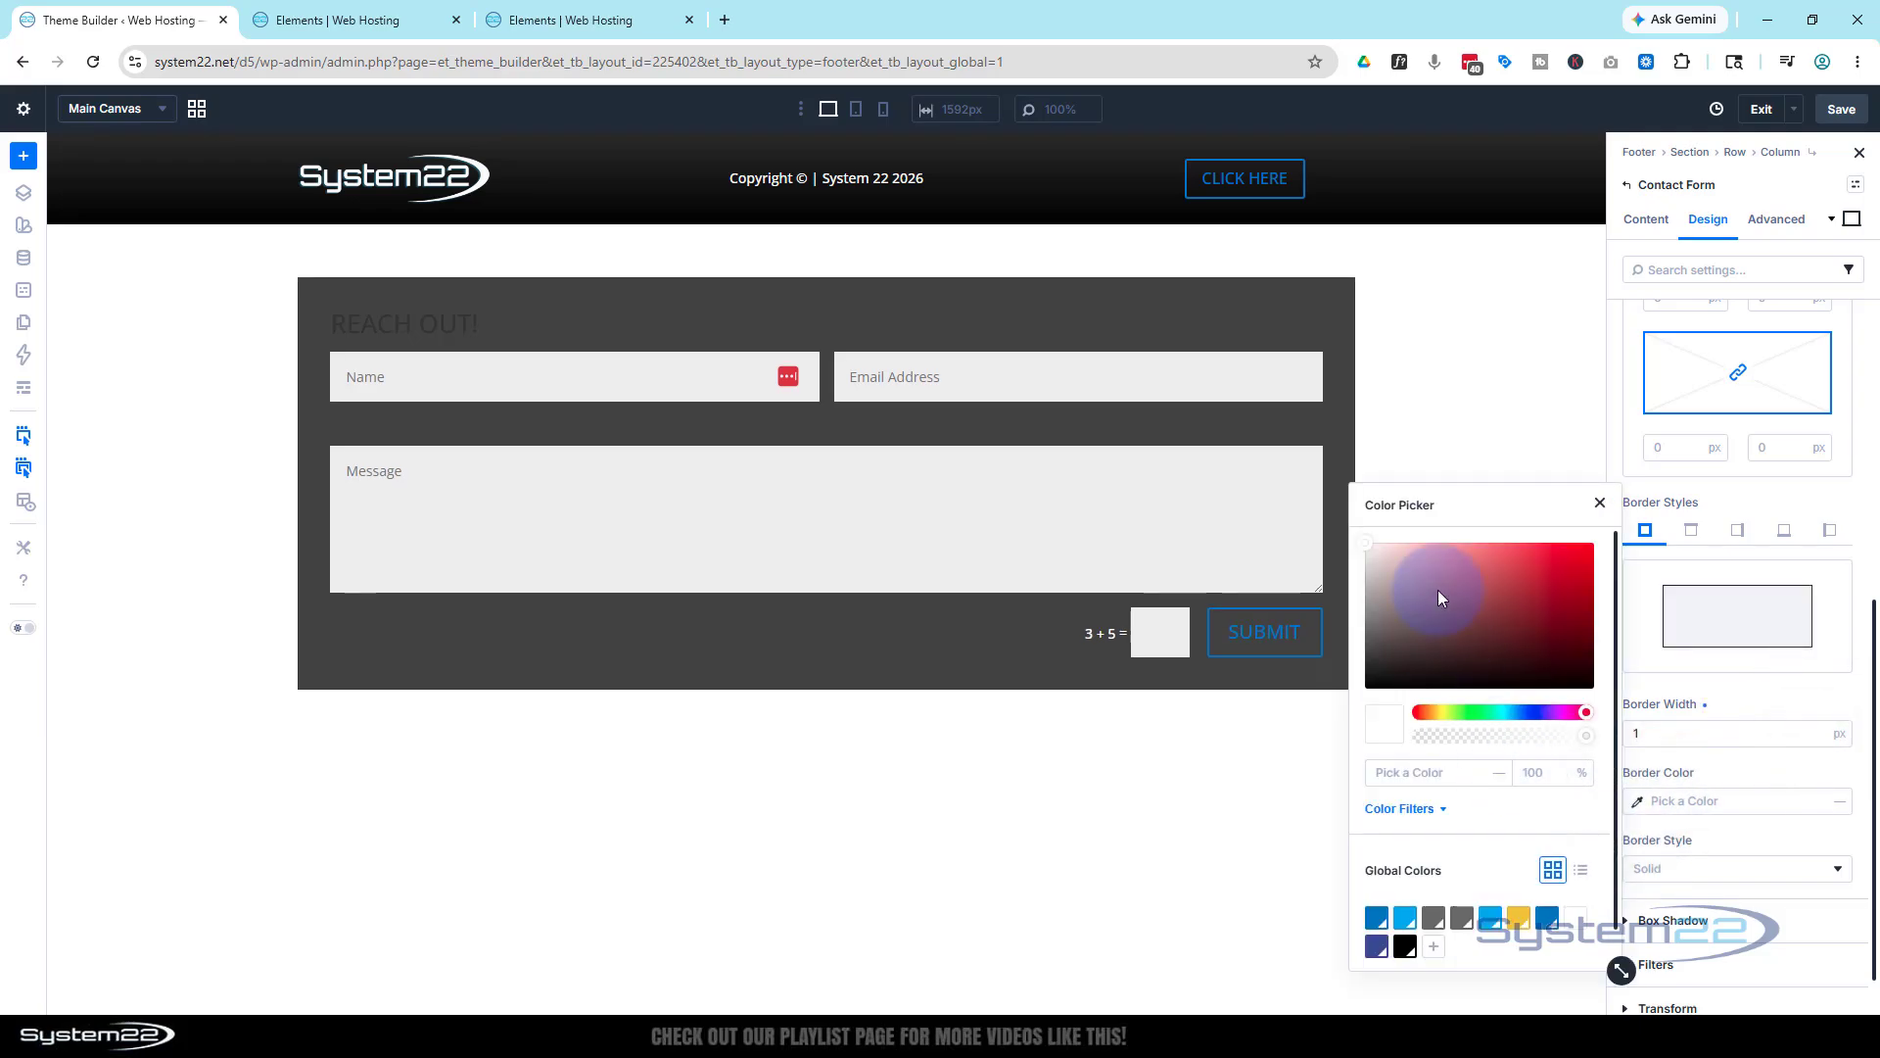
{"action": "left_click", "coordinate": [1366, 547]}
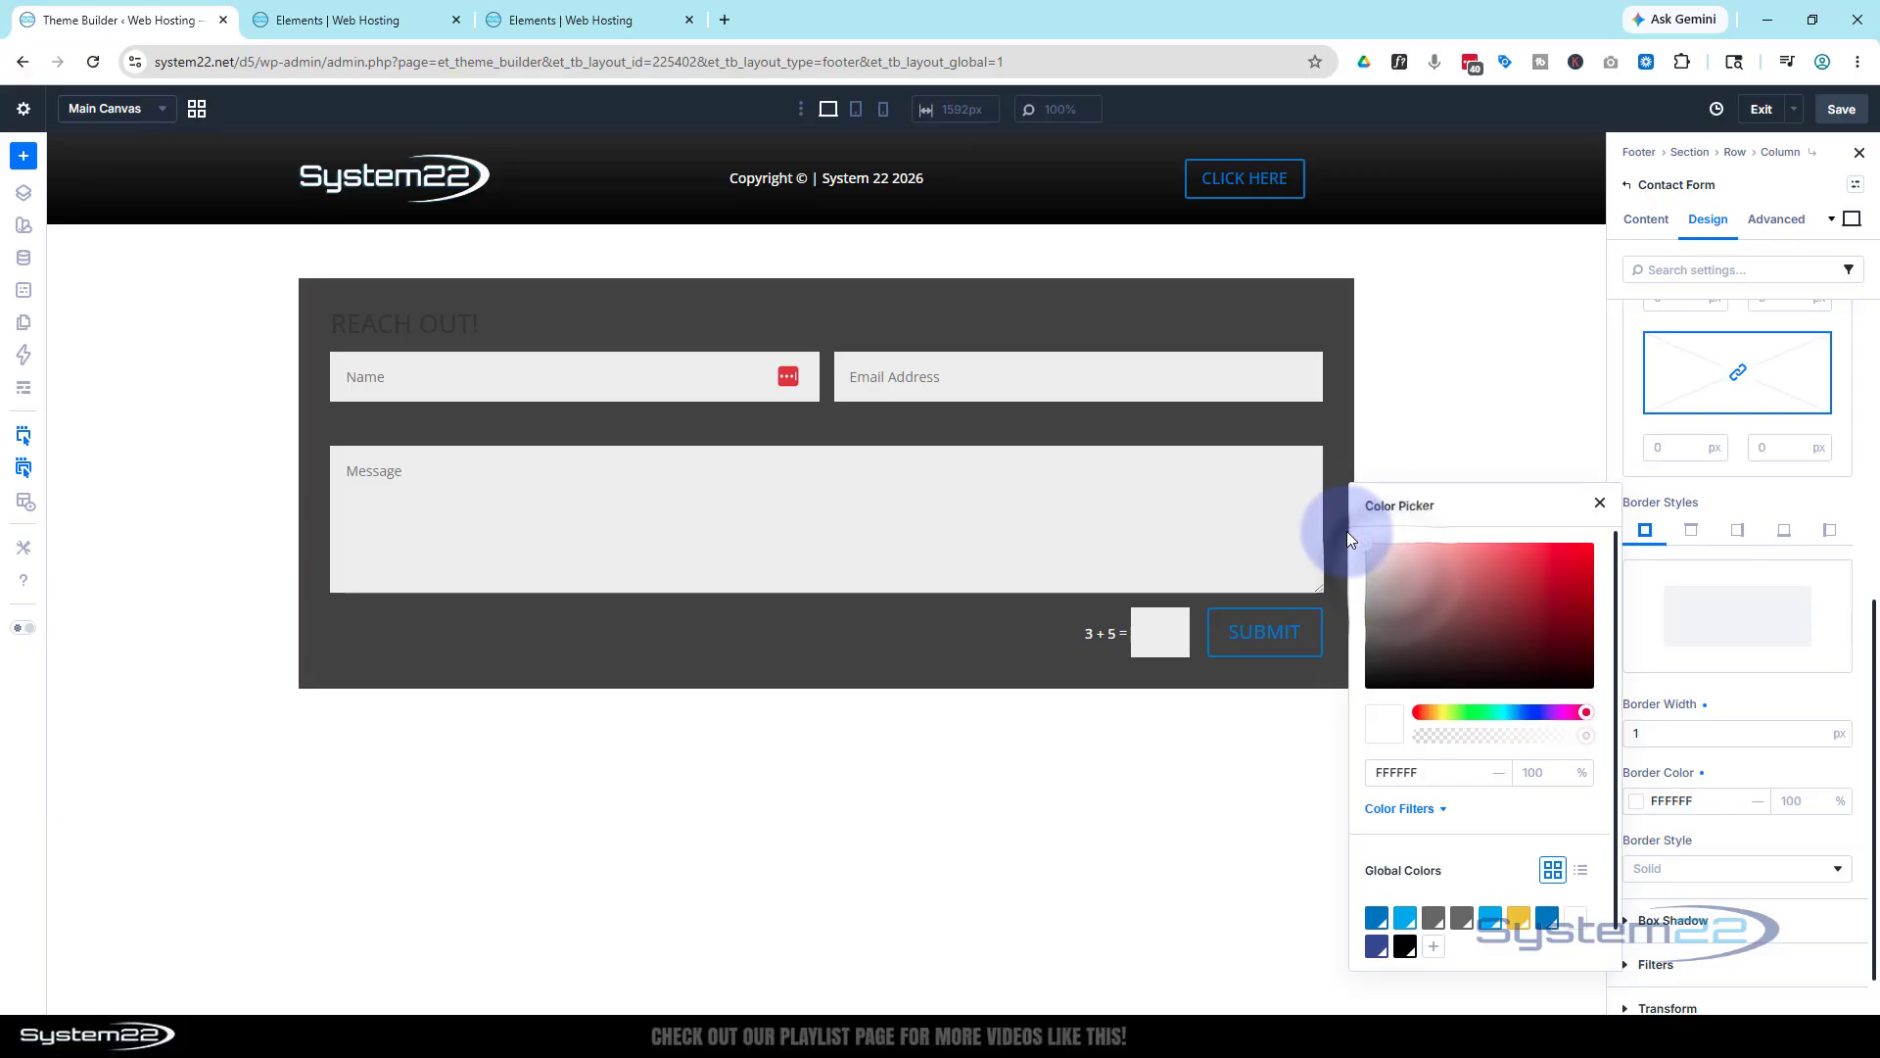
{"action": "left_click", "coordinate": [1600, 505]}
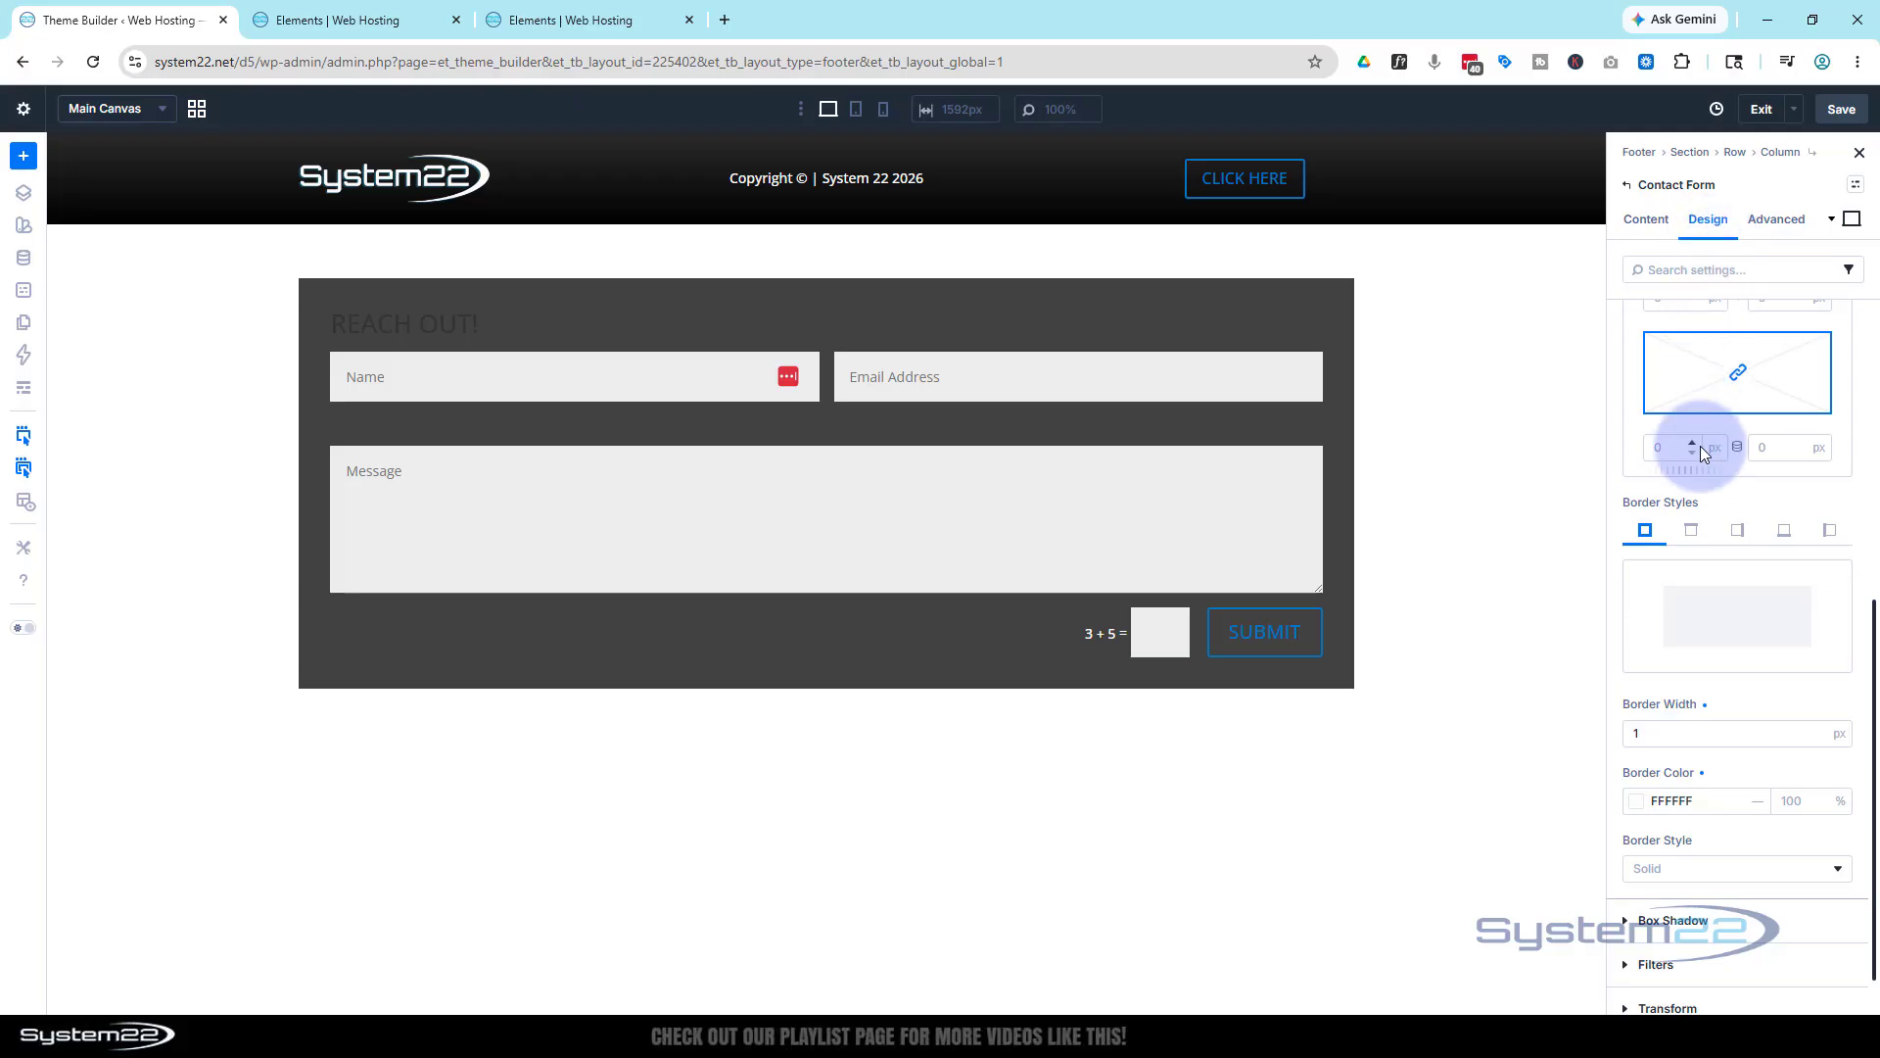
{"action": "scroll", "coordinate": [1700, 445], "scroll_direction": "up", "scroll_amount": 6}
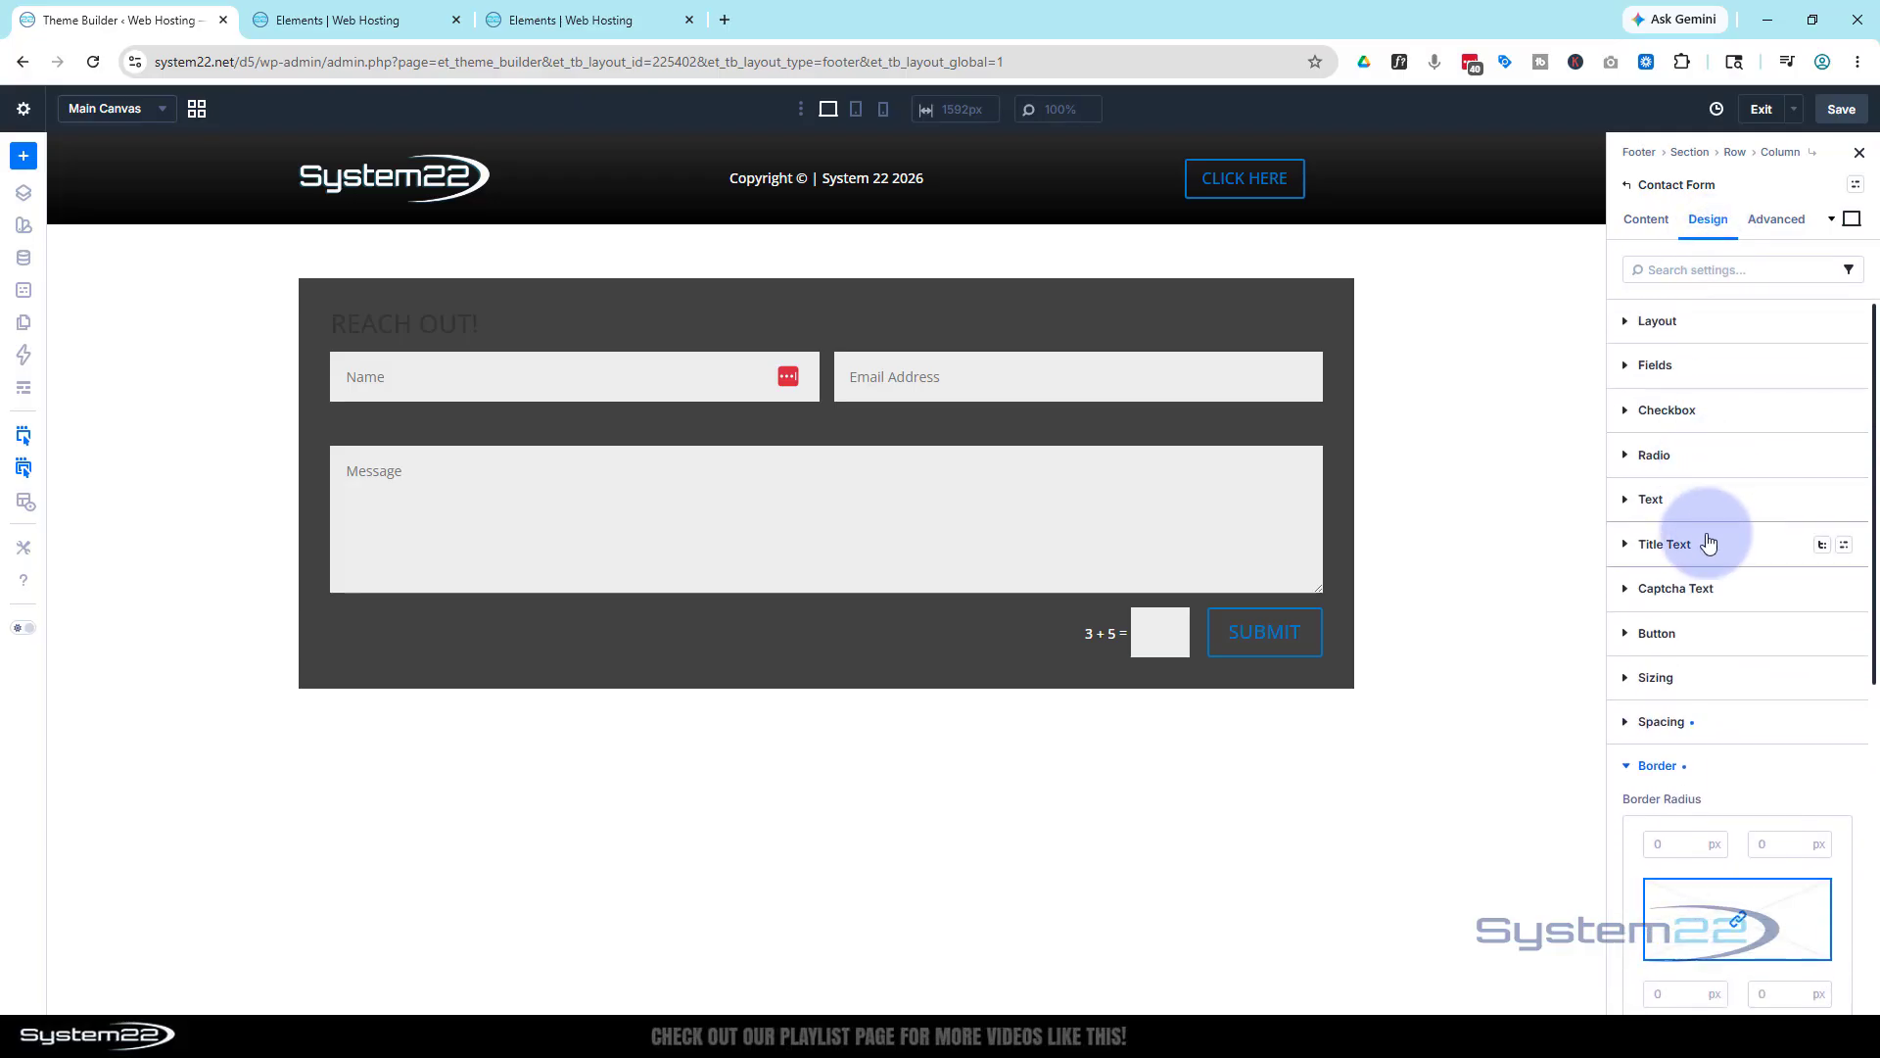
Make the form title an H3 heading with white text
{"action": "left_click", "coordinate": [1708, 543]}
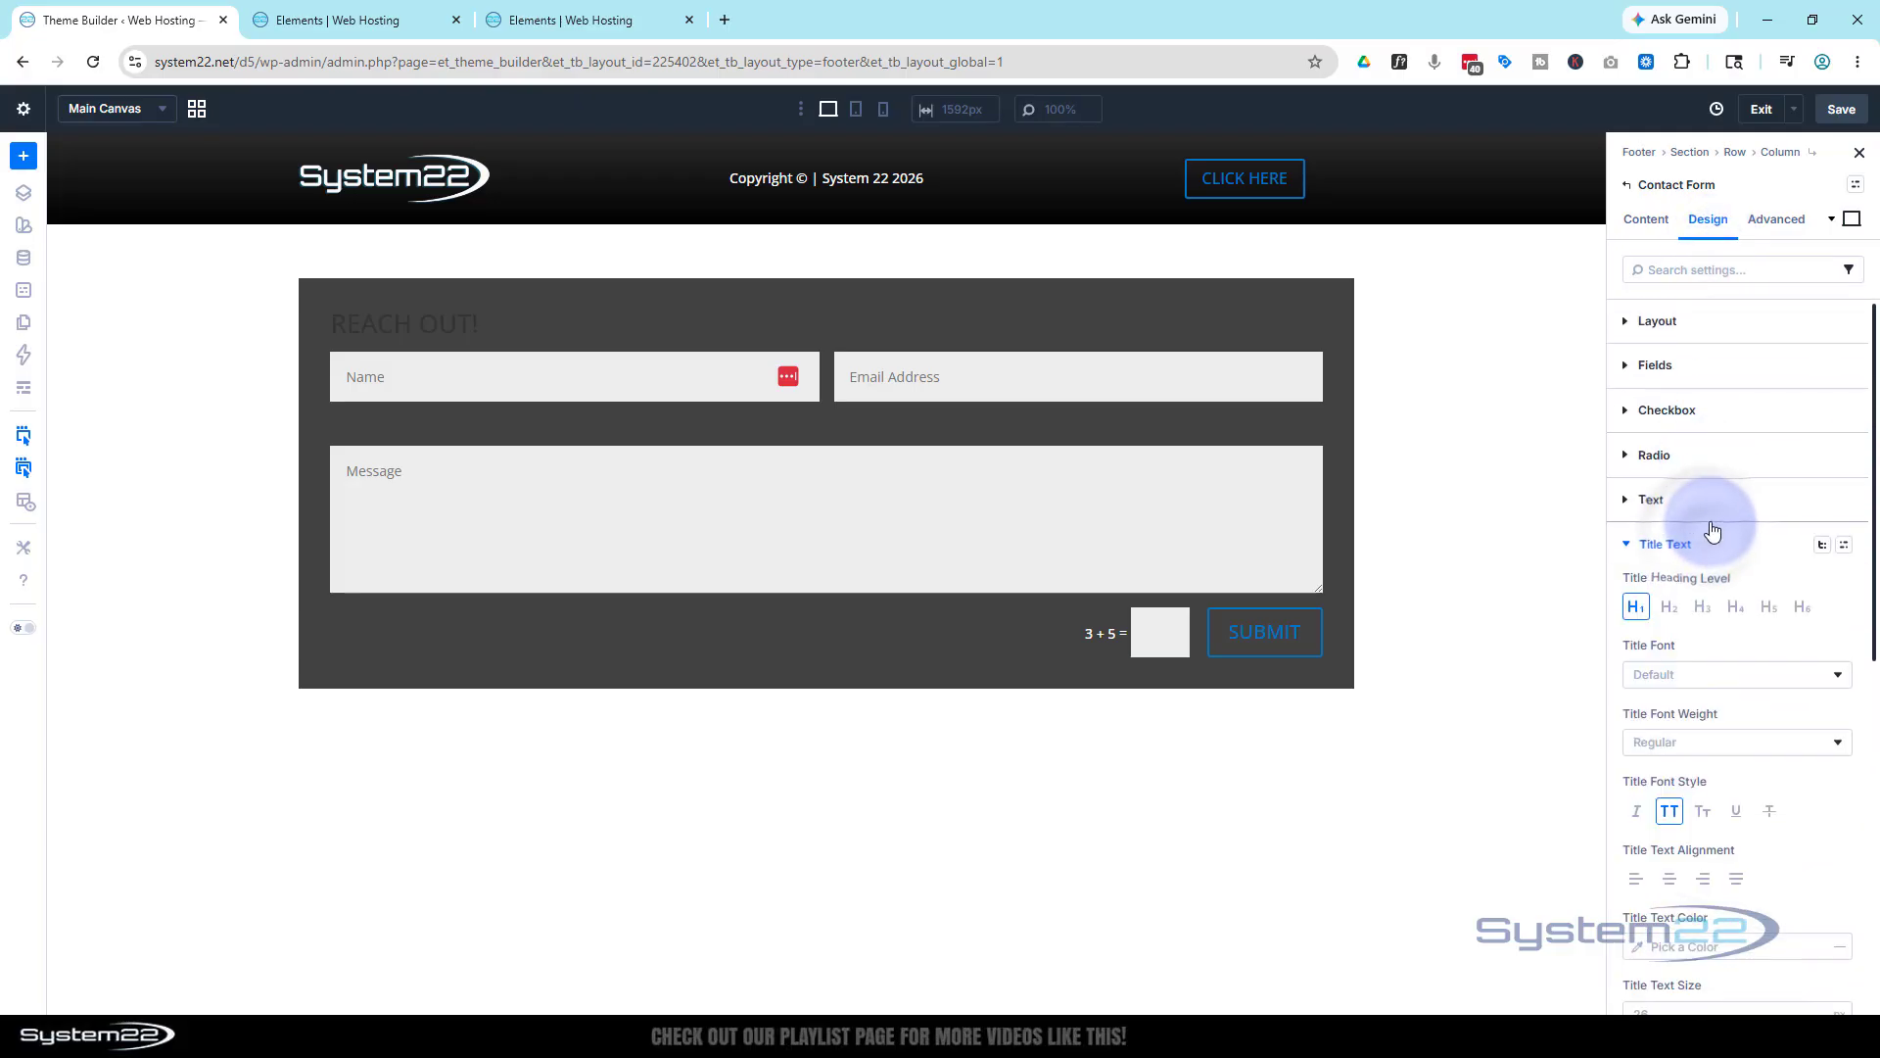
{"action": "scroll", "coordinate": [1710, 521], "scroll_direction": "down", "scroll_amount": 3}
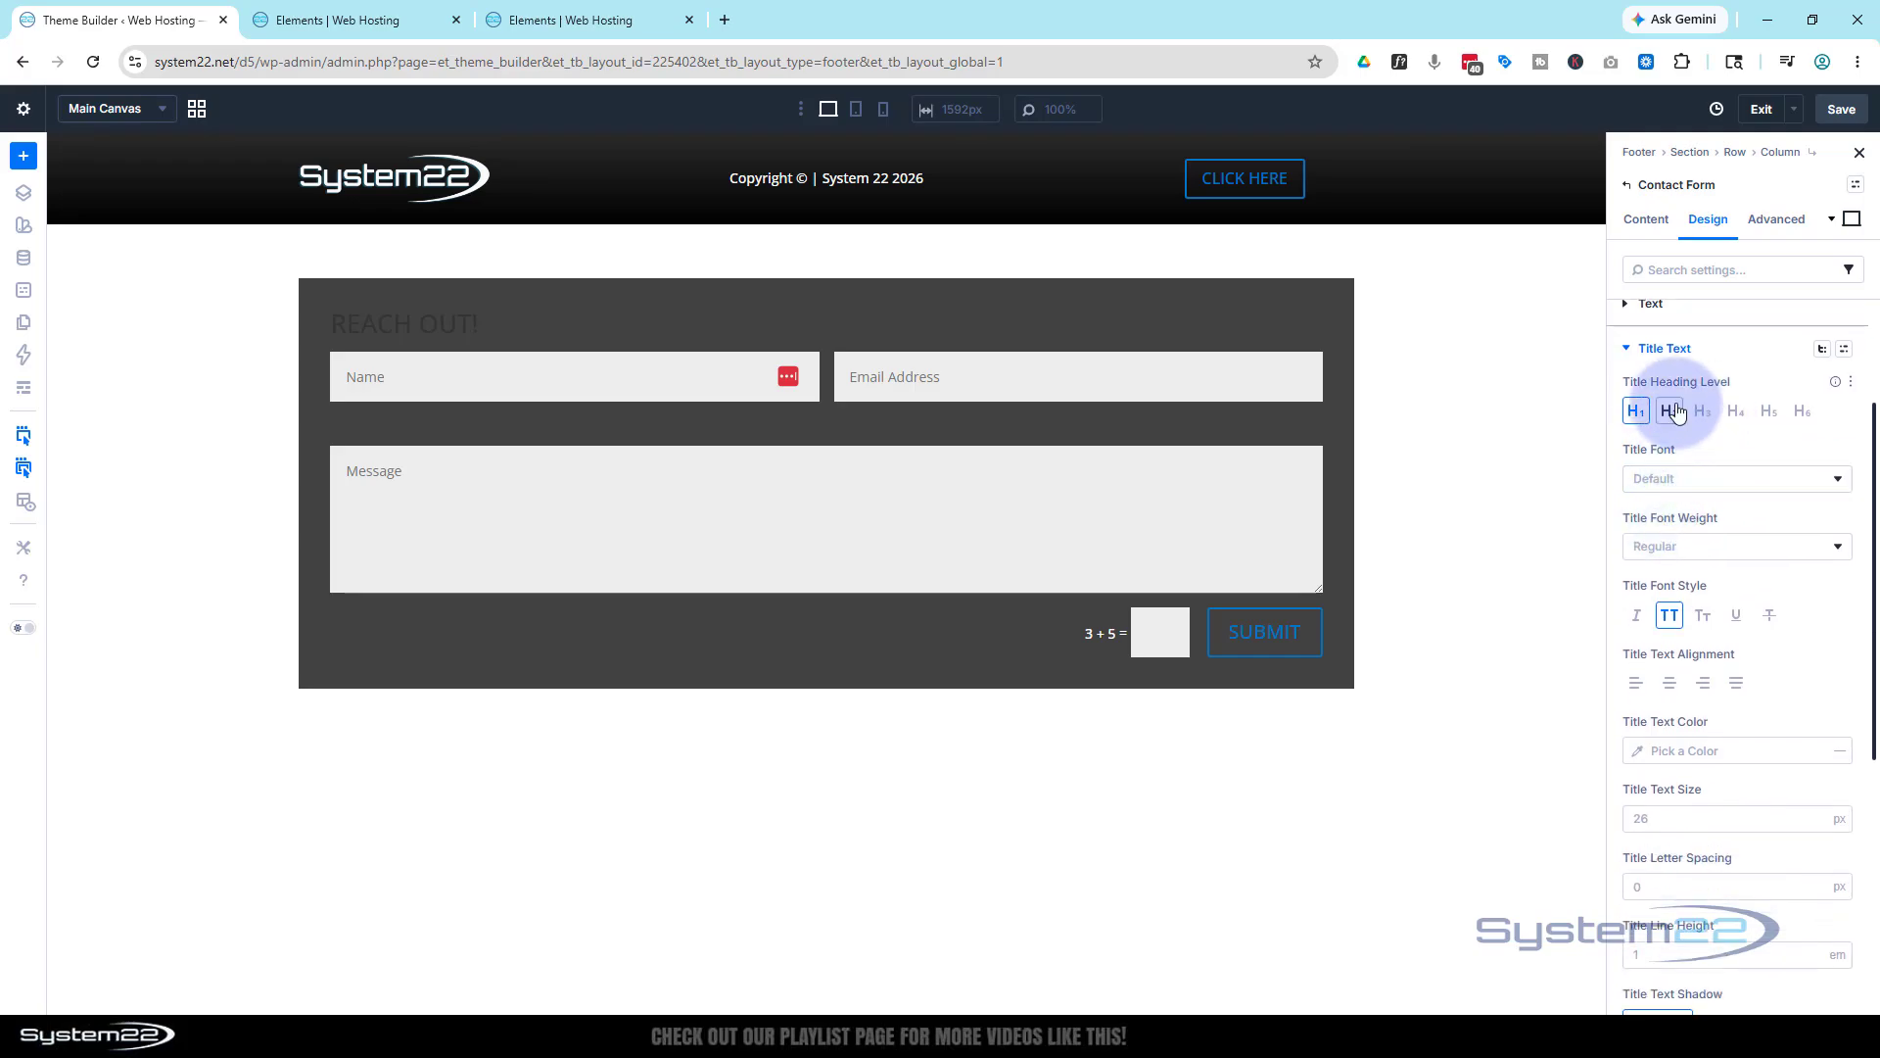
{"action": "left_click", "coordinate": [1700, 412]}
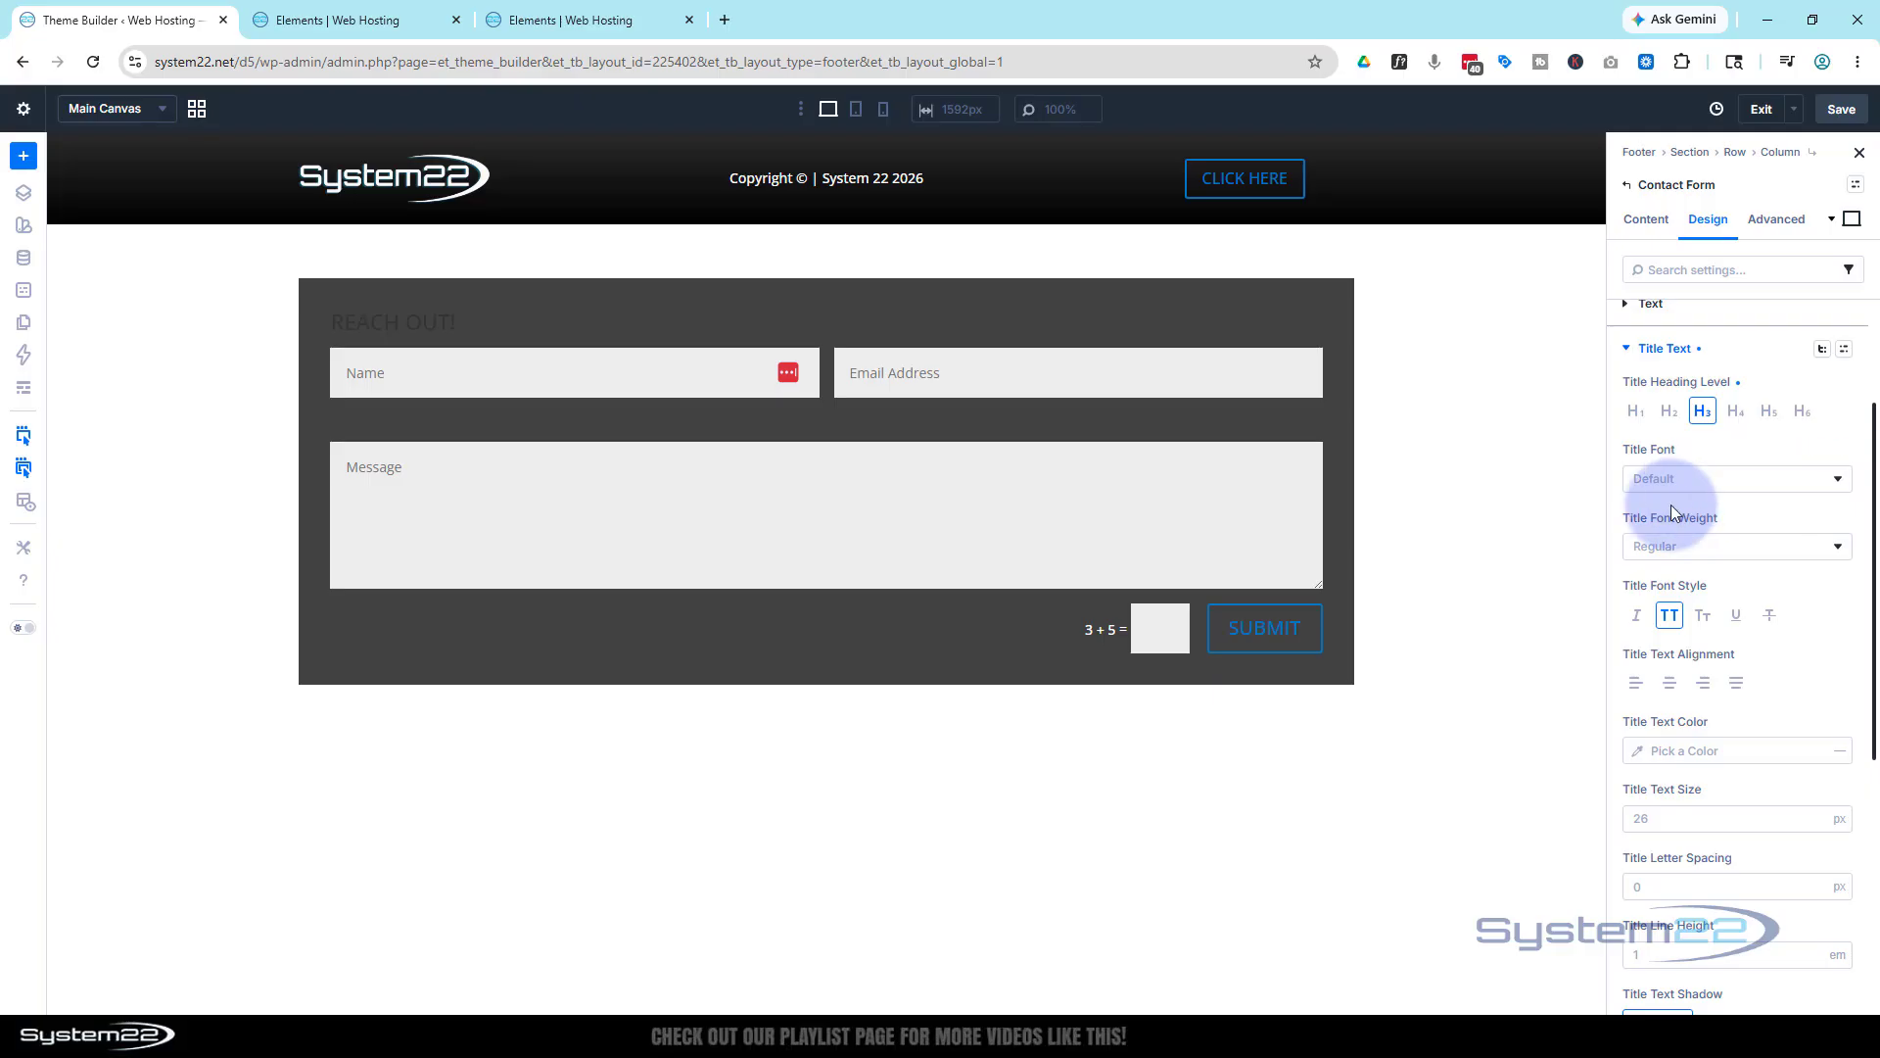
{"action": "scroll", "coordinate": [1677, 658], "scroll_direction": "down", "scroll_amount": 2}
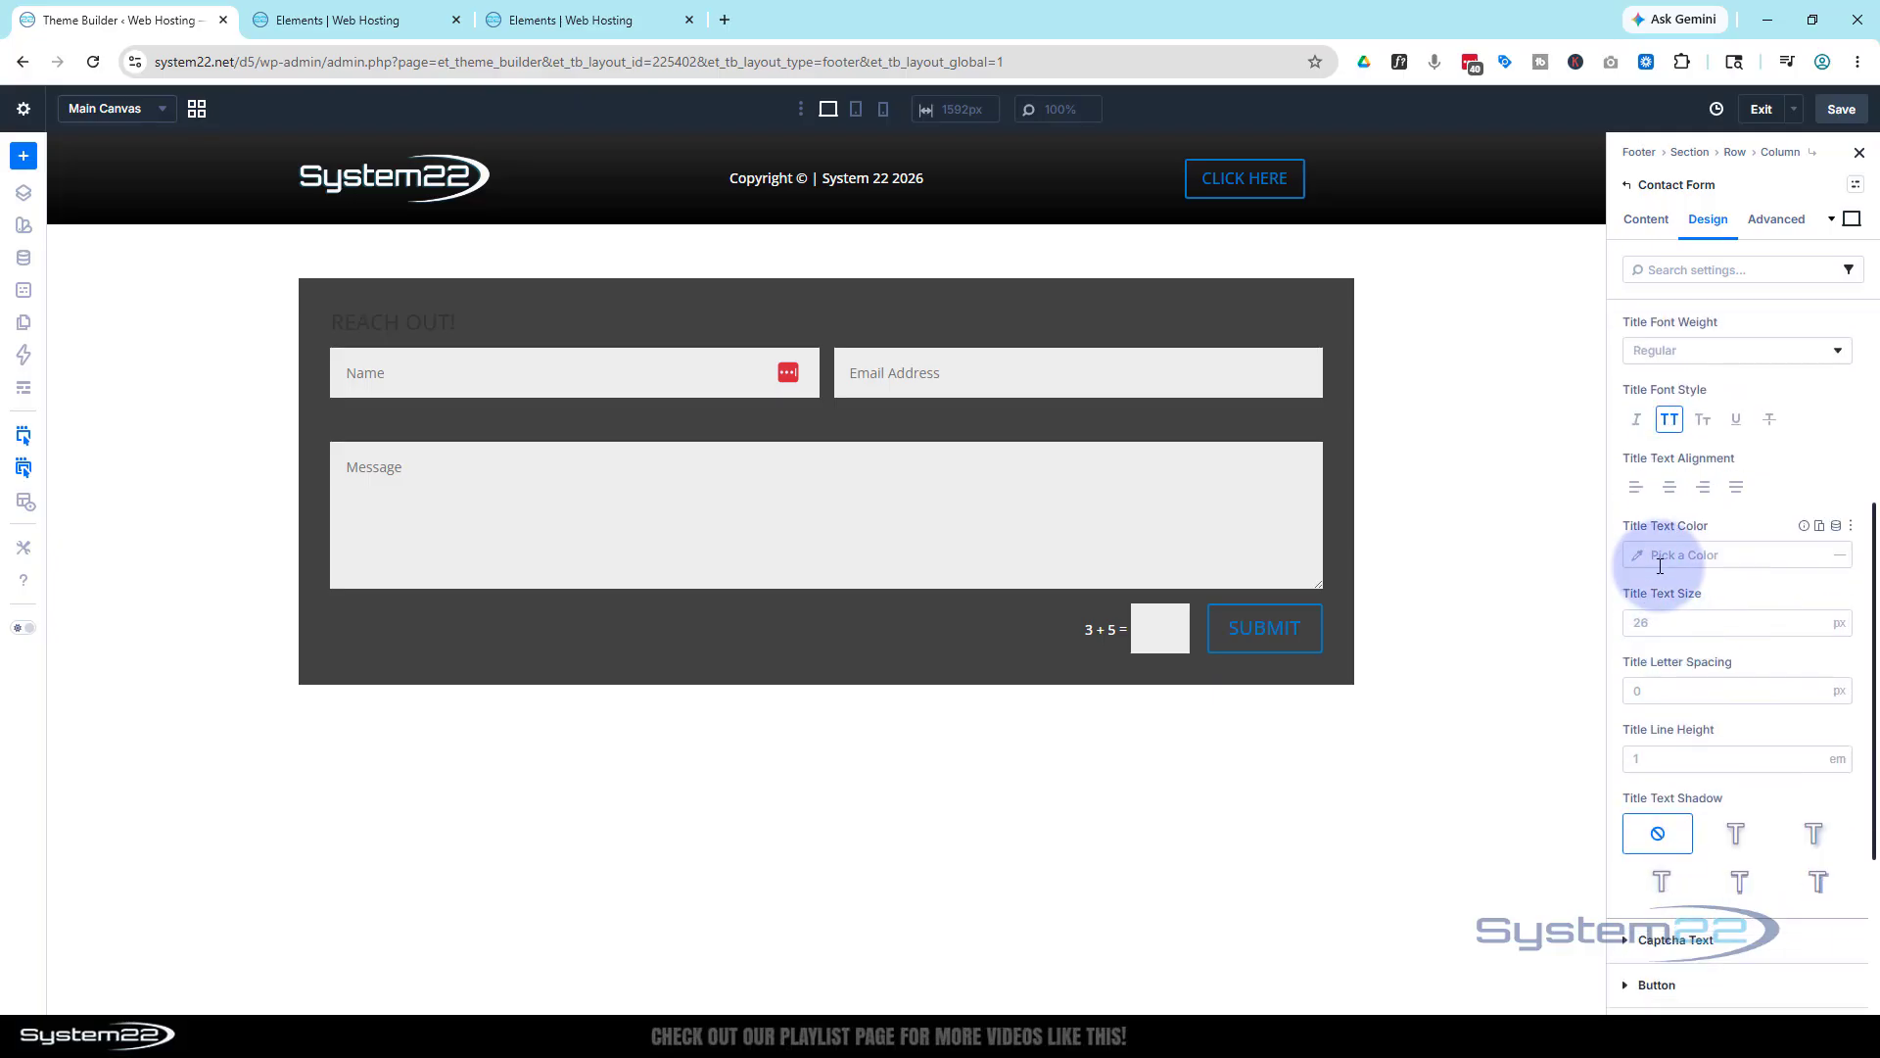
{"action": "left_click", "coordinate": [1636, 555]}
{"action": "left_click_drag", "start_coordinate": [1423, 574], "coordinate": [1351, 531]}
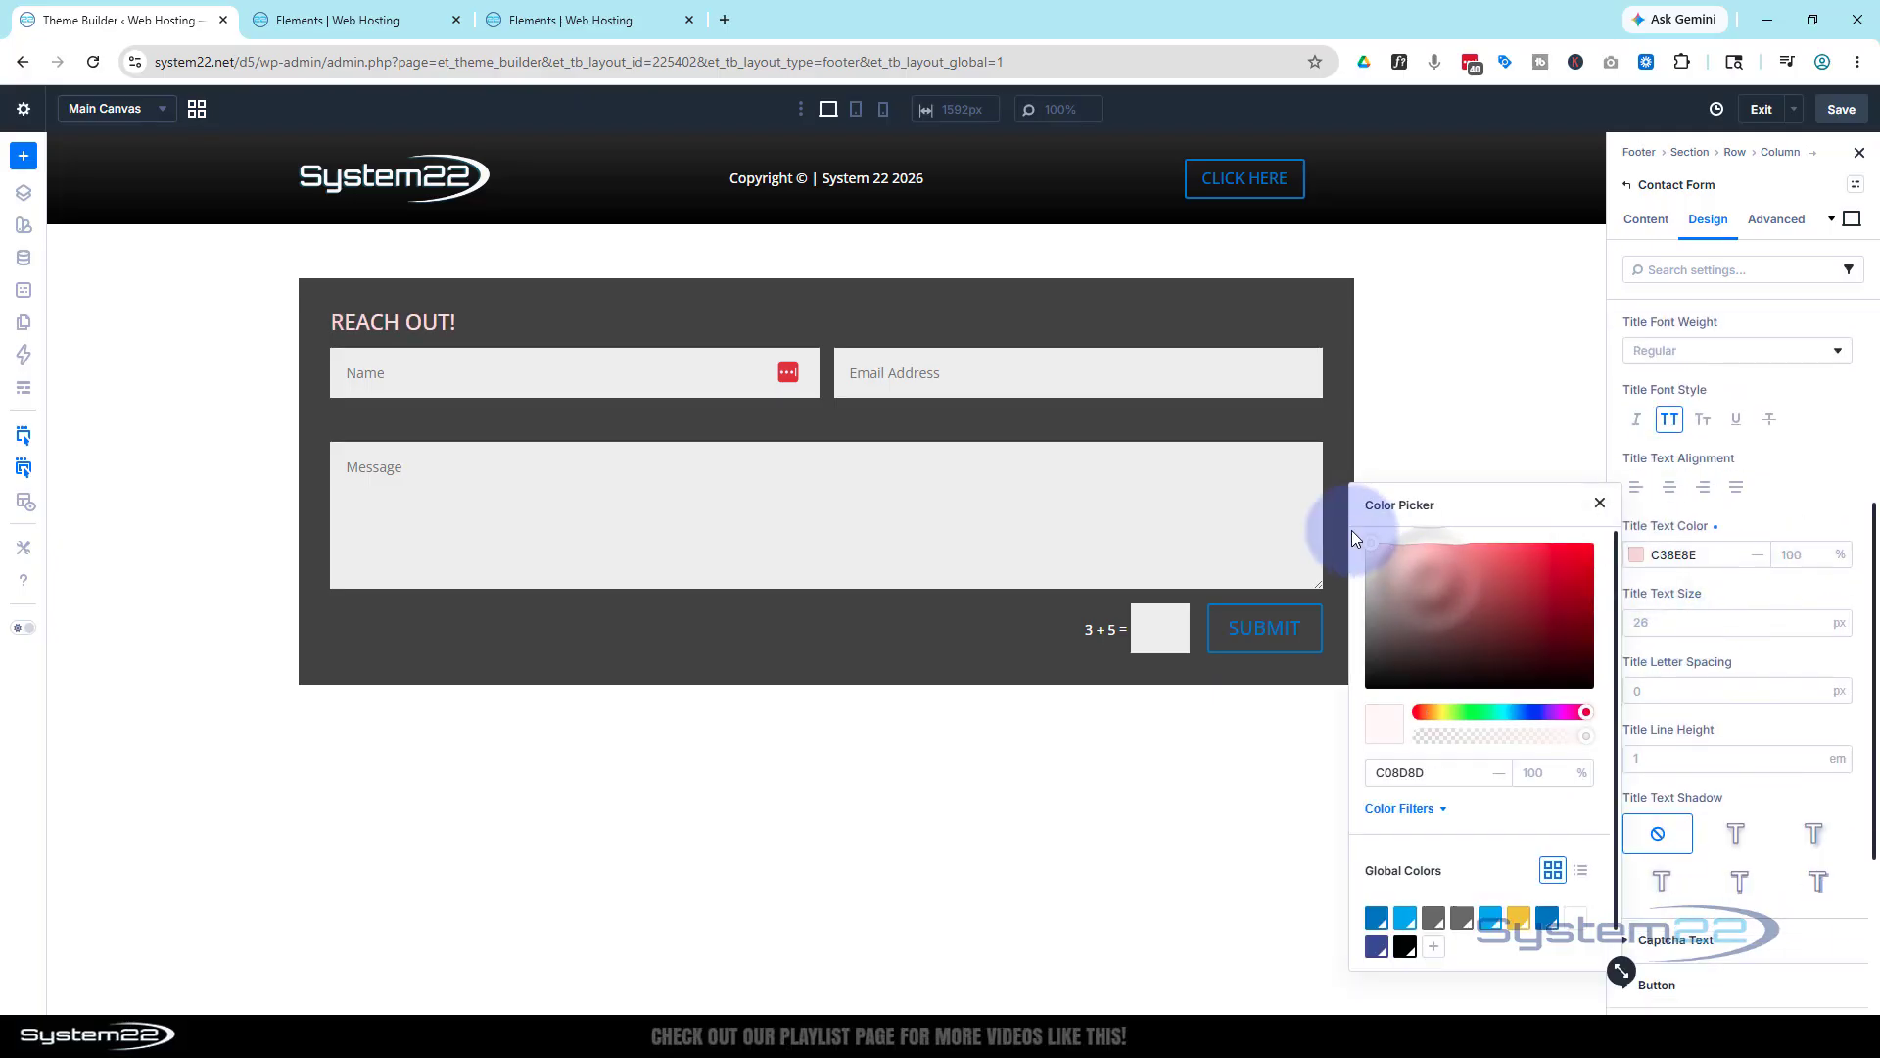
Centre the REACH OUT! title and set its text size to 36px
{"action": "left_click", "coordinate": [1659, 626]}
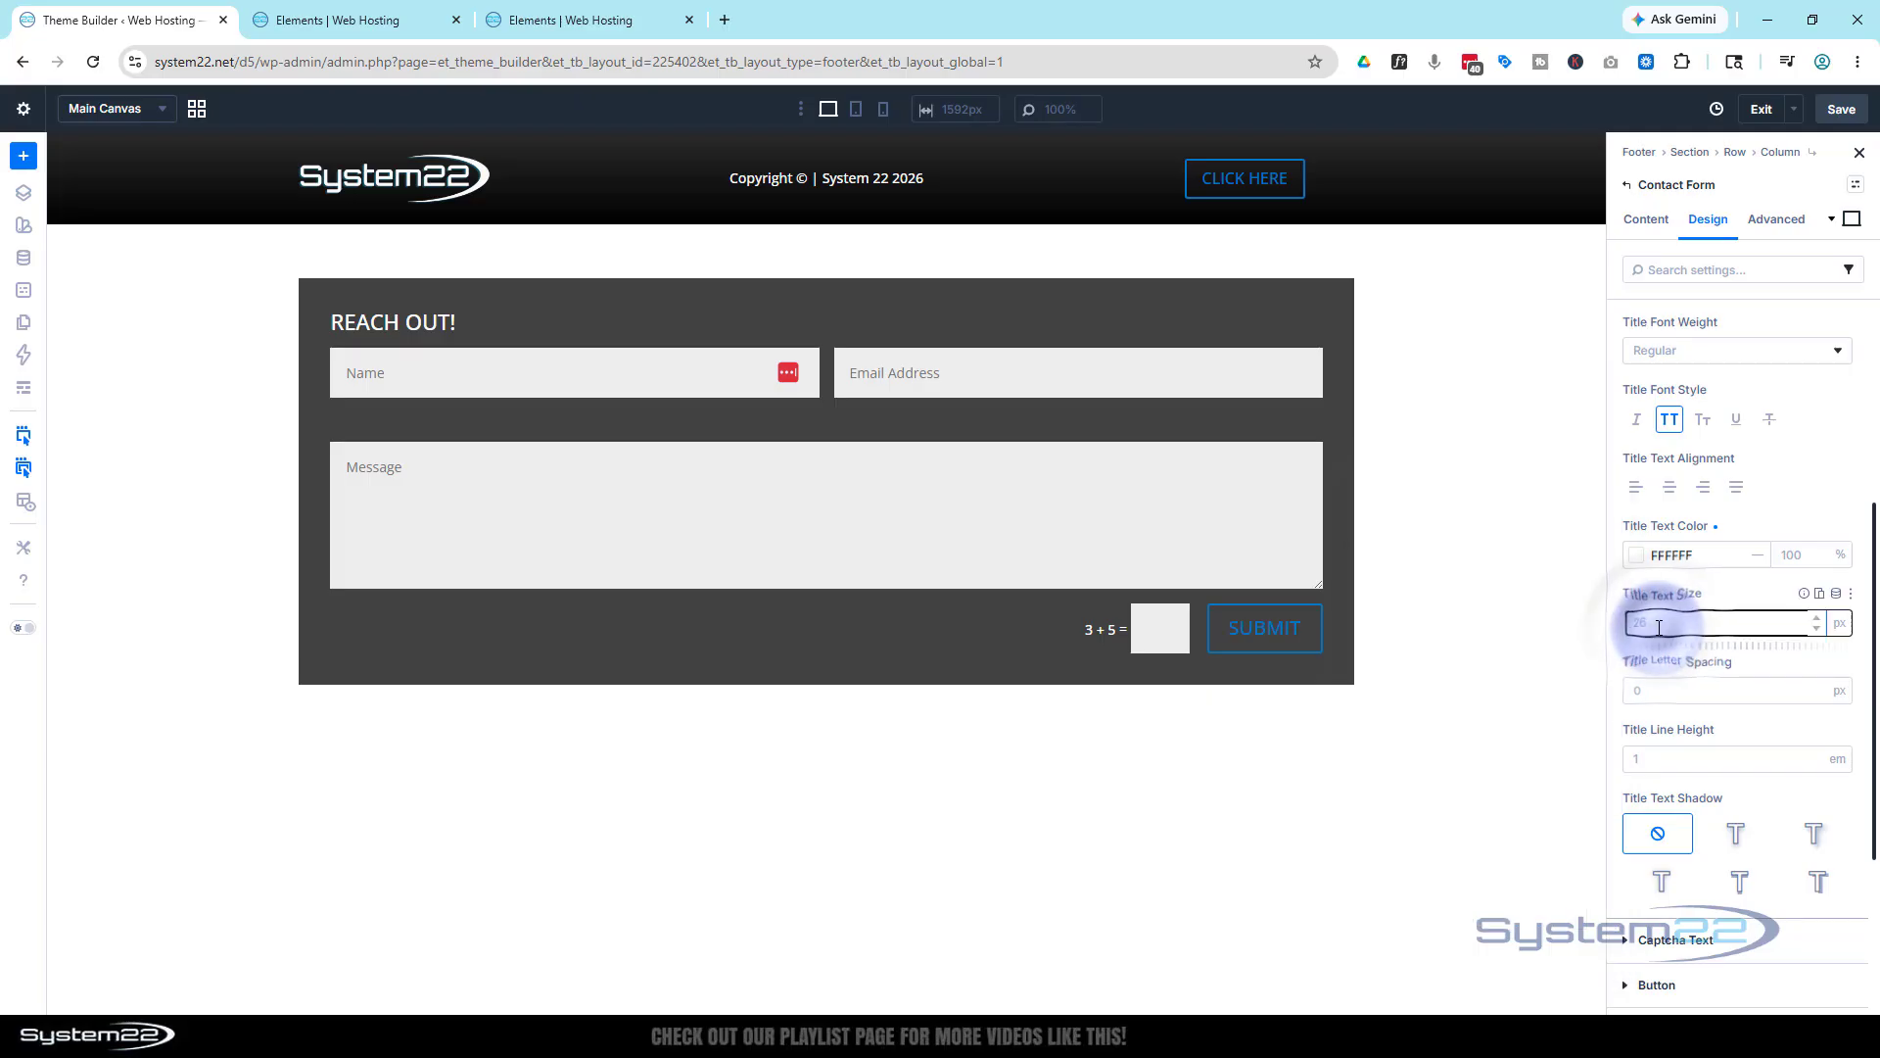
{"action": "type", "text": "42"}
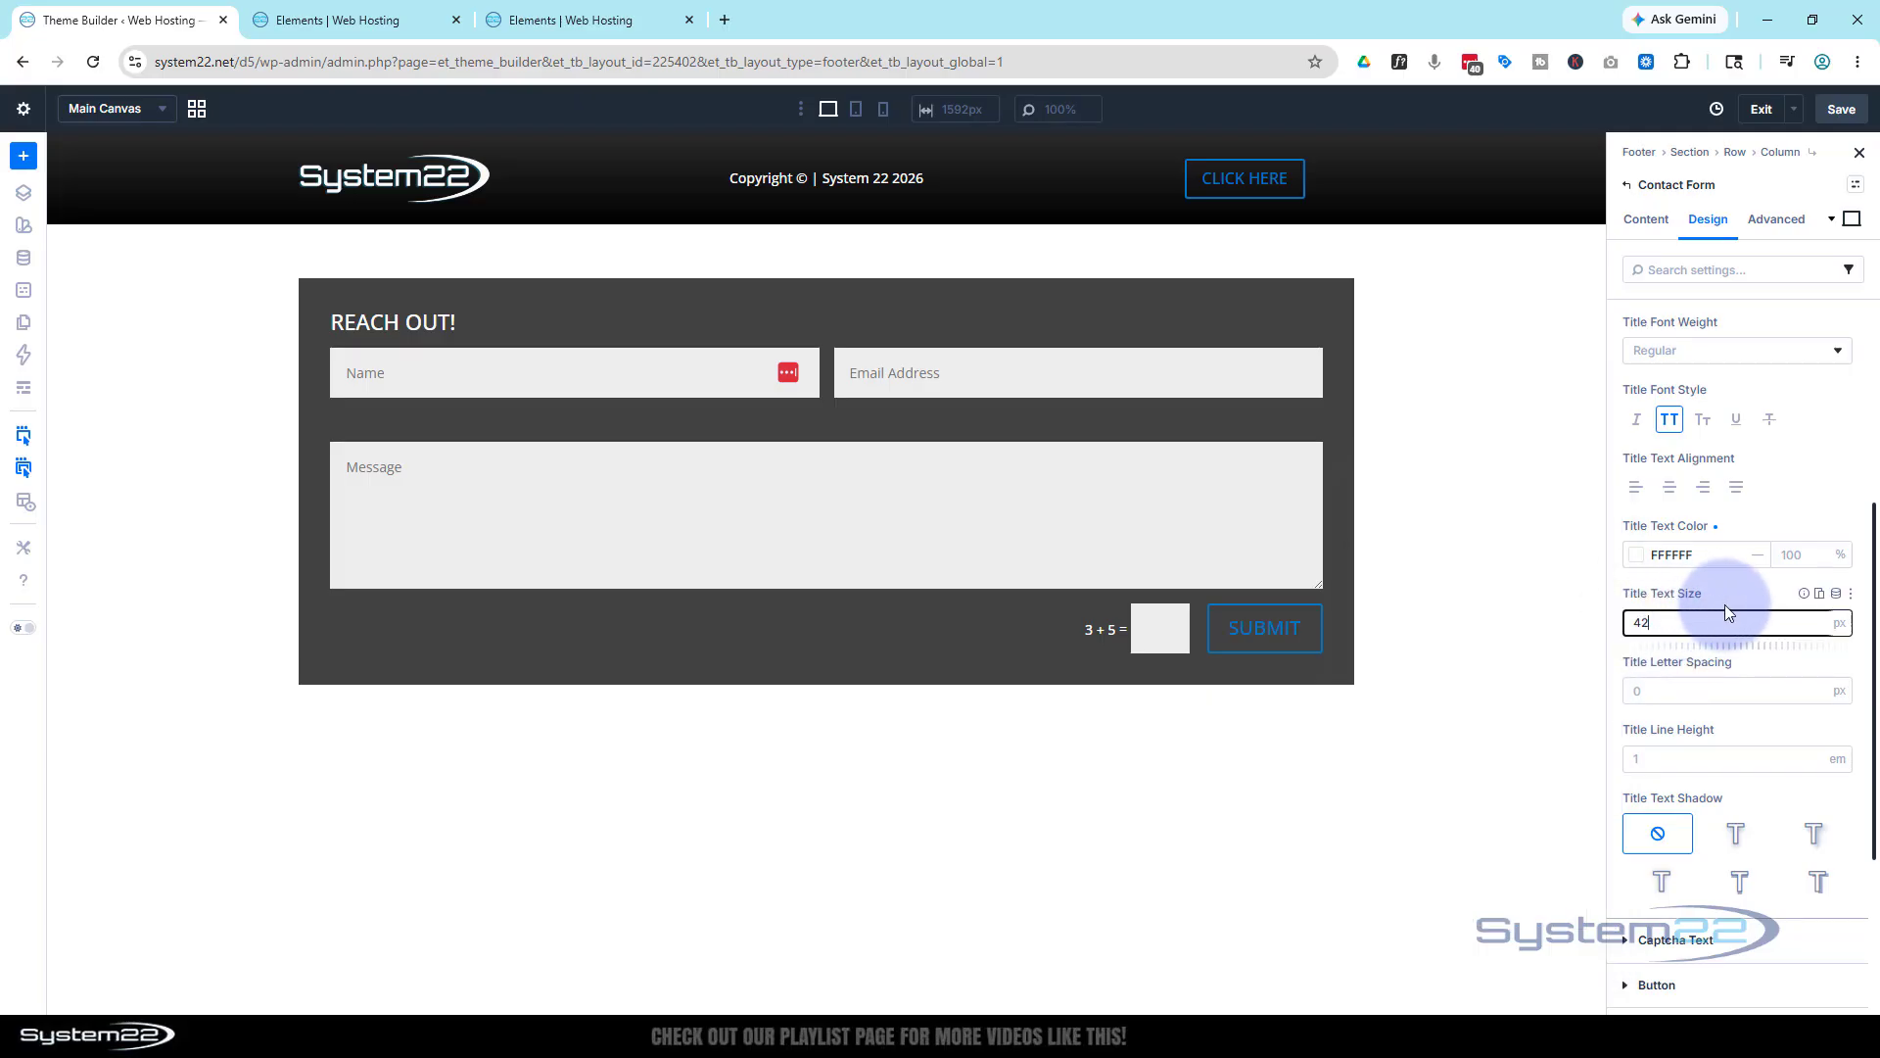
{"action": "scroll", "coordinate": [1724, 603], "scroll_direction": "down", "scroll_amount": 2}
{"action": "scroll", "coordinate": [1724, 603], "scroll_direction": "up", "scroll_amount": 3}
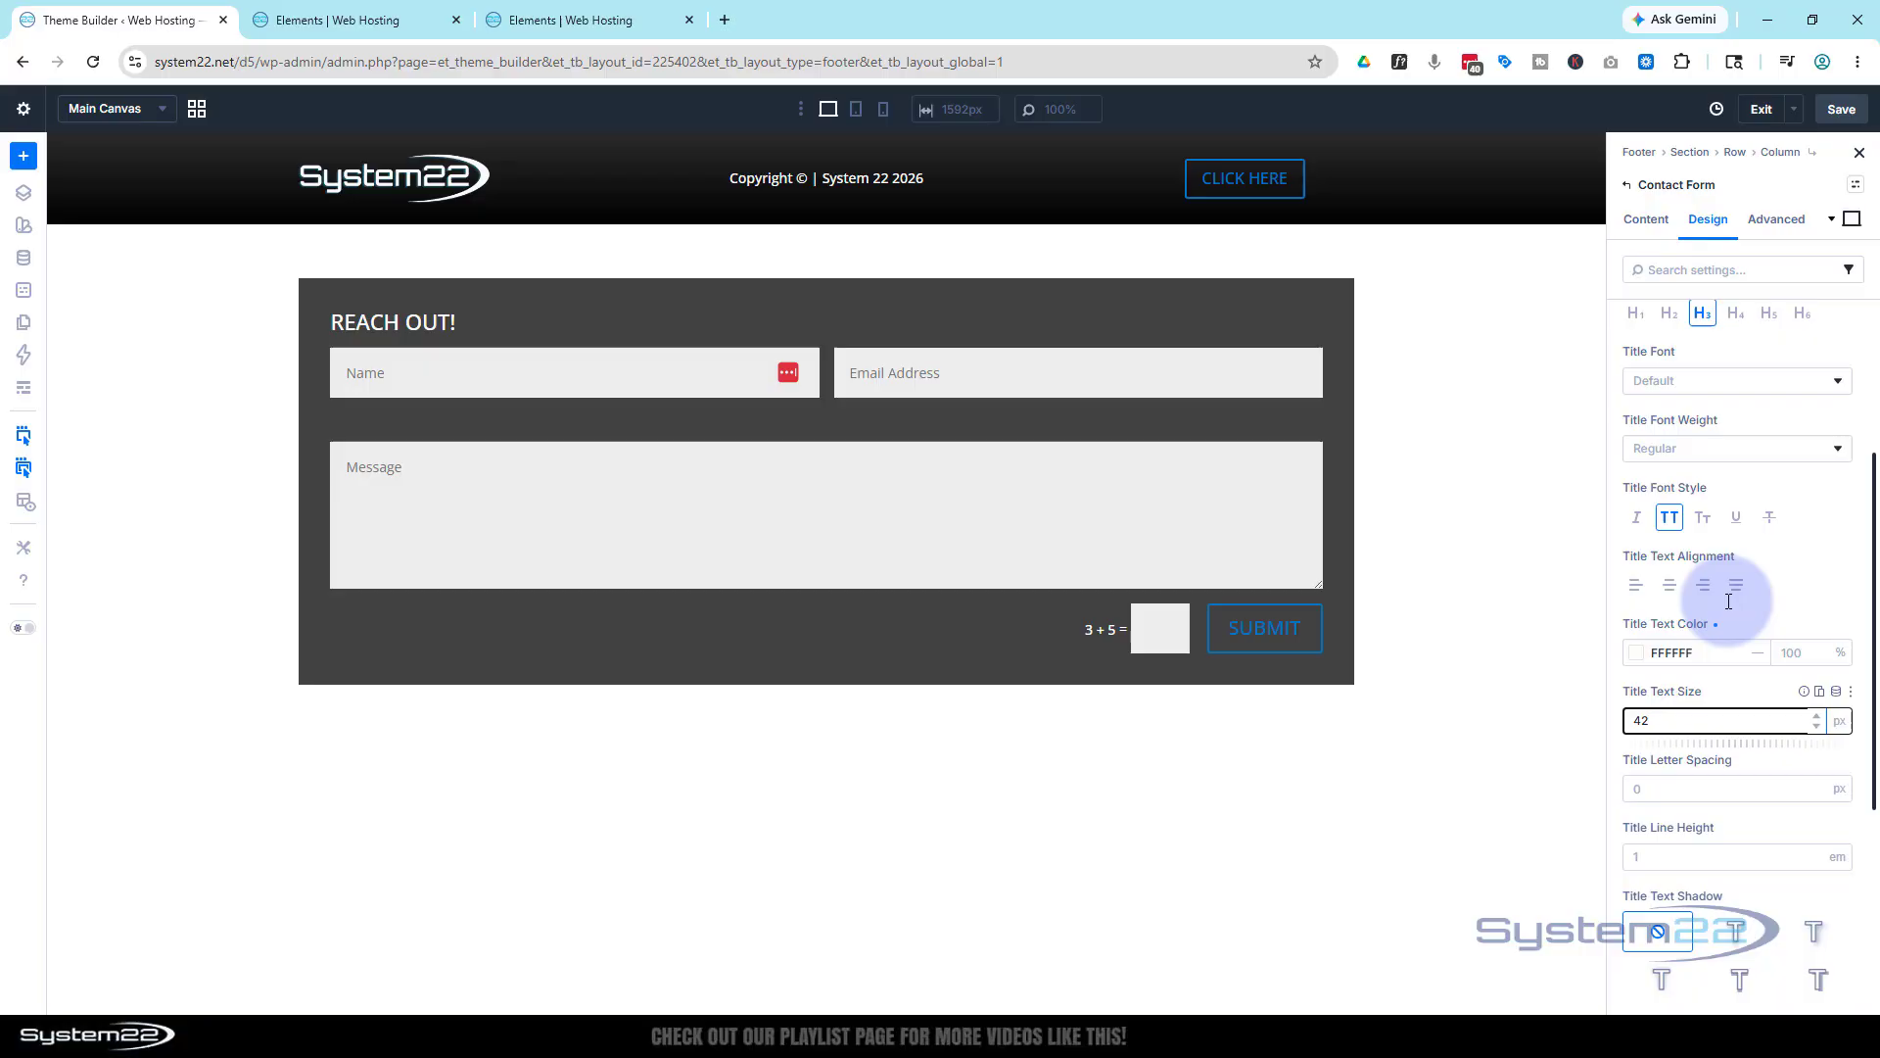
{"action": "left_click", "coordinate": [1670, 586]}
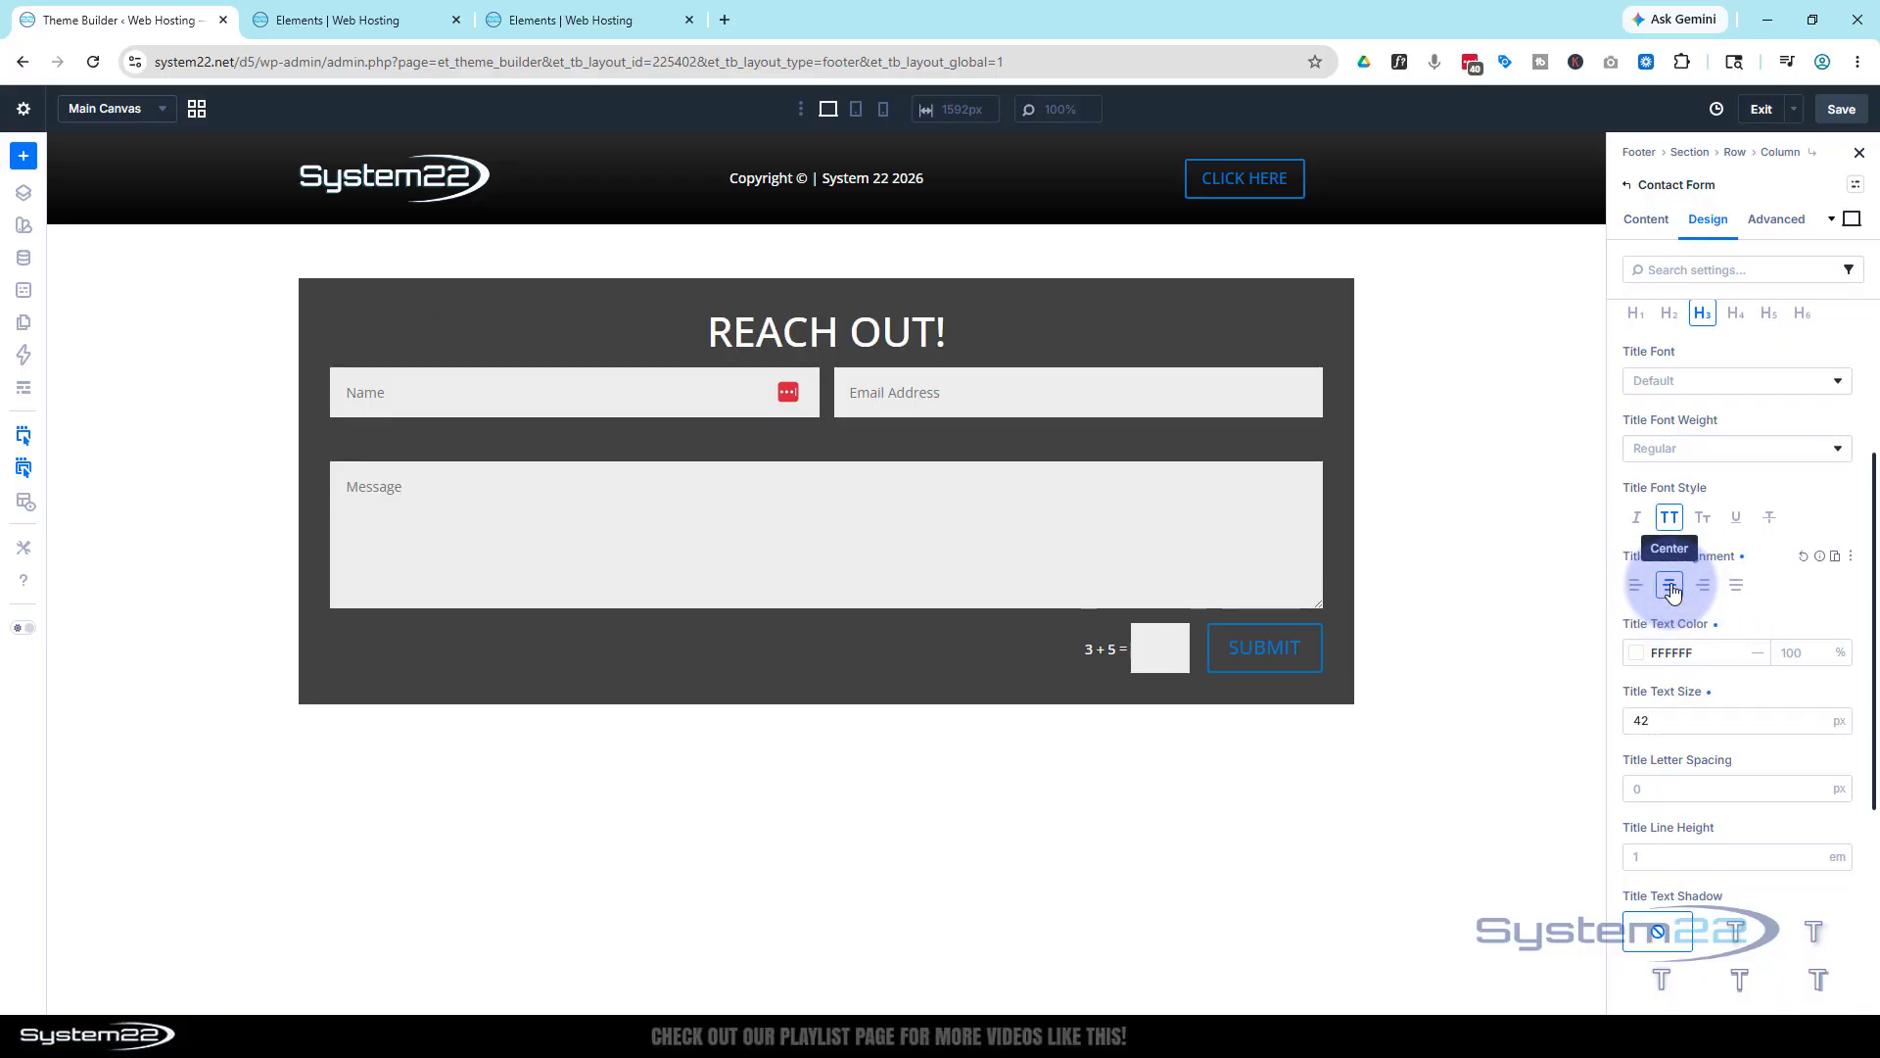
{"action": "left_click_drag", "start_coordinate": [1654, 720], "coordinate": [1622, 722]}
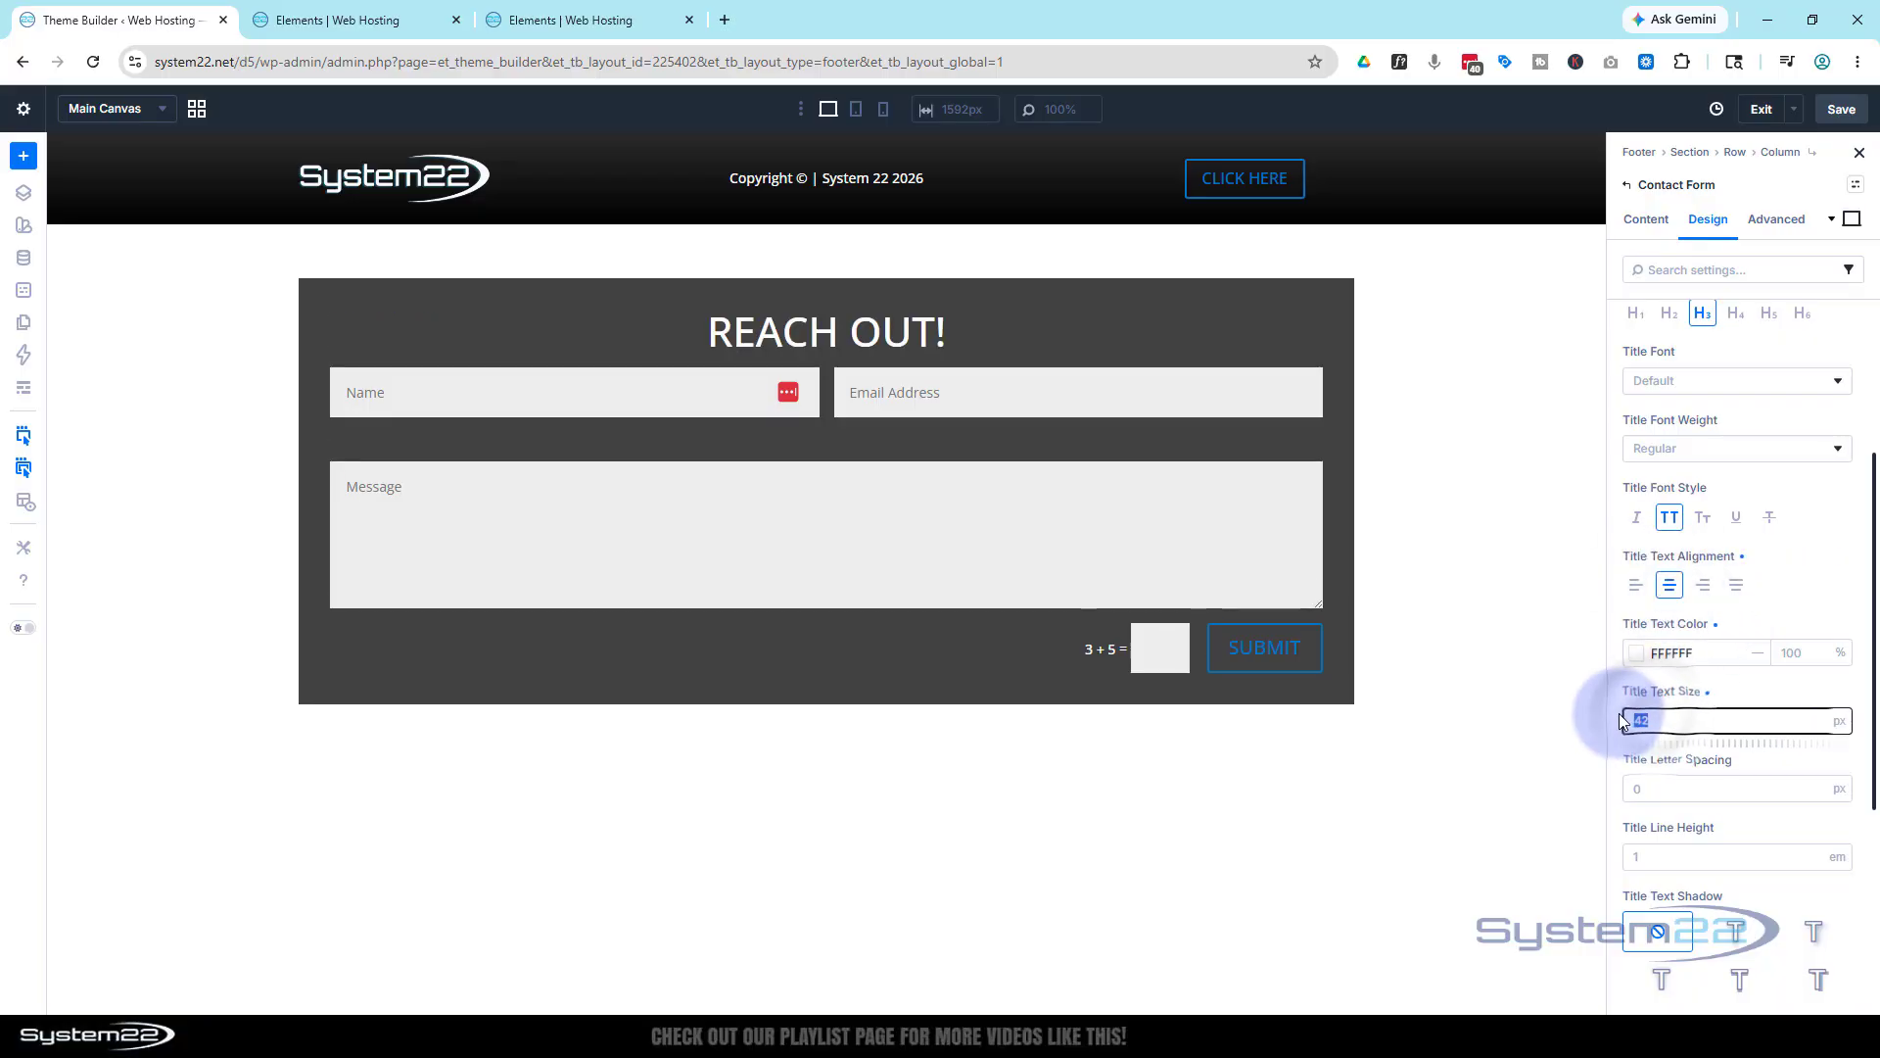
{"action": "type", "text": "36"}
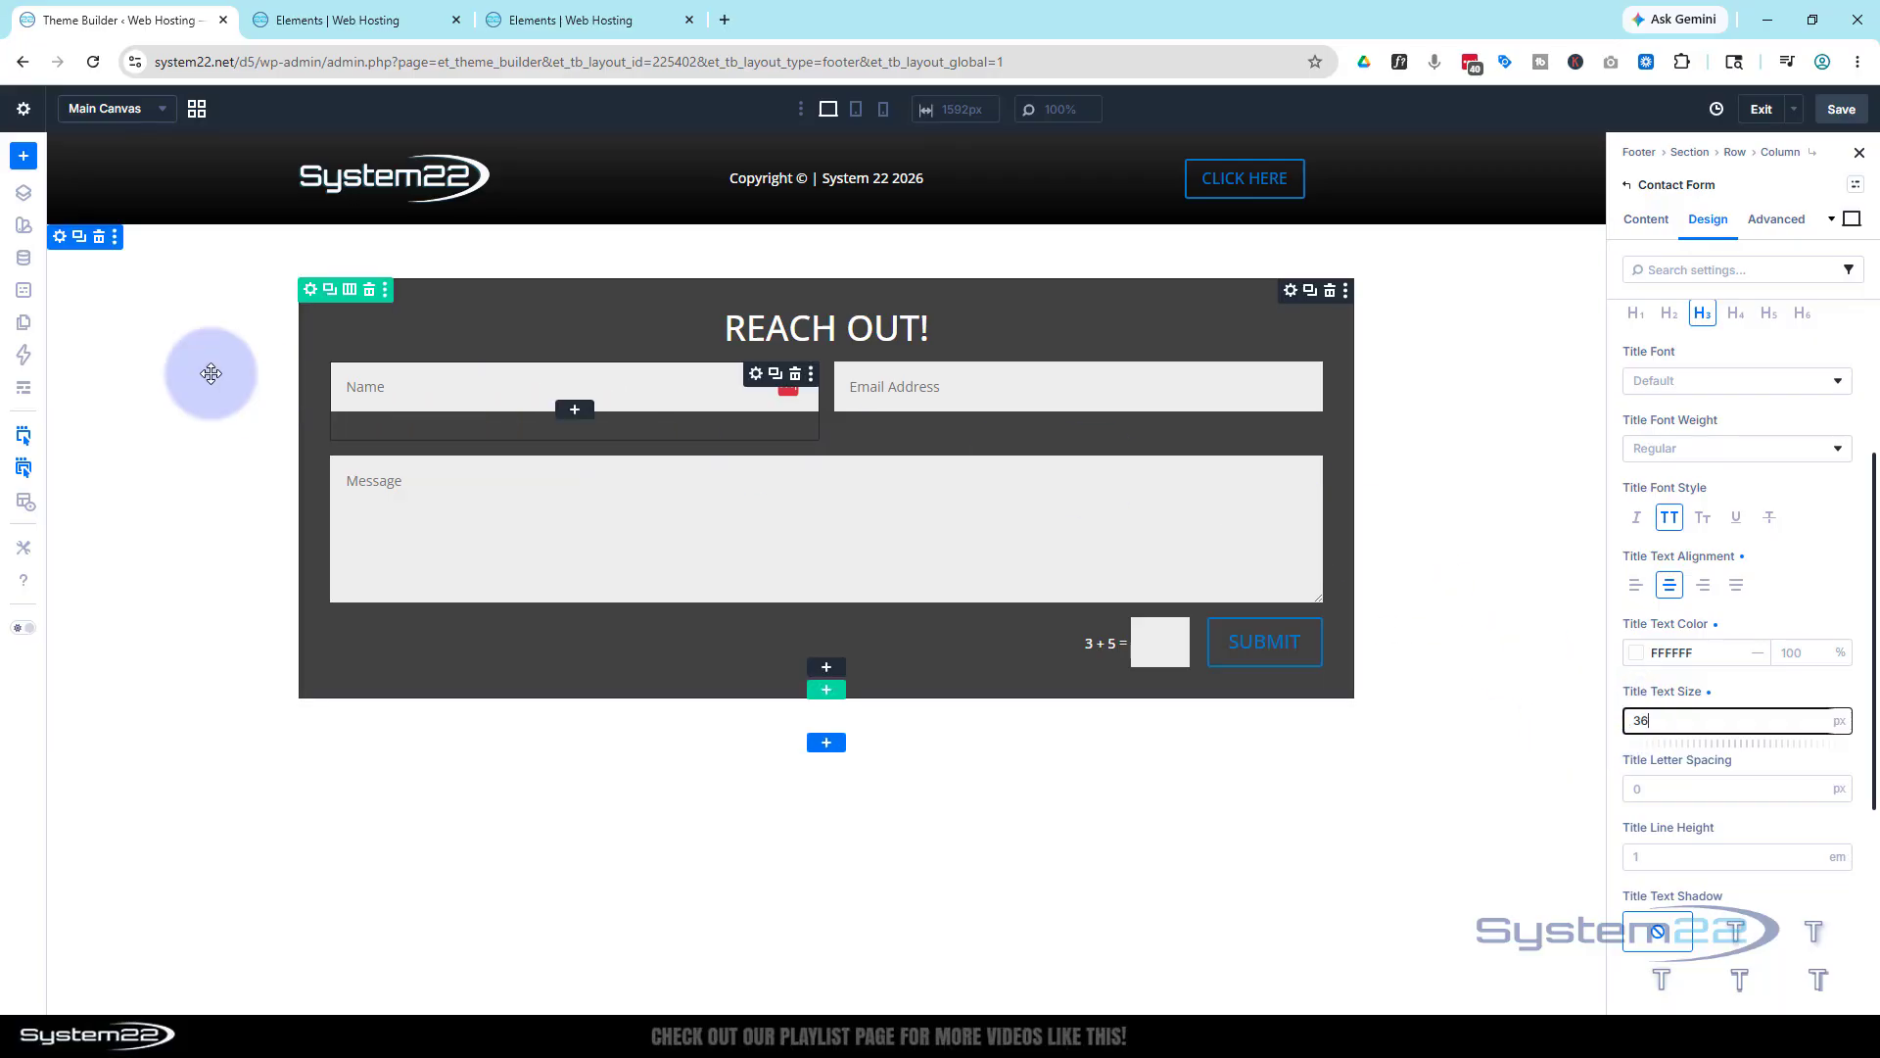
Add a black 000000 background colour at 85% opacity to the form's section
{"action": "left_click", "coordinate": [58, 239]}
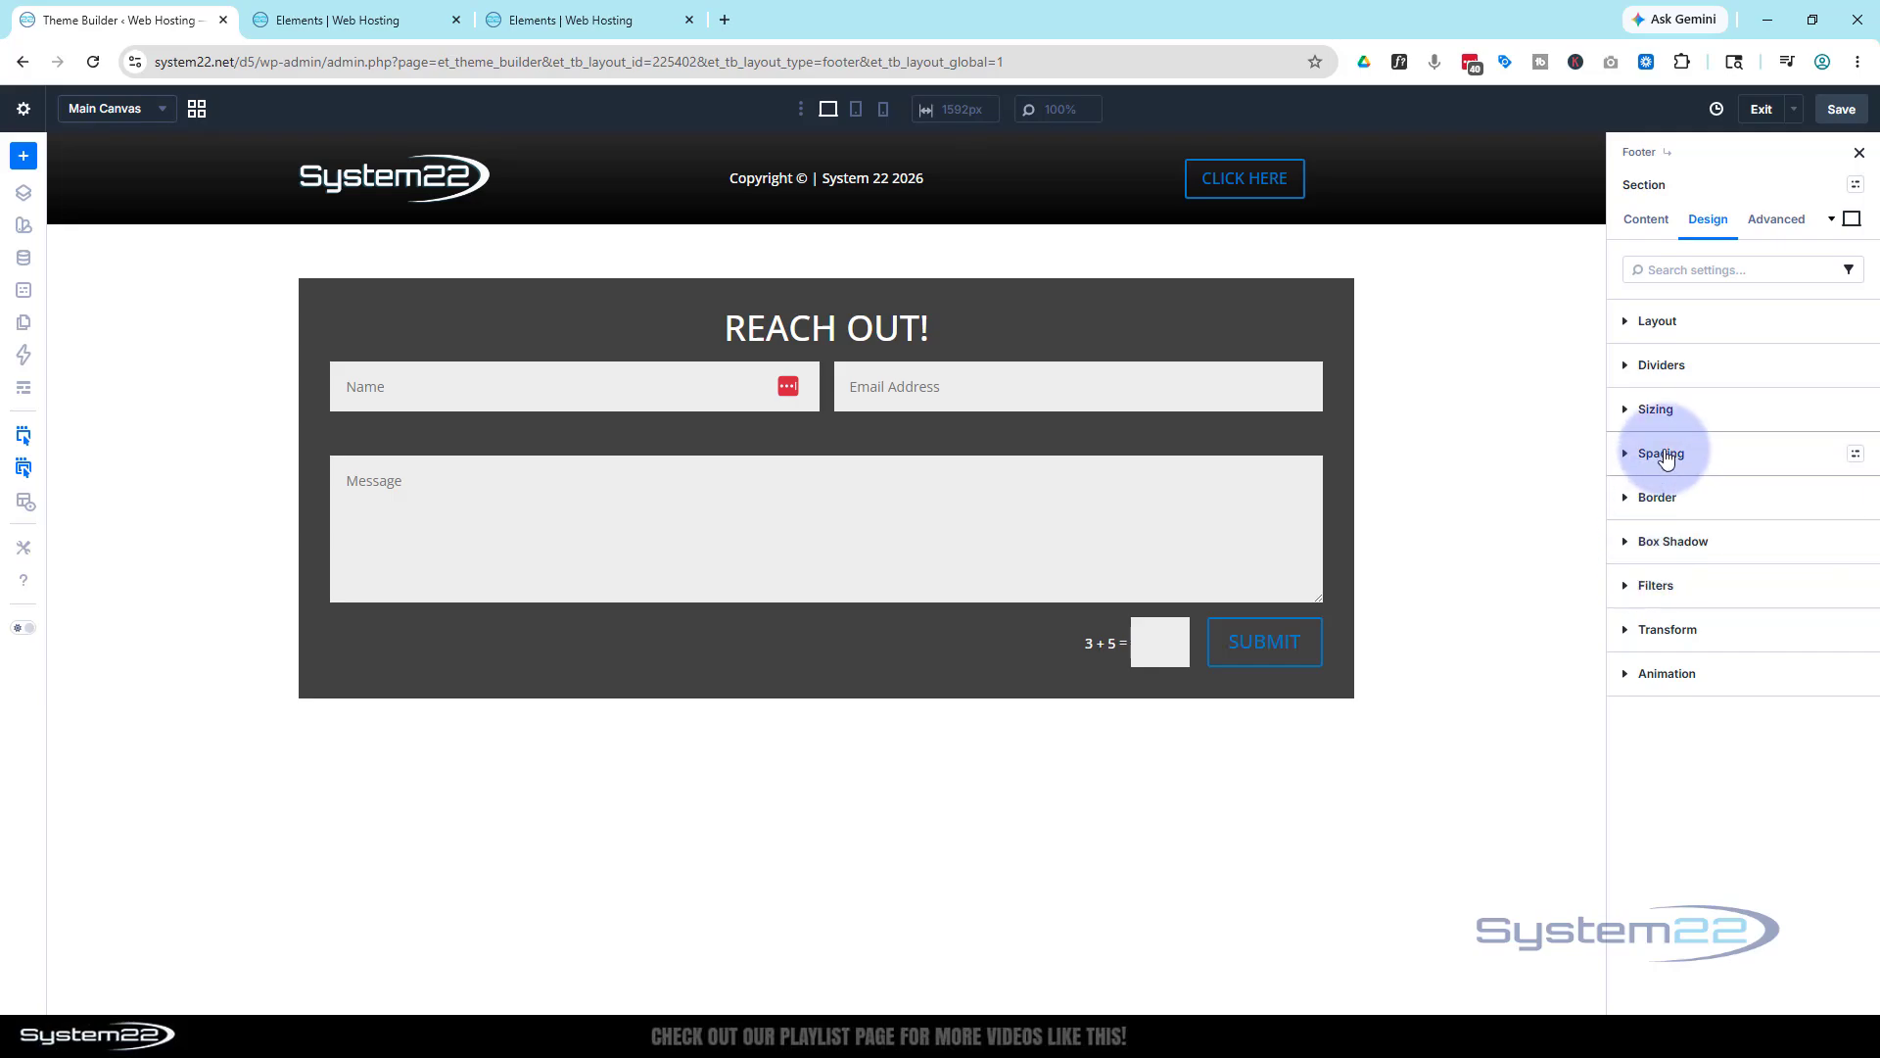
{"action": "left_click", "coordinate": [1646, 218]}
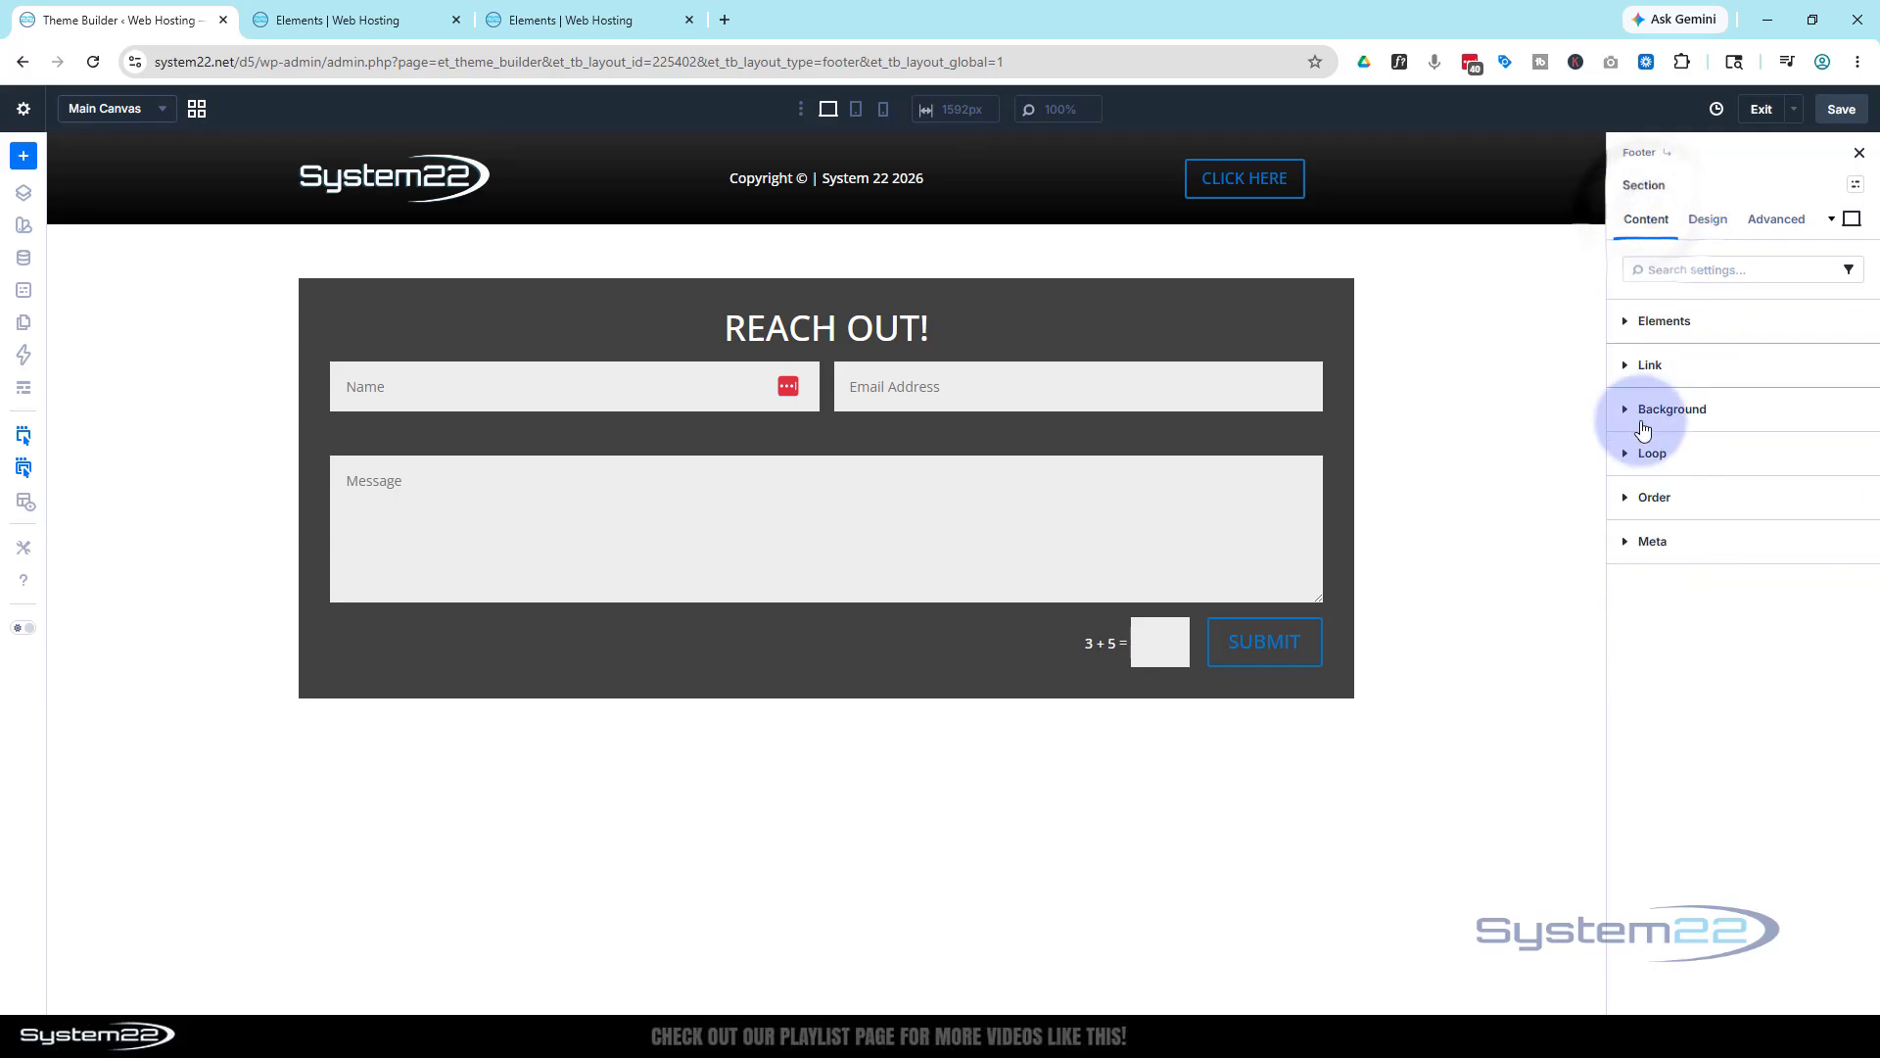
{"action": "left_click", "coordinate": [1645, 423]}
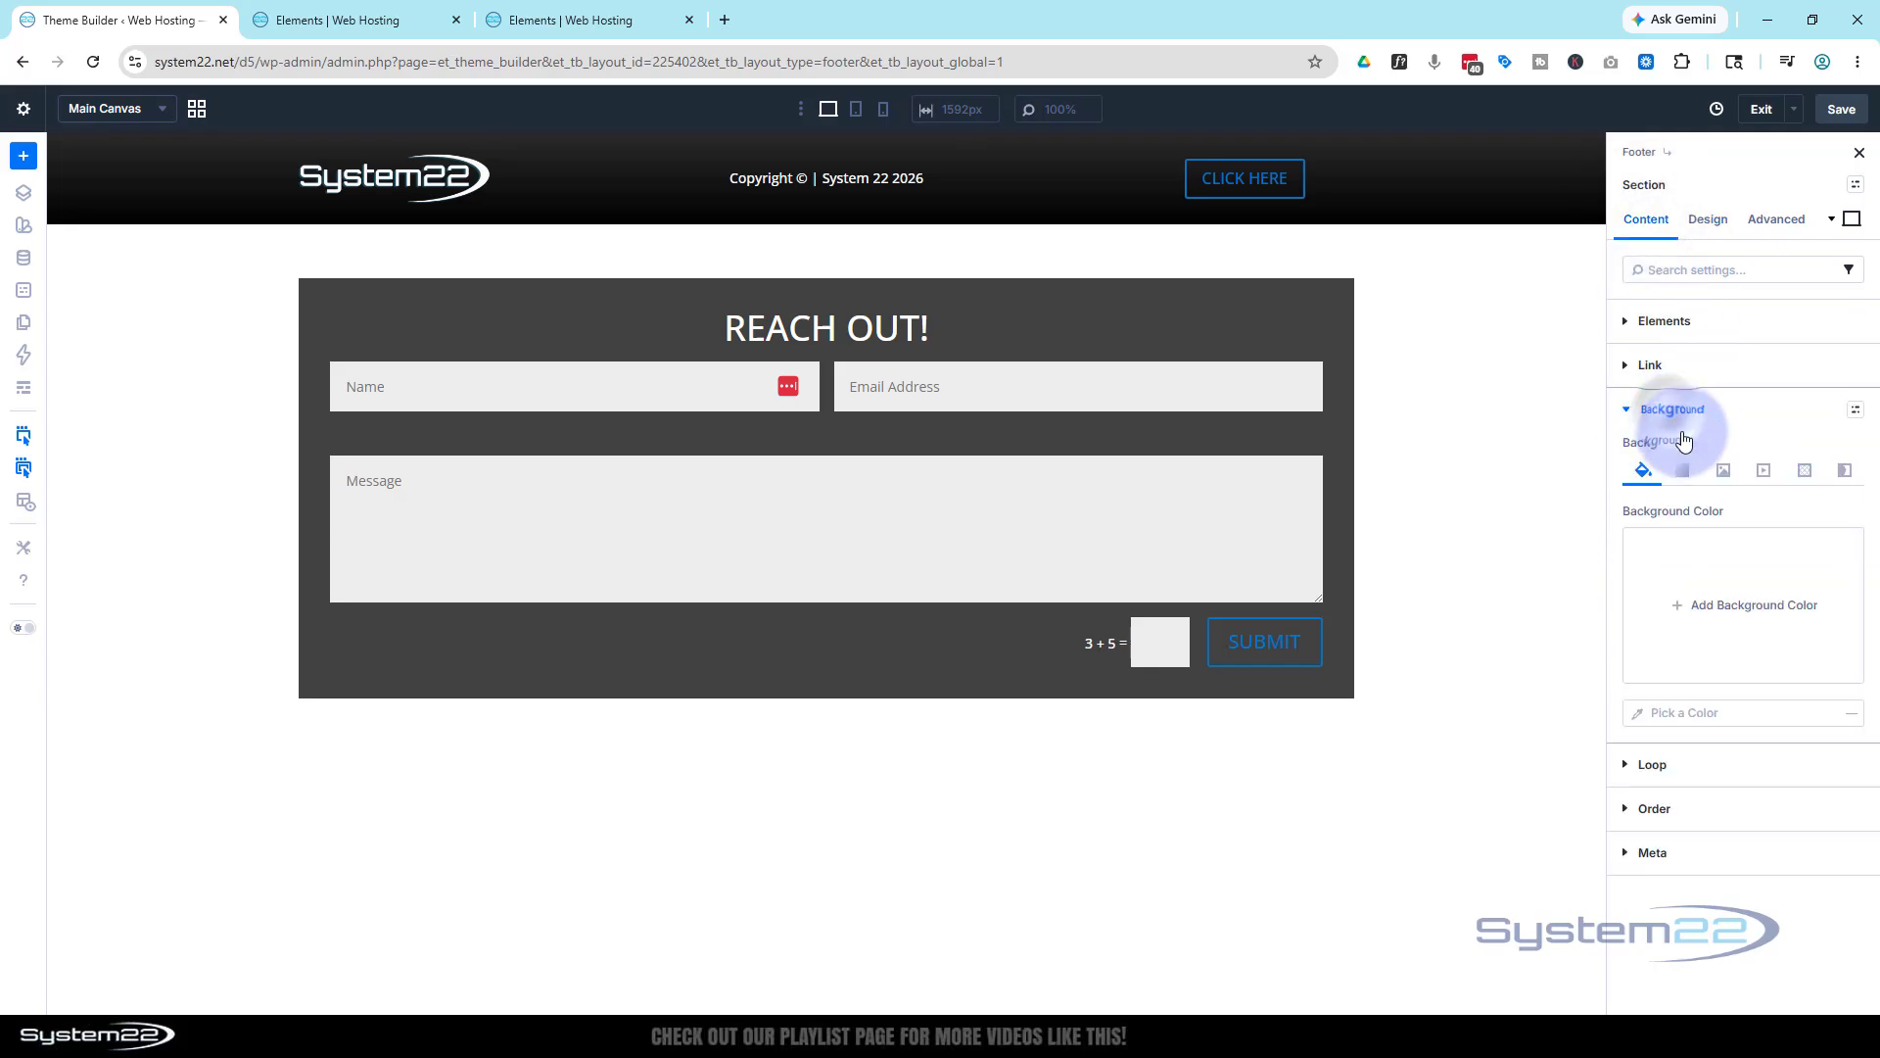
{"action": "left_click", "coordinate": [1728, 609]}
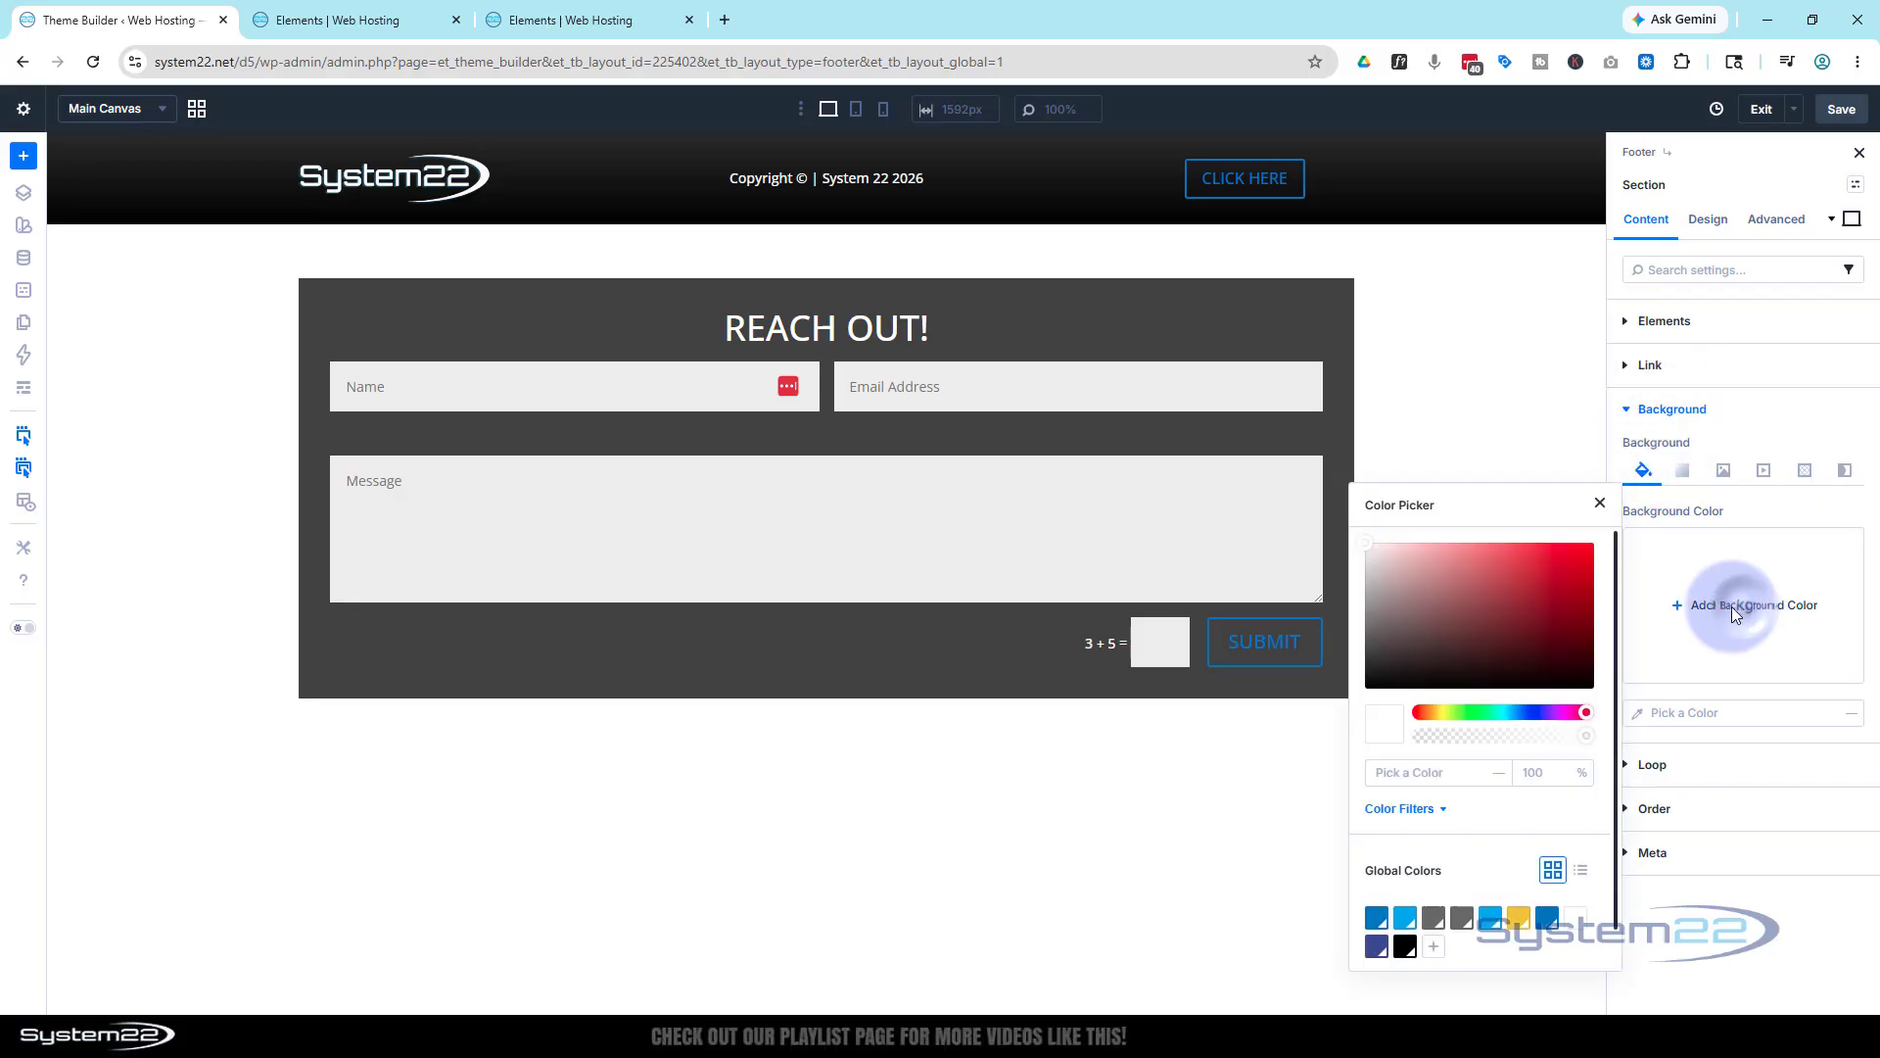
{"action": "left_click_drag", "start_coordinate": [1419, 621], "coordinate": [1340, 726]}
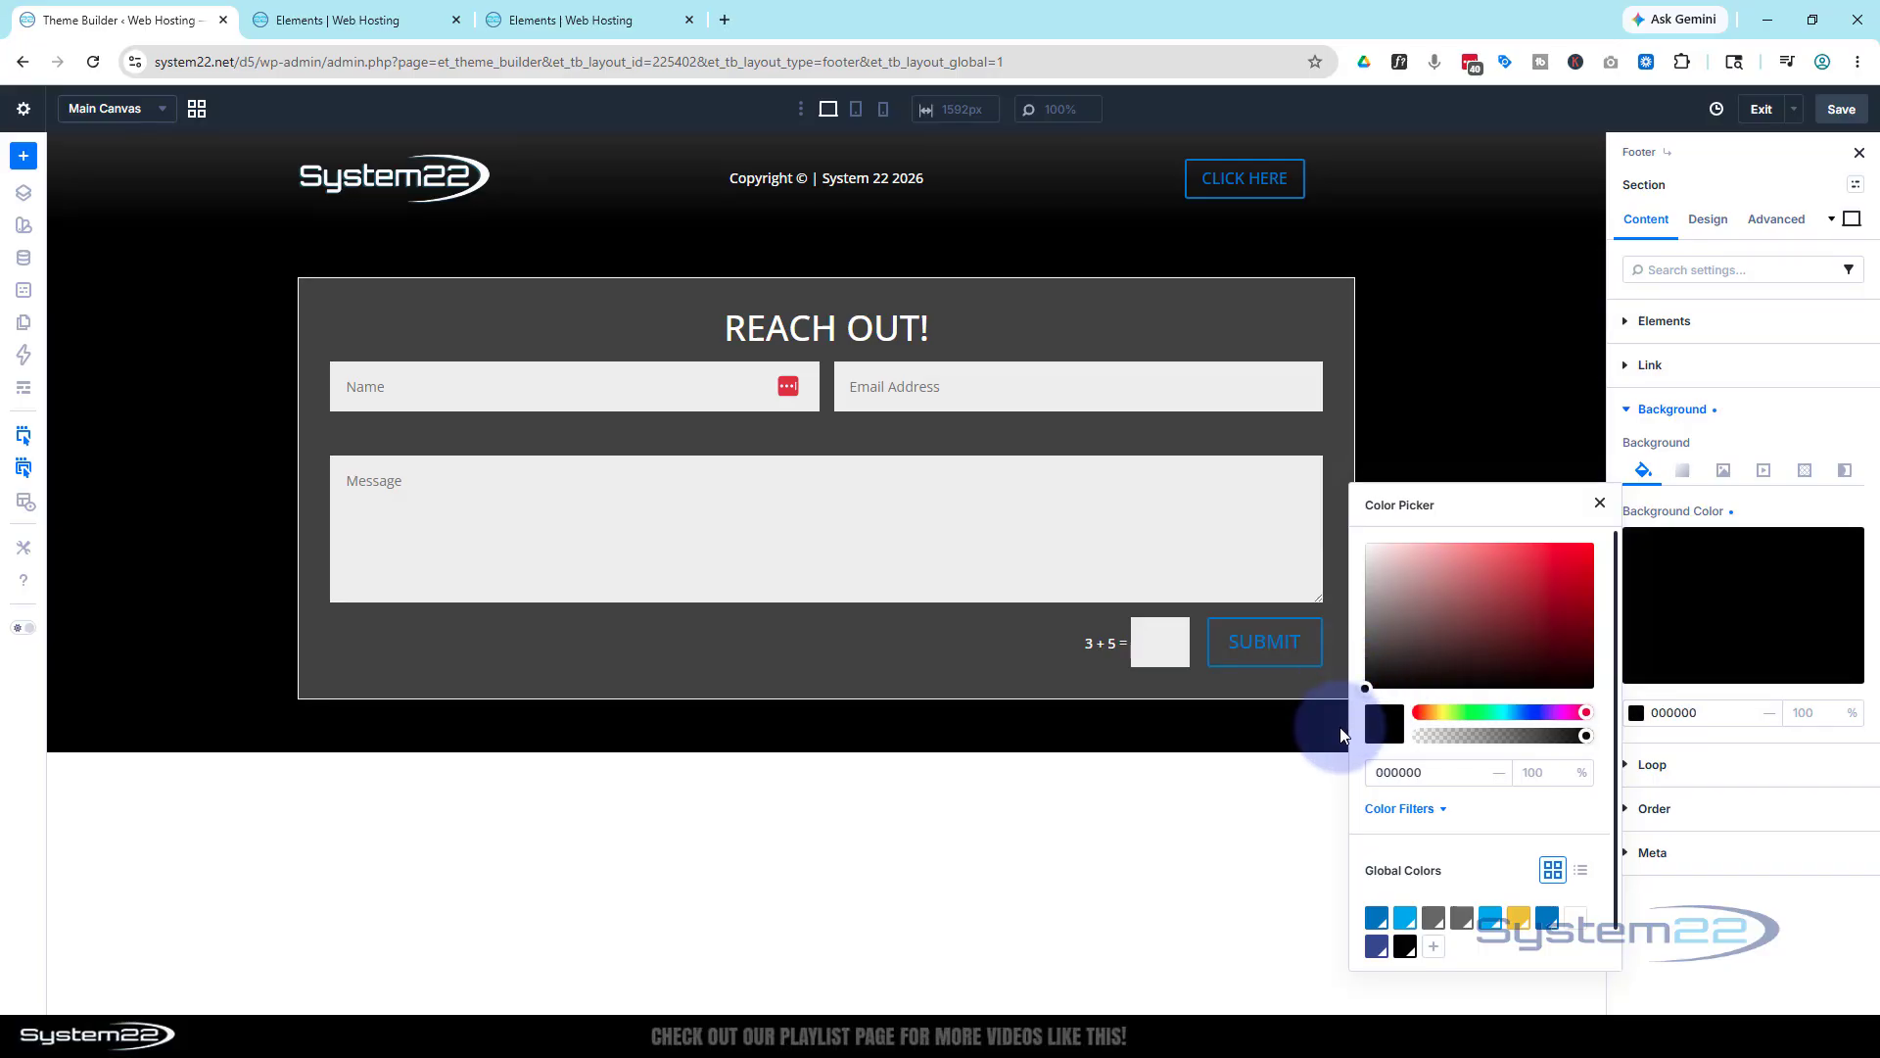
{"action": "left_click_drag", "start_coordinate": [1586, 736], "coordinate": [1562, 737]}
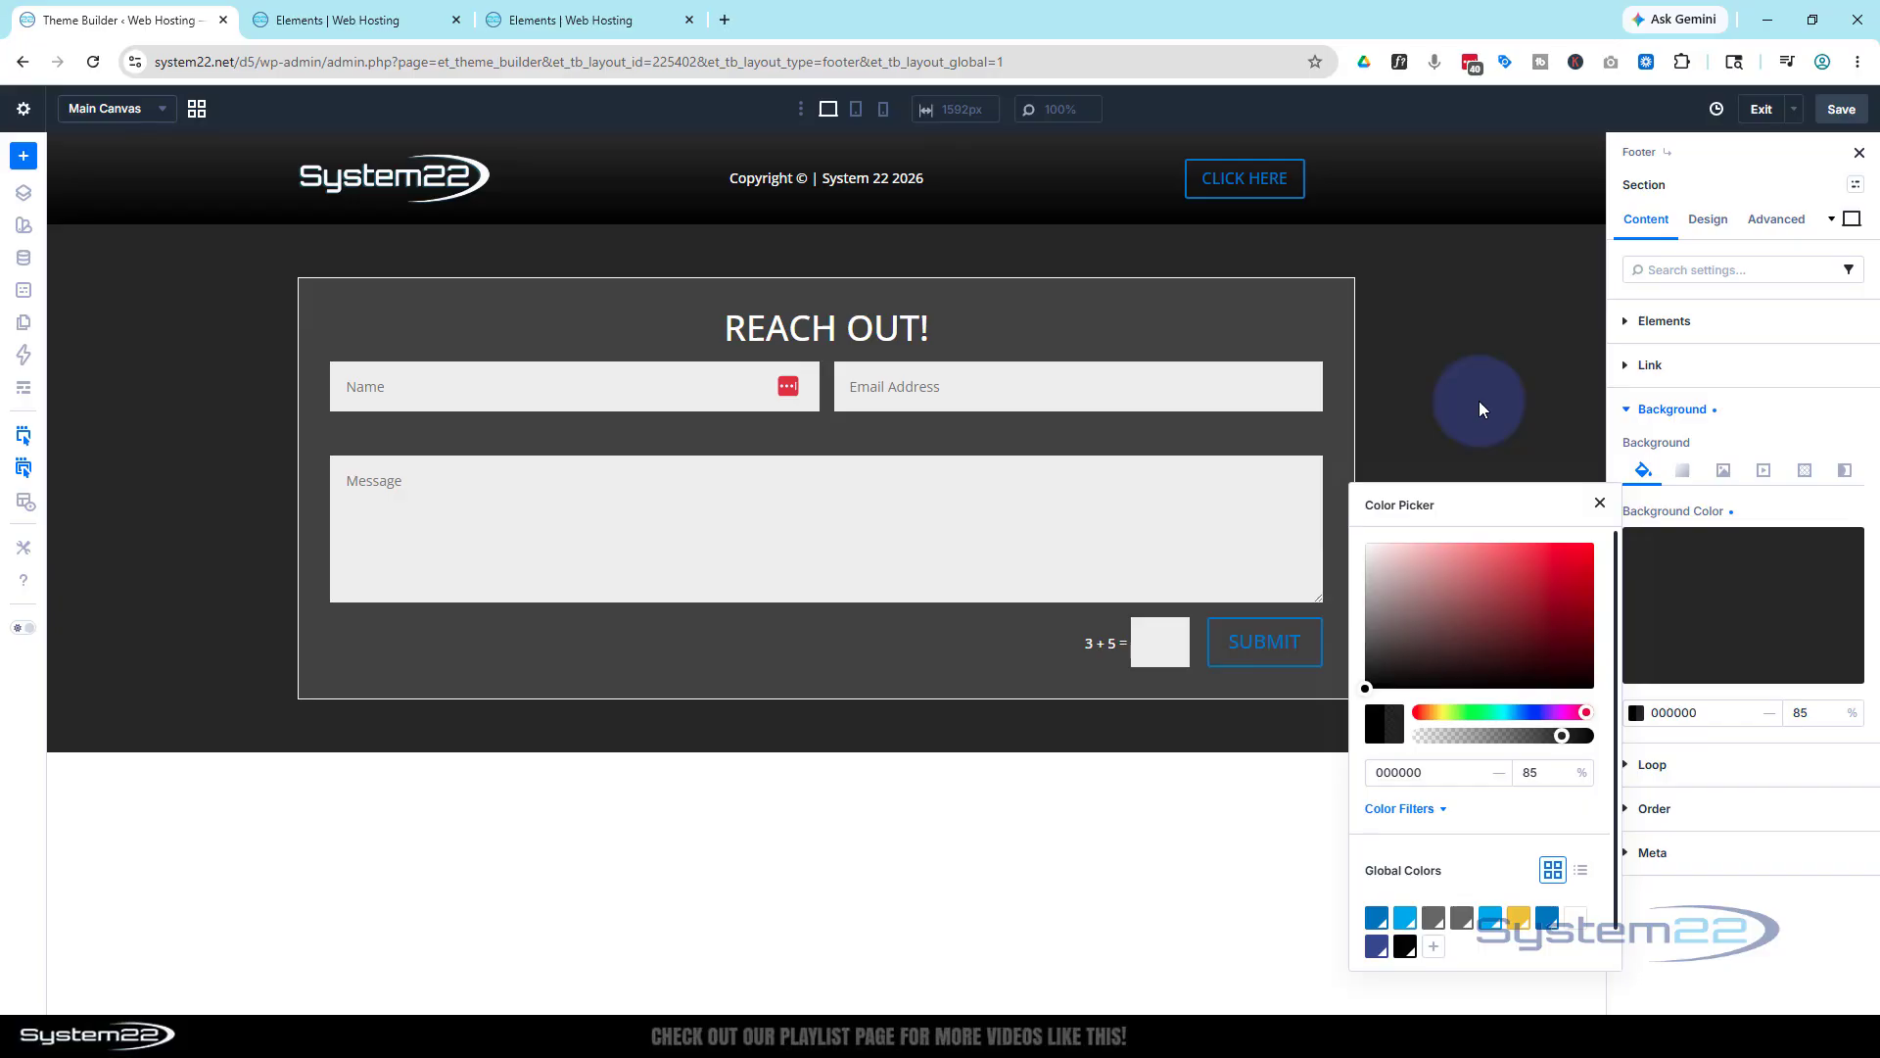
{"action": "left_click", "coordinate": [1598, 511]}
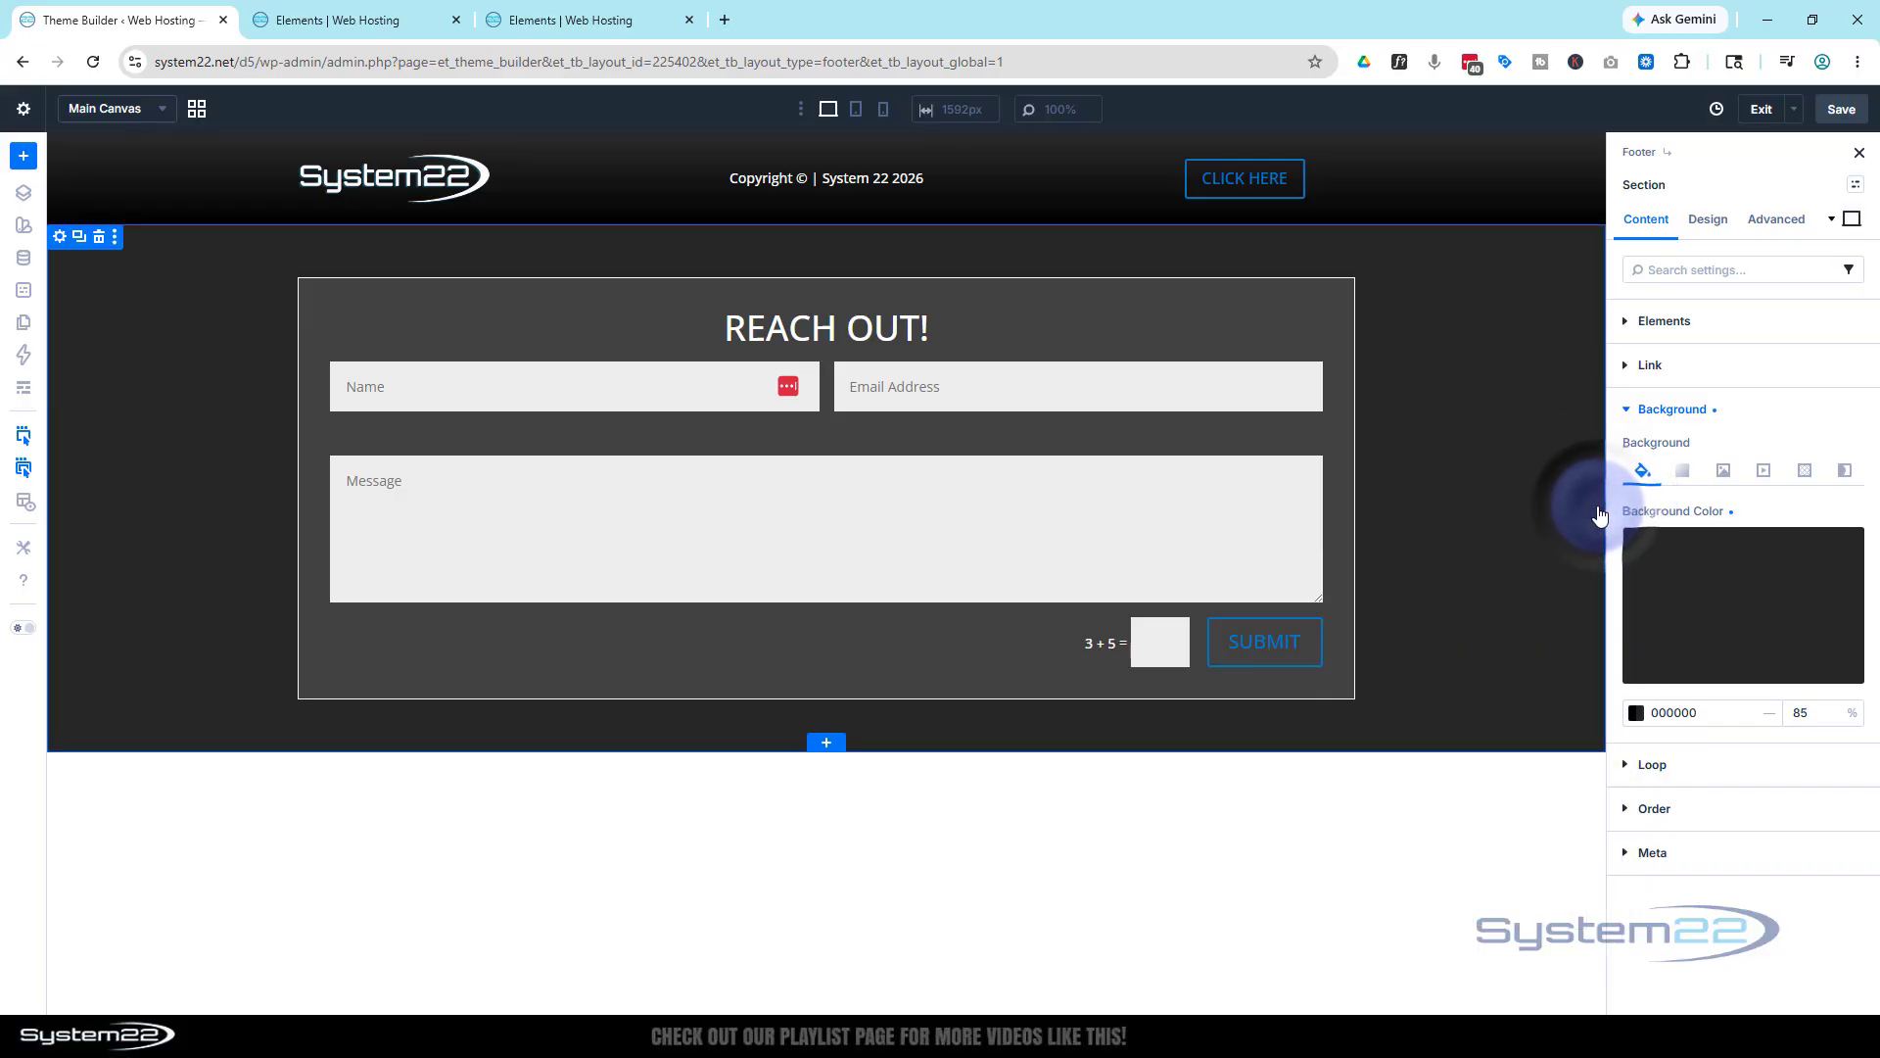
Set the section's Min Height to 100vh and its Justify Content to Center
{"action": "left_click", "coordinate": [1707, 222]}
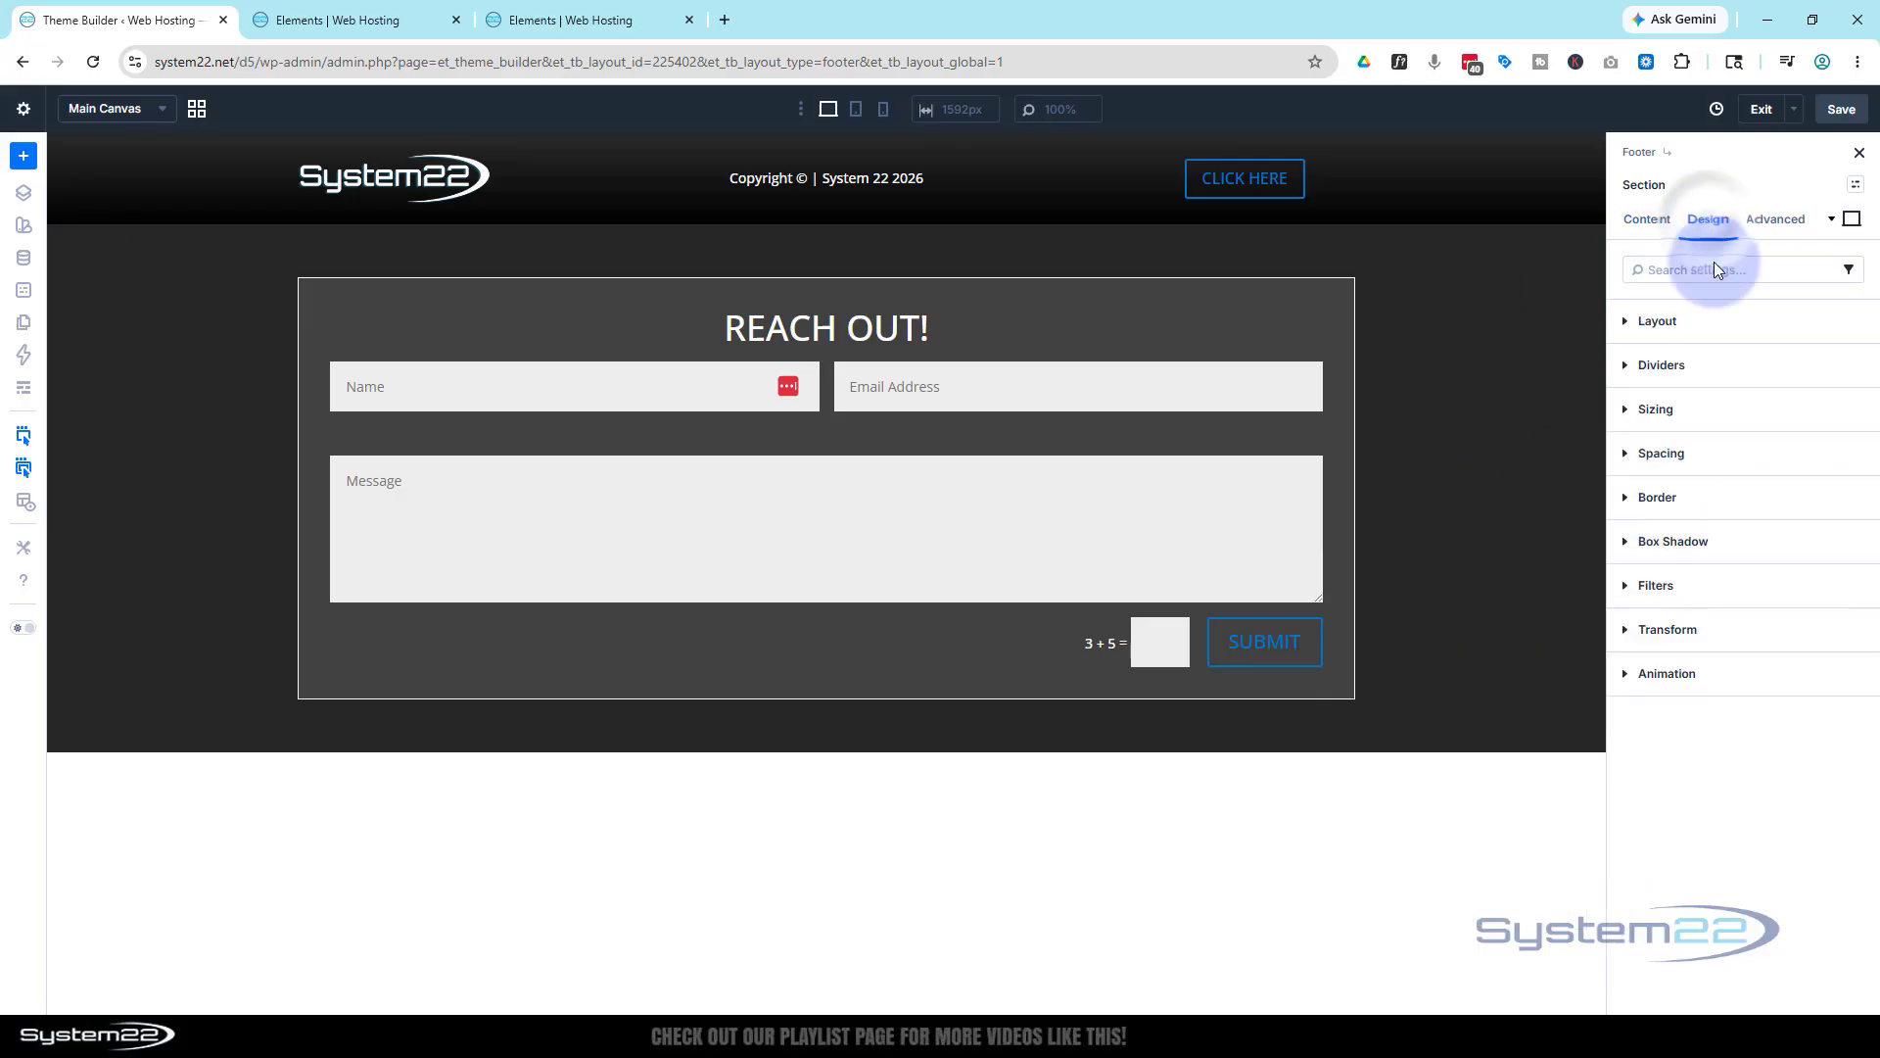
{"action": "left_click", "coordinate": [1700, 410]}
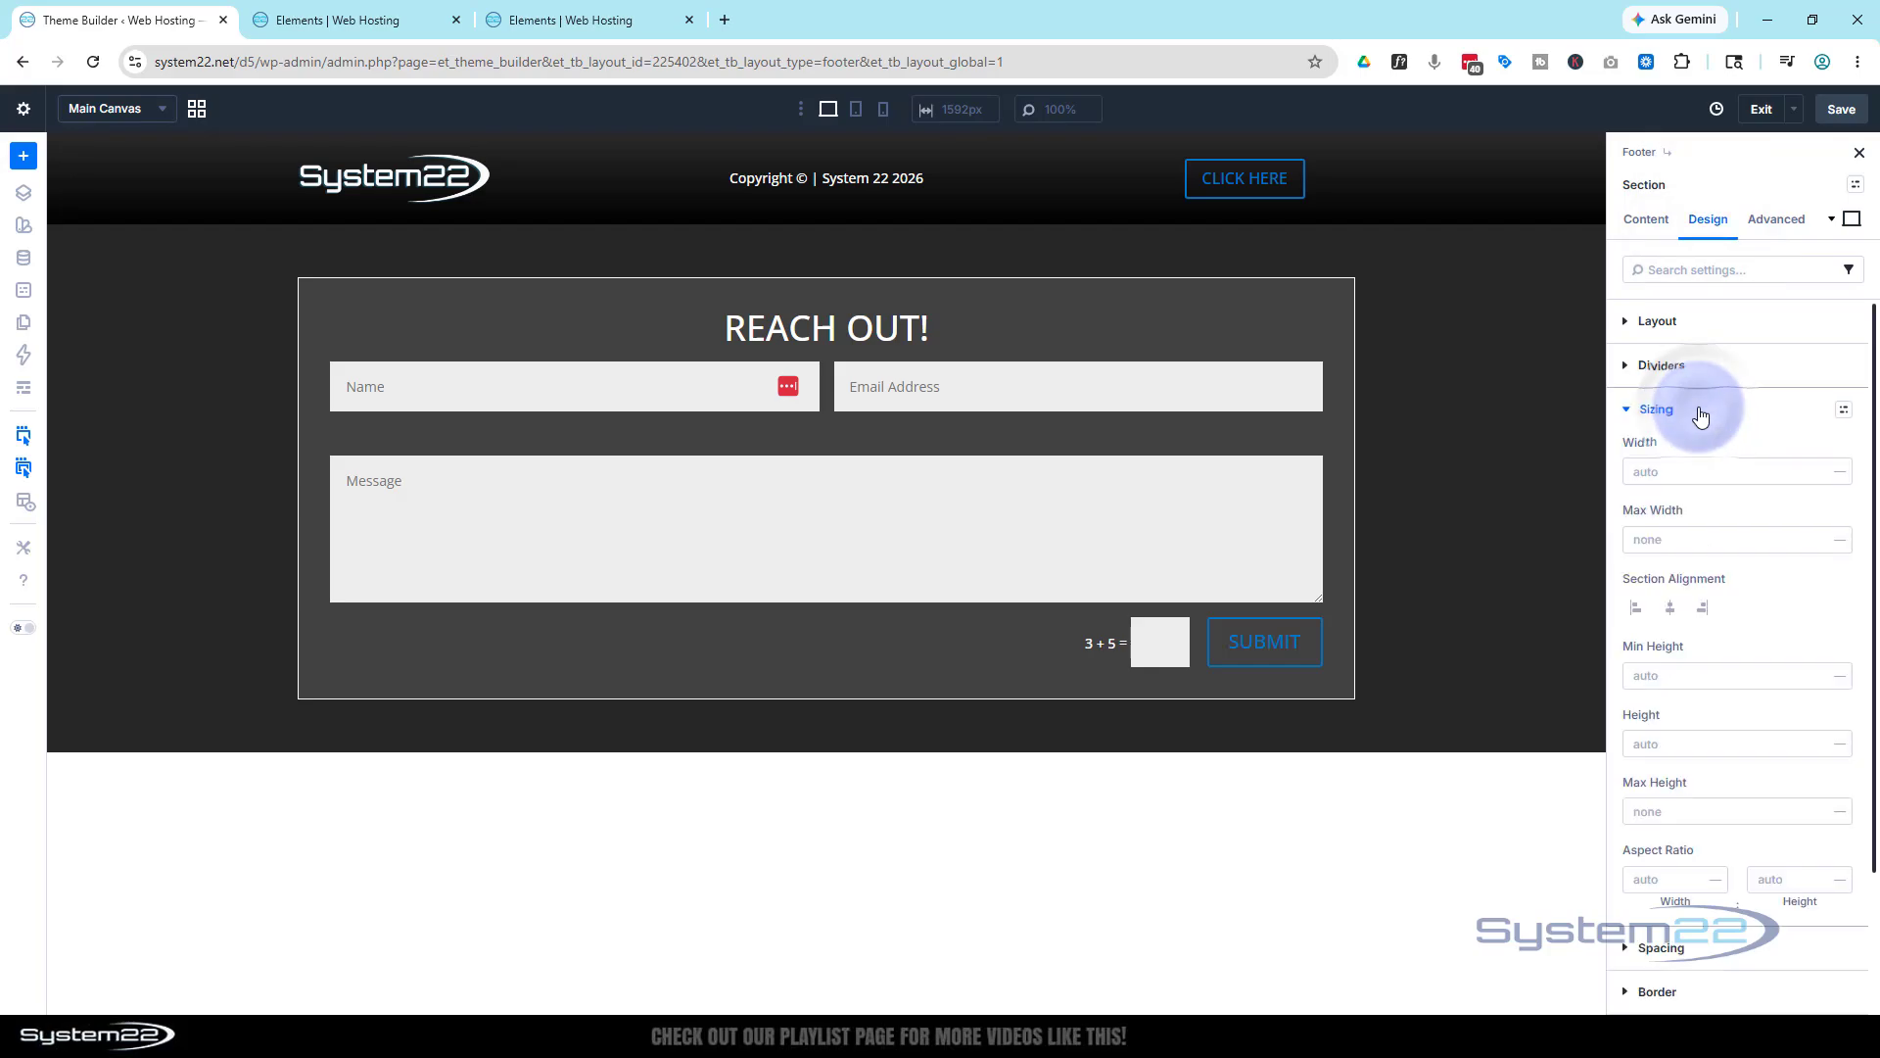
{"action": "left_click", "coordinate": [1648, 678]}
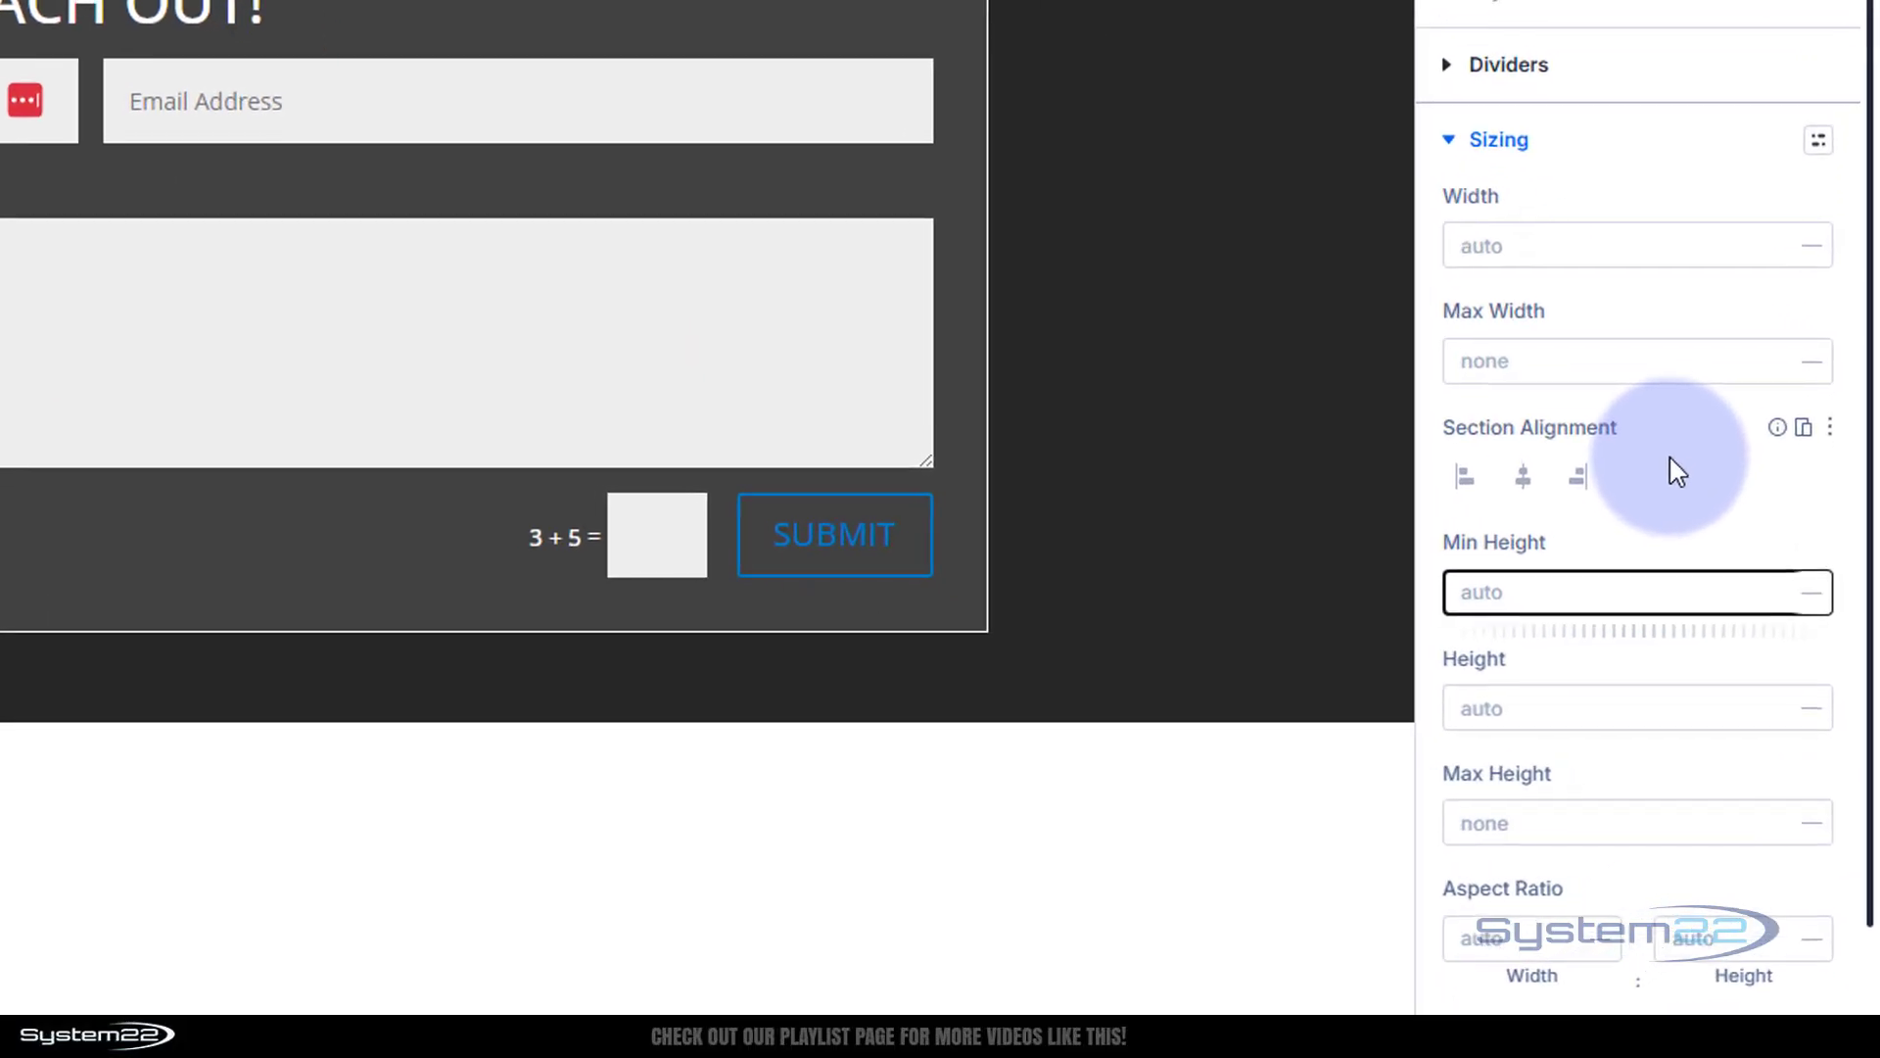
{"action": "type", "text": "100v"}
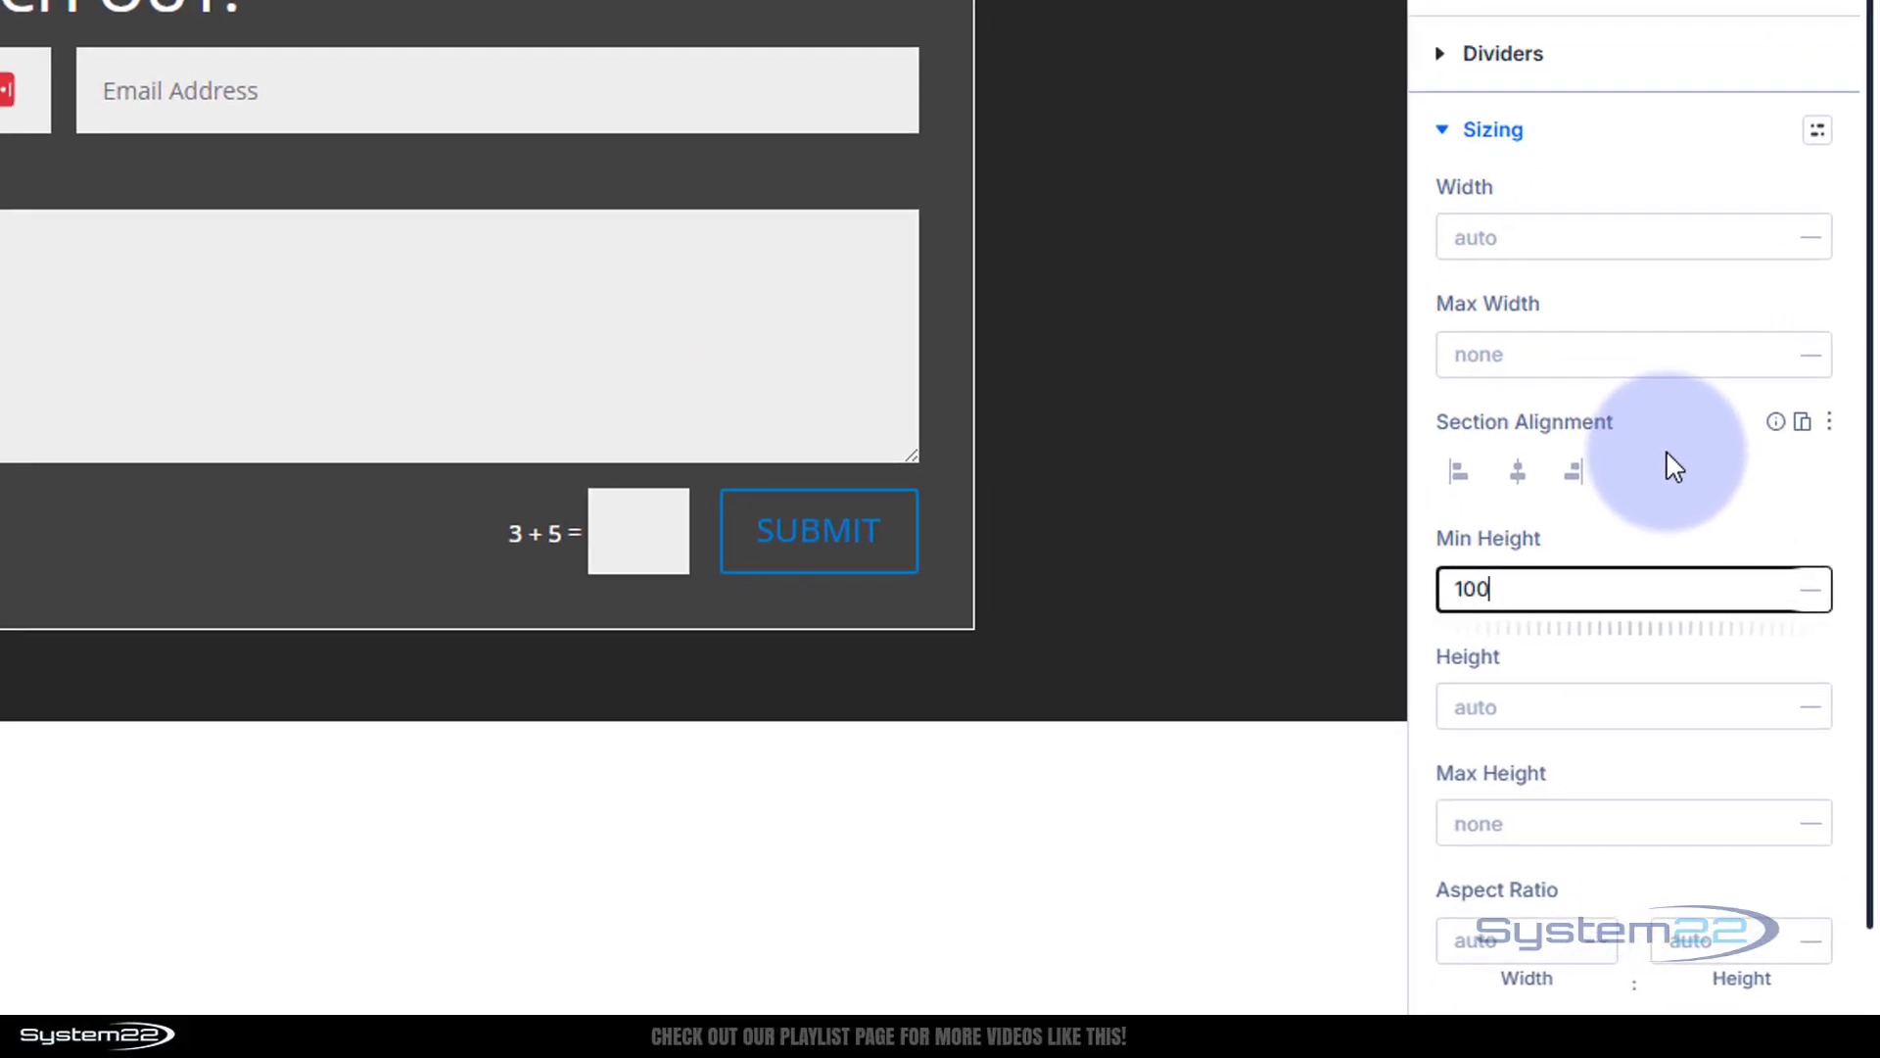
{"action": "type", "text": "h"}
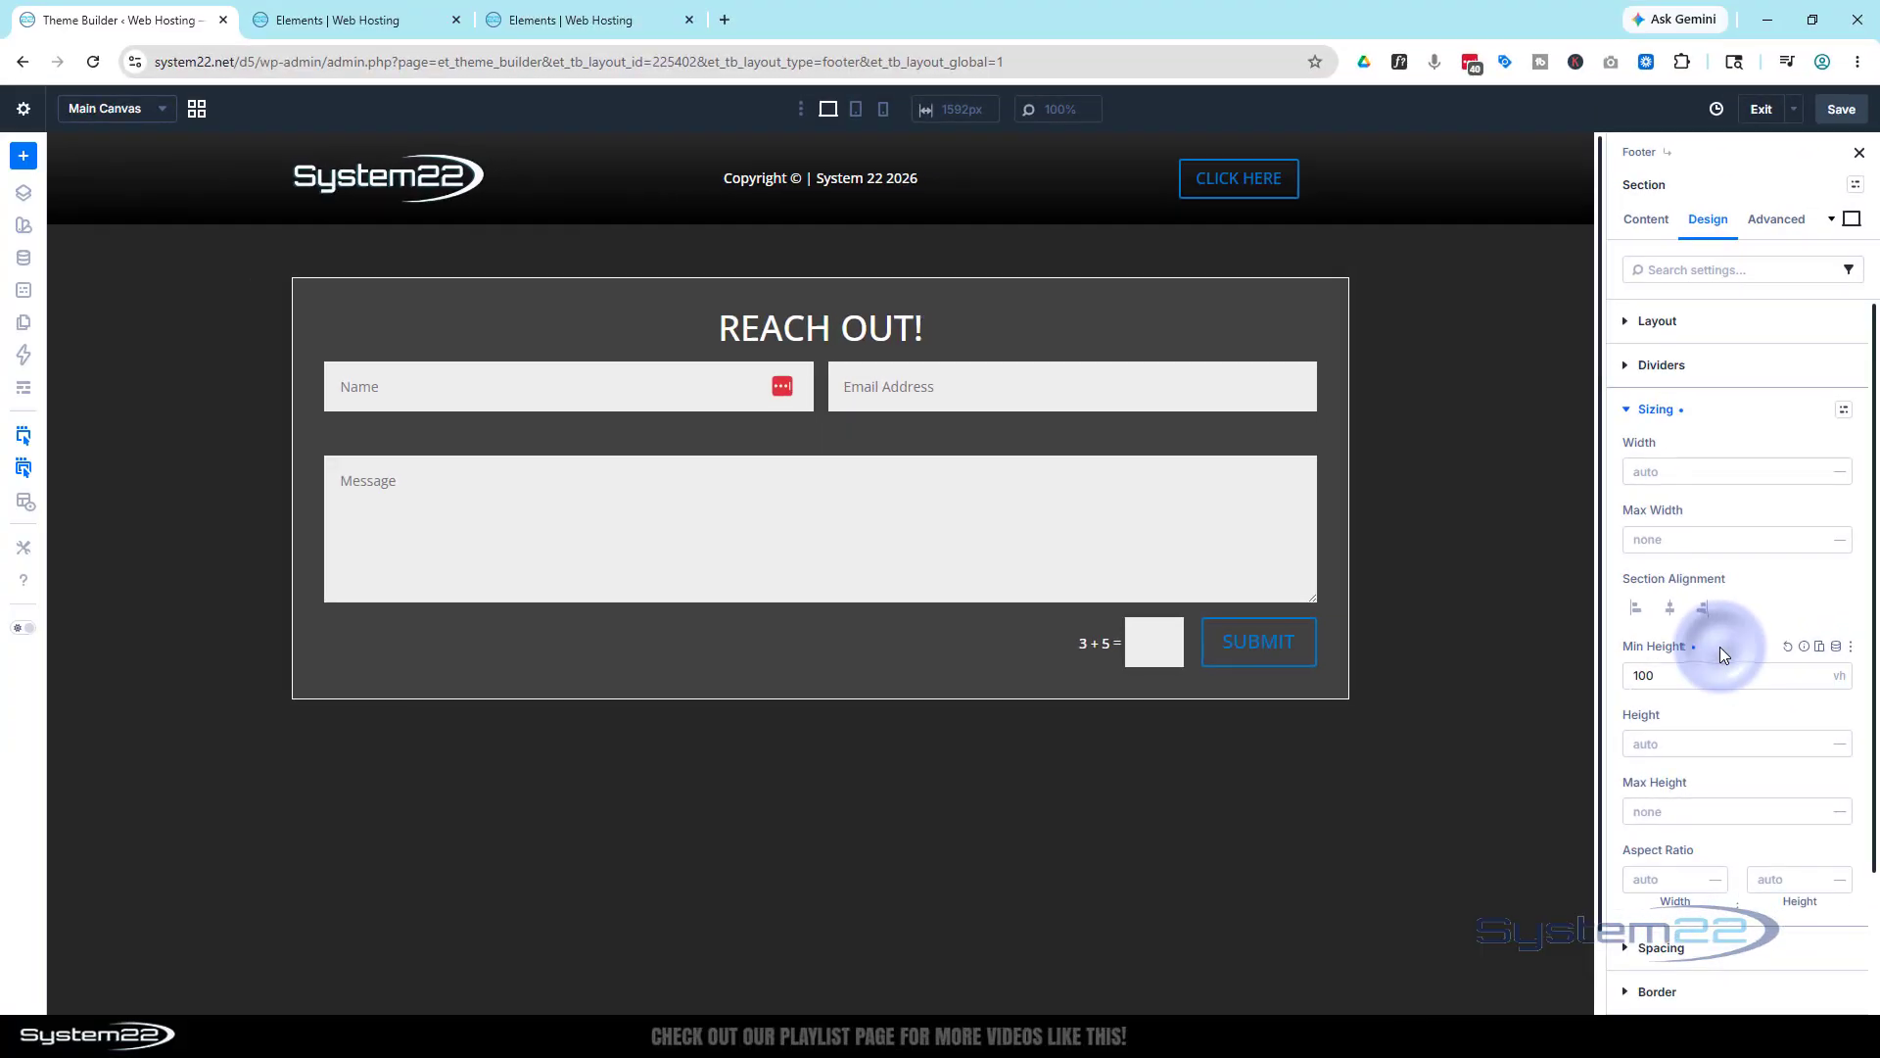
{"action": "left_click", "coordinate": [1476, 684]}
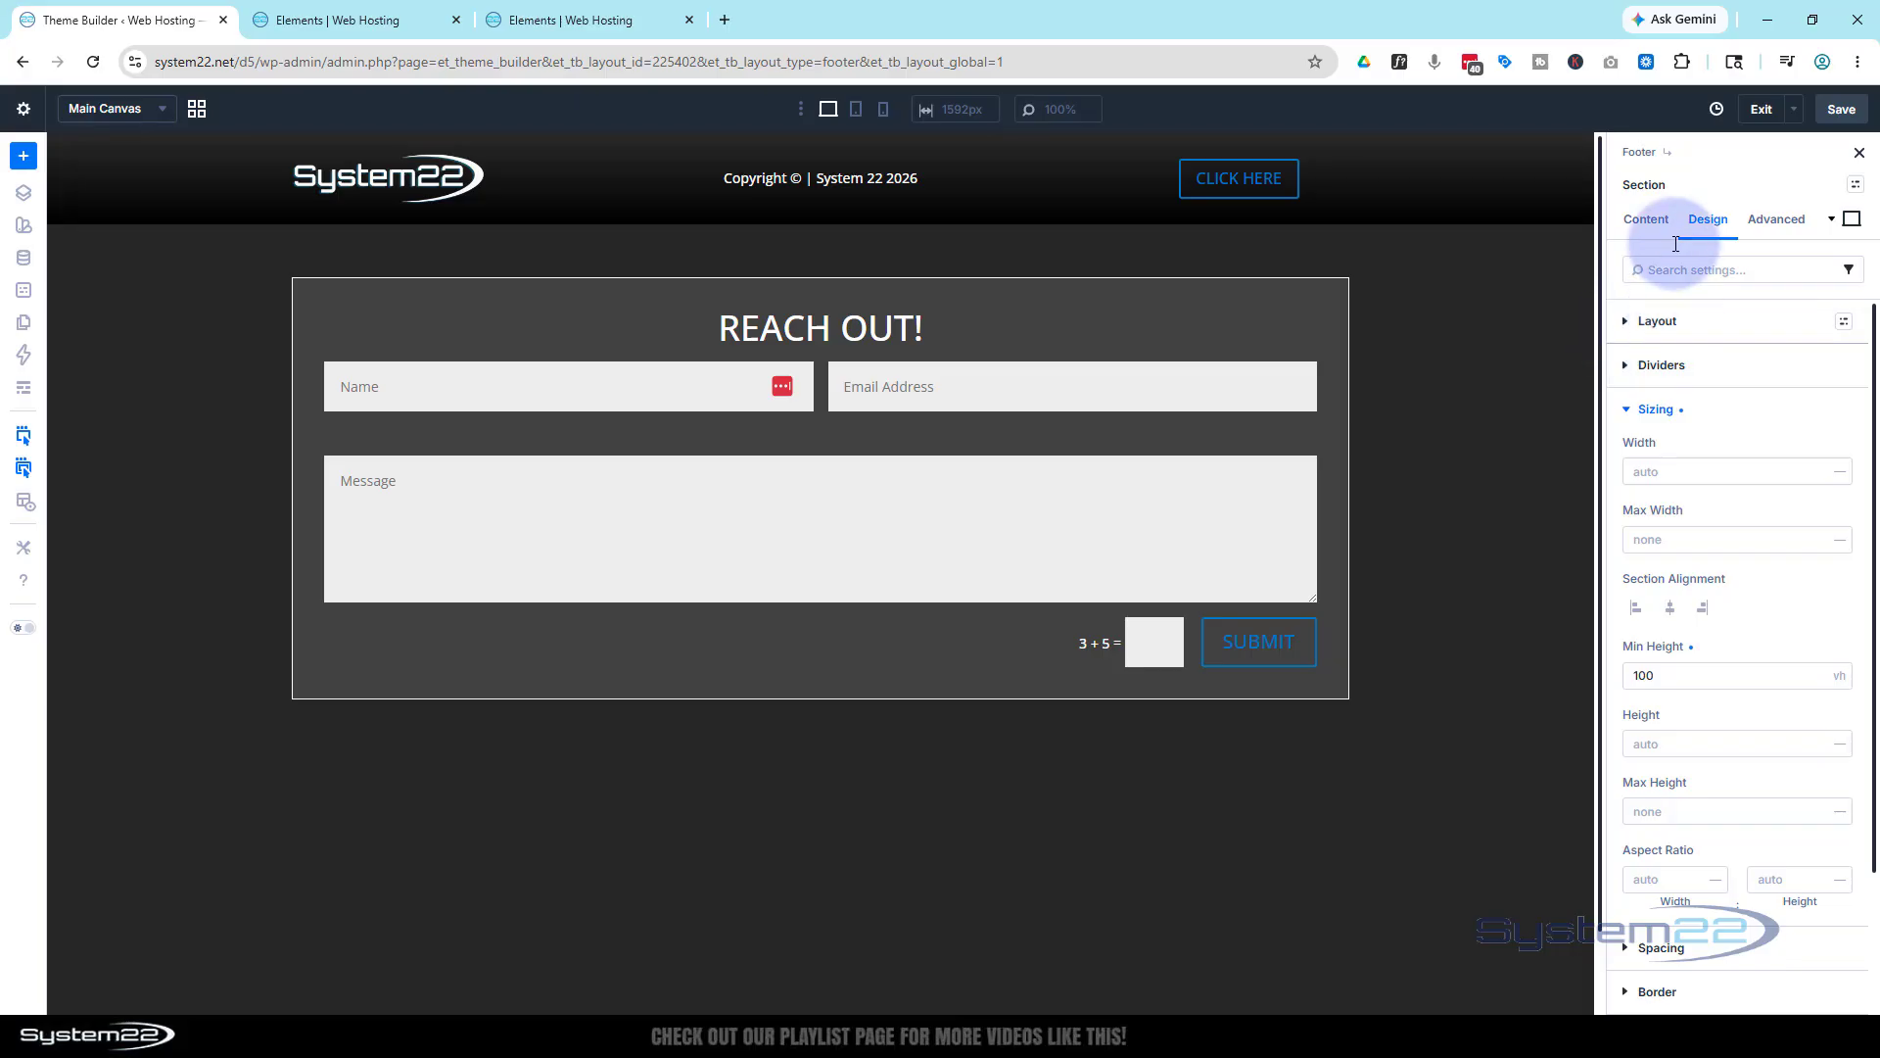
{"action": "left_click", "coordinate": [1717, 315]}
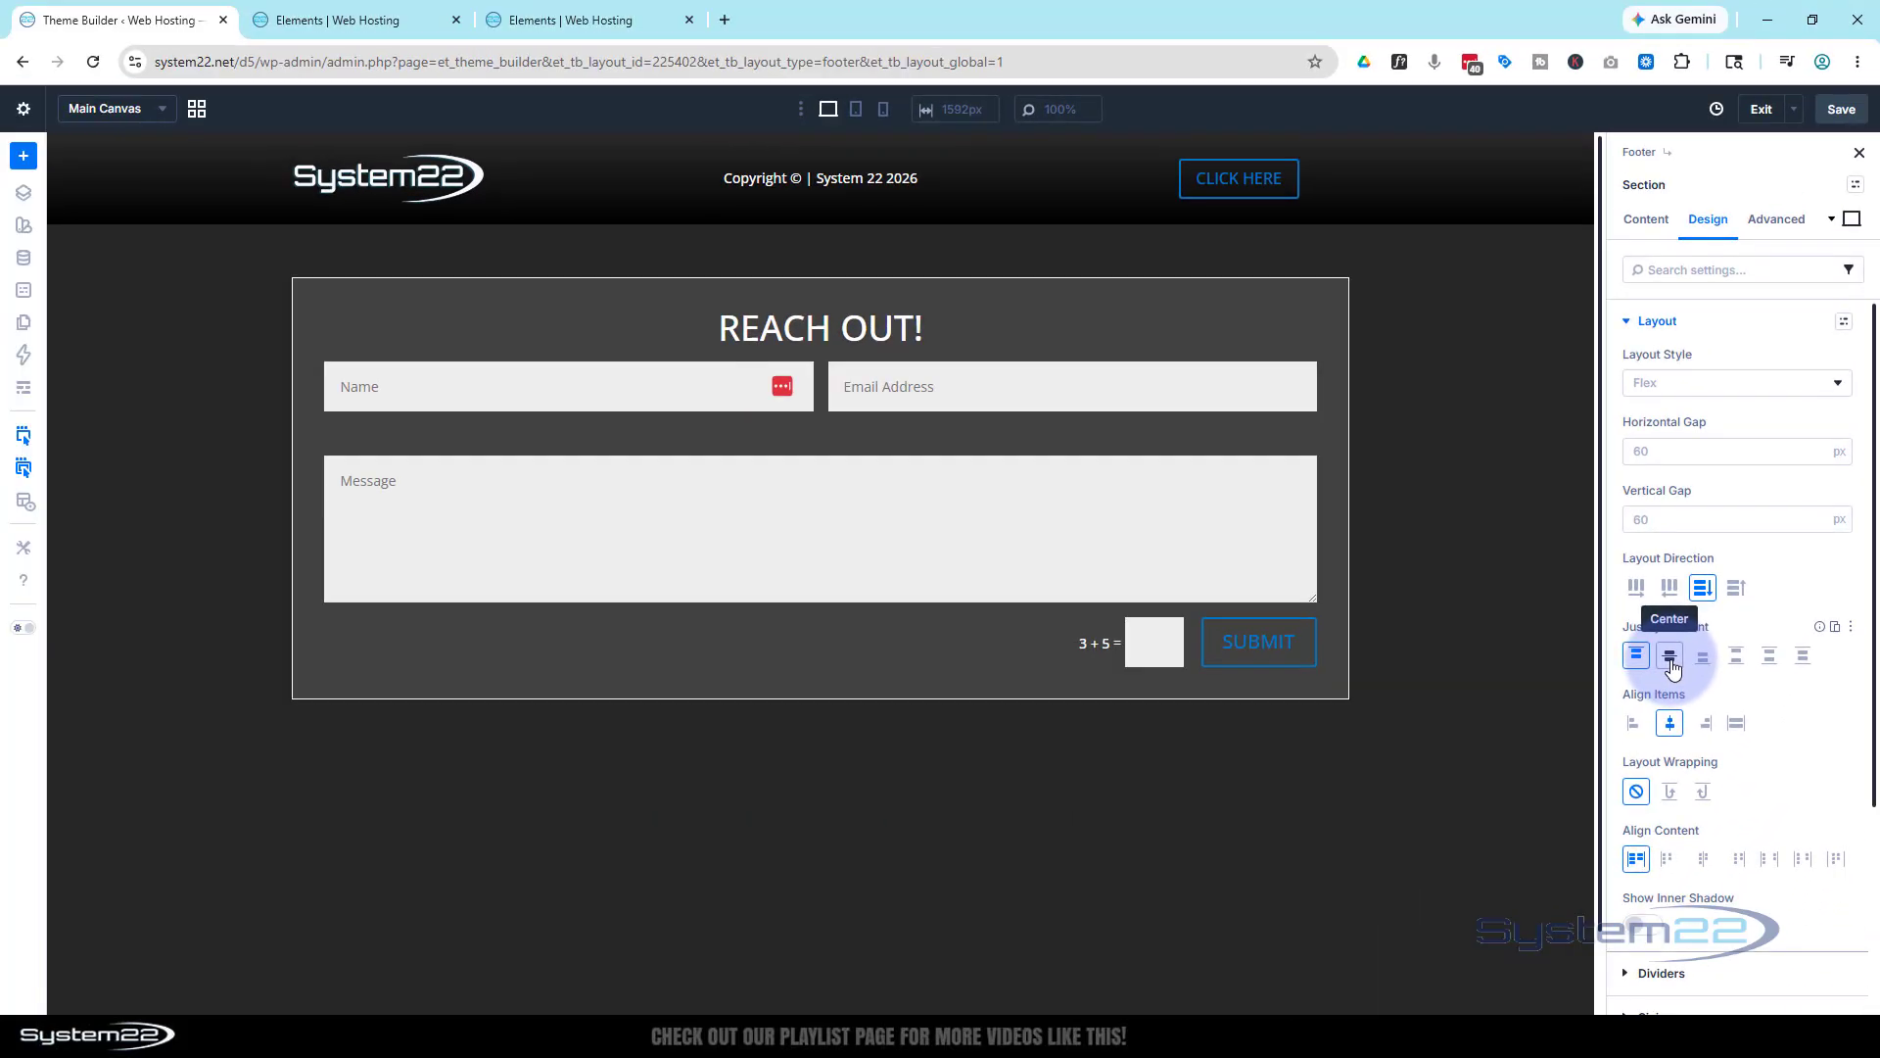
{"action": "left_click", "coordinate": [1442, 791]}
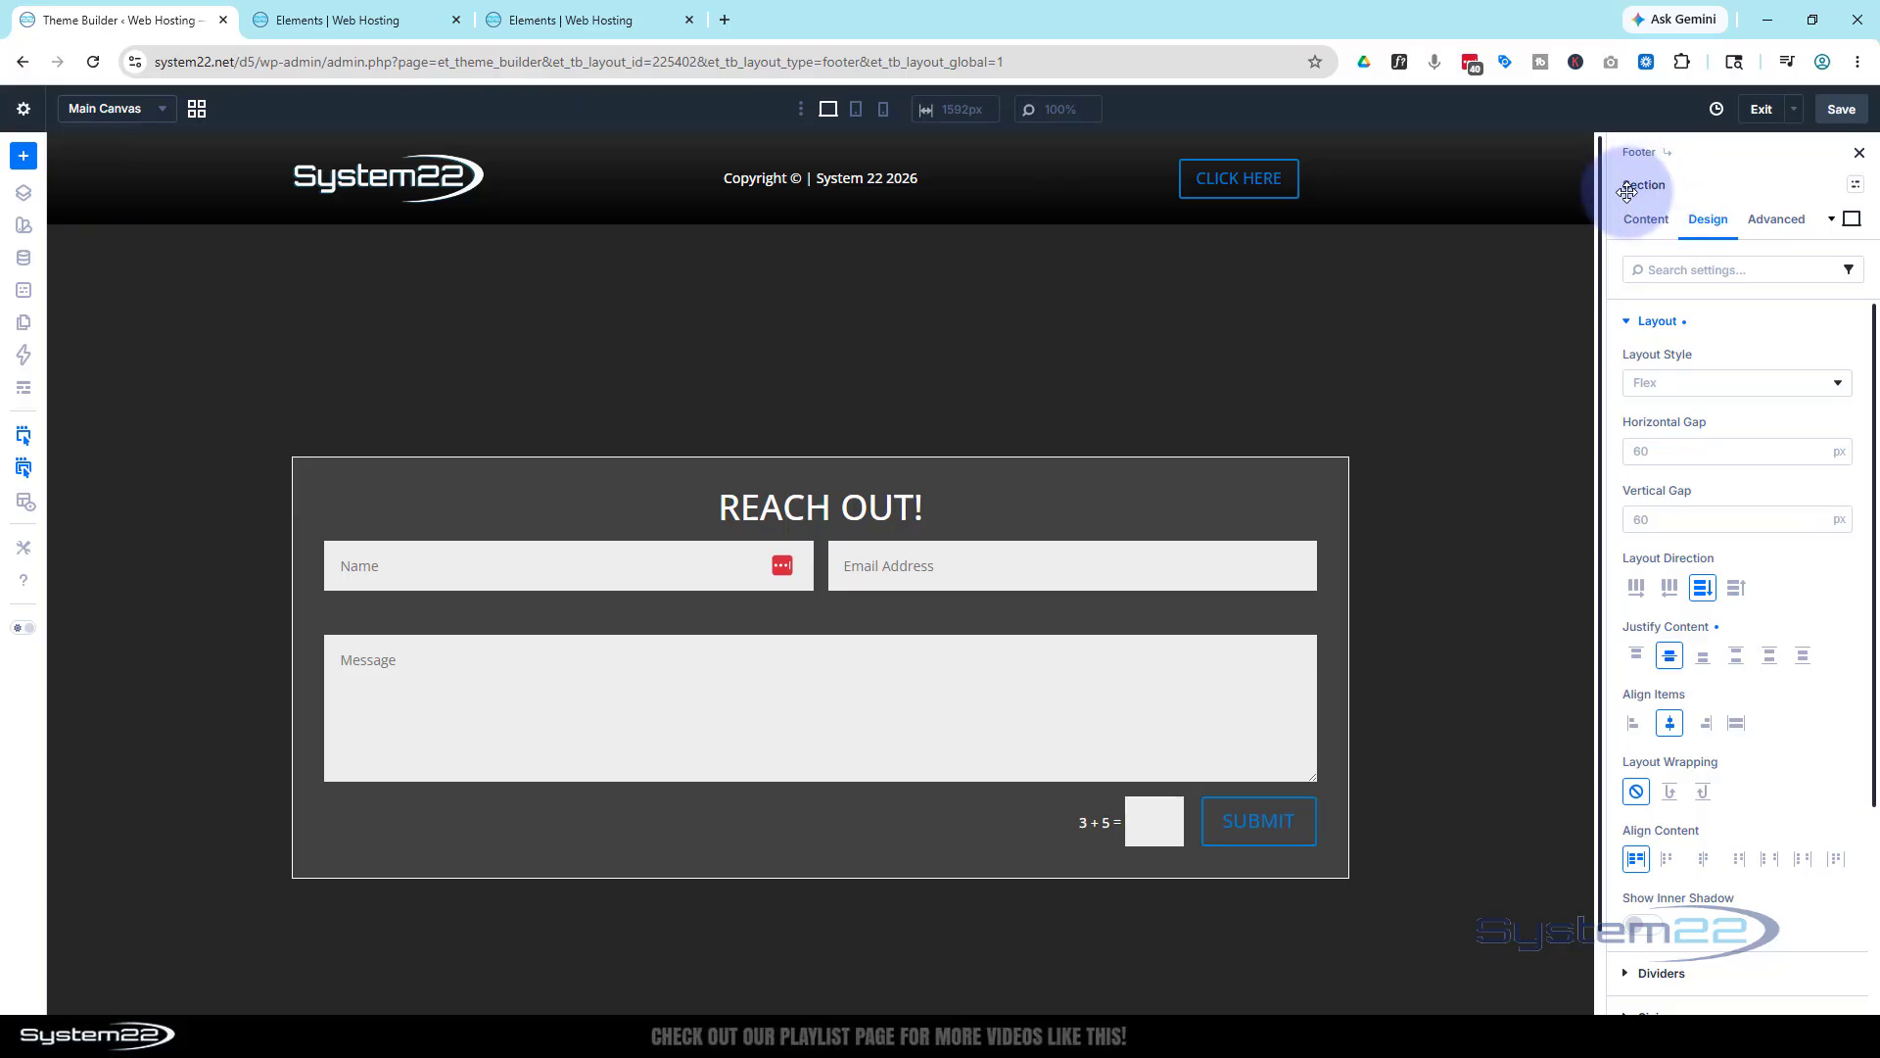
Set the form section's Element Label to 'pform', then open the CLICK HERE button's settings
{"action": "left_click", "coordinate": [1646, 219]}
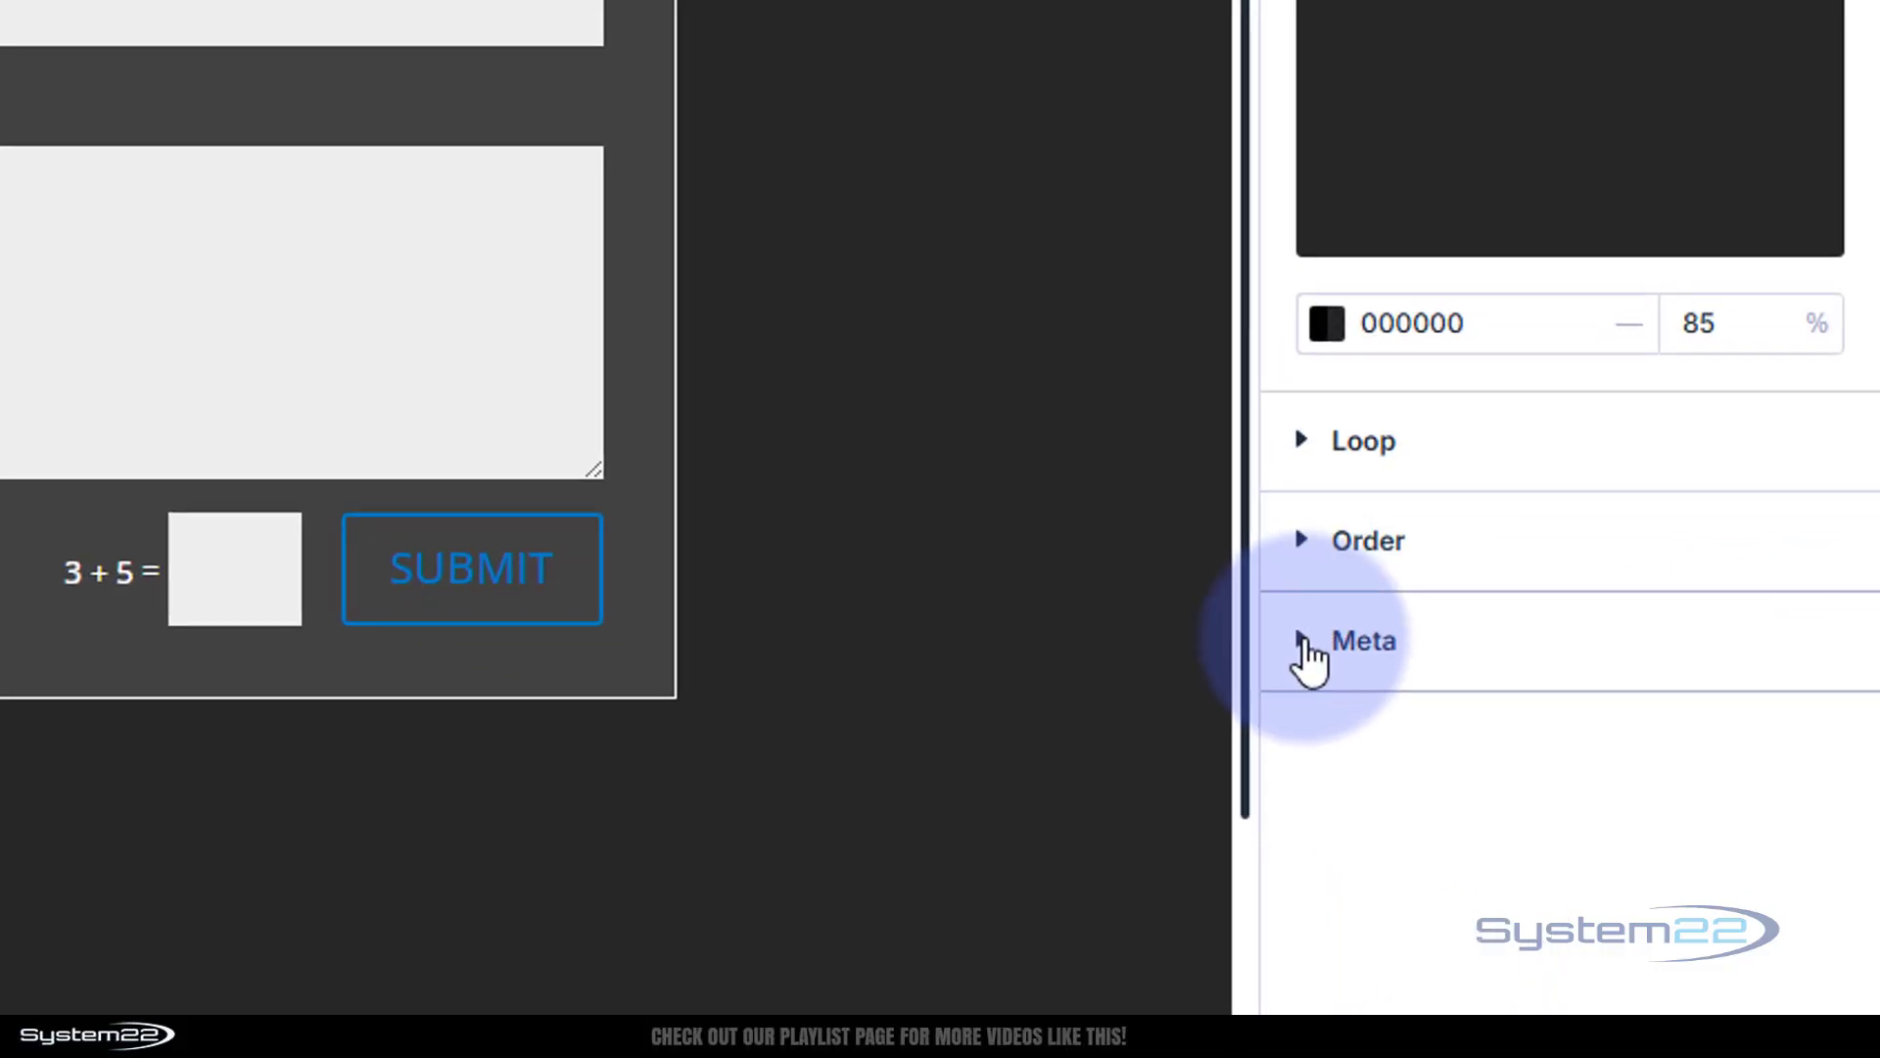
{"action": "left_click", "coordinate": [1308, 641]}
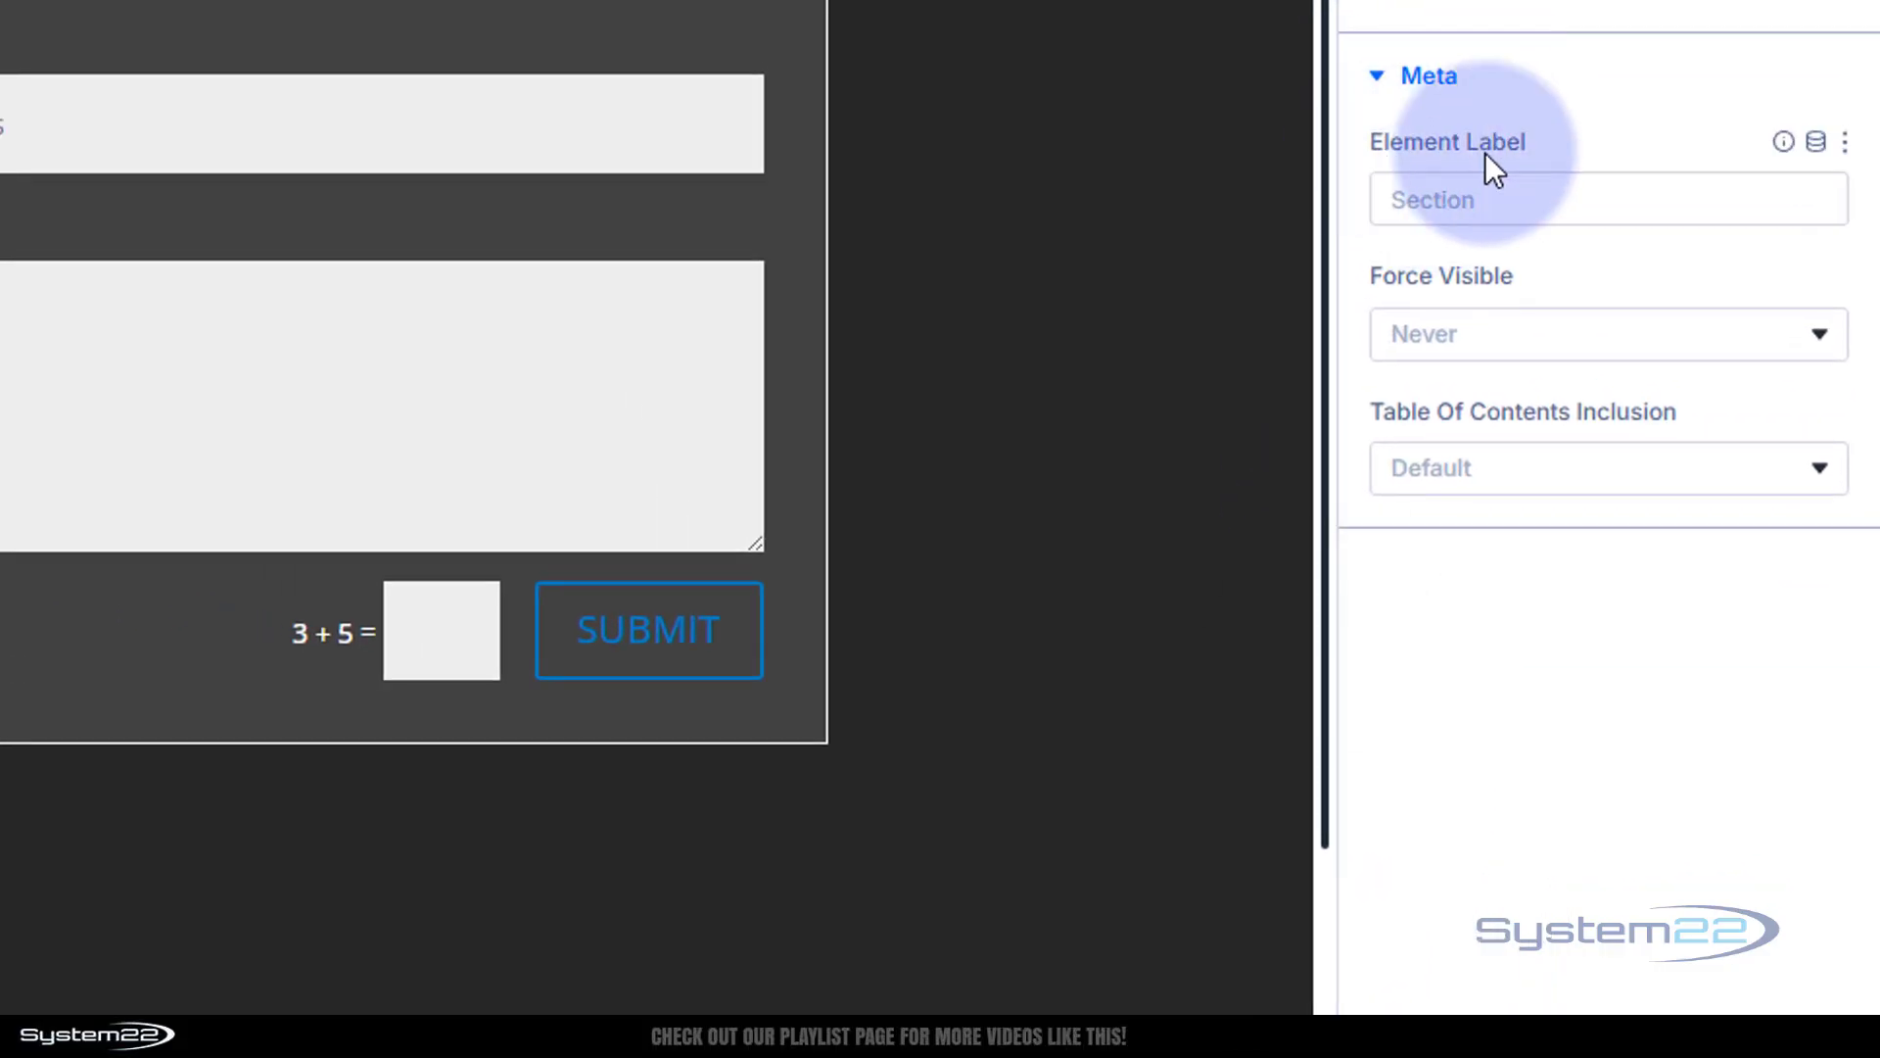
{"action": "left_click", "coordinate": [1410, 196]}
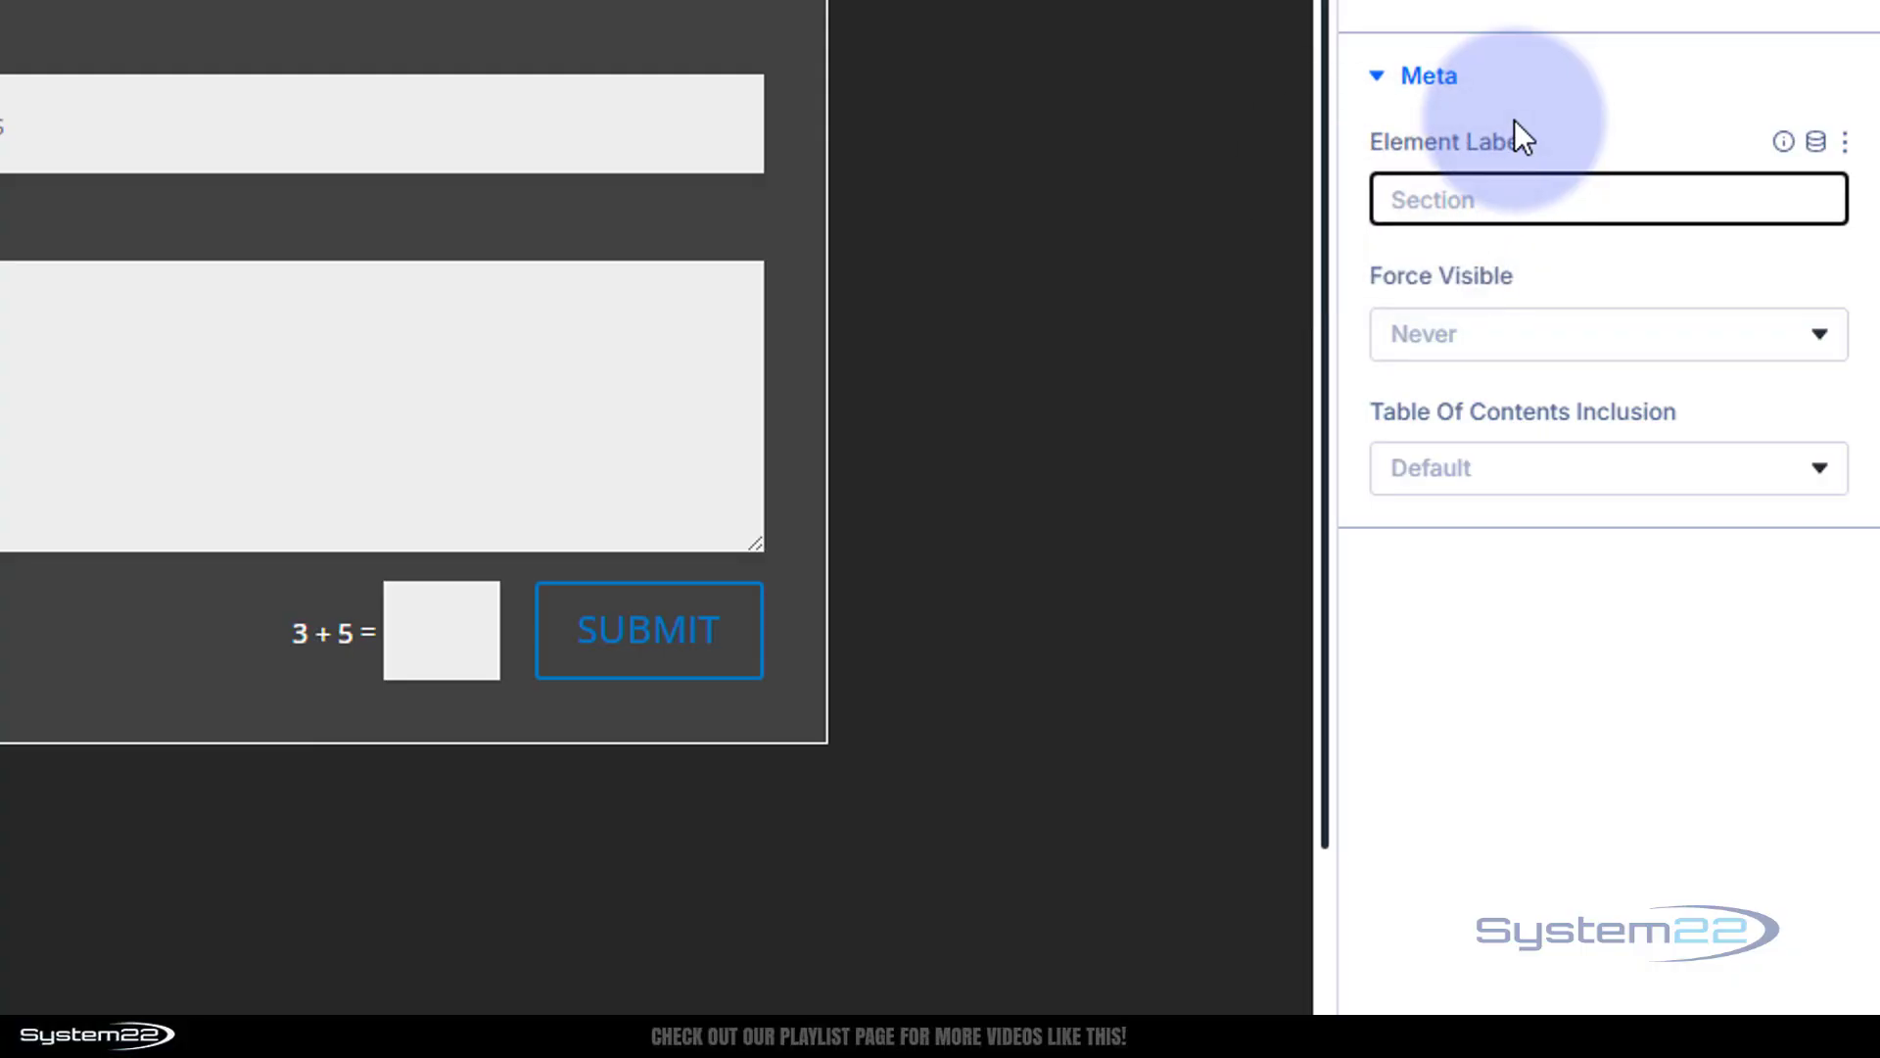
{"action": "type", "text": "pform"}
{"action": "left_click", "coordinate": [1567, 96]}
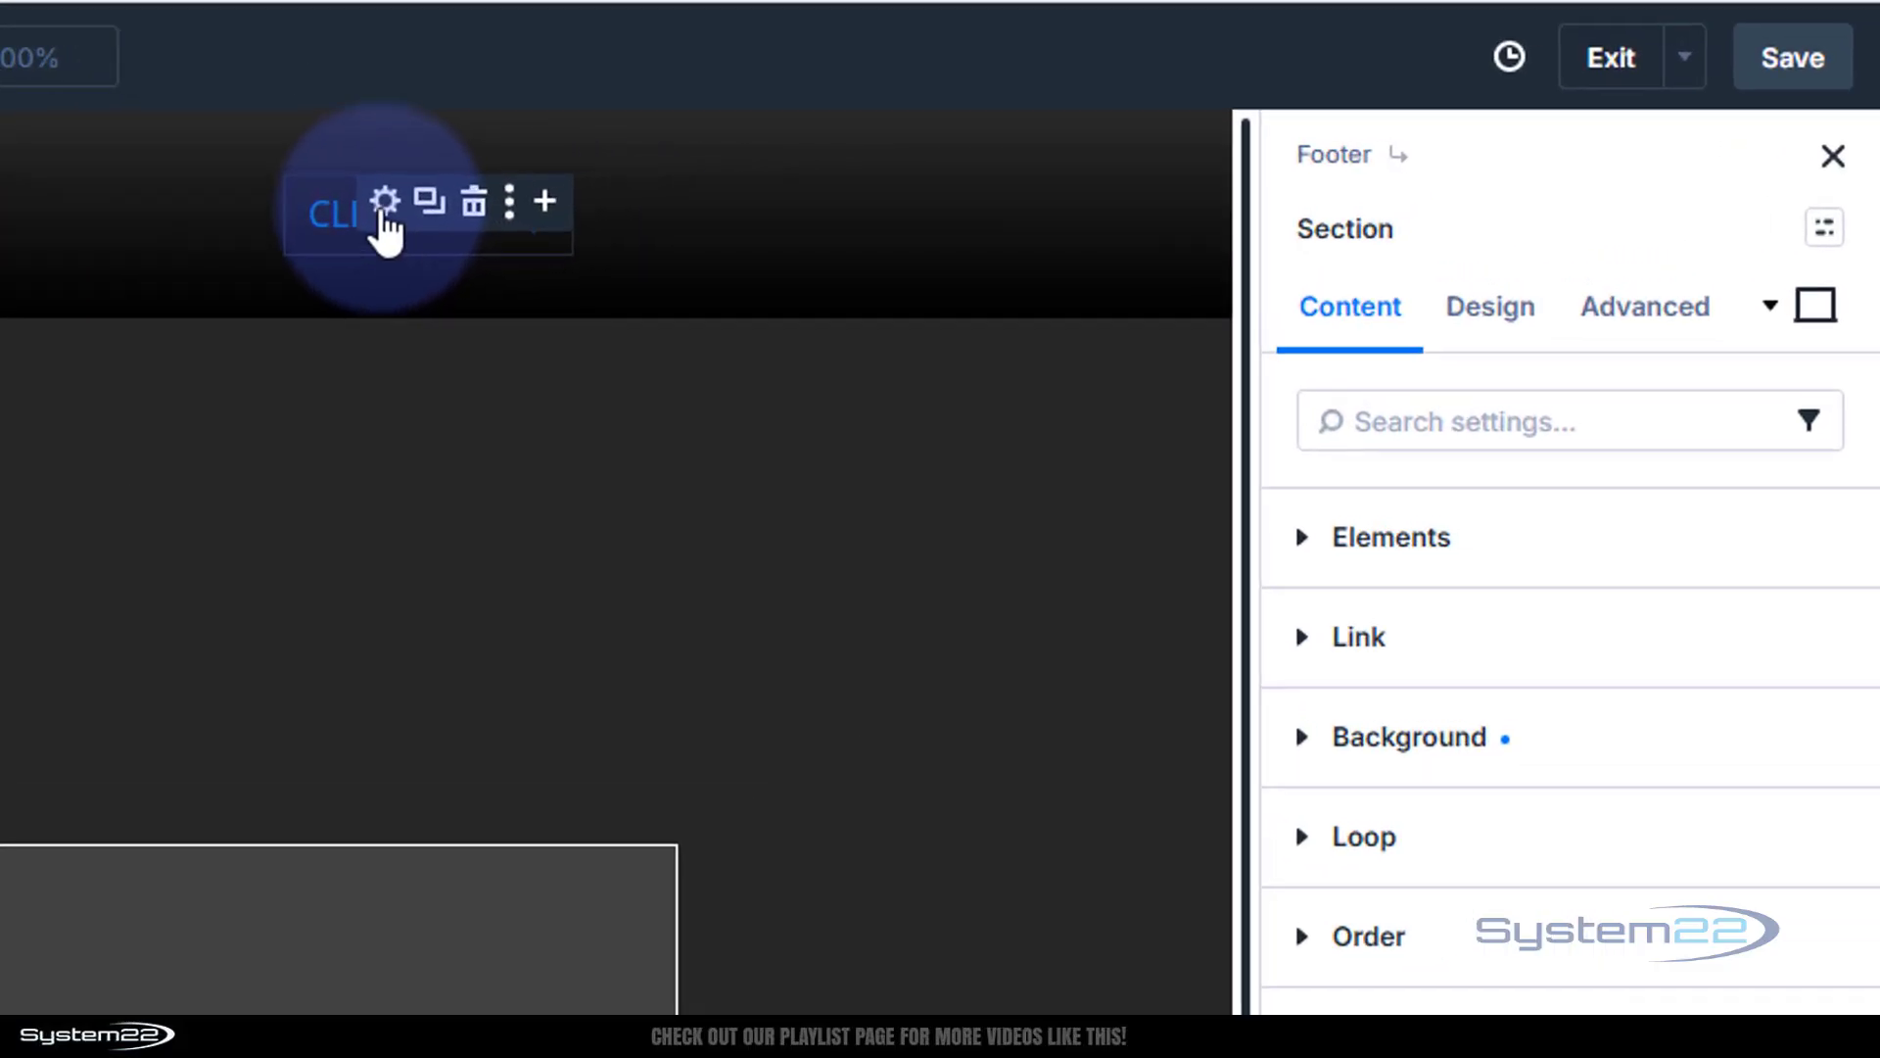
{"action": "left_click", "coordinate": [1221, 176]}
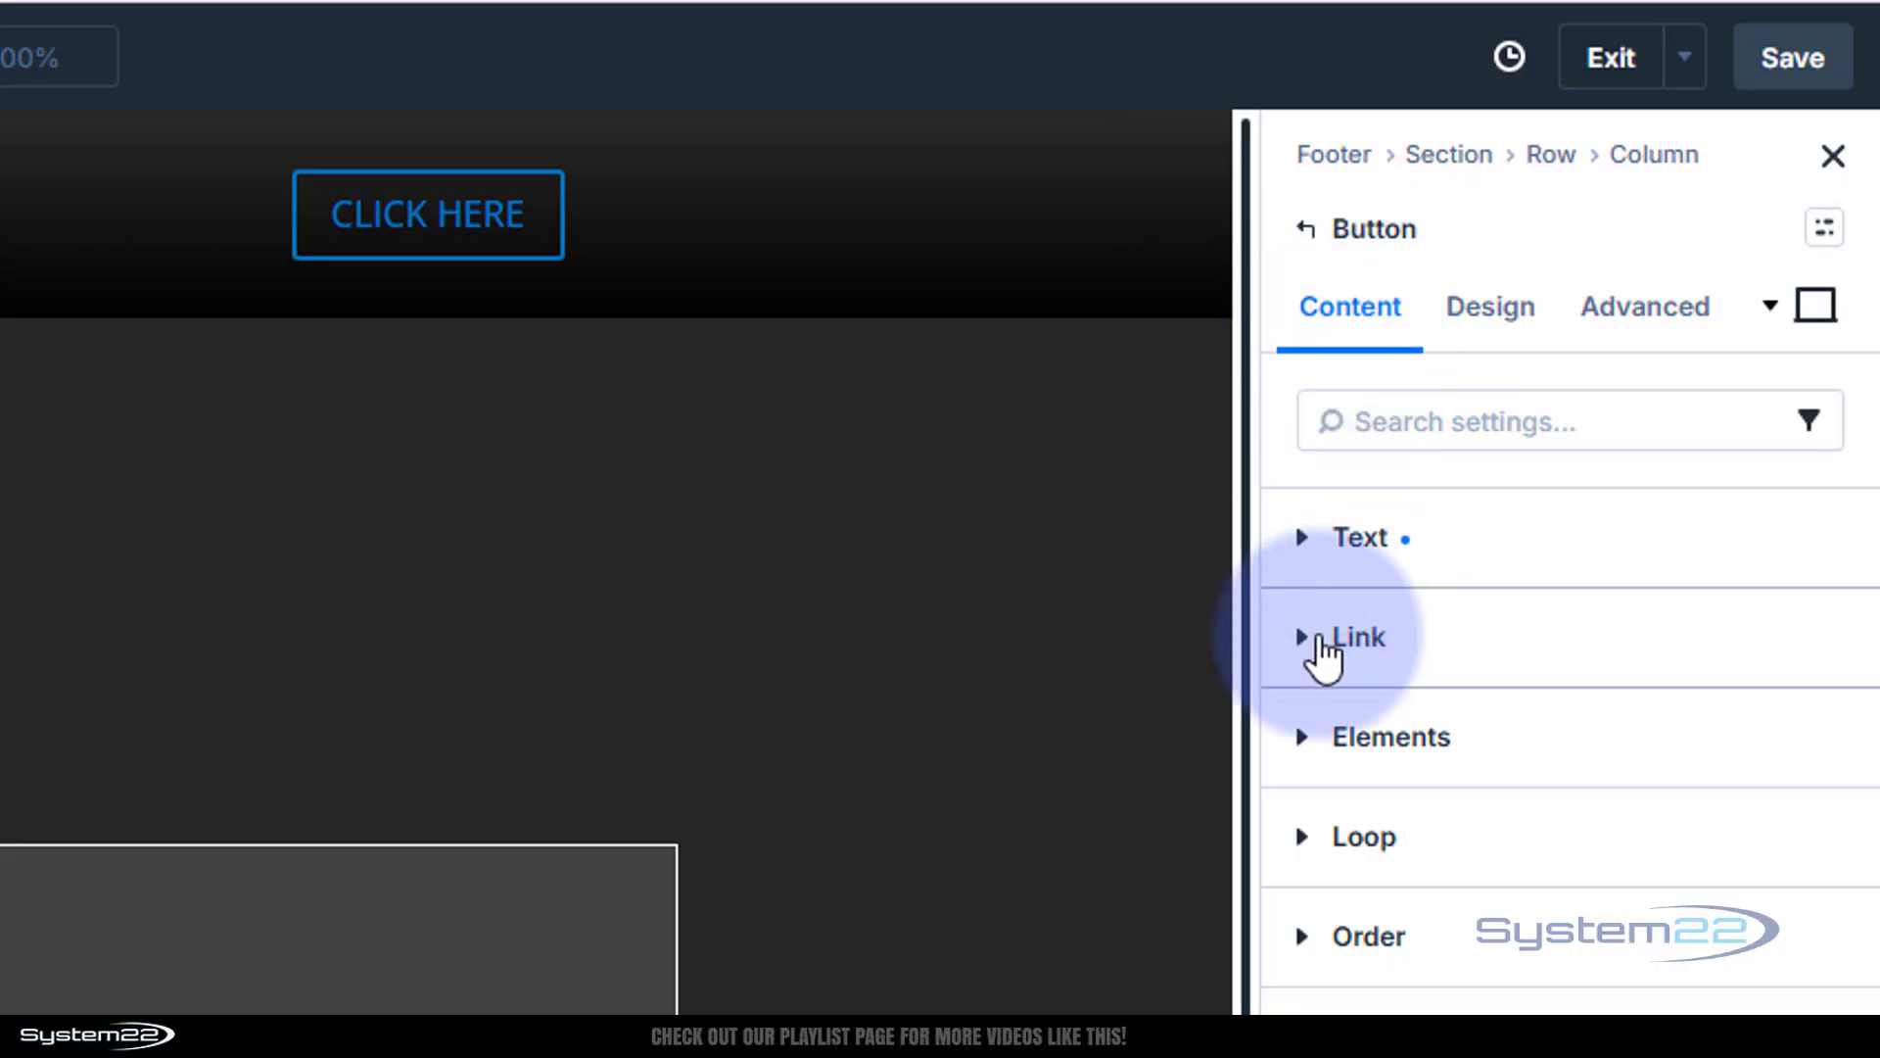
Give the CLICK HERE button an On Click Toggle Visibility interaction that targets the pform section
{"action": "left_click", "coordinate": [1315, 642]}
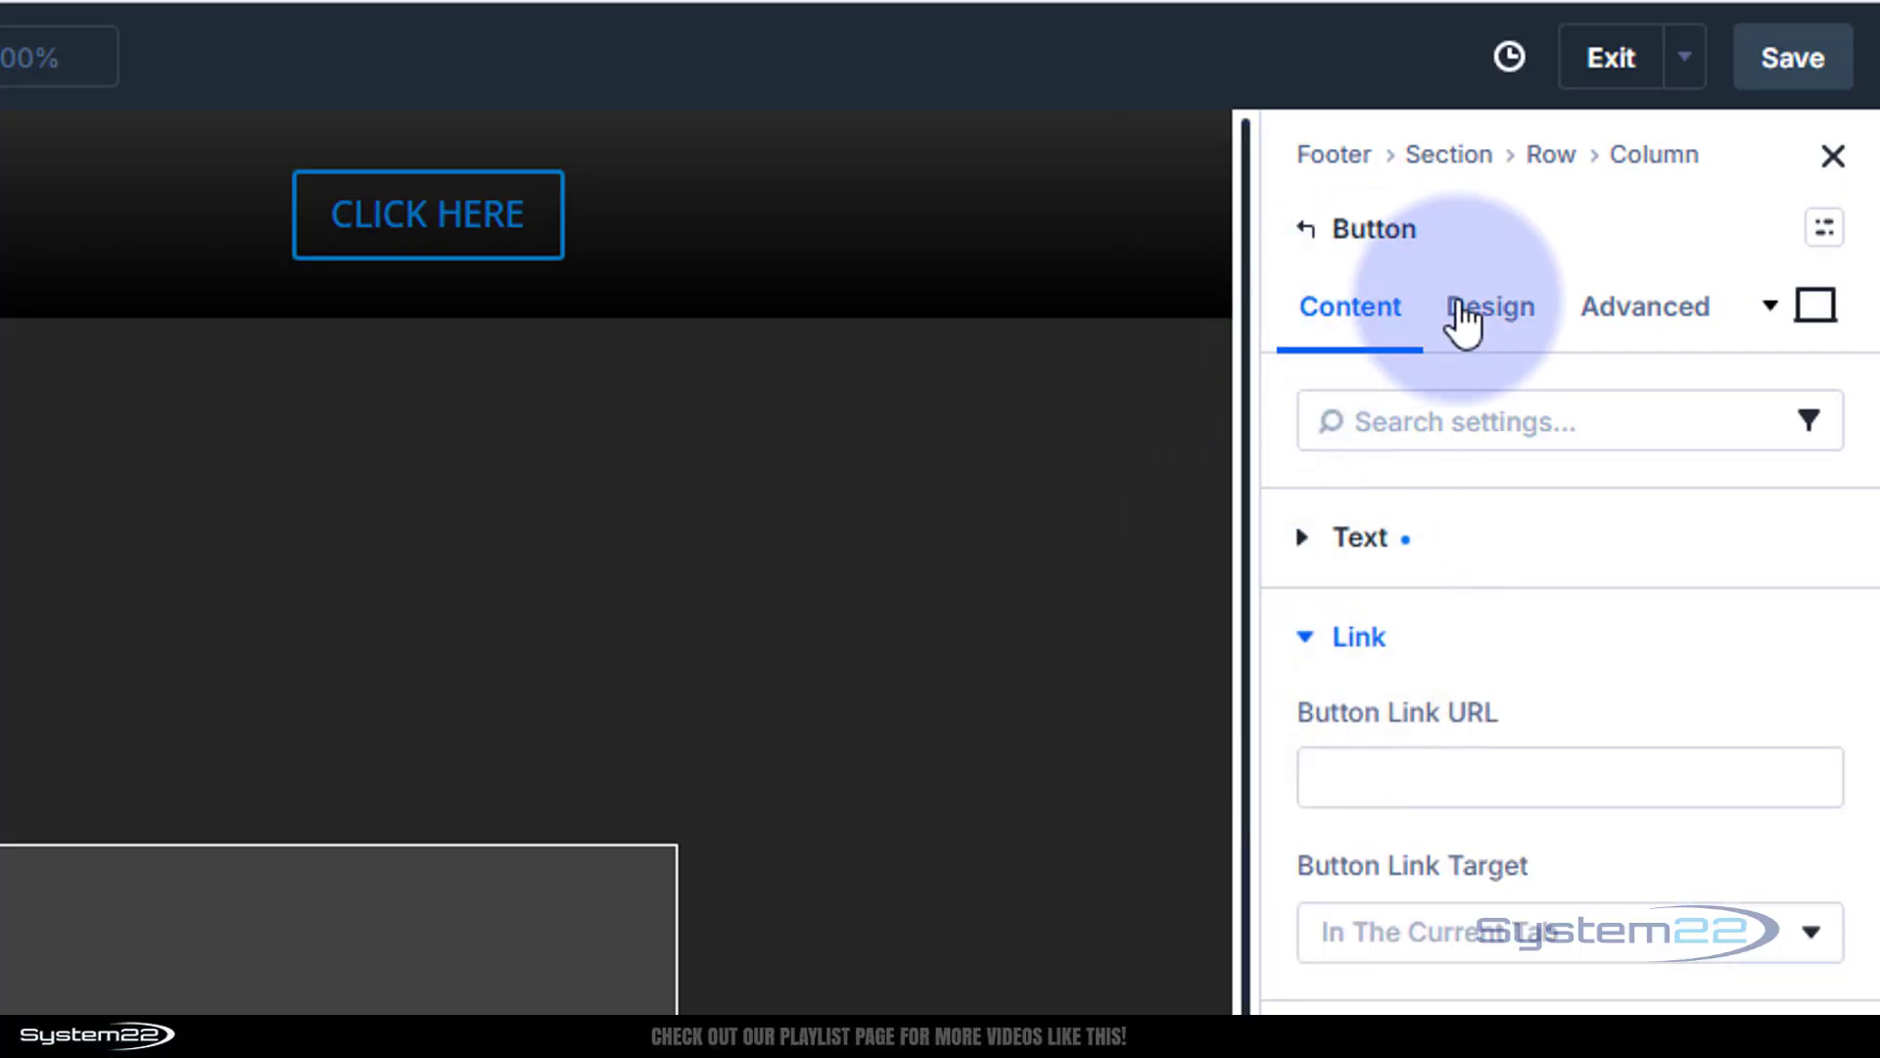
{"action": "left_click", "coordinate": [1631, 314]}
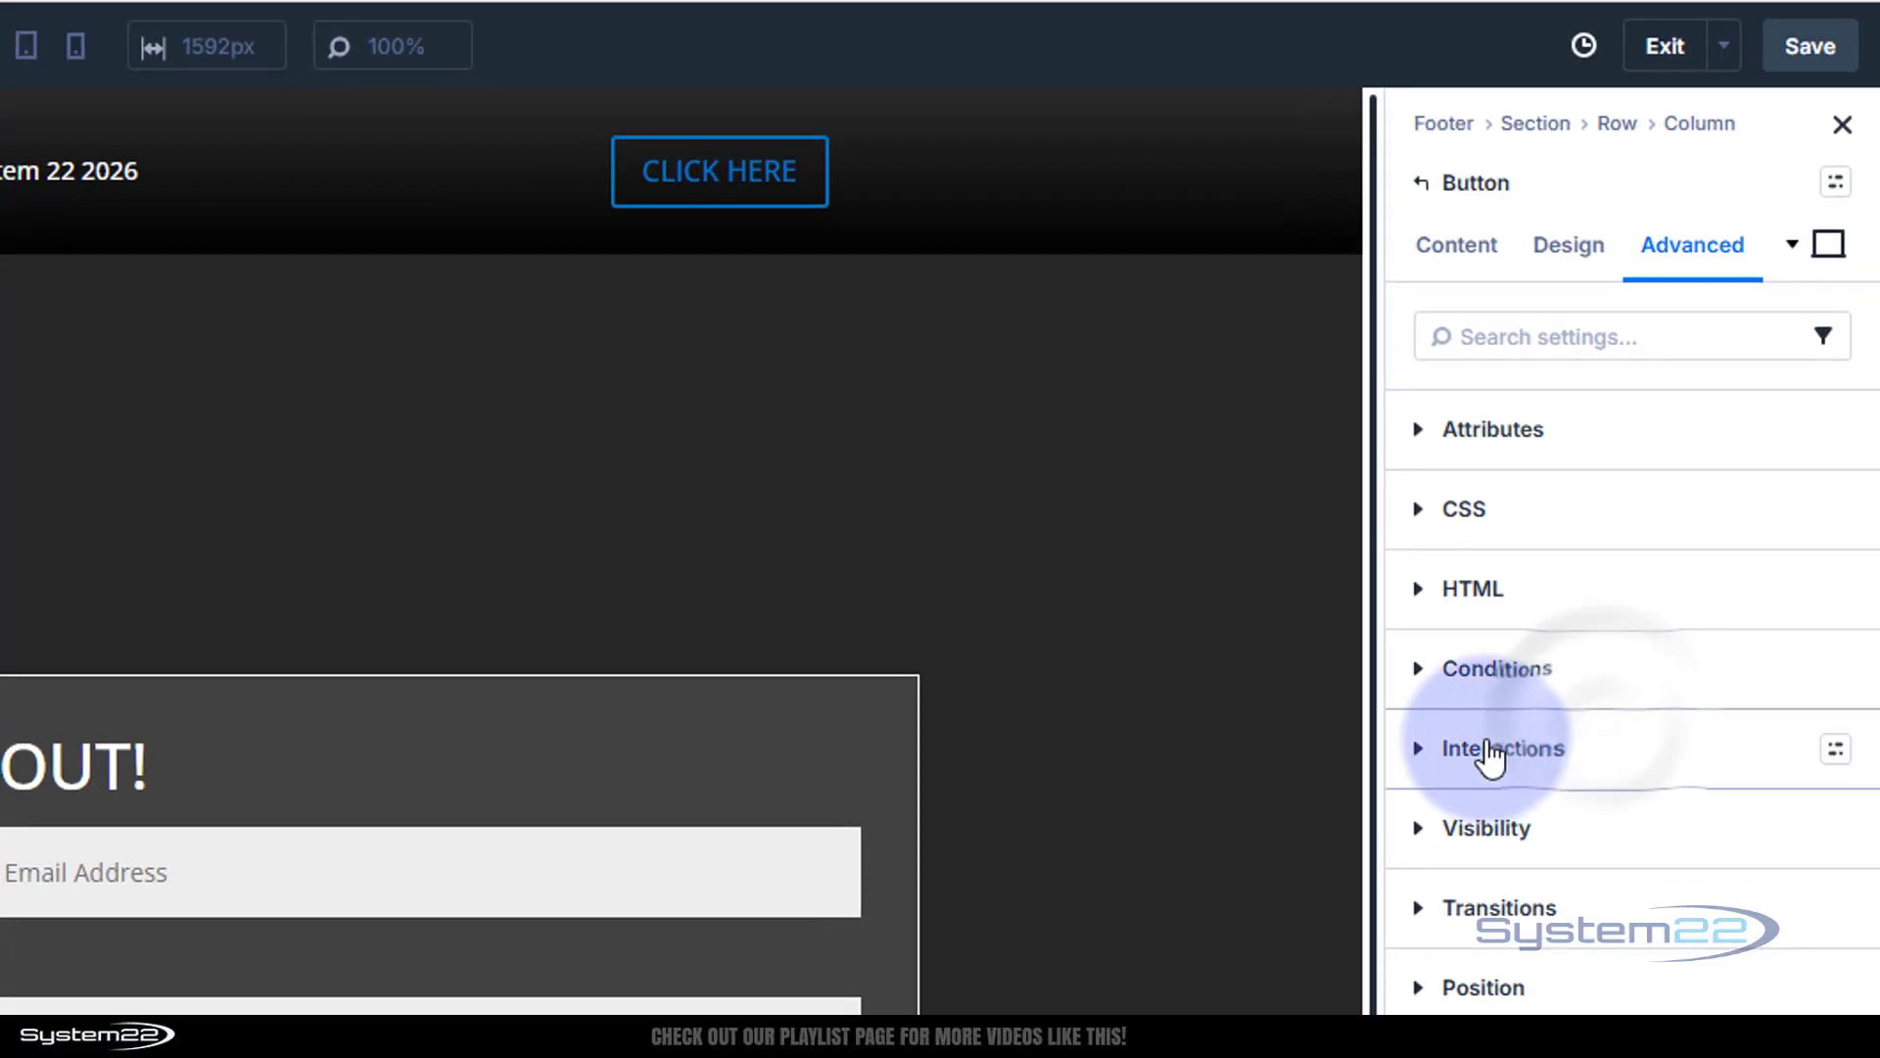
{"action": "left_click", "coordinate": [1481, 753]}
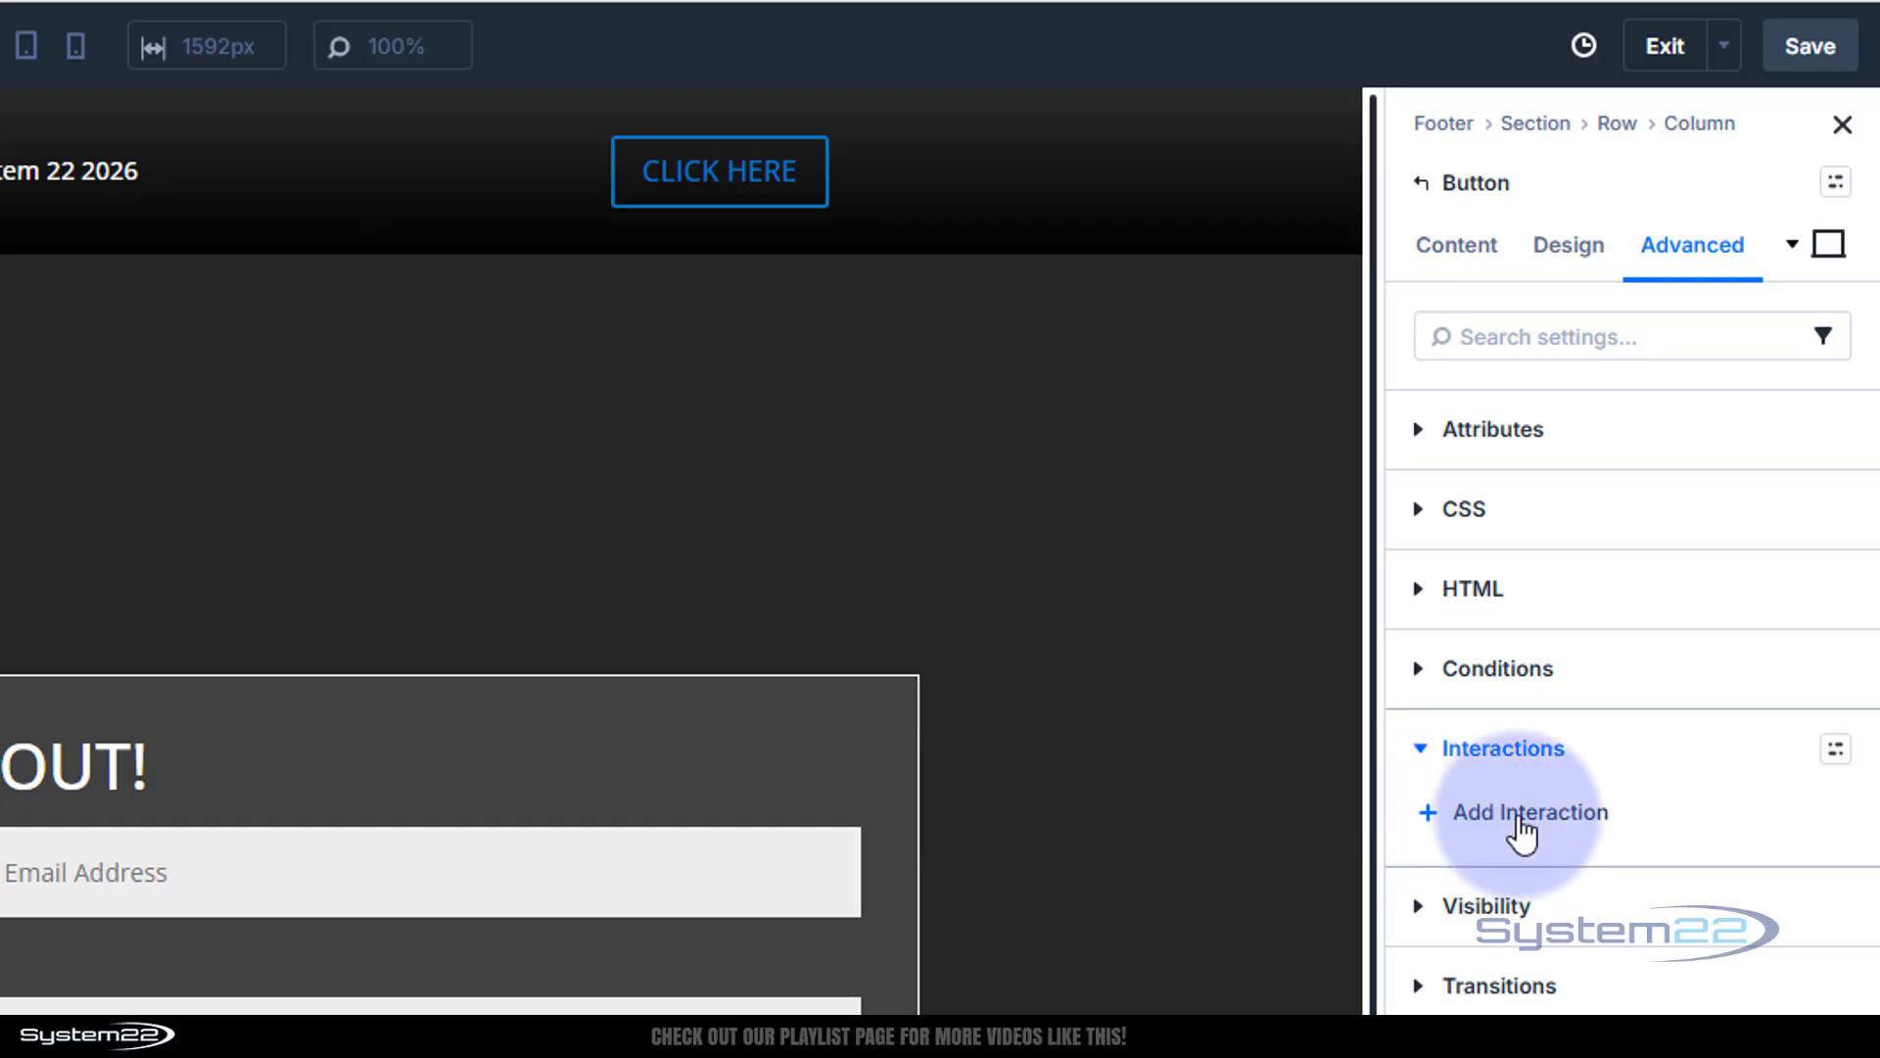
{"action": "left_click", "coordinate": [1518, 822]}
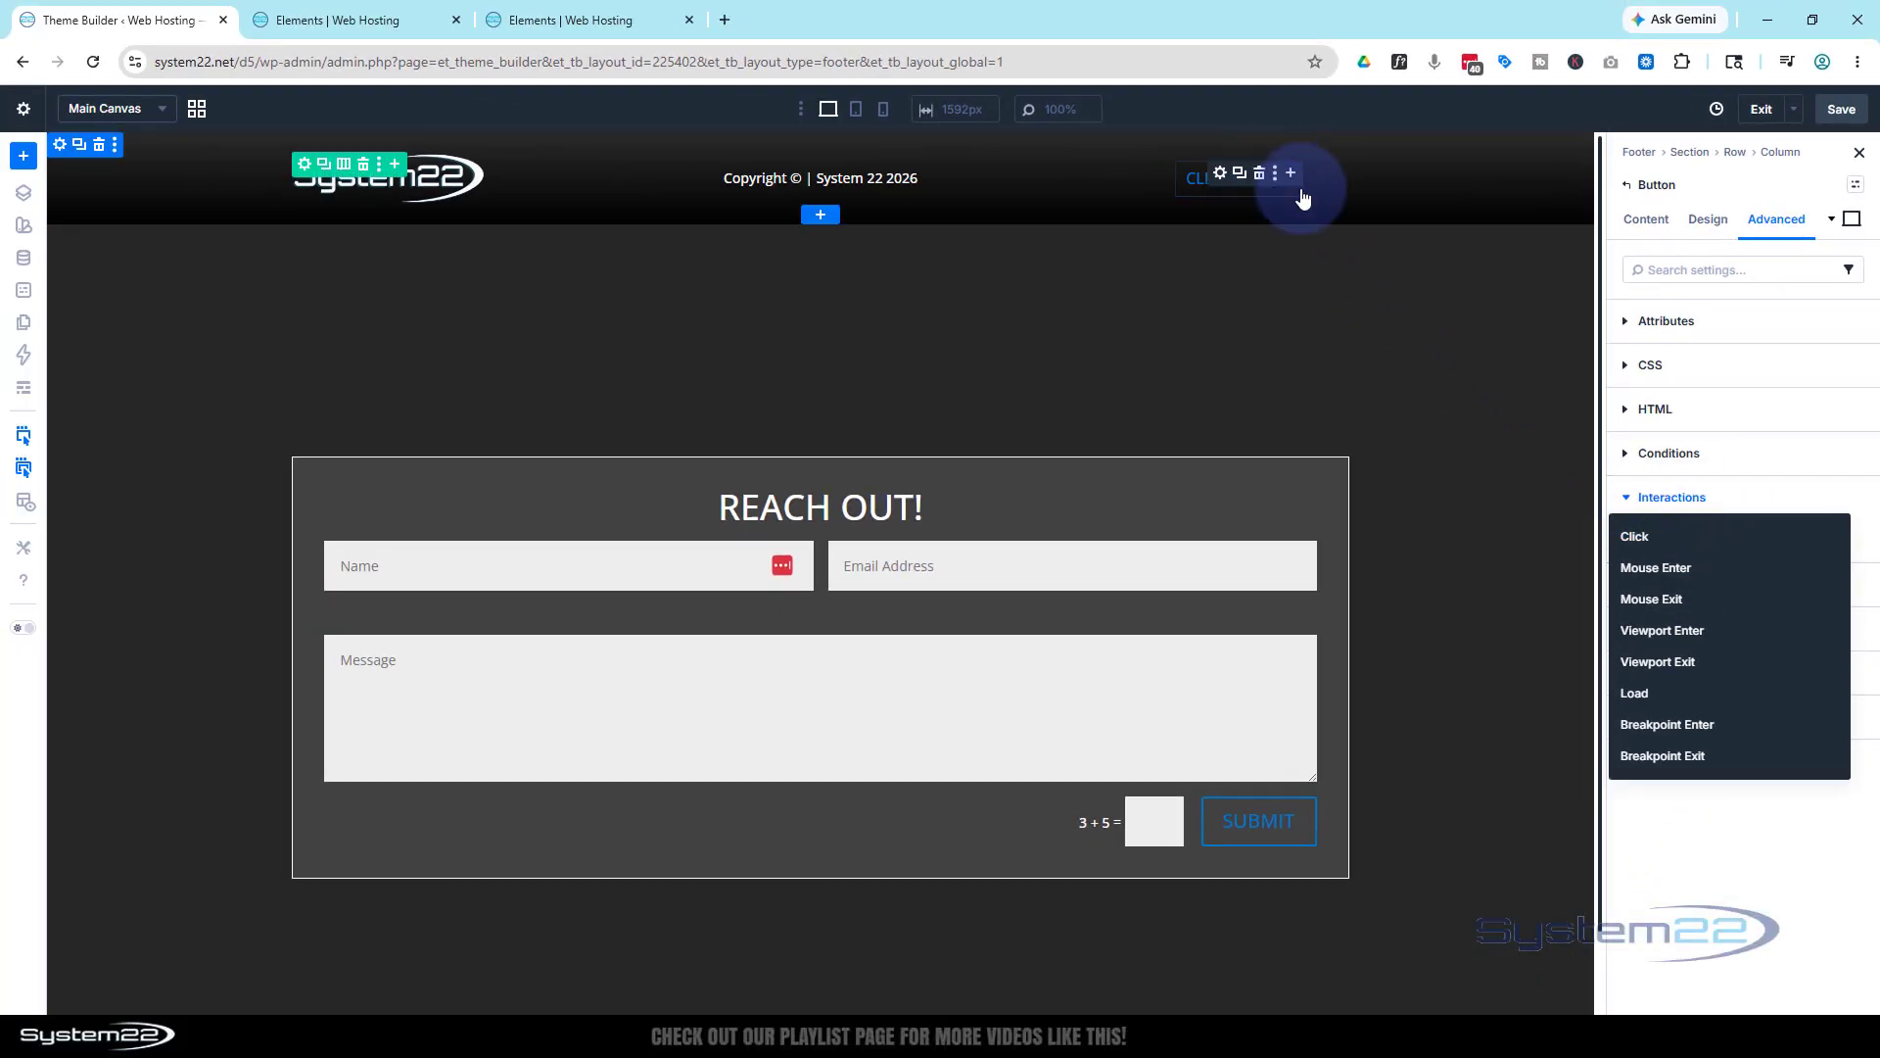
{"action": "left_click", "coordinate": [1627, 535]}
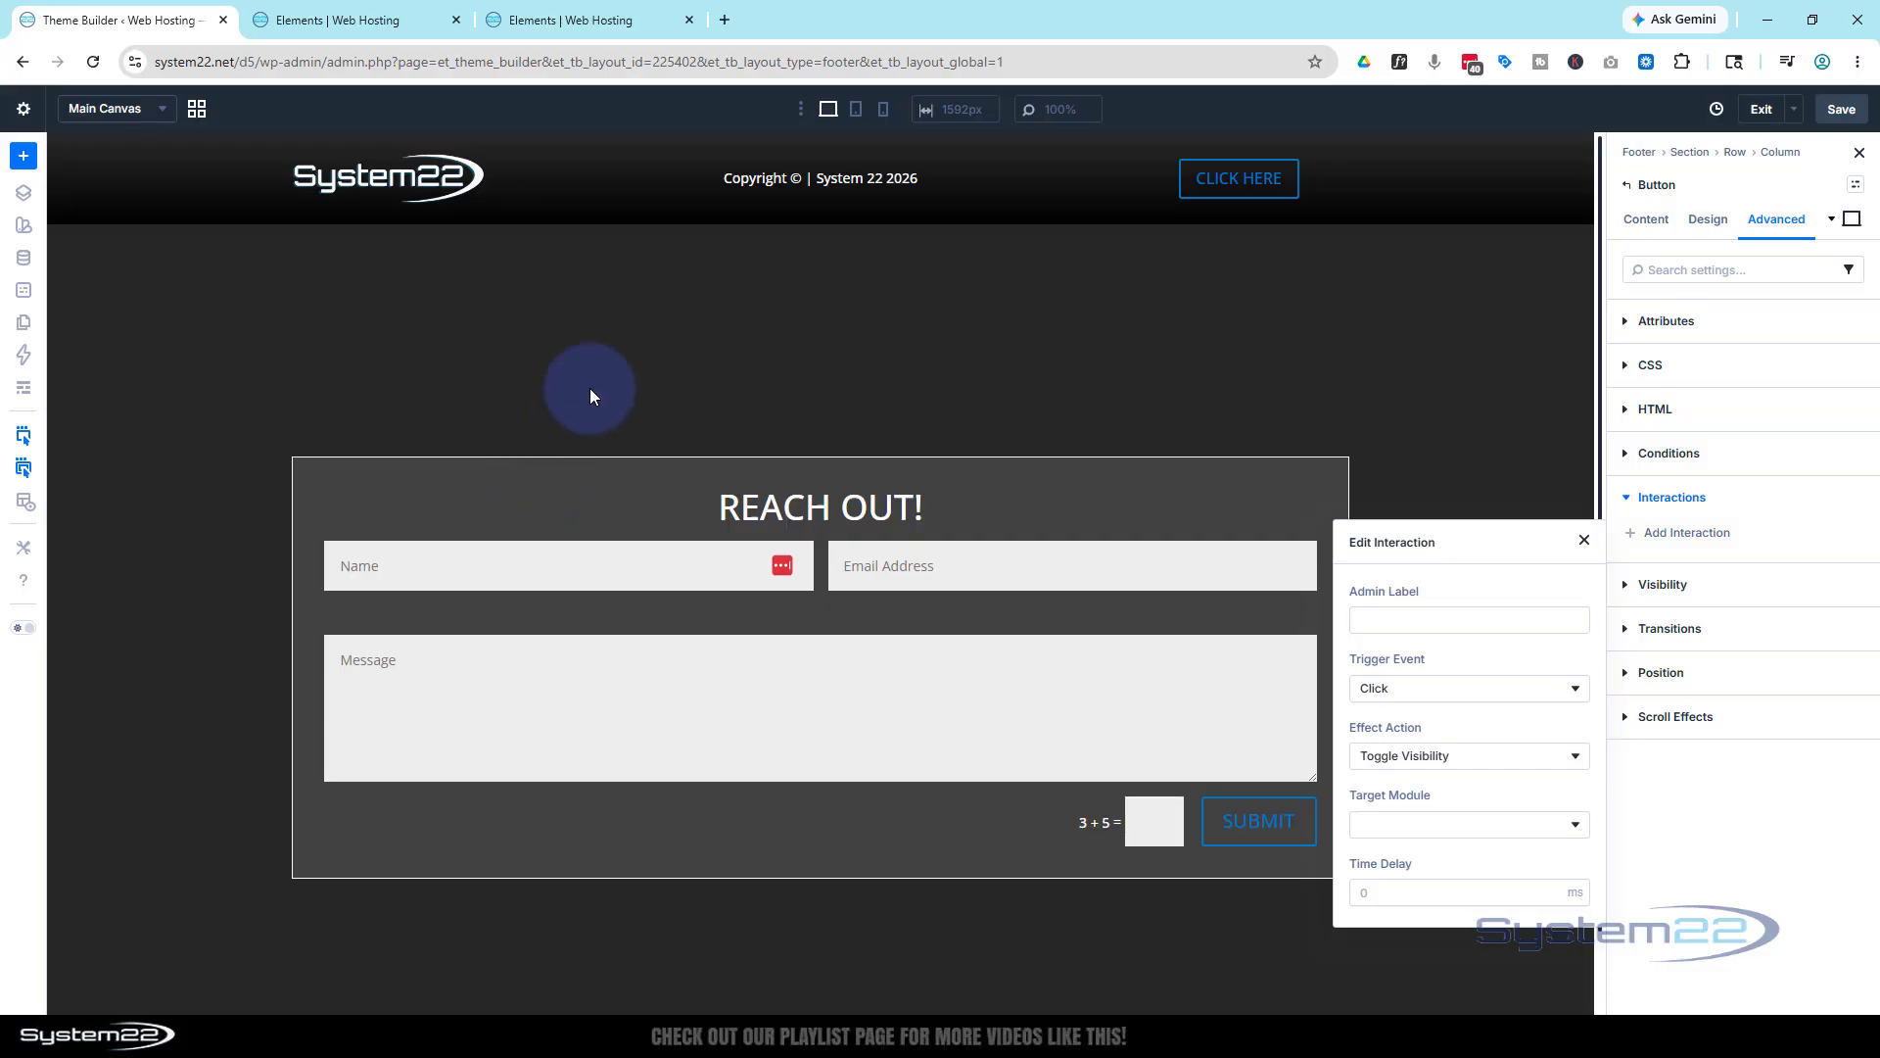
{"action": "left_click", "coordinate": [1495, 833]}
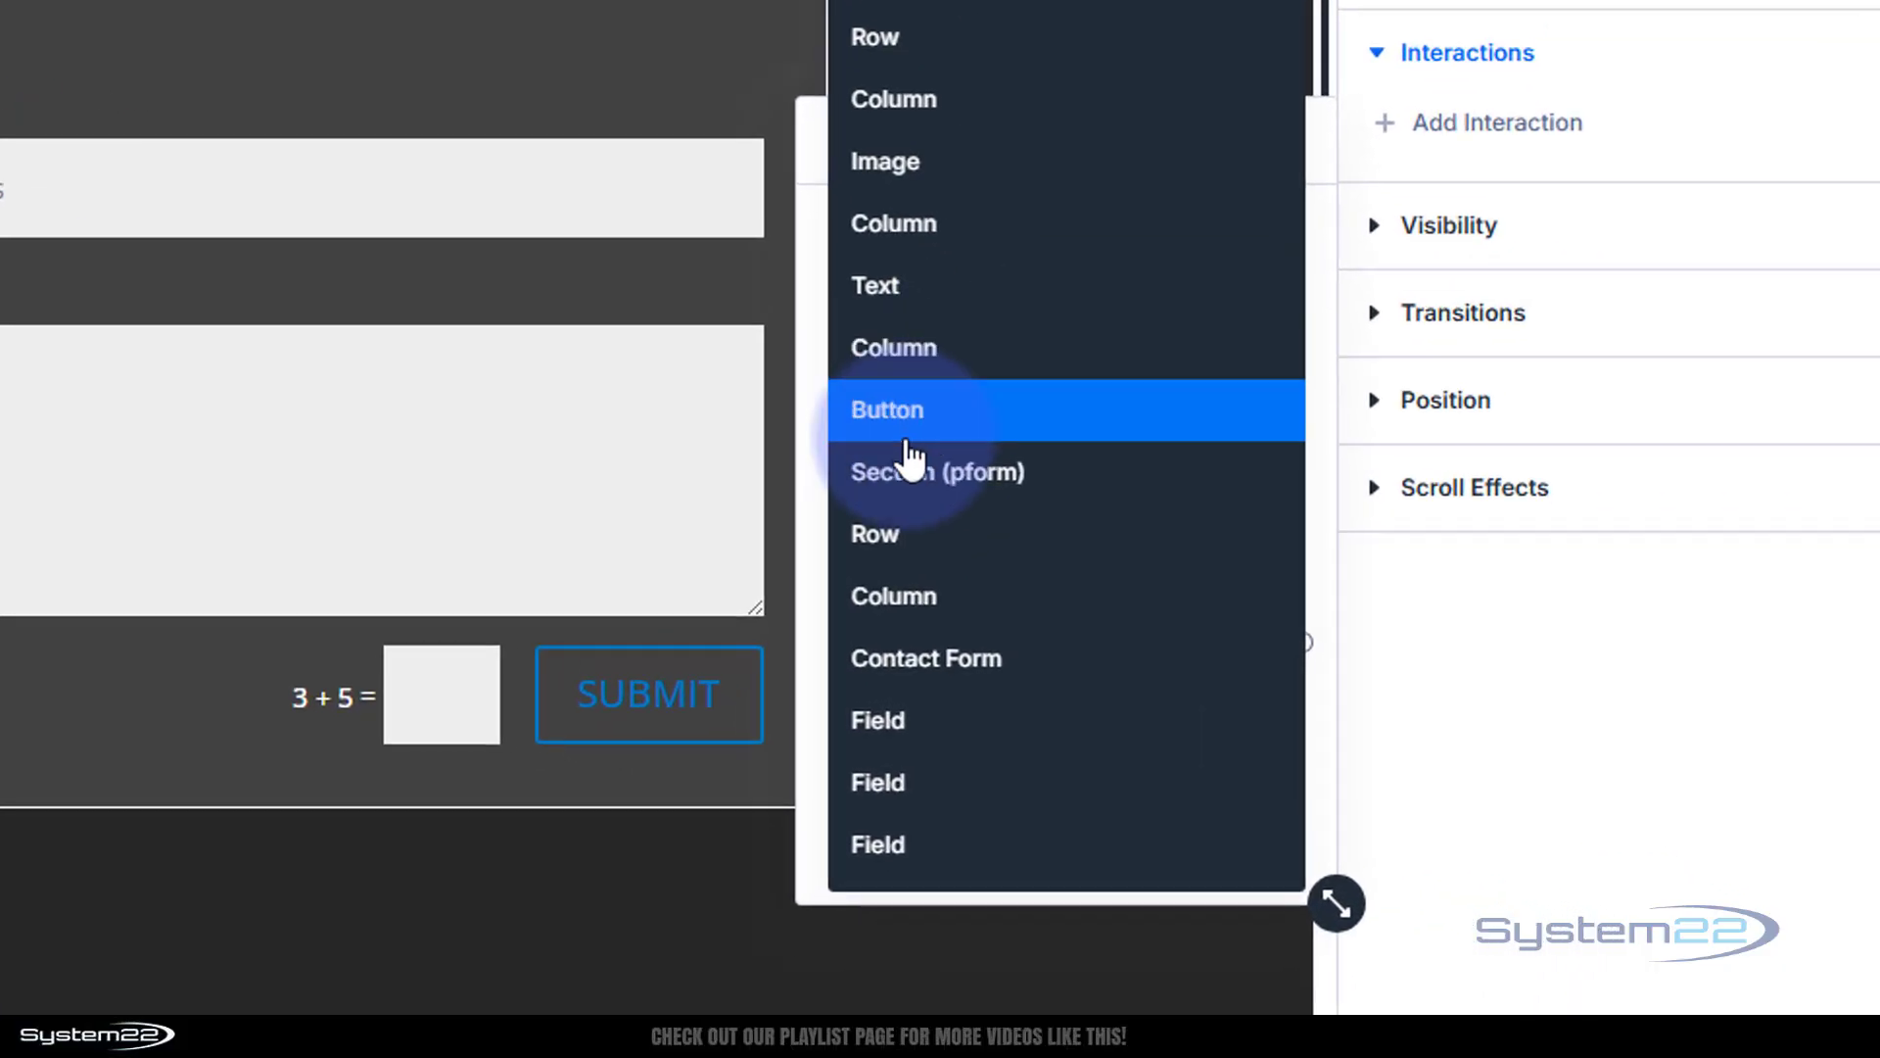
{"action": "left_click", "coordinate": [979, 472]}
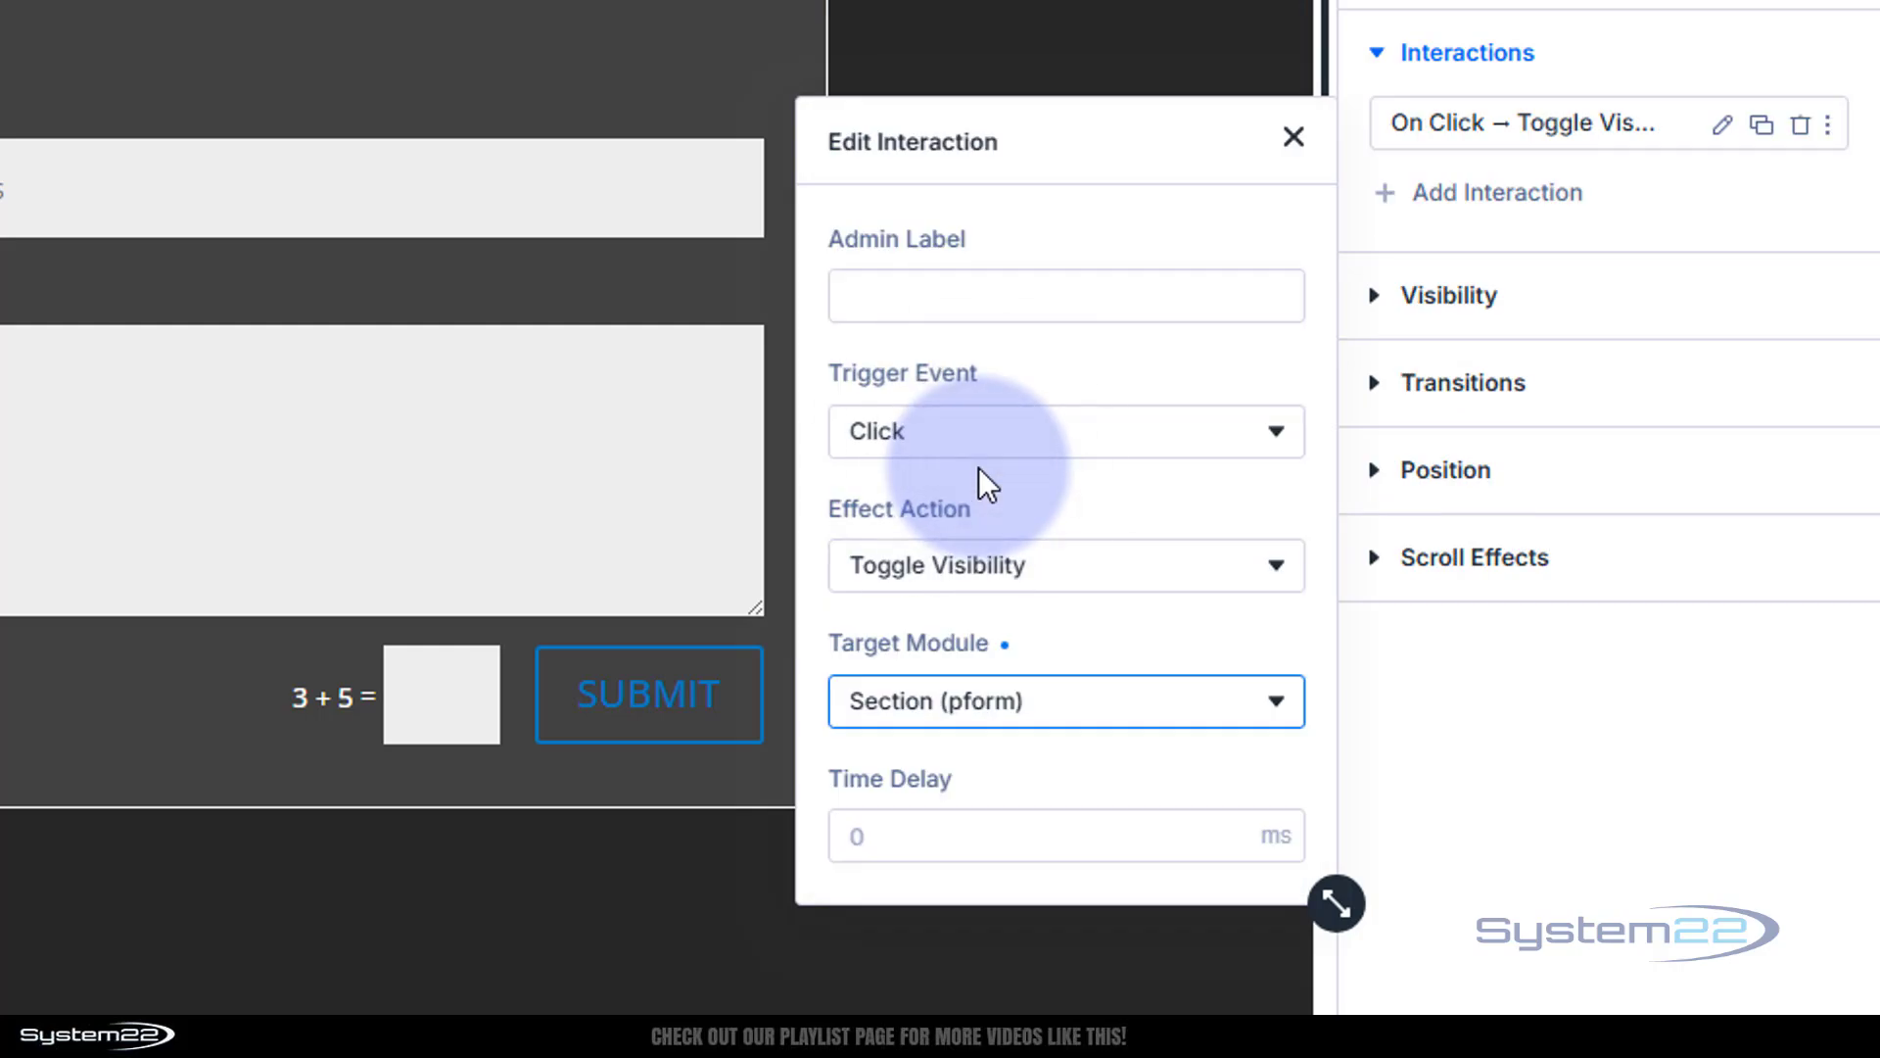
{"action": "left_click", "coordinate": [1294, 138]}
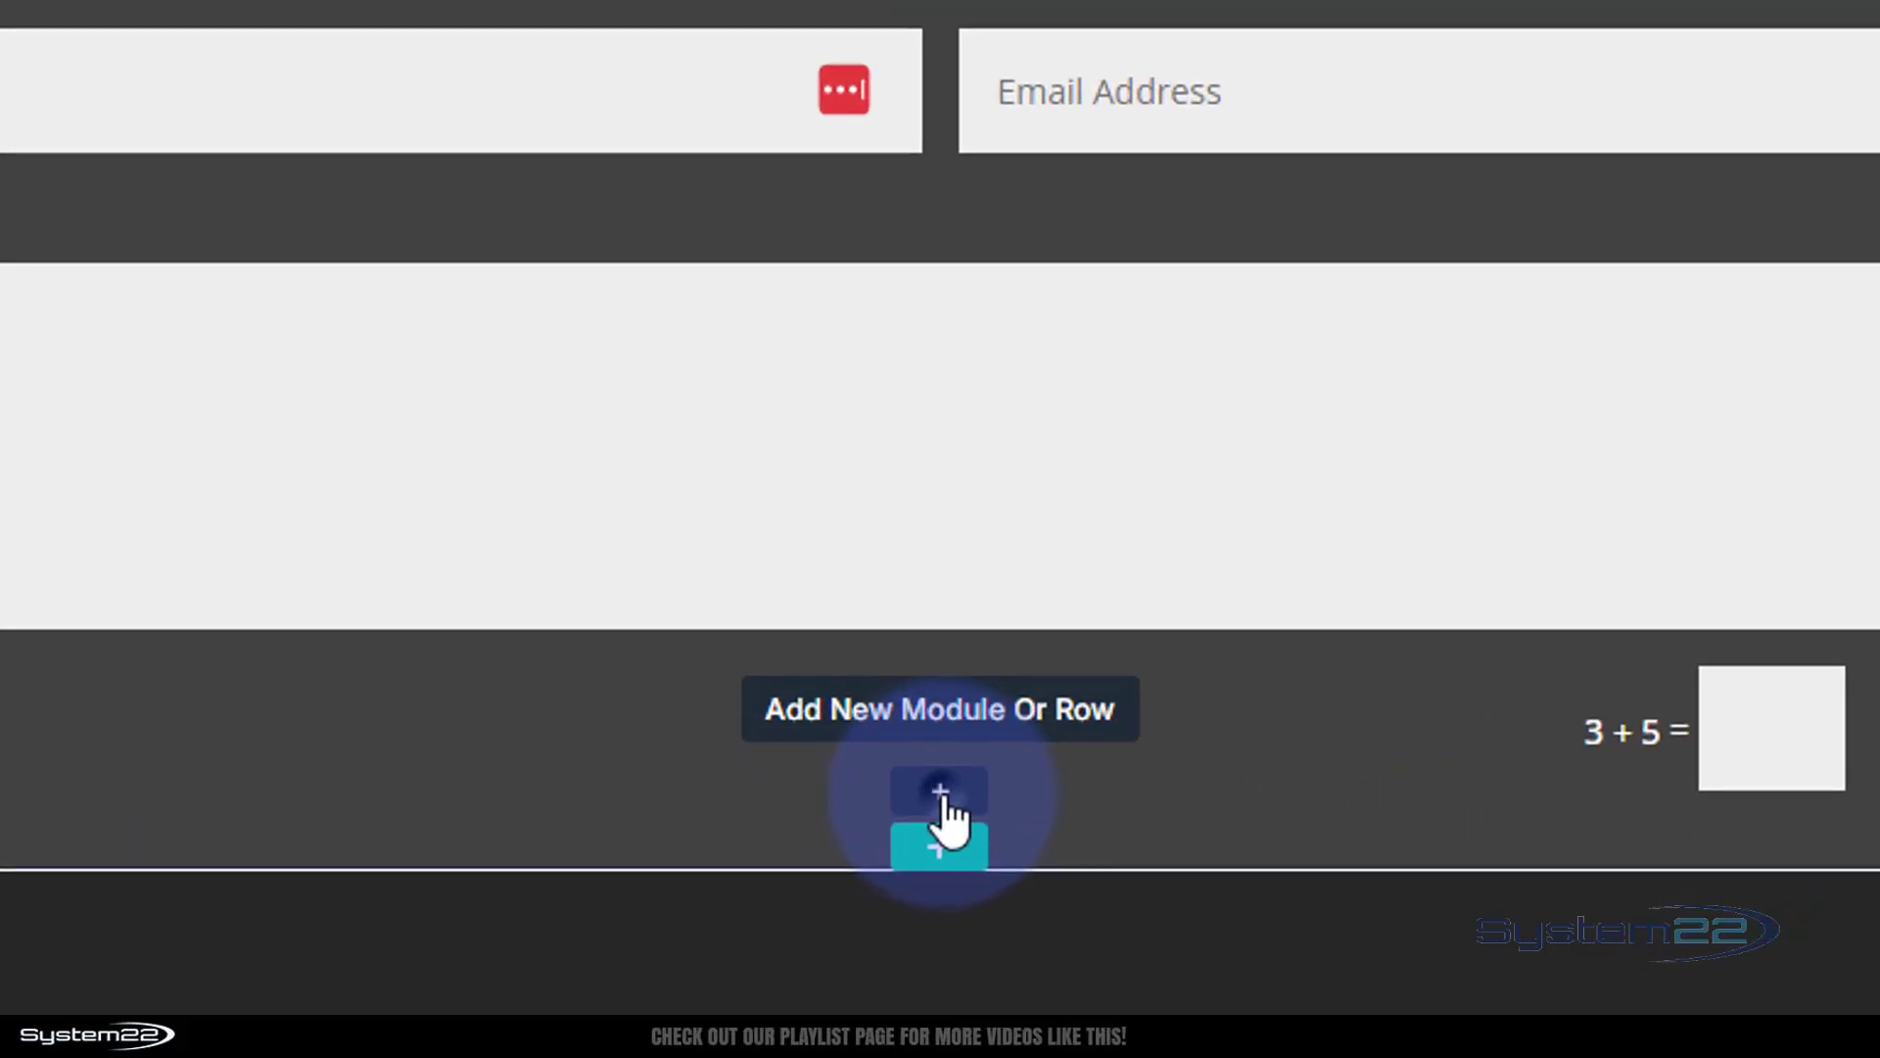
Add an Icon module below the contact form showing the filled circled X 'close' icon
{"action": "left_click", "coordinate": [940, 796]}
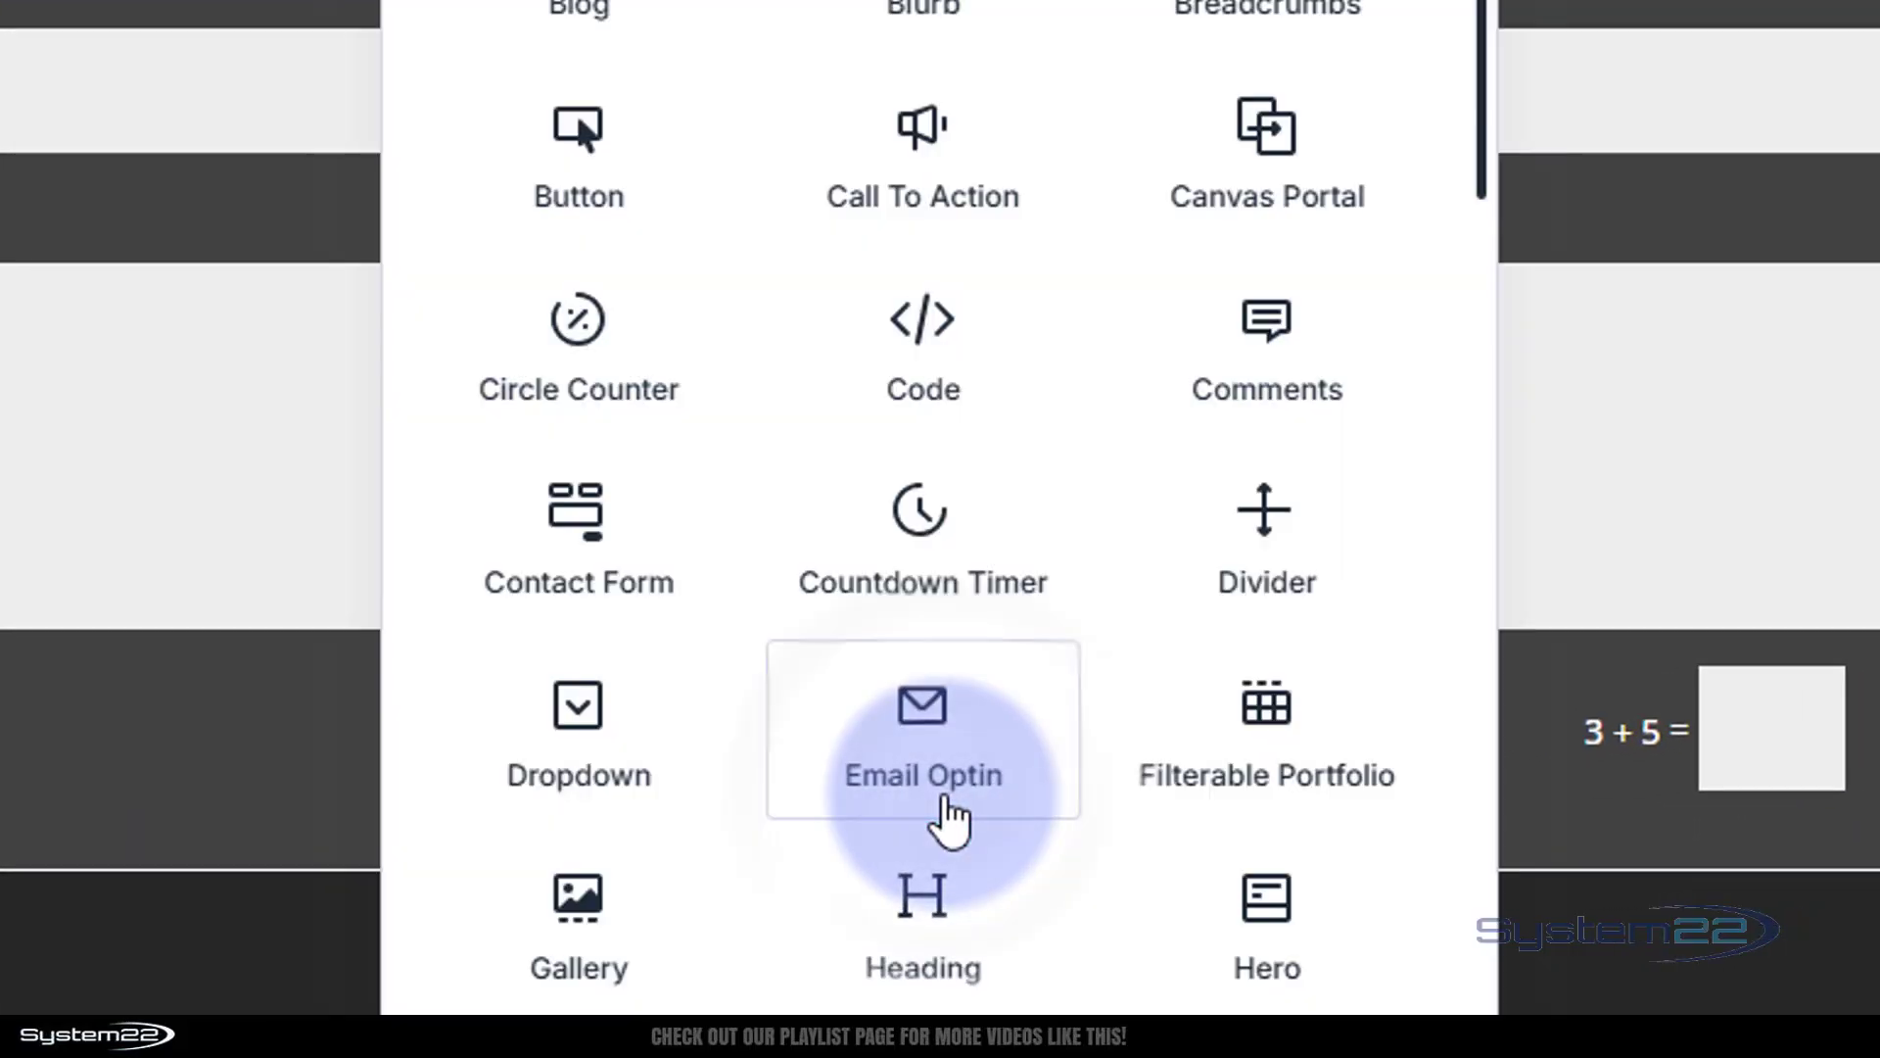
{"action": "scroll", "coordinate": [921, 607], "scroll_direction": "down", "scroll_amount": 10}
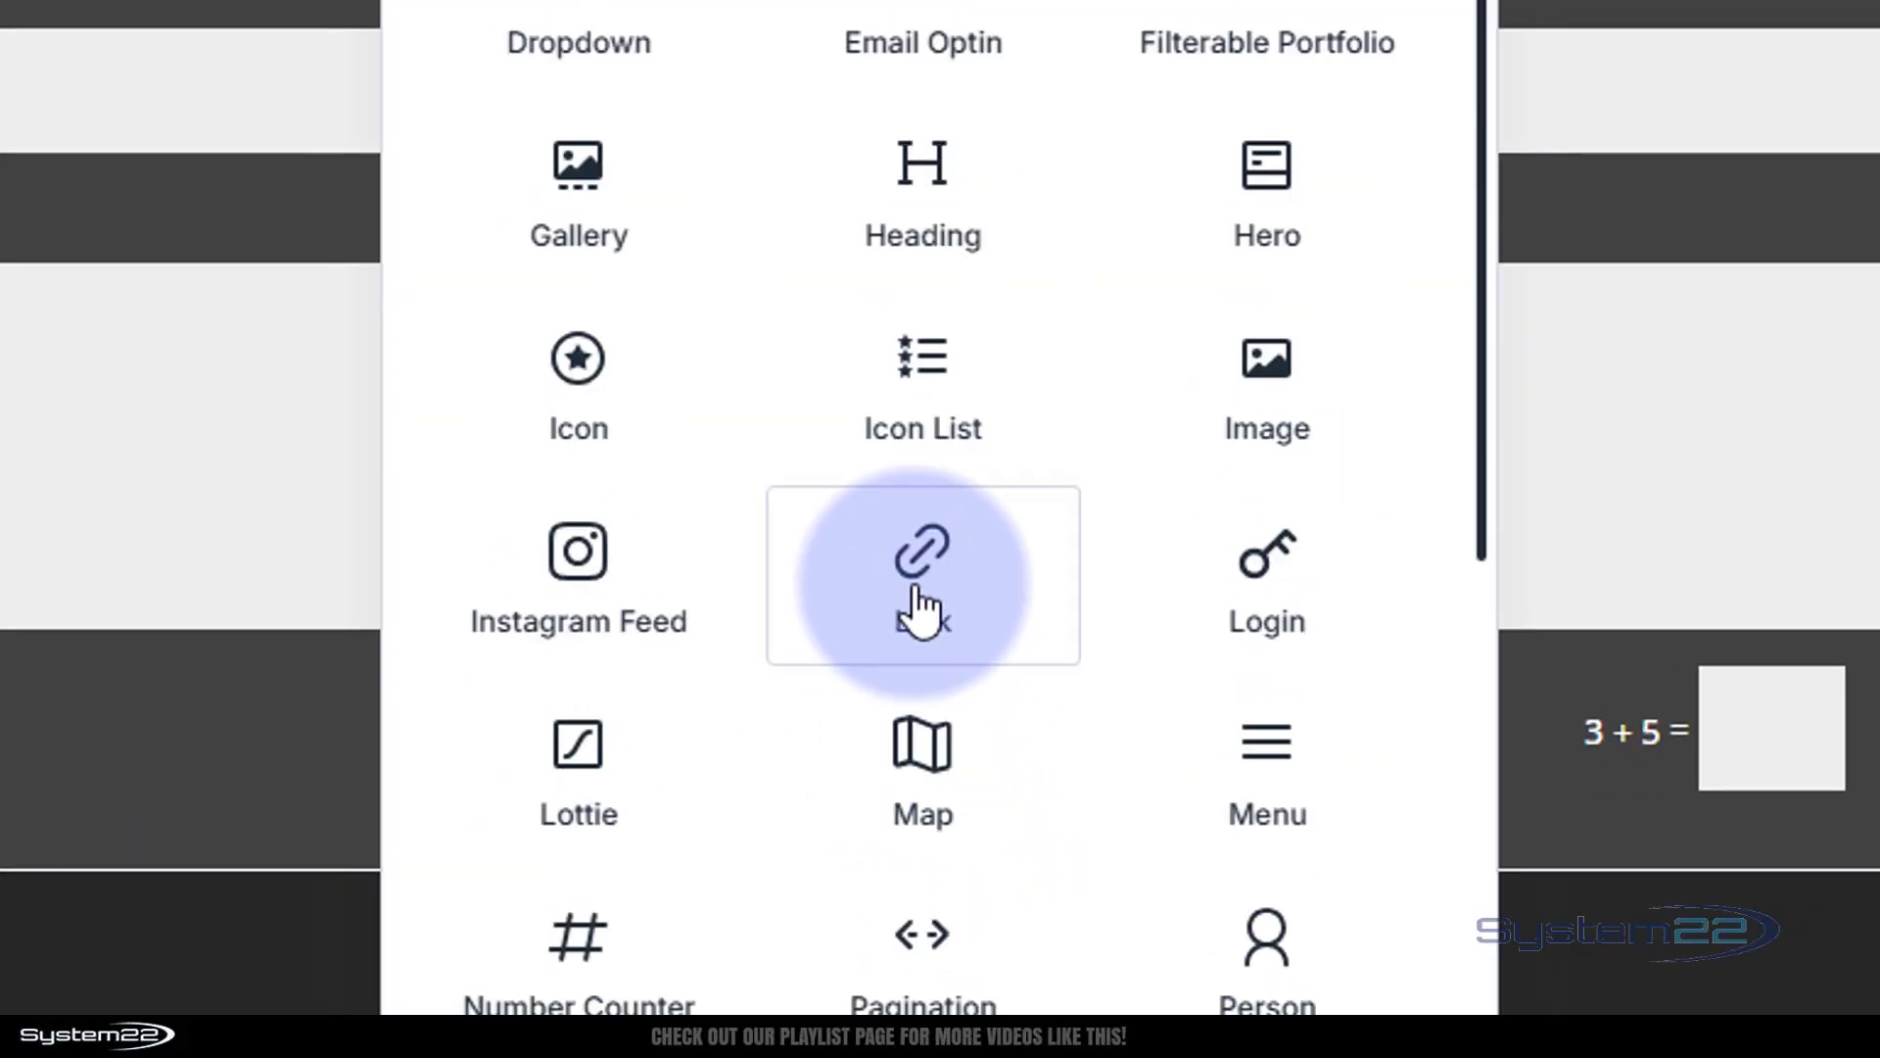
{"action": "left_click", "coordinate": [579, 117]}
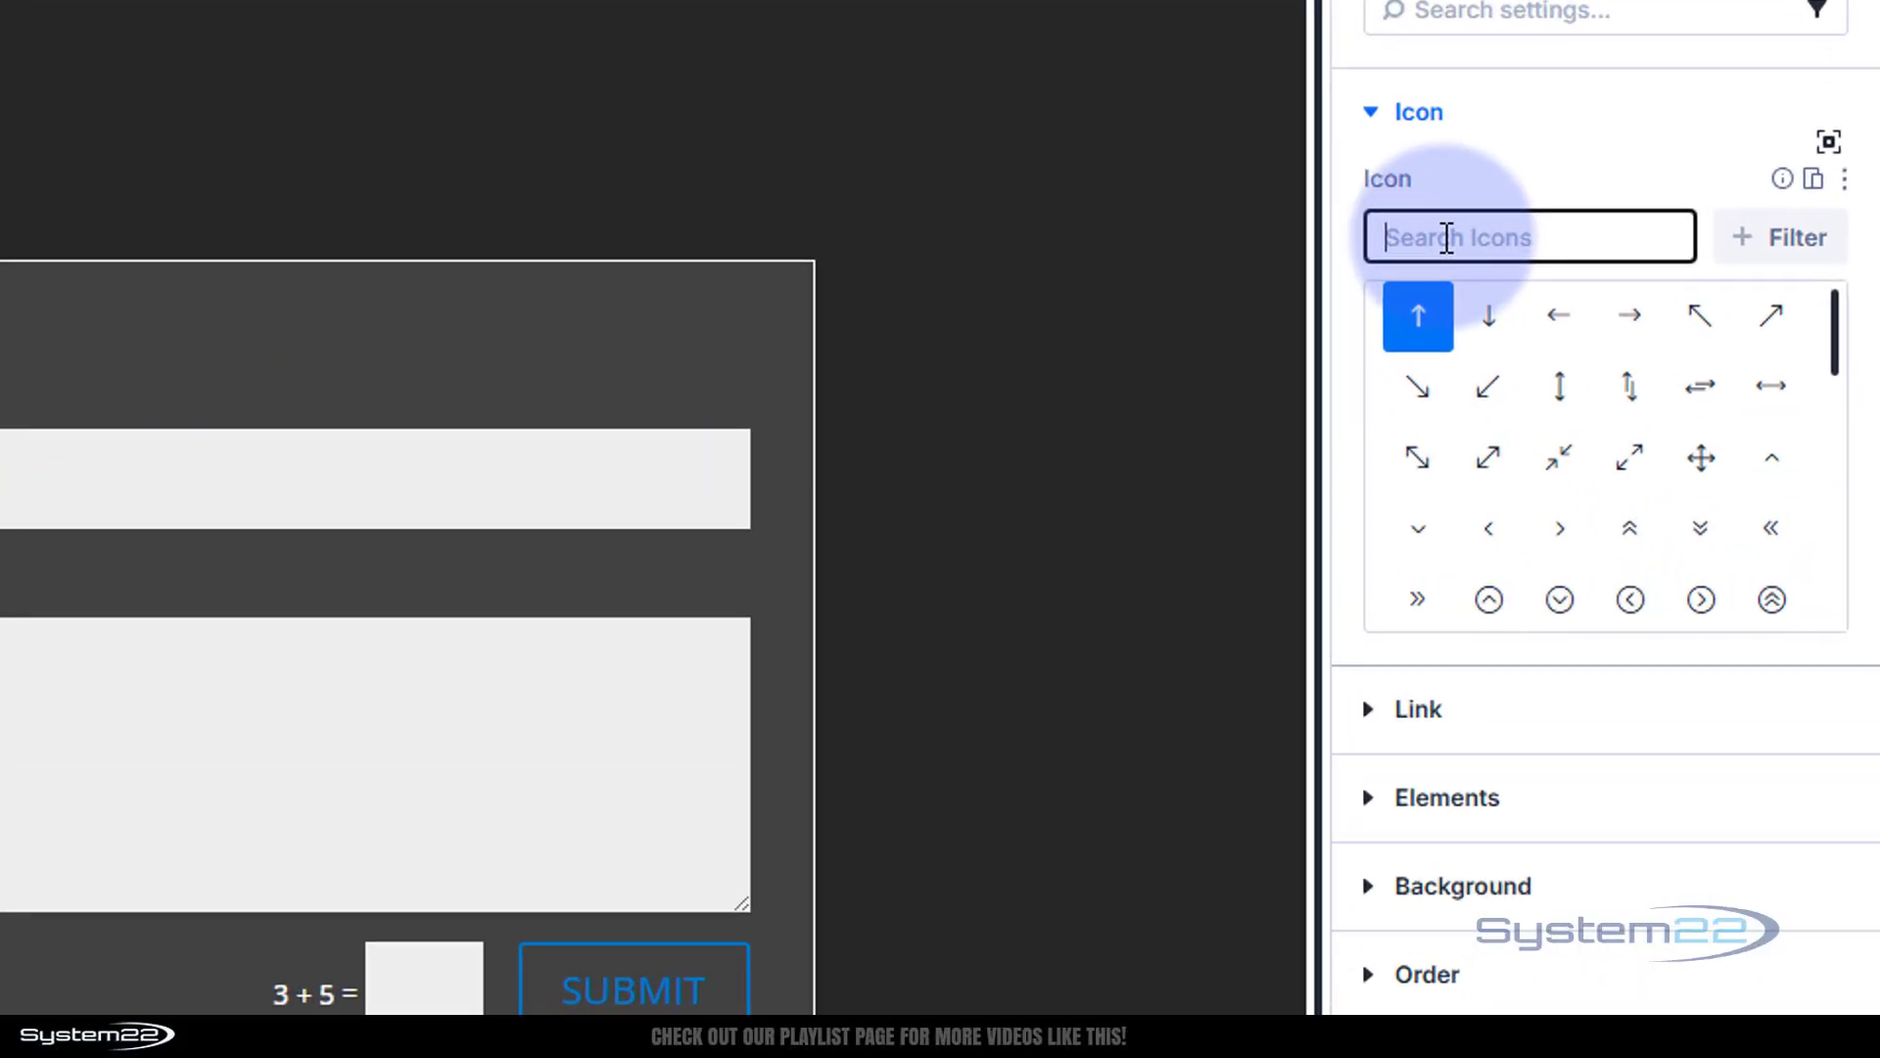
{"action": "type", "text": "clo"}
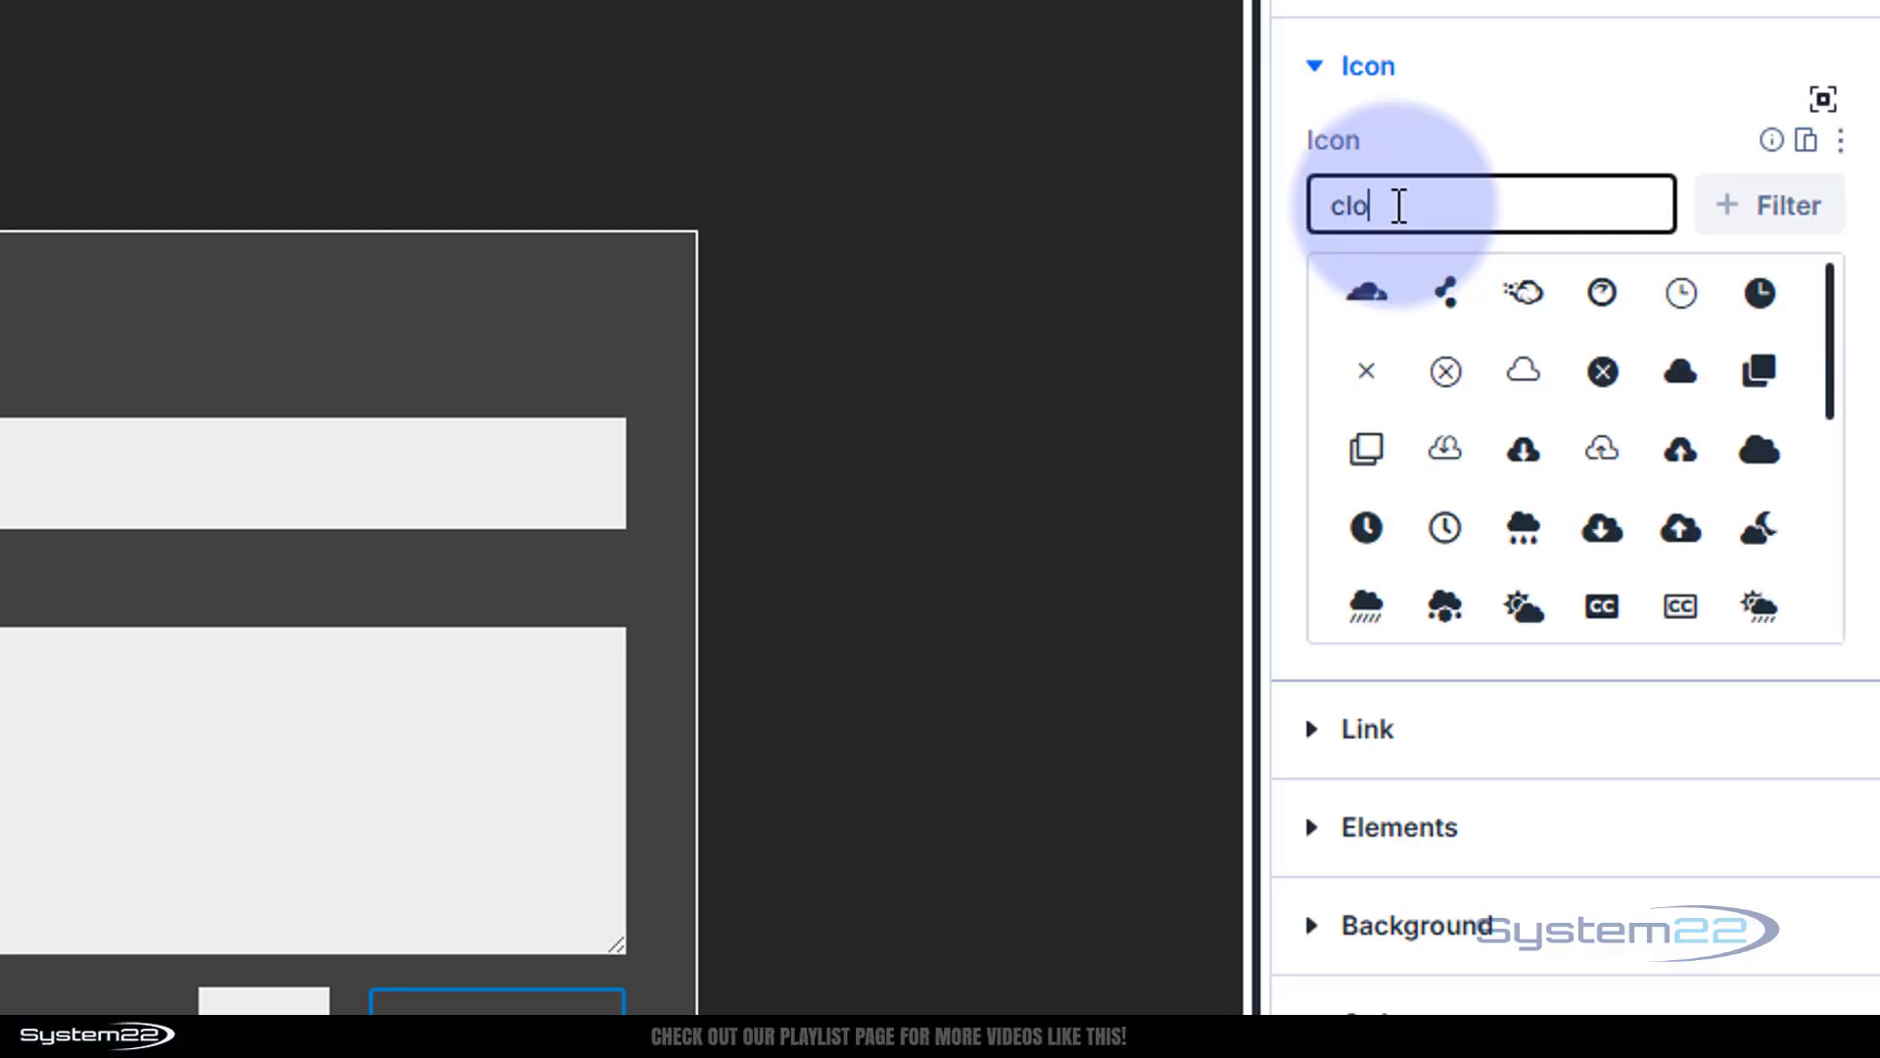
{"action": "type", "text": "se"}
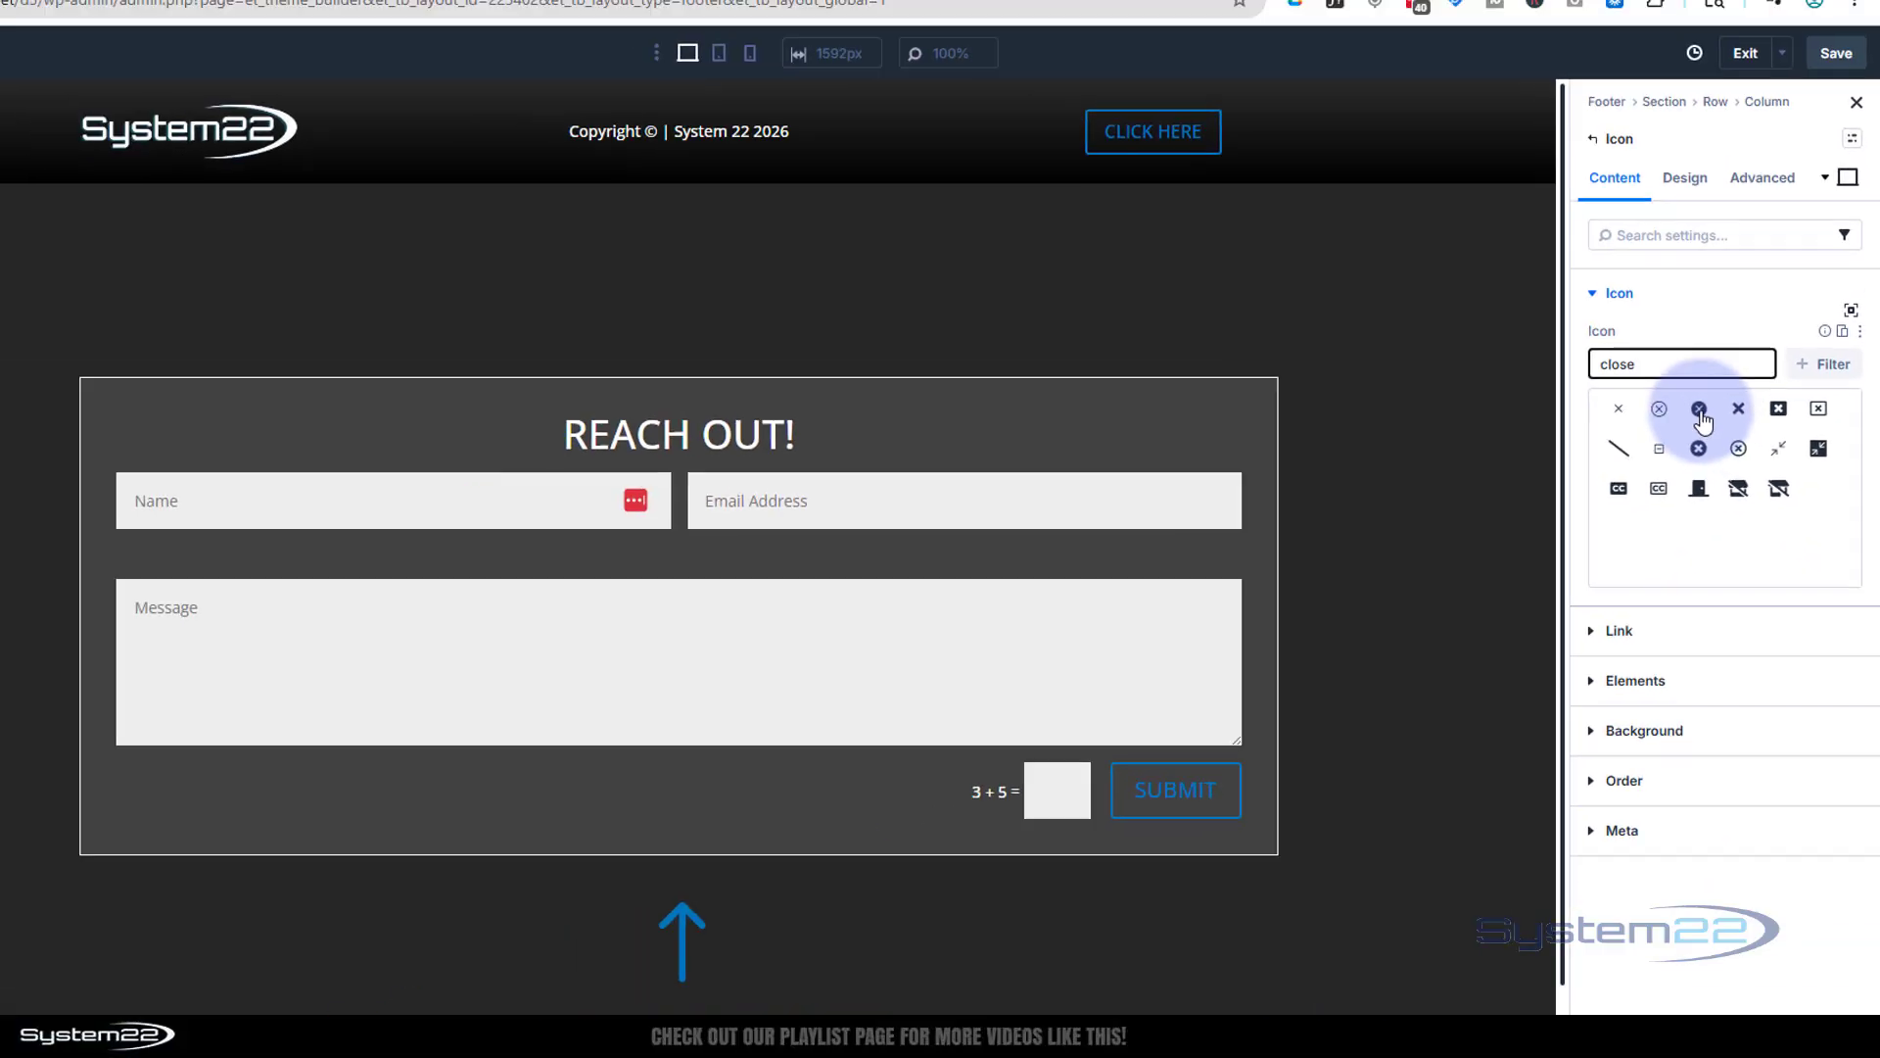
{"action": "left_click", "coordinate": [1523, 292]}
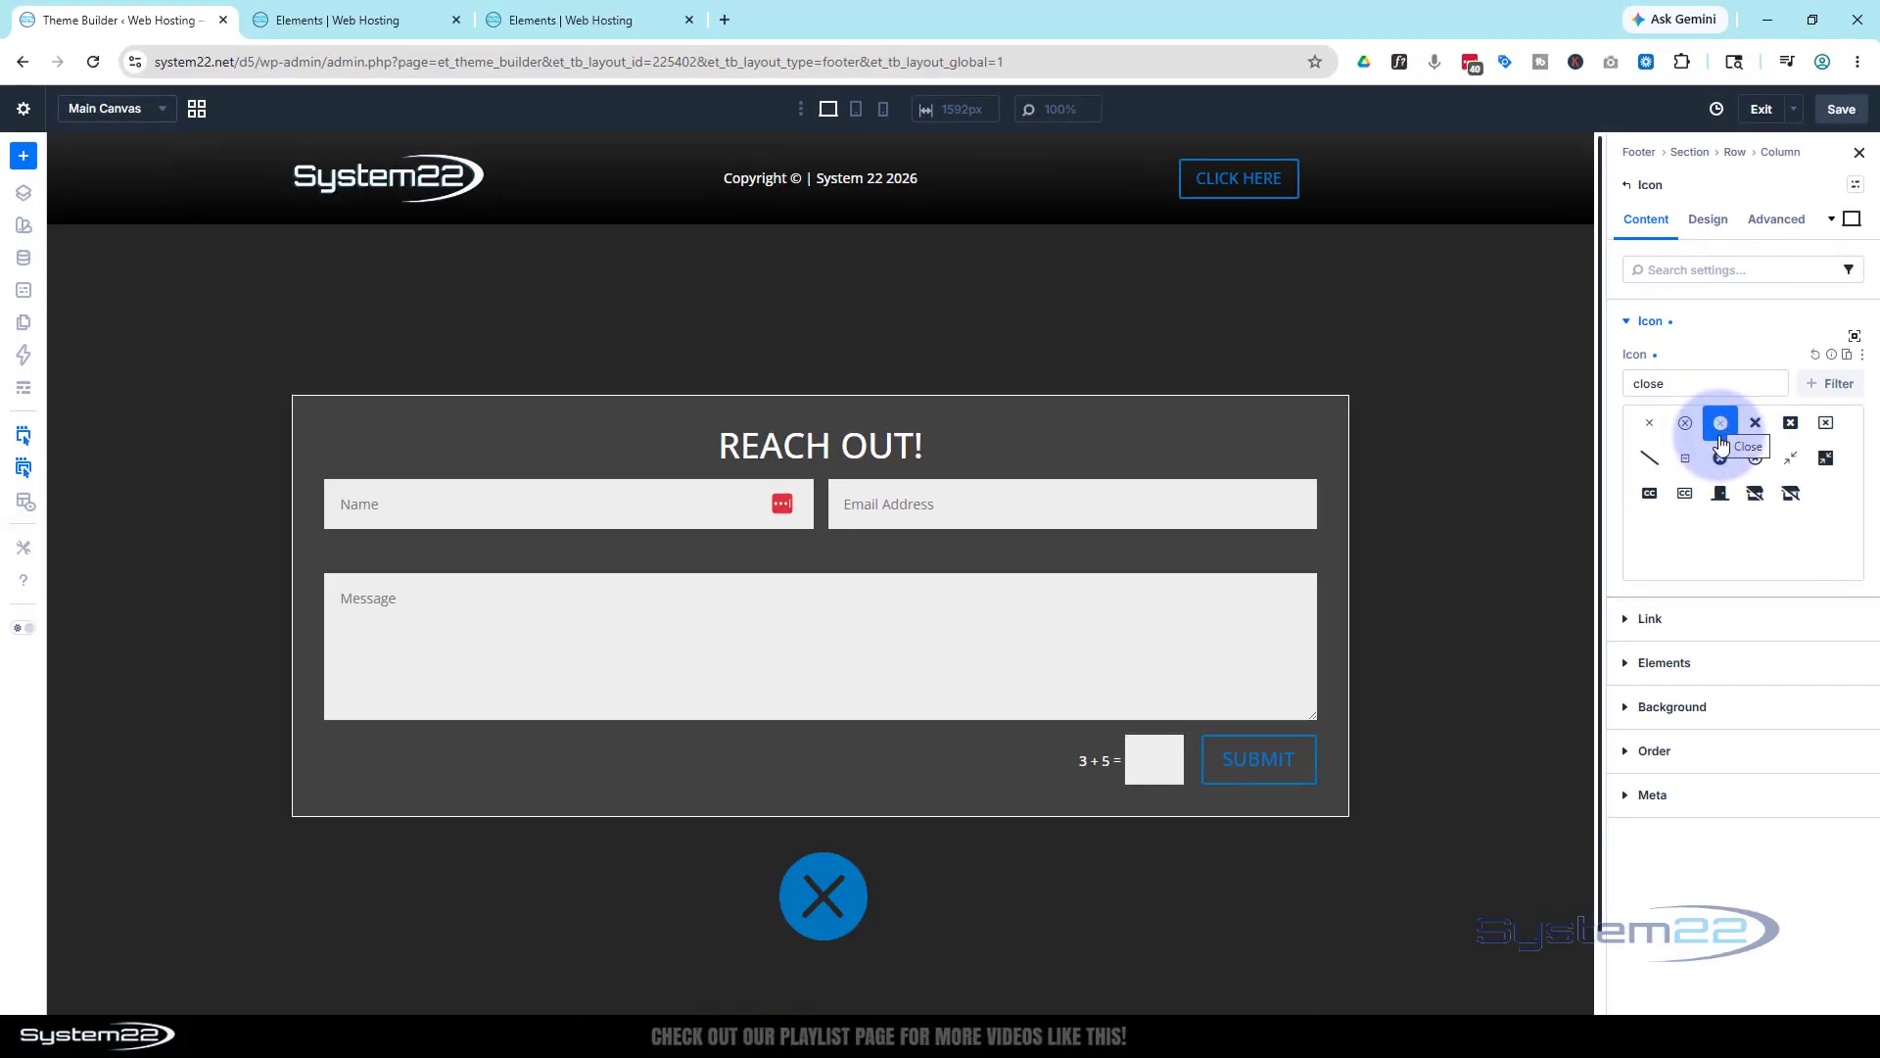
{"action": "left_click", "coordinate": [1710, 222]}
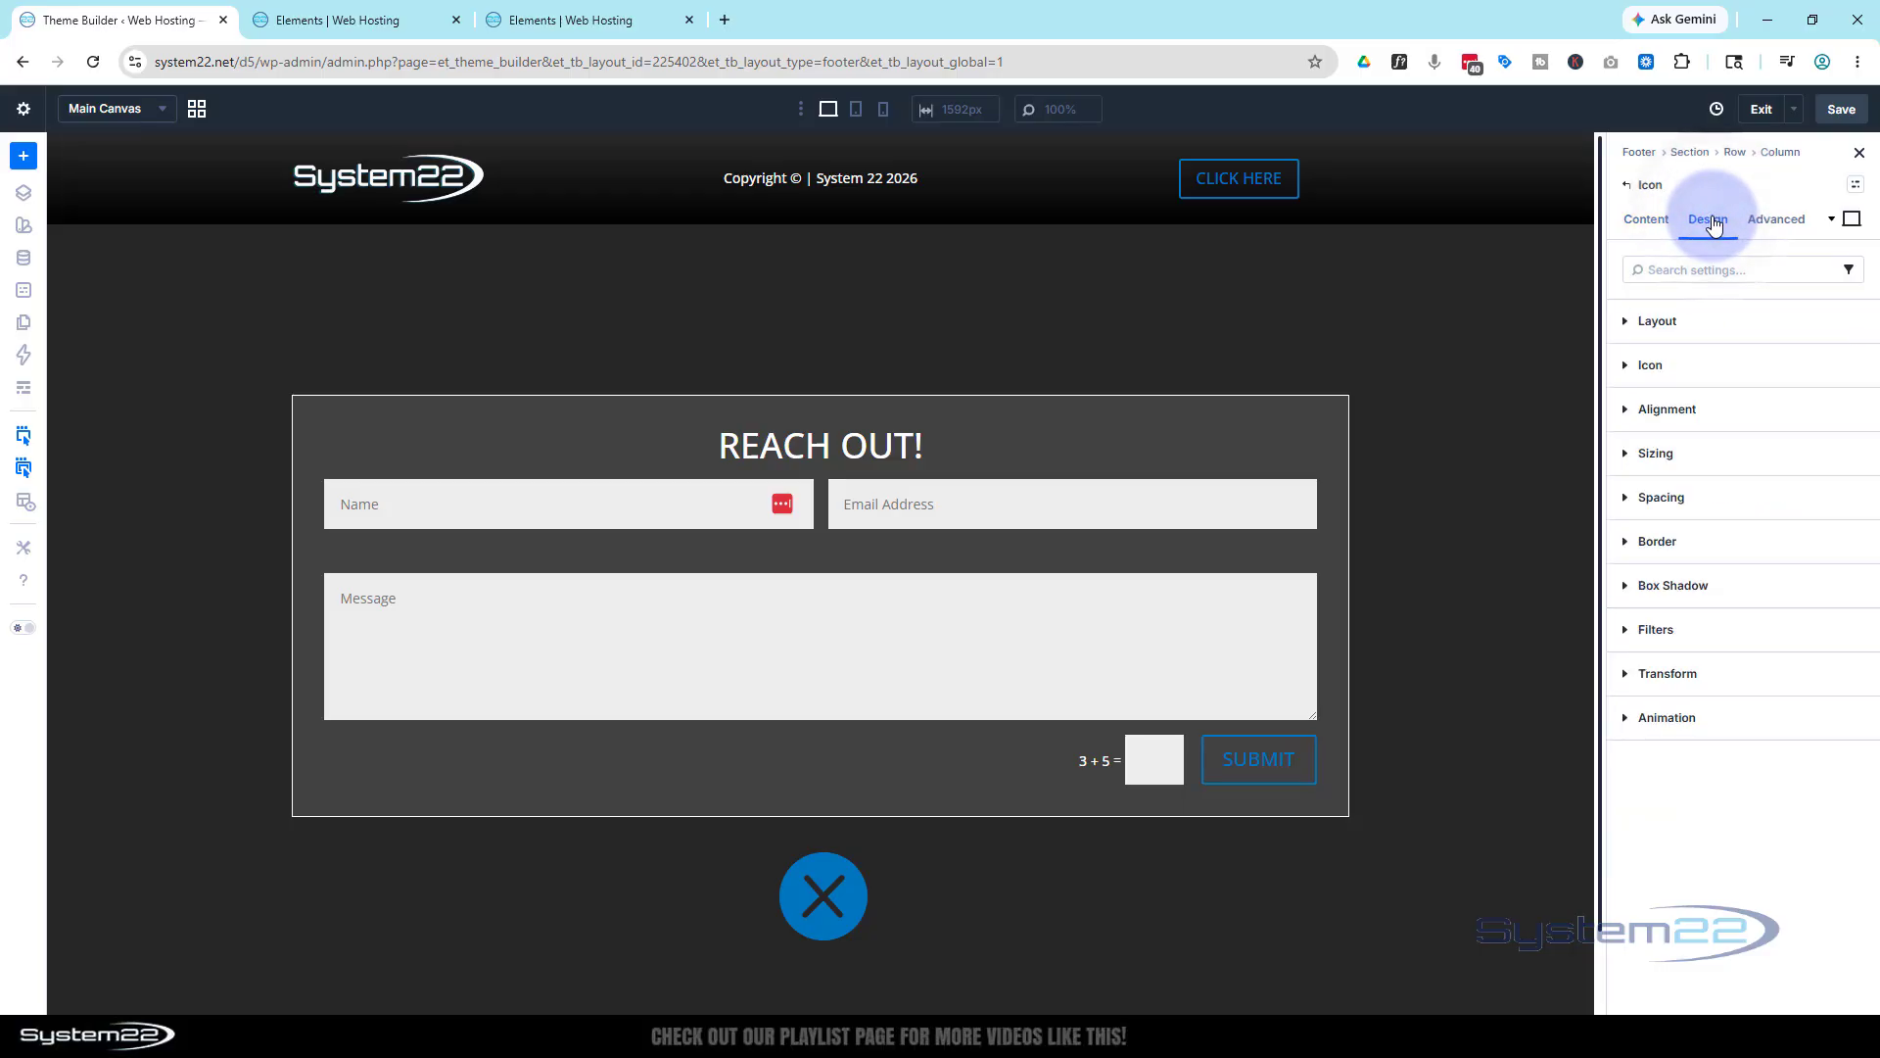
Colour the close icon white (FFFFFF) and set its icon size to 25px
{"action": "left_click", "coordinate": [1691, 370]}
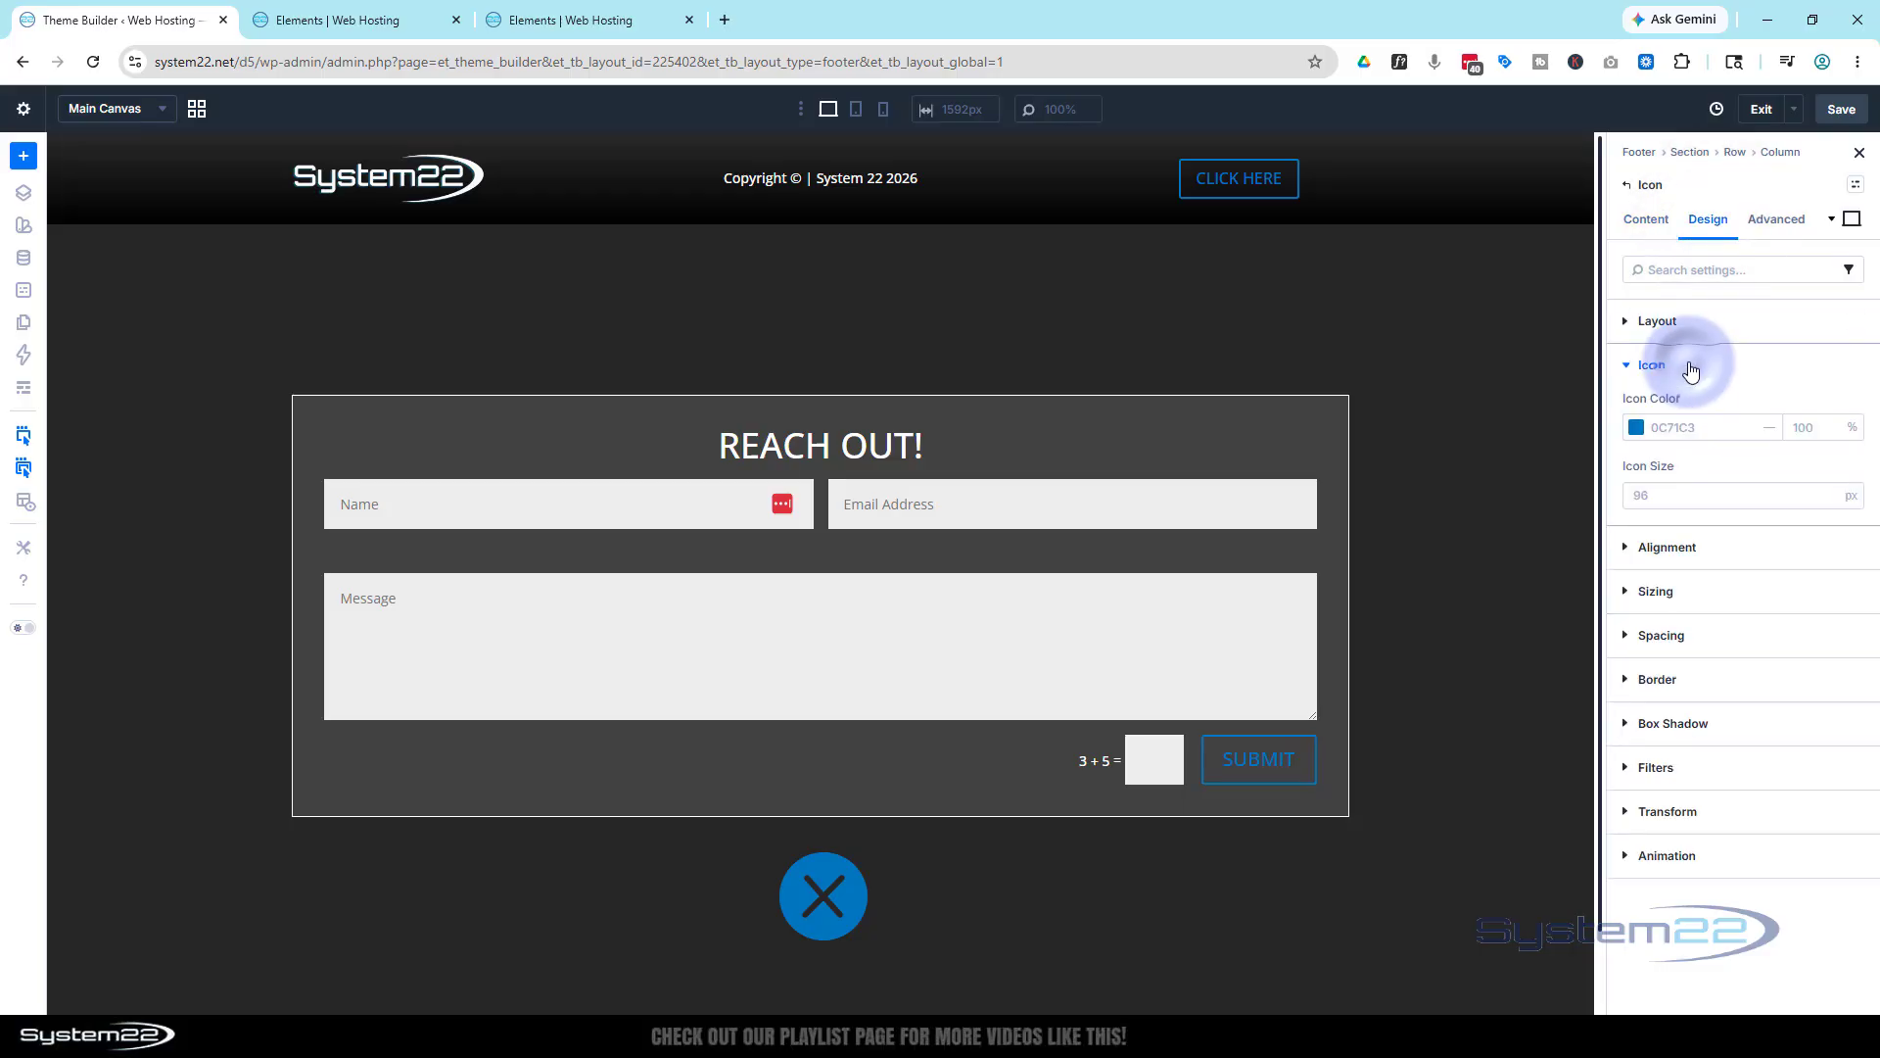
{"action": "left_click", "coordinate": [1638, 429]}
{"action": "mouse_move", "coordinate": [1580, 508]}
{"action": "left_mouse_down"}
{"action": "mouse_move", "coordinate": [1431, 514]}
{"action": "mouse_move", "coordinate": [1350, 466]}
{"action": "left_mouse_up"}
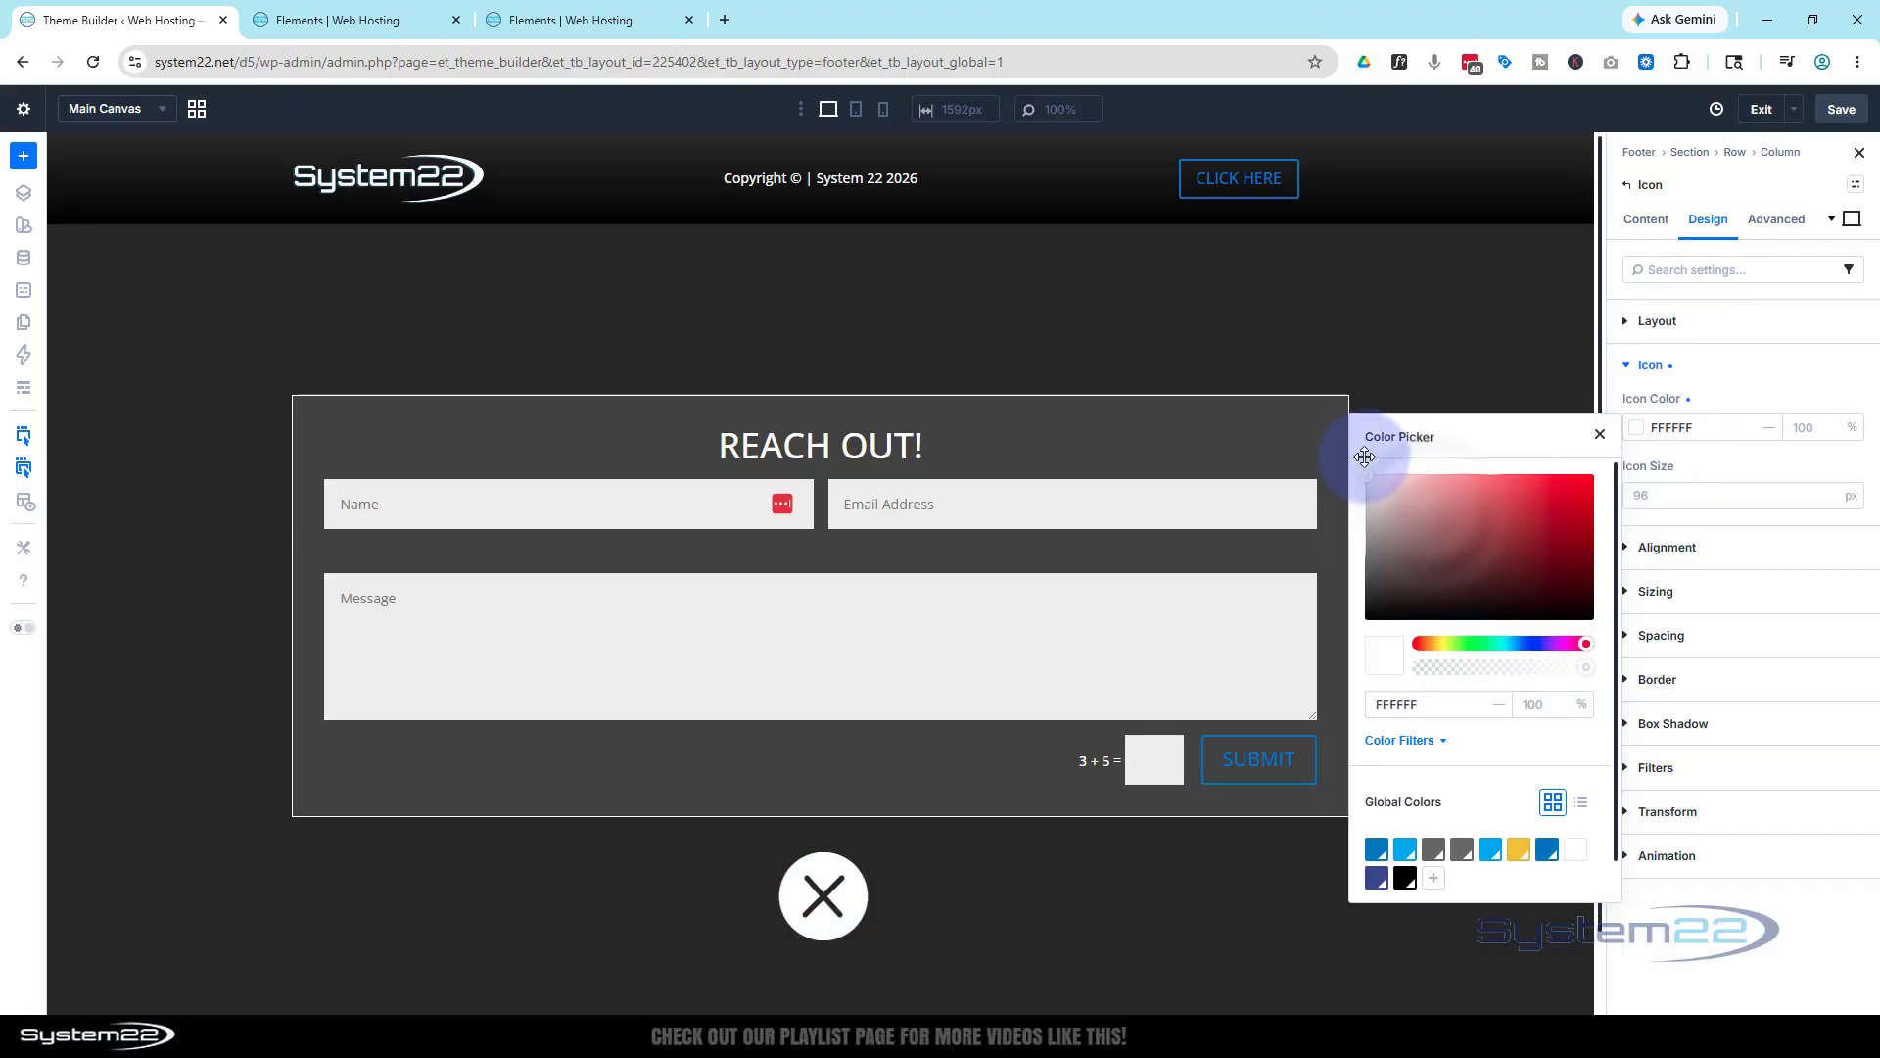
{"action": "left_click", "coordinate": [1659, 493]}
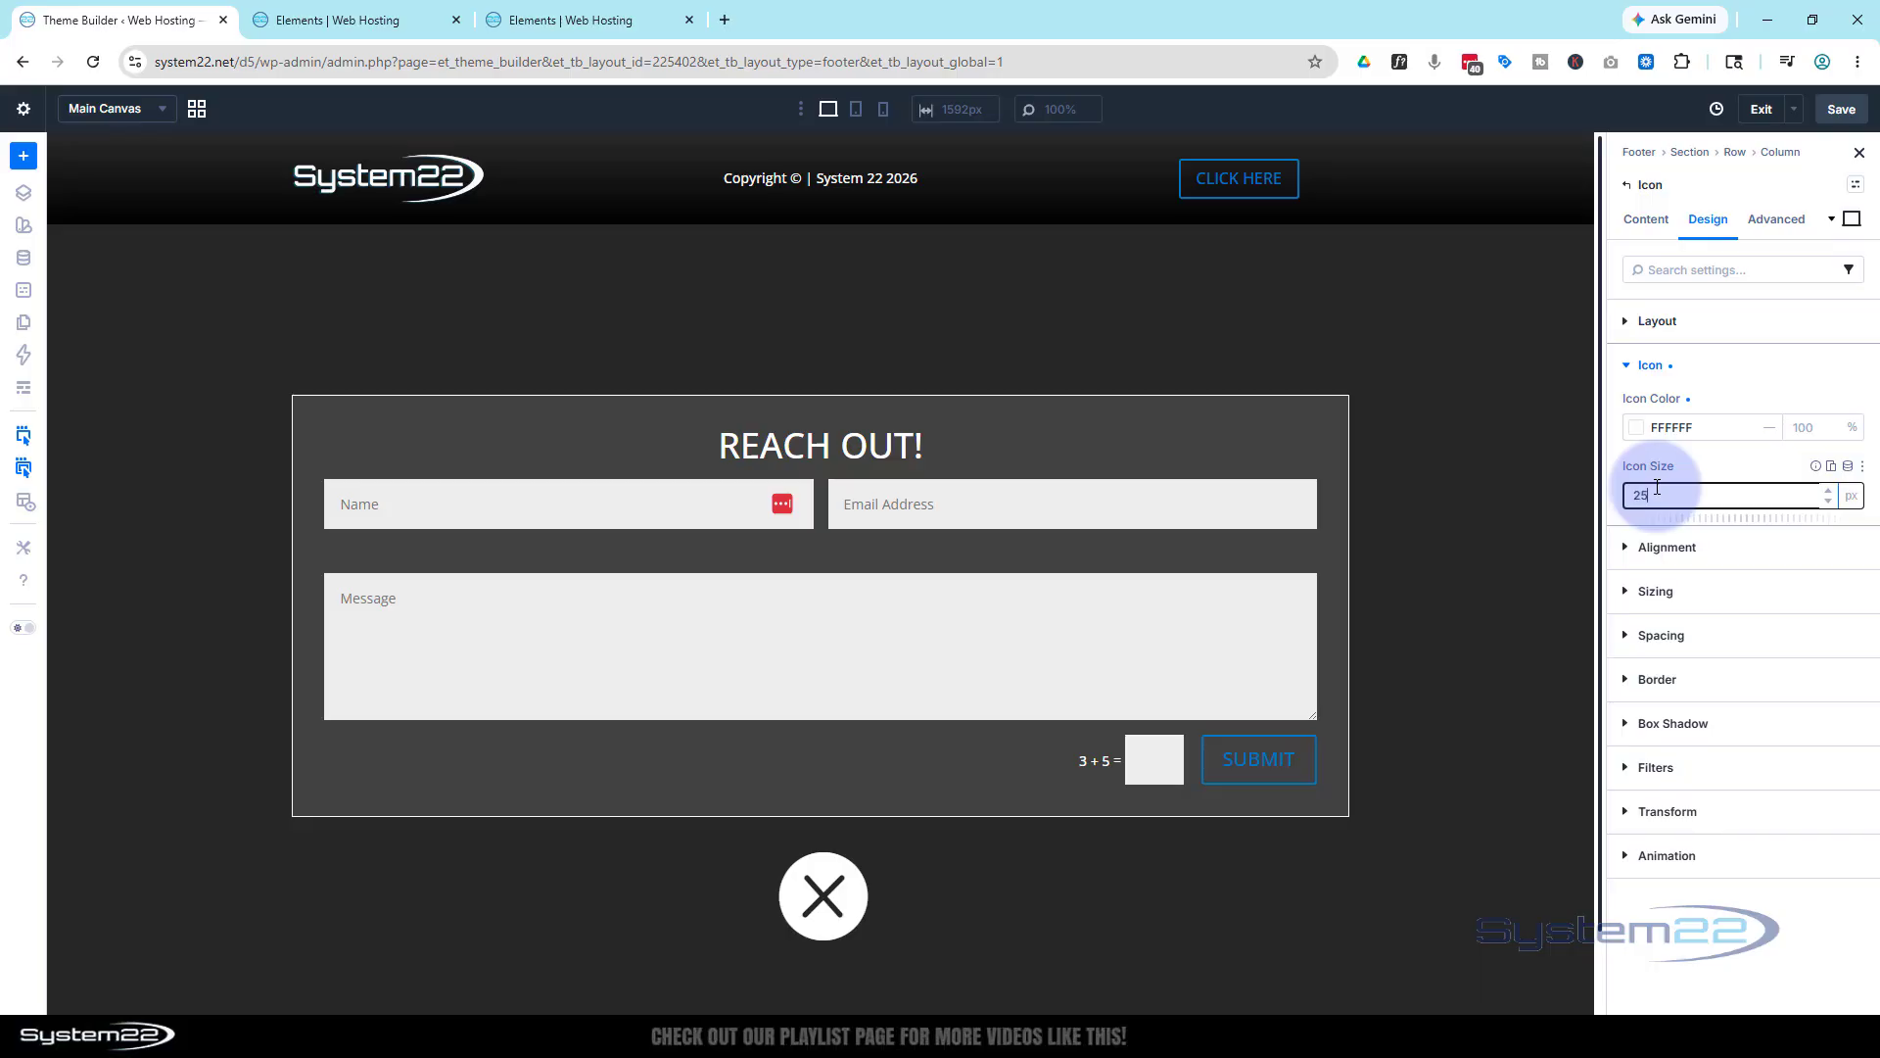
{"action": "left_click", "coordinate": [1708, 470]}
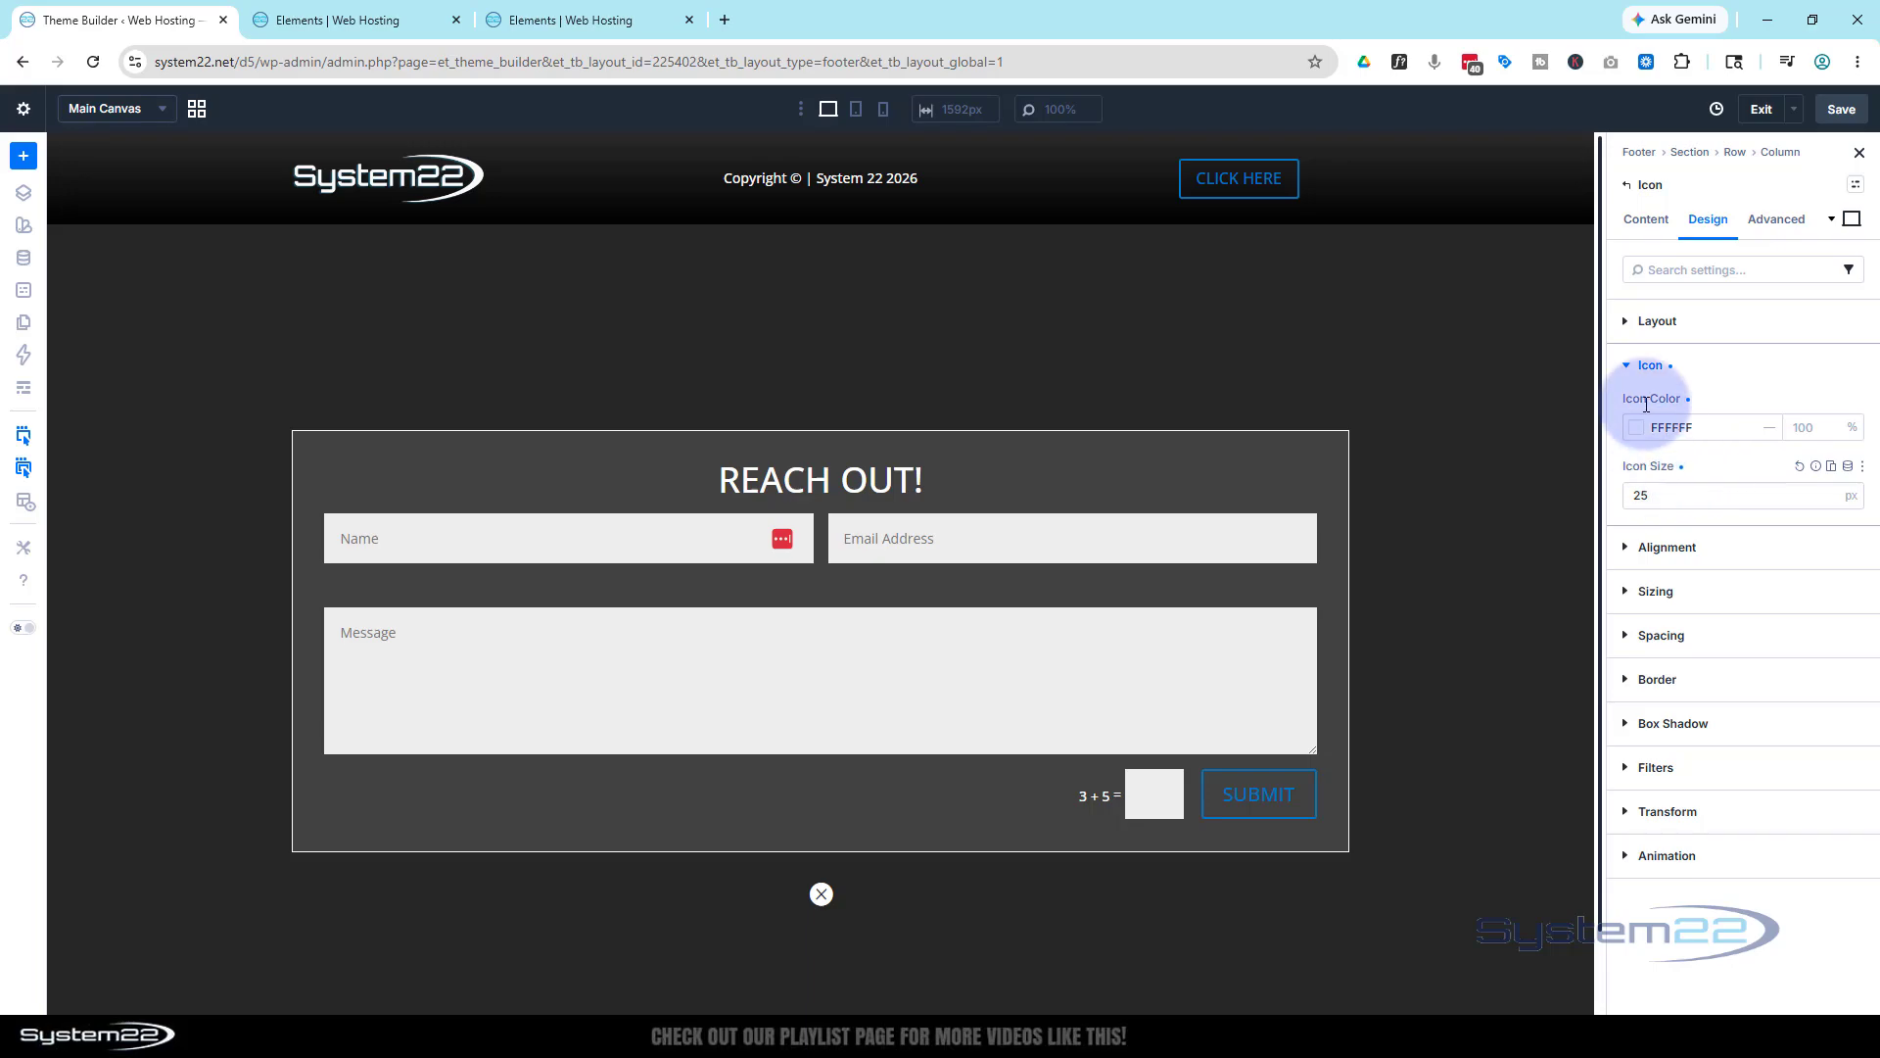
Set the close icon's position type to Absolute
{"action": "left_click", "coordinate": [1781, 225]}
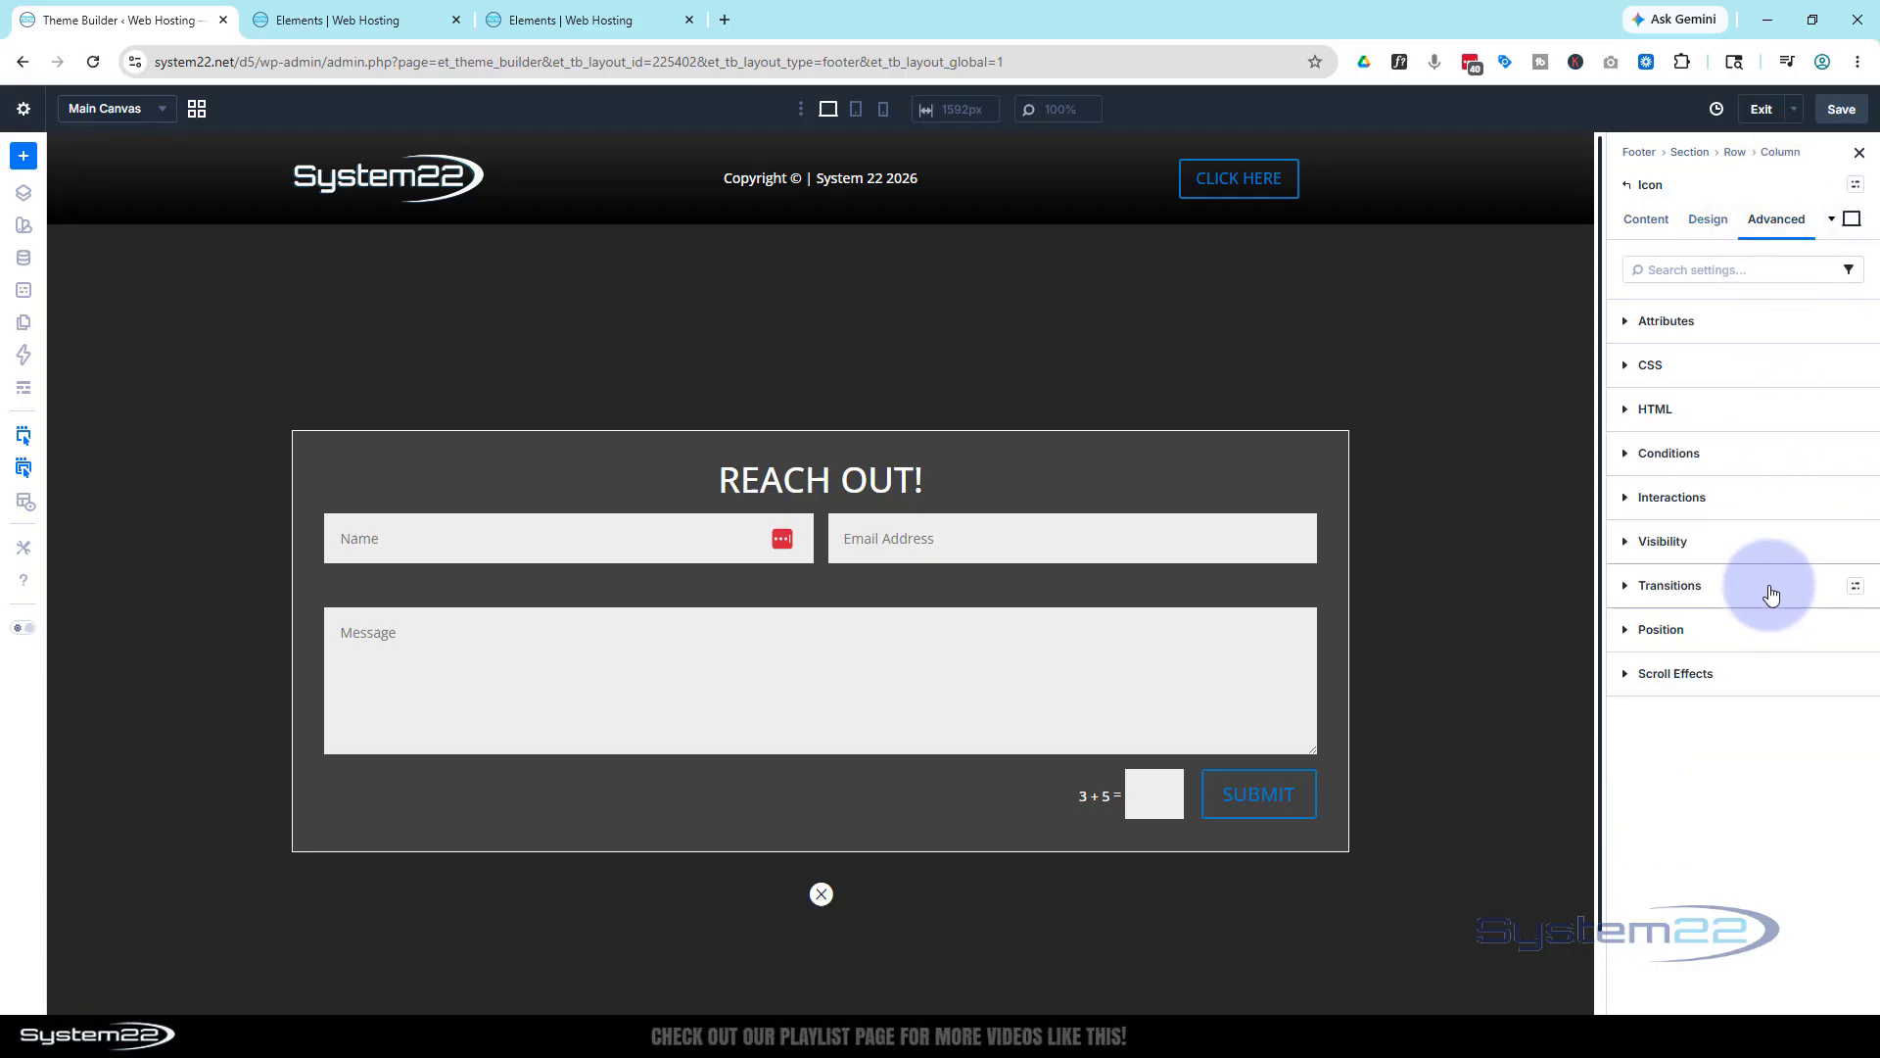
{"action": "left_click", "coordinate": [1766, 629]}
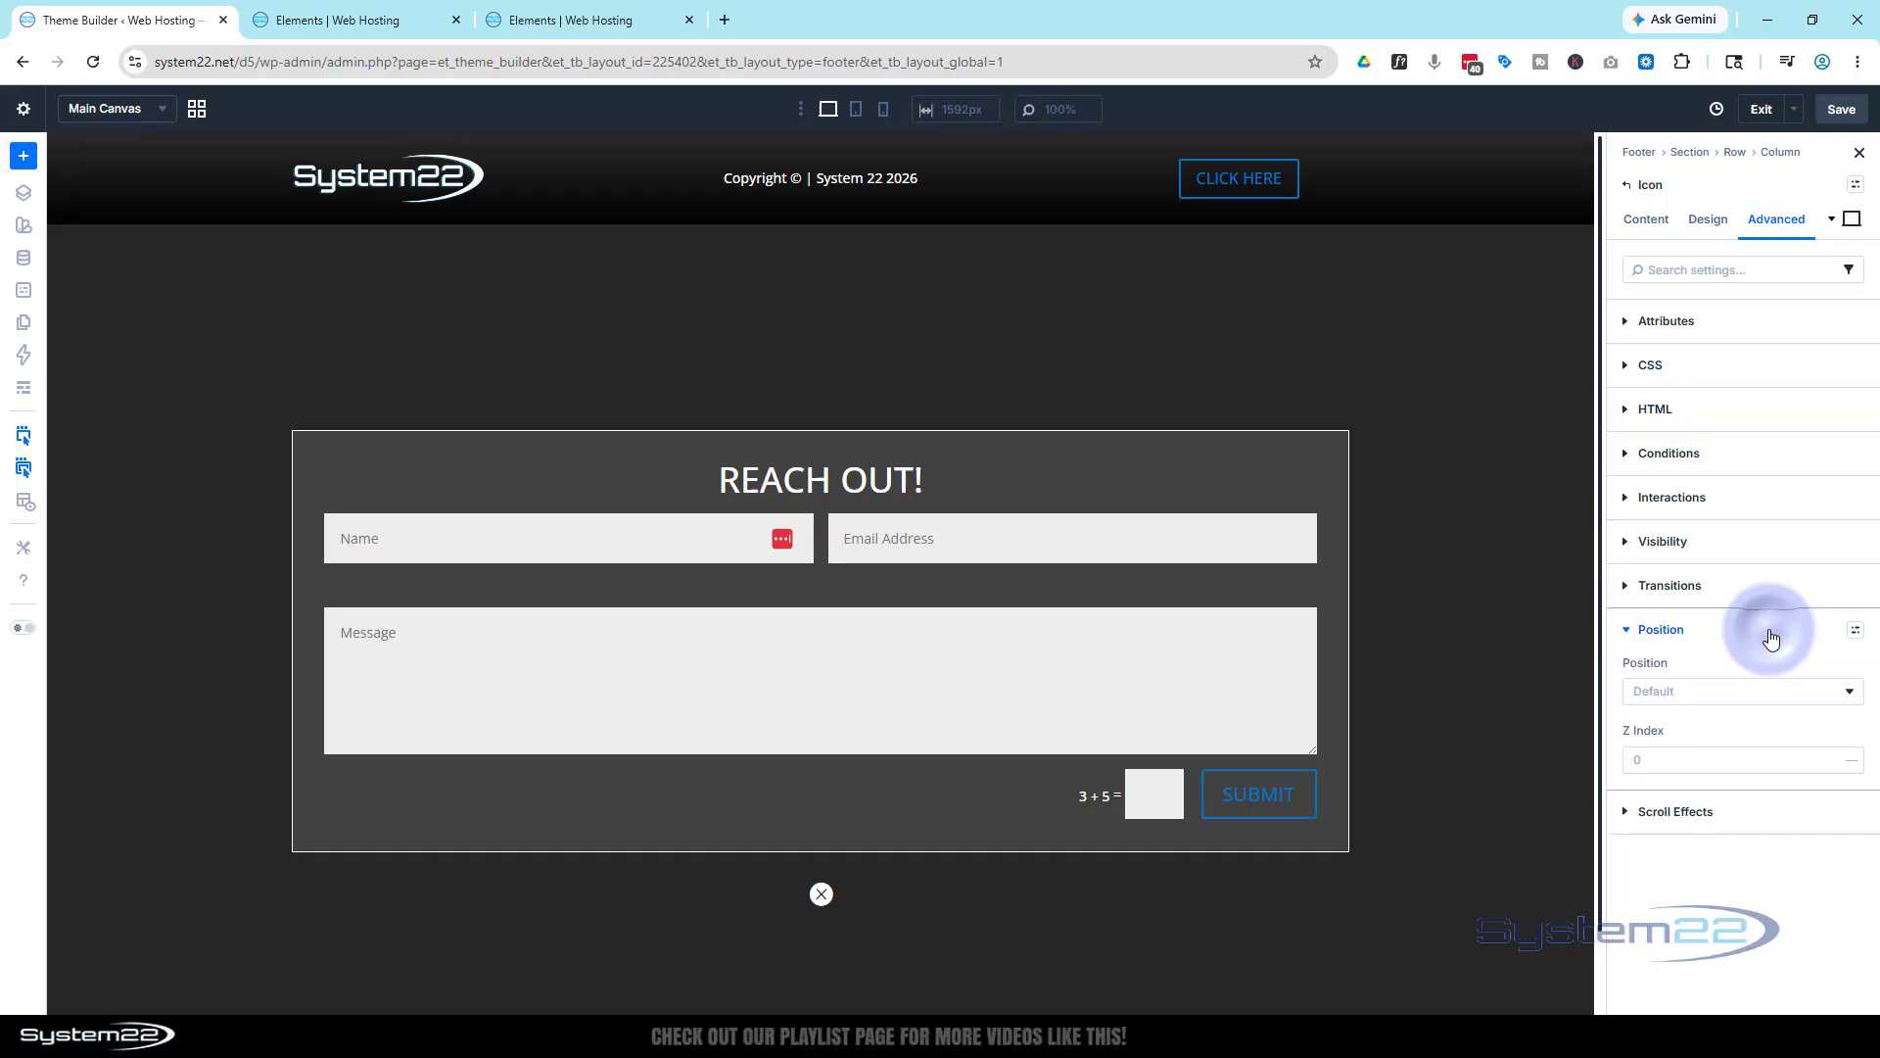
{"action": "left_click", "coordinate": [1708, 701]}
{"action": "left_click", "coordinate": [1686, 766]}
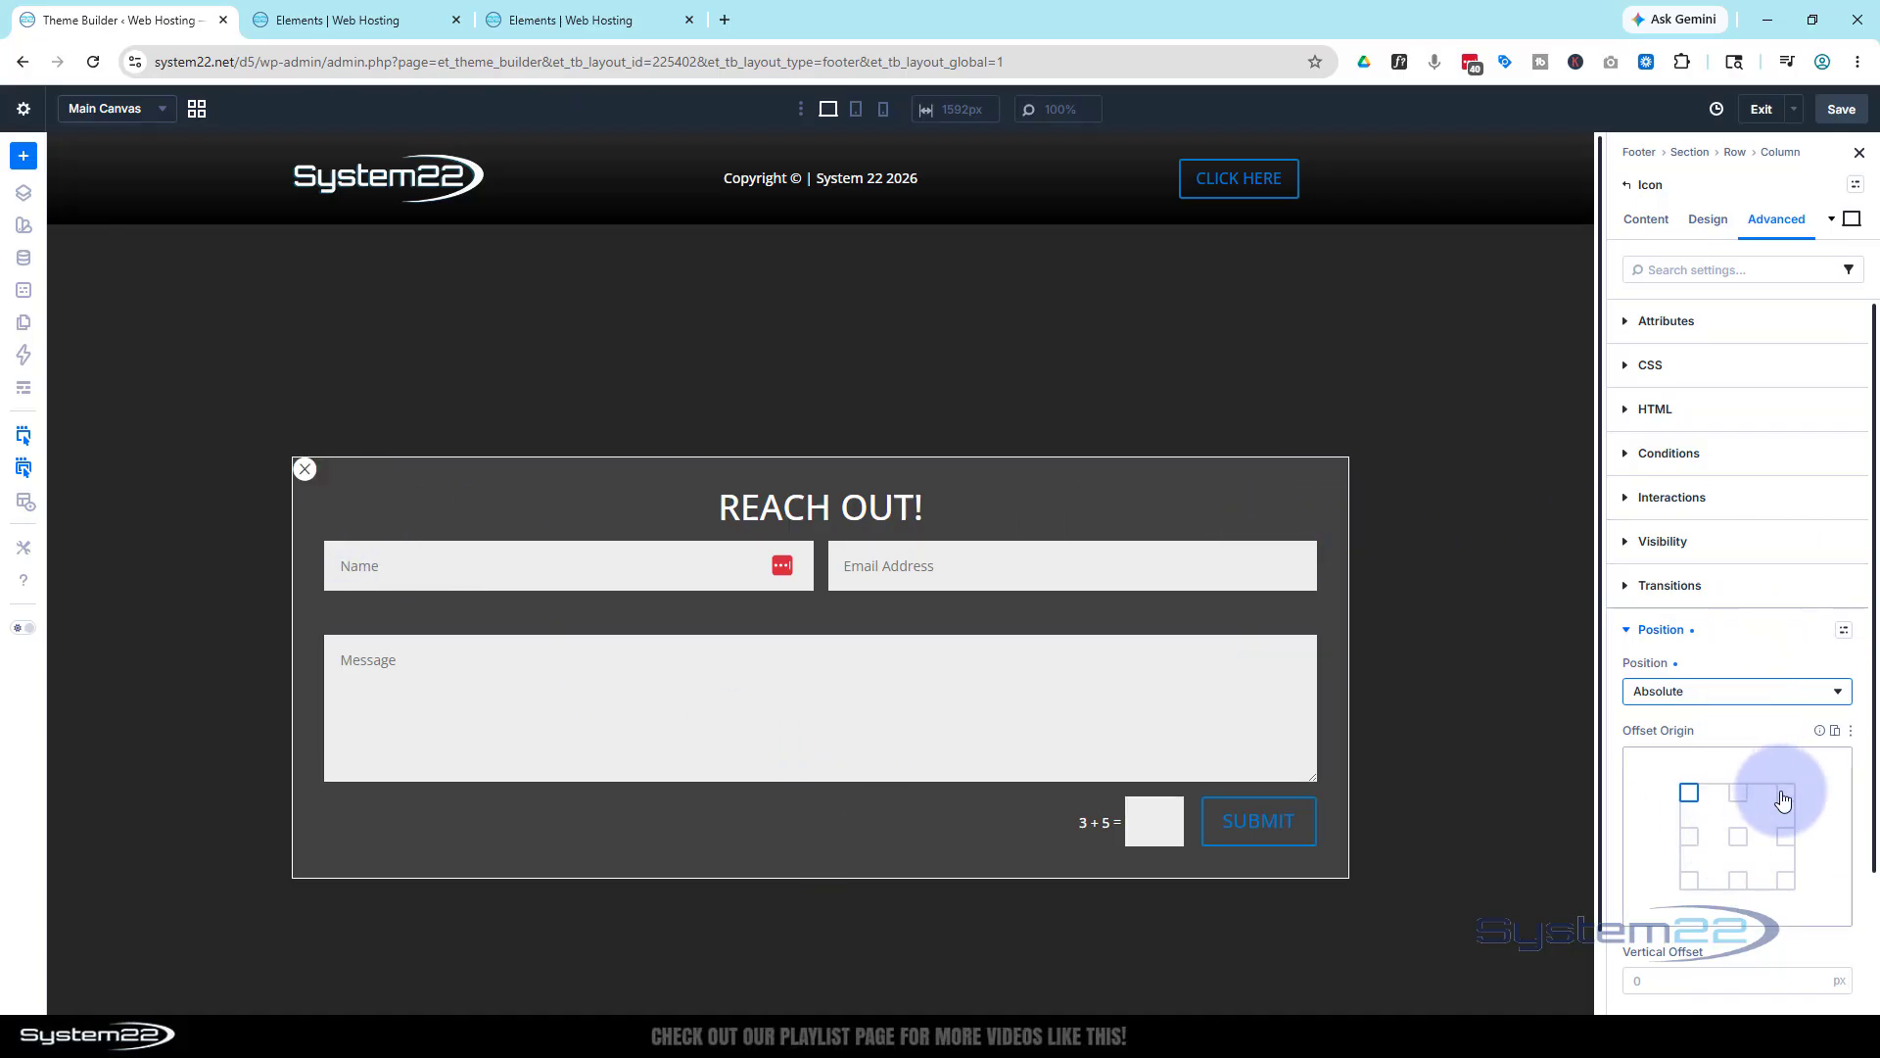
{"action": "scroll", "coordinate": [1737, 754], "scroll_direction": "down", "scroll_amount": 2}
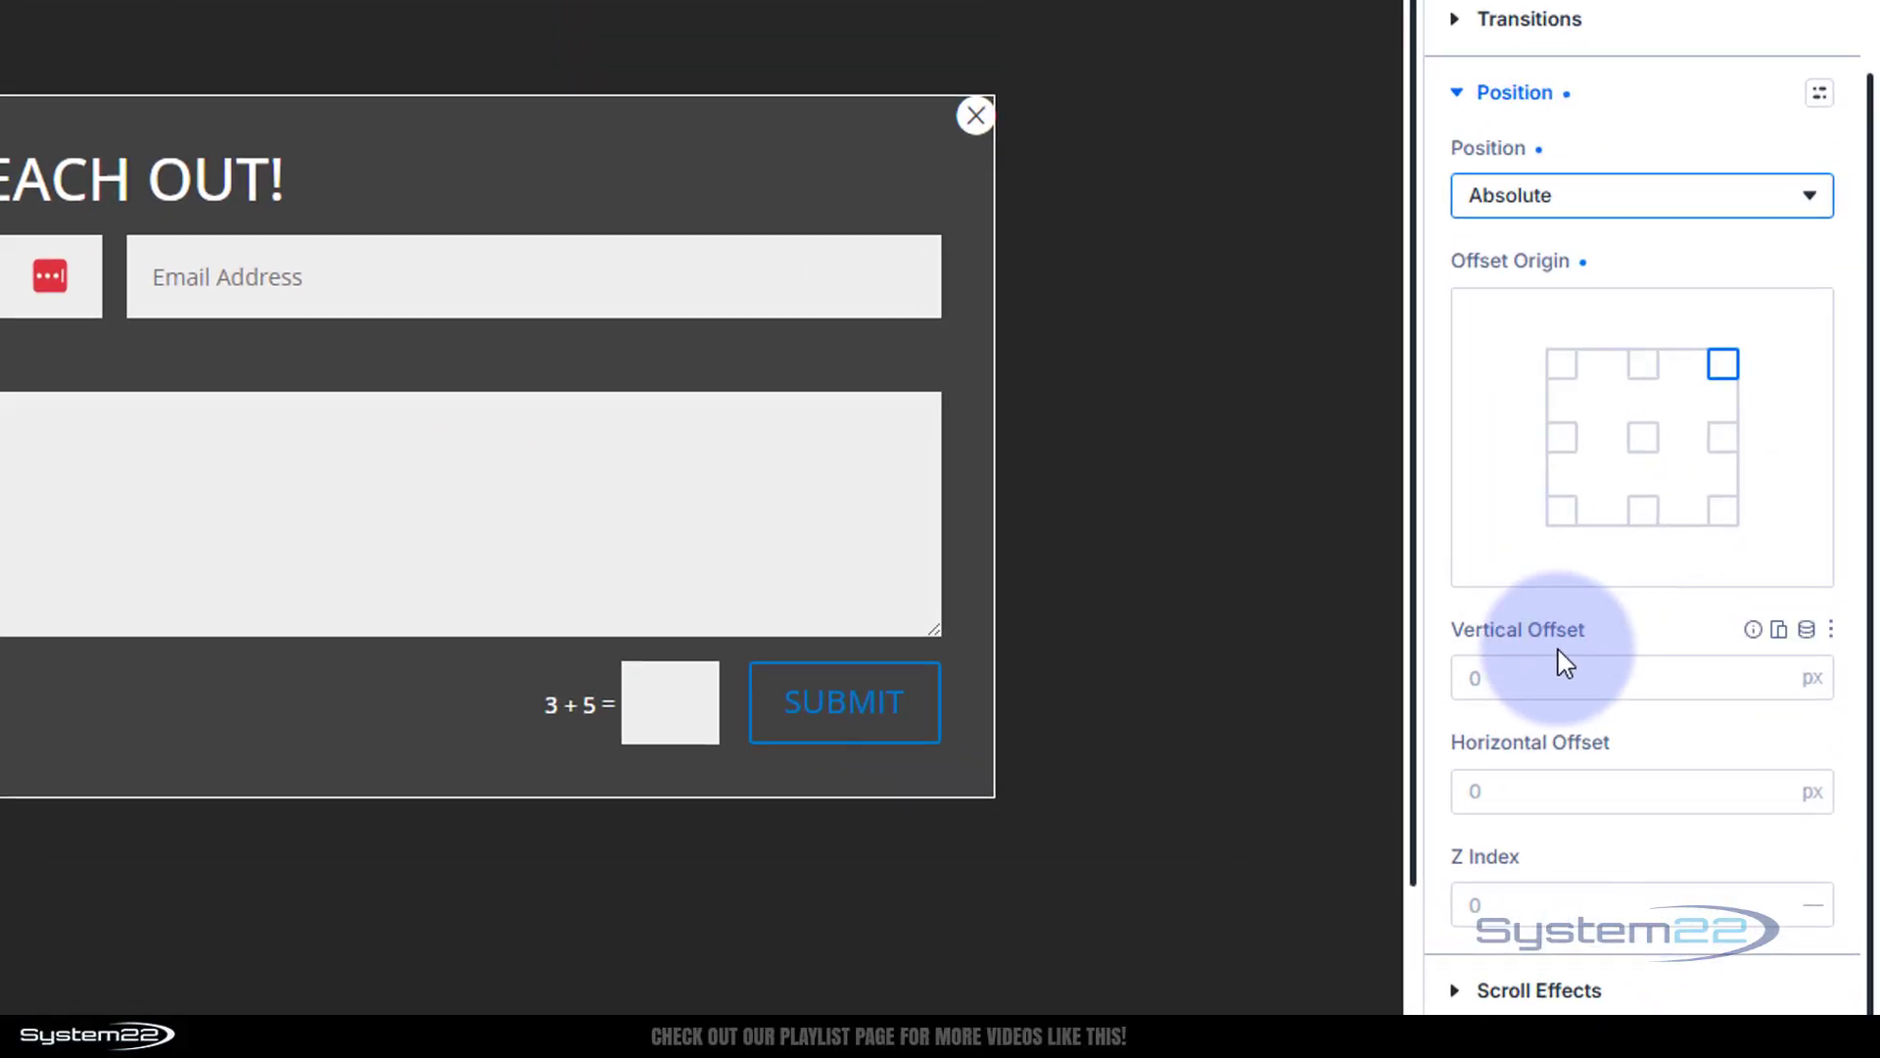
Give the close icon 30px vertical and 30px horizontal offsets
{"action": "left_click", "coordinate": [1634, 809]}
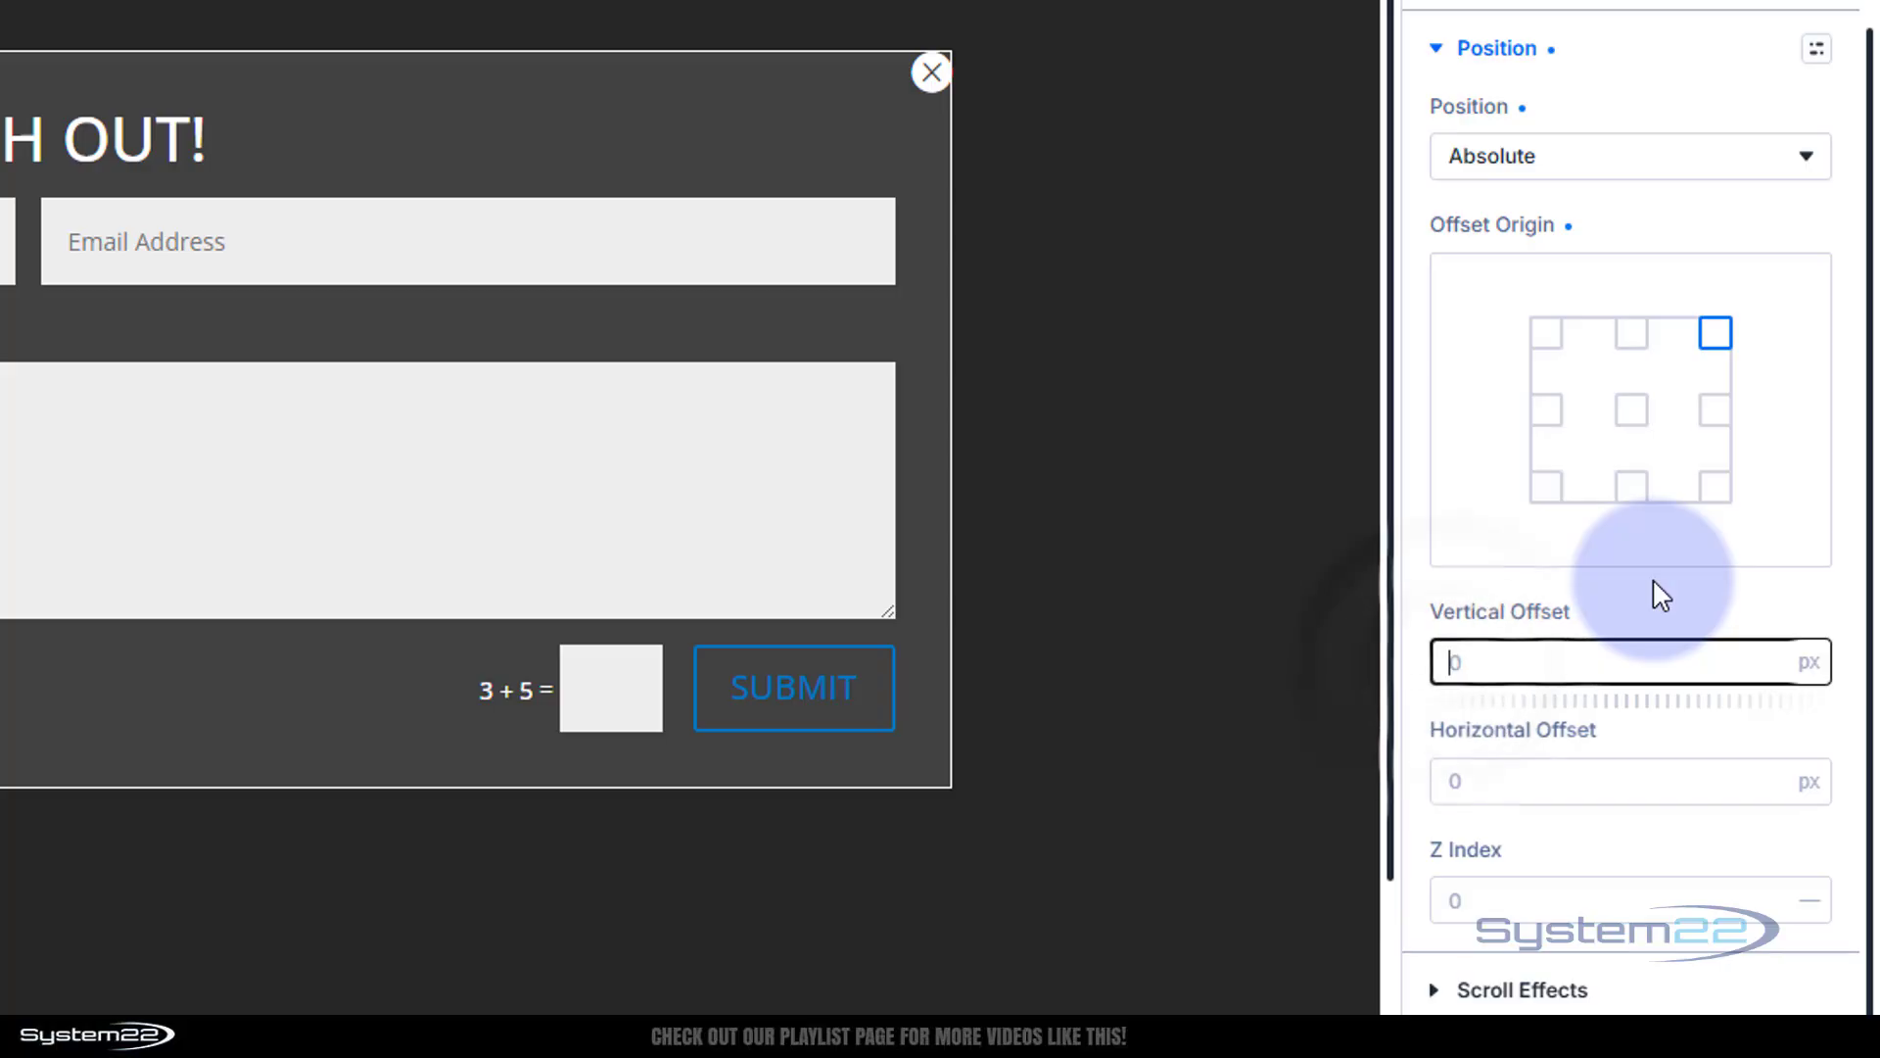
{"action": "type", "text": "30"}
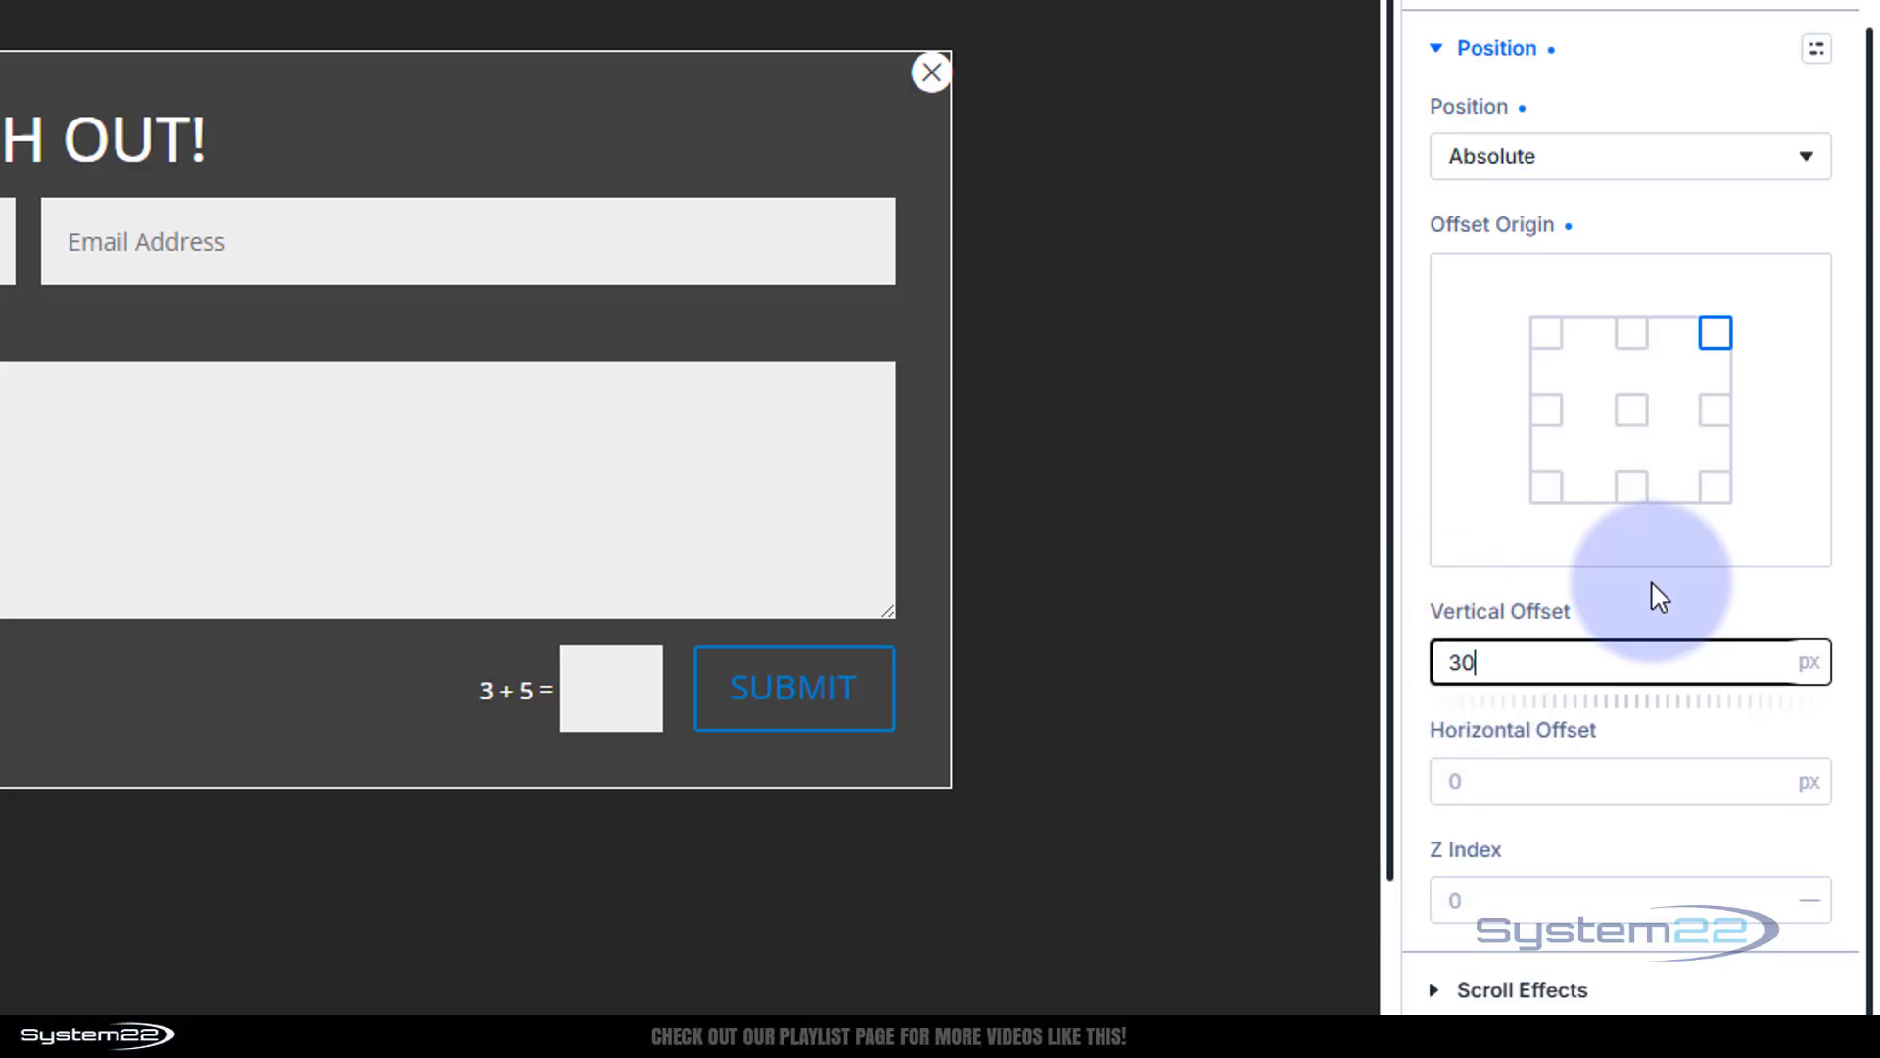
{"action": "left_click", "coordinate": [1650, 580]}
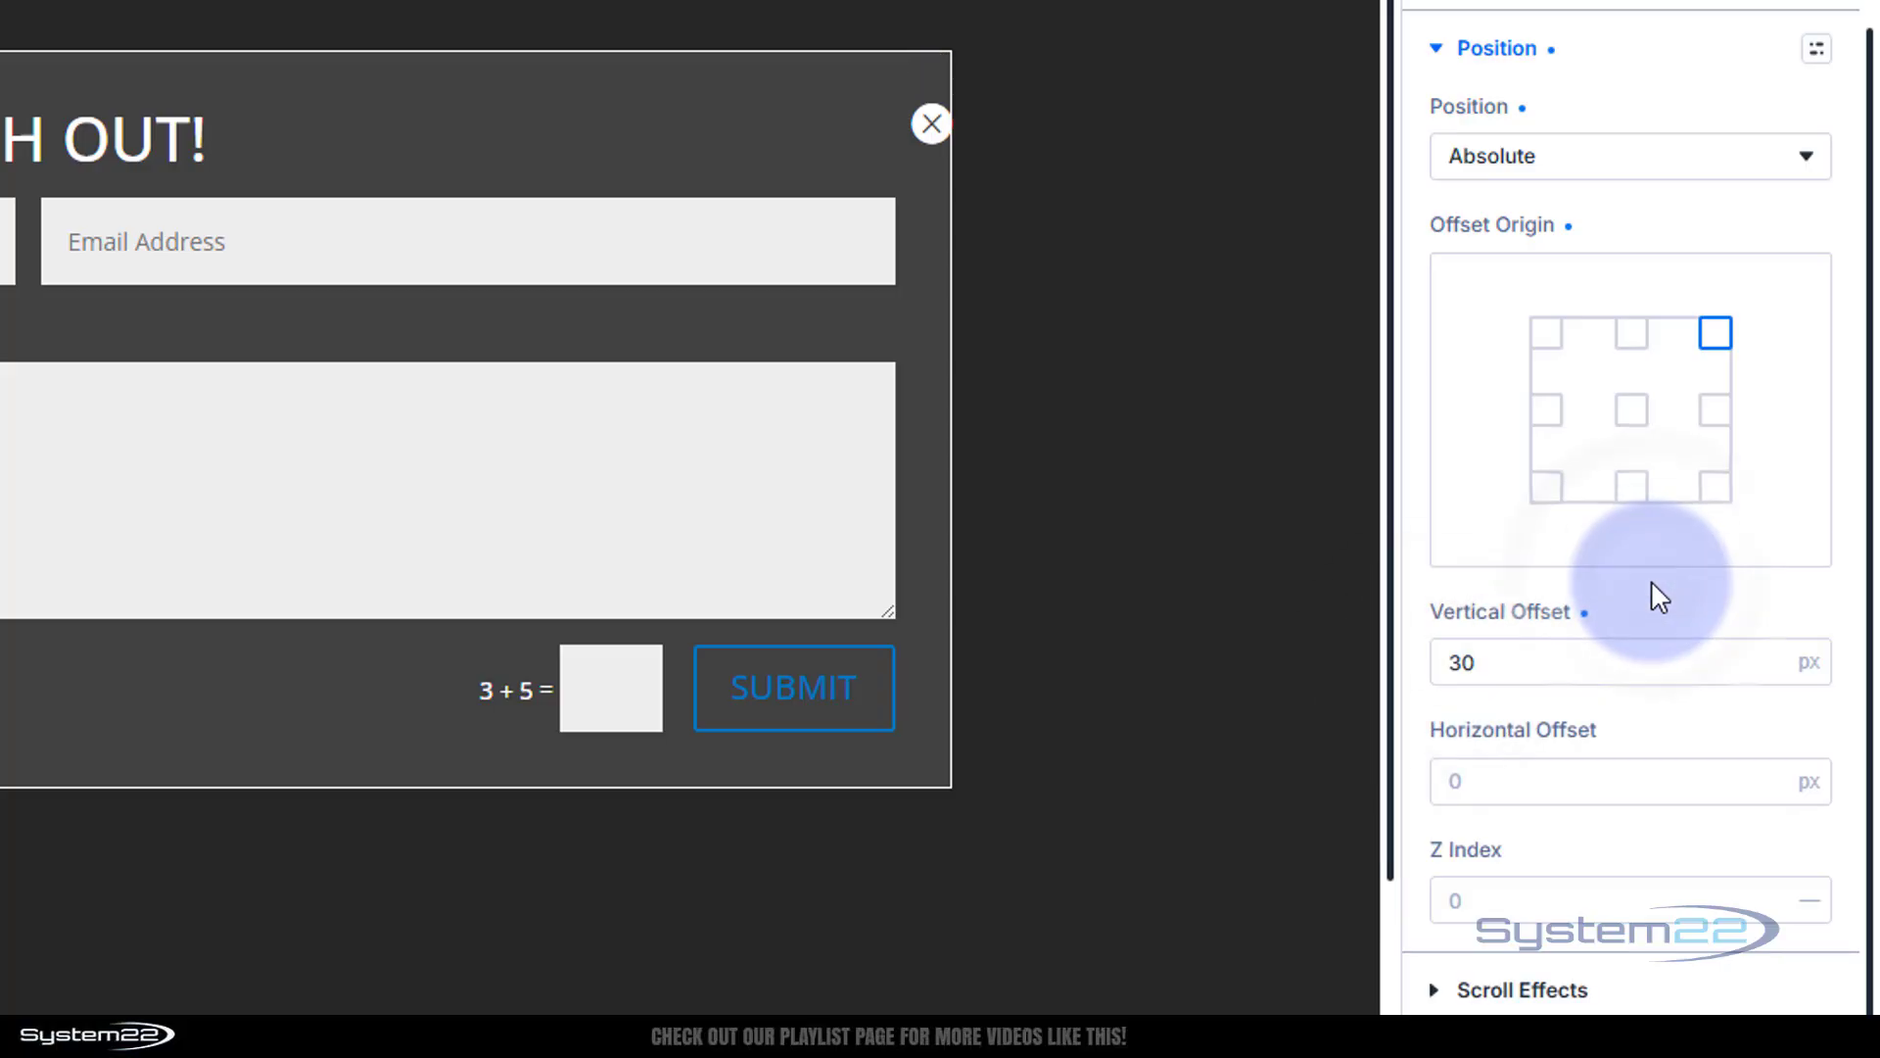
{"action": "left_click", "coordinate": [1464, 788]}
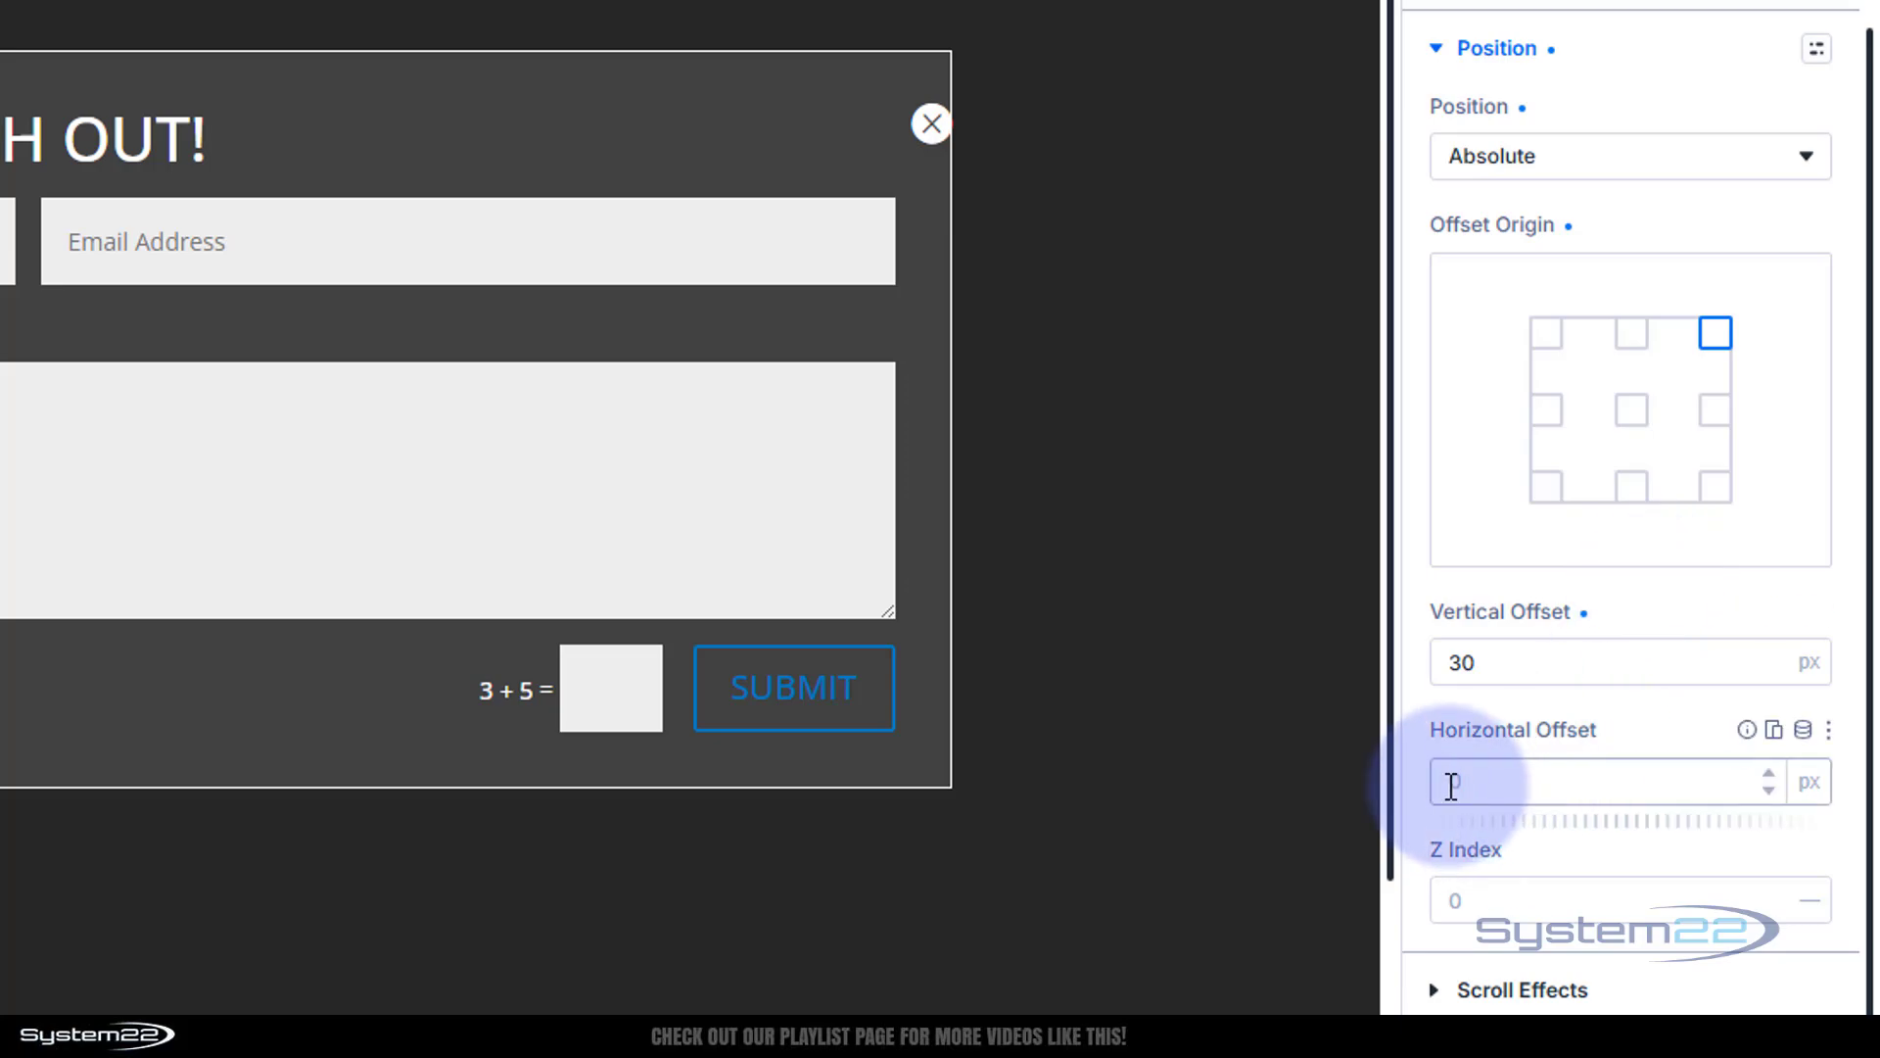
{"action": "left_click", "coordinate": [1464, 788]}
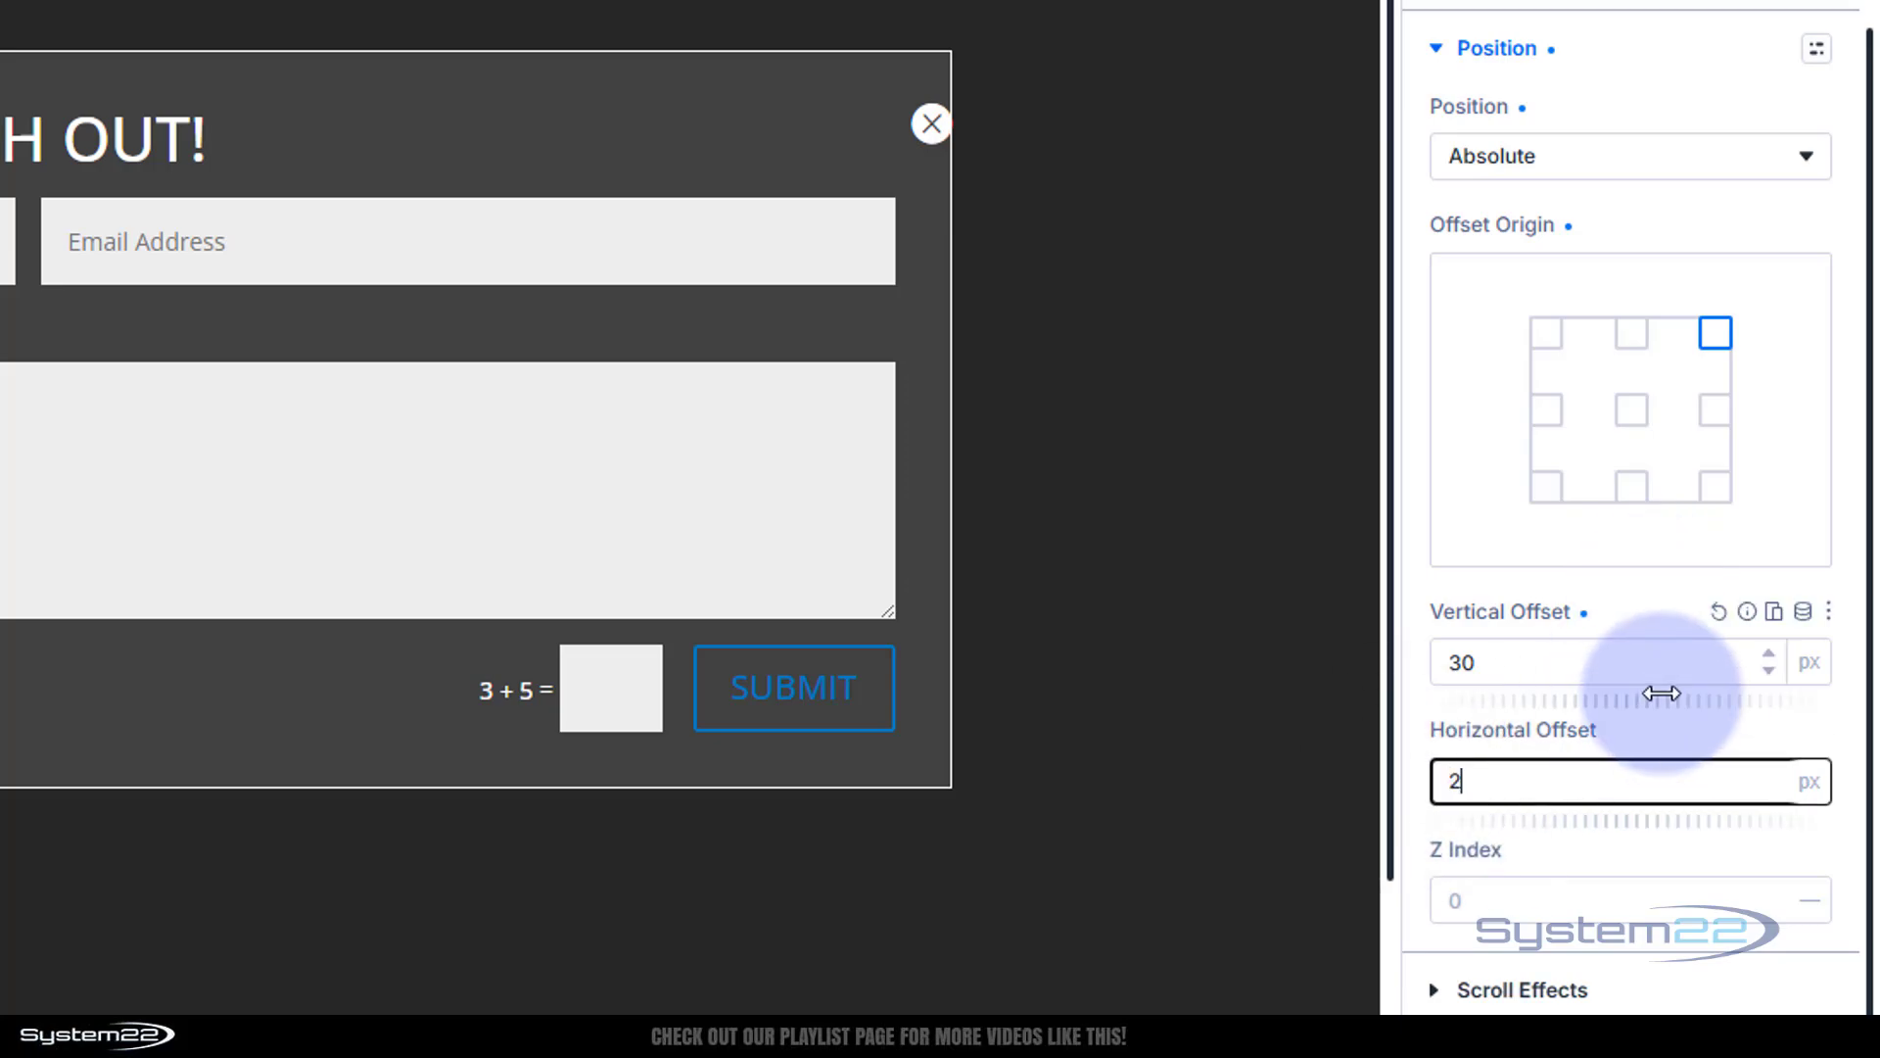
{"action": "left_click", "coordinate": [1678, 719]}
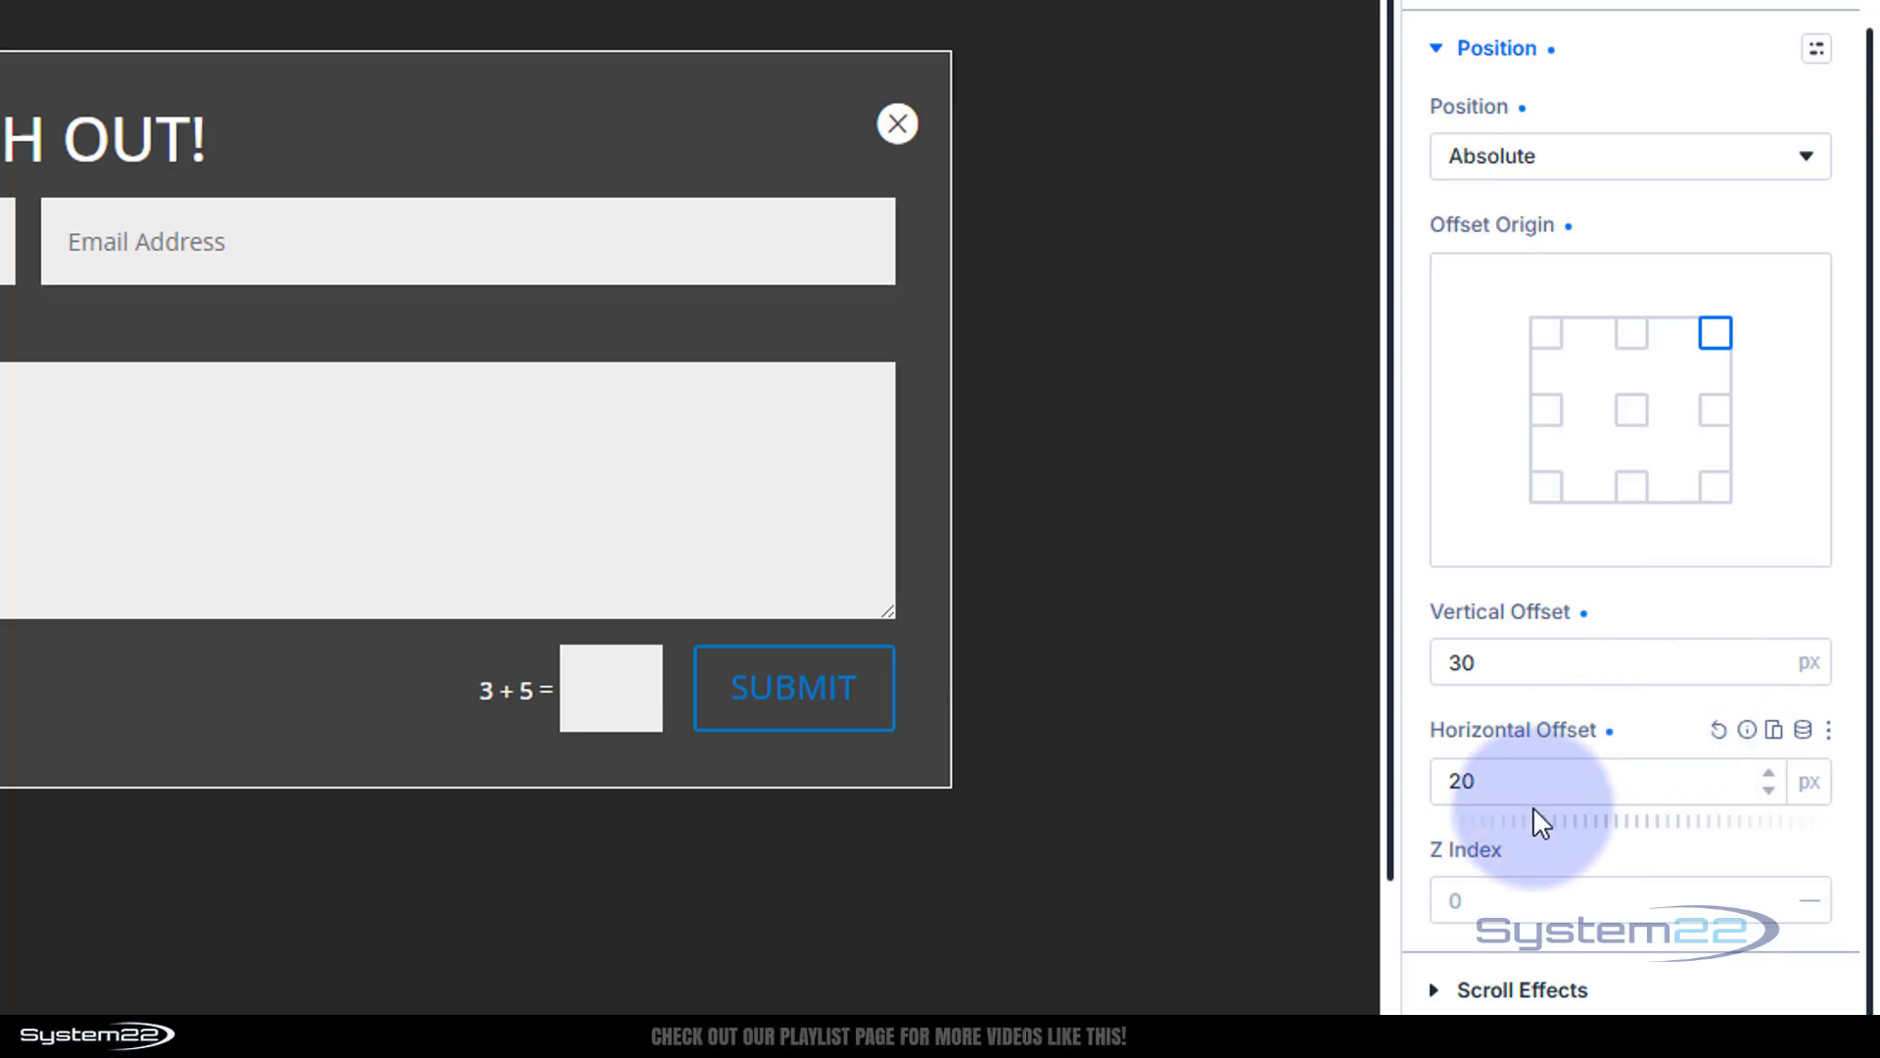
{"action": "left_click_drag", "start_coordinate": [1458, 781], "coordinate": [1438, 781]}
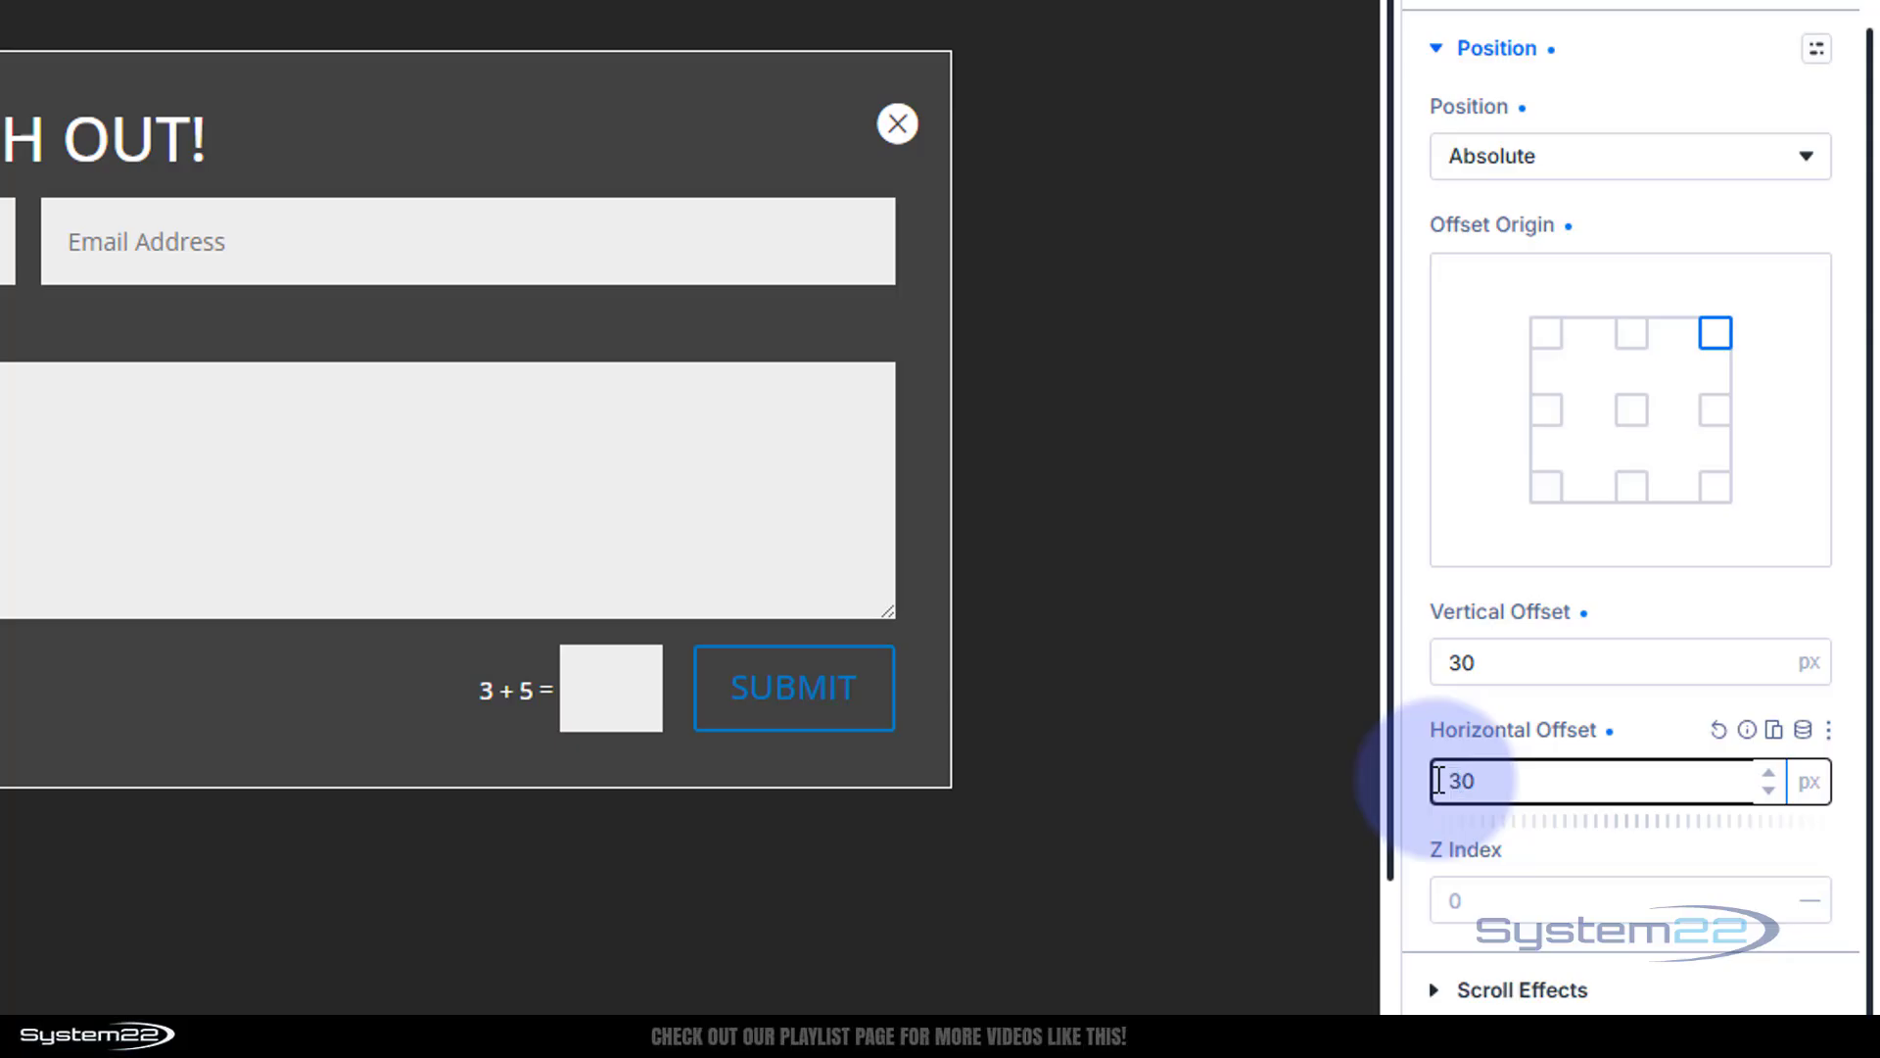
{"action": "left_click", "coordinate": [1653, 726]}
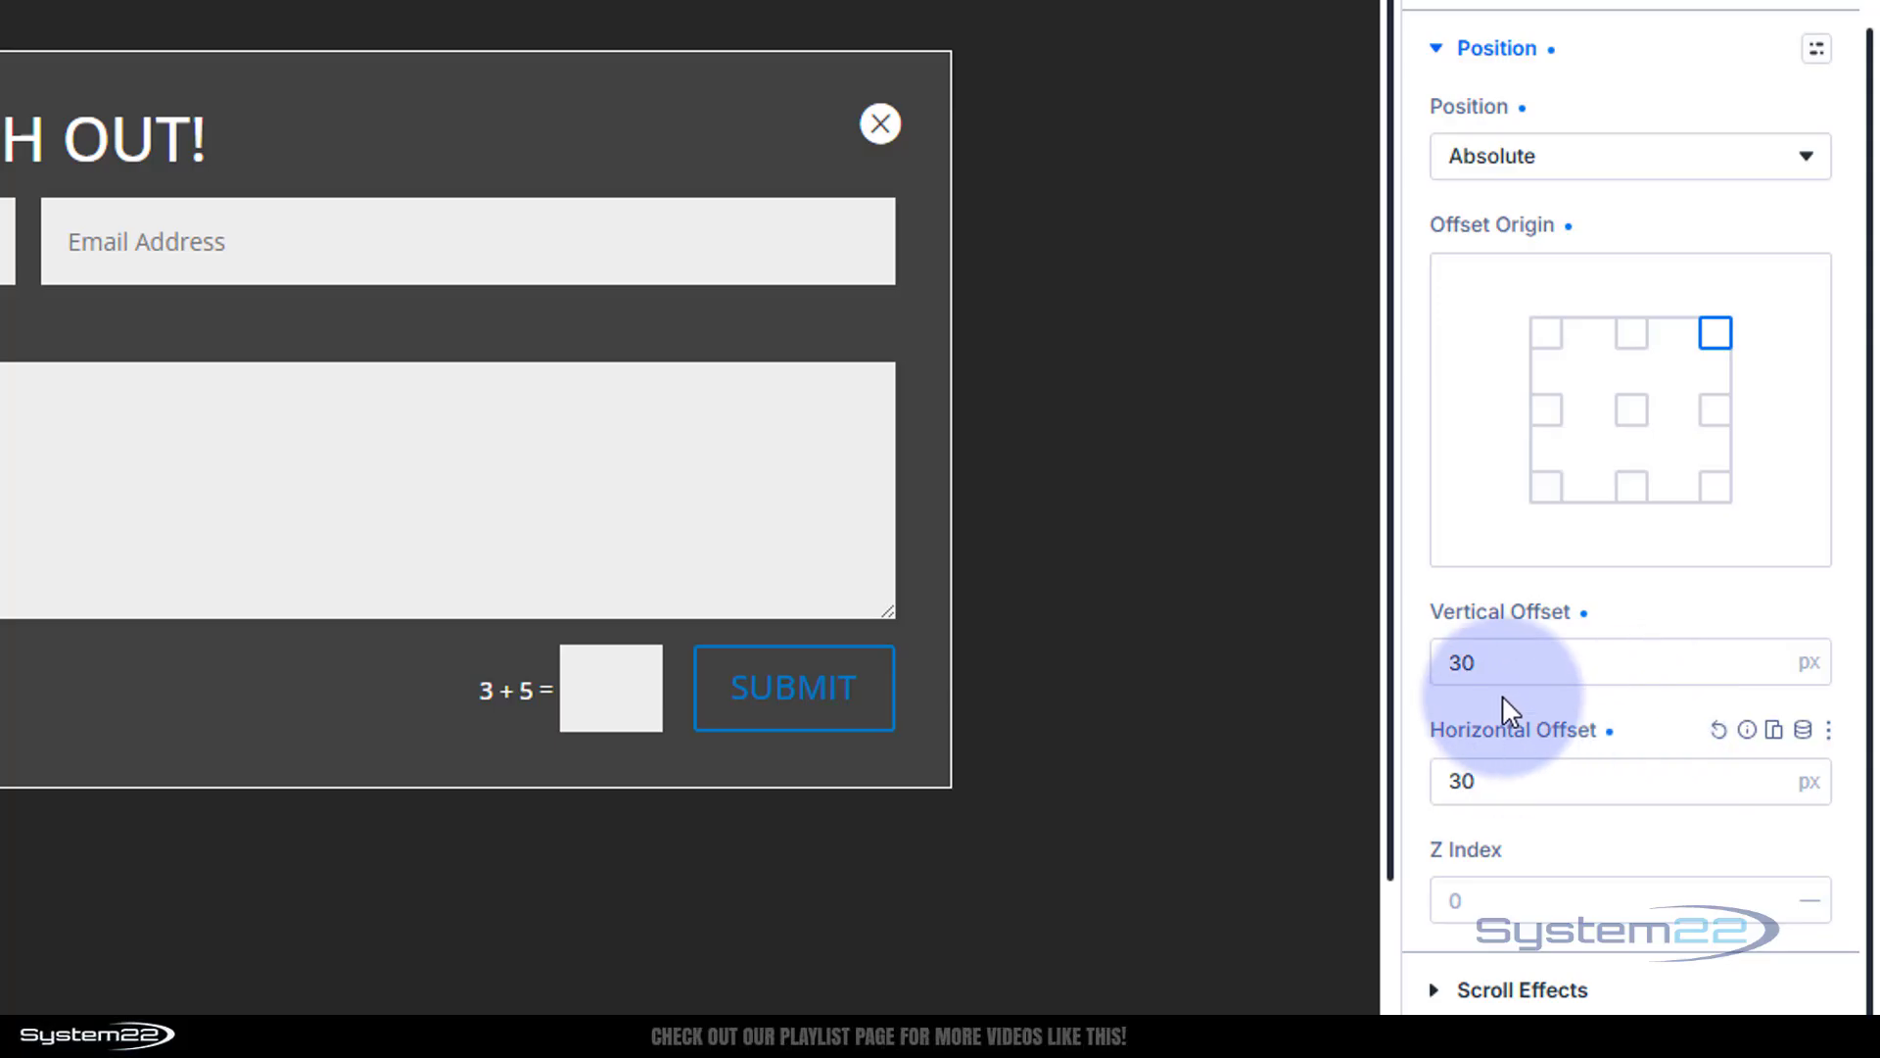
Try a -30px vertical offset, then revert the vertical offset to 30px
{"action": "left_click", "coordinate": [1478, 788]}
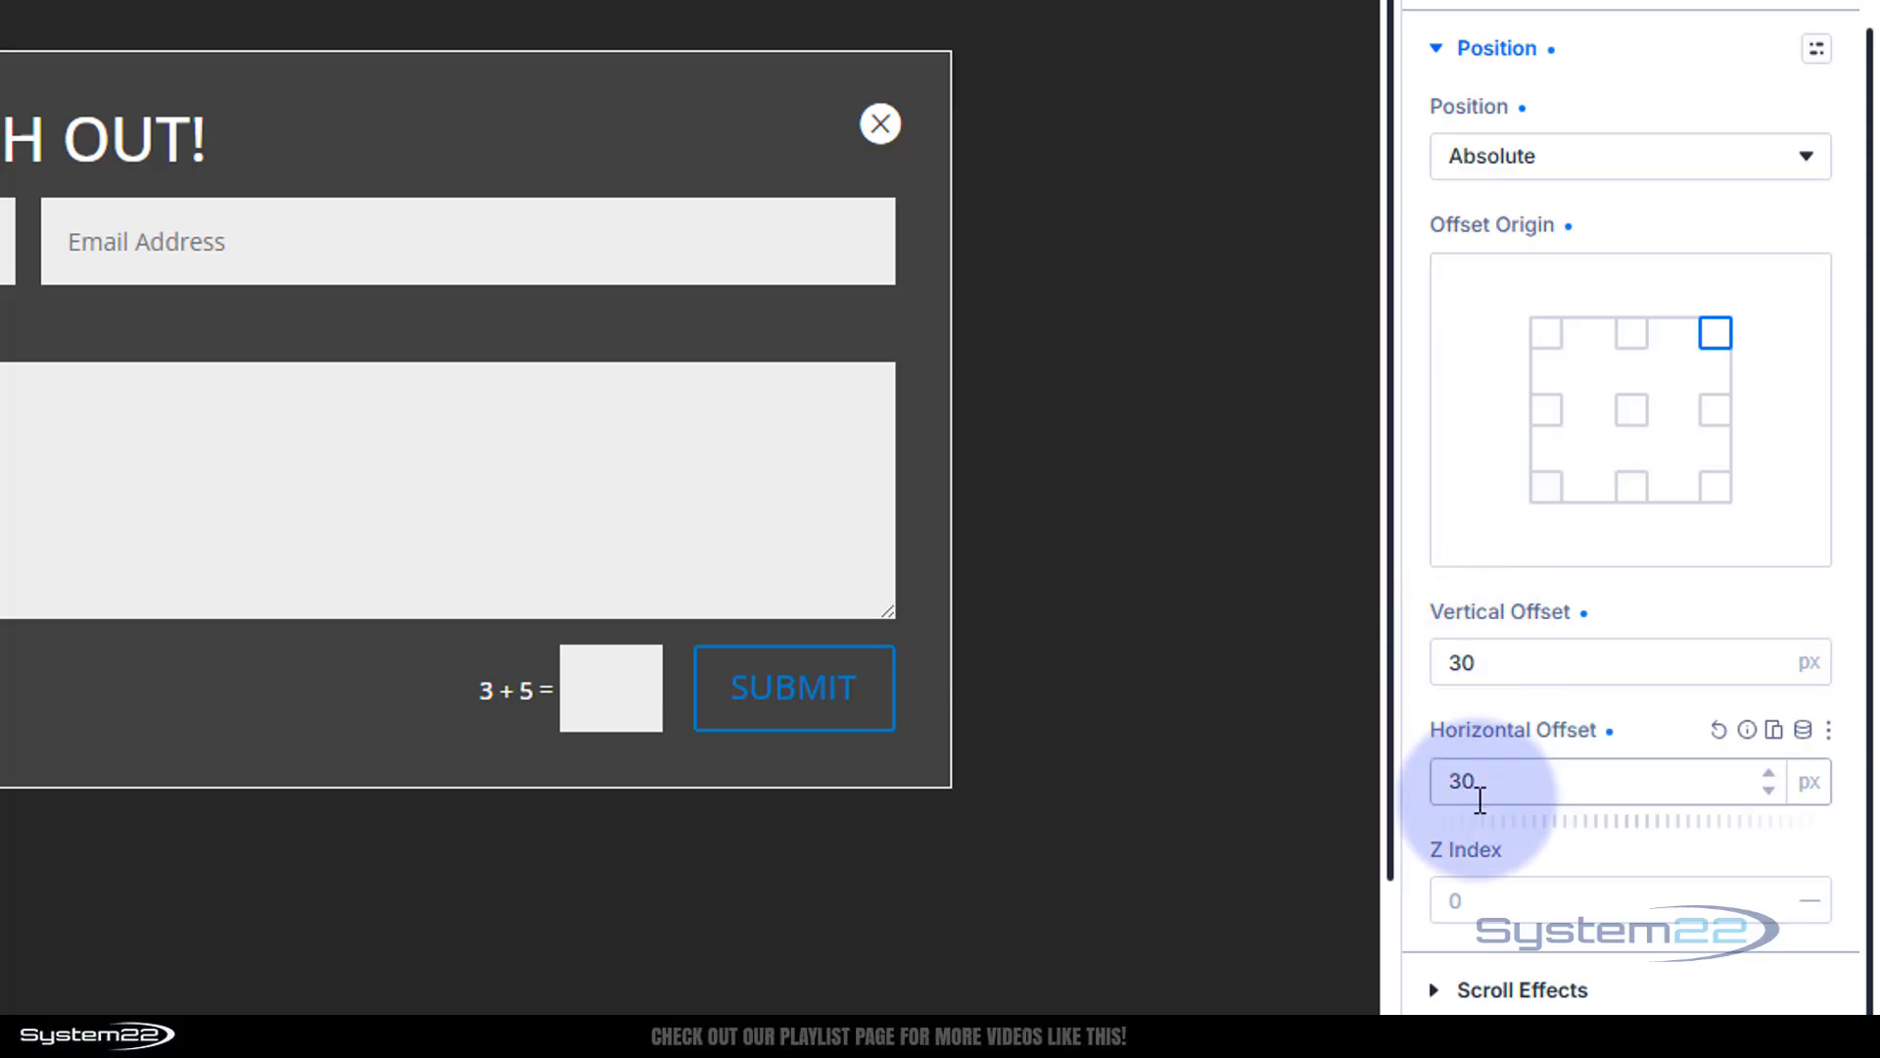
{"action": "left_click", "coordinate": [1454, 661]}
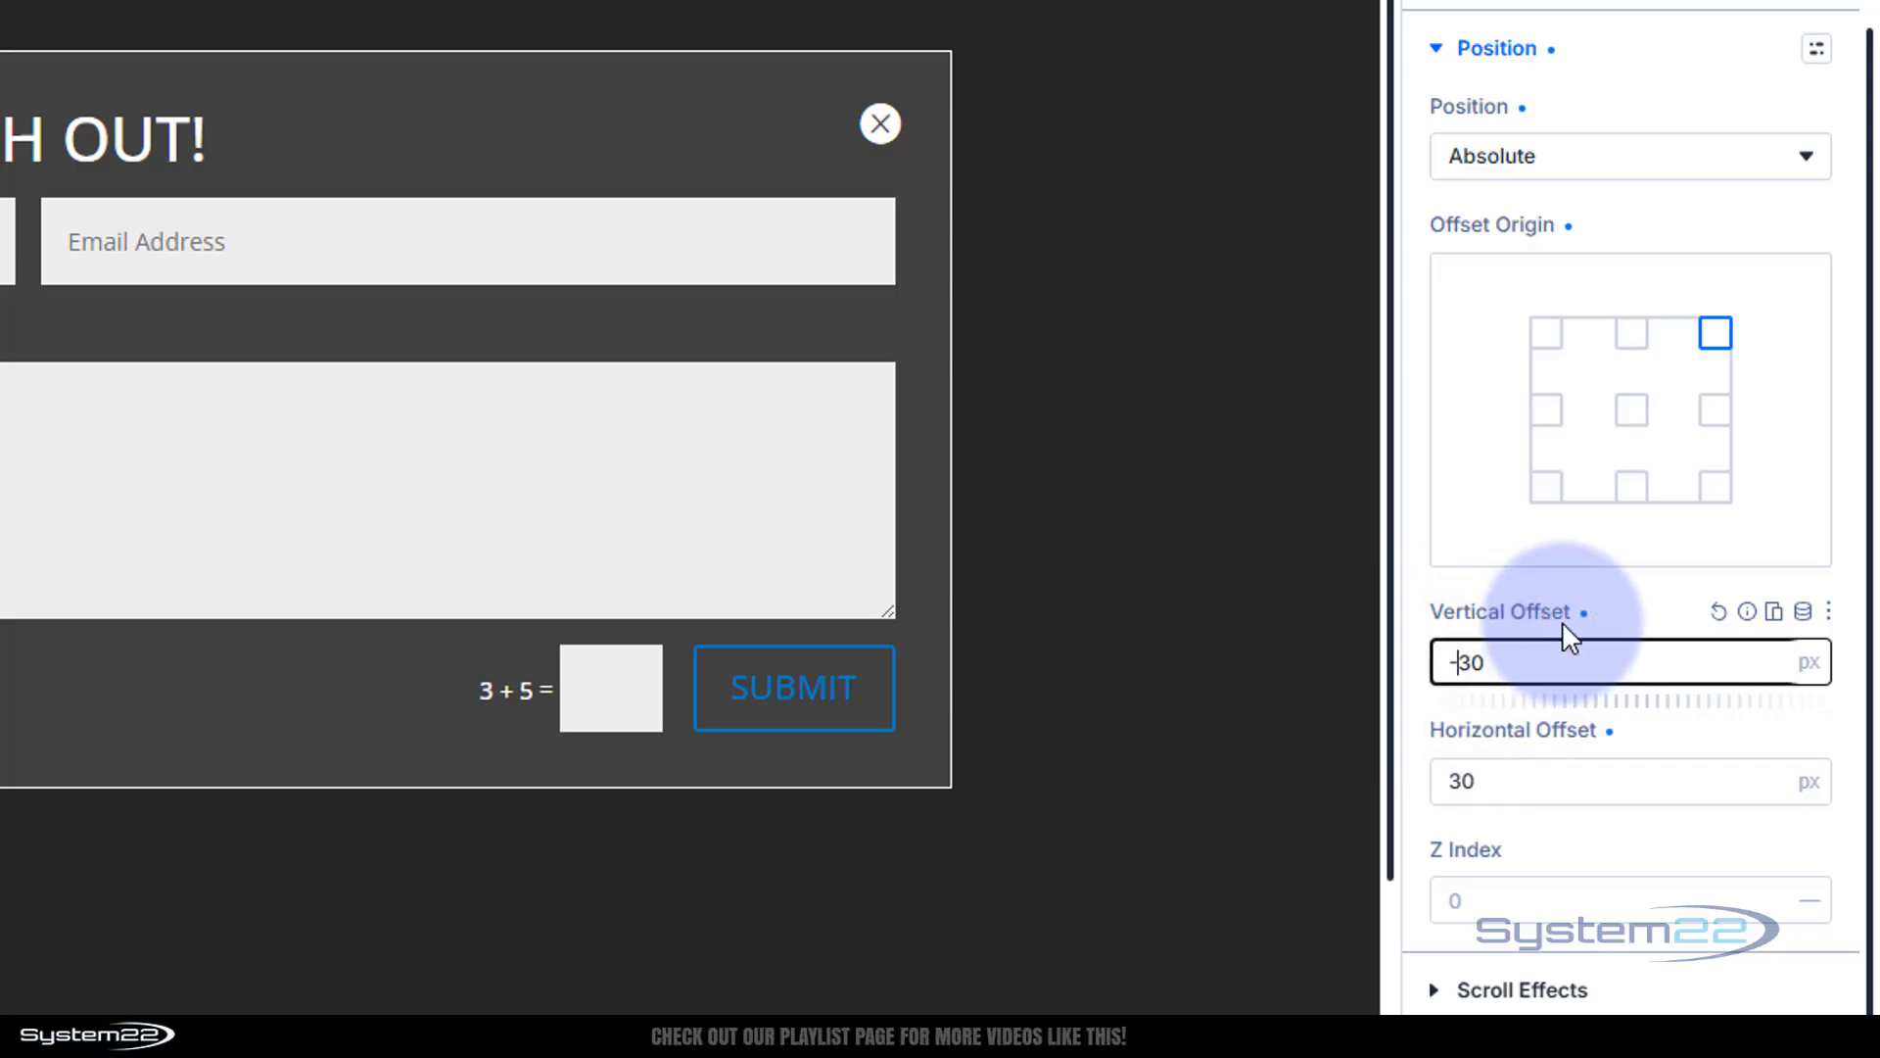
{"action": "type", "text": "-"}
{"action": "left_click", "coordinate": [1645, 612]}
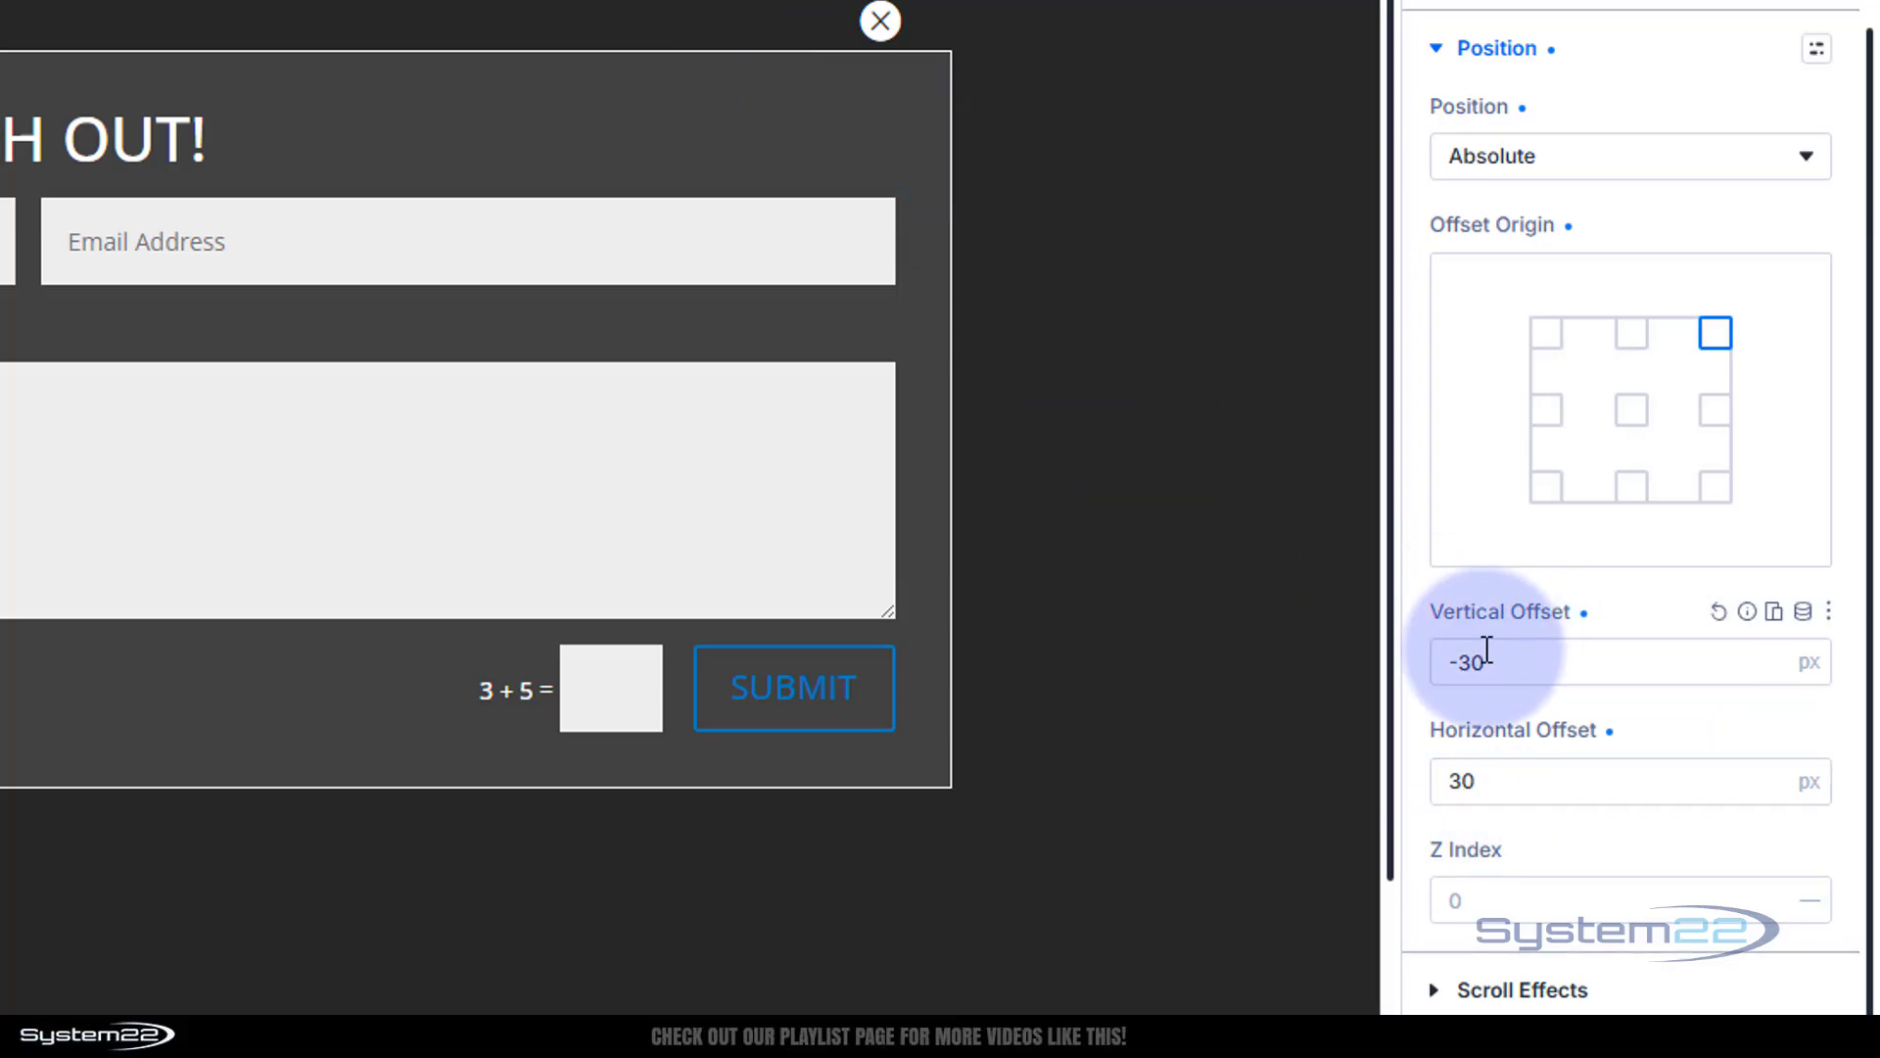
{"action": "left_click", "coordinate": [1464, 656]}
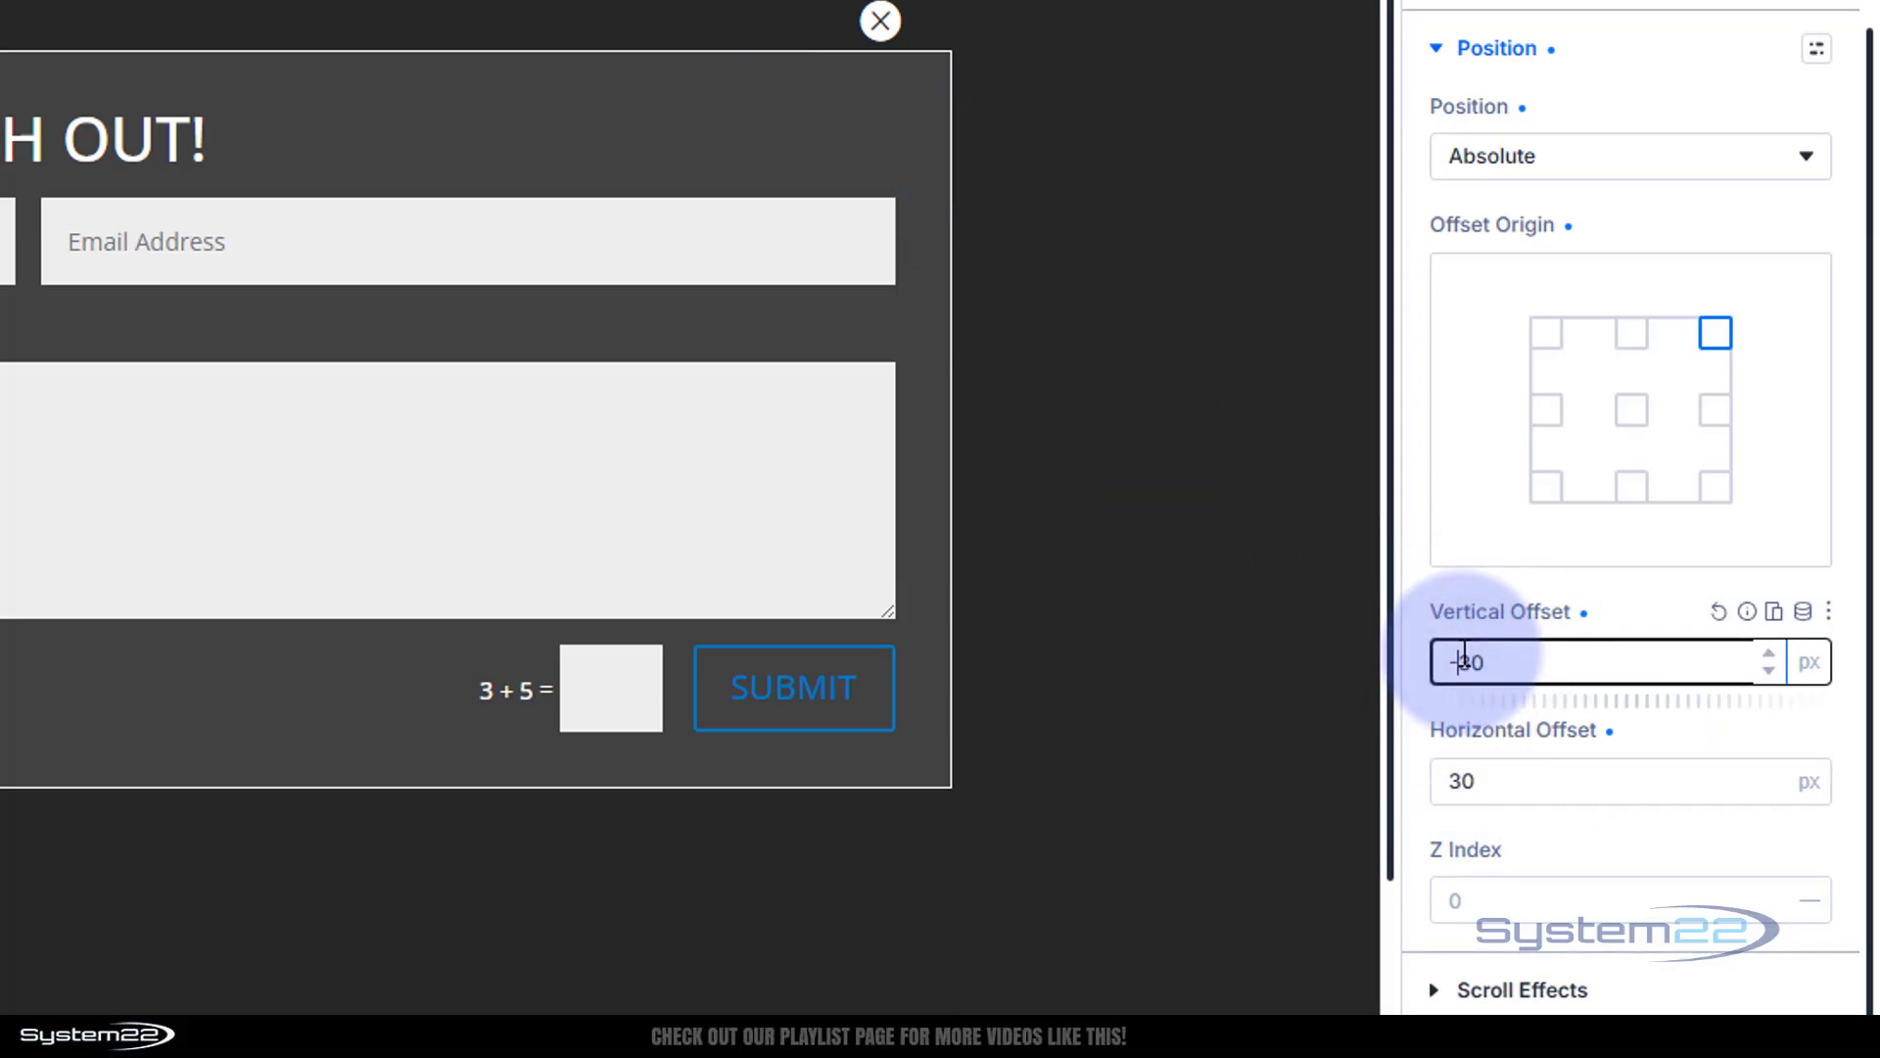
{"action": "left_click", "coordinate": [1635, 599]}
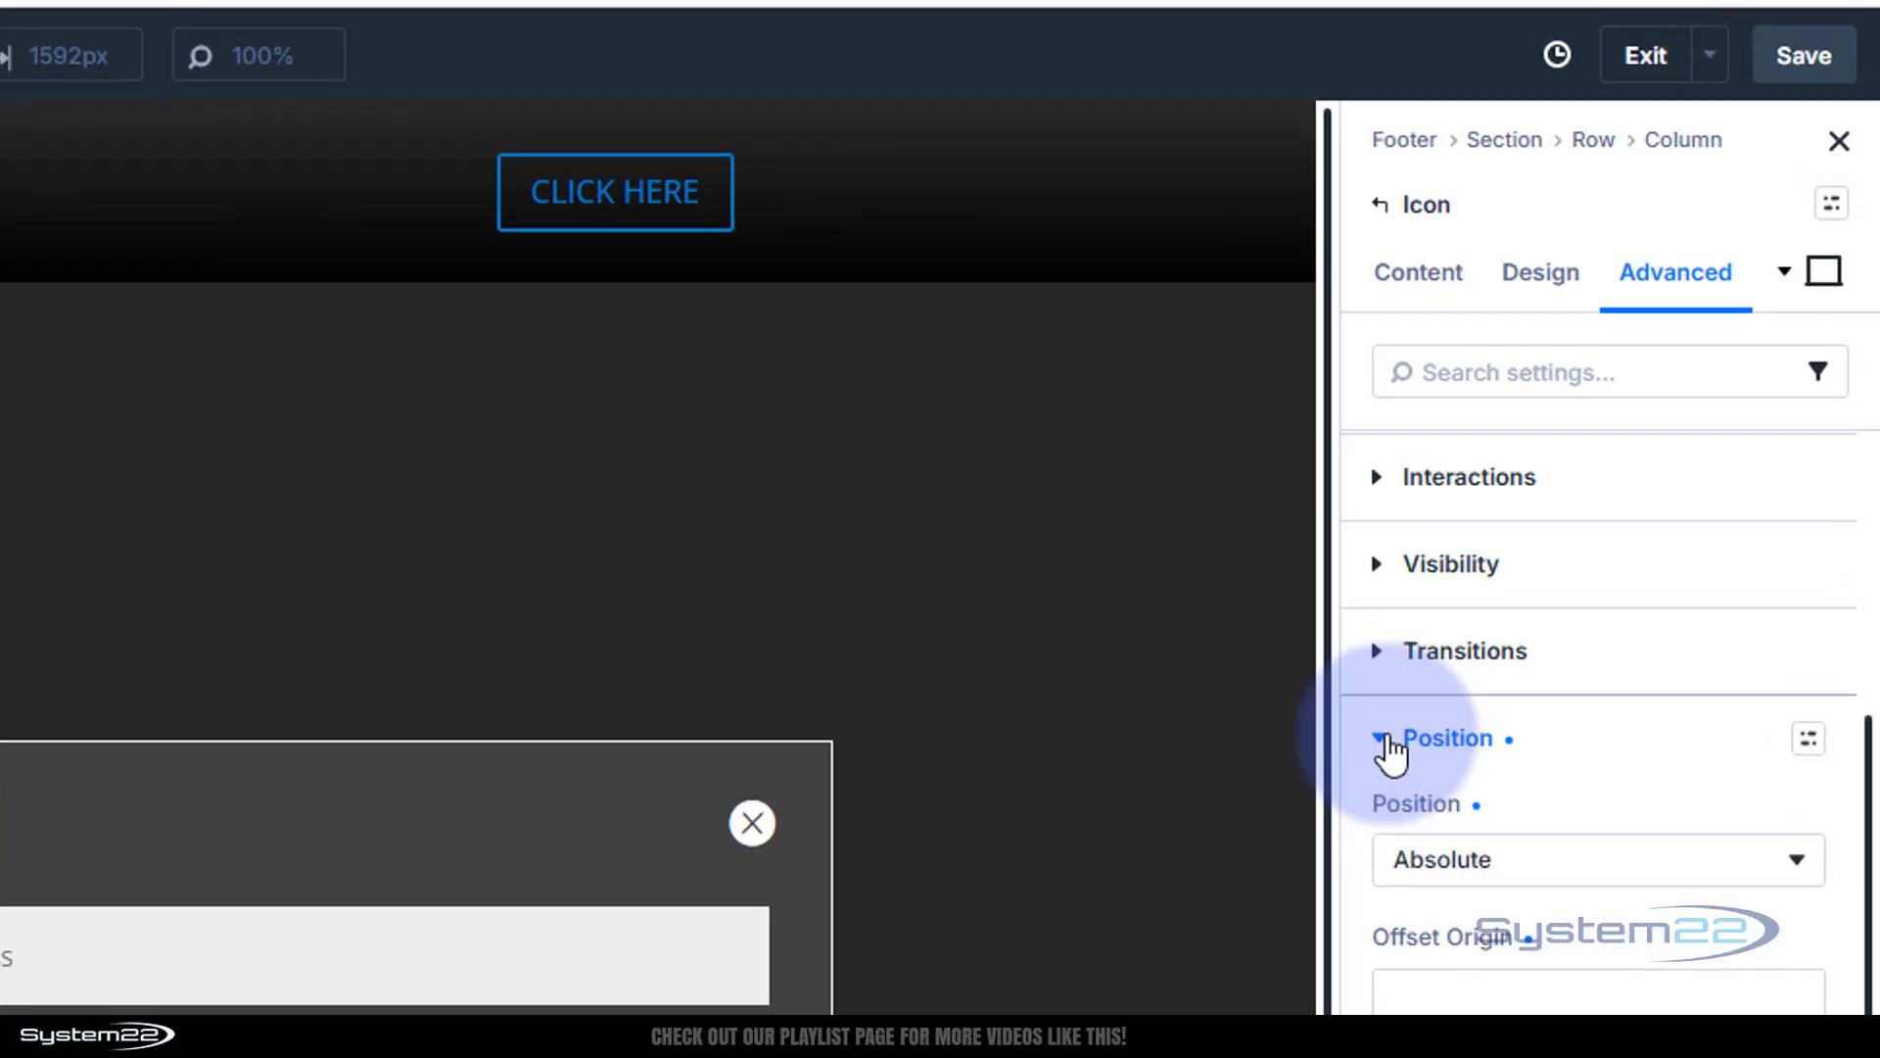
Give the close X icon an On Click Toggle Visibility interaction targeting the pform section
{"action": "left_click", "coordinate": [1349, 776]}
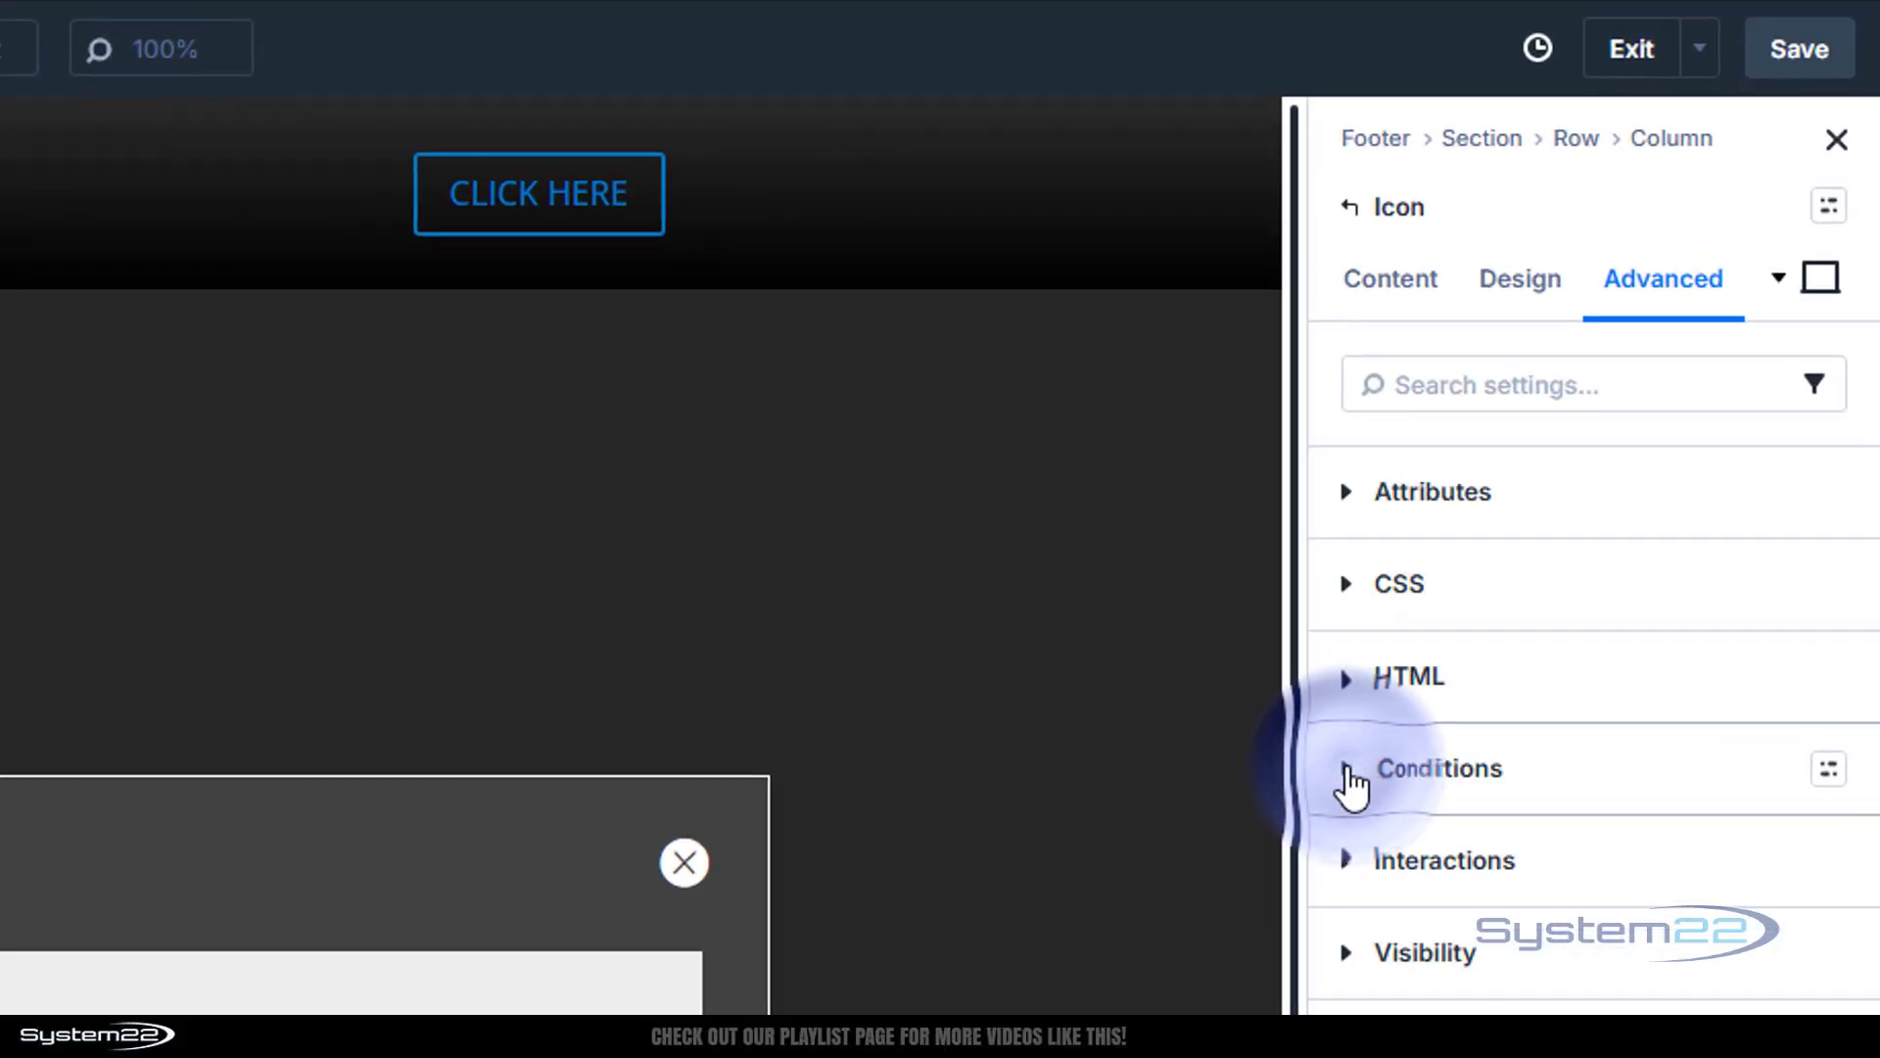
{"action": "left_click", "coordinate": [1356, 866]}
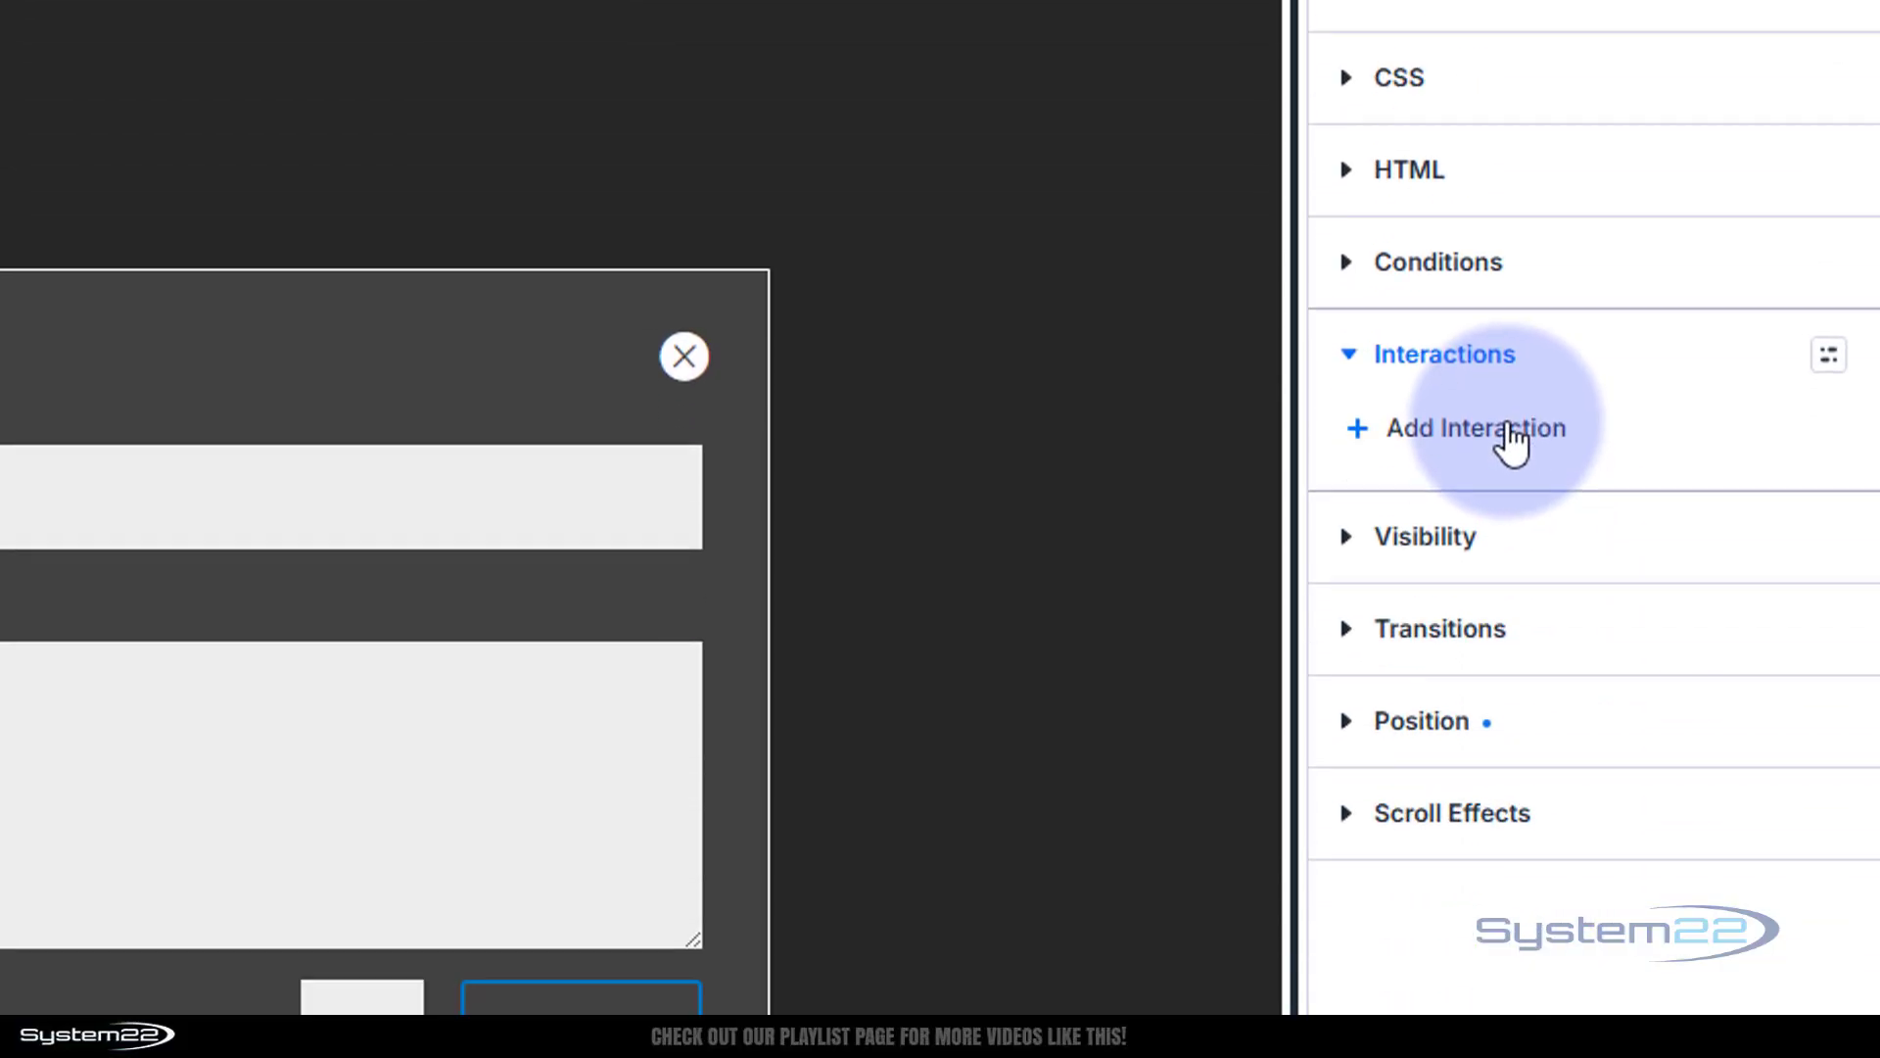
{"action": "left_click", "coordinate": [1509, 428]}
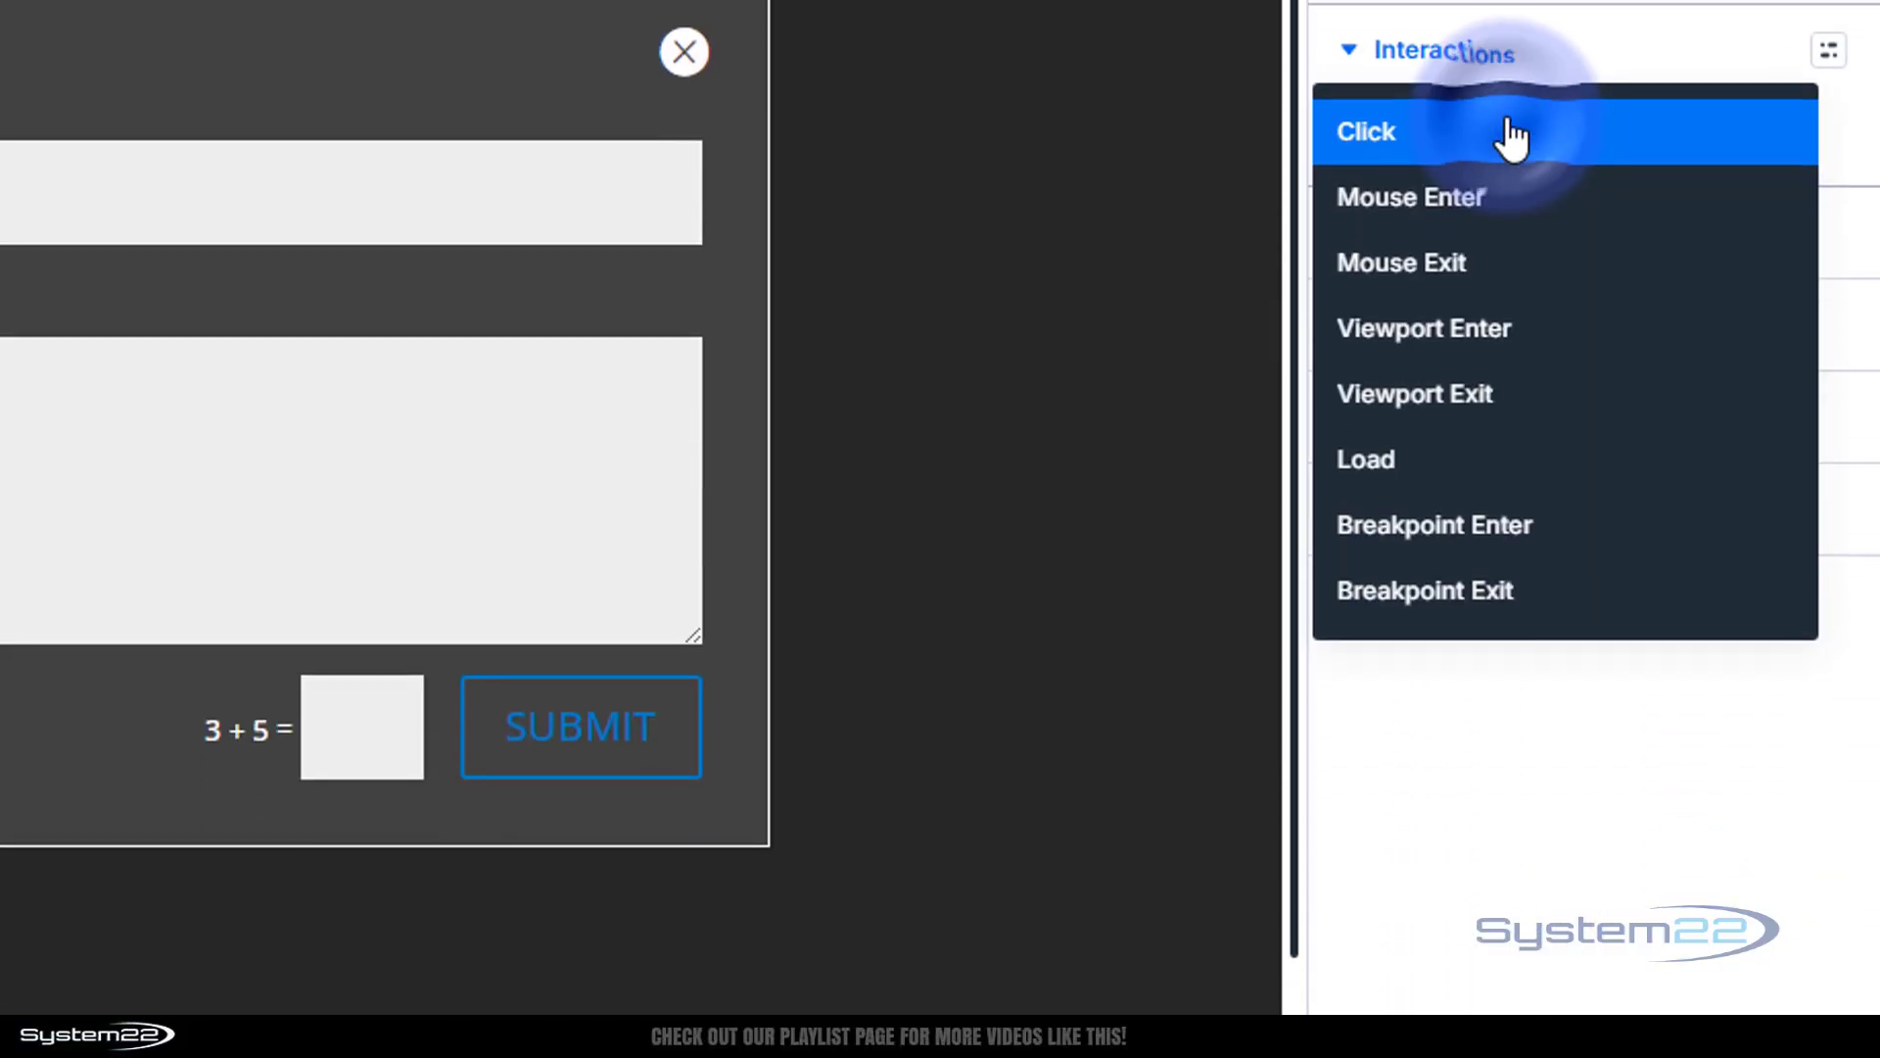
{"action": "left_click", "coordinate": [1411, 130]}
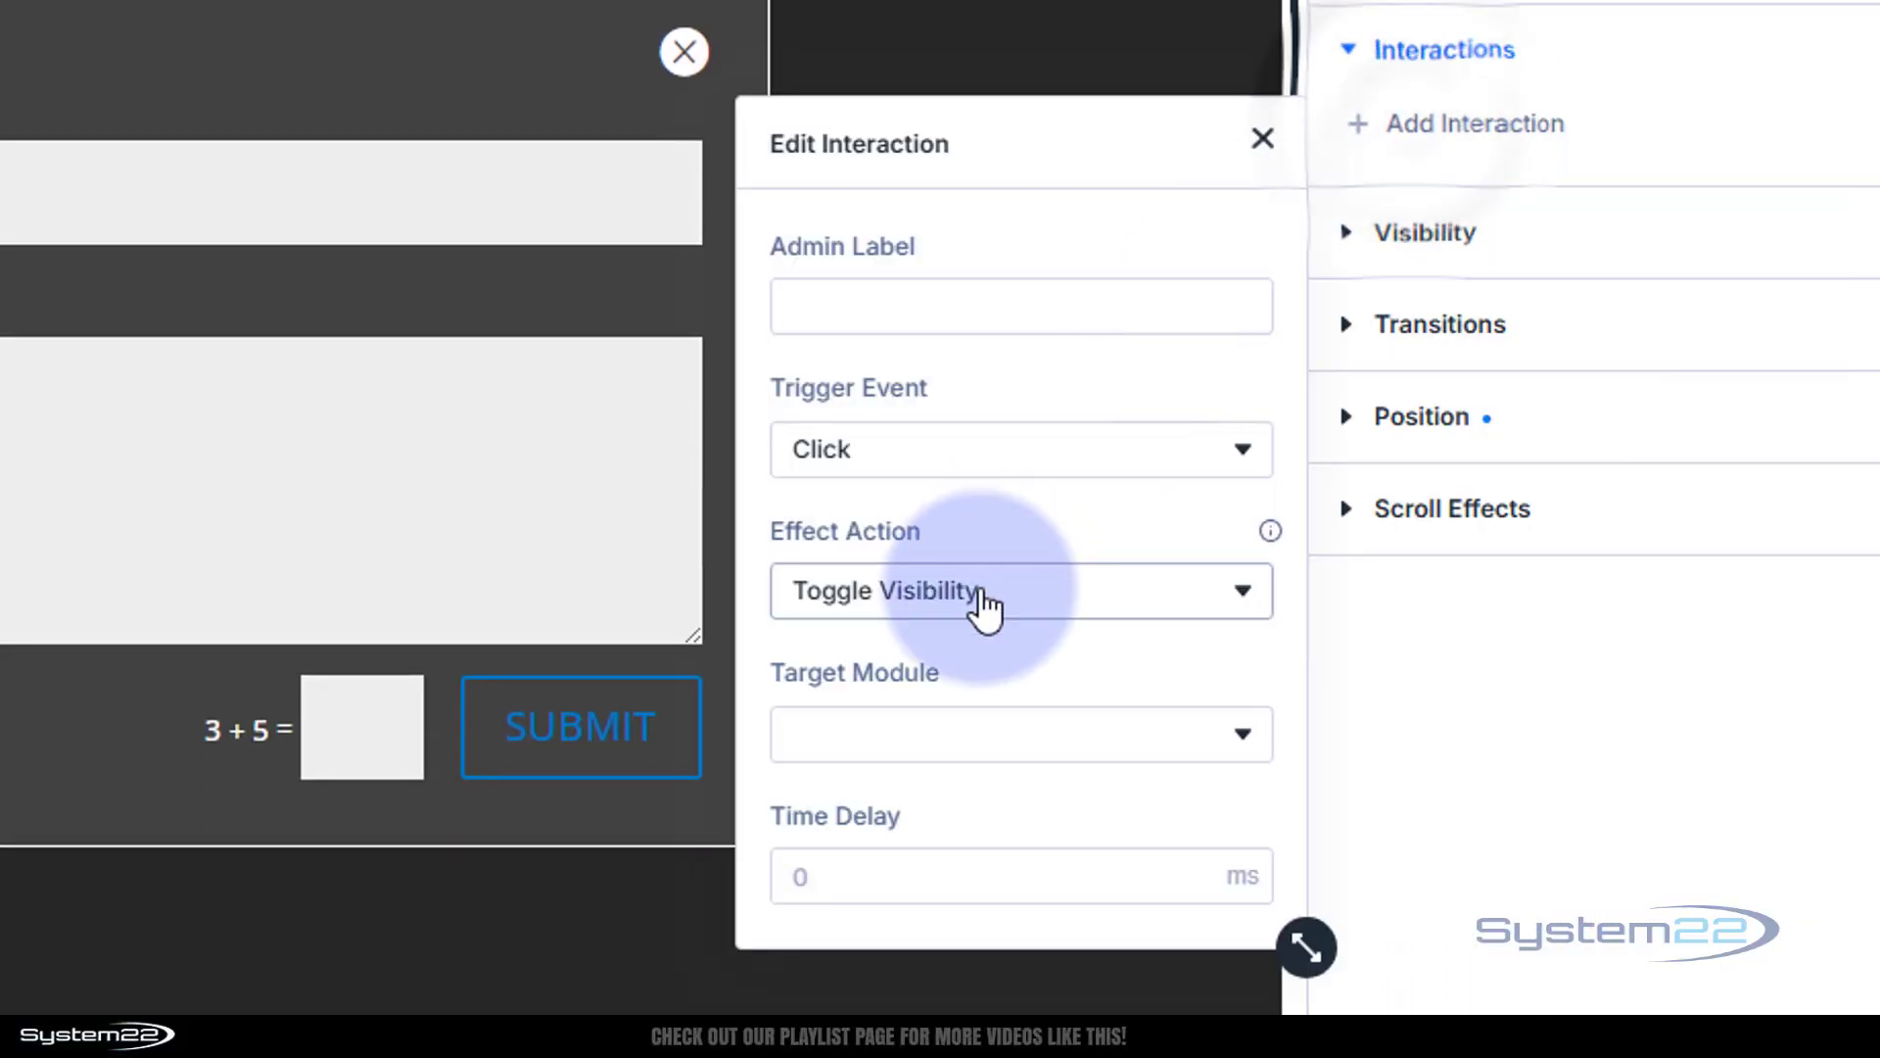
{"action": "left_click", "coordinate": [1080, 737]}
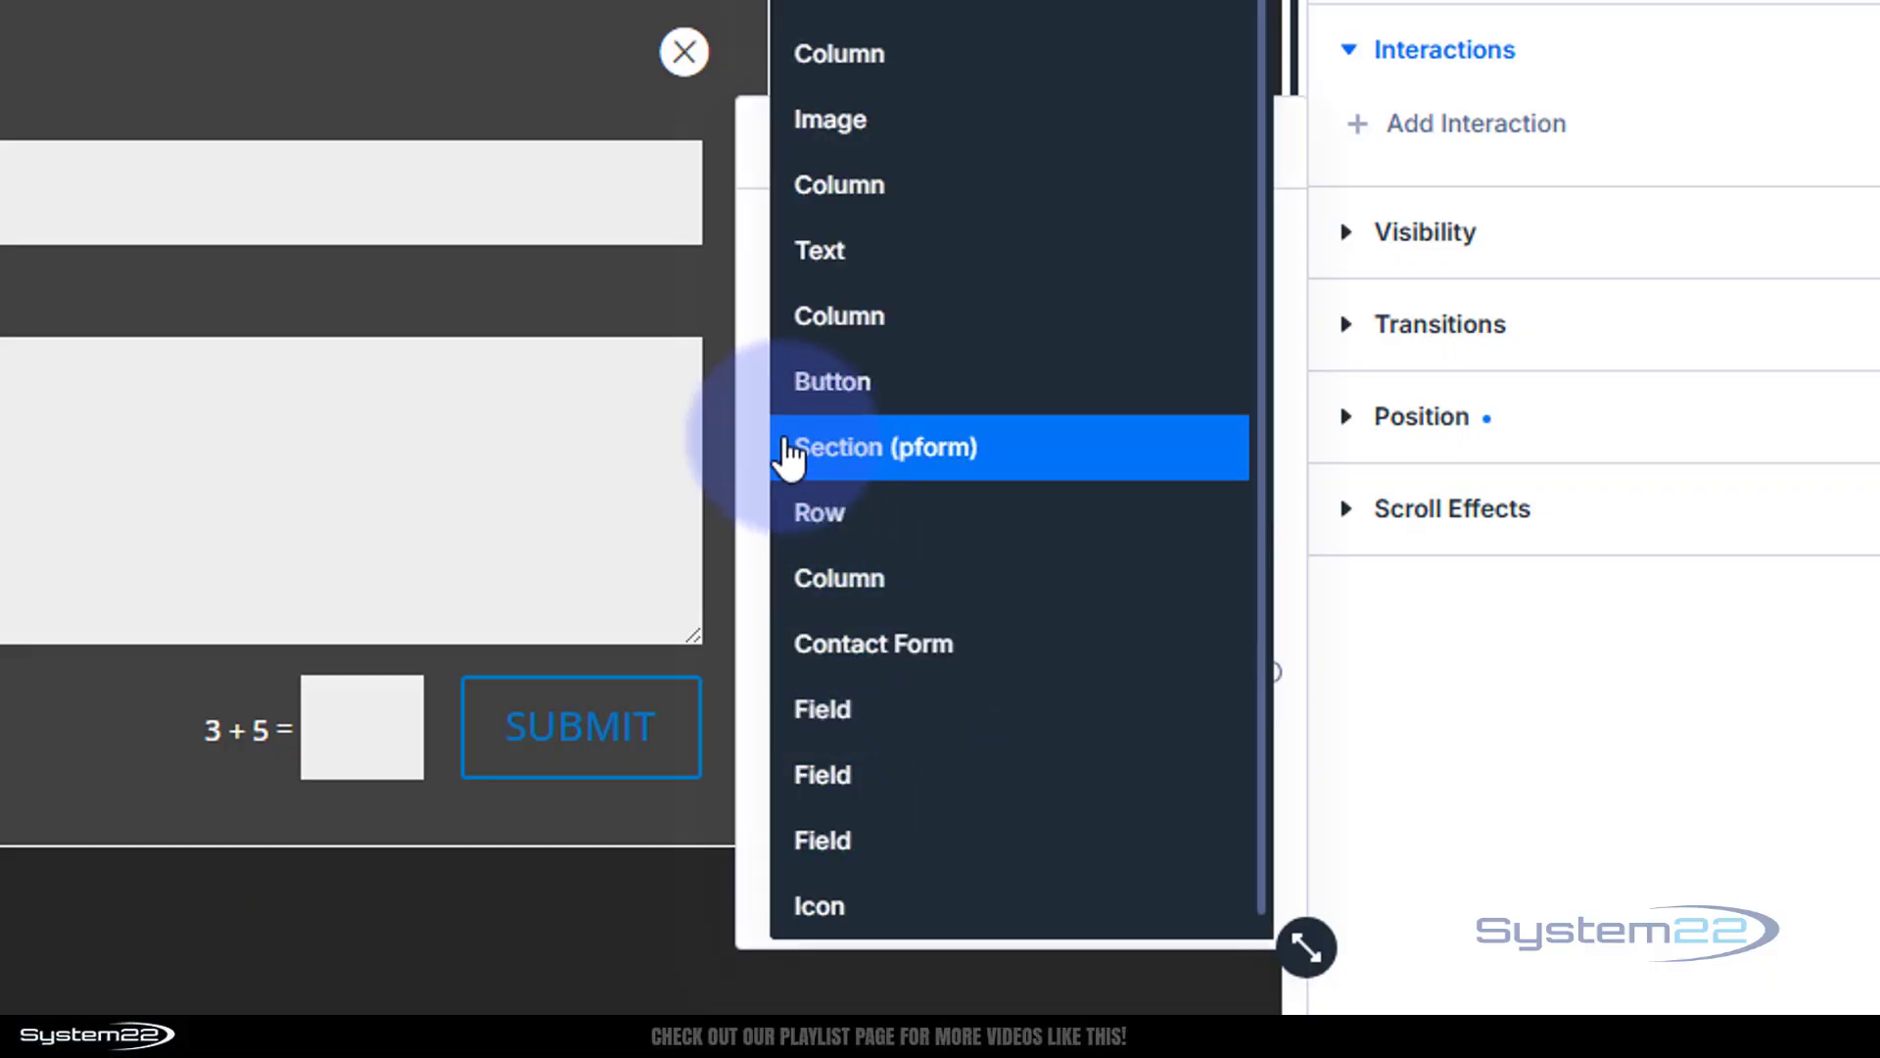
{"action": "left_click", "coordinate": [869, 460]}
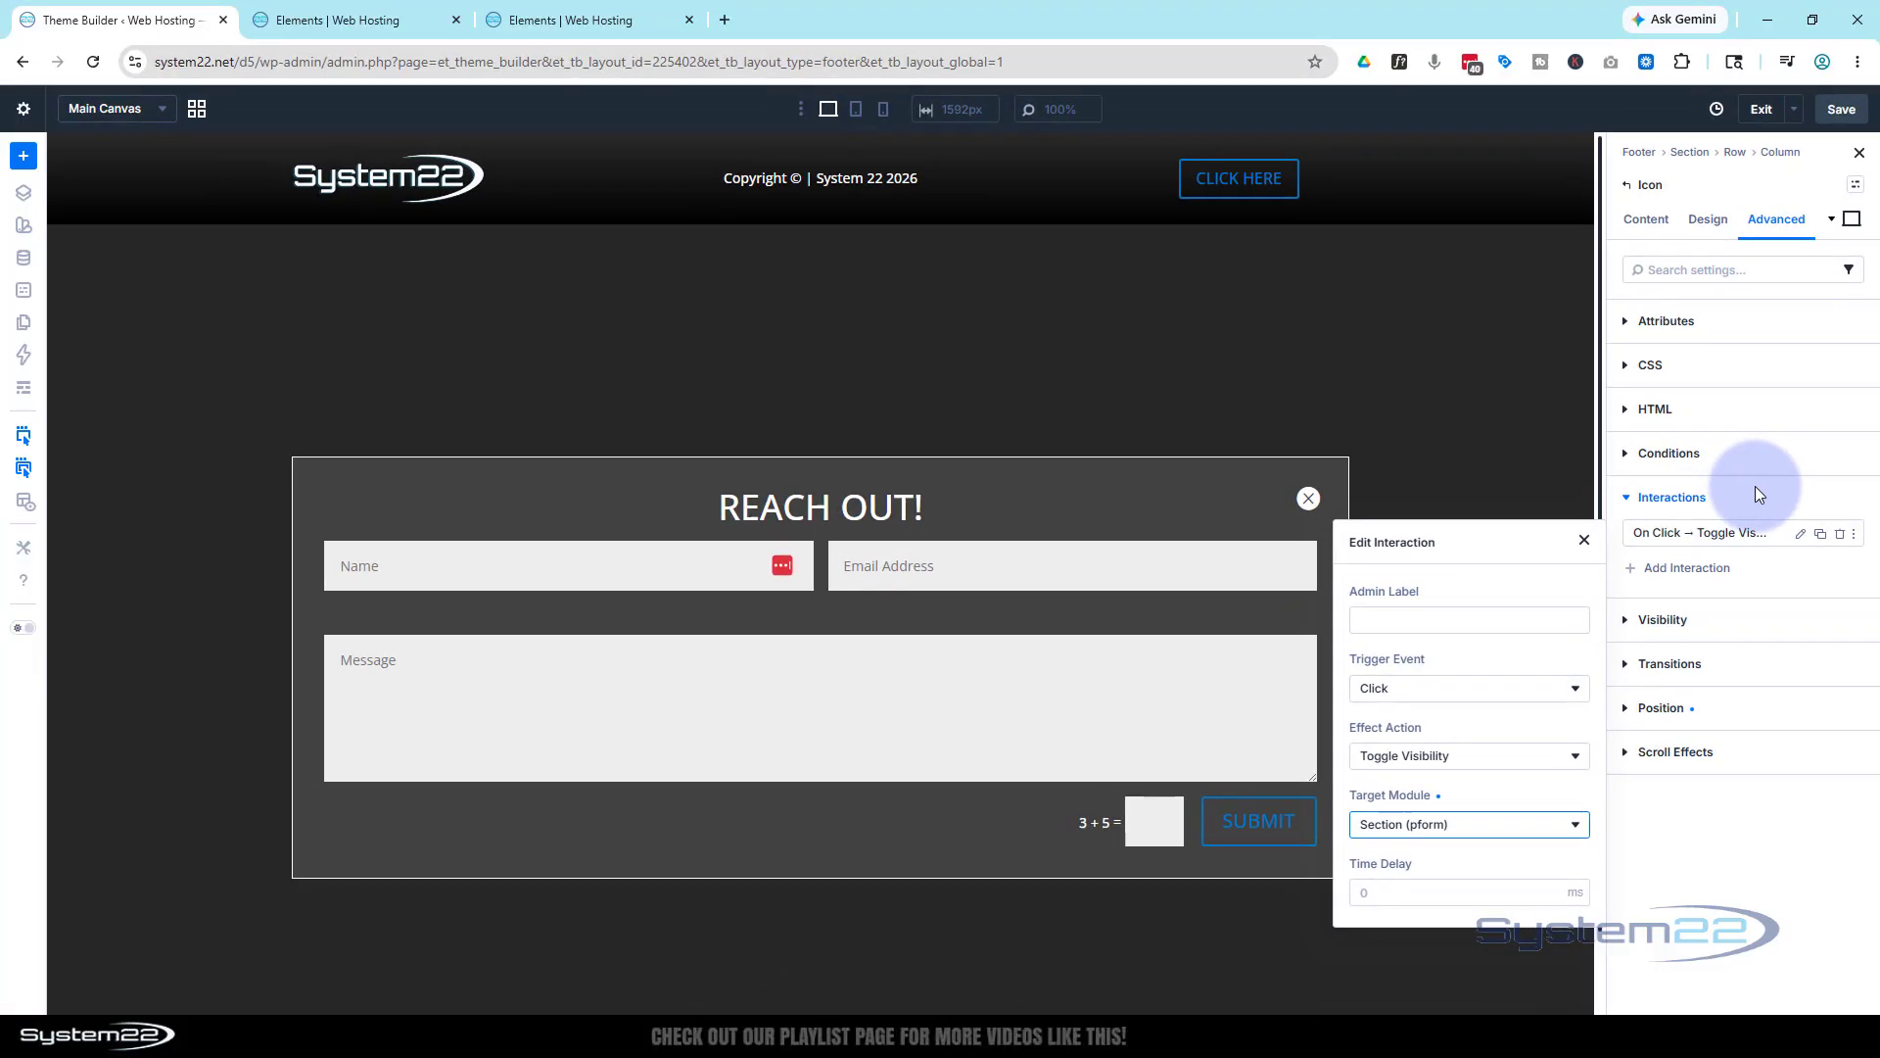
{"action": "left_click", "coordinate": [1629, 63]}
{"action": "left_click", "coordinate": [1567, 392]}
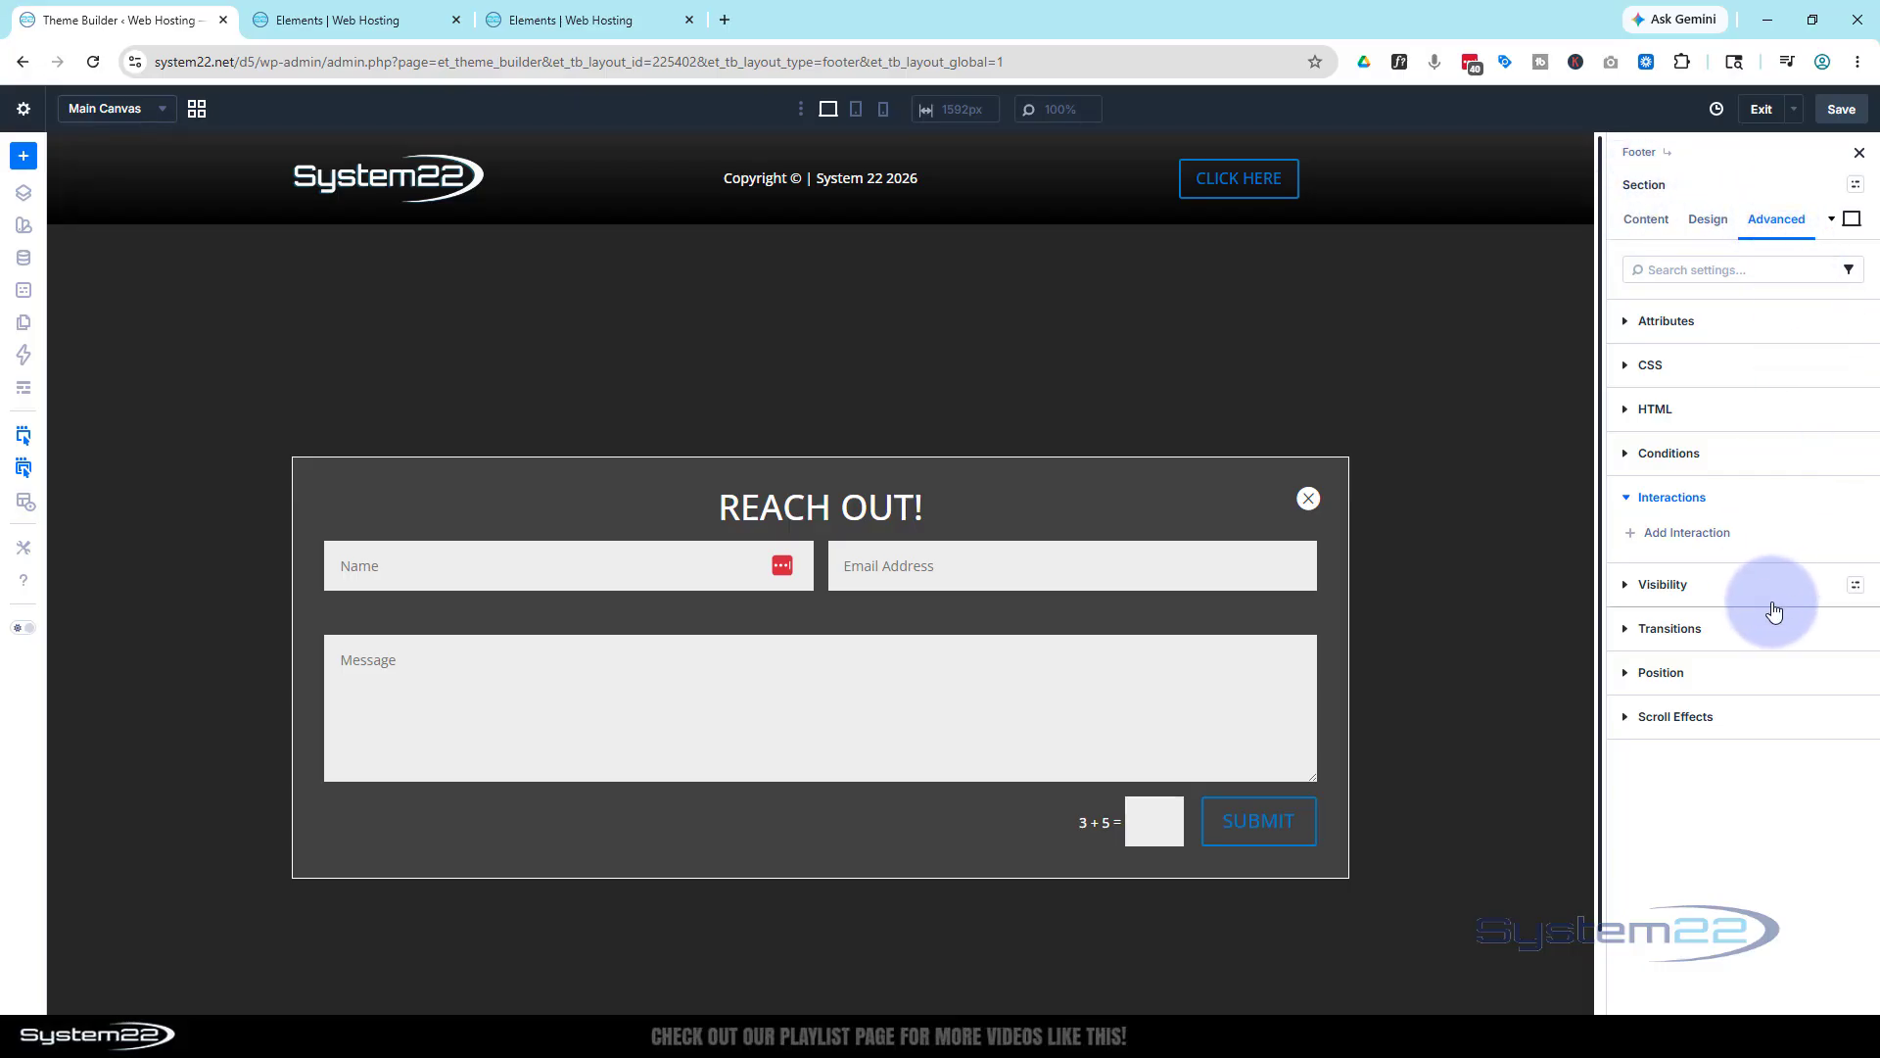
Set the pform section's position to Fixed with a top-centre offset origin
{"action": "left_click", "coordinate": [1783, 670]}
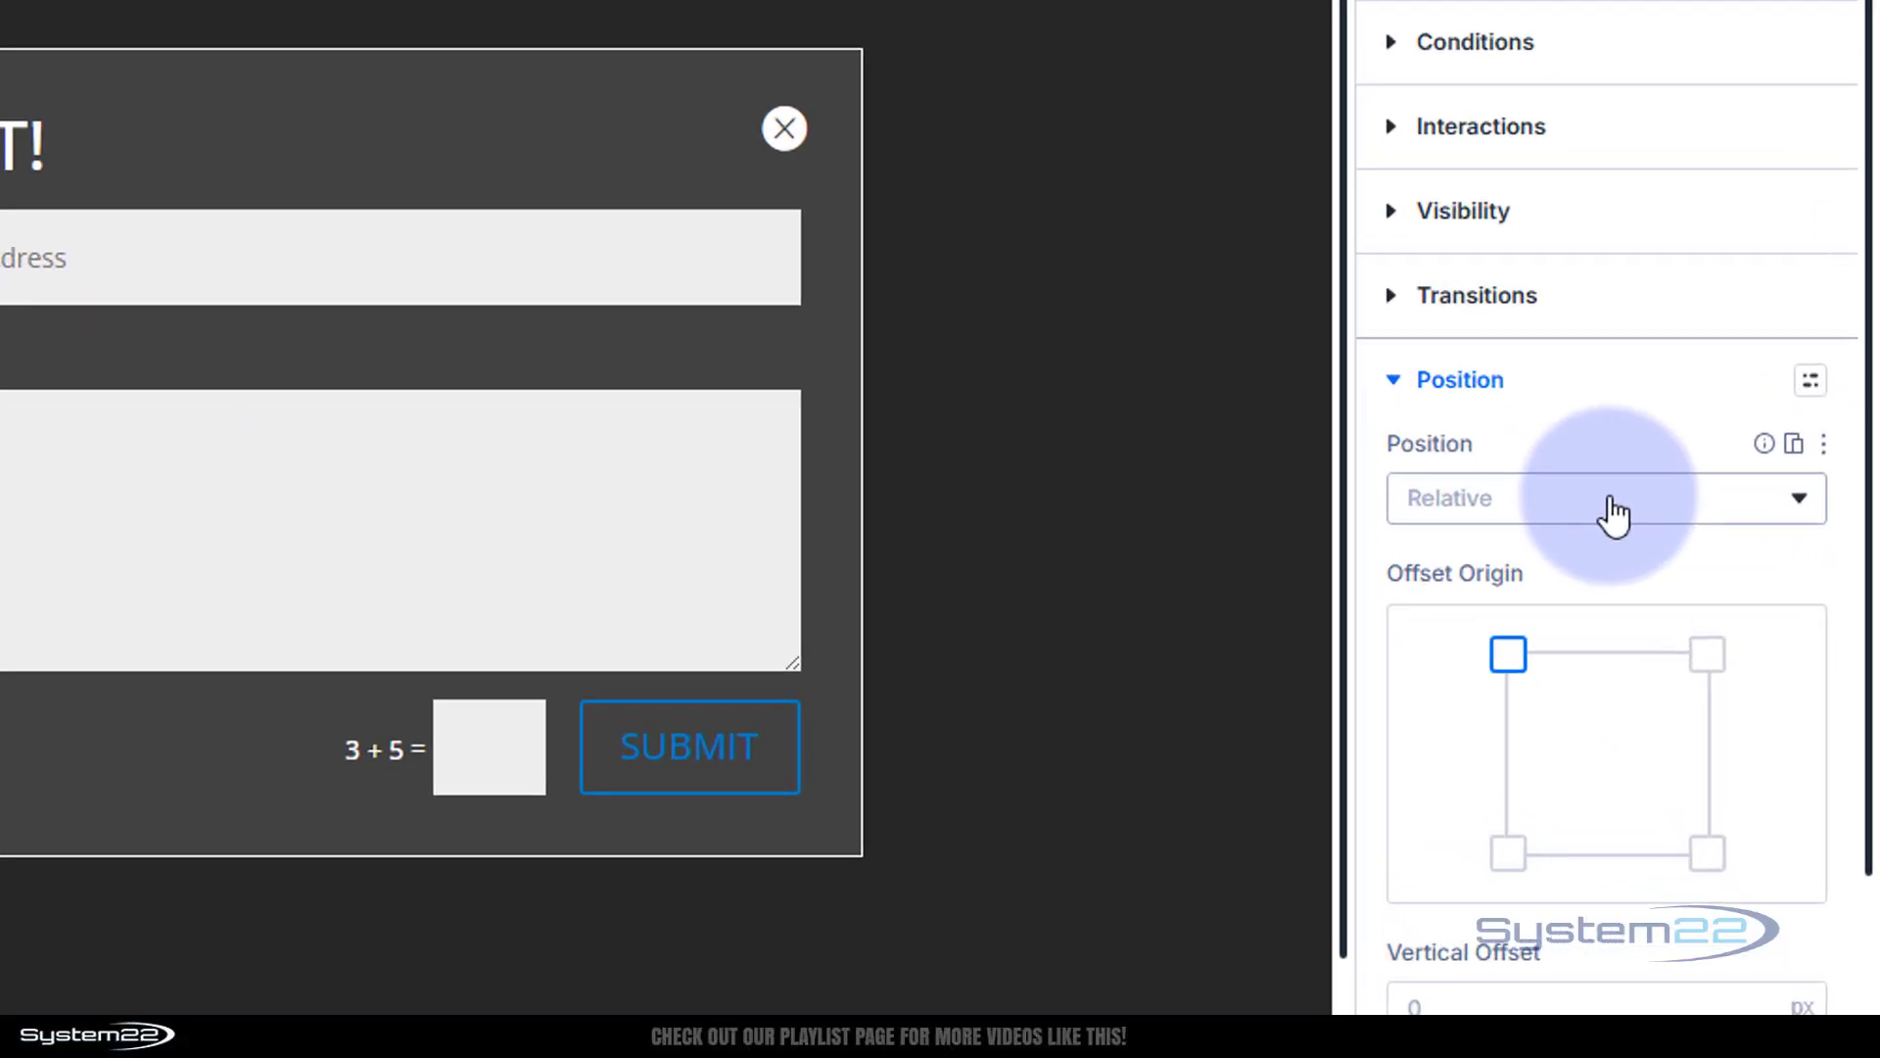
{"action": "left_click", "coordinate": [1741, 693]}
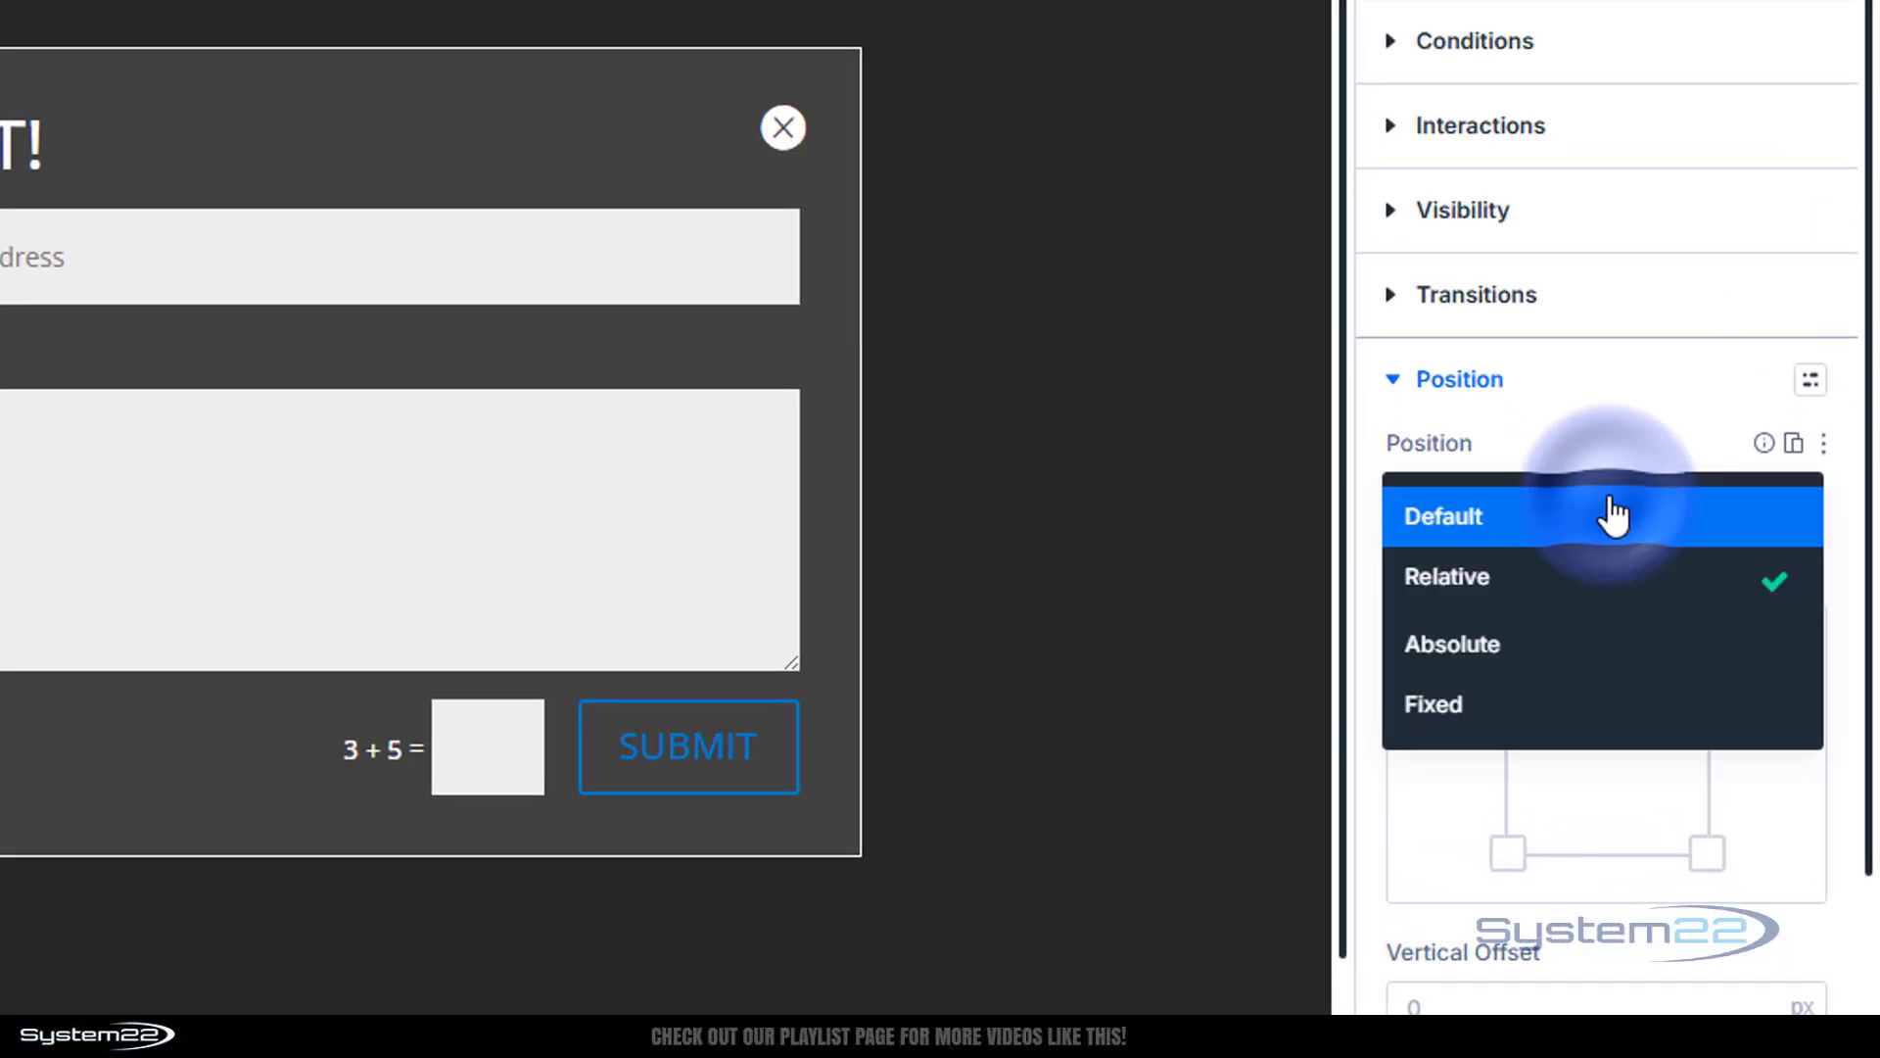
{"action": "left_click", "coordinate": [1548, 713]}
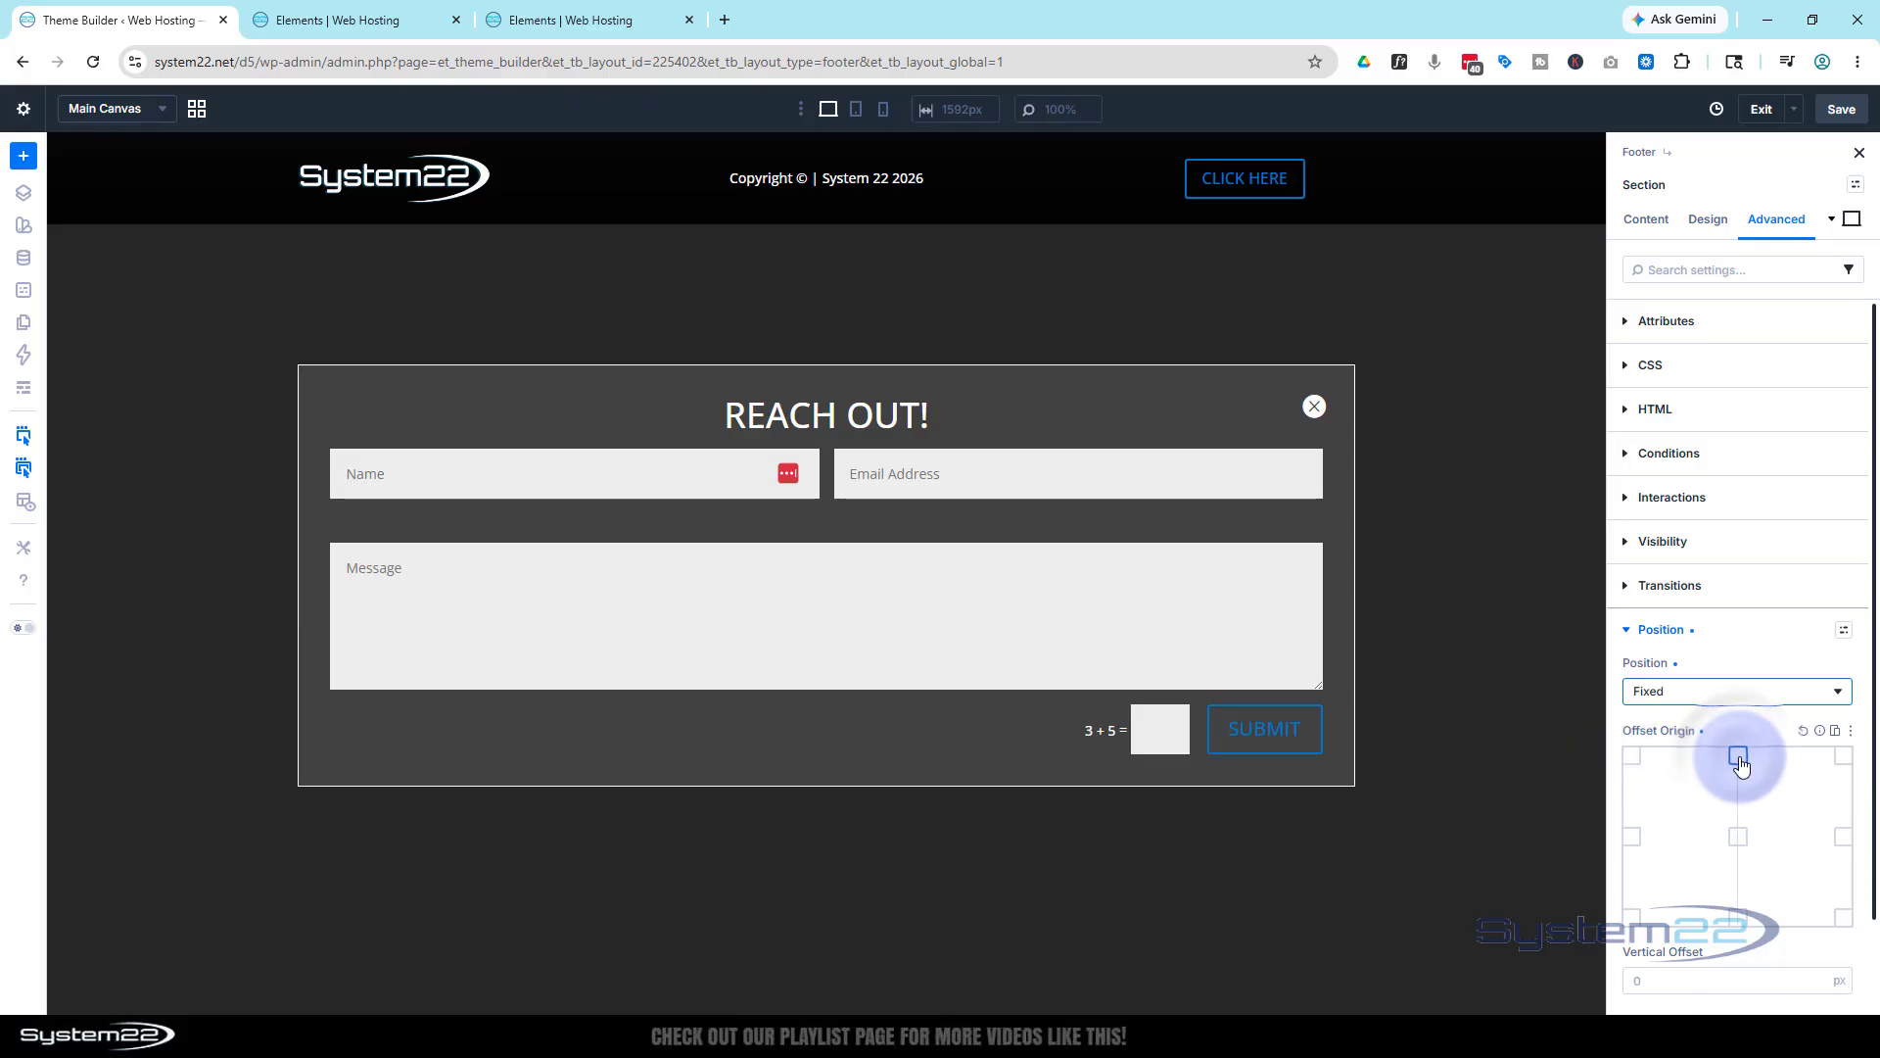
{"action": "left_click", "coordinate": [1736, 841]}
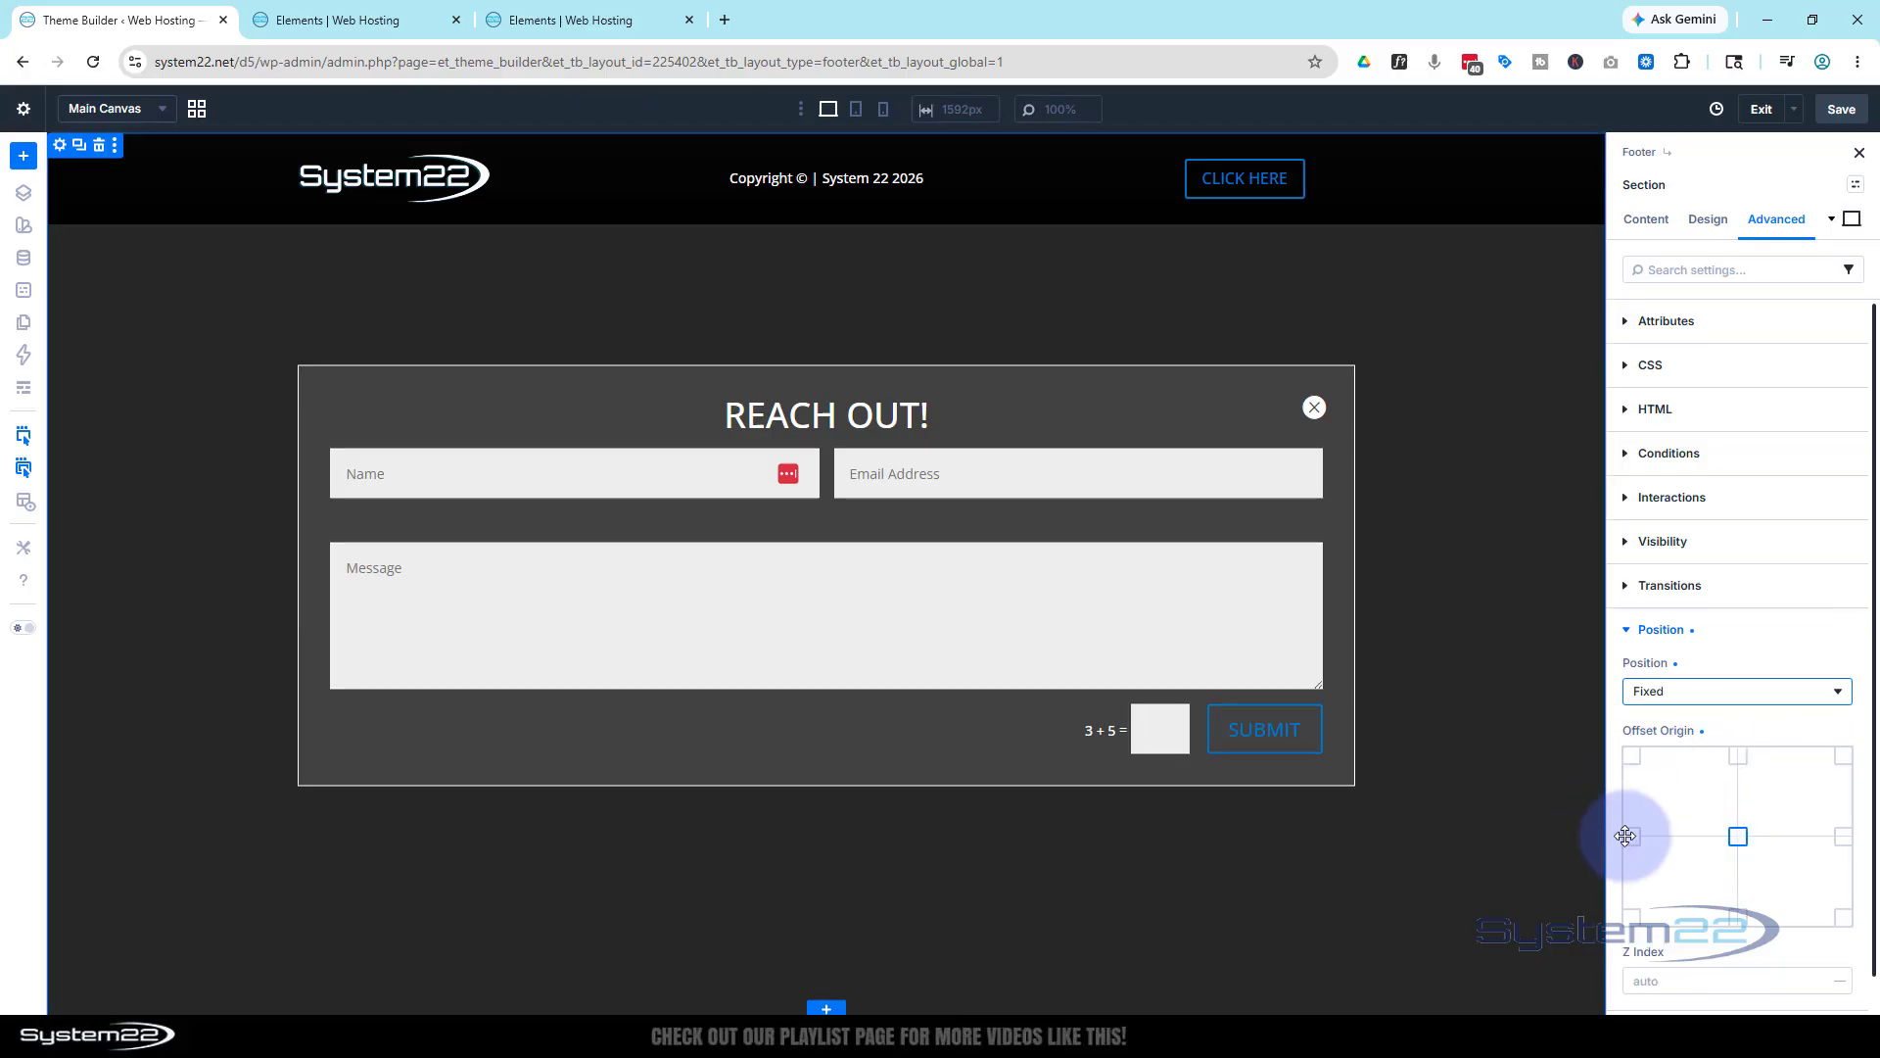
{"action": "left_click", "coordinate": [1736, 761]}
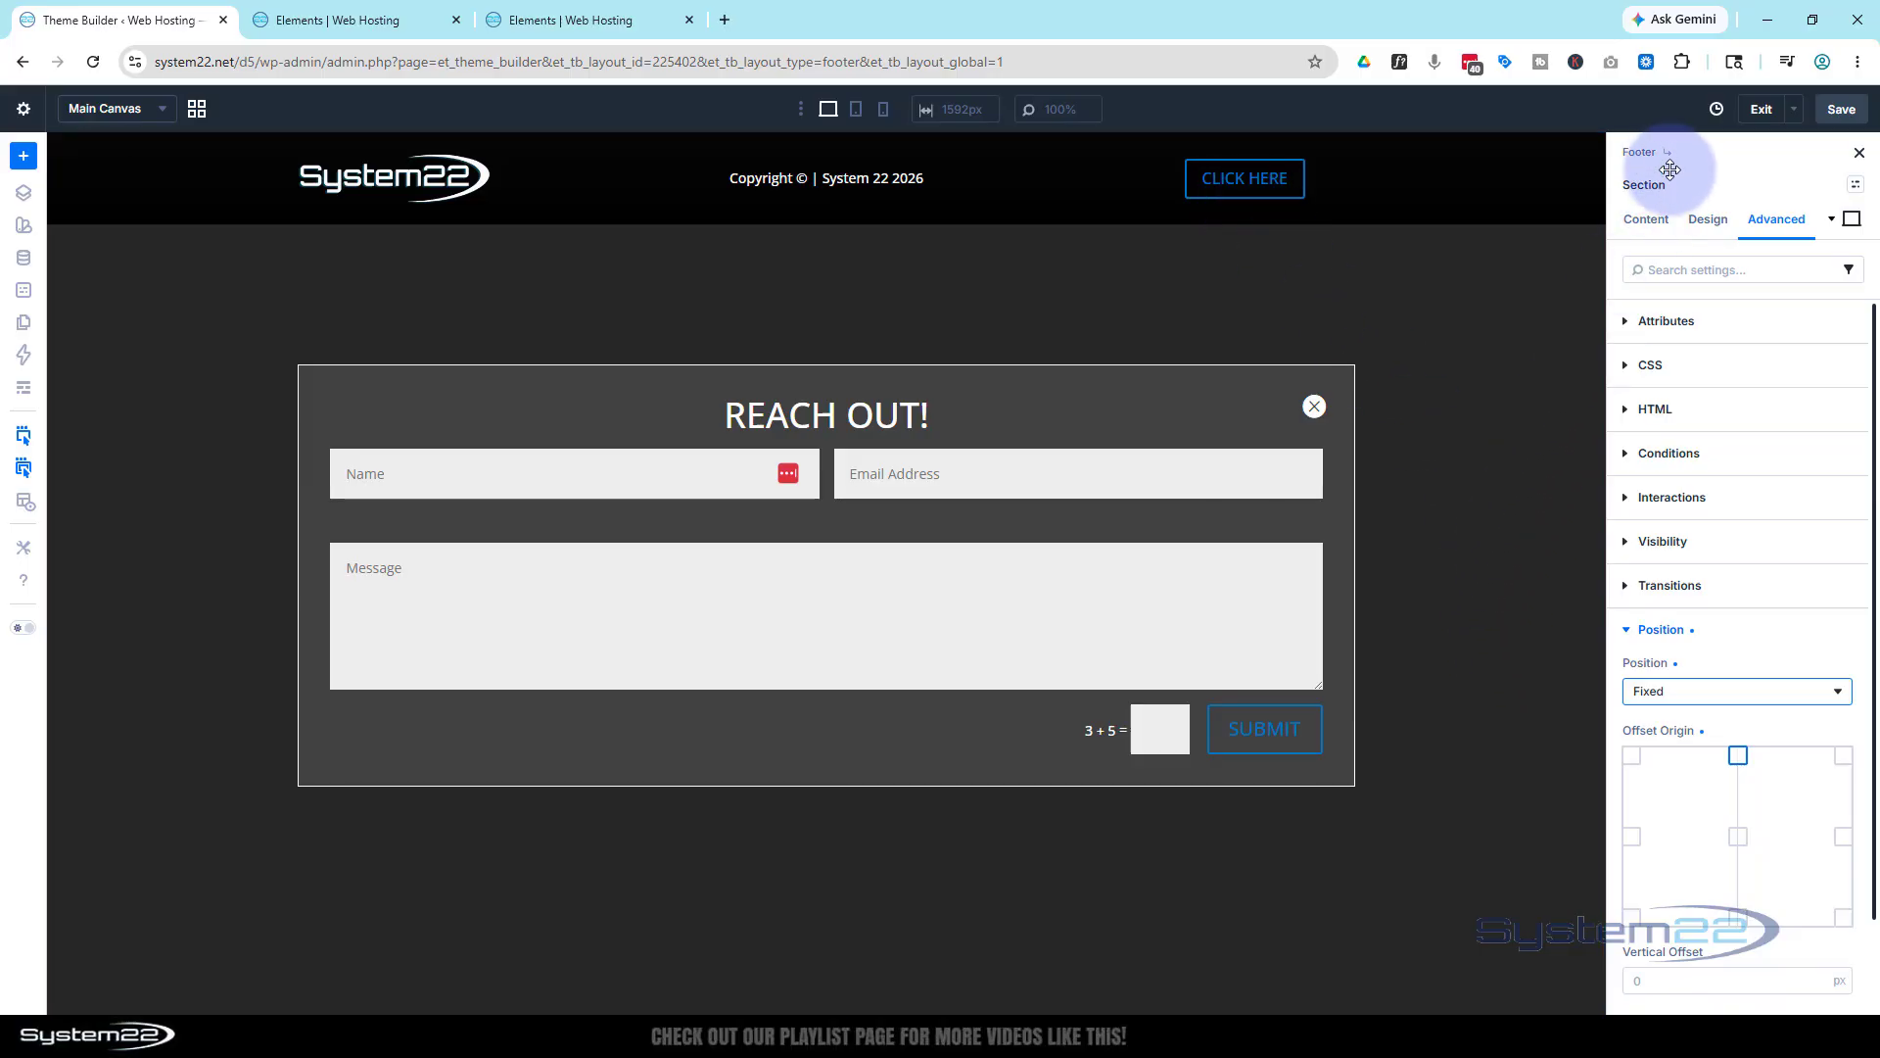
Tick Disable On for Desktop, Tablet and Phone in the pform section's Visibility settings
{"action": "left_click", "coordinate": [1627, 542]}
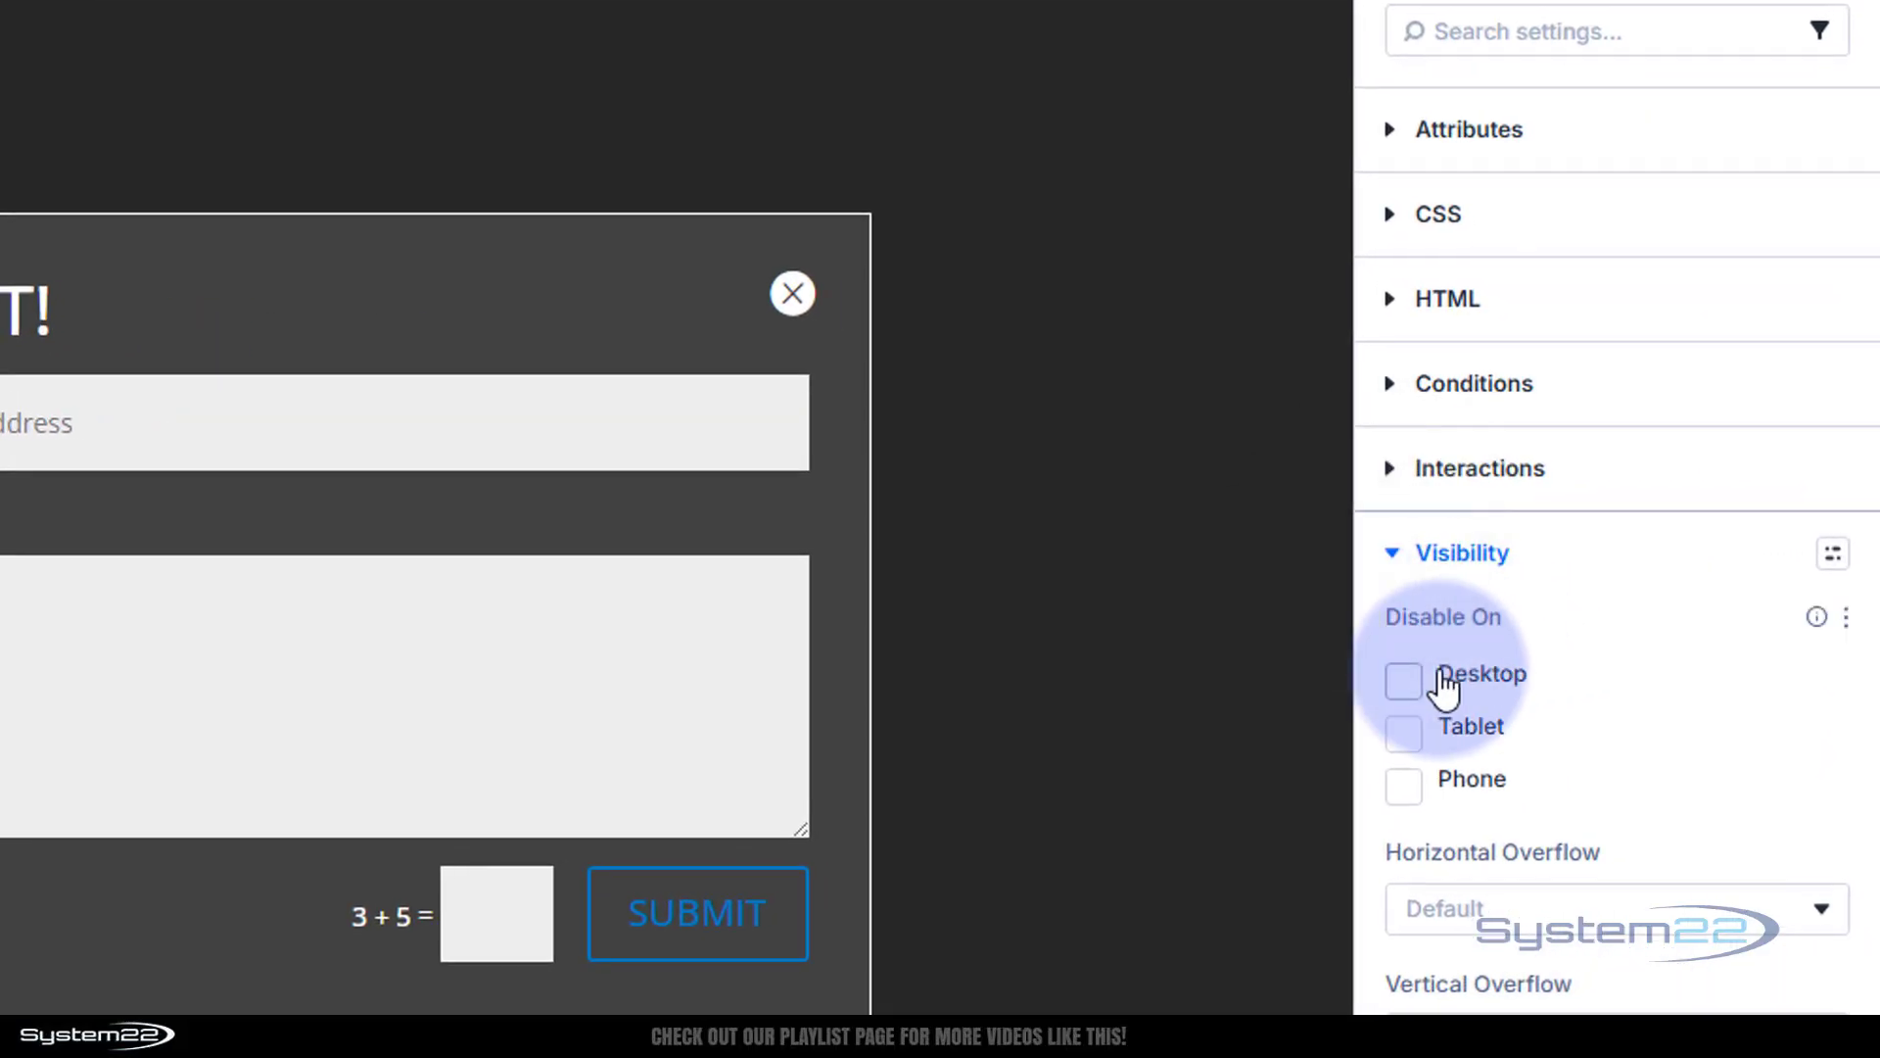
{"action": "left_click", "coordinate": [1405, 683]}
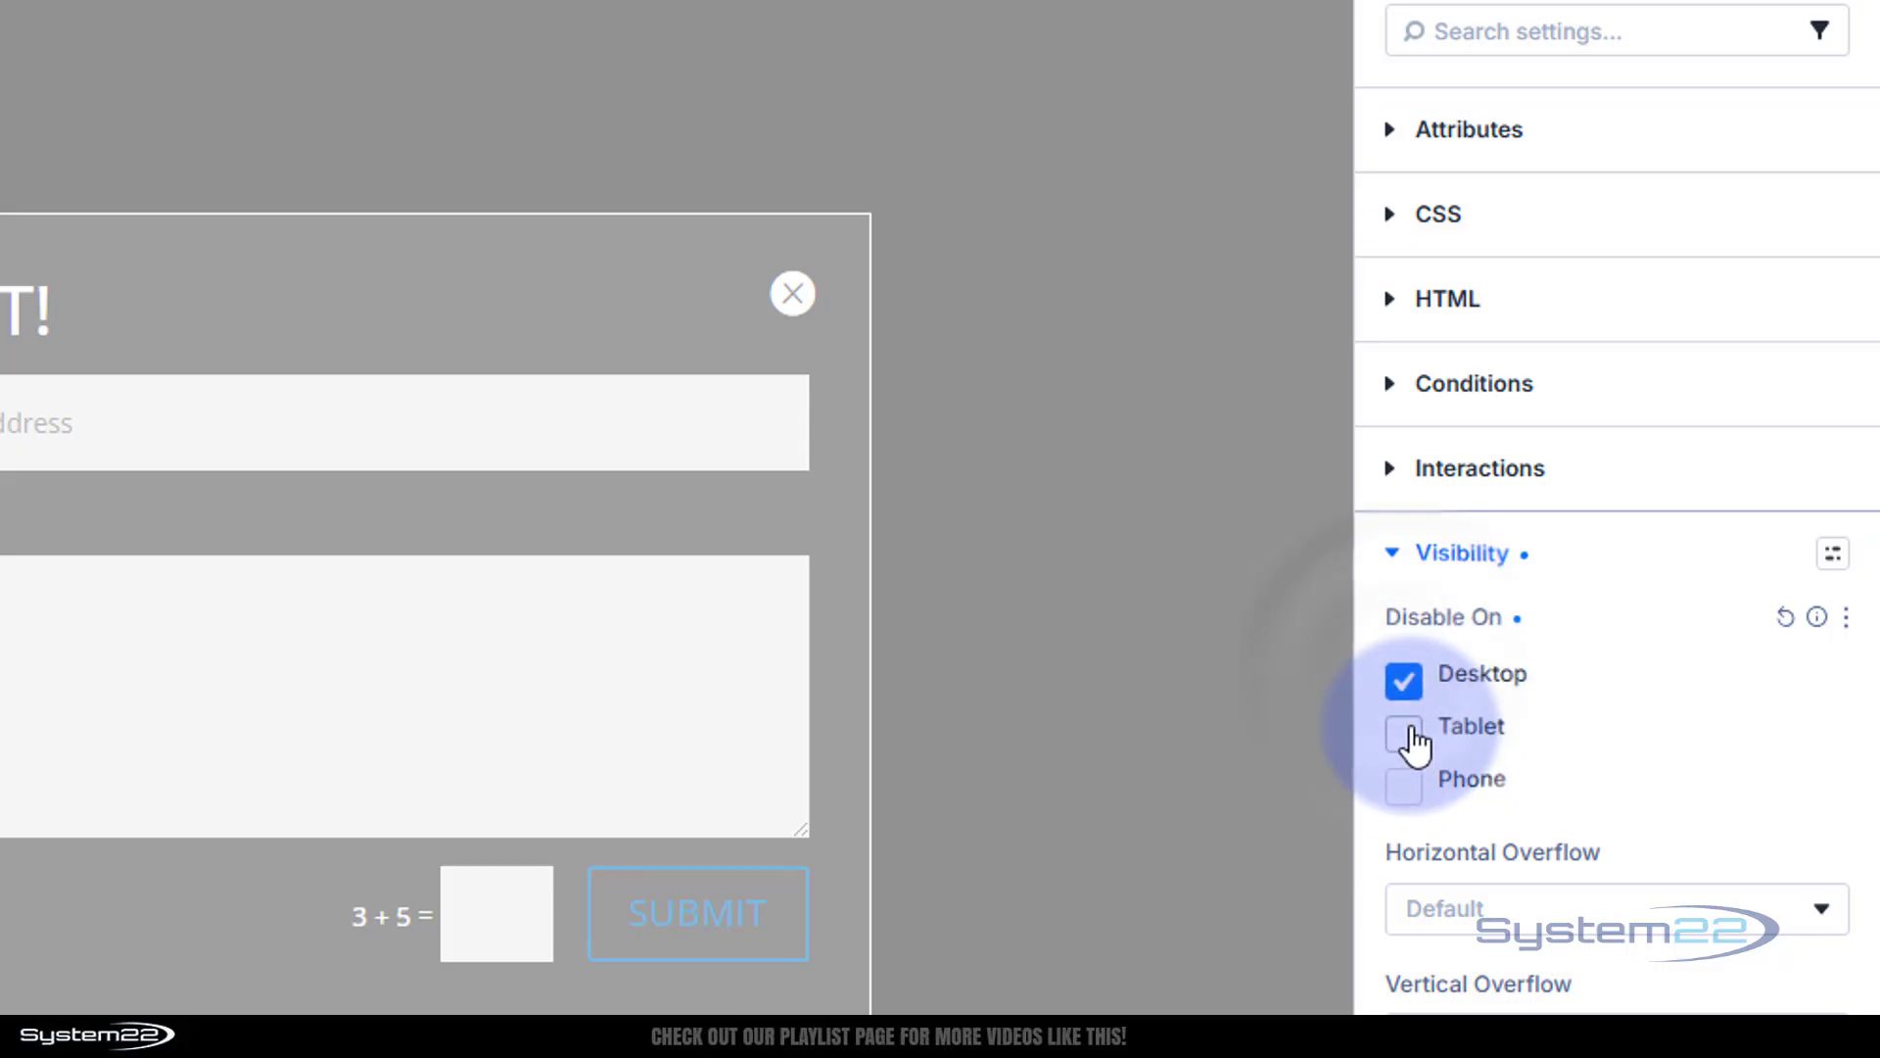
{"action": "left_click", "coordinate": [1403, 733]}
{"action": "left_click", "coordinate": [1406, 785]}
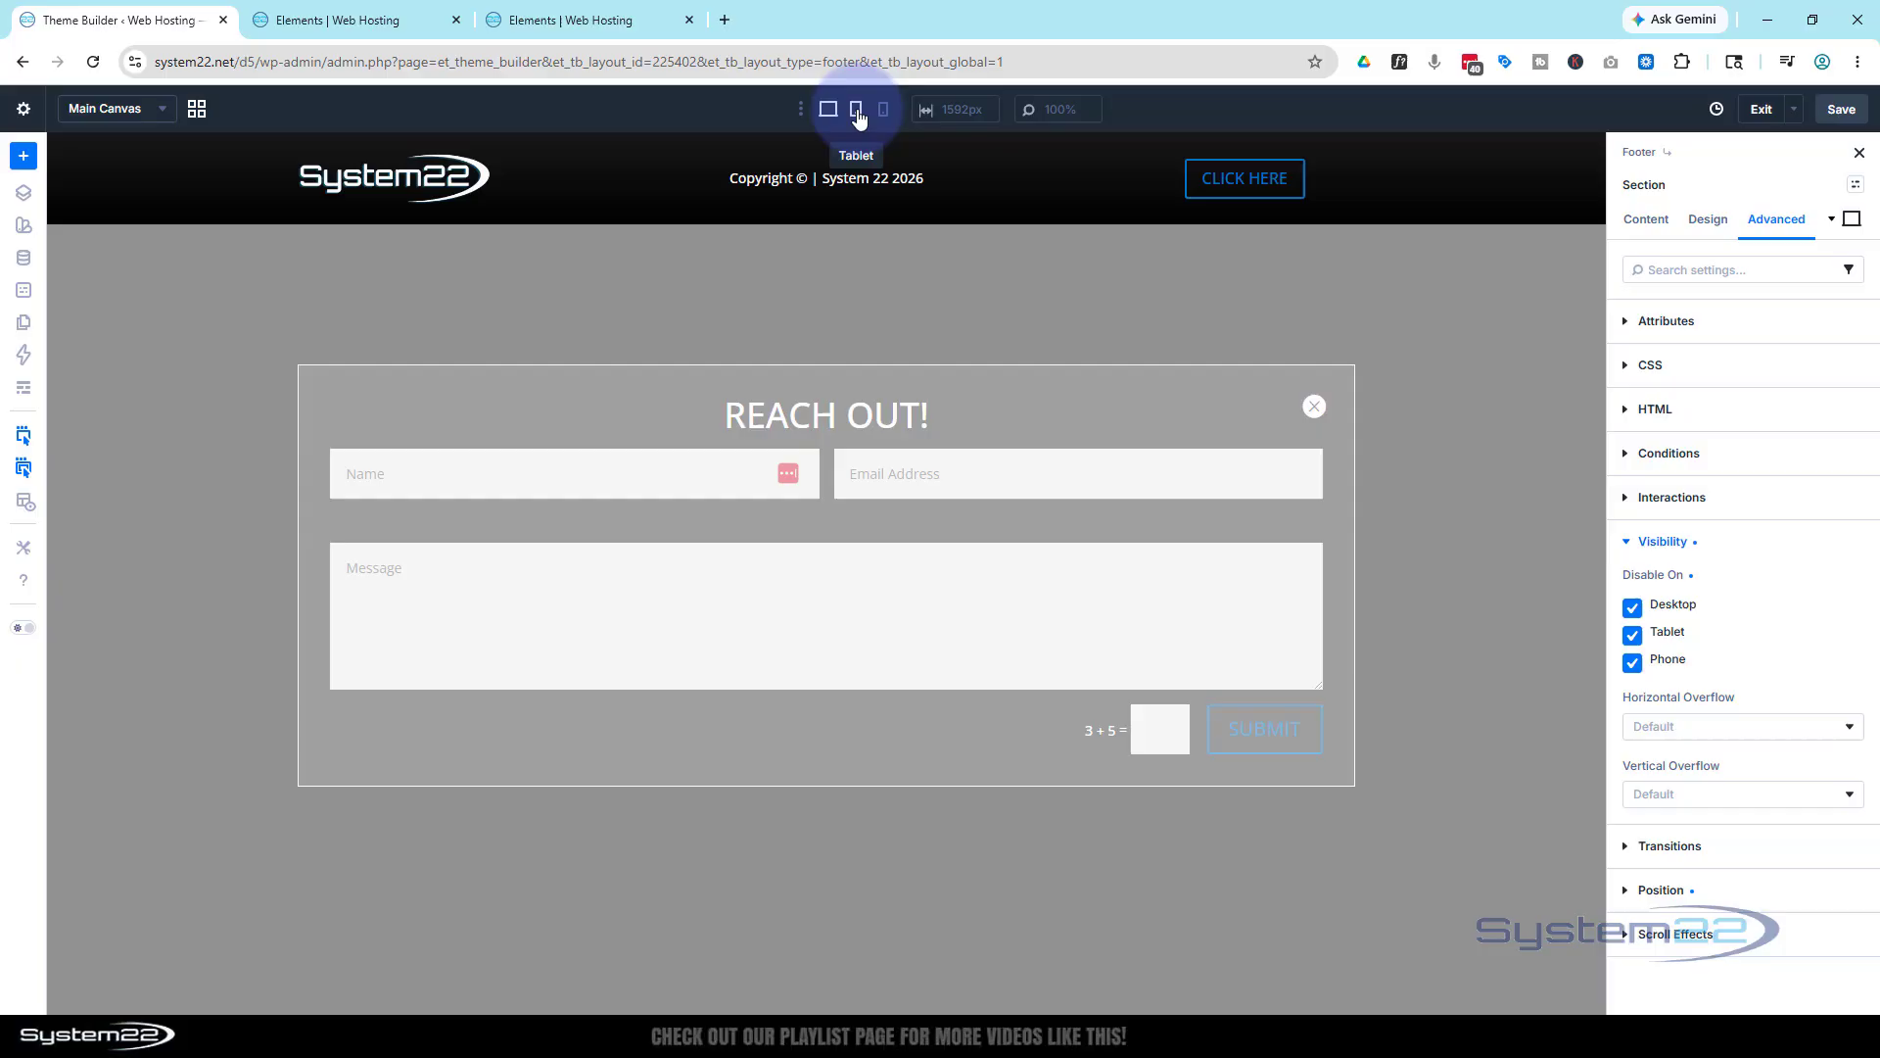
Preview the layout at tablet and phone widths, then switch back to desktop
{"action": "left_click", "coordinate": [856, 110]}
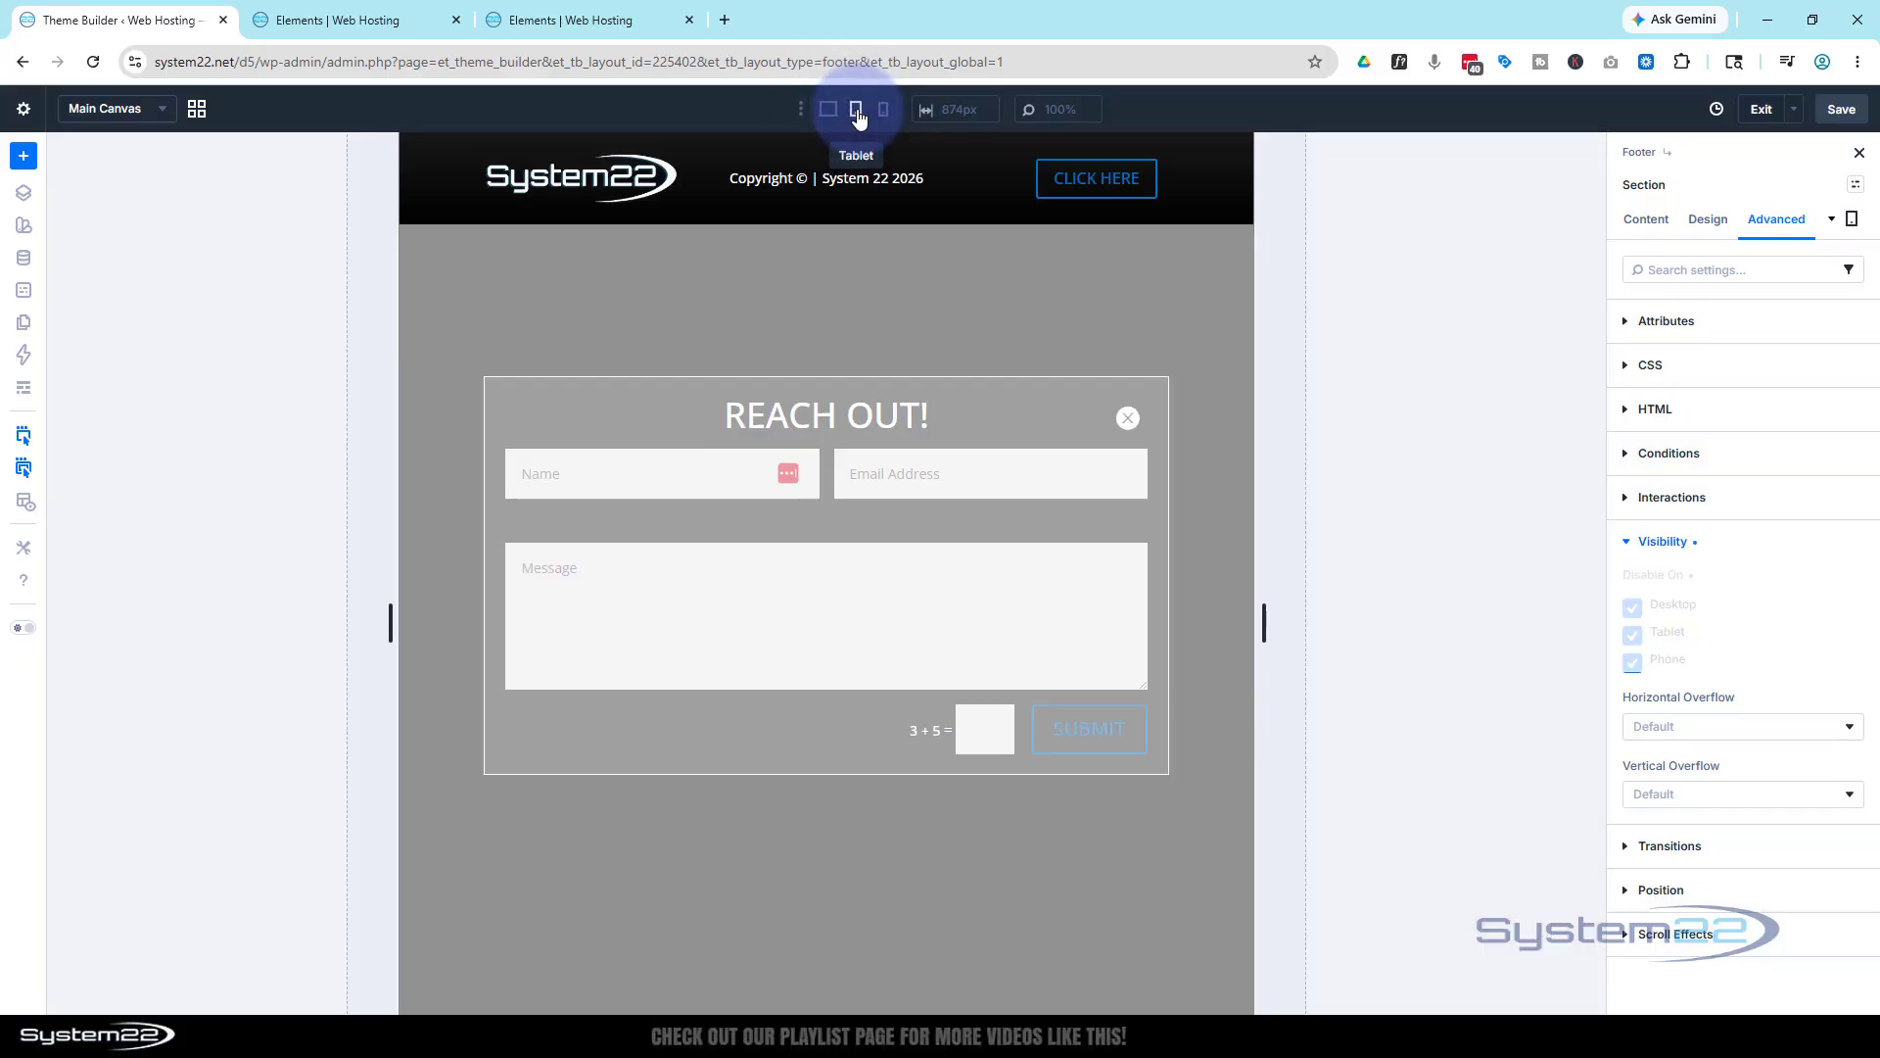
{"action": "left_click", "coordinate": [885, 112]}
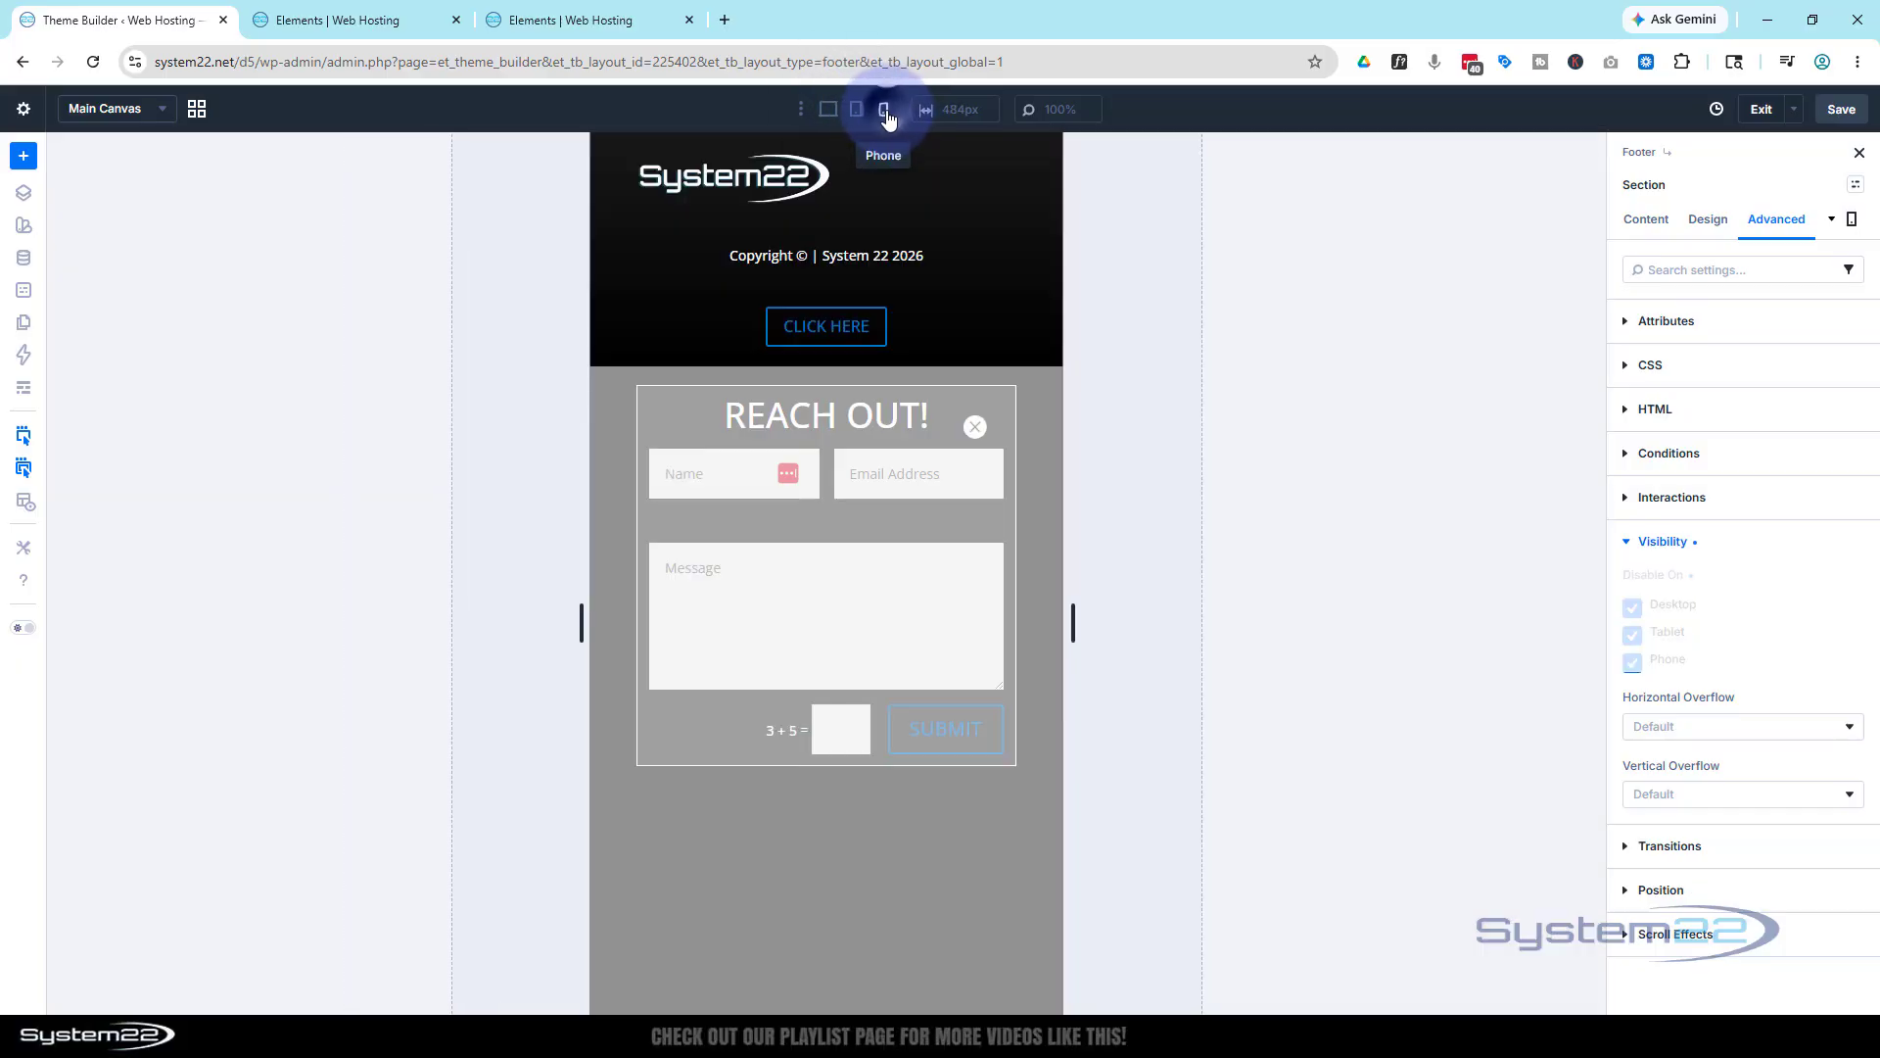
{"action": "left_click", "coordinate": [829, 113]}
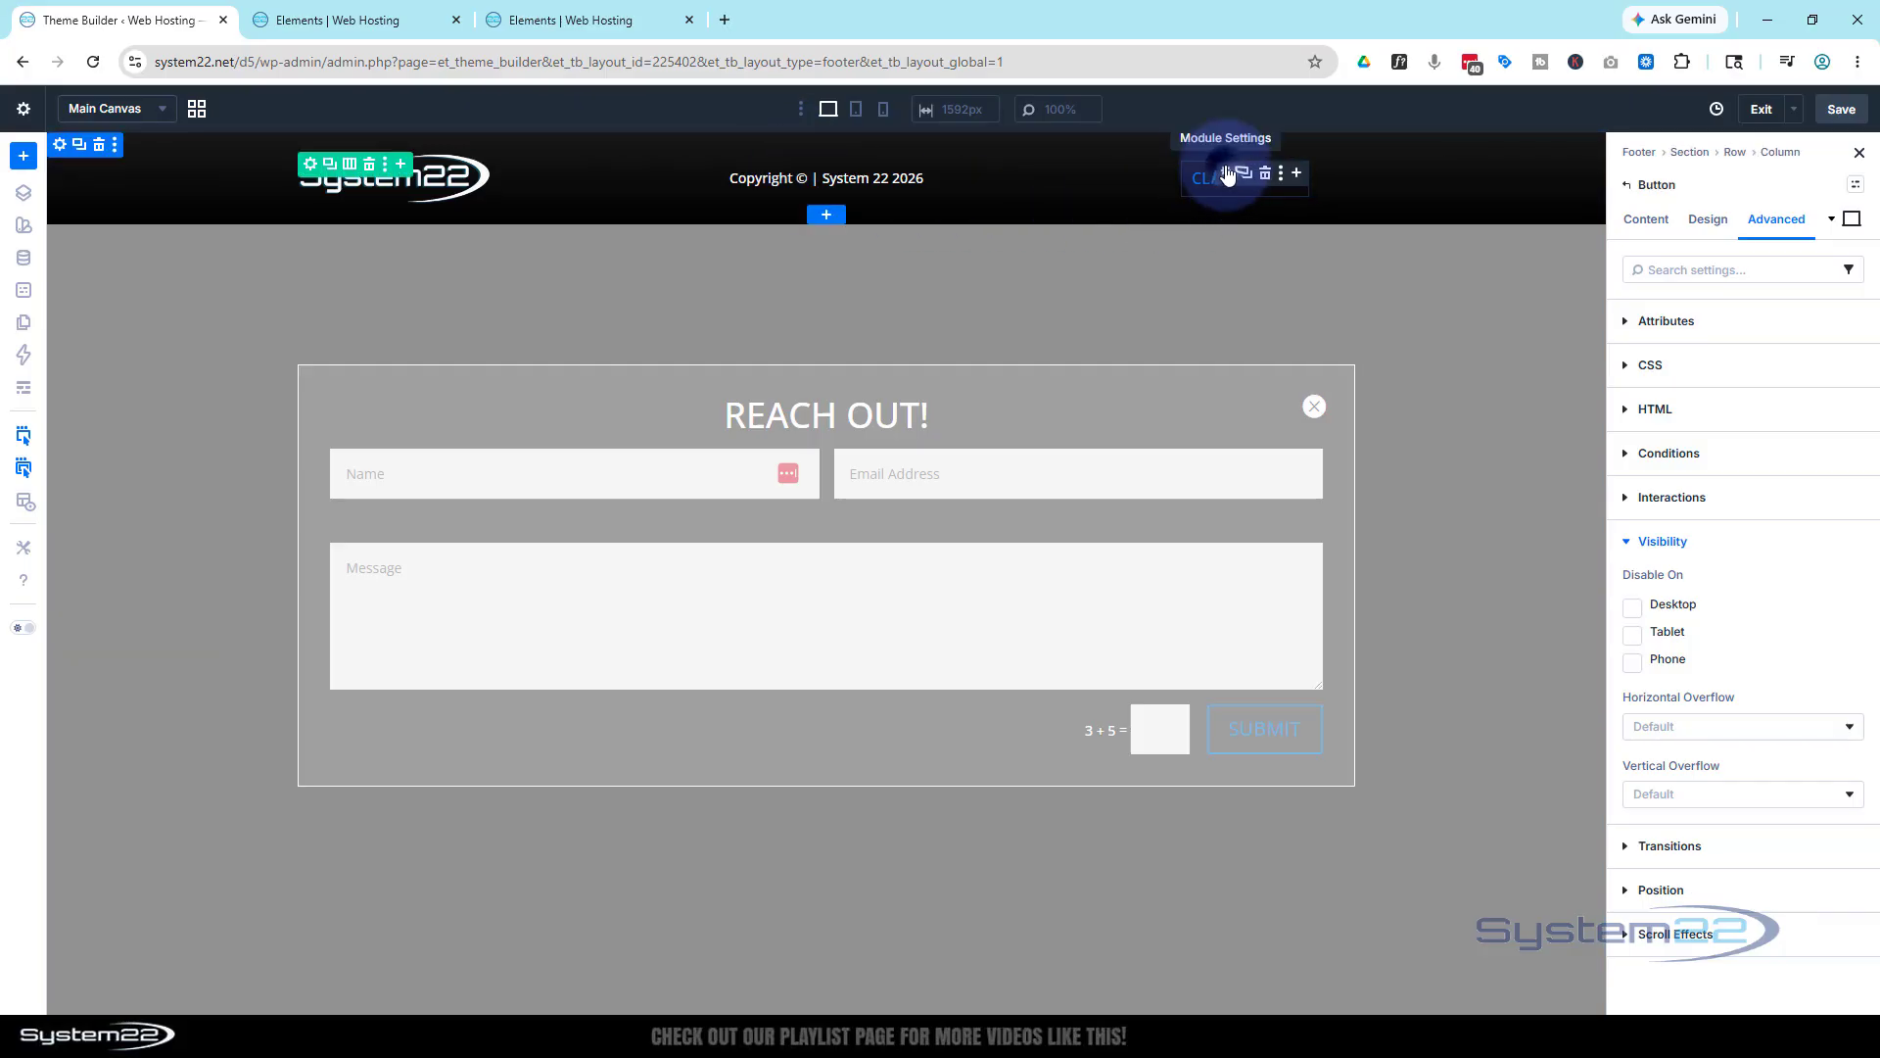
Replace the button text 'Click Here' with 'COntact'
{"action": "left_click", "coordinate": [1659, 221]}
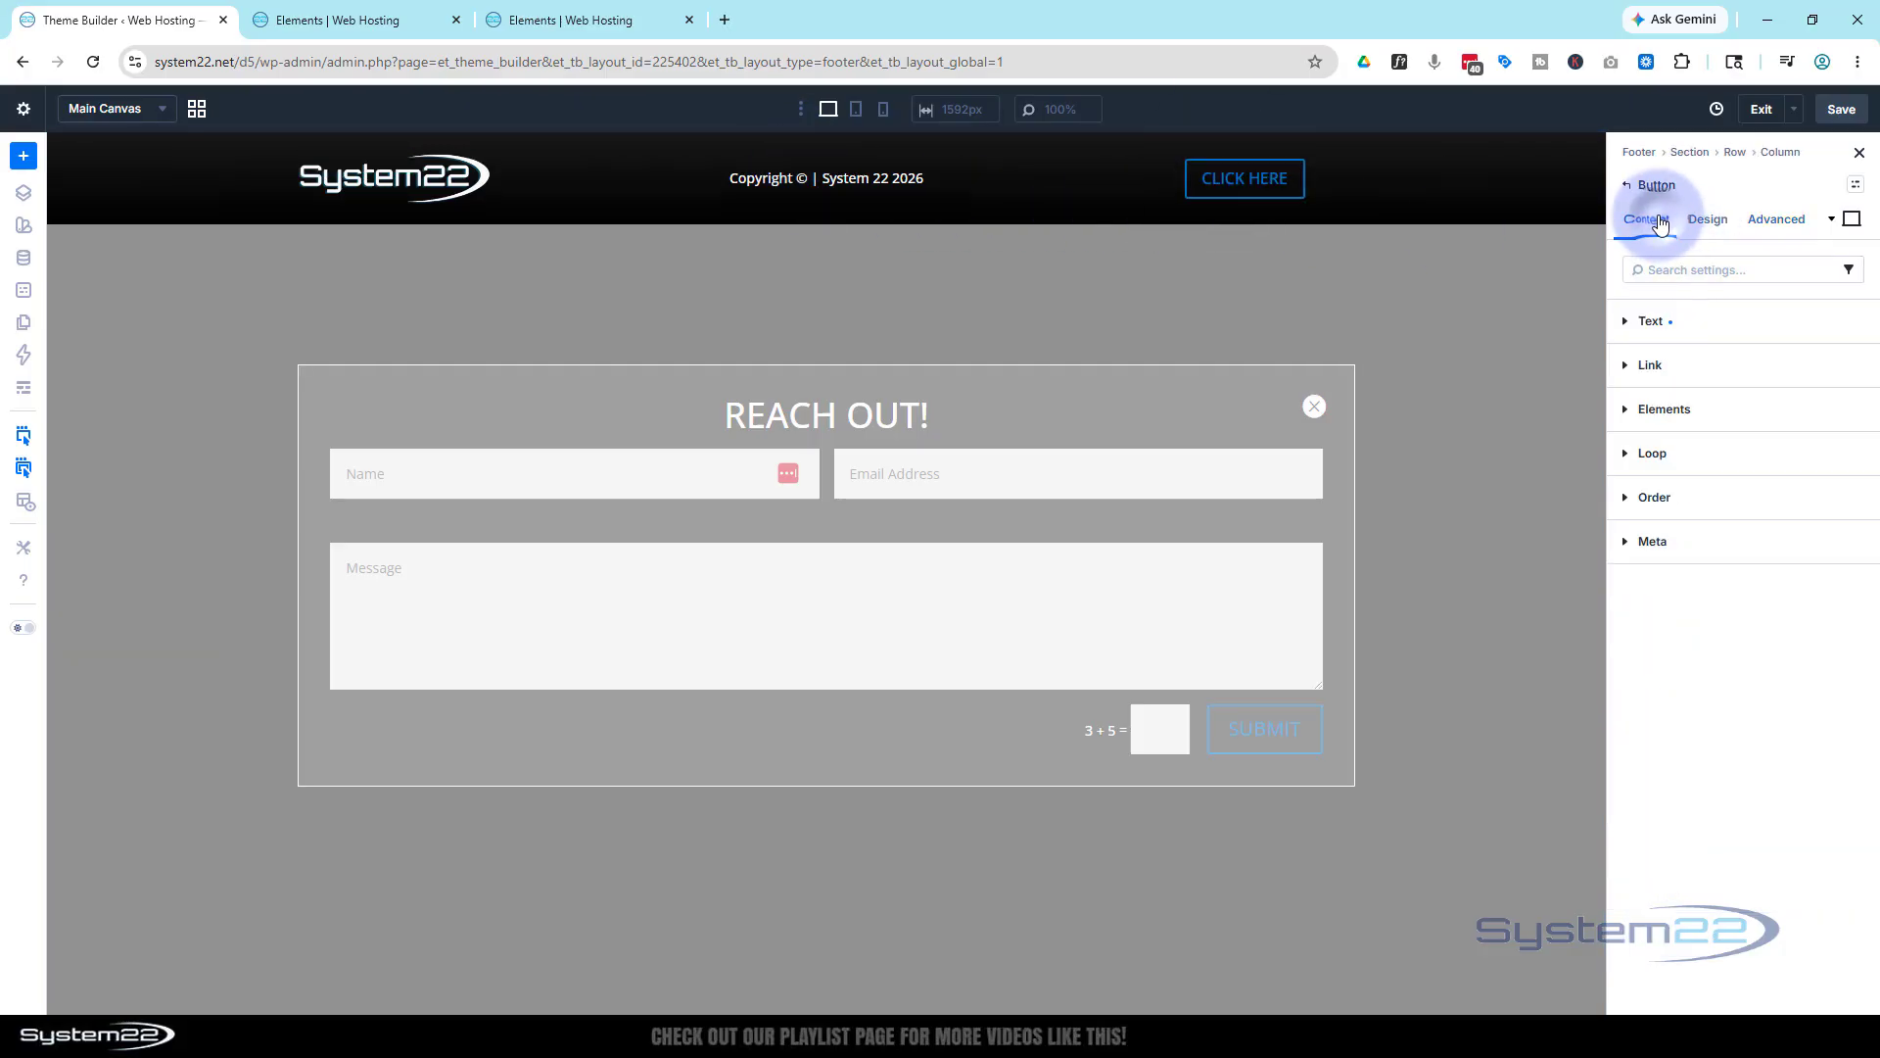
{"action": "left_click", "coordinate": [1629, 323]}
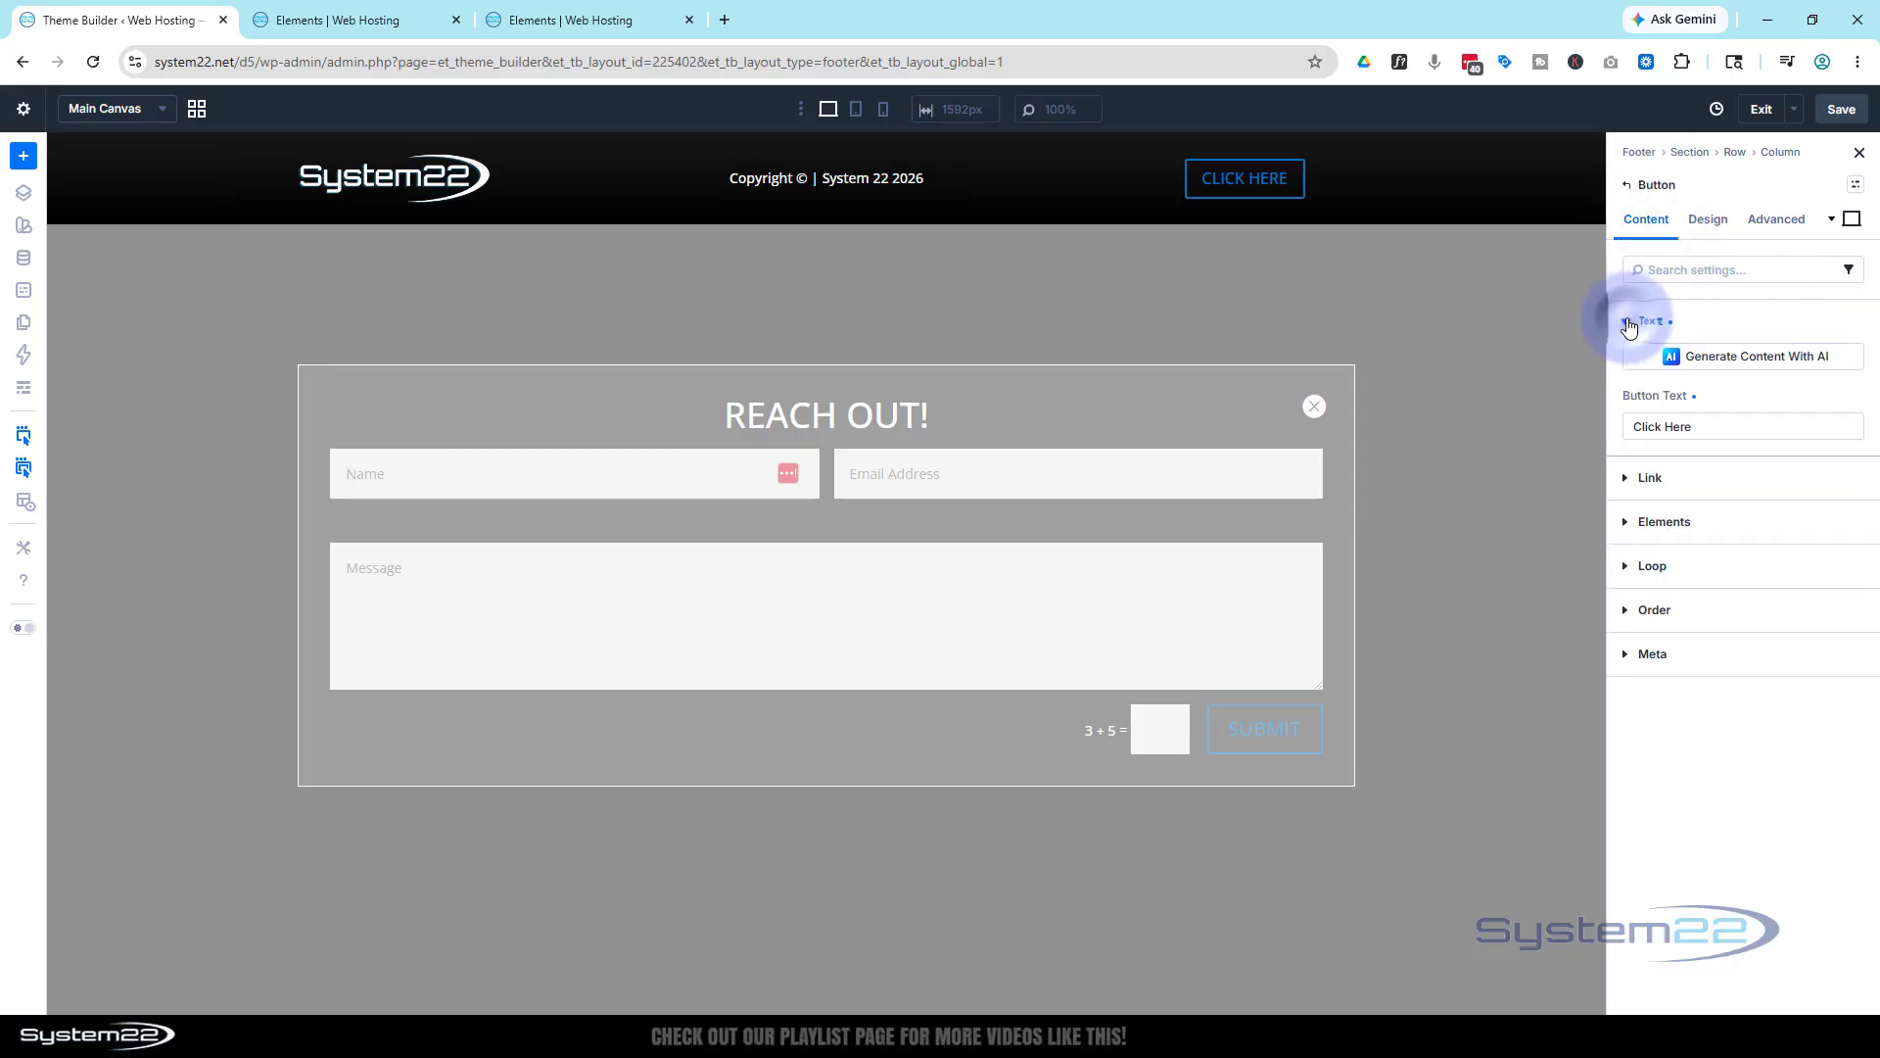
{"action": "left_click", "coordinate": [1679, 426]}
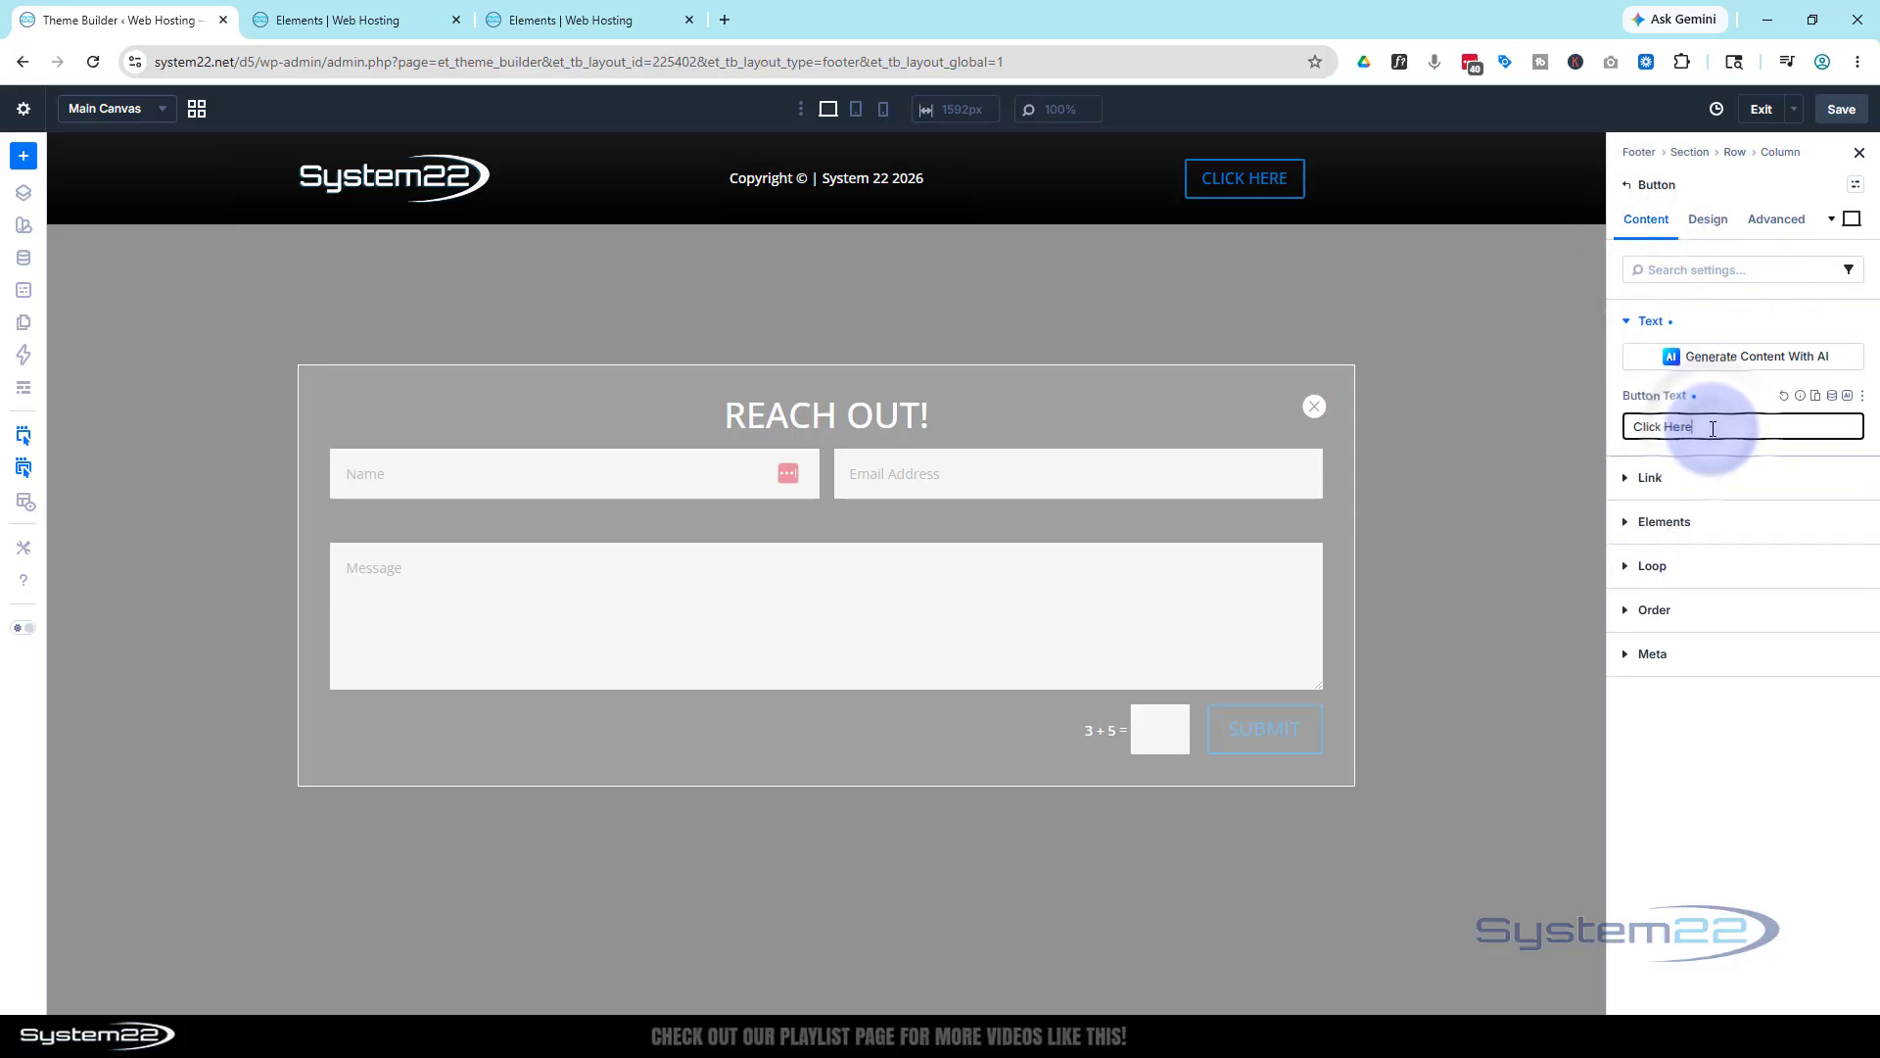
{"action": "left_click_drag", "start_coordinate": [1713, 428], "coordinate": [1627, 429]}
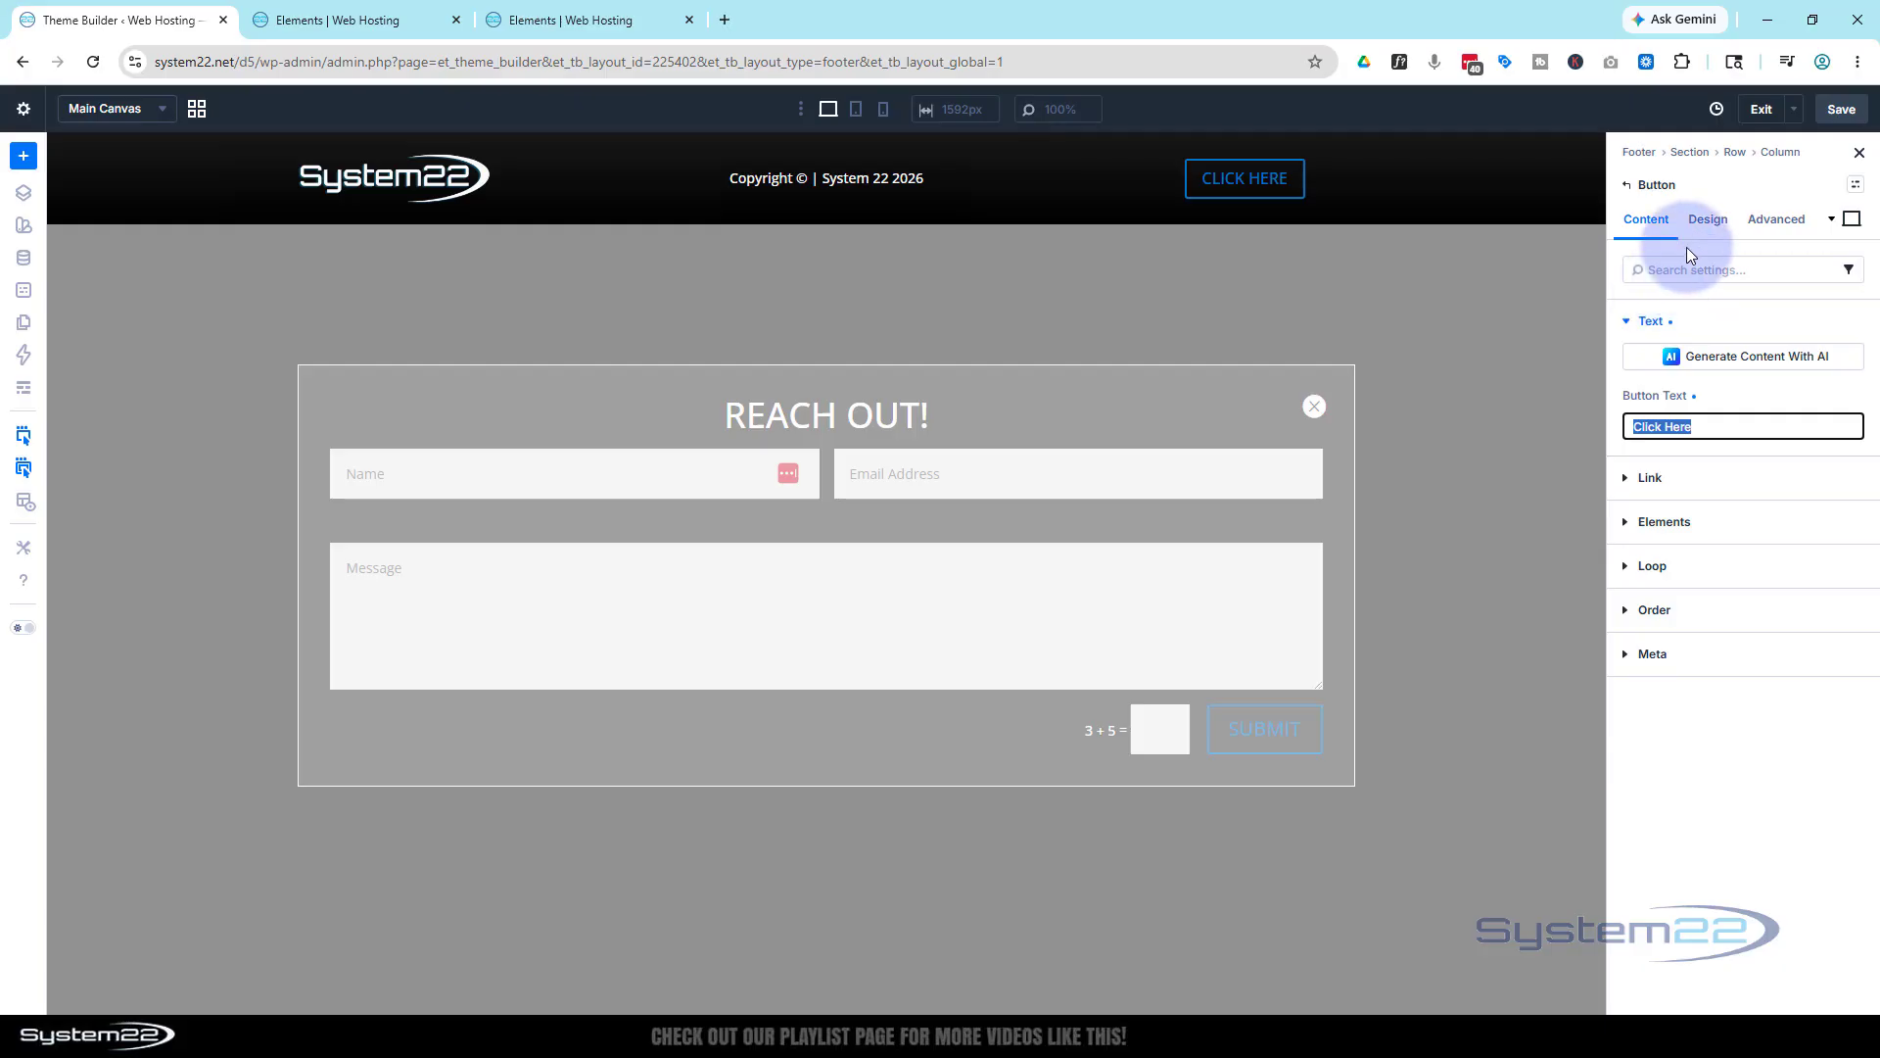
{"action": "type", "text": "COntact"}
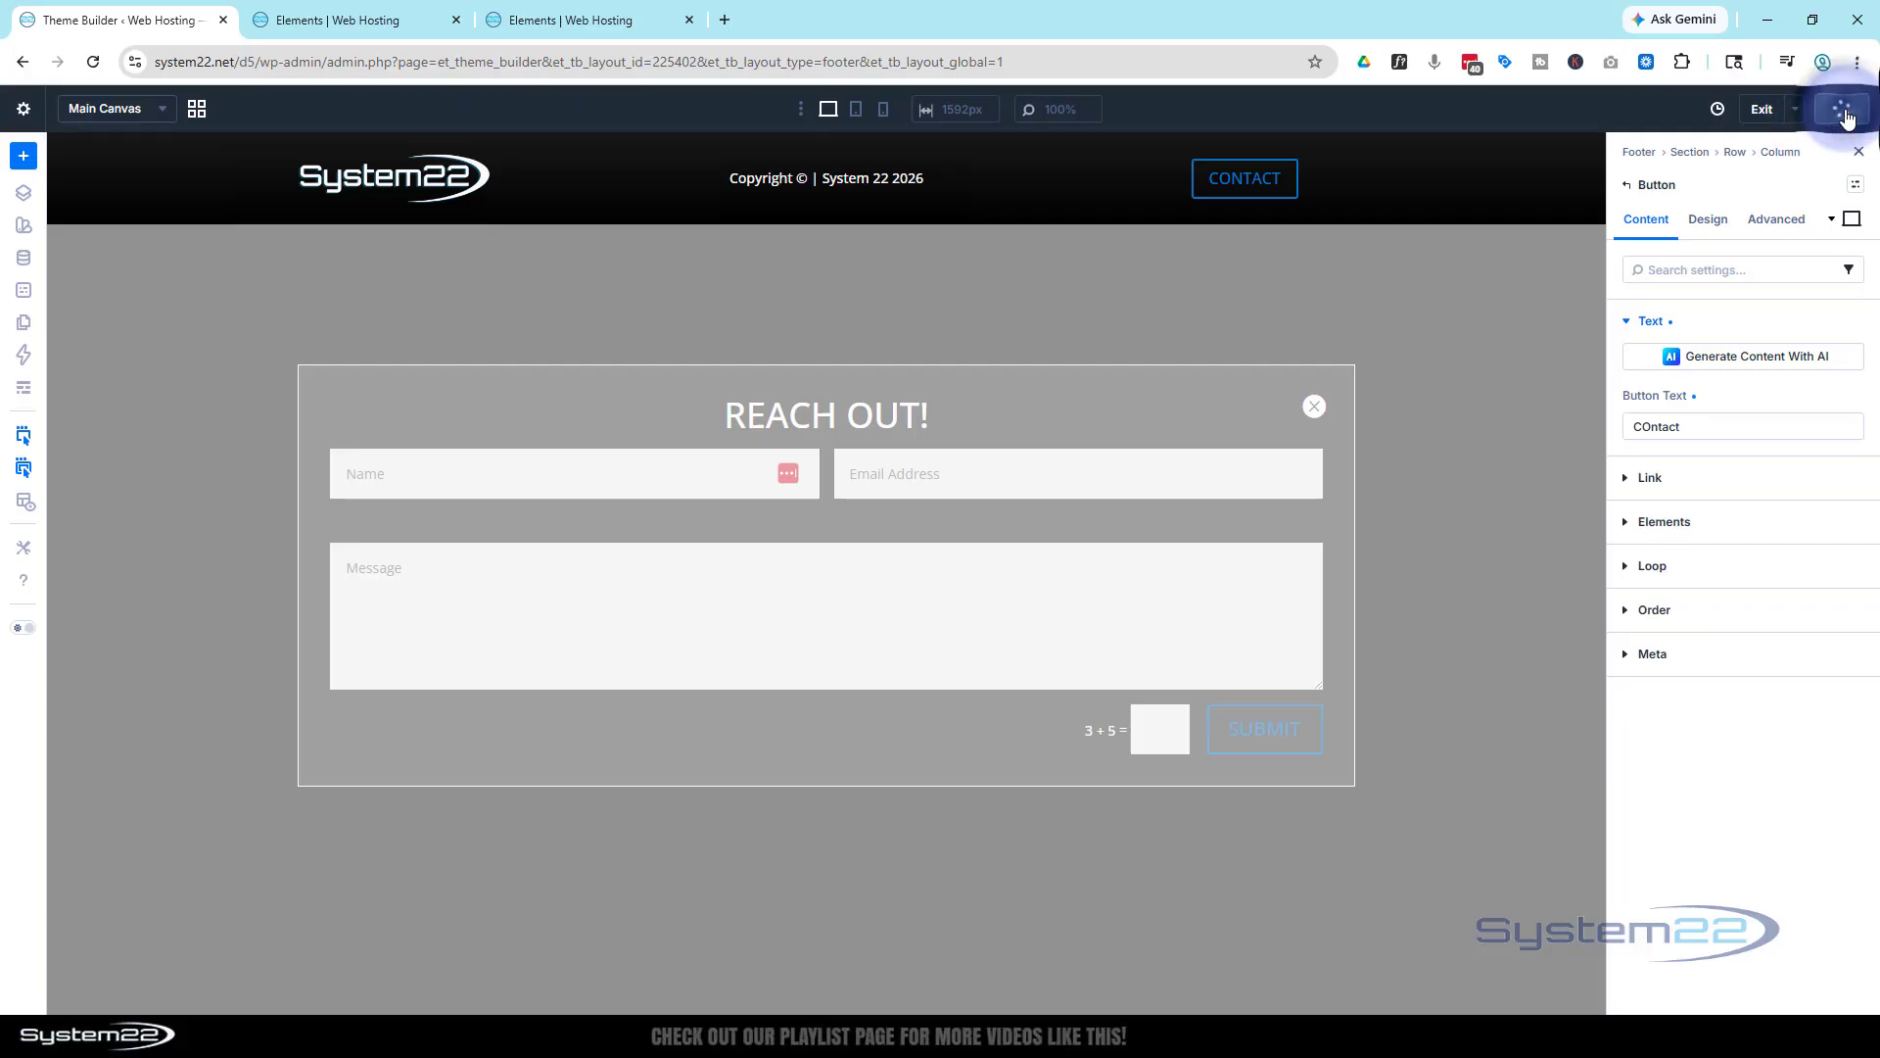
Exit the visual builder and save the Theme Builder changes
{"action": "left_click", "coordinate": [1760, 112]}
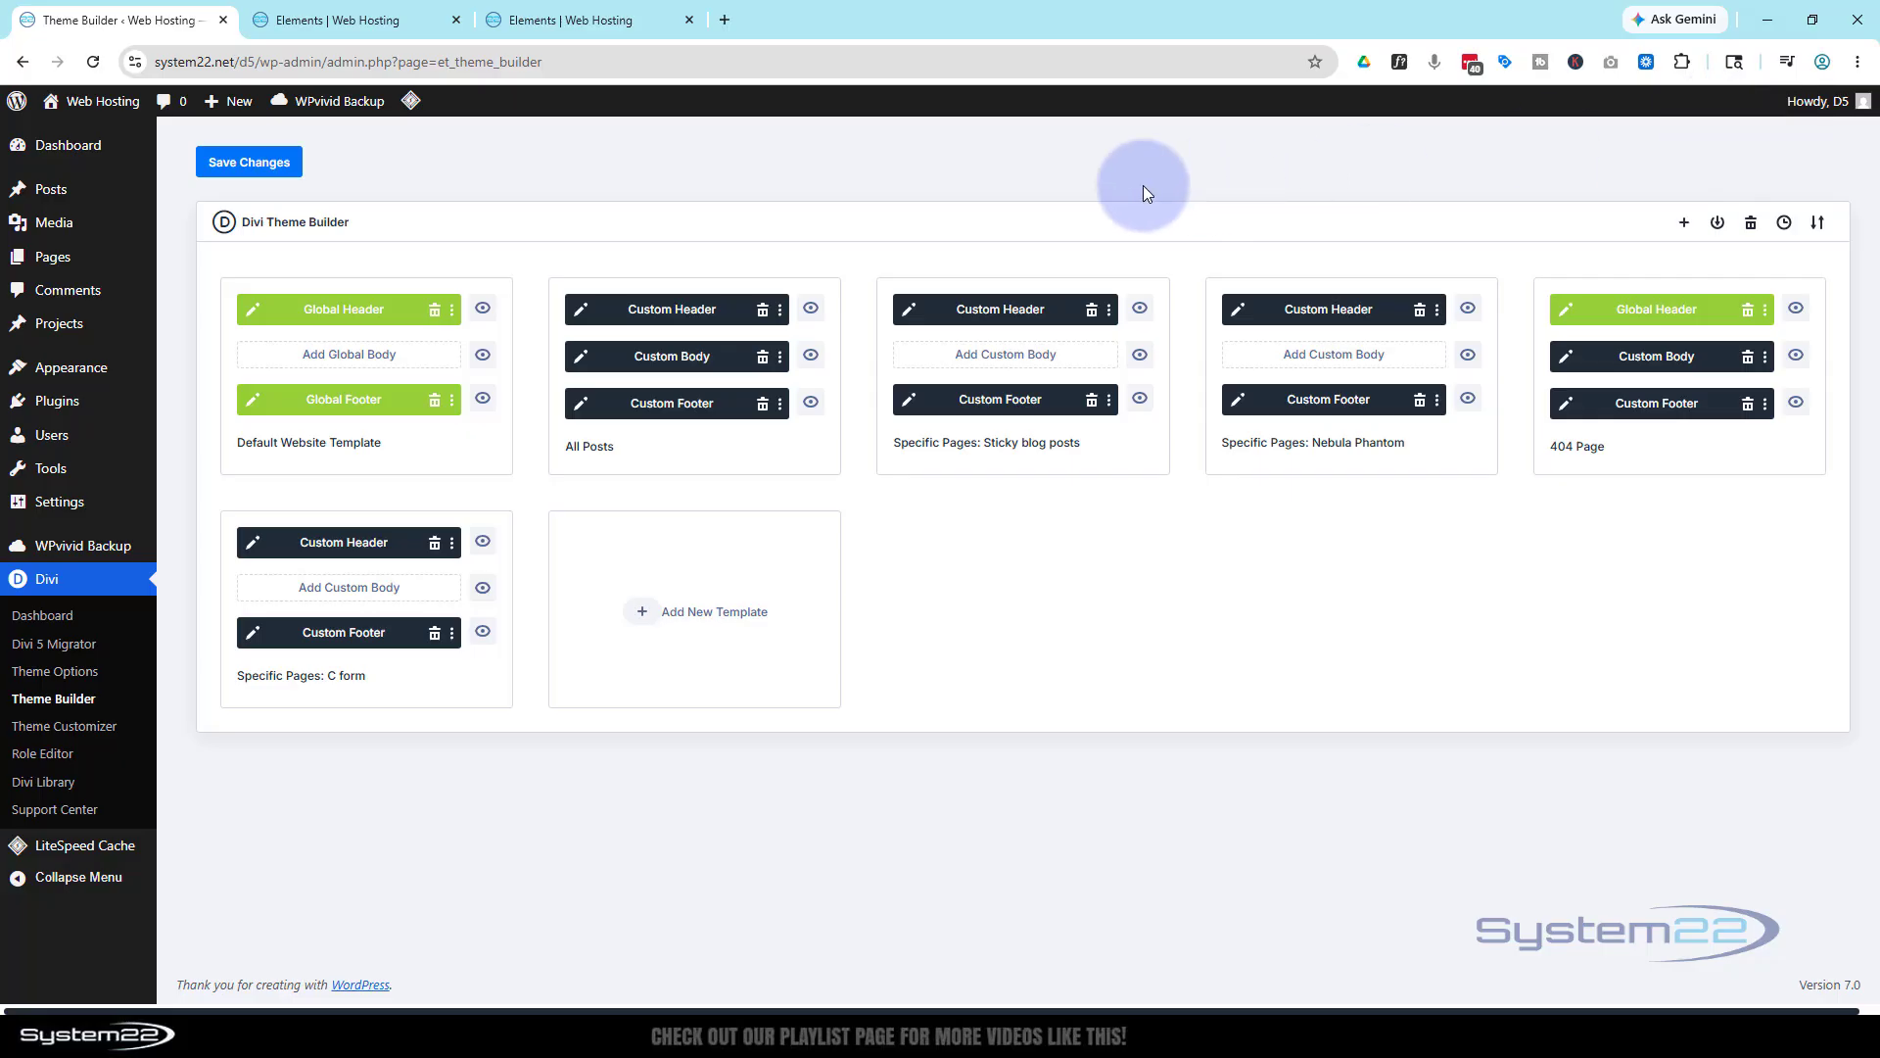
{"action": "left_click", "coordinate": [208, 168]}
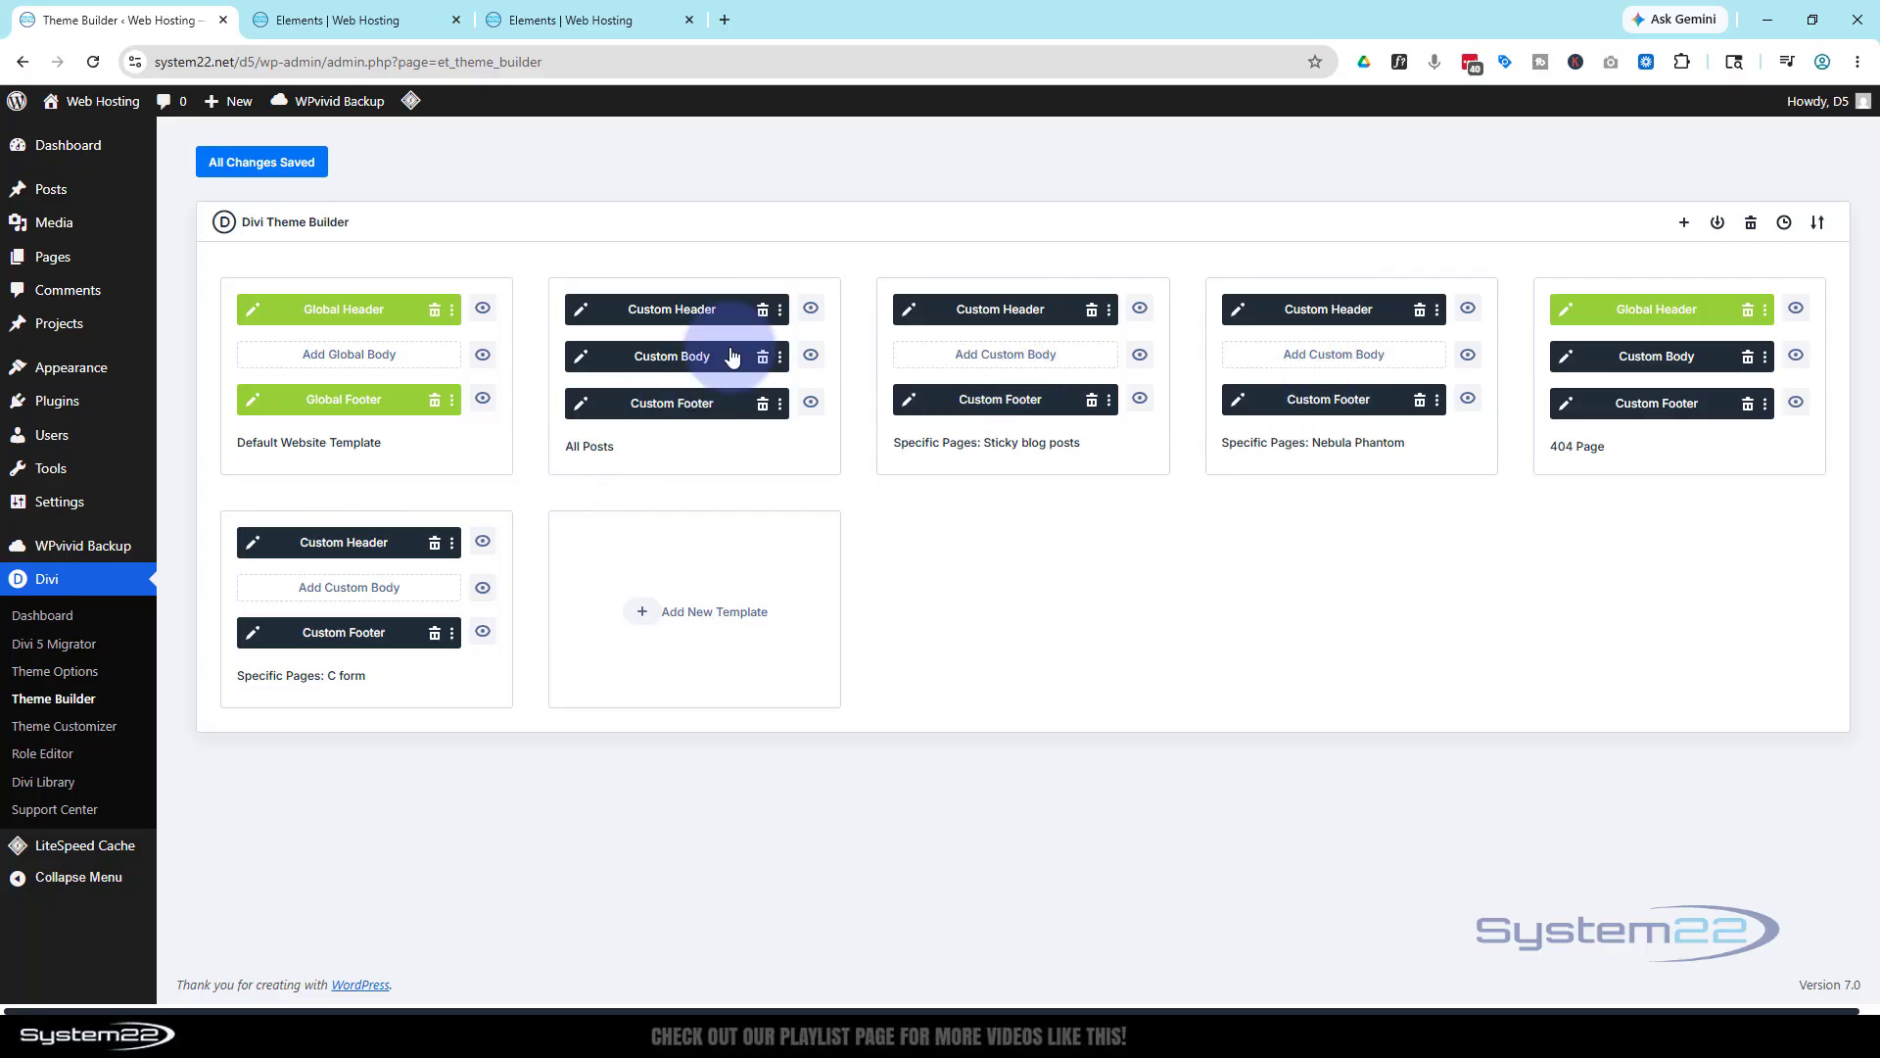
Reload the live site page and open the contact popup from the footer CONTACT button
{"action": "left_click", "coordinate": [568, 20]}
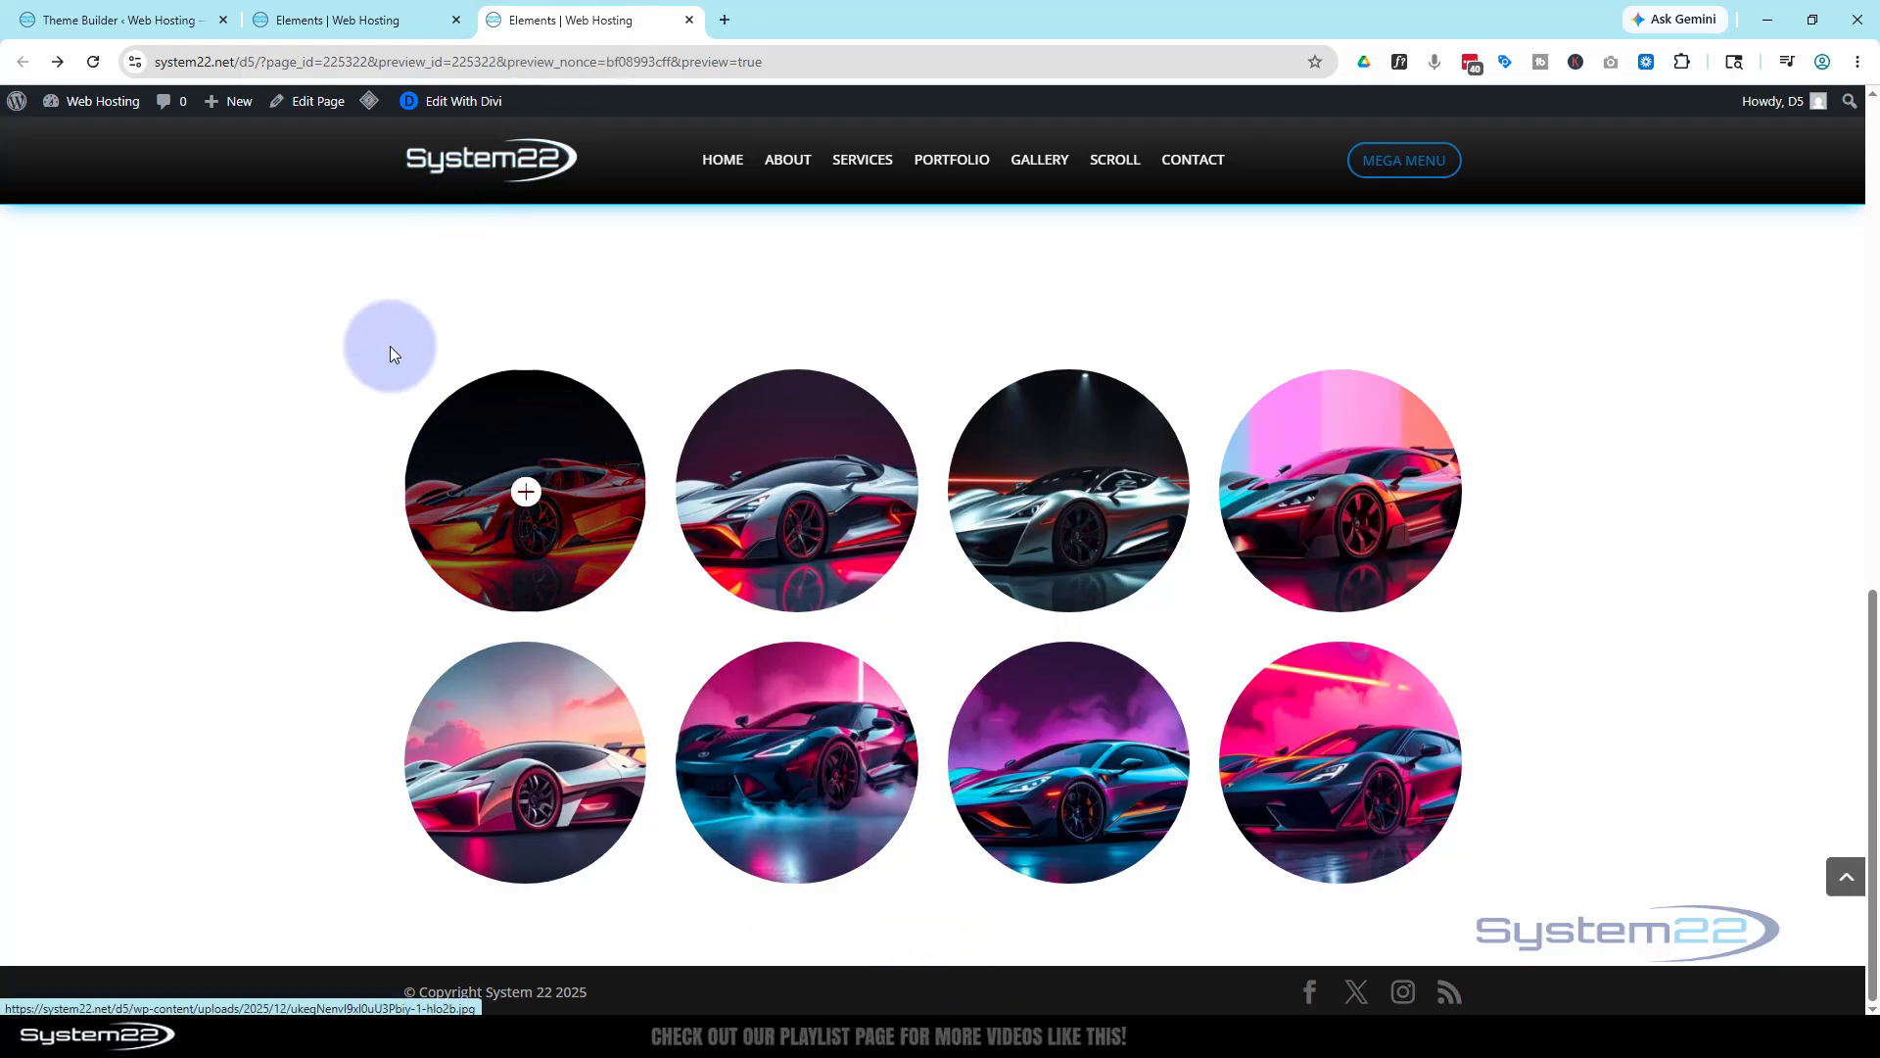
{"action": "left_click", "coordinate": [92, 64]}
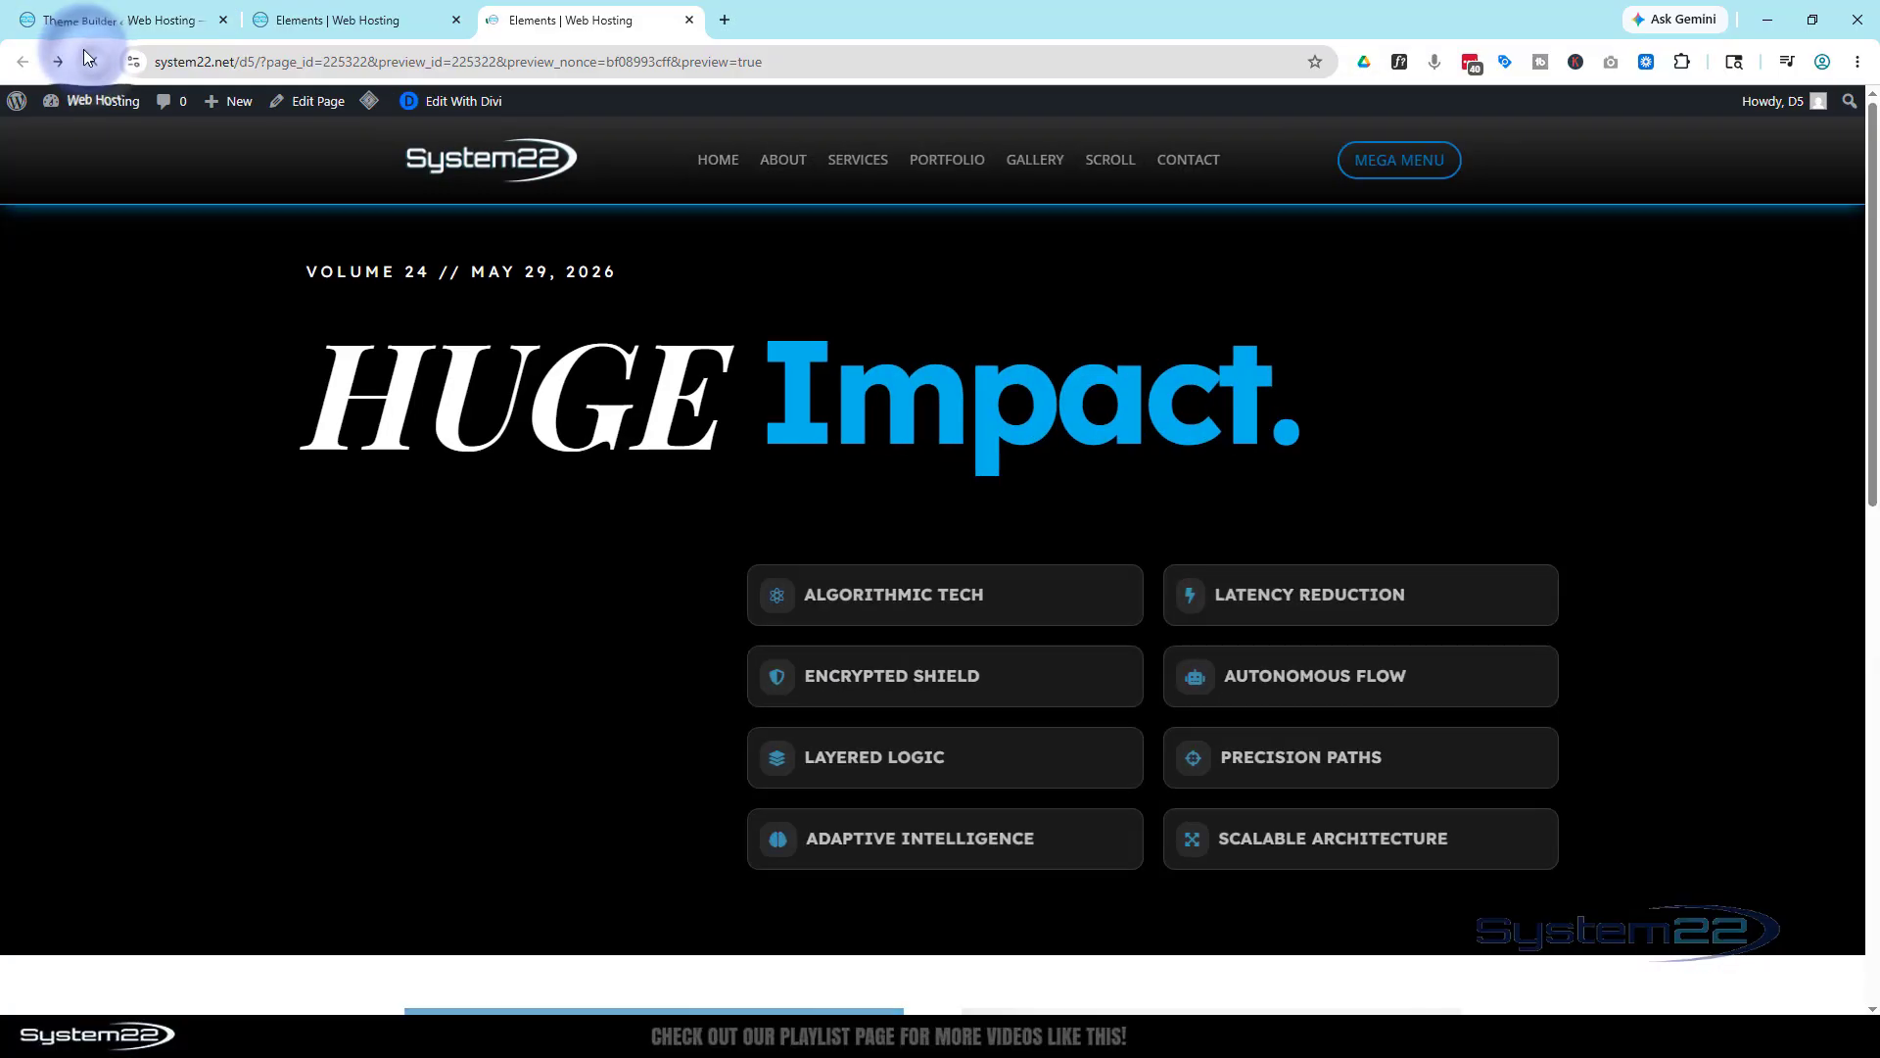
{"action": "scroll", "coordinate": [697, 554], "scroll_direction": "down", "scroll_amount": 3}
{"action": "scroll", "coordinate": [698, 554], "scroll_direction": "down", "scroll_amount": 8}
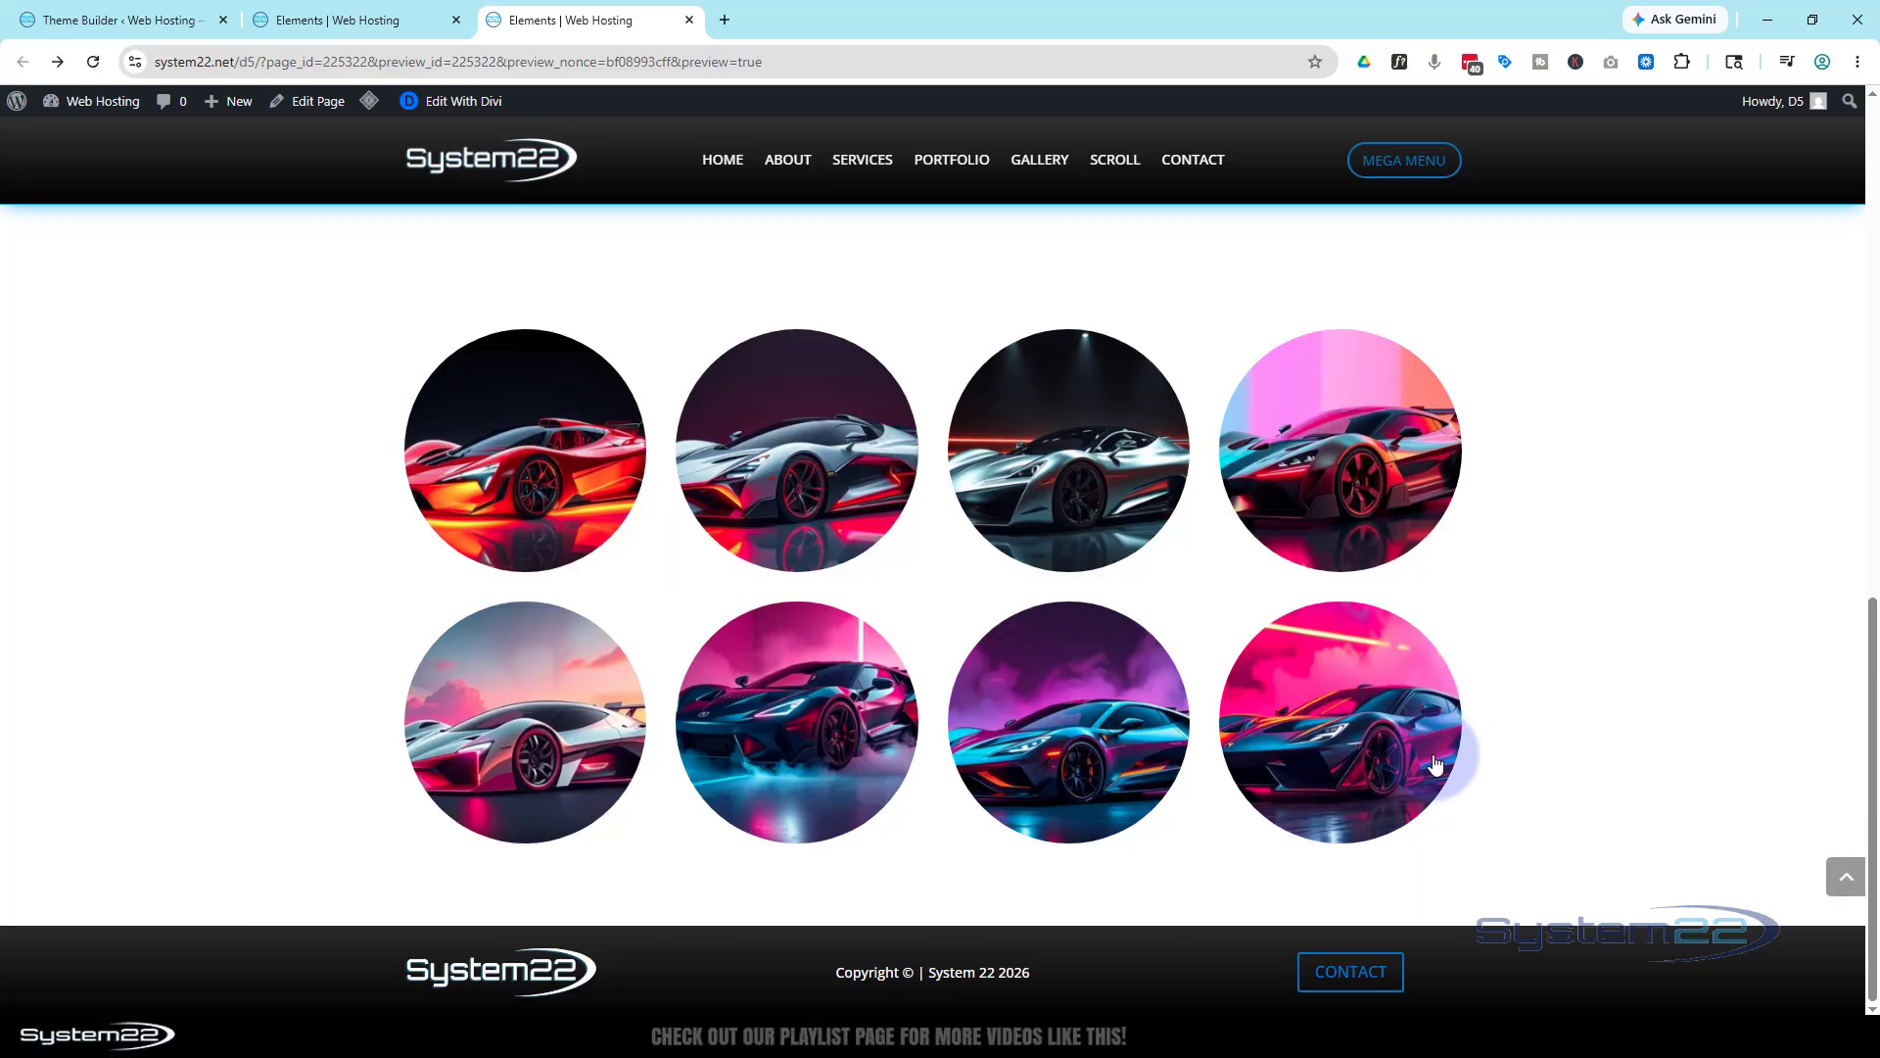
{"action": "left_click", "coordinate": [1366, 979]}
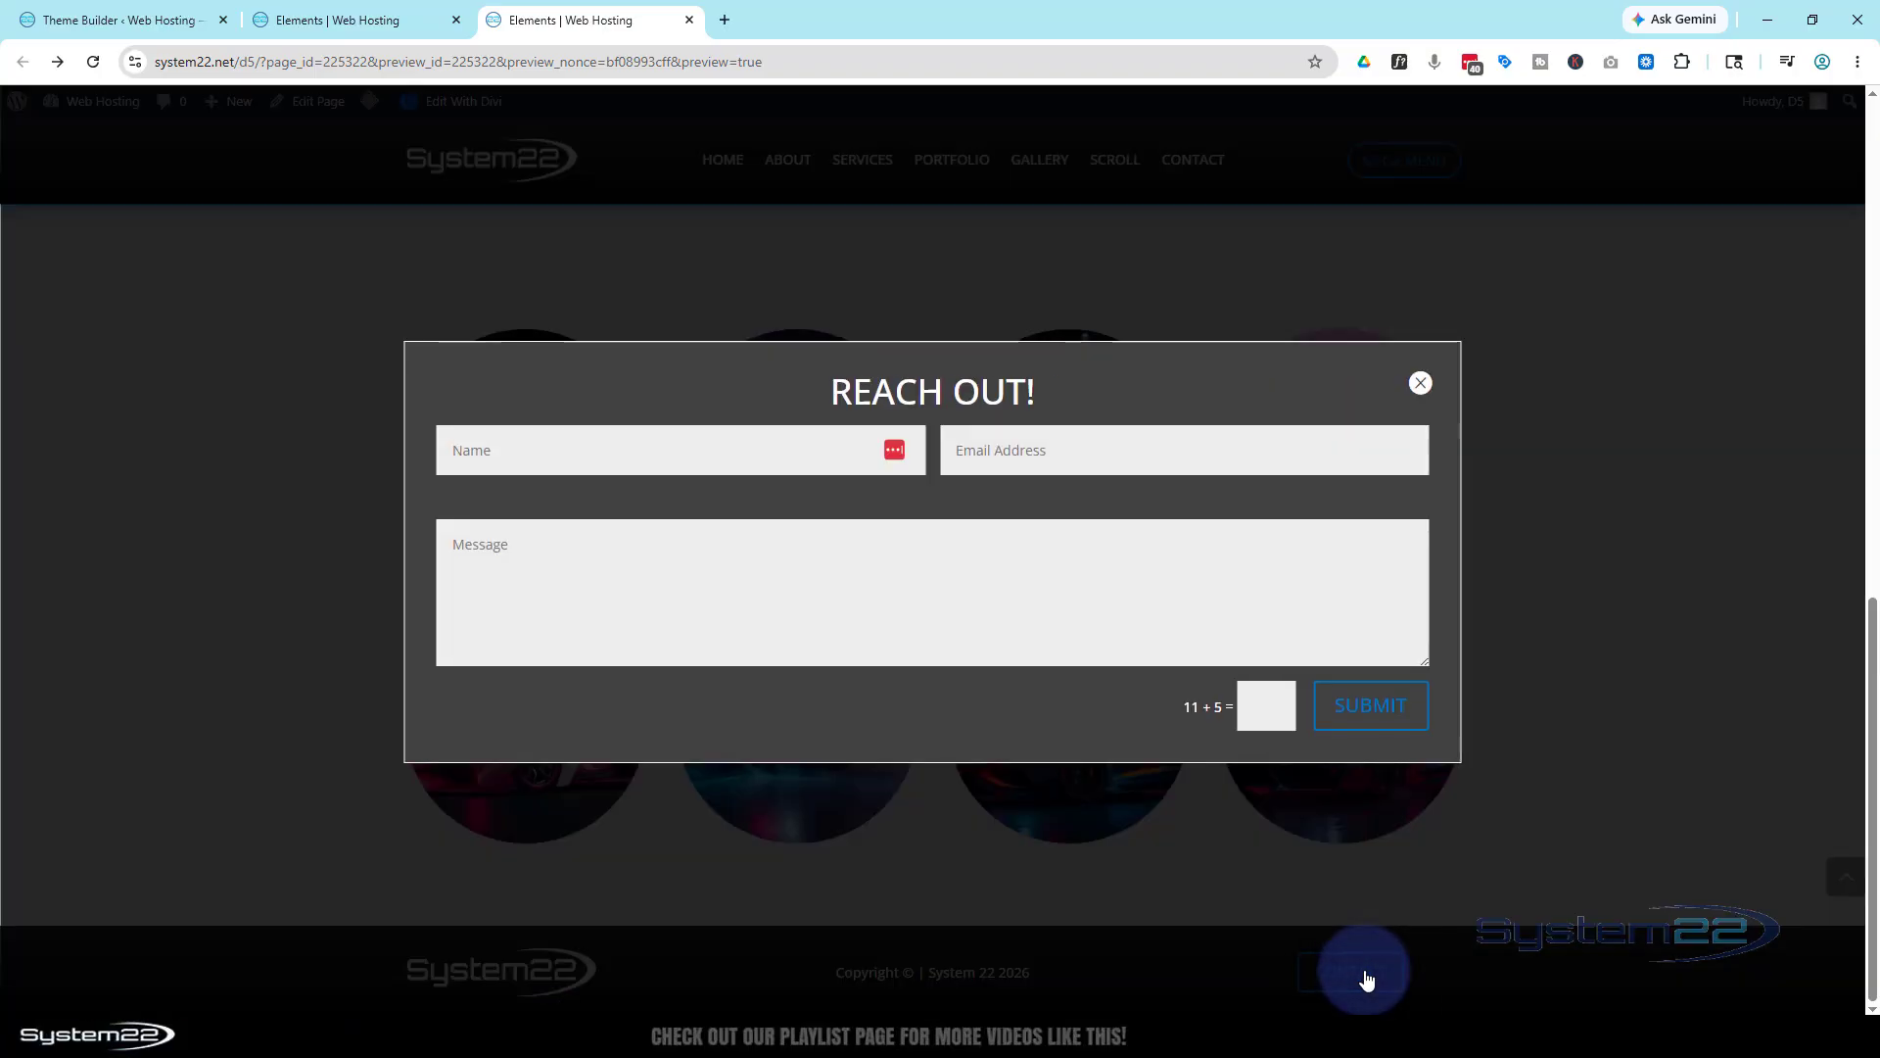
Fill the Name and Email fields with test text and answer the captcha with 16
{"action": "left_click", "coordinate": [670, 456]}
{"action": "type", "text": "dfhdhdhd"}
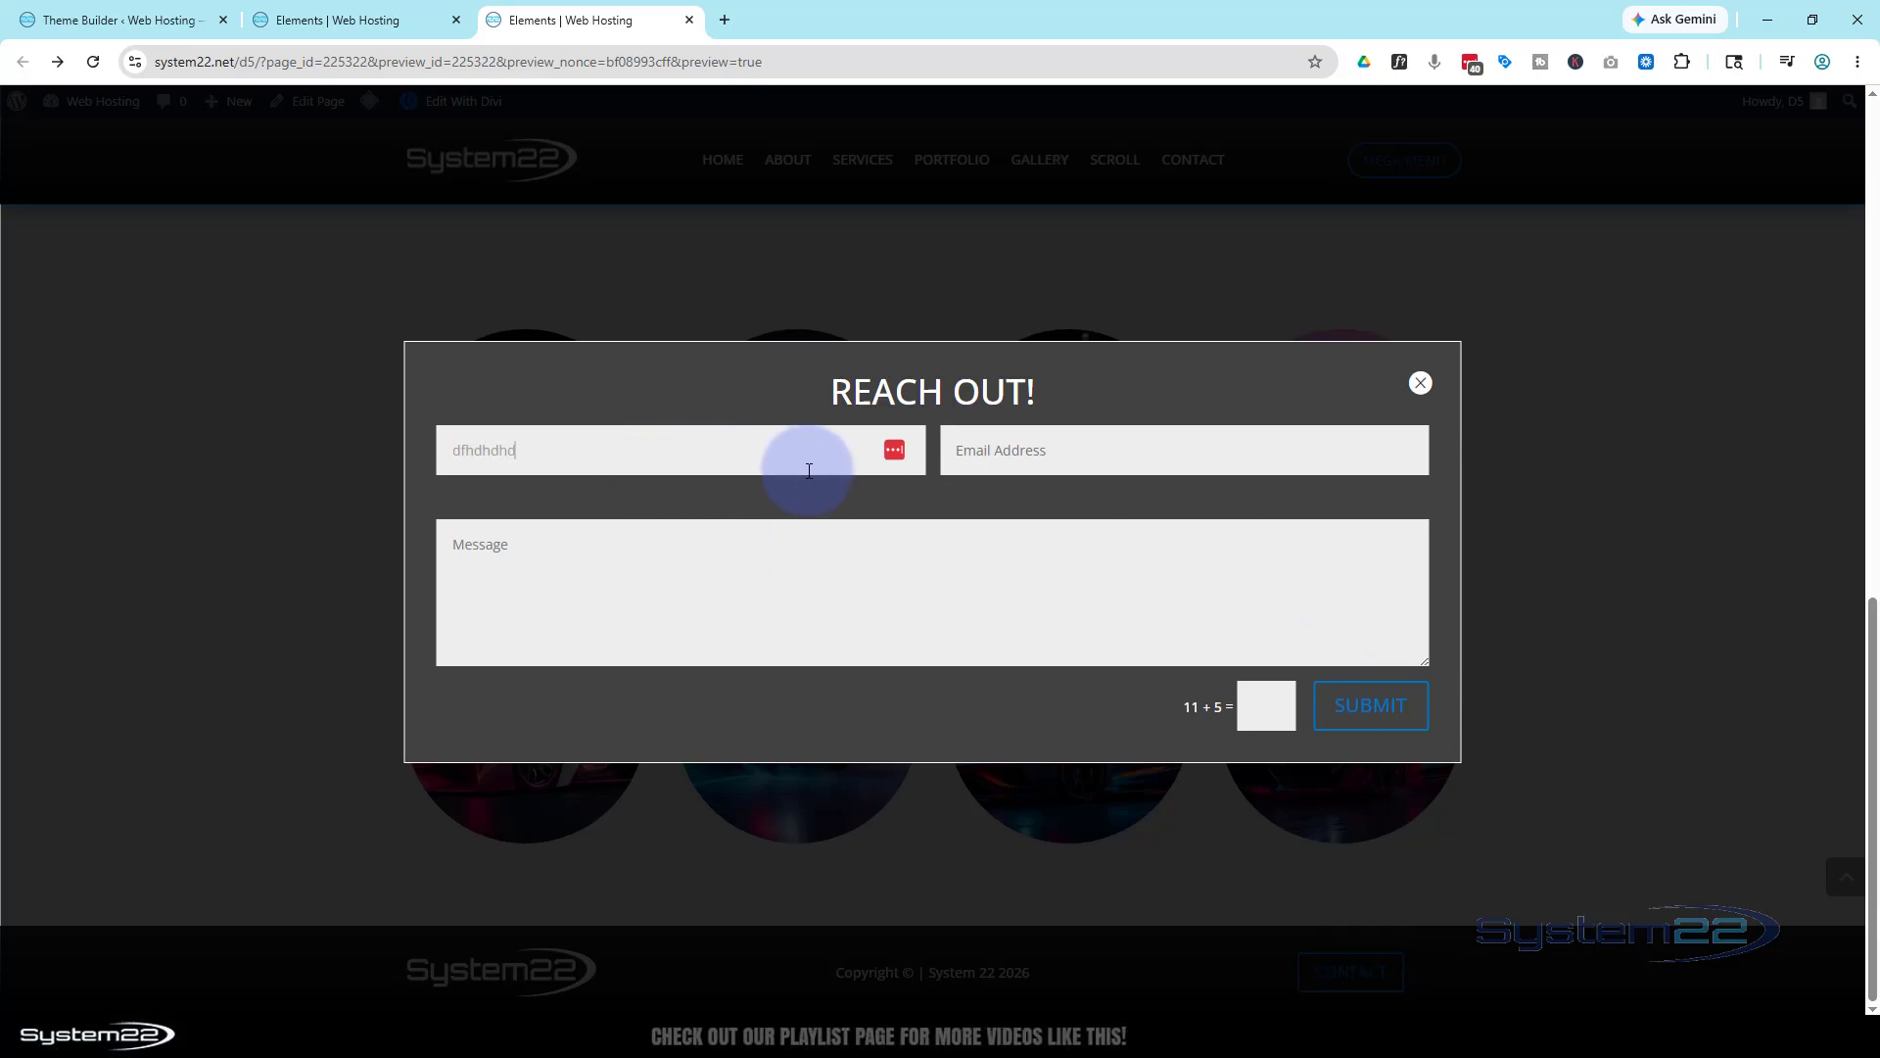
{"action": "left_click", "coordinate": [990, 449]}
{"action": "type", "text": "hdhh"}
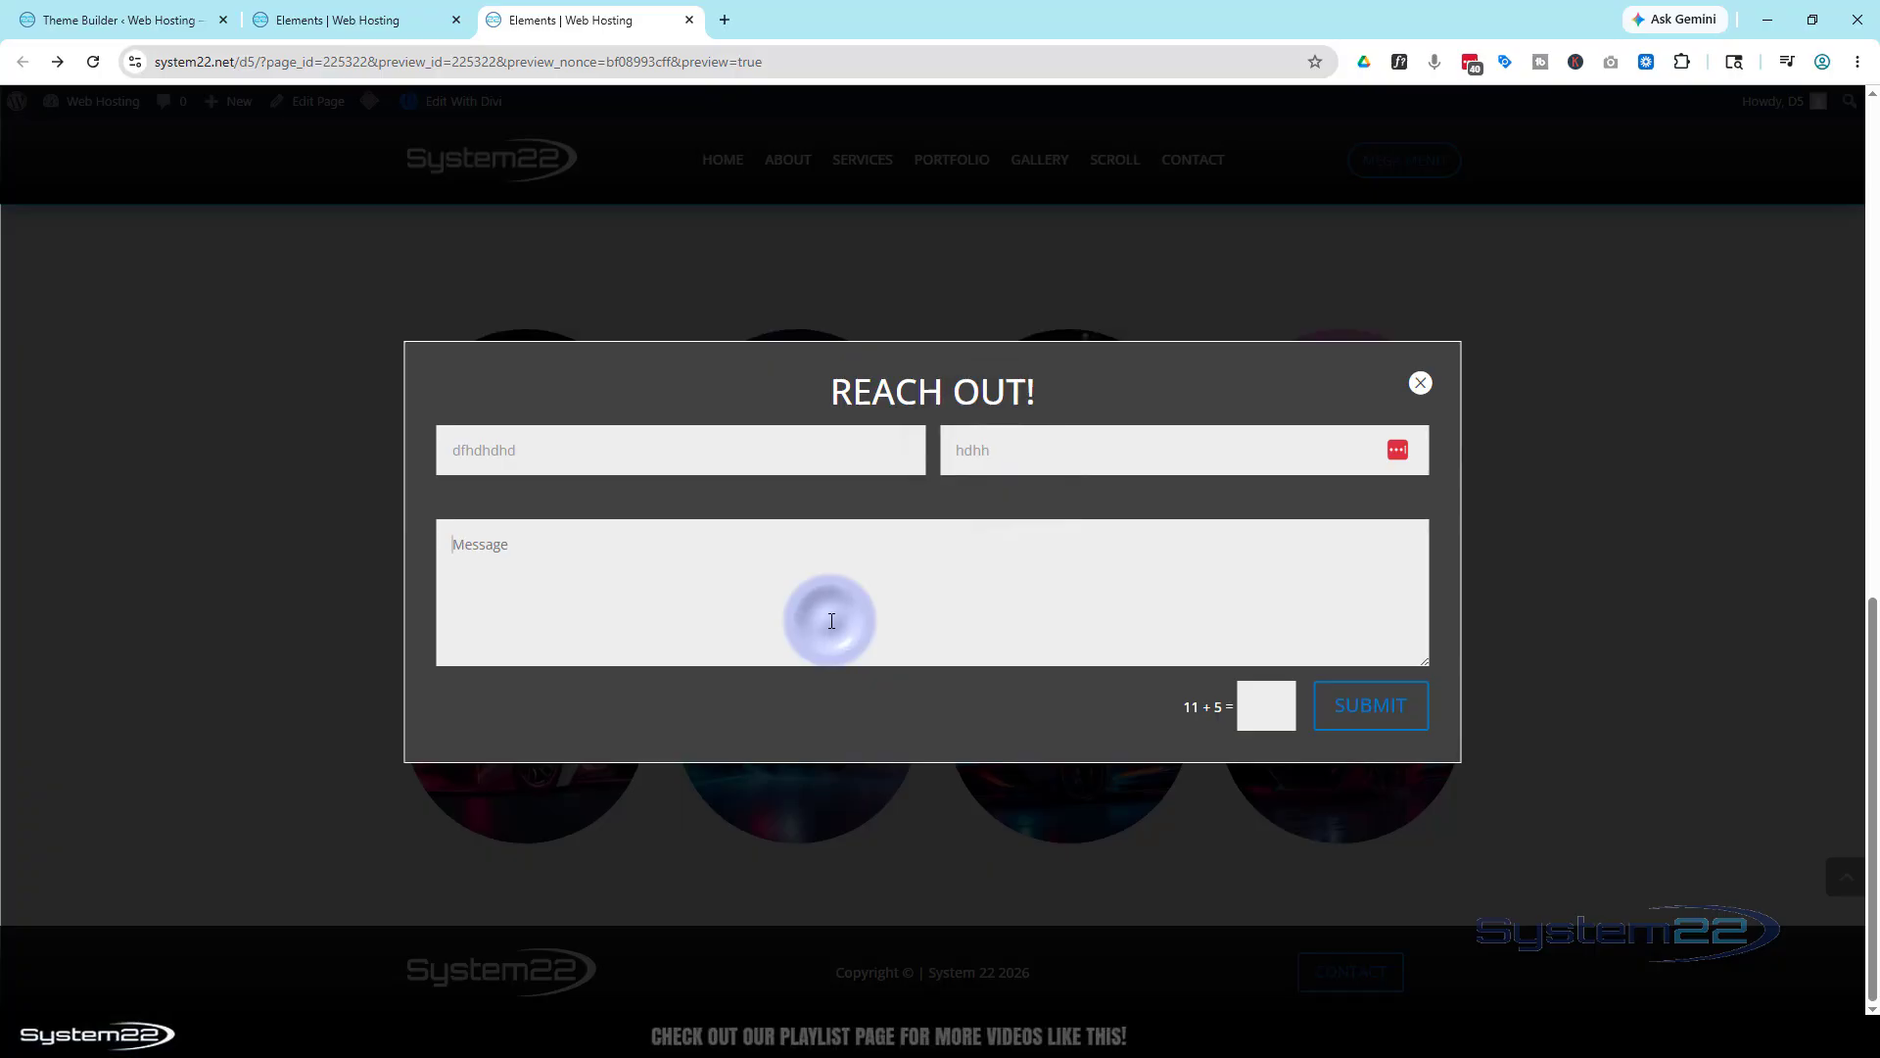
{"action": "type", "text": "dhdhdh"}
{"action": "left_click", "coordinate": [1239, 706]}
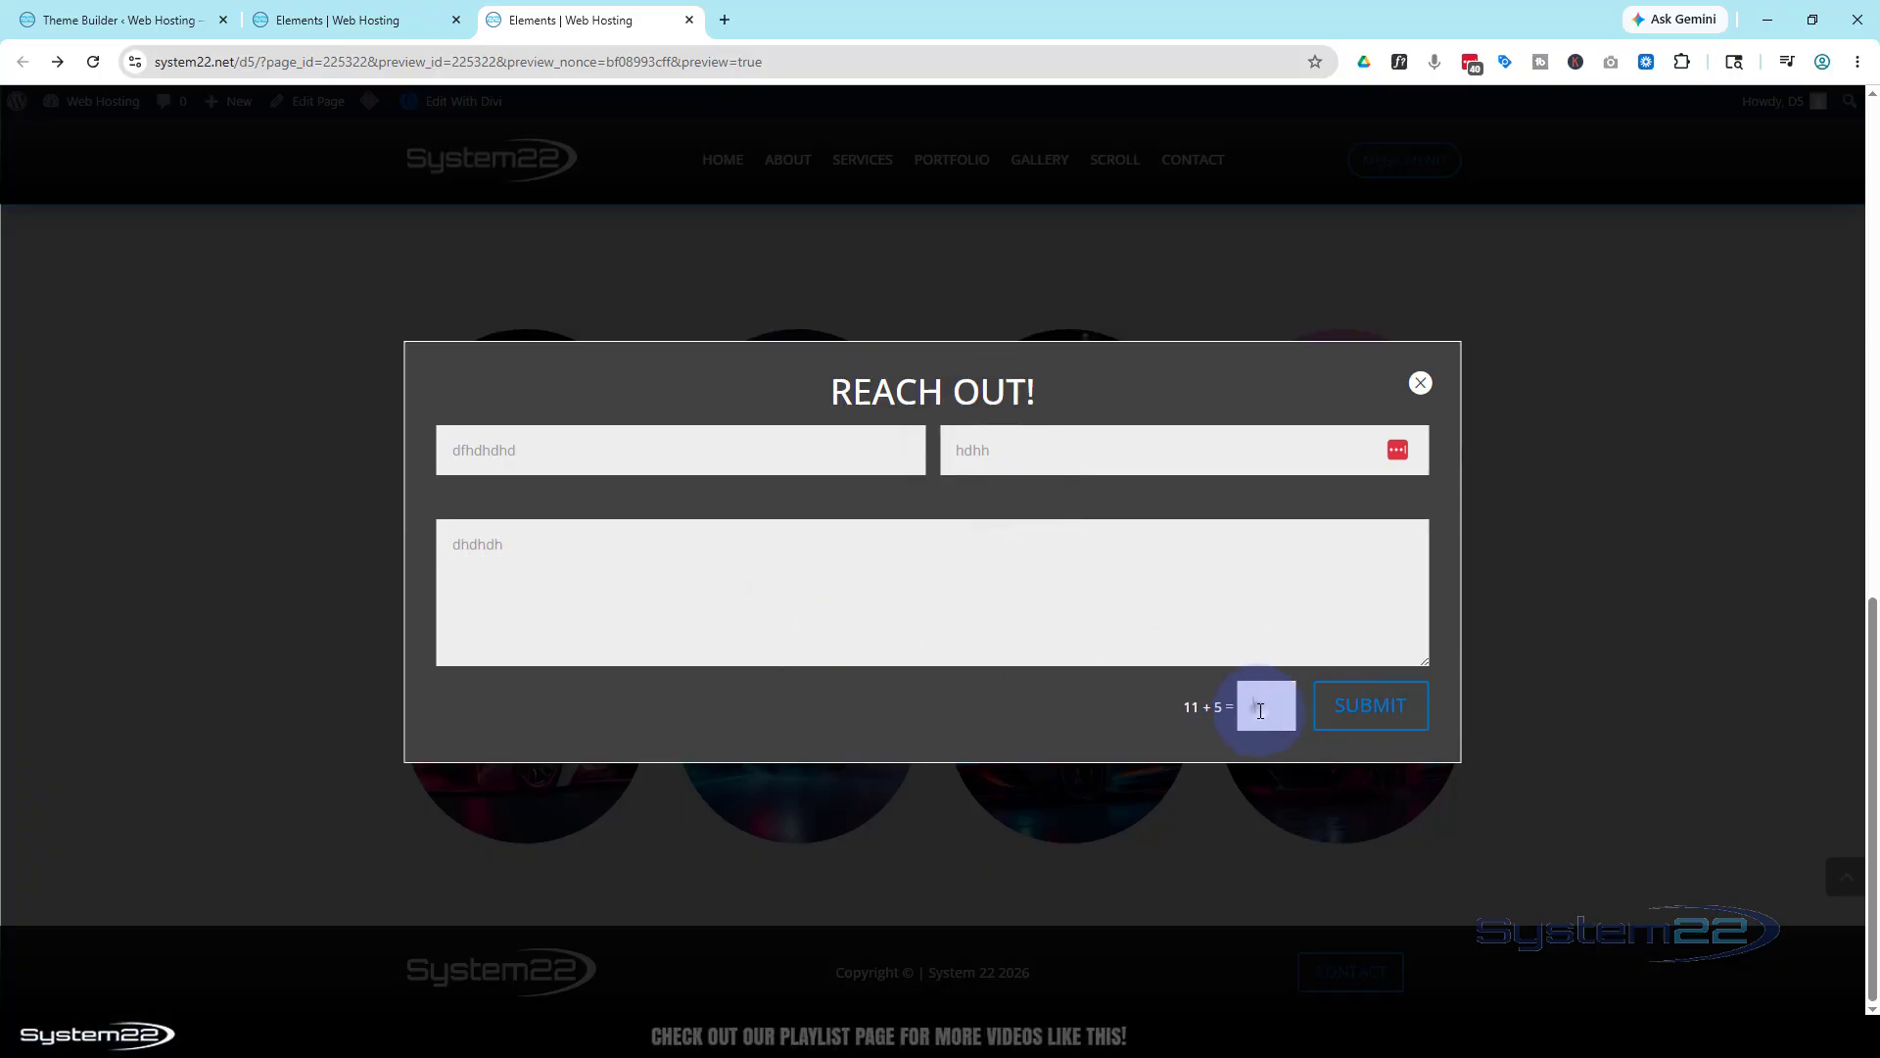
{"action": "left_click", "coordinate": [1254, 711]}
{"action": "type", "text": "16"}
{"action": "left_click", "coordinate": [1361, 724]}
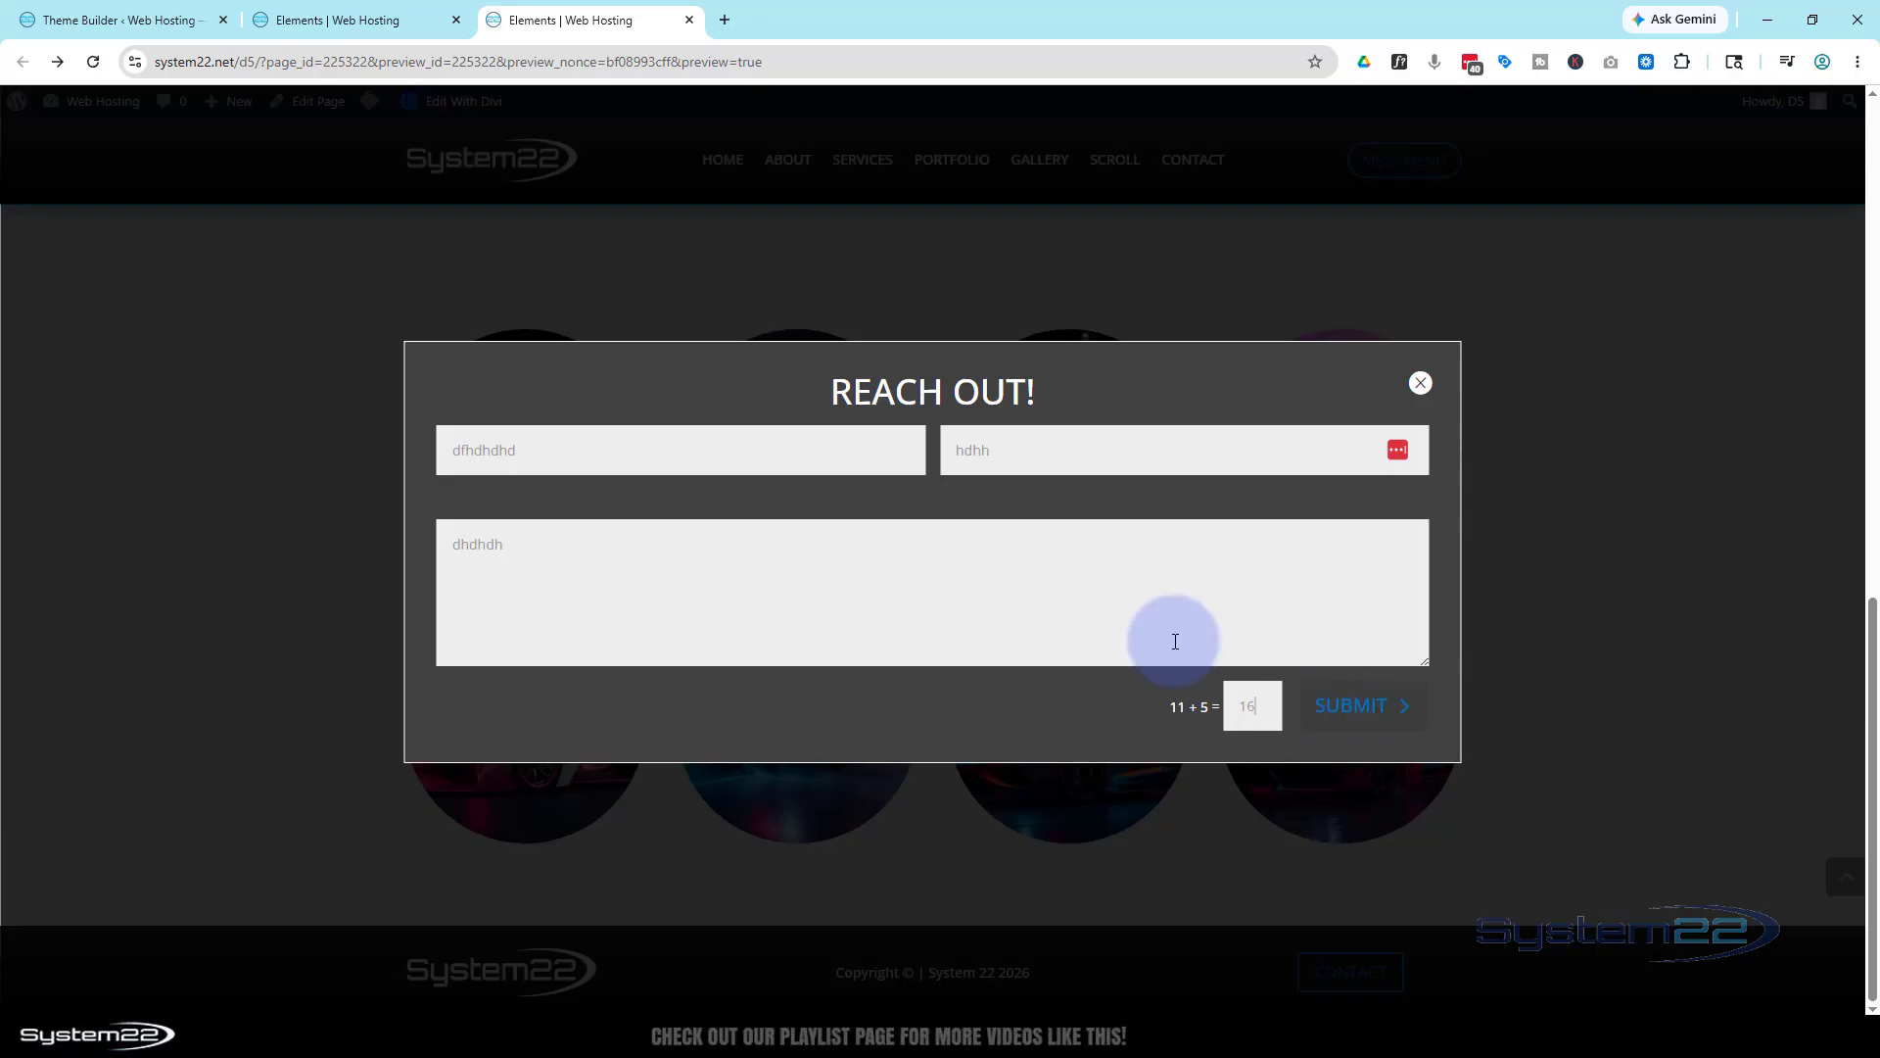
Close the popup with the X and reopen it from CONTACT three times, leaving it closed
{"action": "left_click", "coordinate": [1420, 384]}
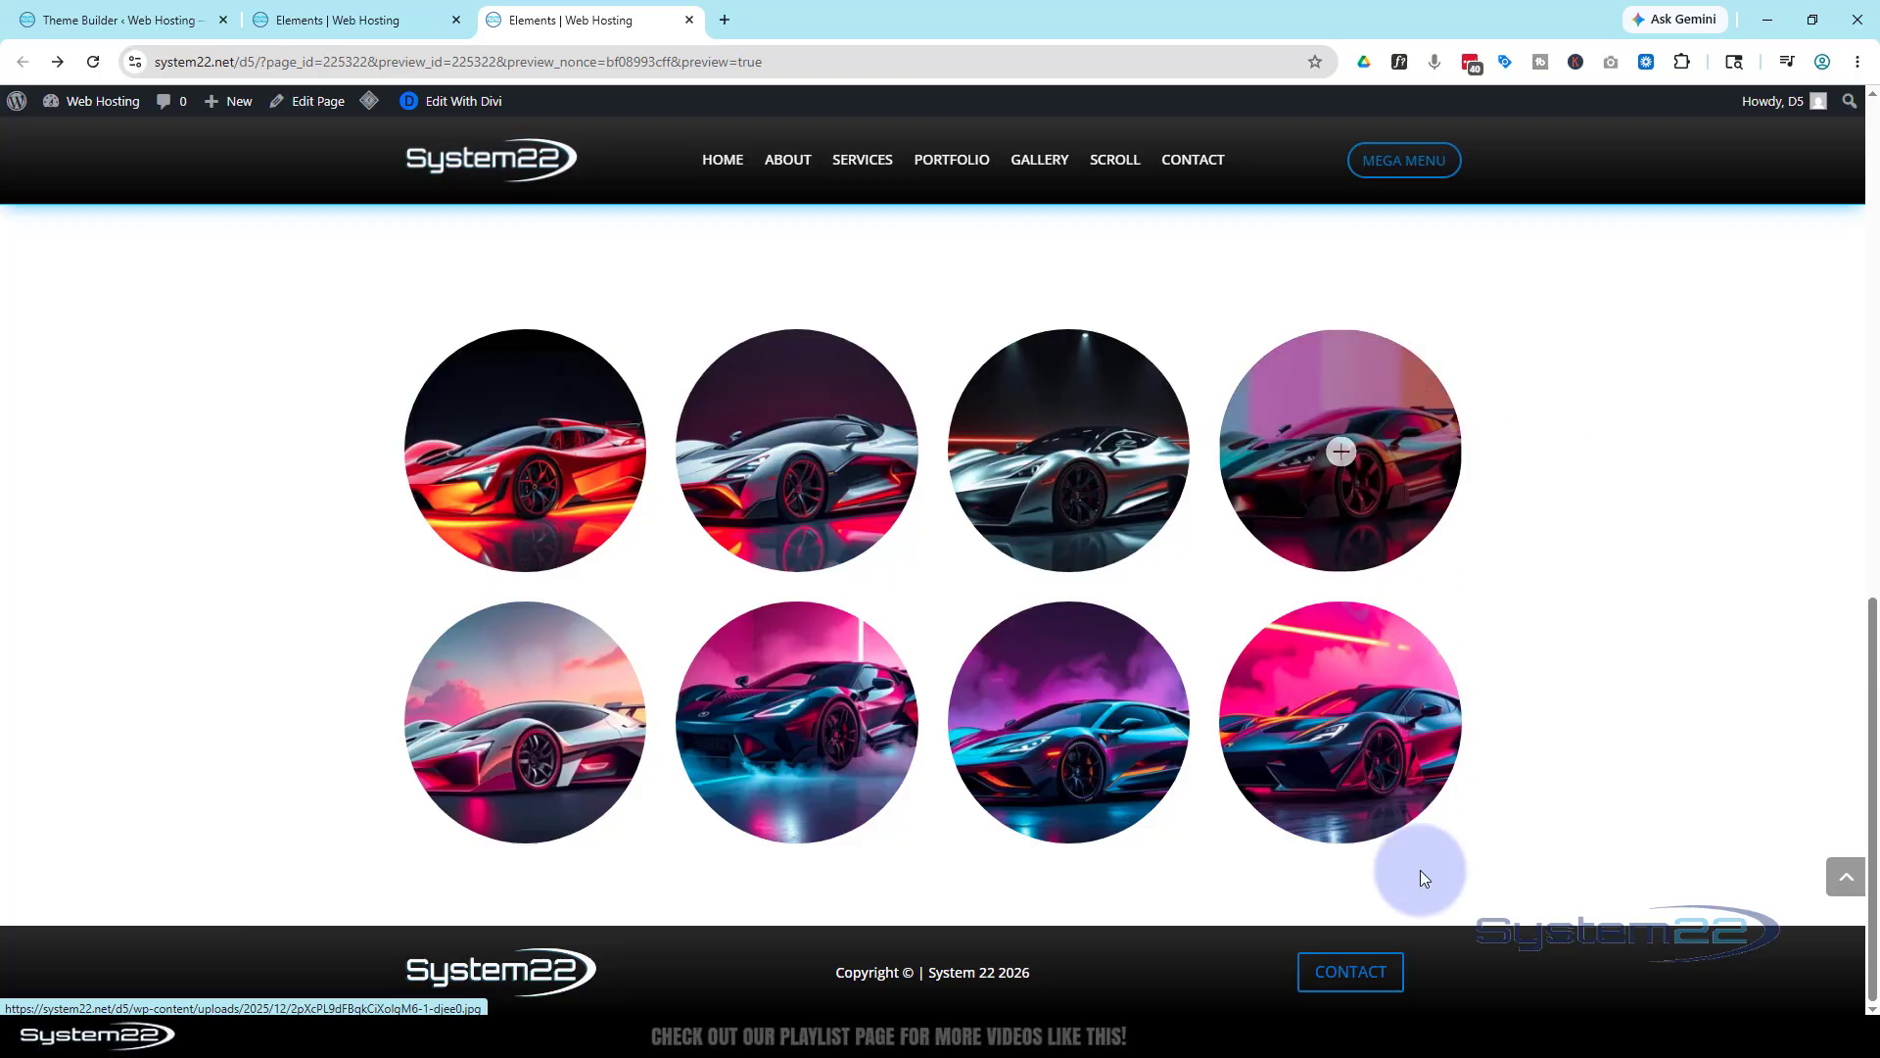
{"action": "left_click", "coordinate": [1355, 974]}
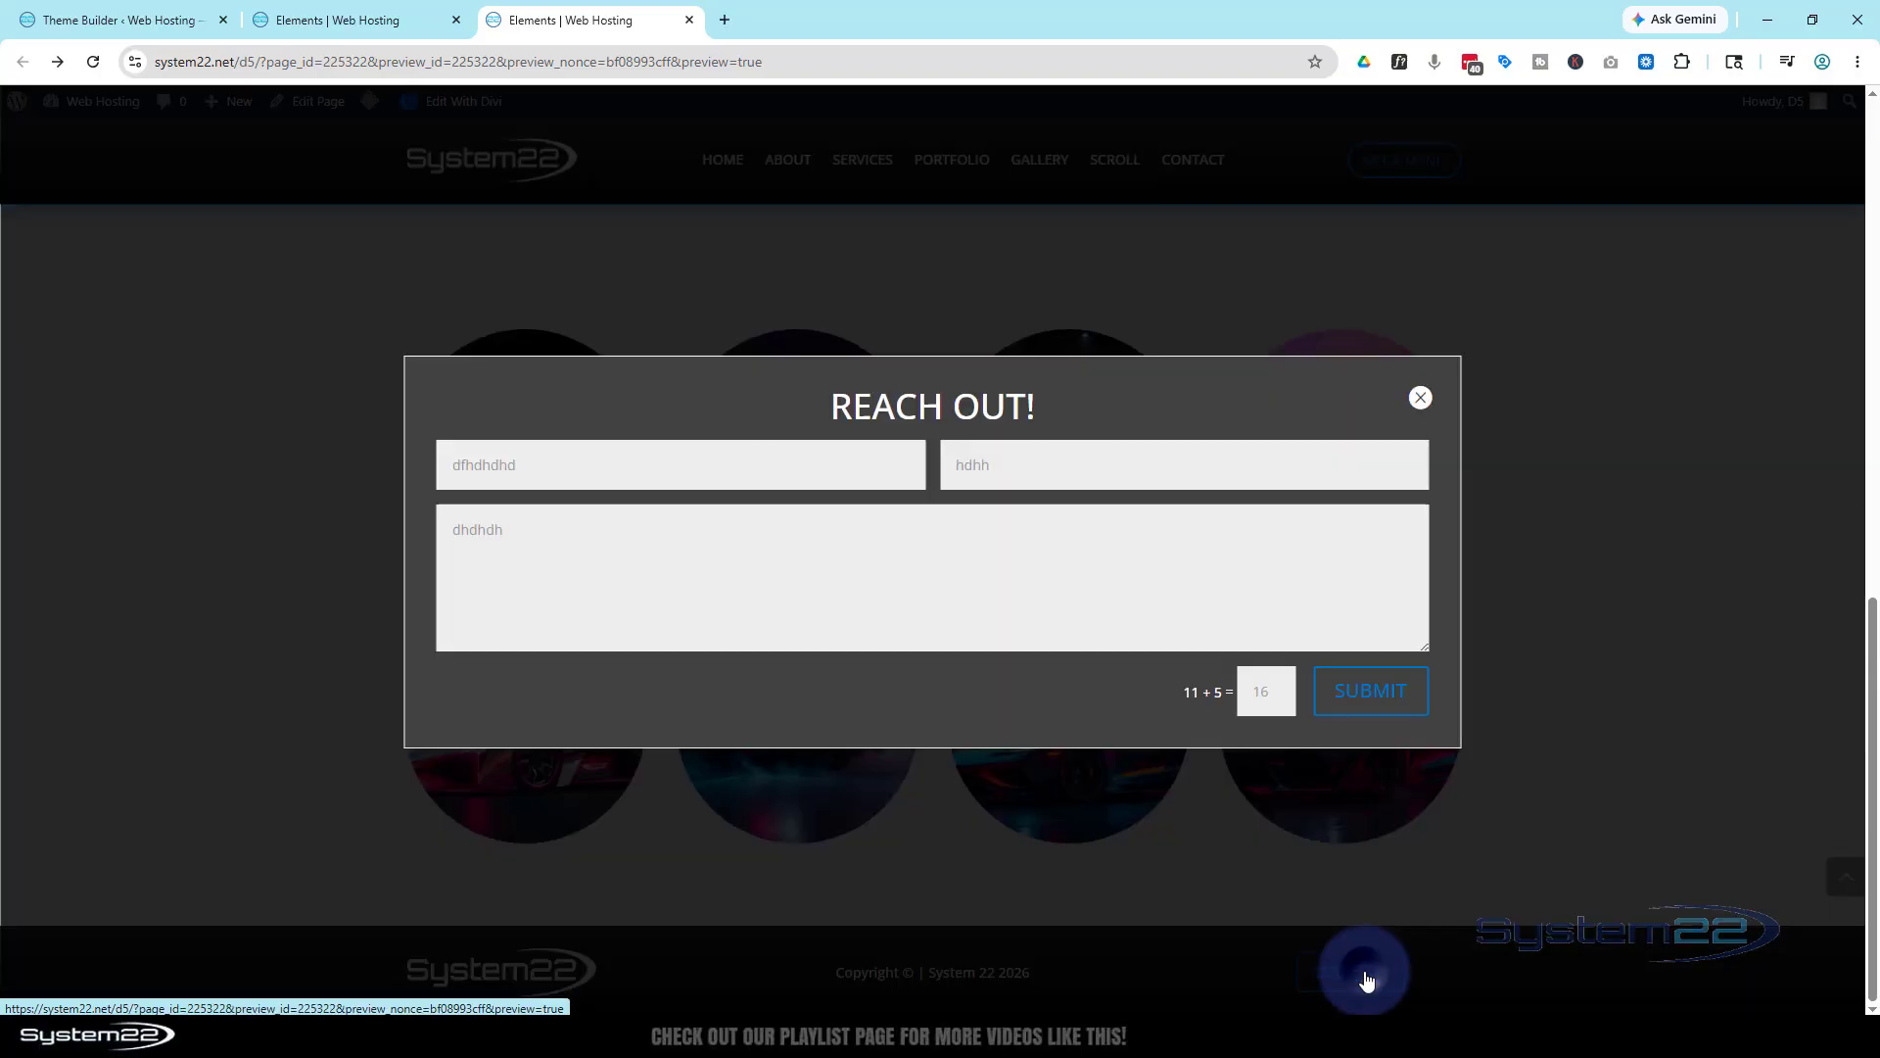
{"action": "left_click", "coordinate": [1421, 384]}
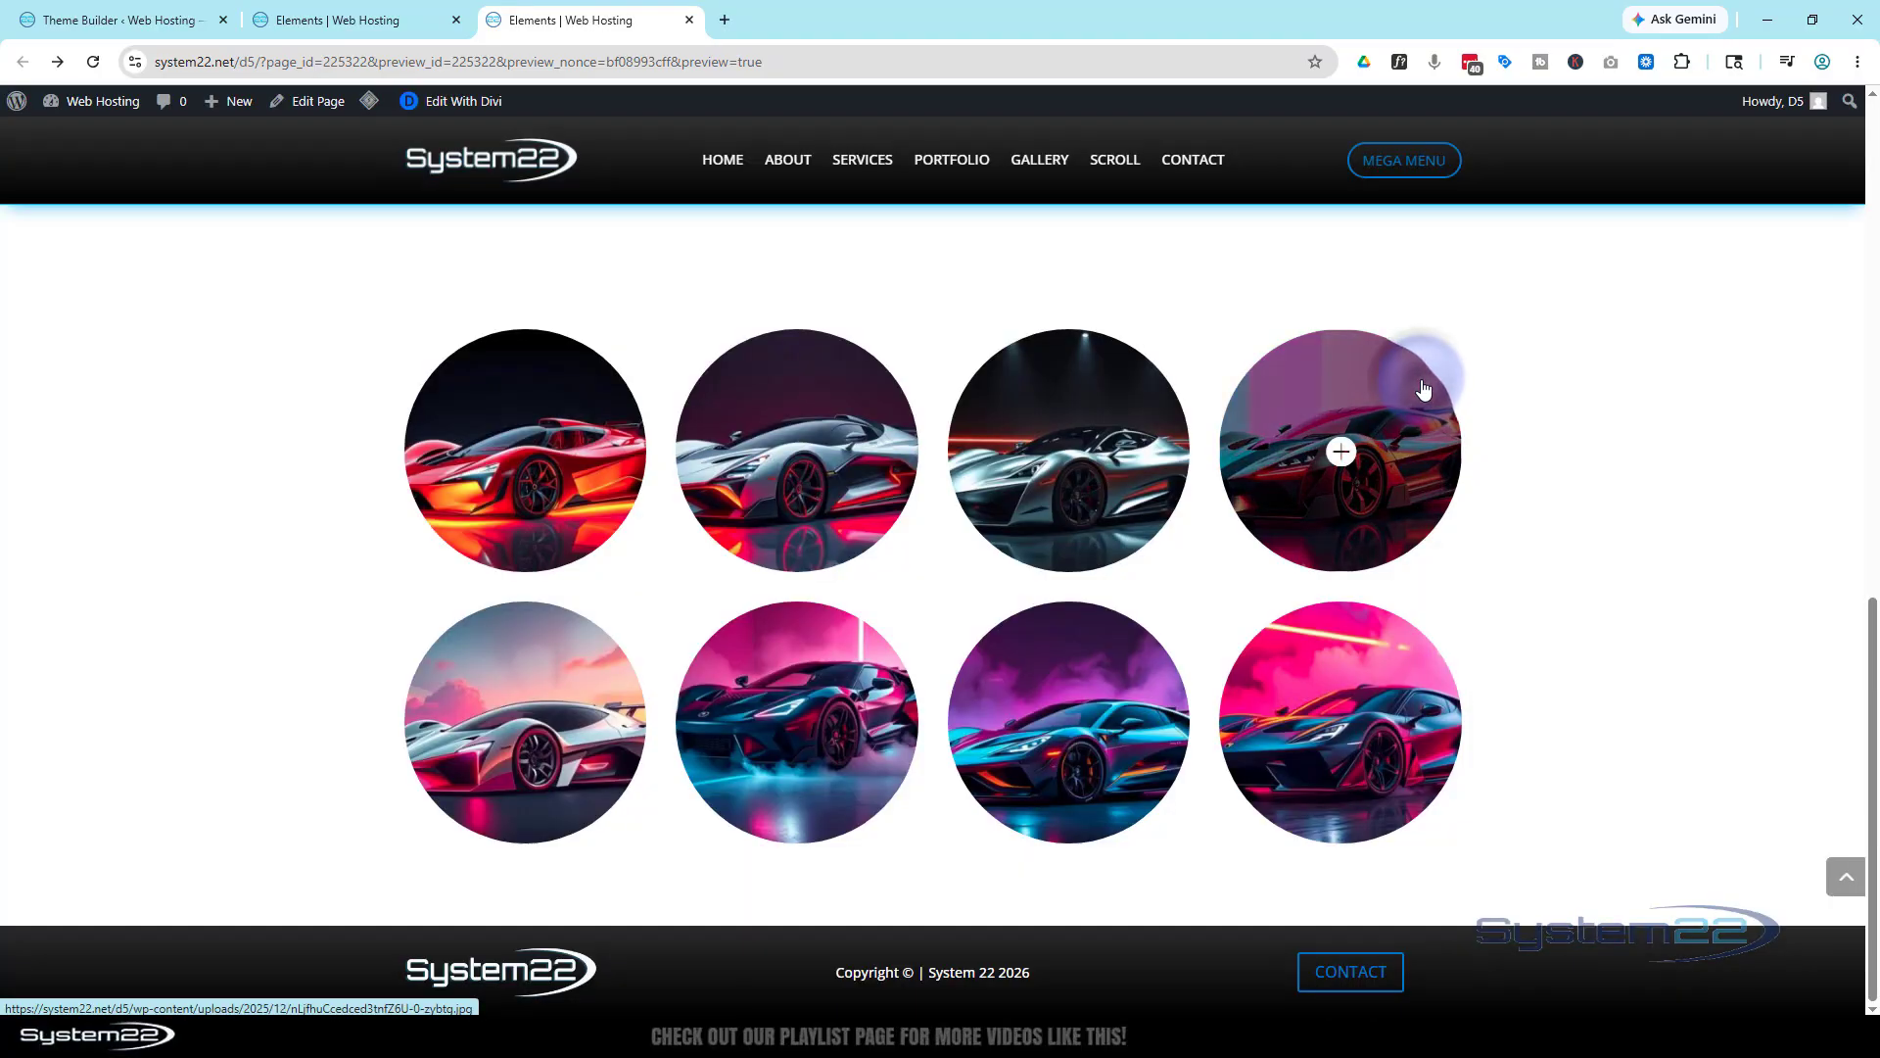
{"action": "left_click", "coordinate": [1368, 983]}
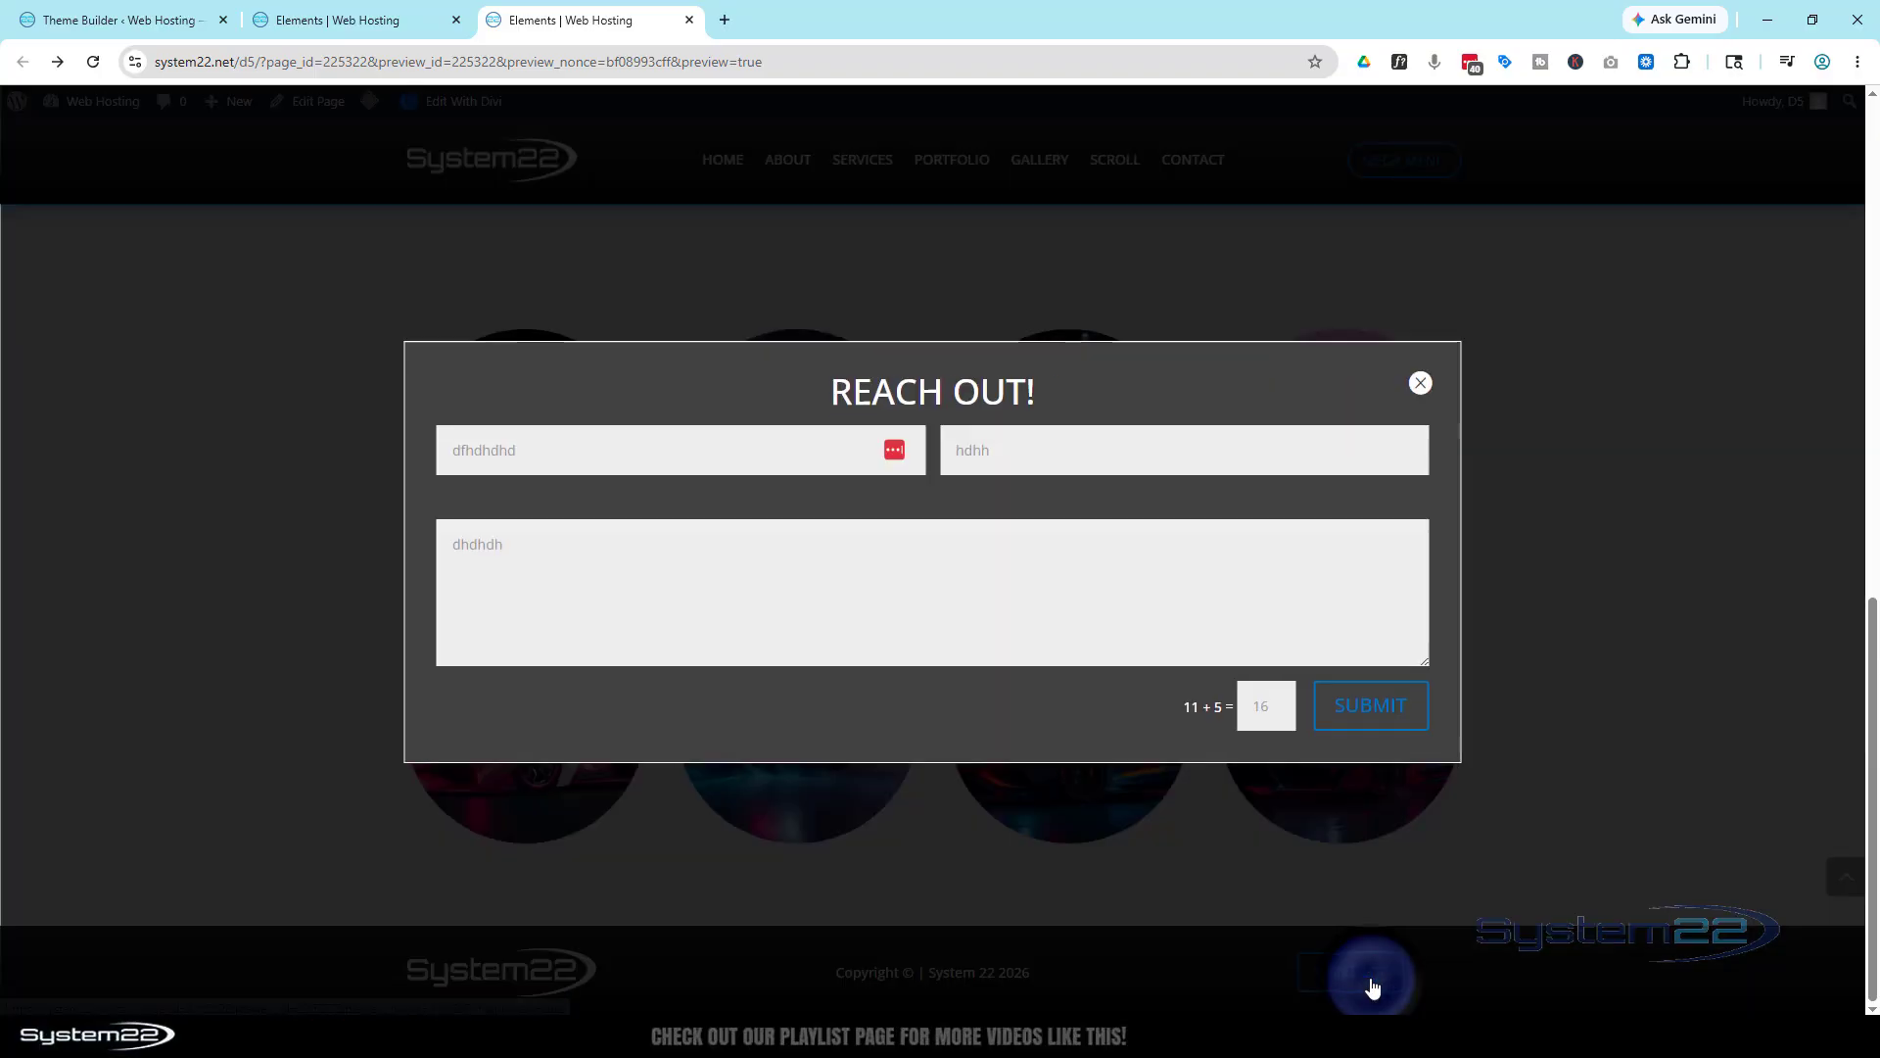
{"action": "left_click", "coordinate": [1421, 384]}
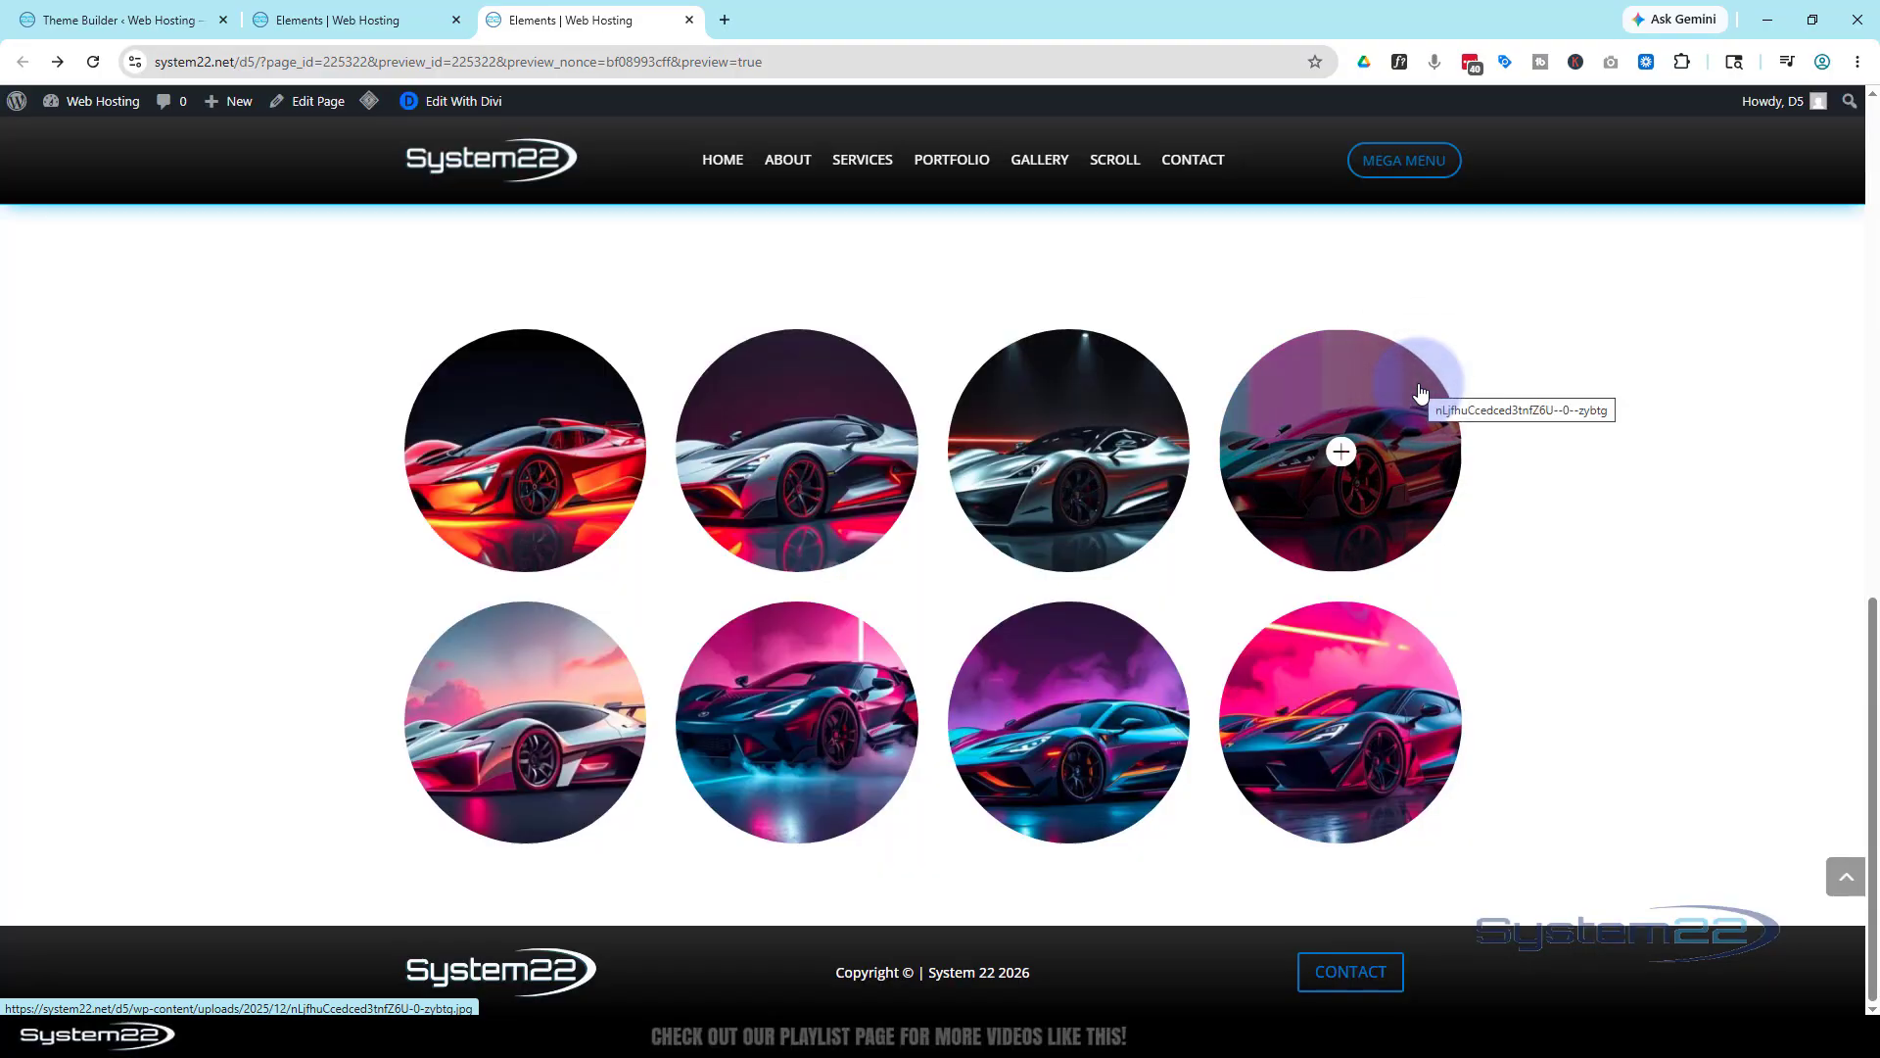
{"action": "left_click", "coordinate": [1388, 980]}
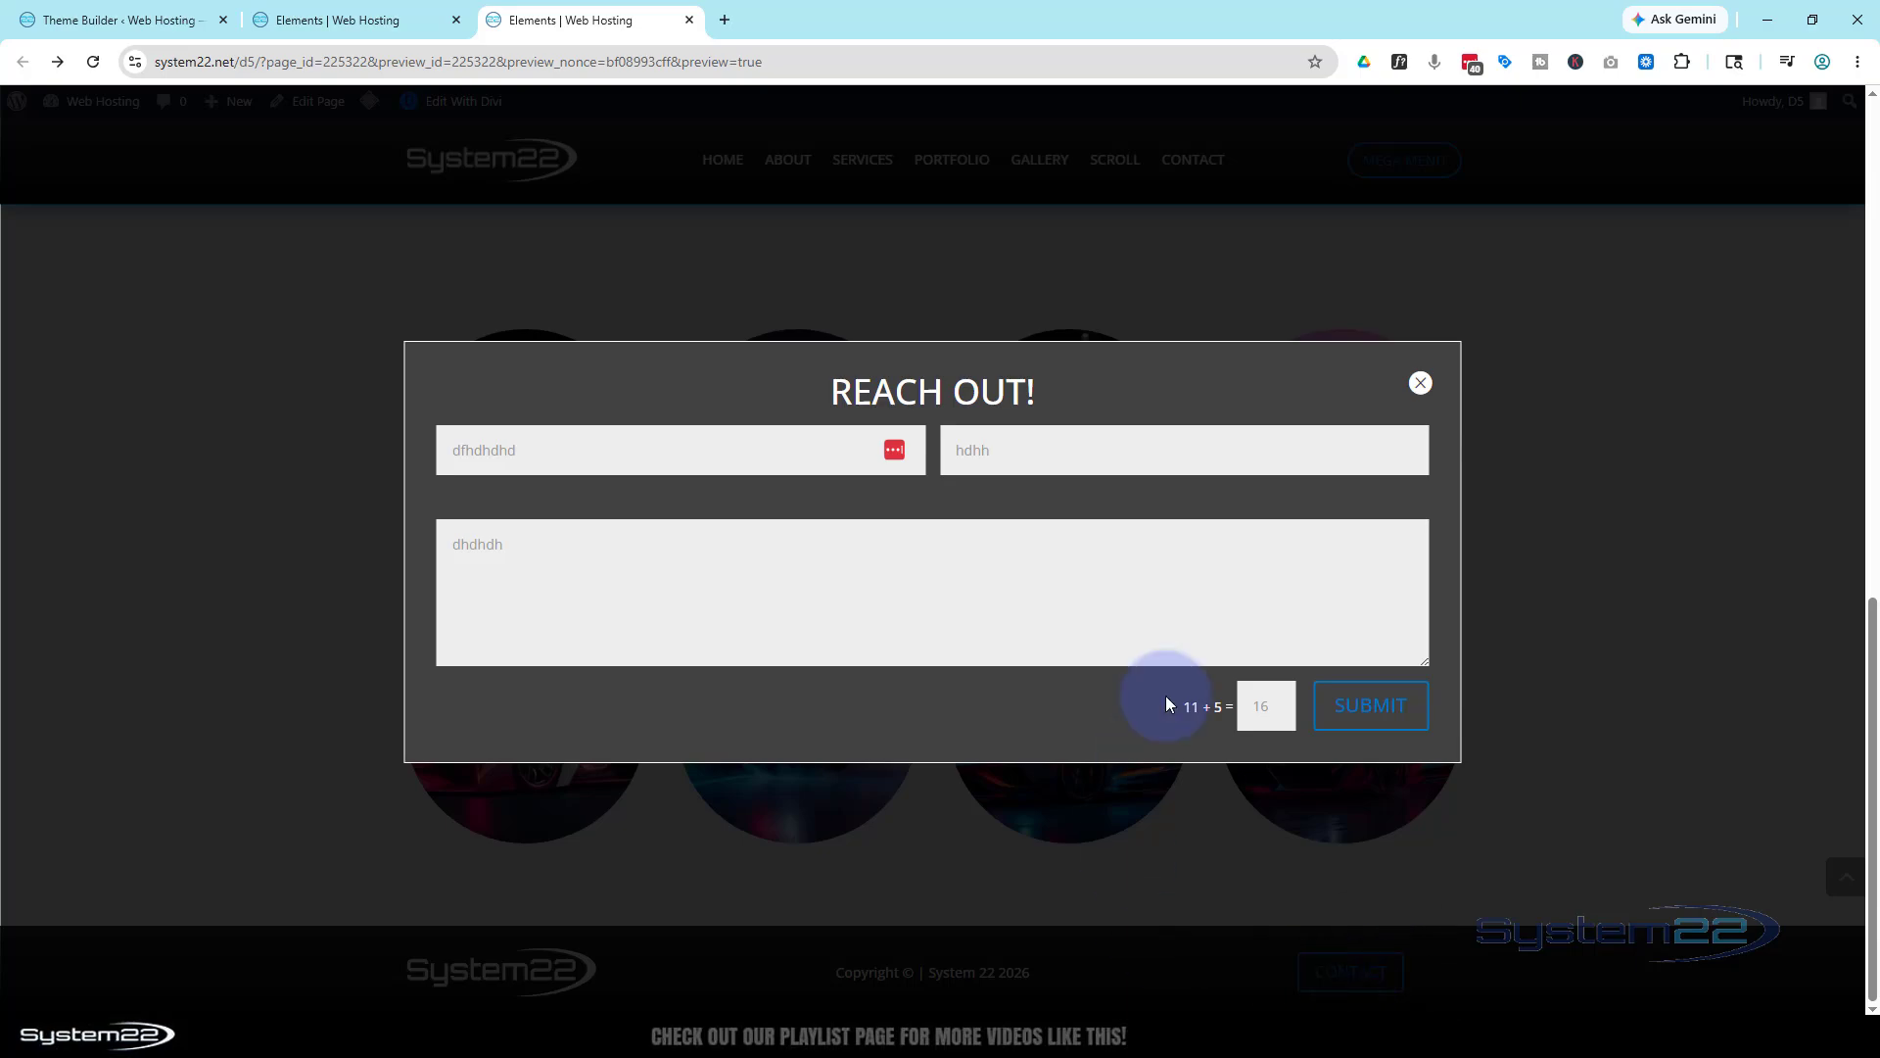
{"action": "left_click", "coordinate": [1422, 386]}
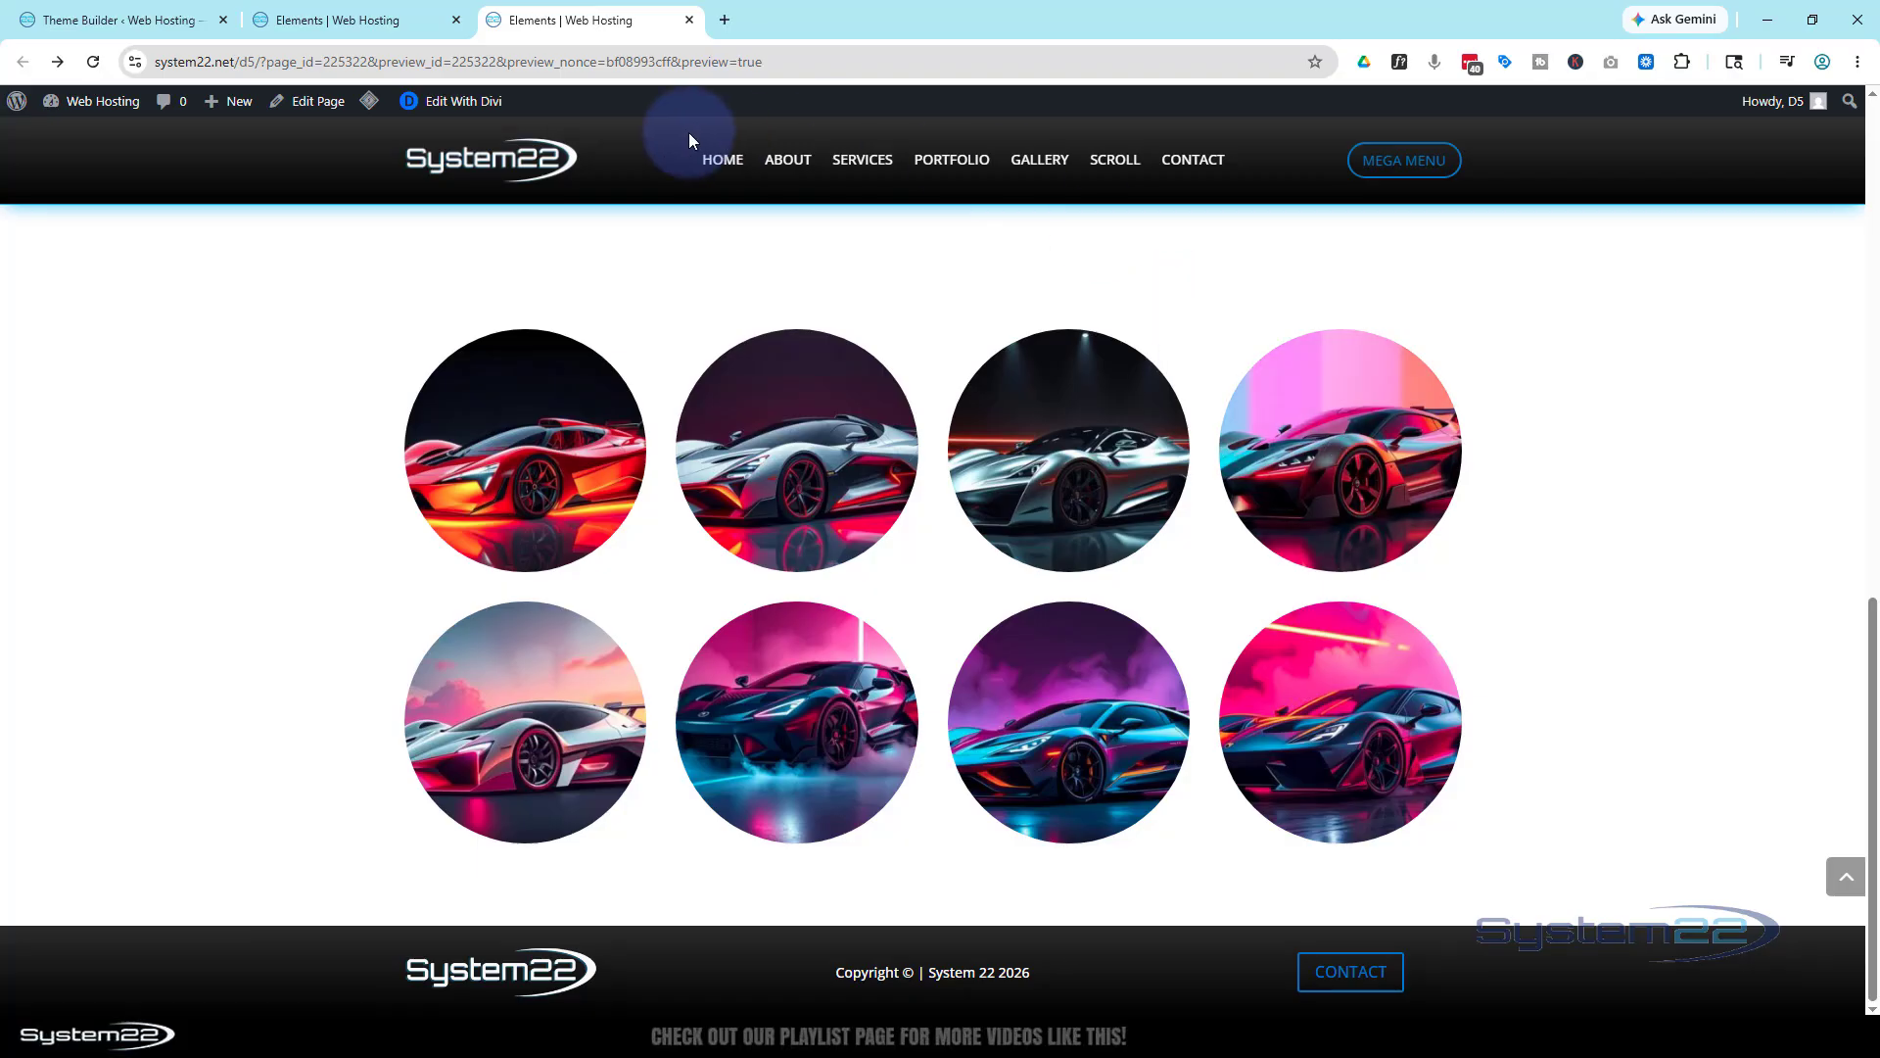
Go to the home page via the System22 logo and open the popup from its footer CONTACT button
{"action": "left_click", "coordinate": [499, 168]}
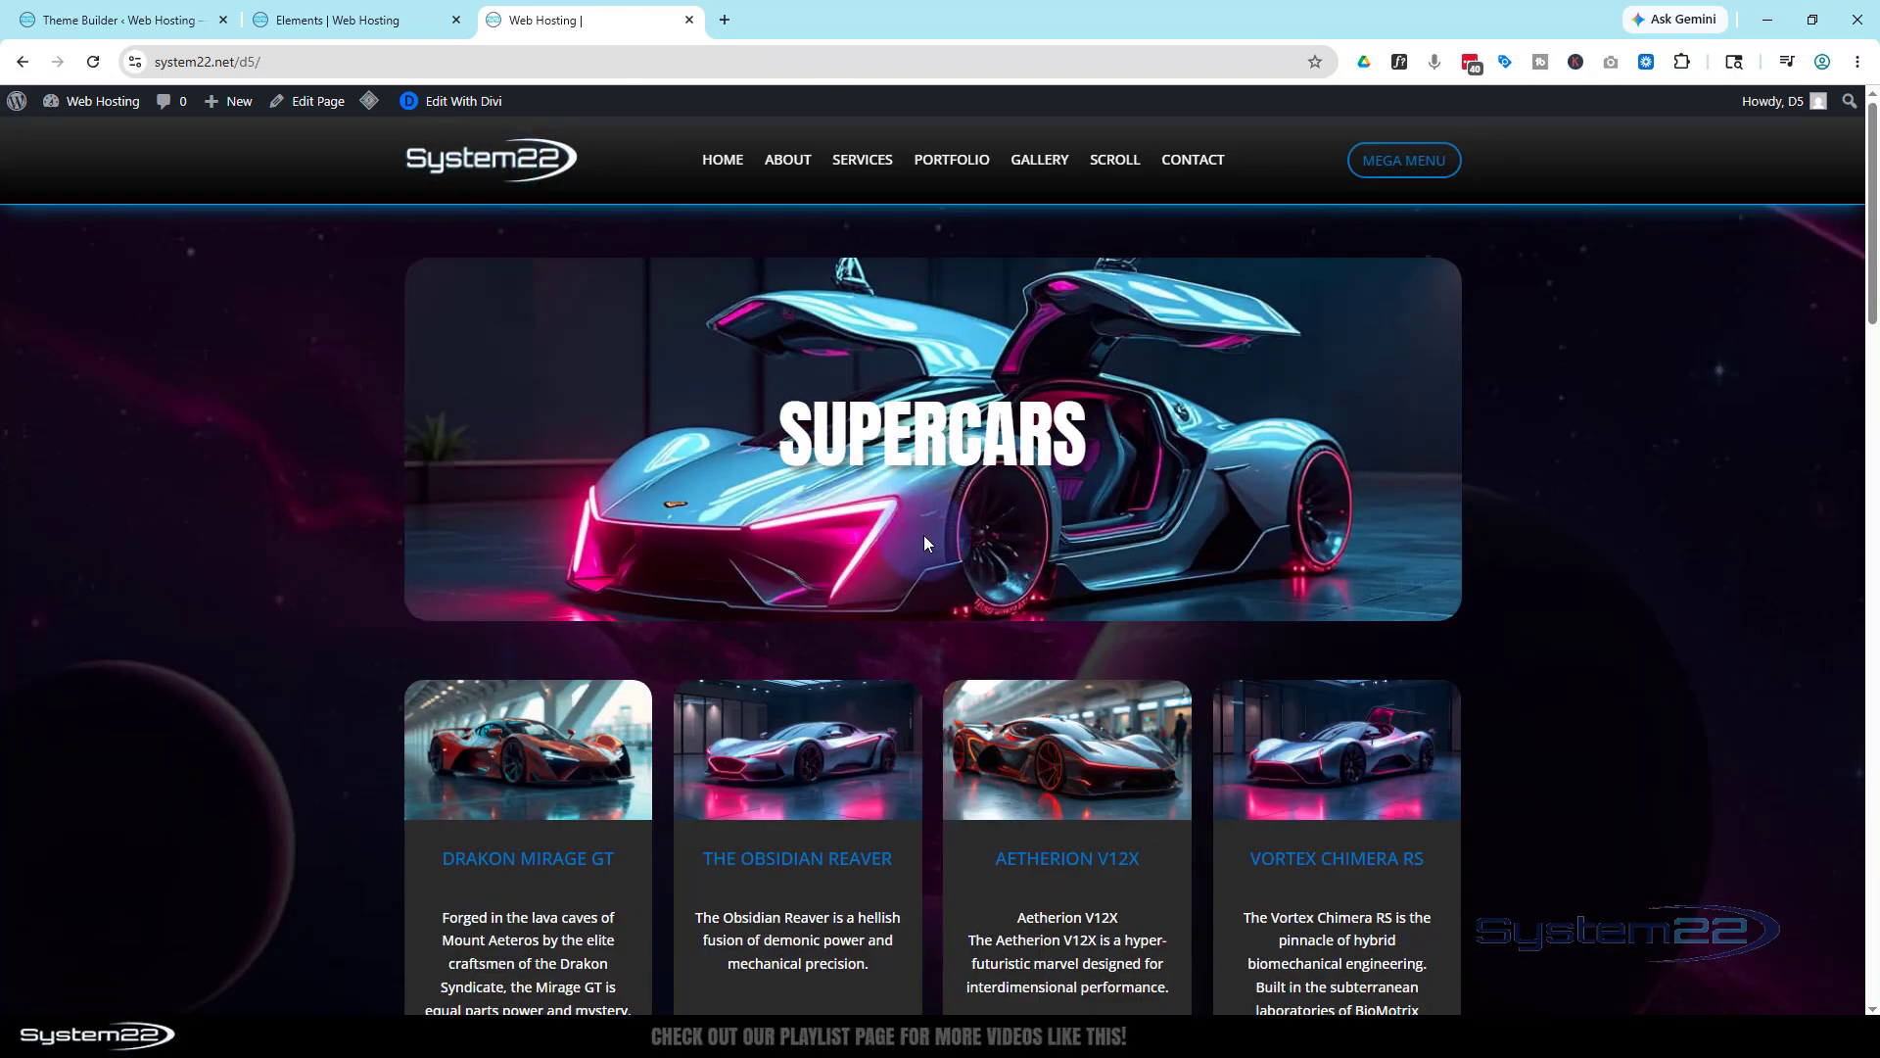
{"action": "scroll", "coordinate": [1606, 552], "scroll_direction": "down", "scroll_amount": 12}
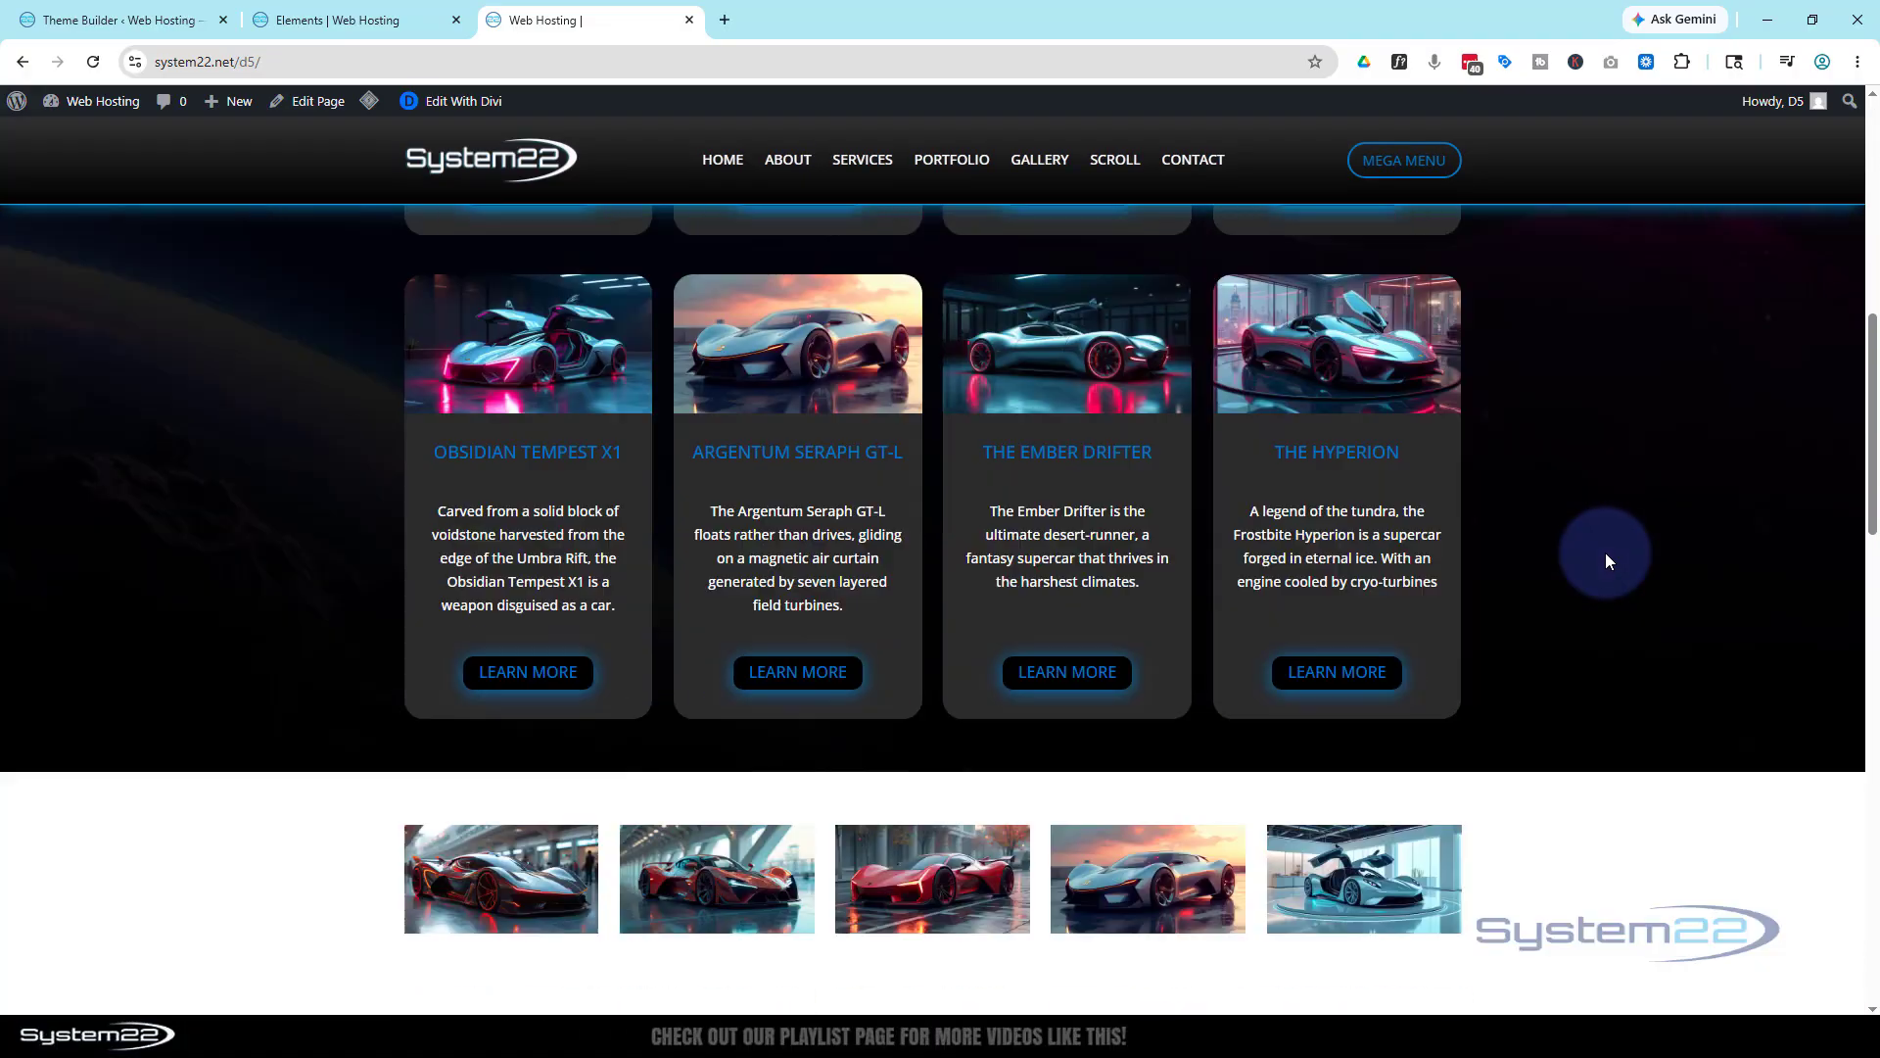
{"action": "scroll", "coordinate": [1606, 555], "scroll_direction": "down", "scroll_amount": 10}
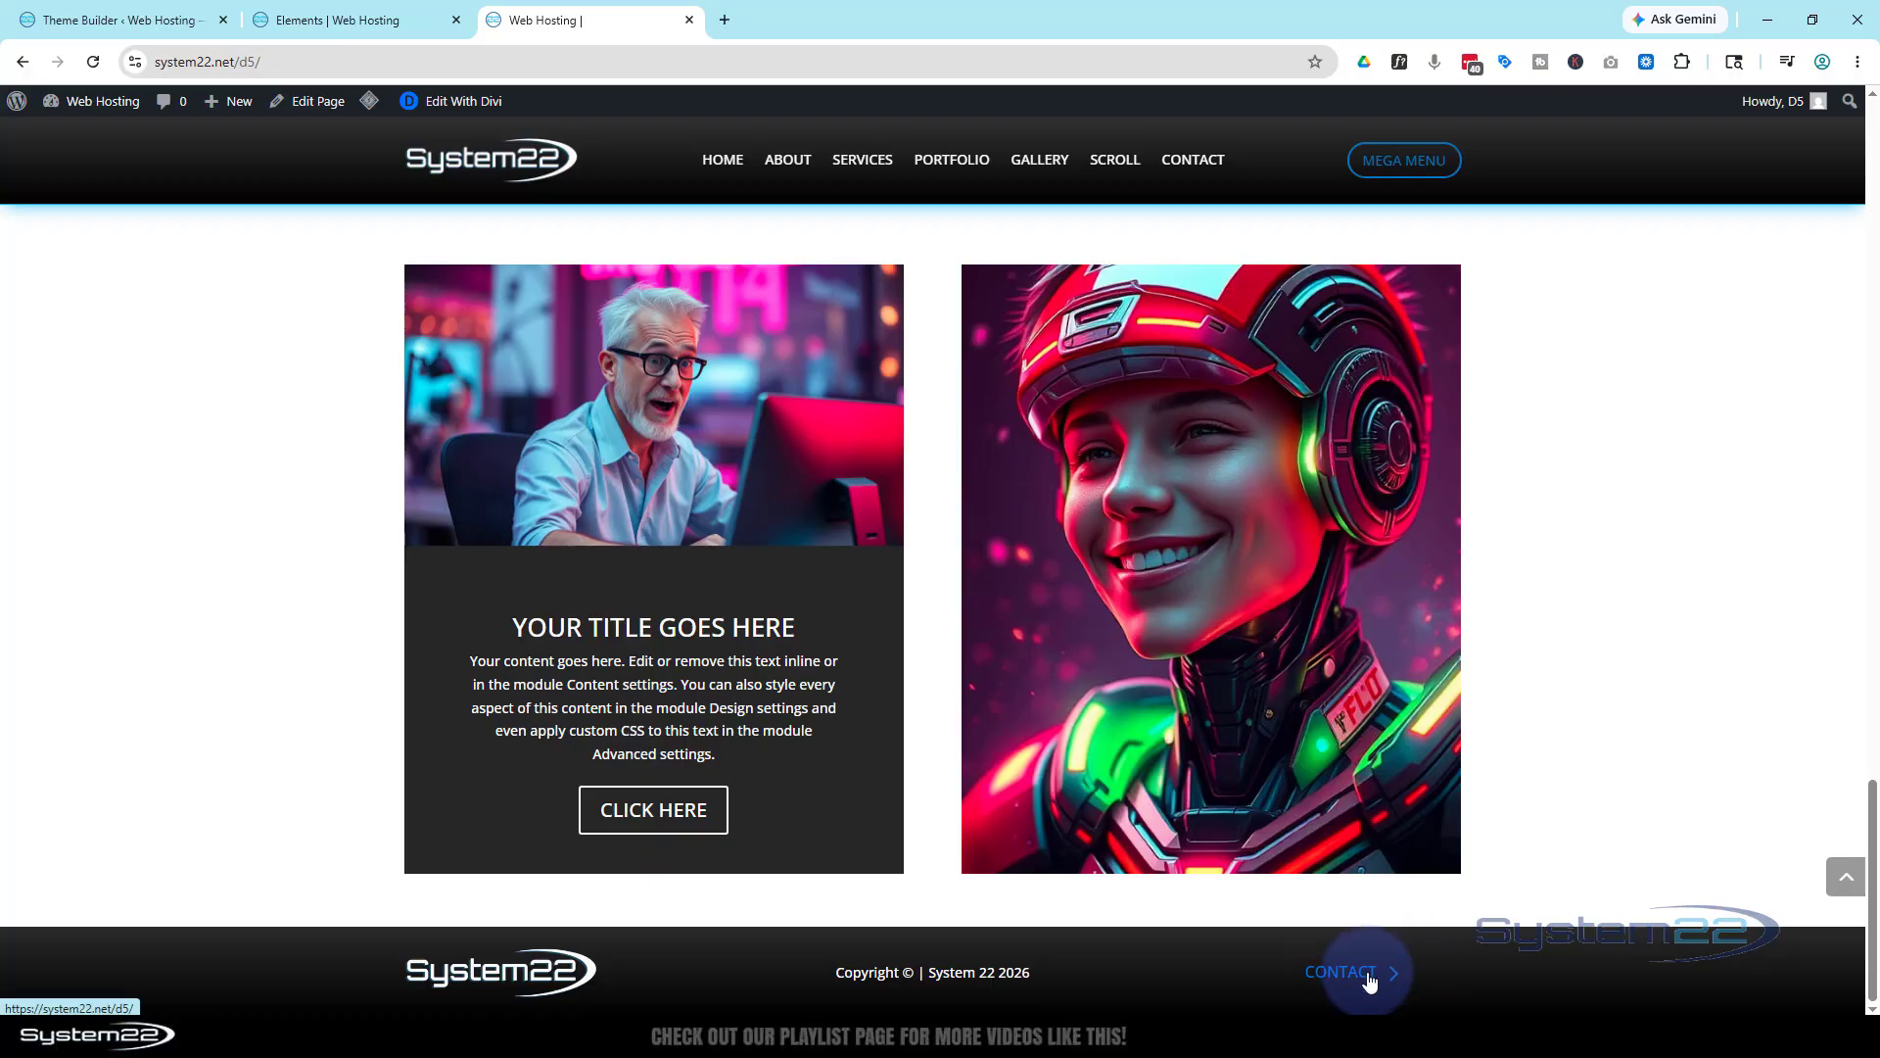
{"action": "left_click", "coordinate": [1369, 979]}
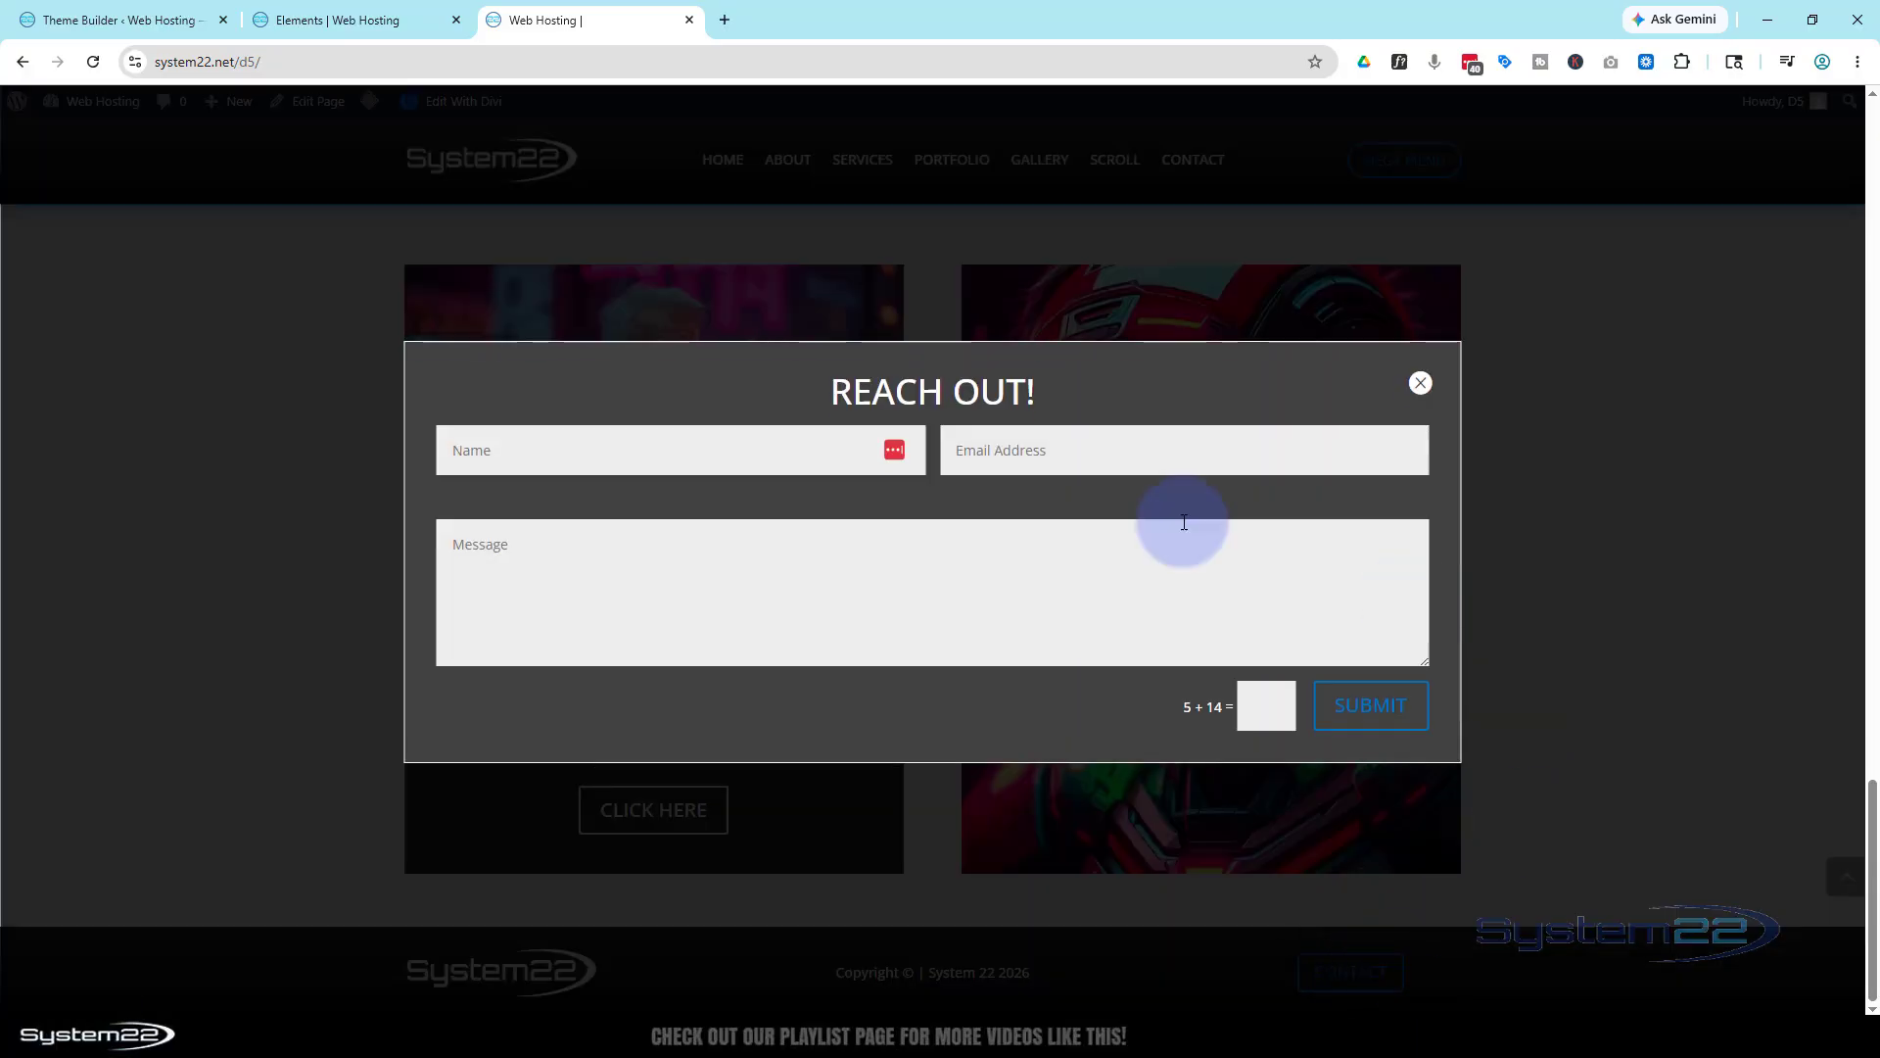
Check the Name, Email and Message fields, then close the popup, reopen it and close it again
{"action": "left_click", "coordinate": [679, 449]}
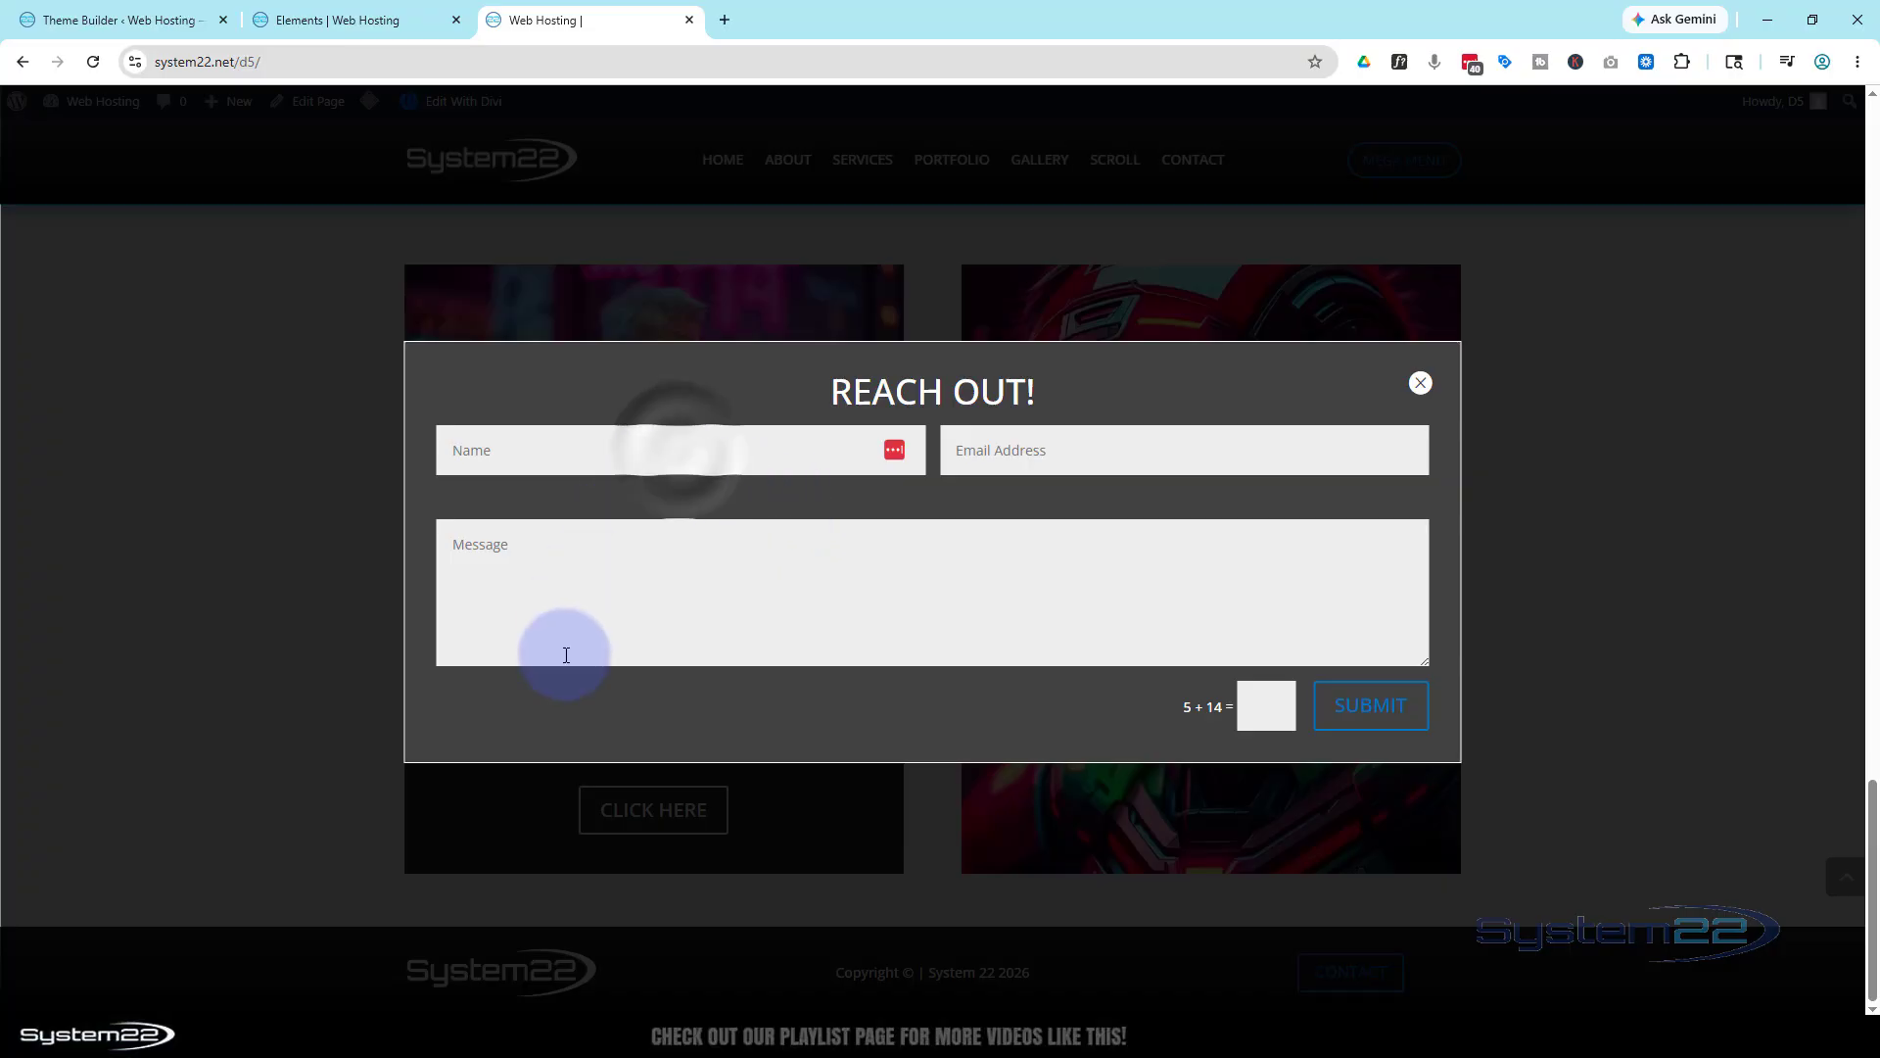
{"action": "left_click", "coordinate": [997, 450]}
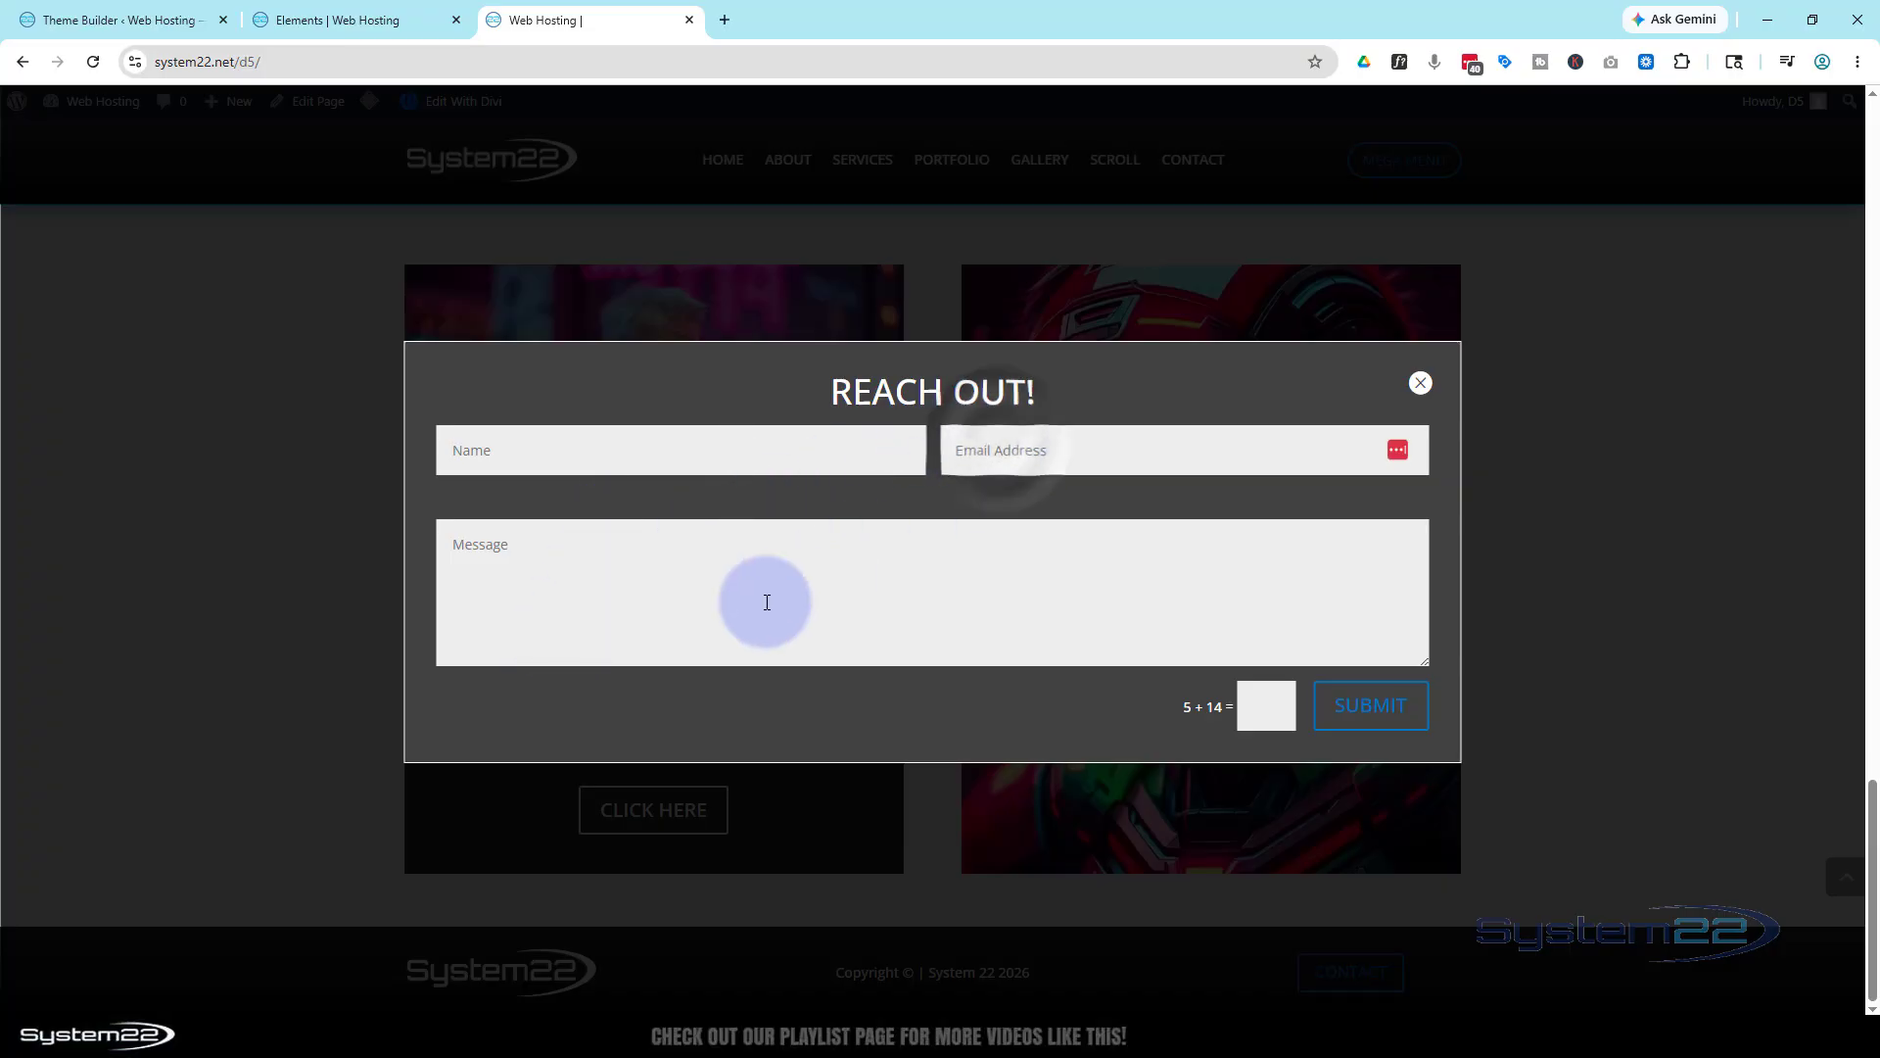
{"action": "left_click", "coordinate": [746, 574]}
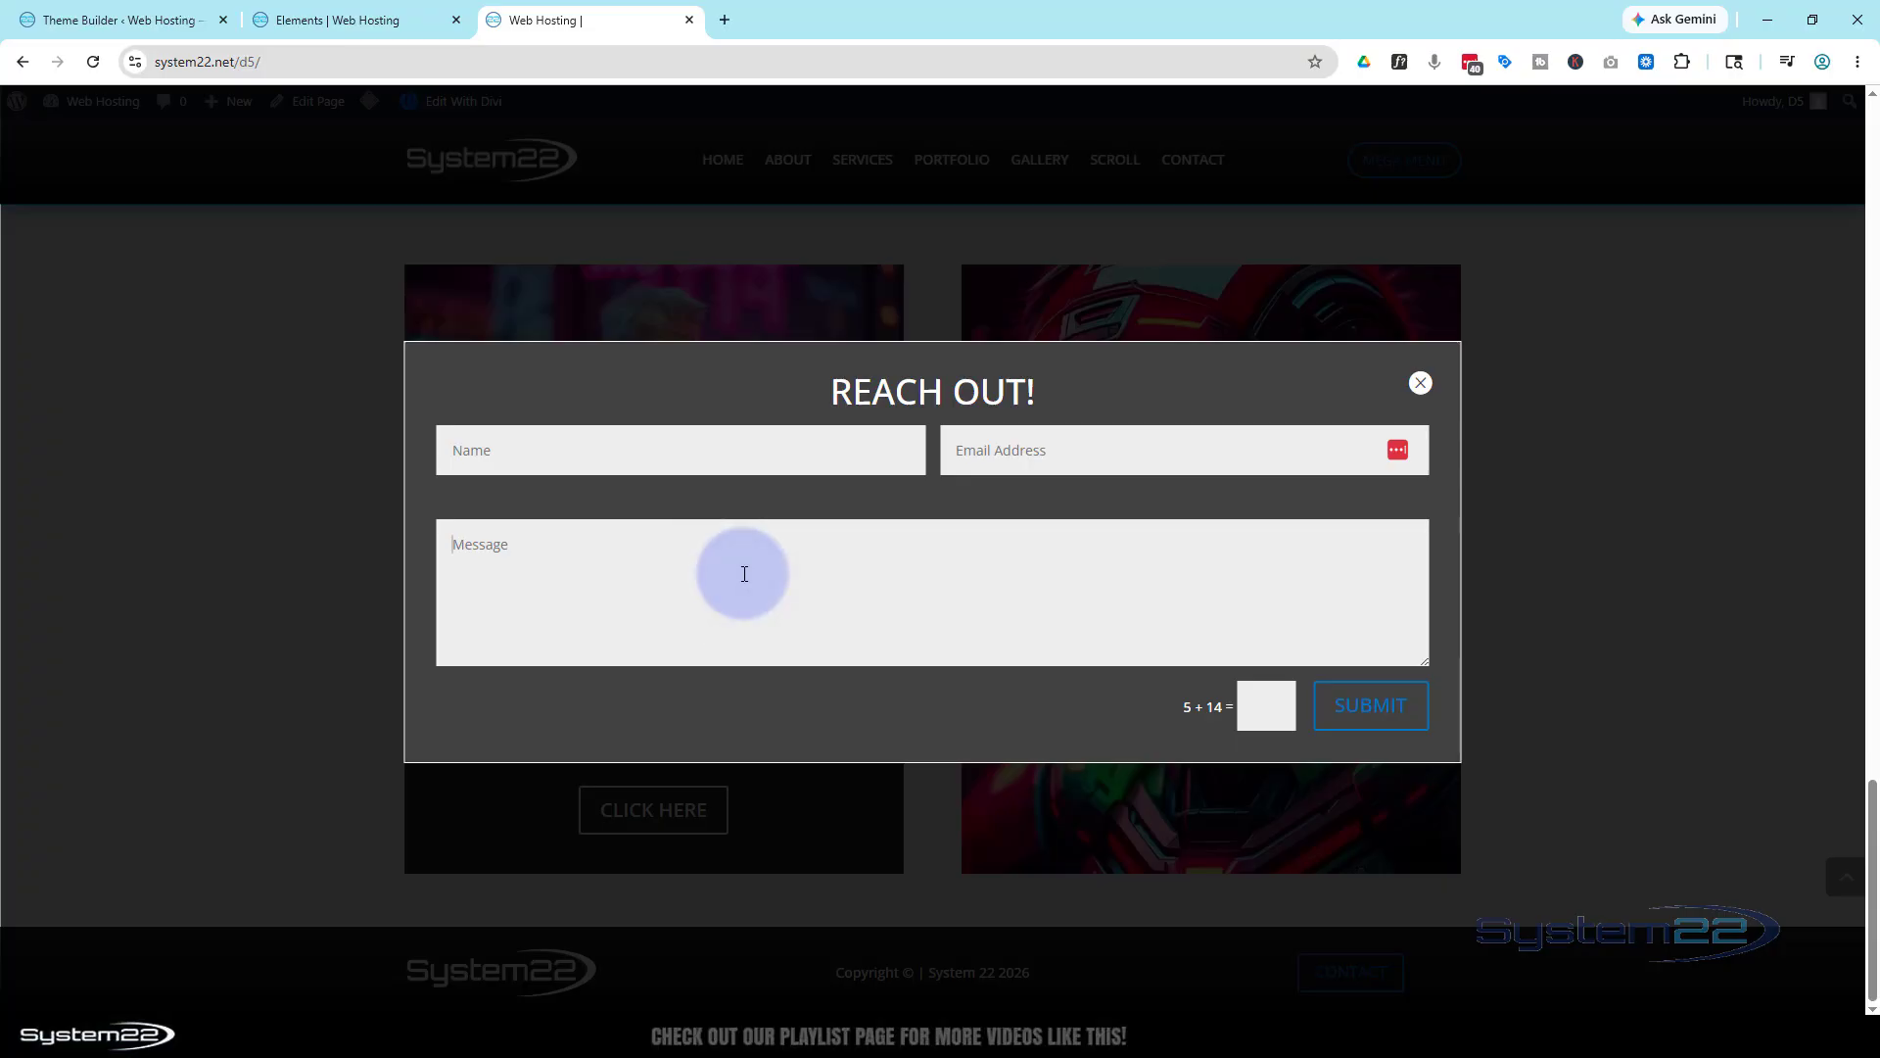
{"action": "left_click", "coordinate": [735, 575]}
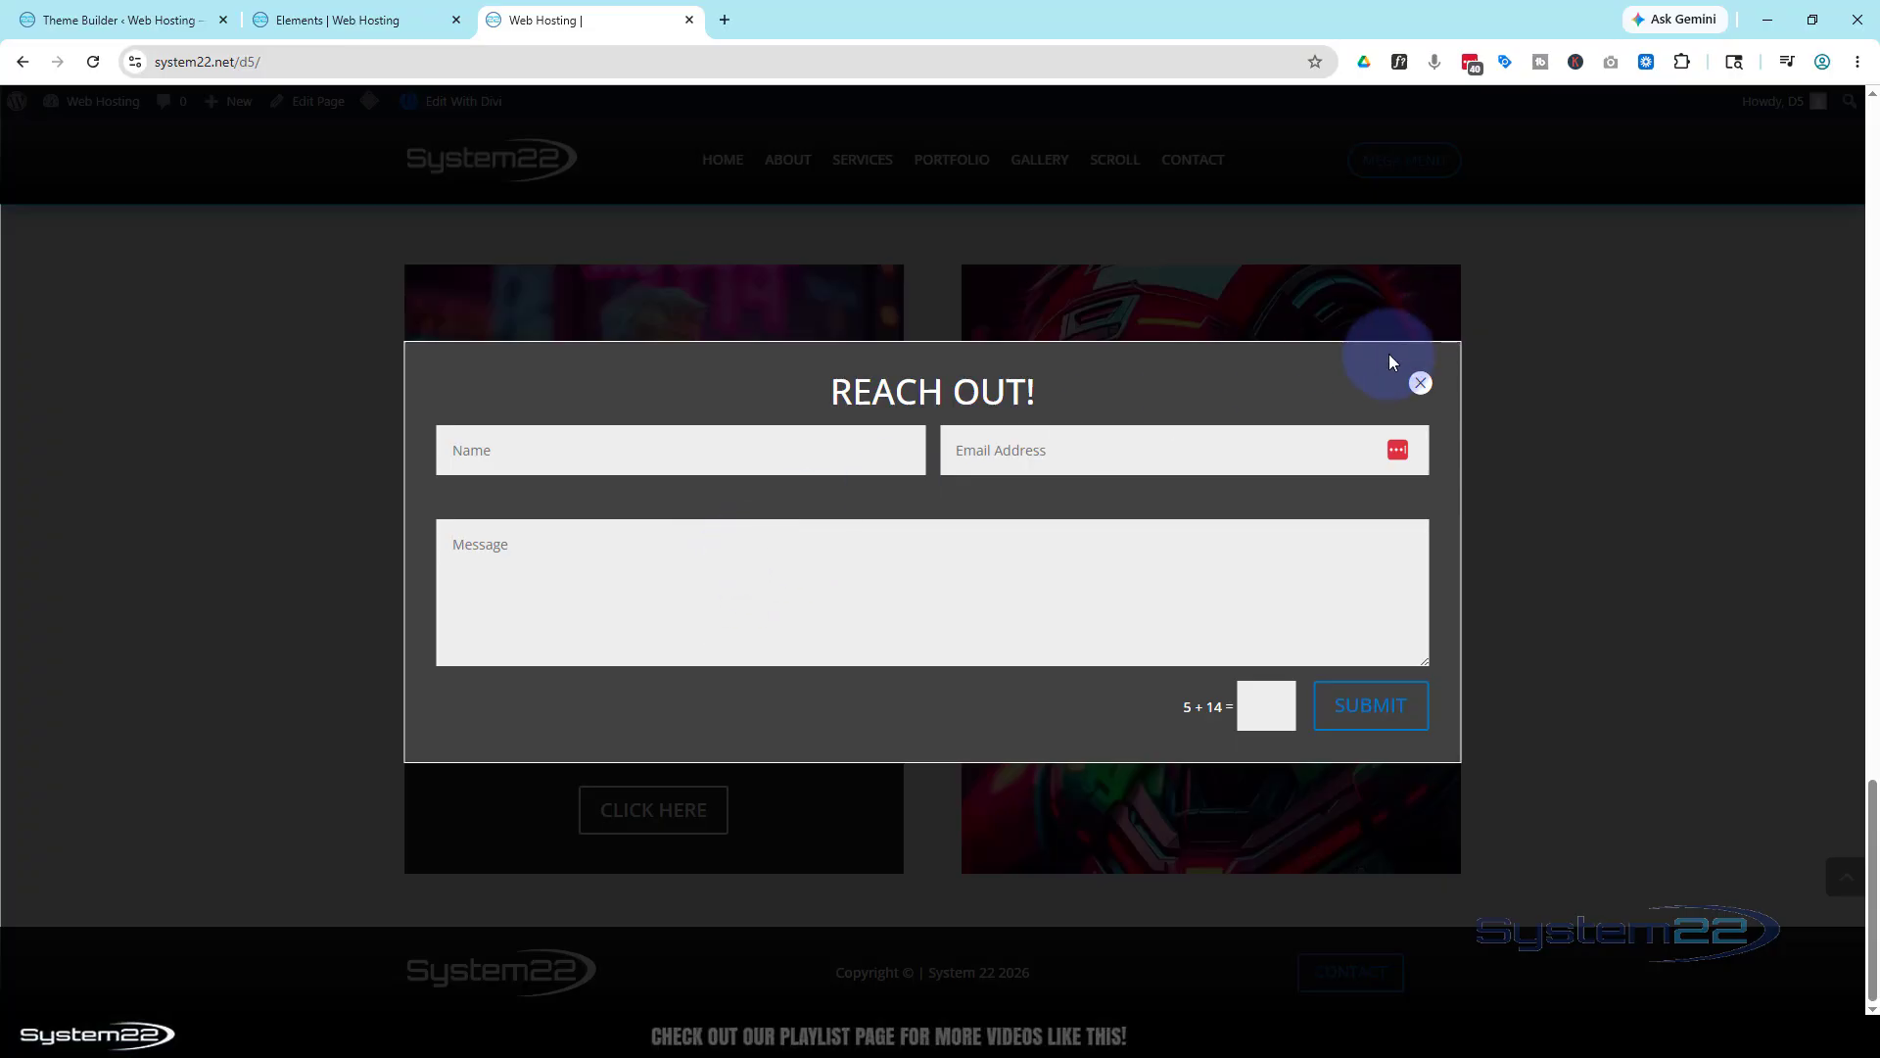
{"action": "left_click", "coordinate": [1421, 384]}
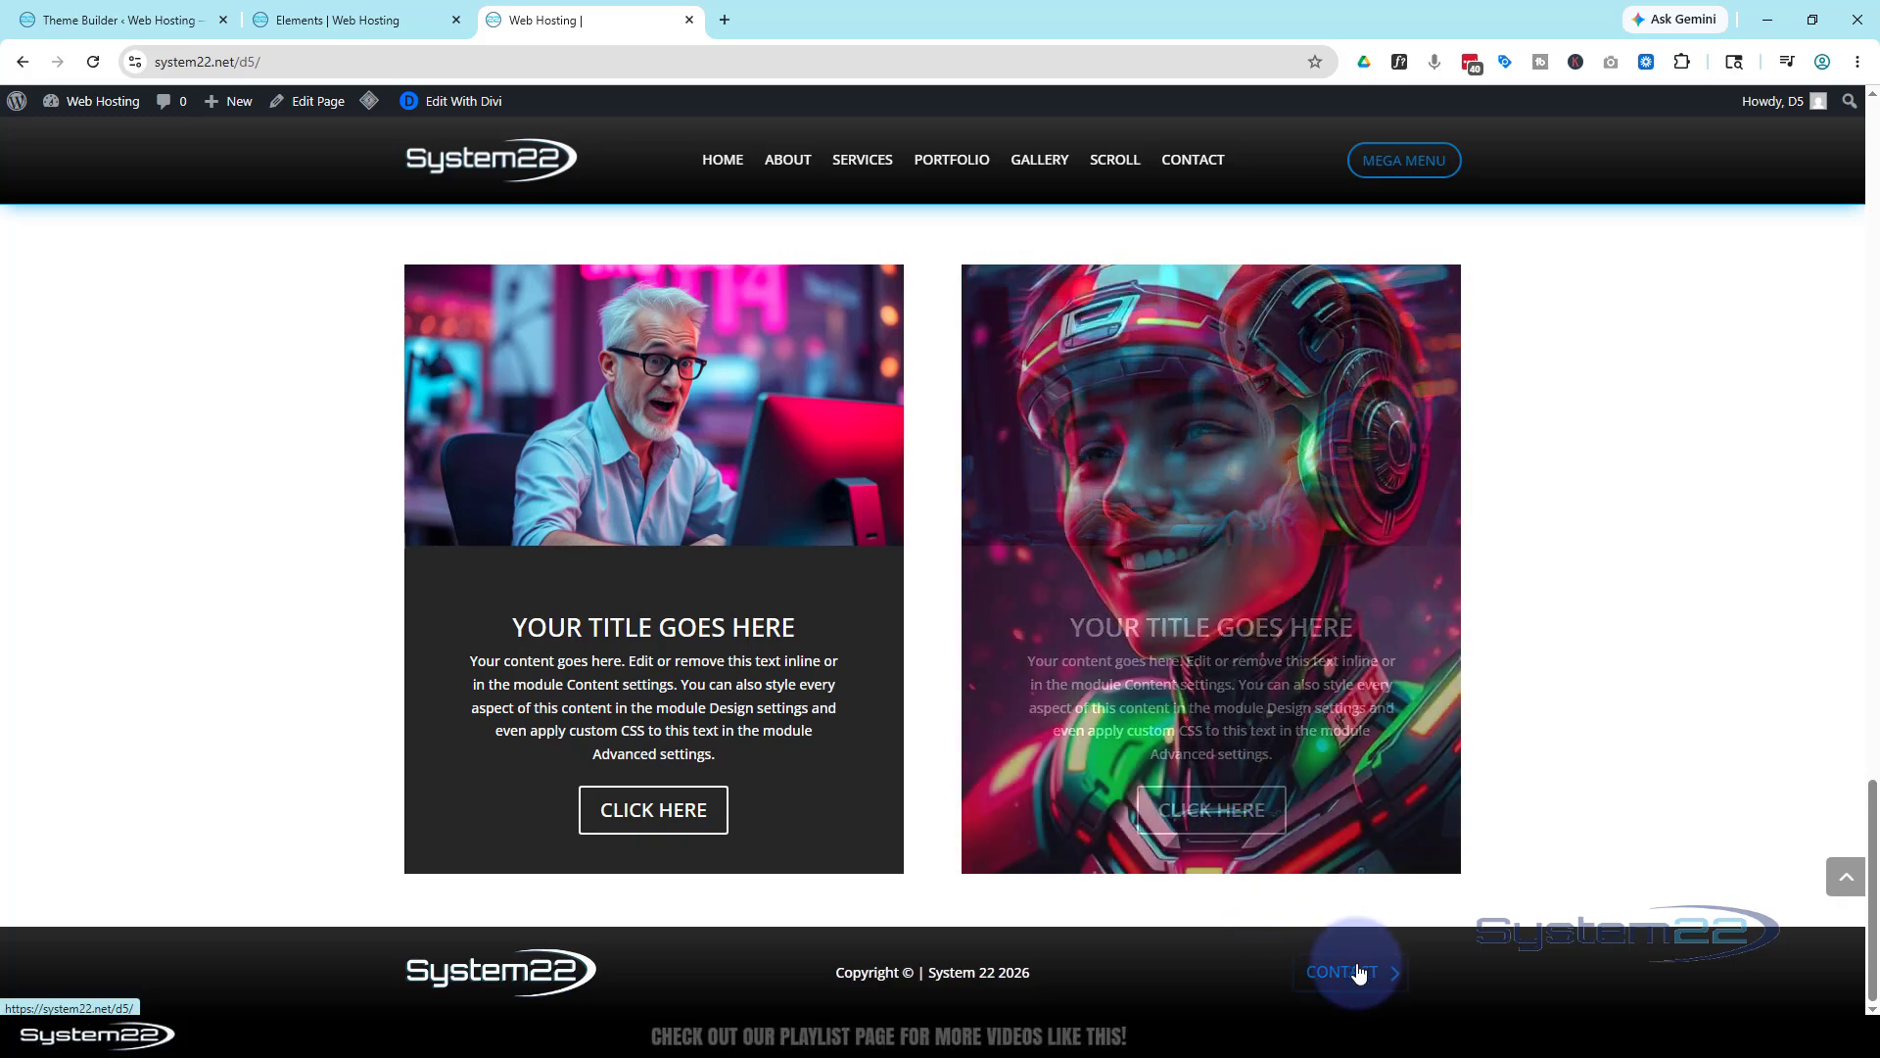
{"action": "left_click", "coordinate": [1359, 973]}
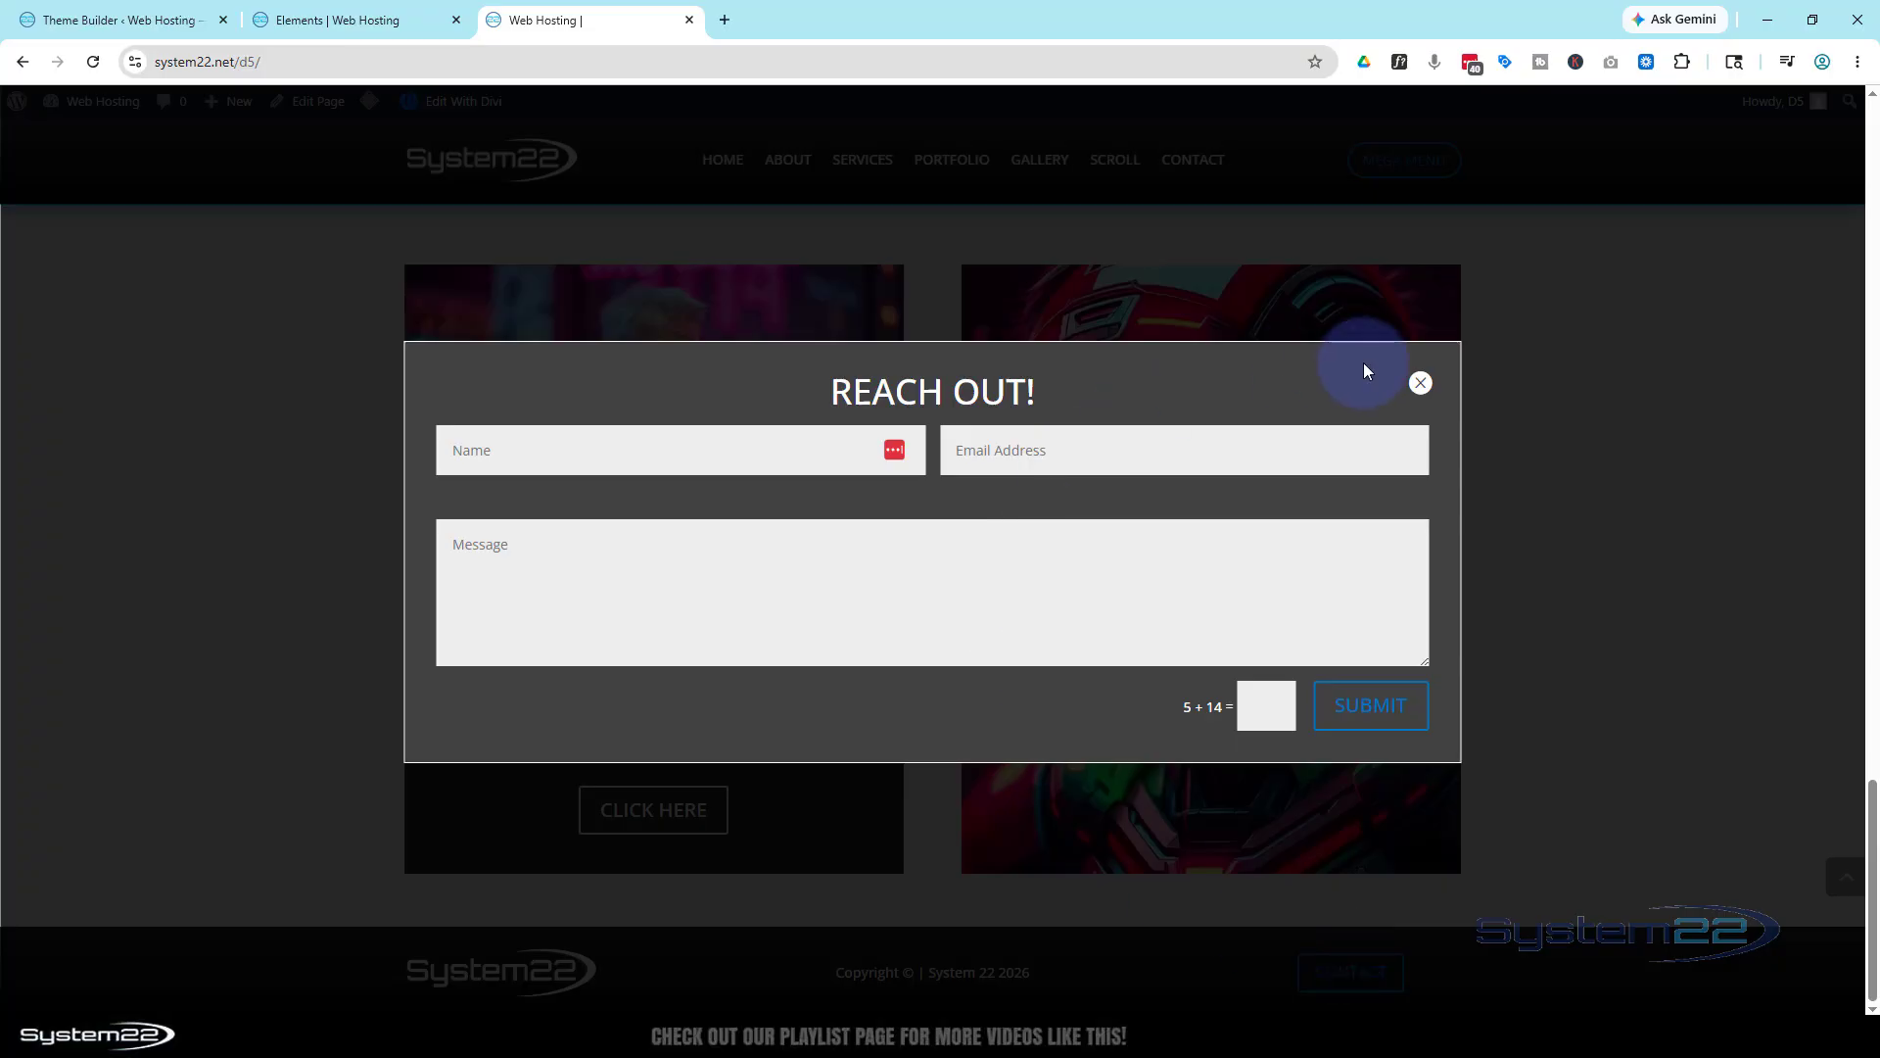
{"action": "left_click", "coordinate": [1421, 384]}
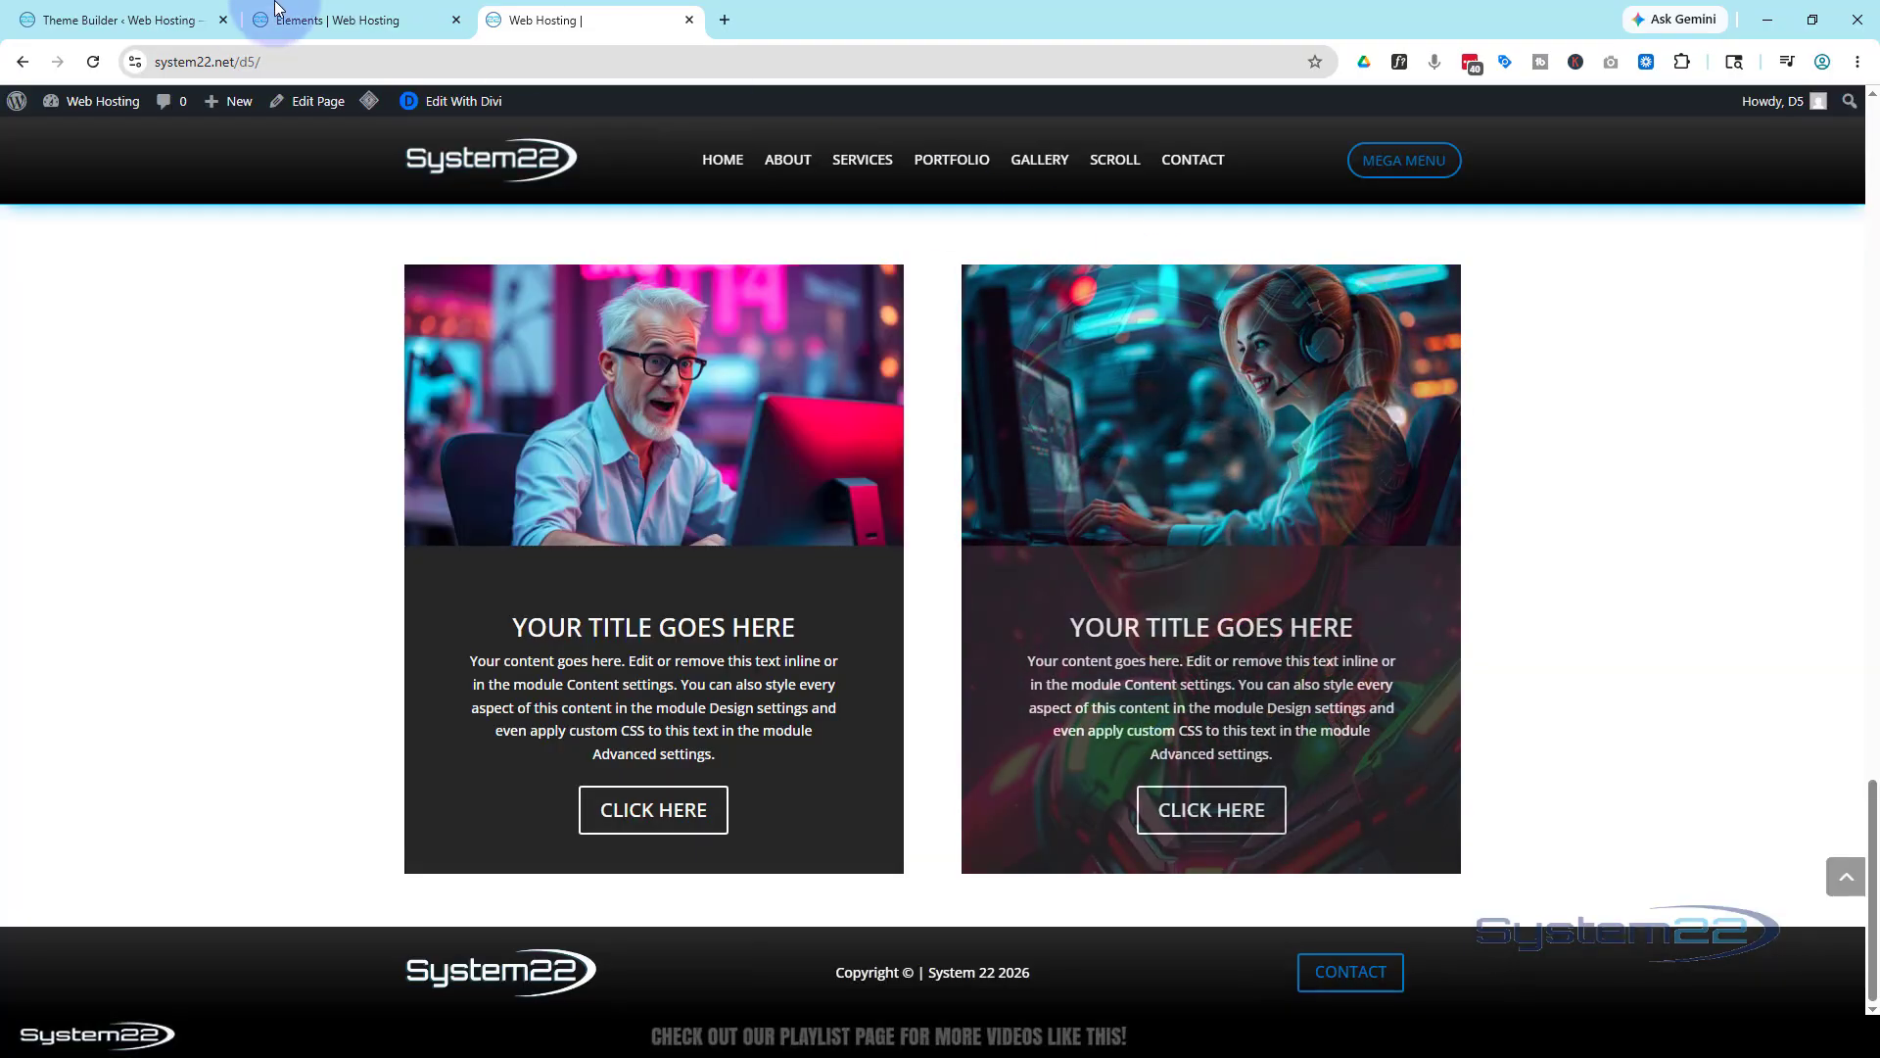
Back on the preview page, open and close the contact popup, then scroll up to the HUGE Impact. heading
{"action": "left_click", "coordinate": [24, 65]}
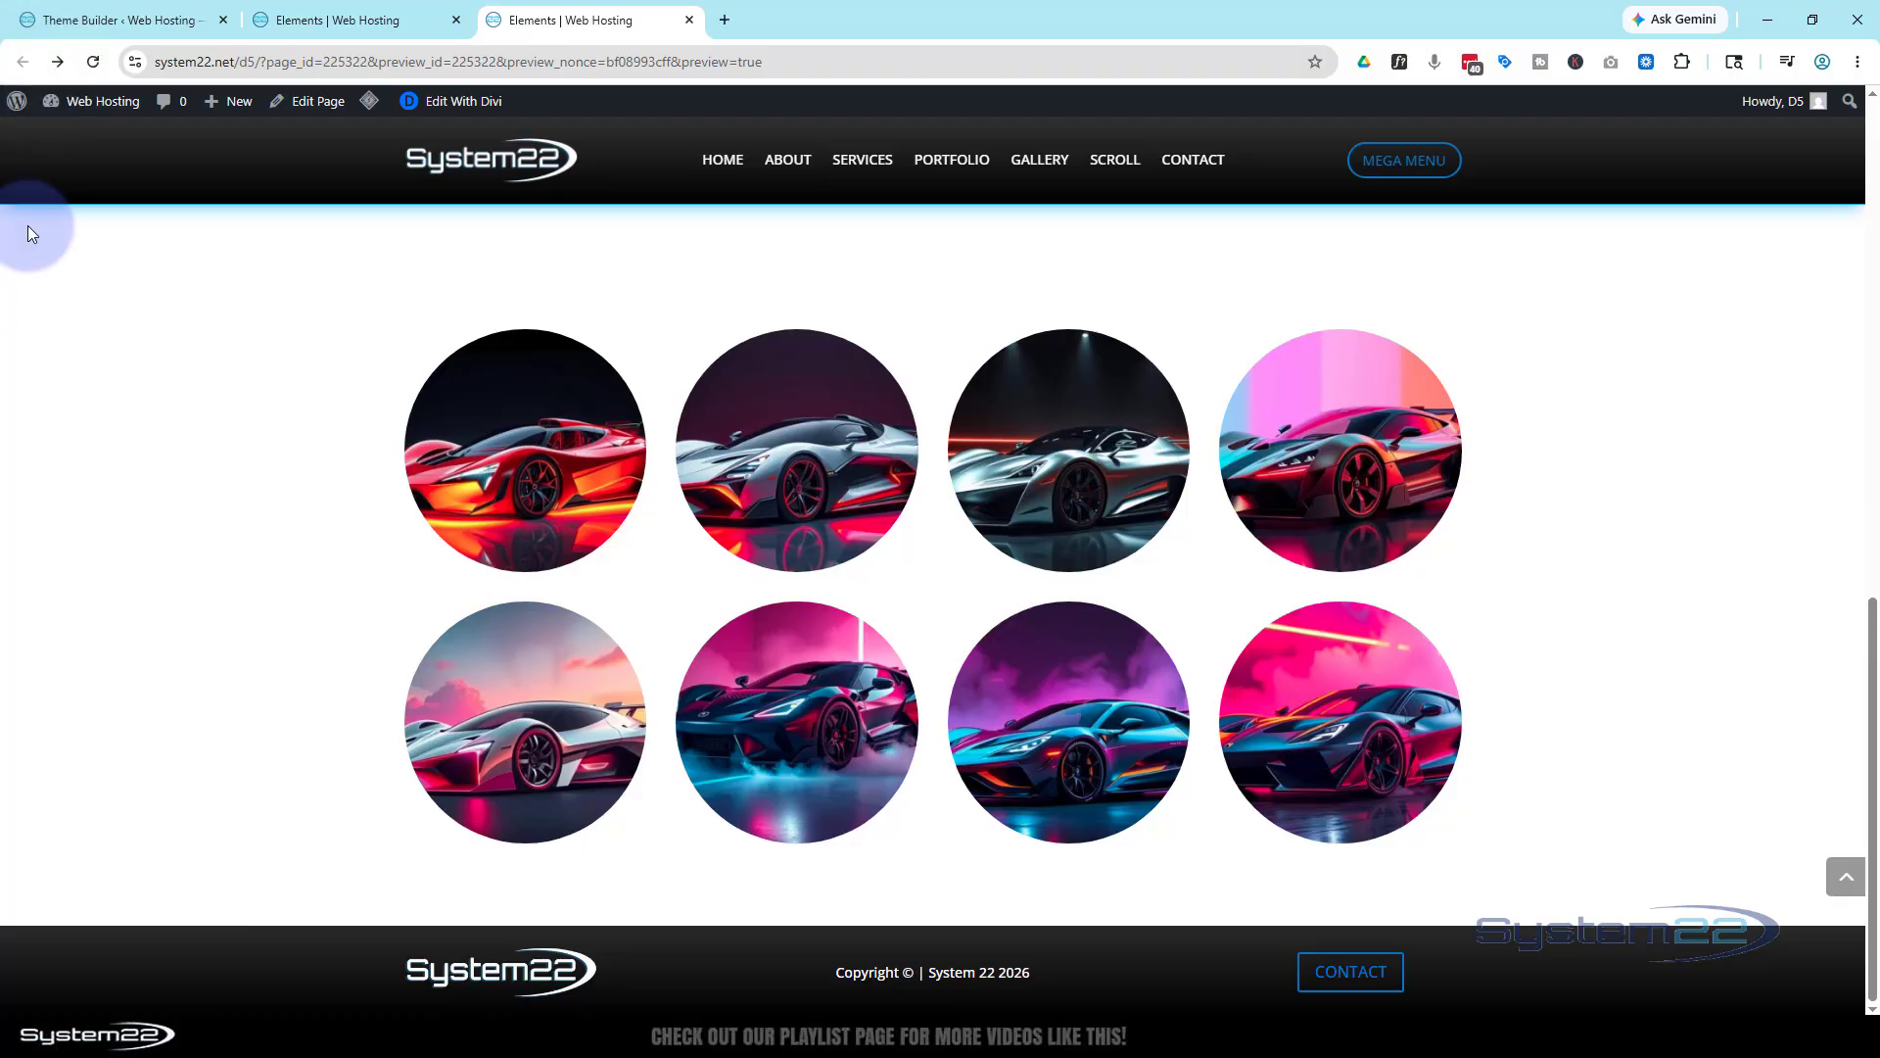
{"action": "left_click", "coordinate": [1341, 973]}
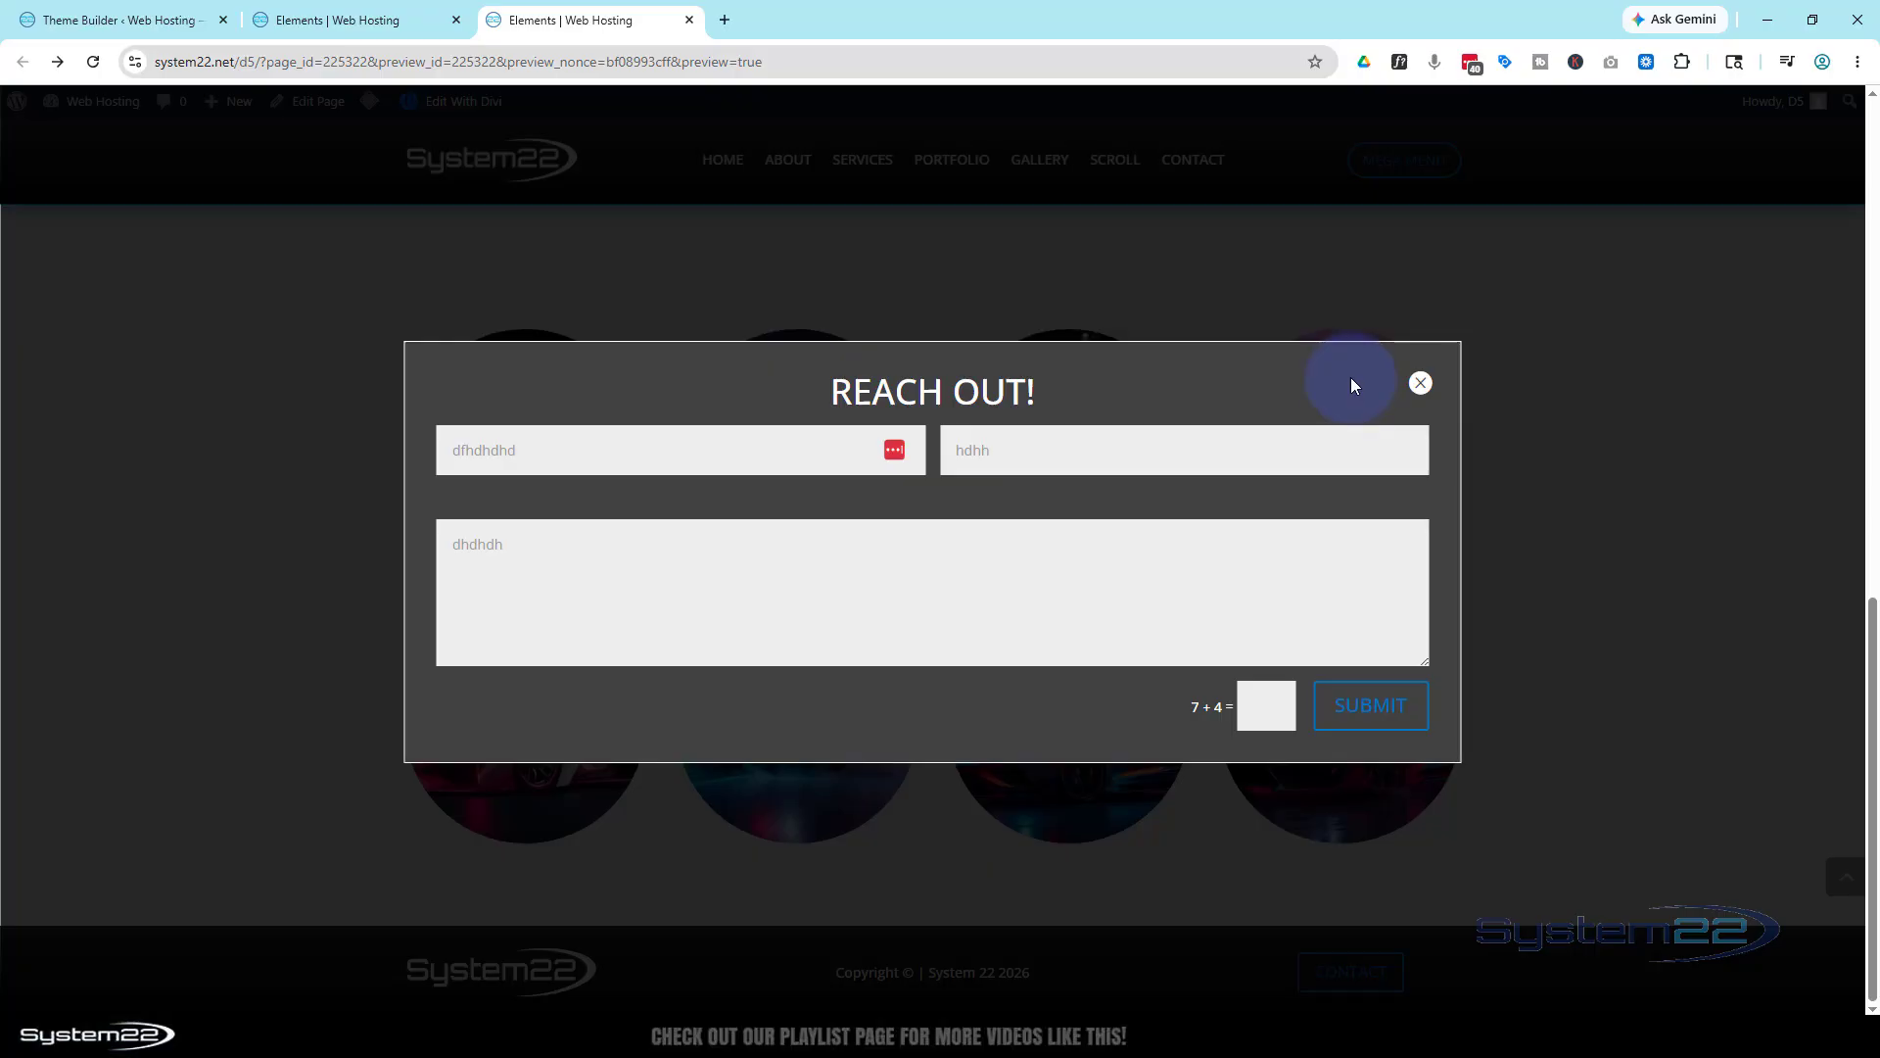
{"action": "left_click", "coordinate": [1420, 385]}
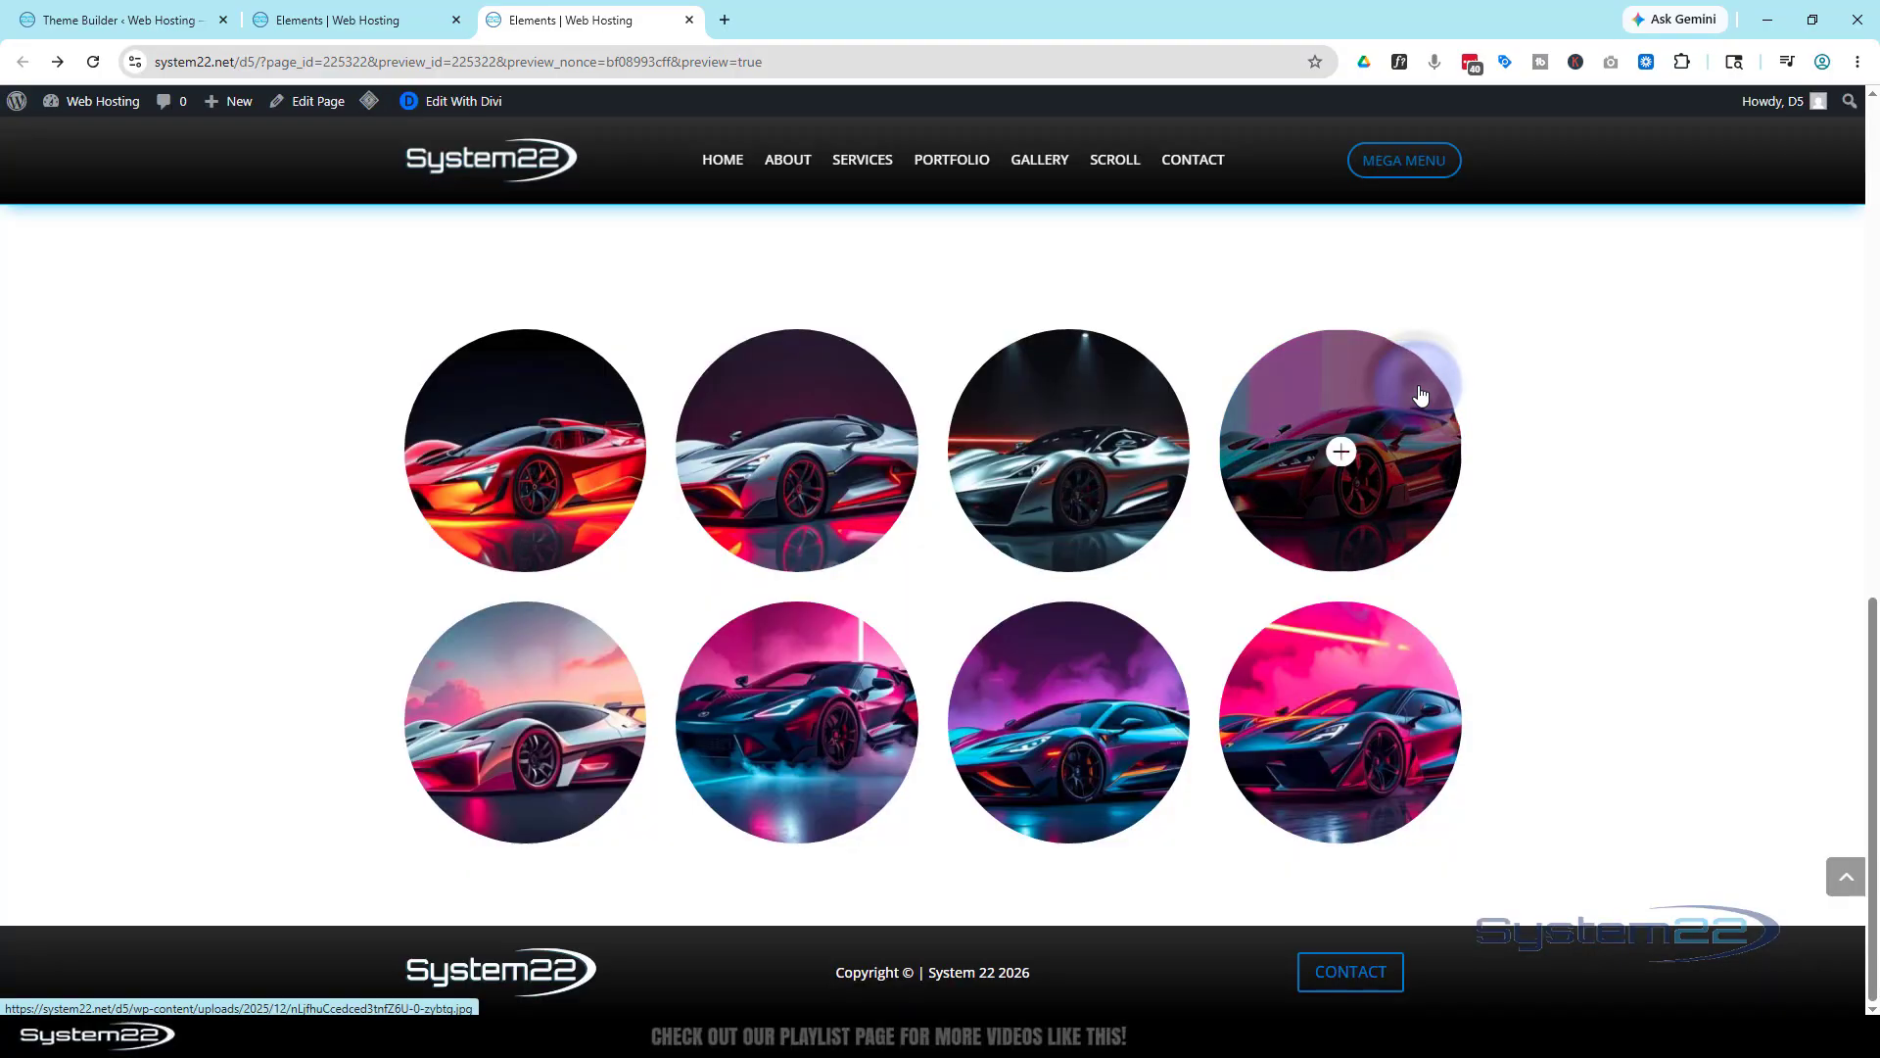
{"action": "scroll", "coordinate": [1556, 507], "scroll_direction": "up", "scroll_amount": 7}
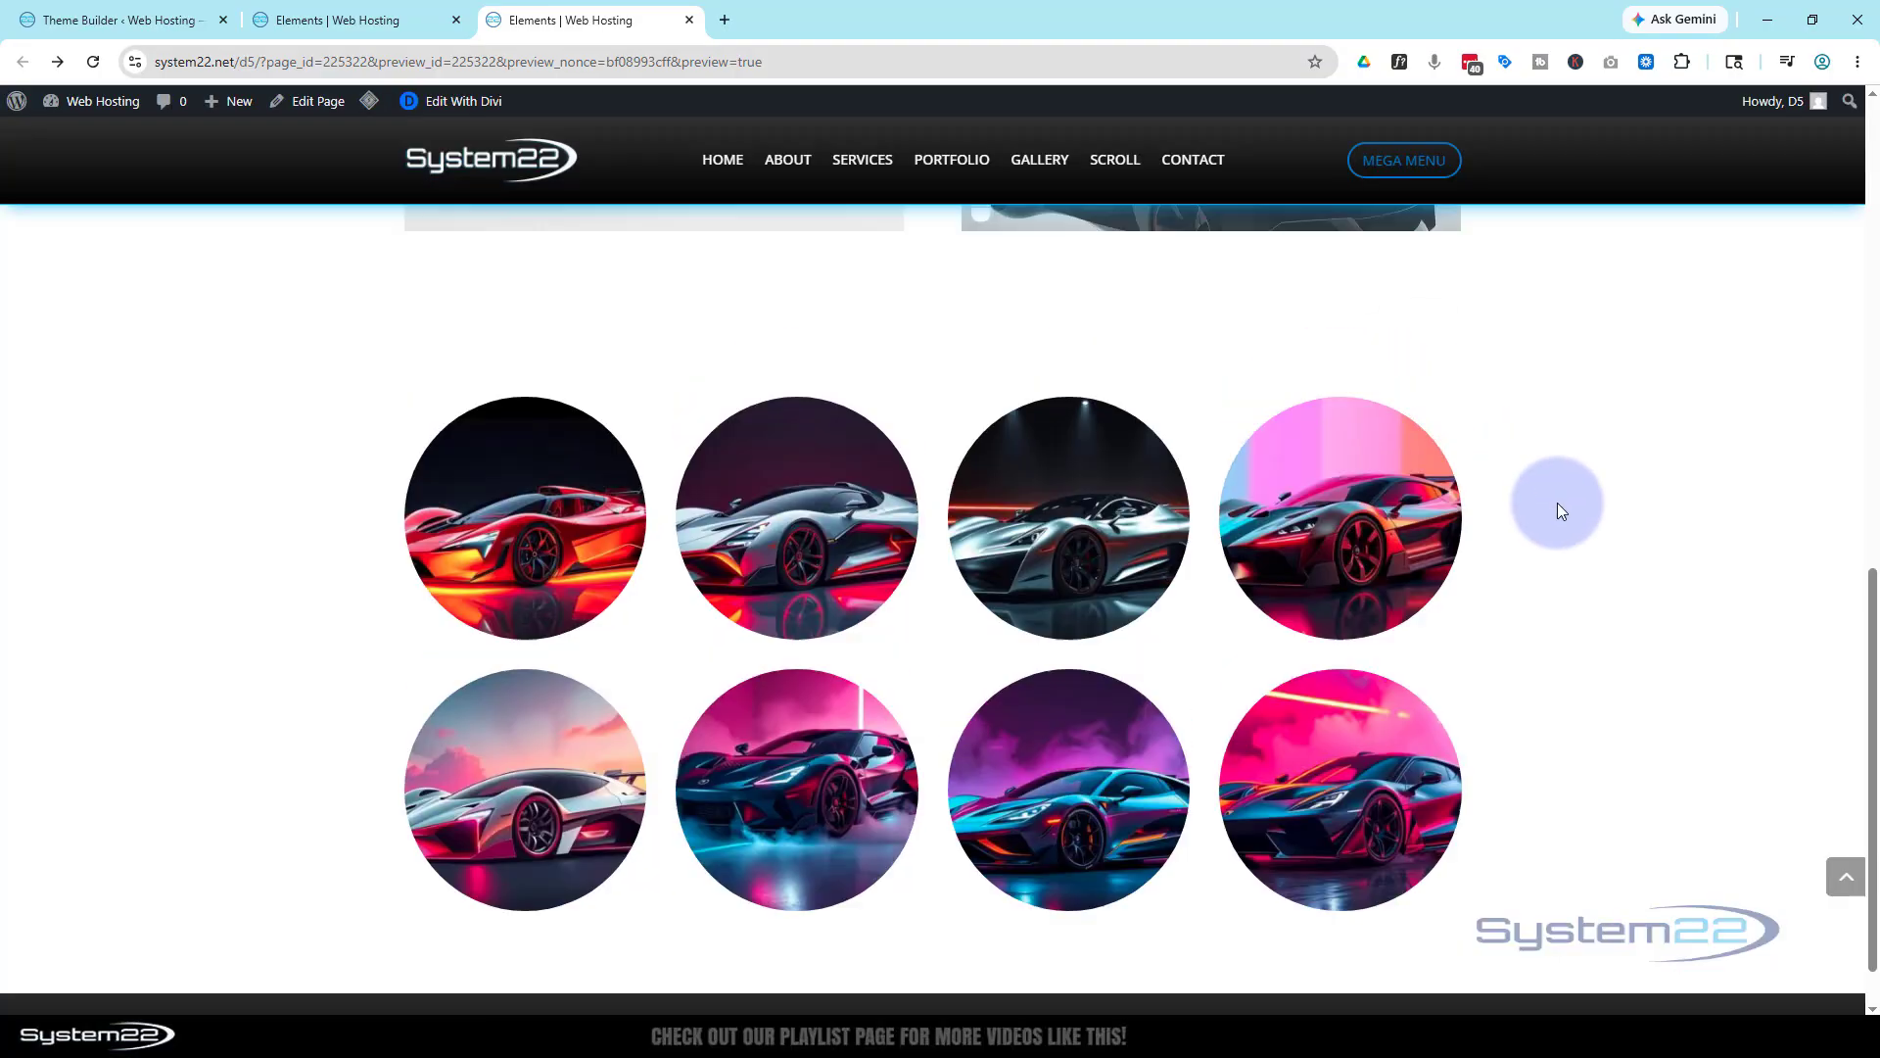
{"action": "scroll", "coordinate": [1557, 502], "scroll_direction": "up", "scroll_amount": 5}
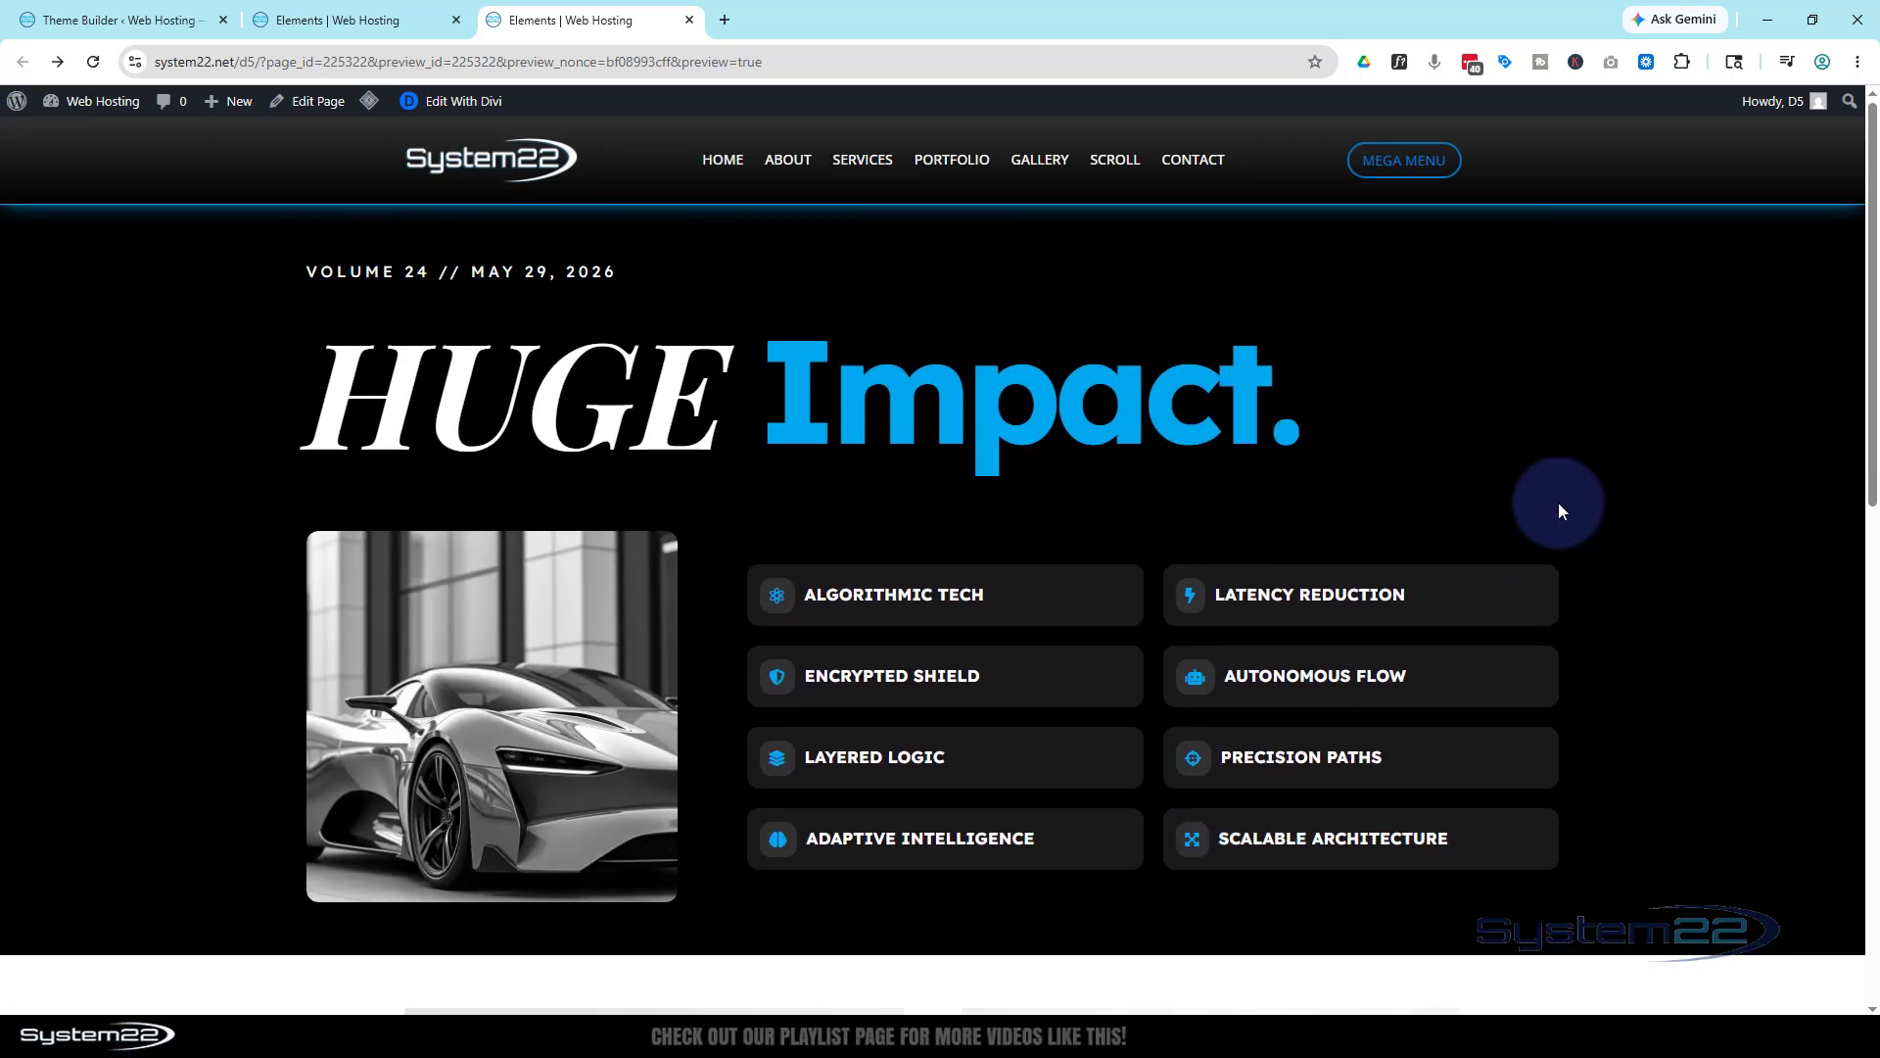